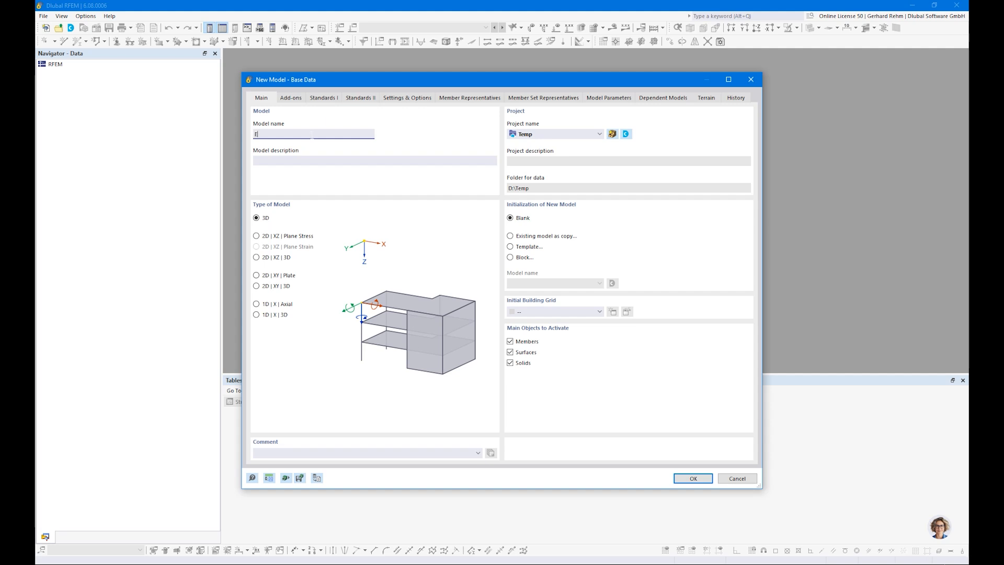
# Name the model 'Example 1' and keep the 3D model type after trying 2D Plane Stress
pyautogui.write('ample 1')
pyautogui.click(256, 236)
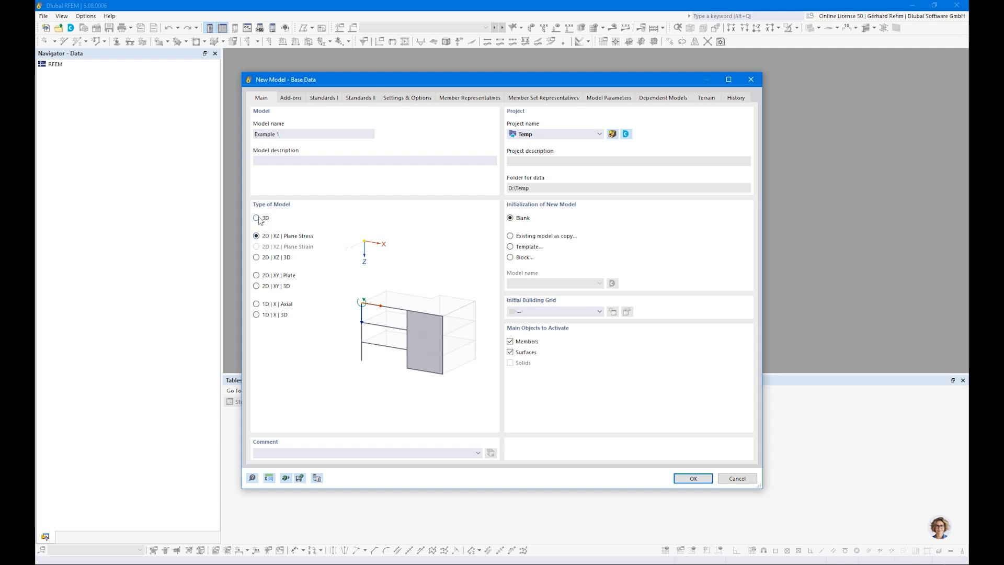
pyautogui.click(257, 218)
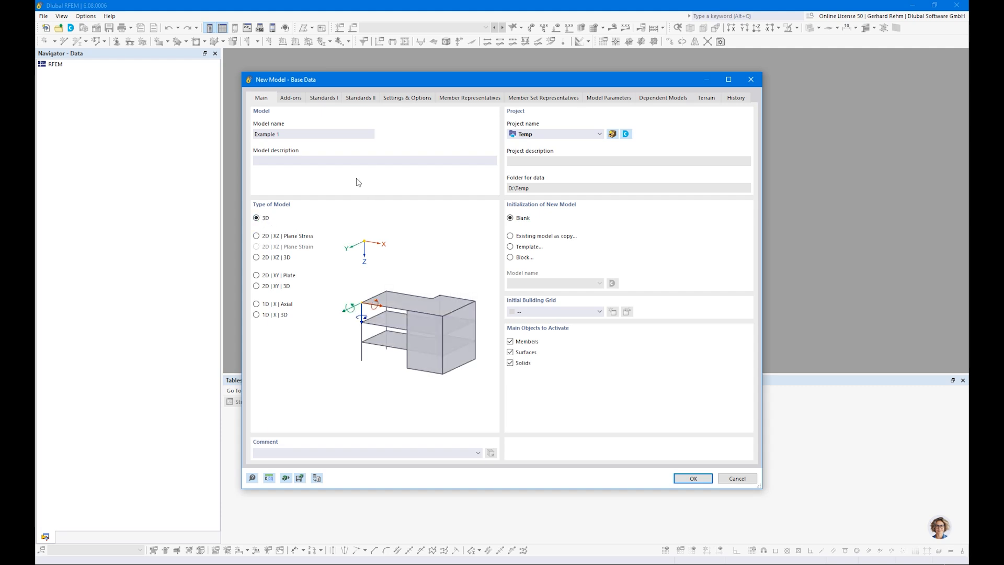
# Enable the Timber Design add-on, show the timber products slide, and turn off load wizards
pyautogui.click(291, 99)
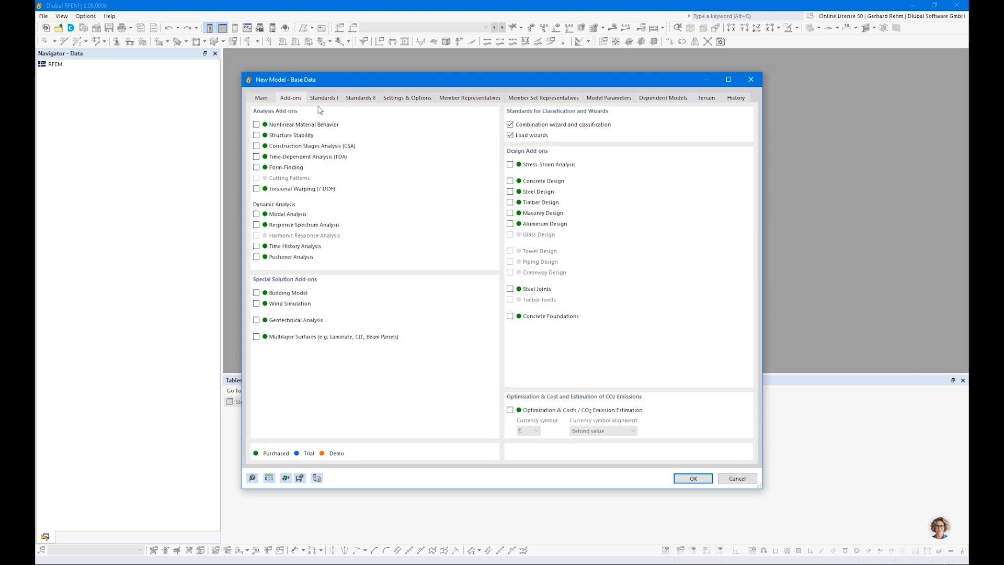
pyautogui.click(511, 203)
pyautogui.click(256, 336)
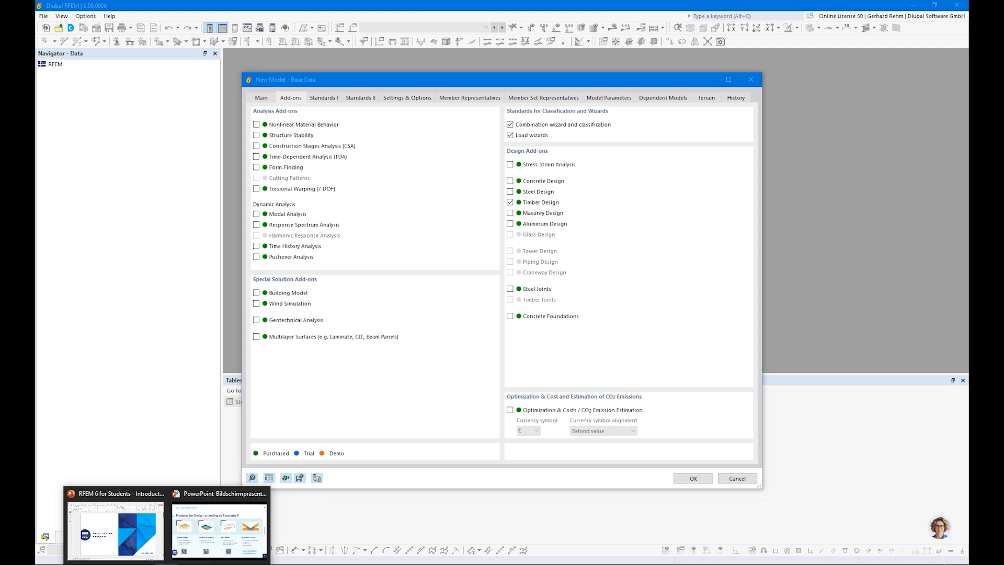
pyautogui.click(200, 550)
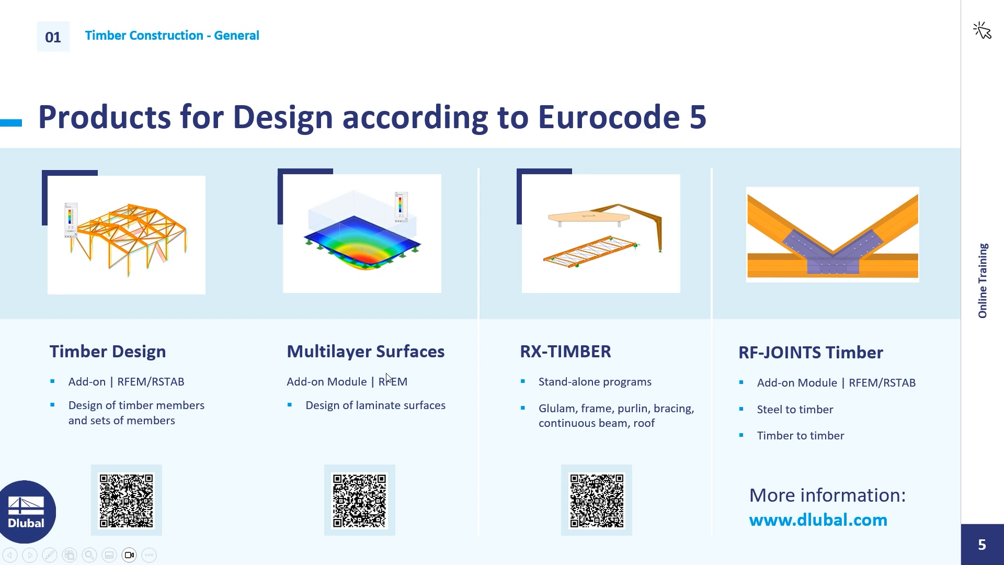
pyautogui.hotkey('alt', 'Tab')
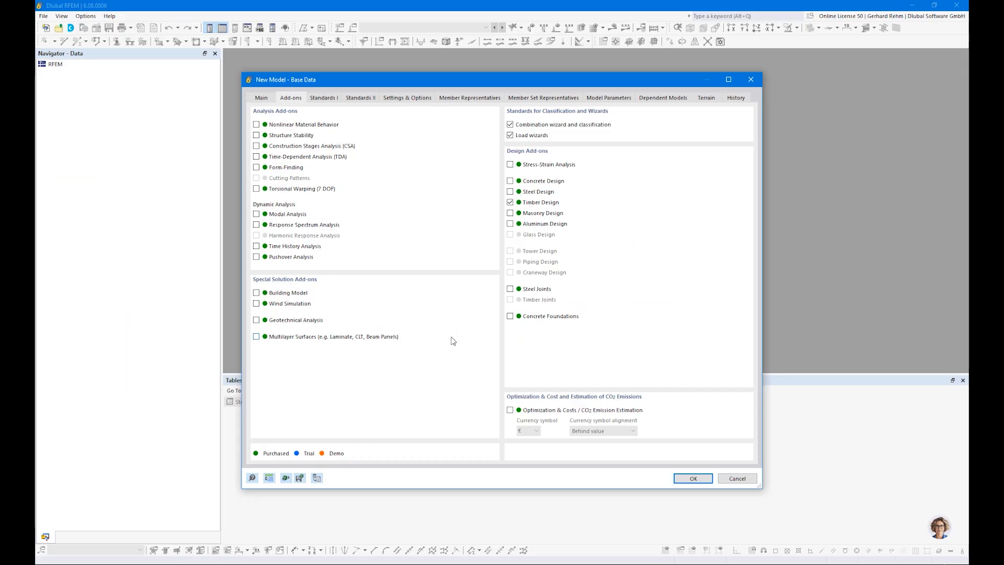
pyautogui.click(511, 136)
# Choose the EN 1990 | Timber standard group, keeping CEN 2010-04 and CEN 2014-05 annexes
pyautogui.click(322, 98)
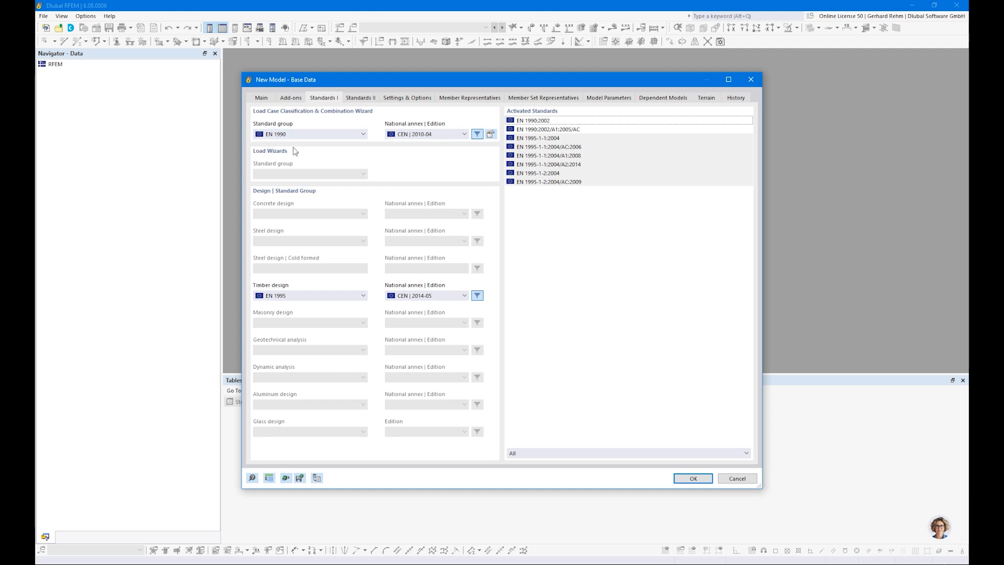
pyautogui.click(280, 134)
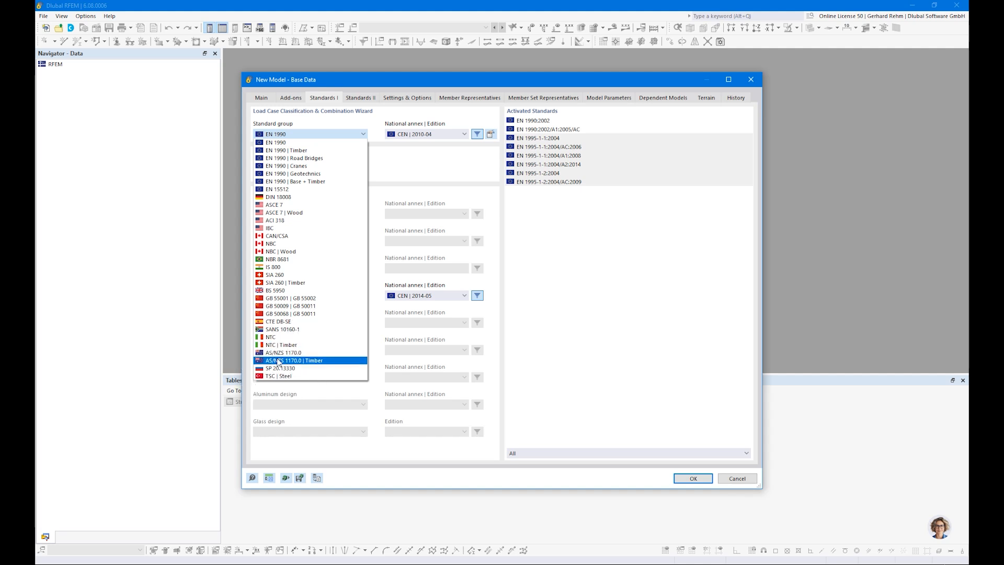
pyautogui.click(294, 151)
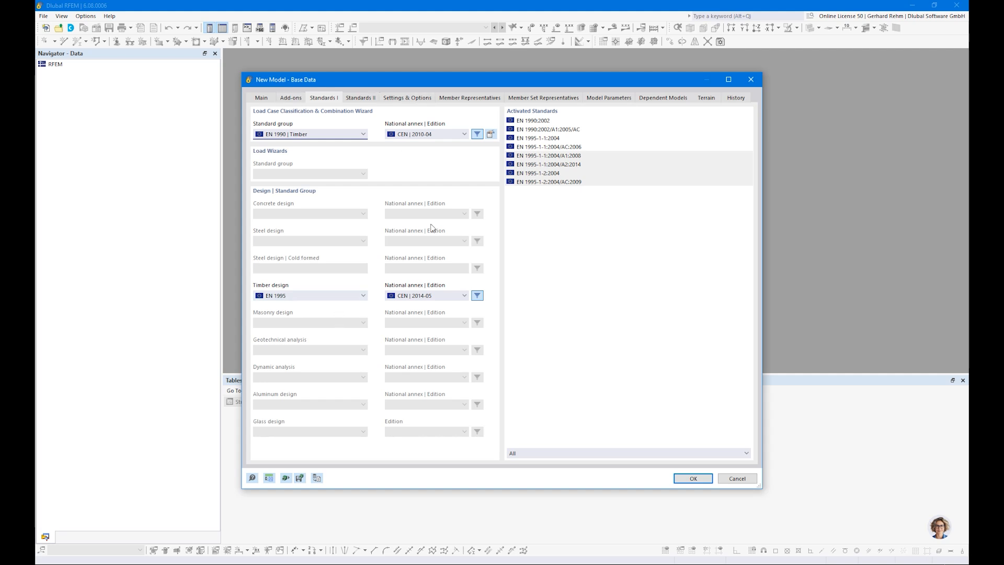
pyautogui.click(410, 135)
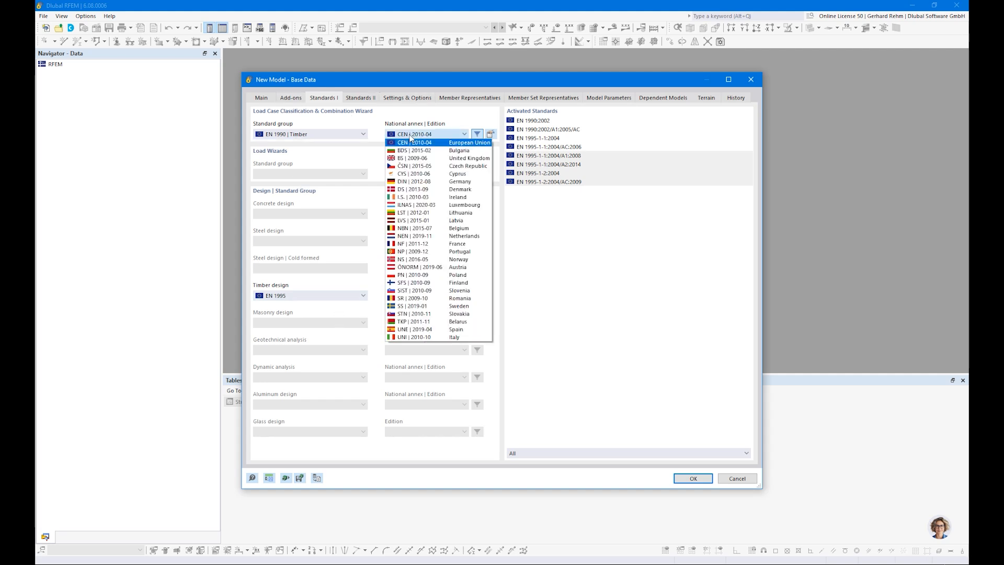
pyautogui.click(425, 136)
pyautogui.click(416, 296)
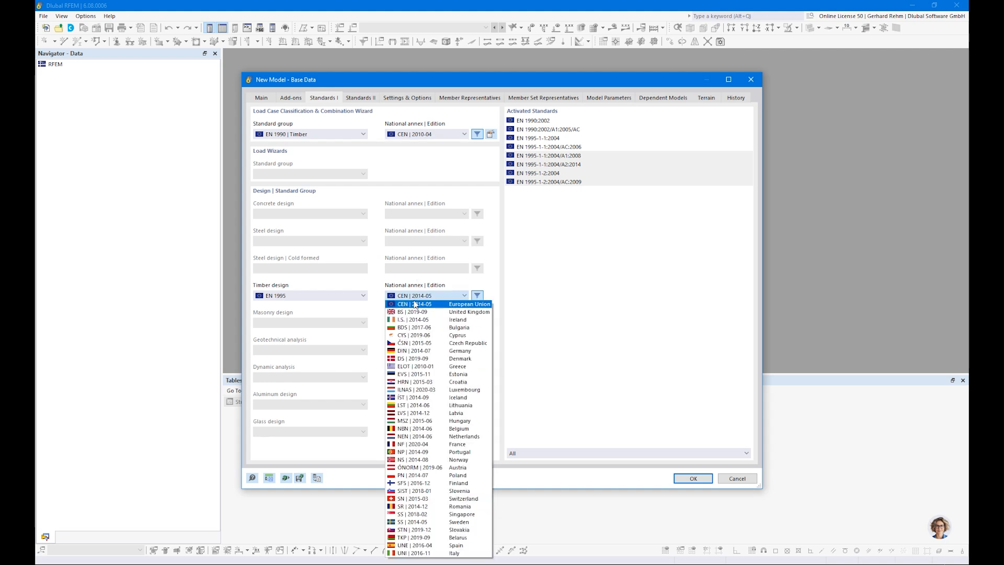
pyautogui.click(403, 297)
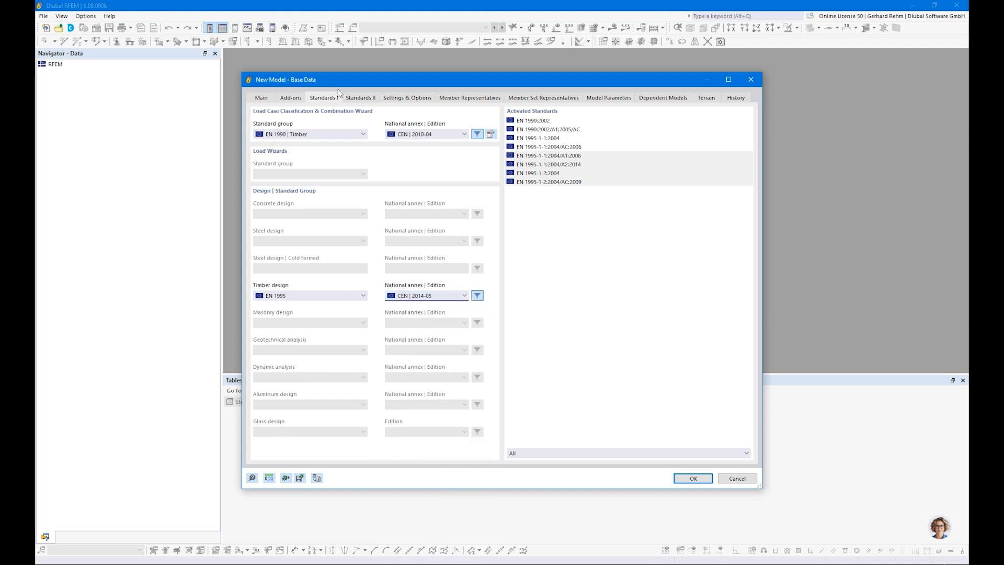
pyautogui.click(411, 98)
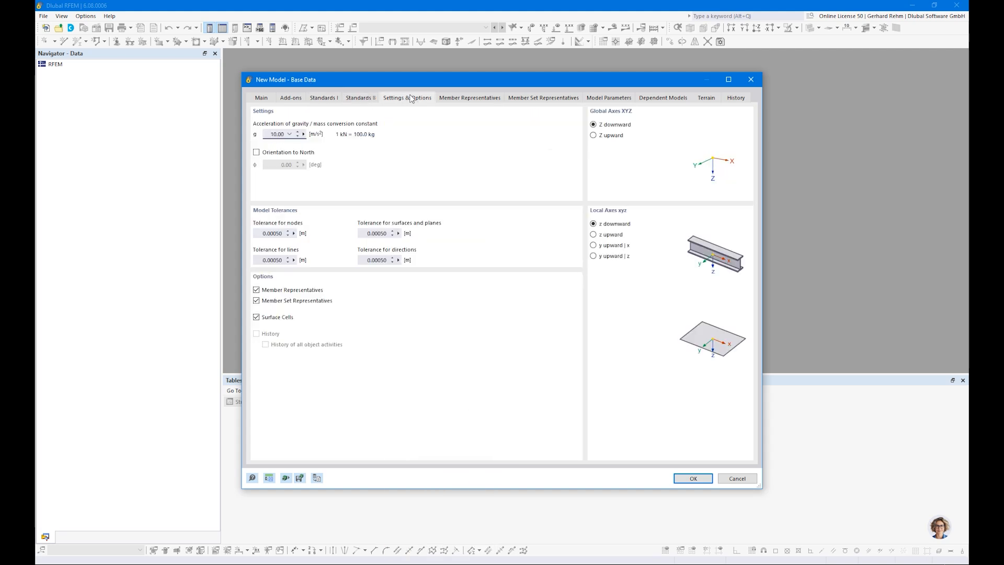
# Turn off member and member set representatives, then create Example 1, overwriting the existing model
pyautogui.click(256, 289)
pyautogui.click(256, 301)
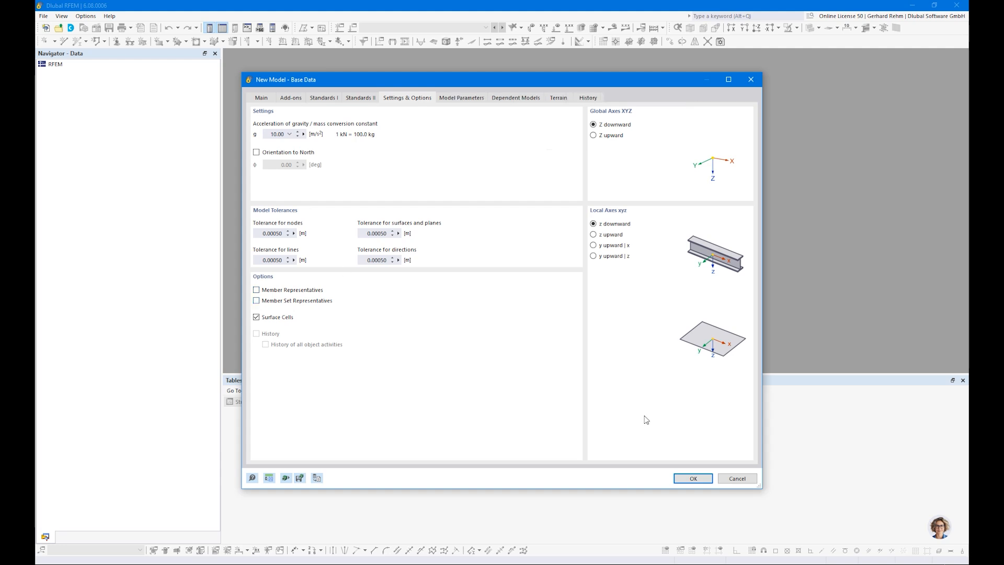
pyautogui.click(703, 477)
pyautogui.click(539, 339)
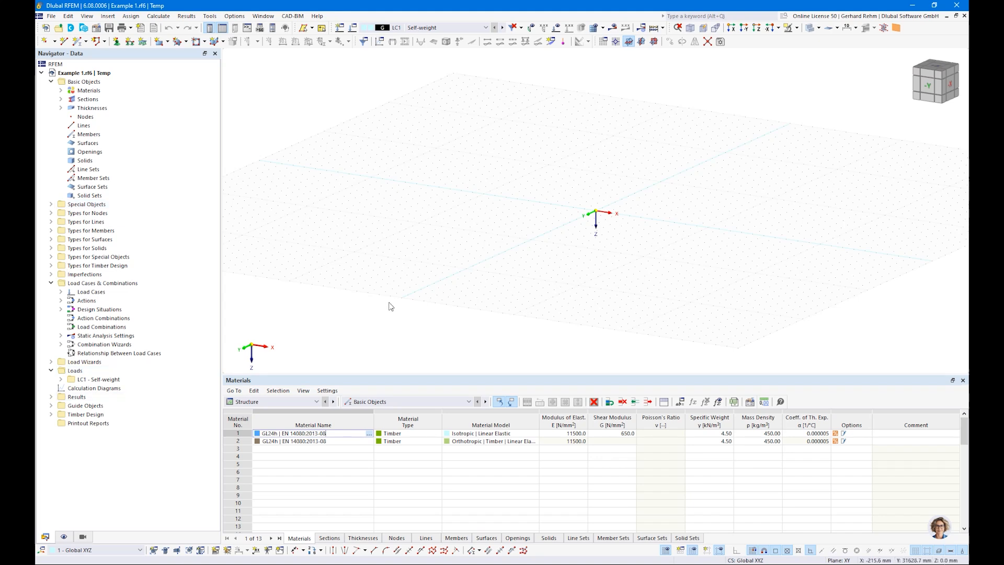
# Tilt the work plane view, inspect a new member's section settings, then cancel it
pyautogui.moveTo(514, 228); pyautogui.dragTo(406, 243, button='middle')
pyautogui.keyDown('ctrl'); pyautogui.moveTo(407, 244); pyautogui.dragTo(427, 285, button='middle'); pyautogui.keyUp('ctrl')
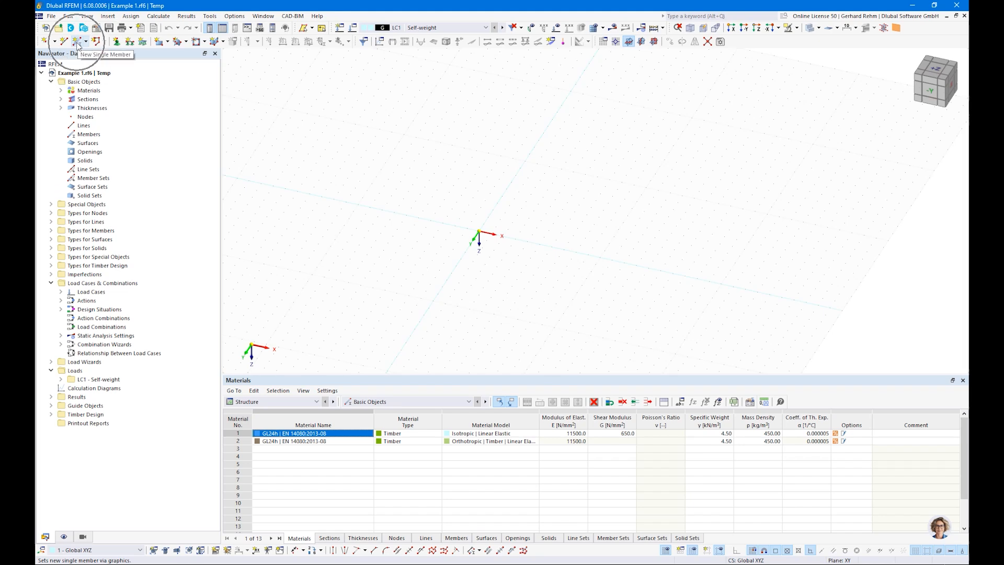
pyautogui.click(78, 45)
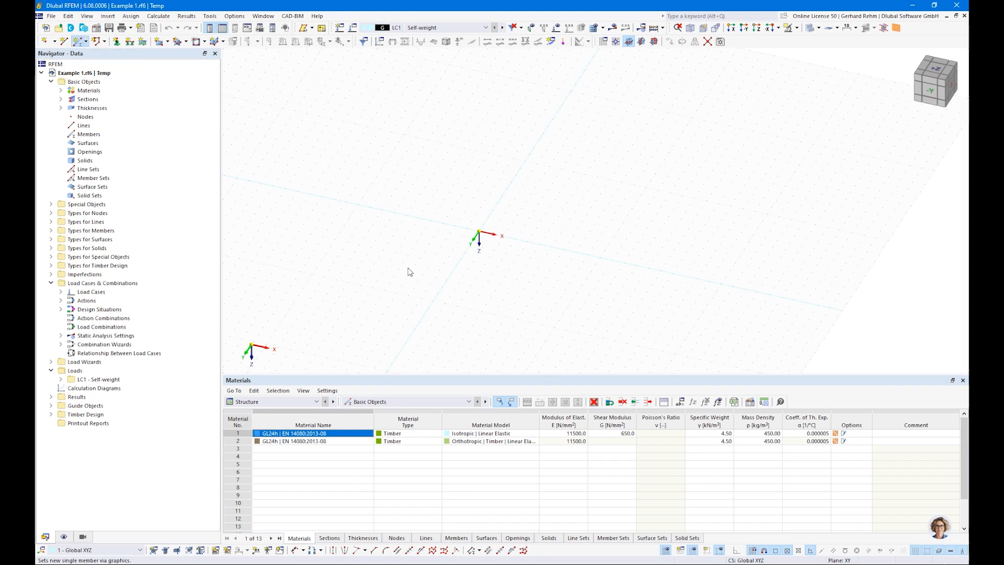
pyautogui.click(252, 132)
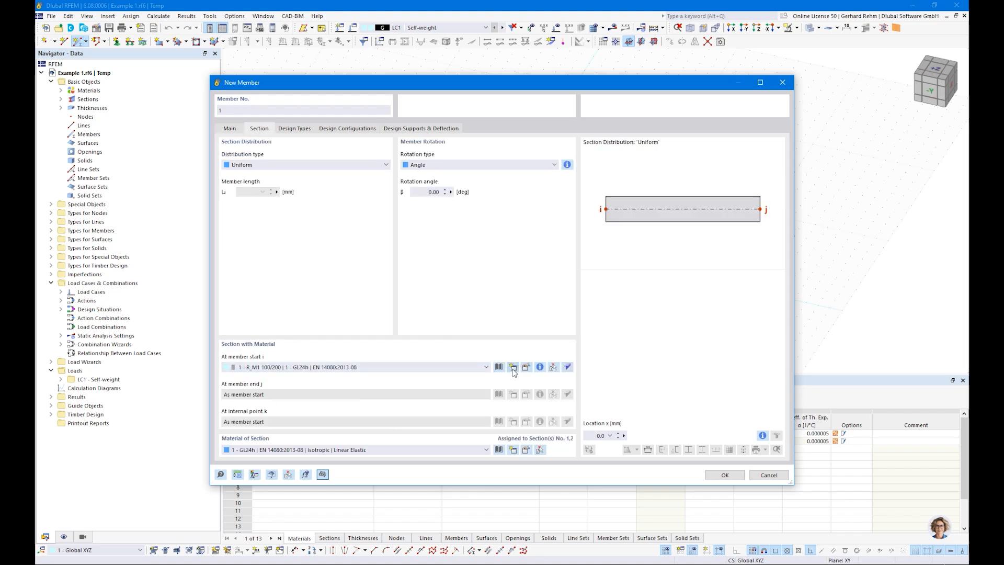
pyautogui.press('Escape')
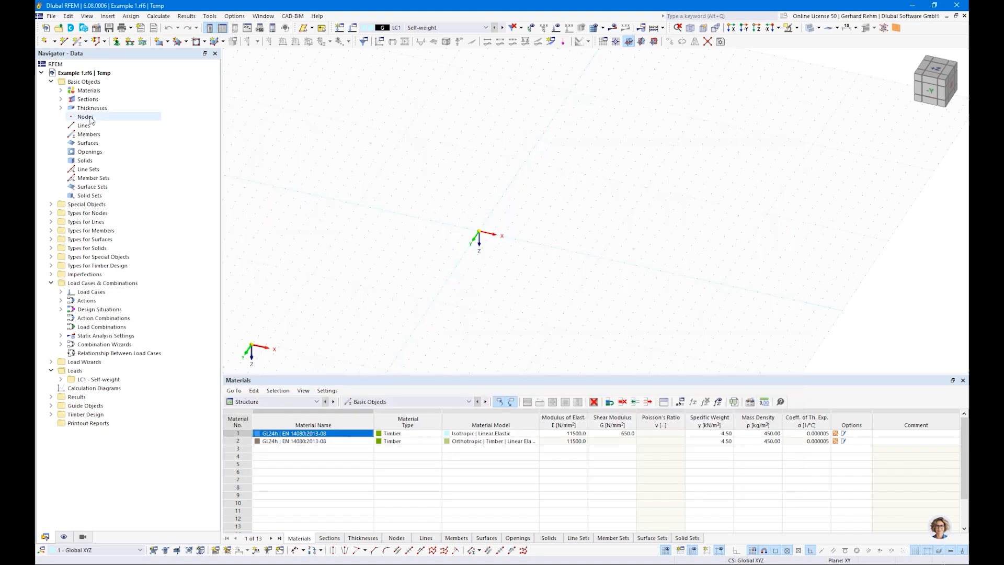
# Delete all thicknesses, sections and materials, then start a new single member
pyautogui.rightClick(92, 107)
pyautogui.click(104, 148)
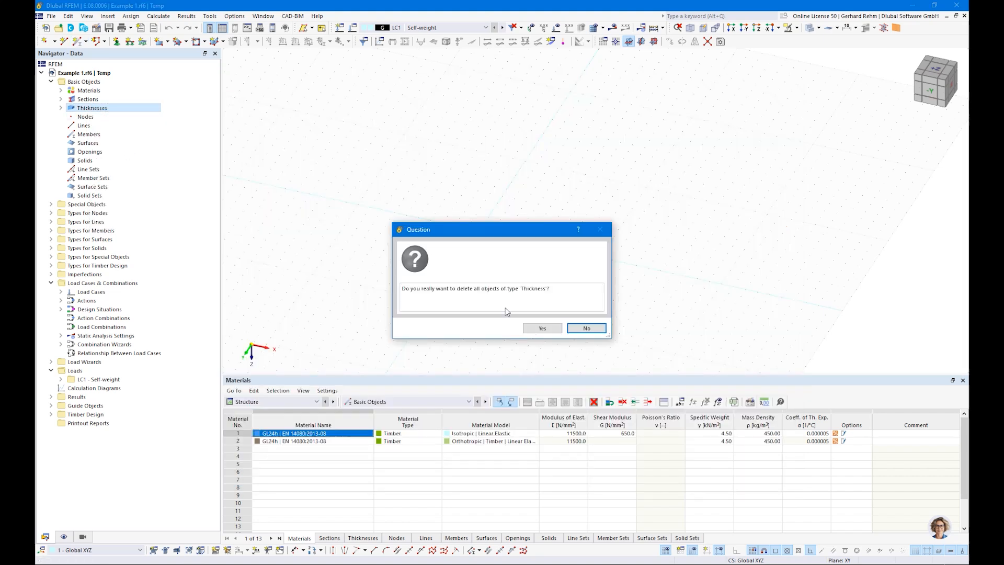
pyautogui.click(542, 328)
pyautogui.rightClick(88, 99)
pyautogui.click(104, 140)
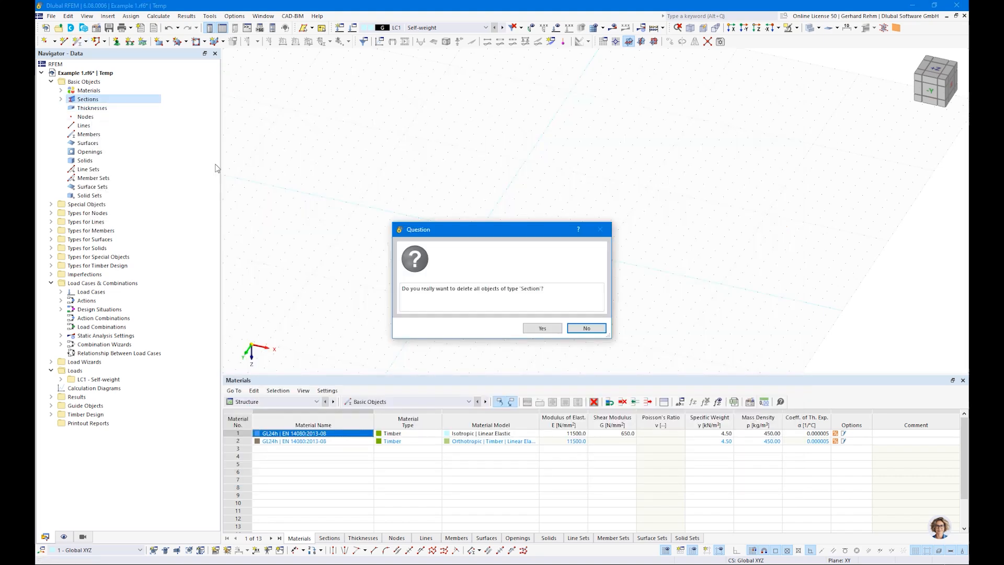
pyautogui.click(543, 328)
pyautogui.rightClick(87, 91)
pyautogui.click(115, 134)
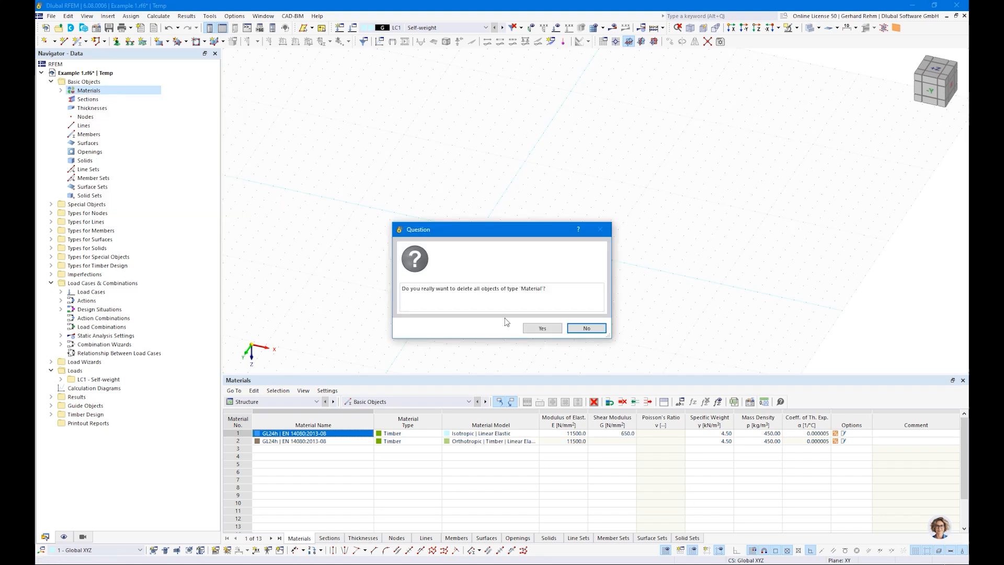
pyautogui.click(542, 327)
pyautogui.click(79, 41)
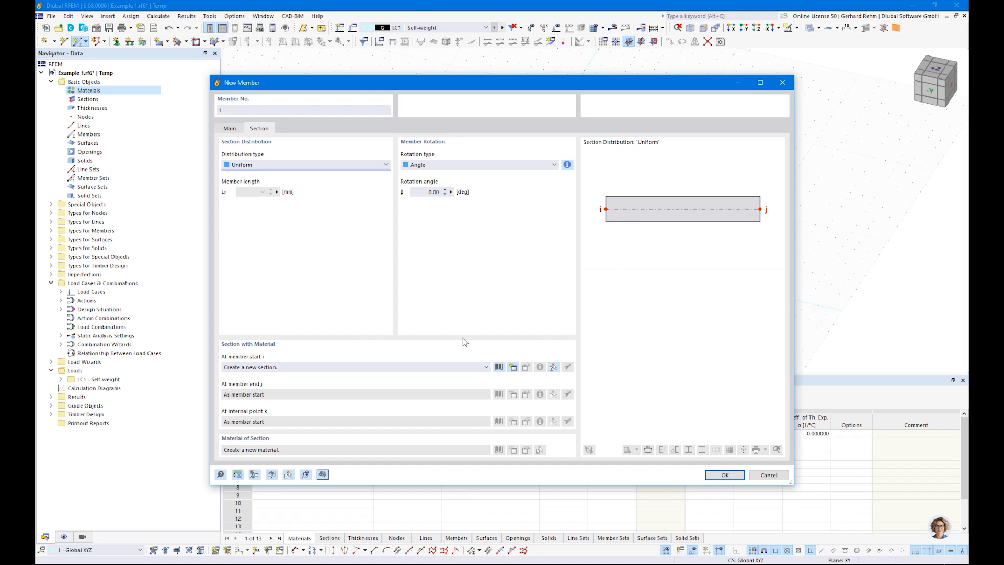
# Pick a massive rectangular section and assign it C24 softwood material from the library
pyautogui.click(495, 367)
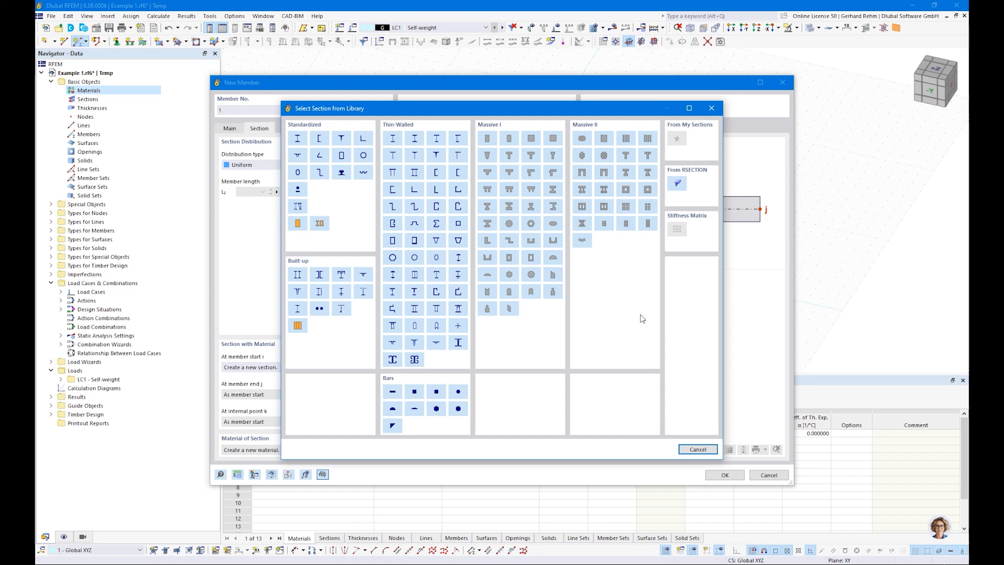
pyautogui.click(486, 139)
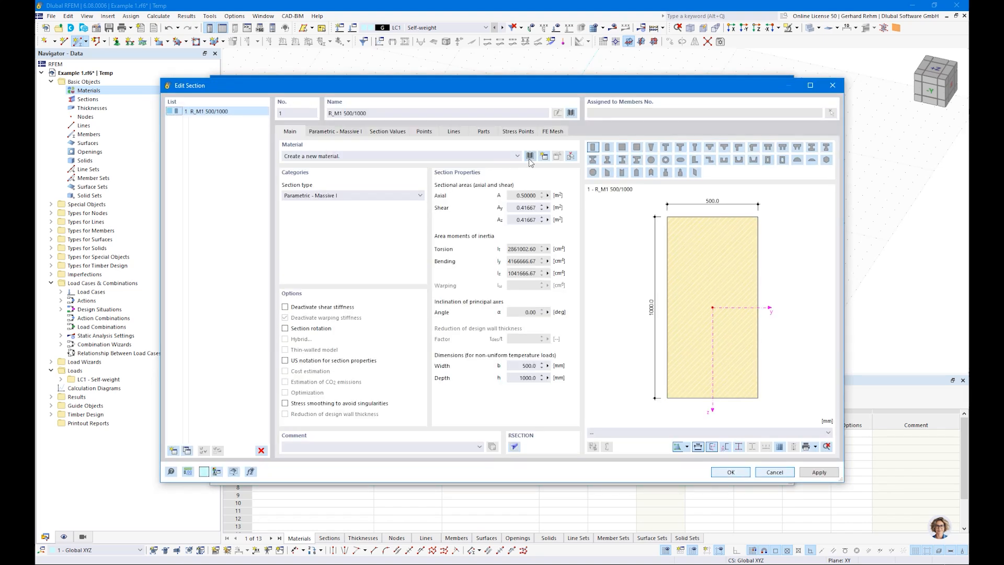
pyautogui.click(530, 157)
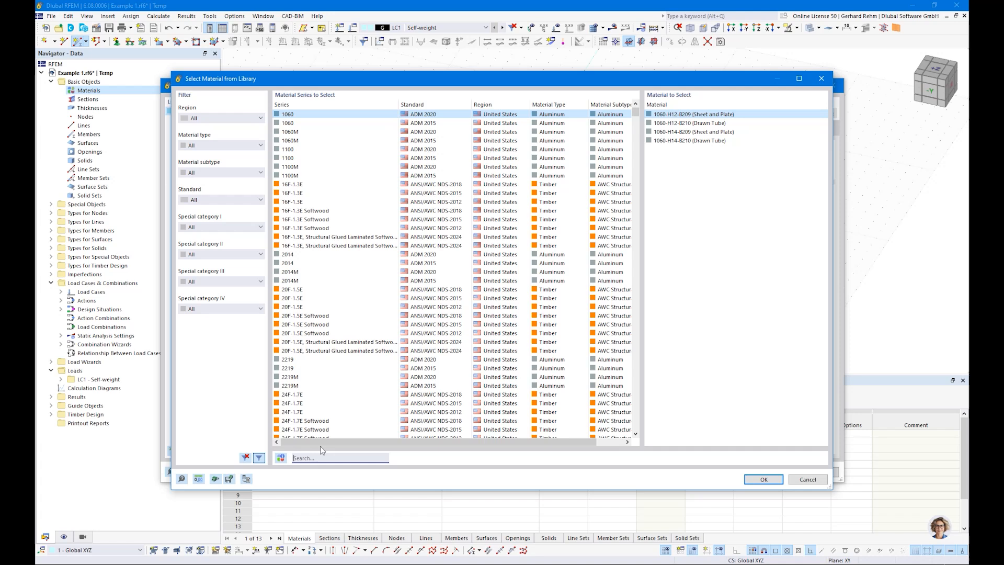
pyautogui.write('c24 en')
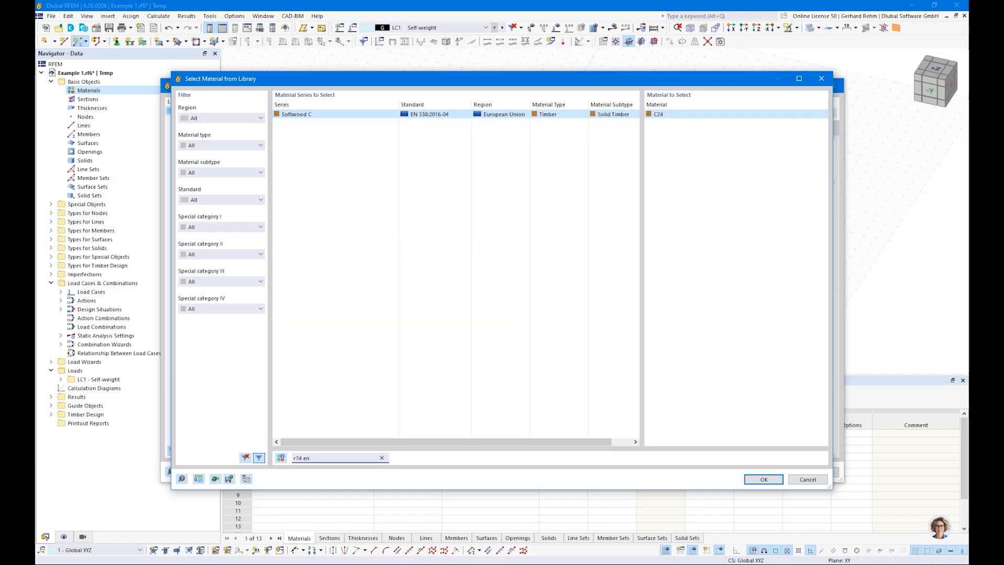
pyautogui.click(297, 458)
pyautogui.click(762, 479)
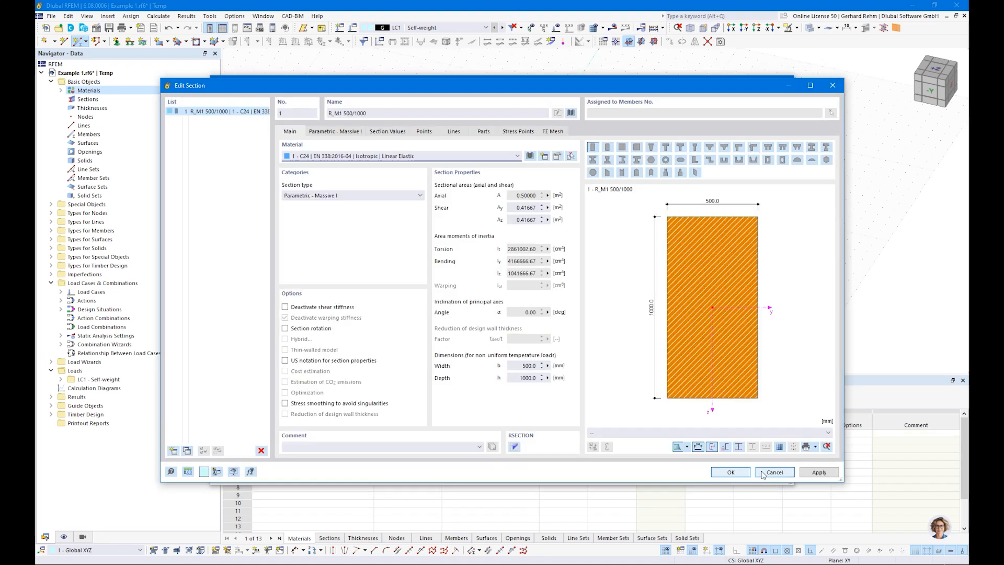
# Set the rectangle to b = 120 and h = 200, review section values, and accept
pyautogui.click(338, 133)
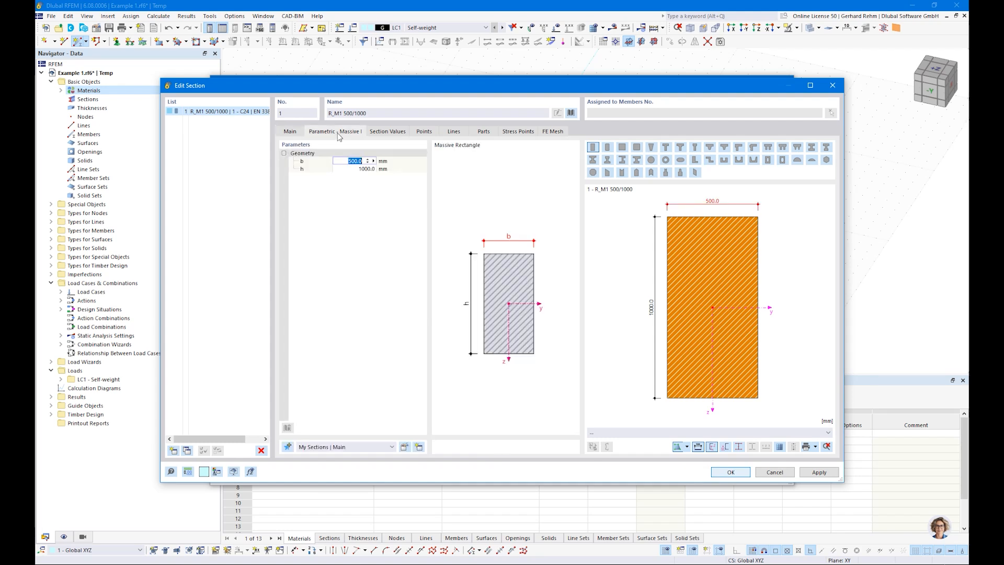
pyautogui.write('120')
pyautogui.press('Tab')
pyautogui.write('200')
pyautogui.press('Return')
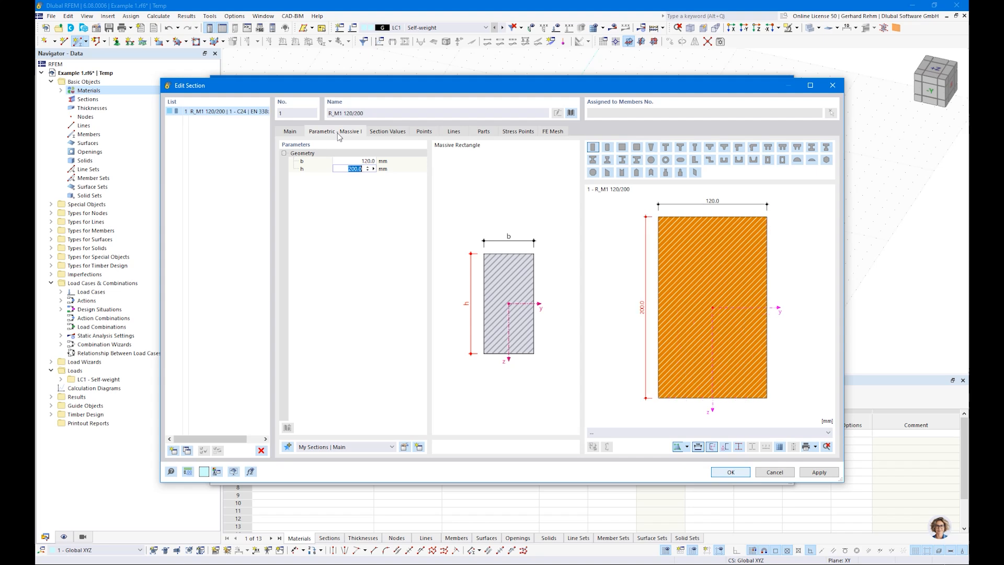
pyautogui.click(388, 133)
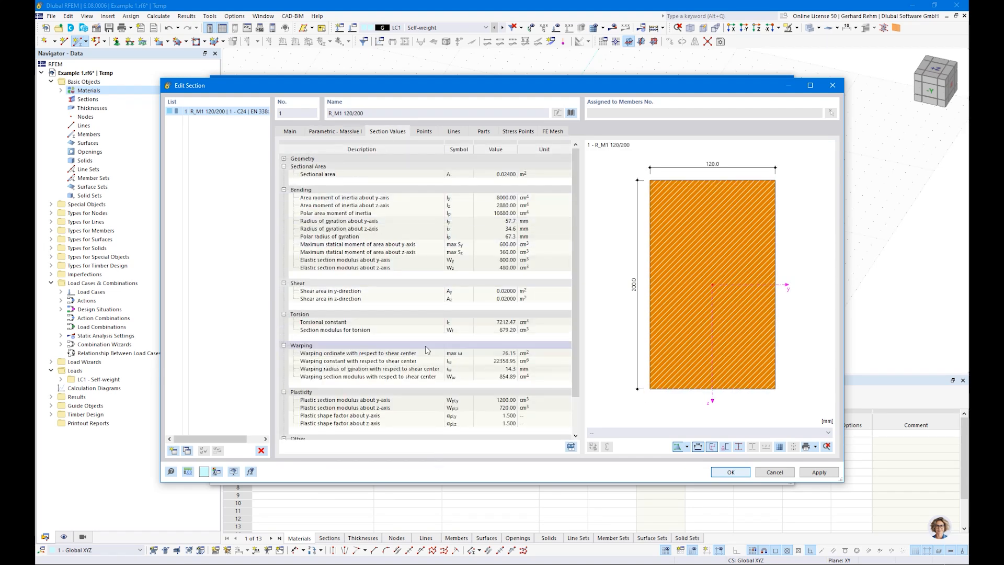
pyautogui.click(730, 472)
pyautogui.click(727, 475)
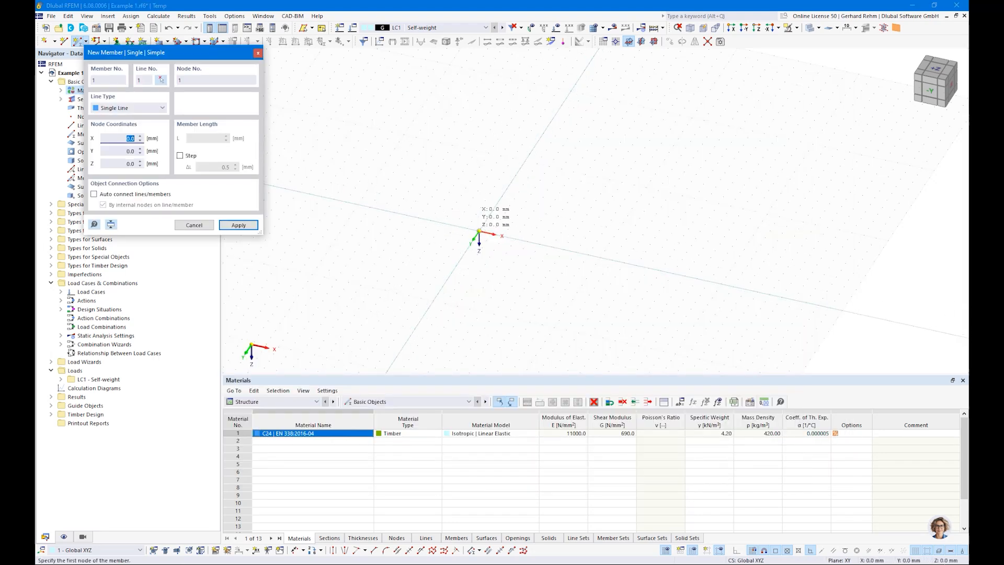
# Draw a 3000 member from the origin along X, then a second member 4500 long
pyautogui.click(479, 231)
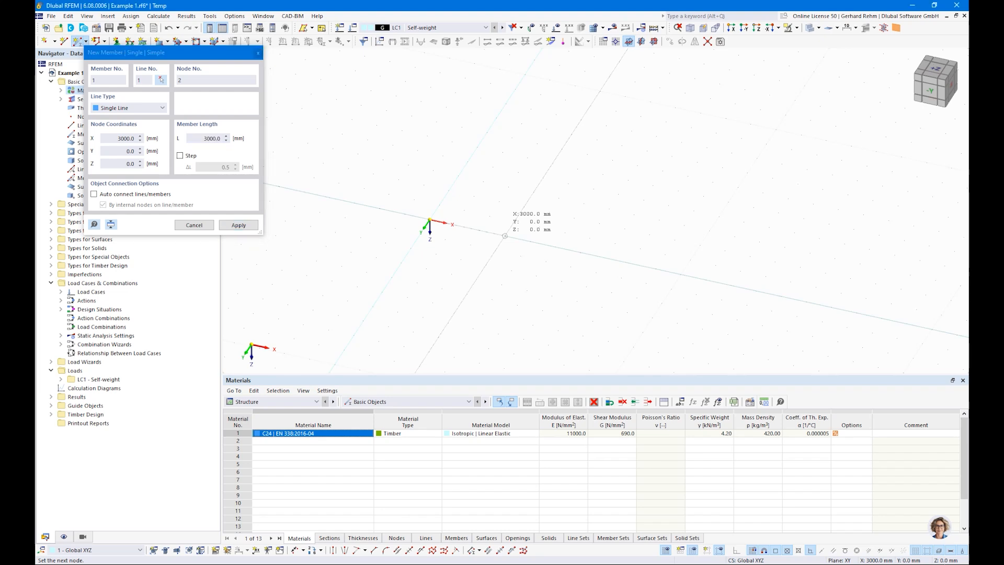
pyautogui.click(504, 236)
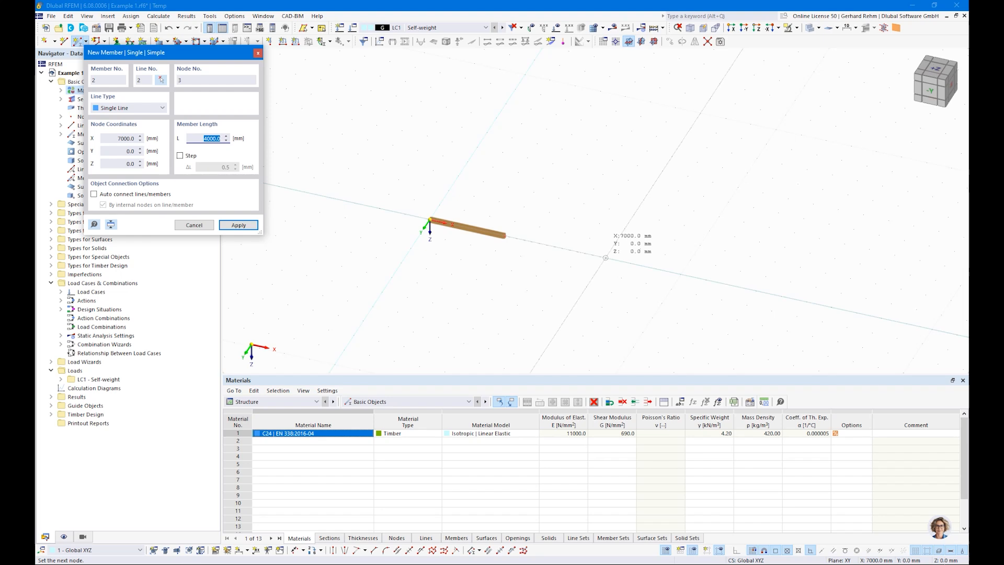
pyautogui.write('4')
pyautogui.press('Return')
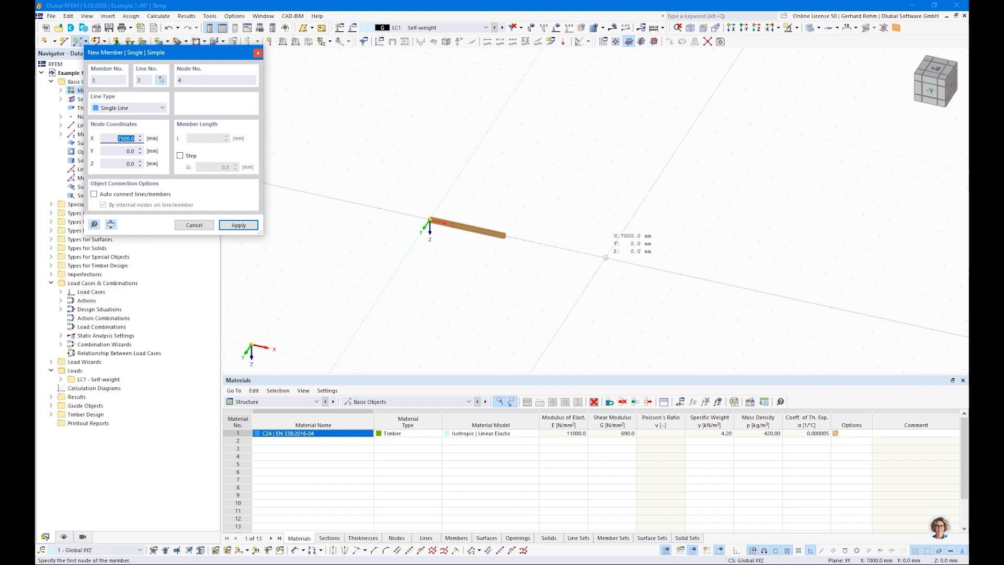
pyautogui.press('Escape')
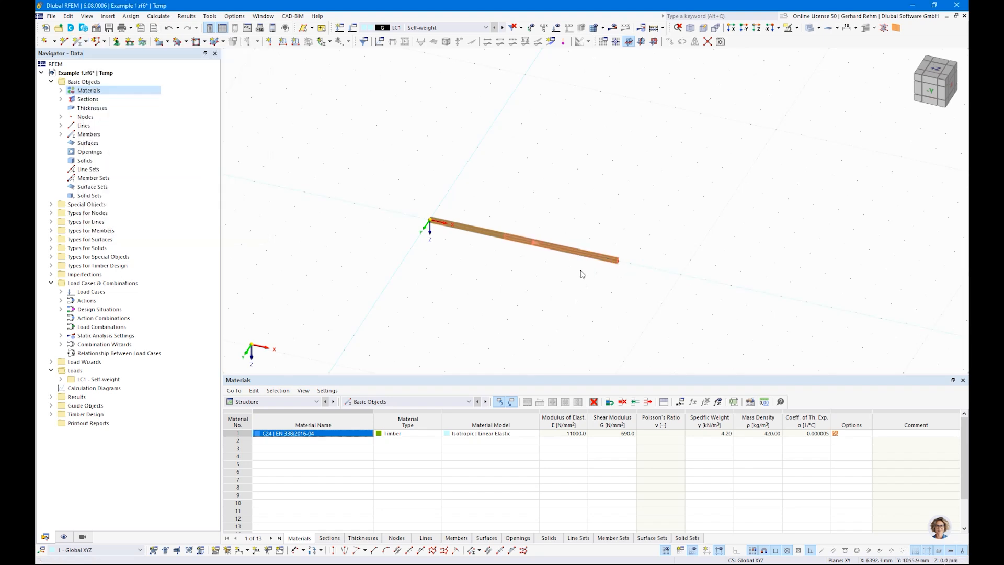
# Open Units and Decimal Places from Options and select the Lengths setting
pyautogui.click(234, 16)
pyautogui.click(256, 42)
pyautogui.click(578, 164)
# Switch the Lengths unit to metres and apply the unit settings
pyautogui.click(592, 164)
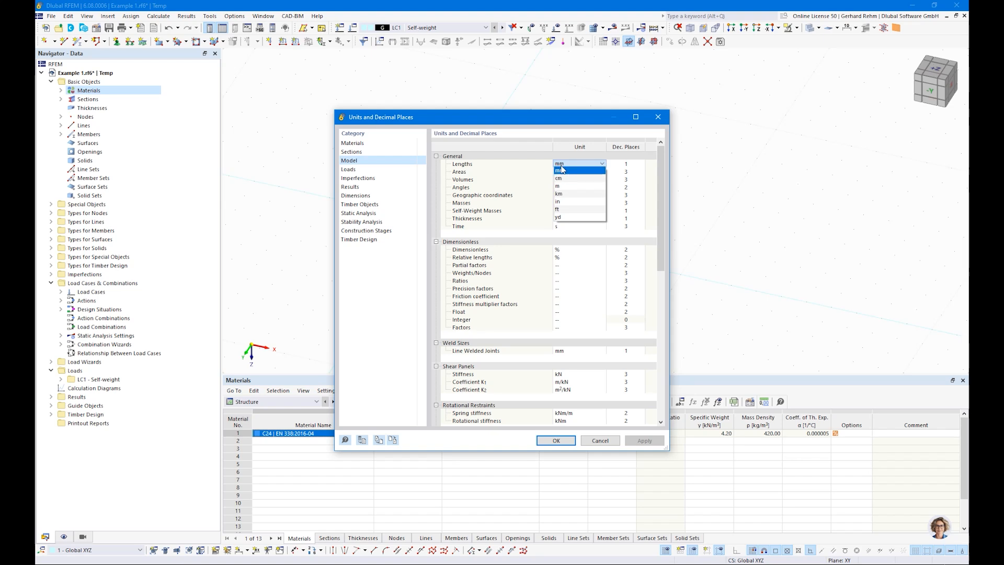
pyautogui.click(559, 187)
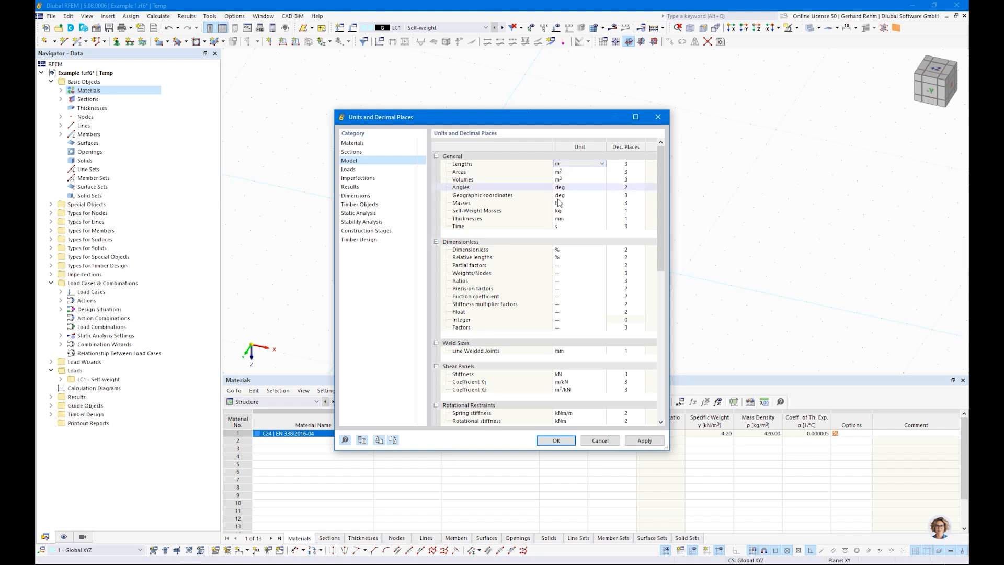
pyautogui.click(555, 441)
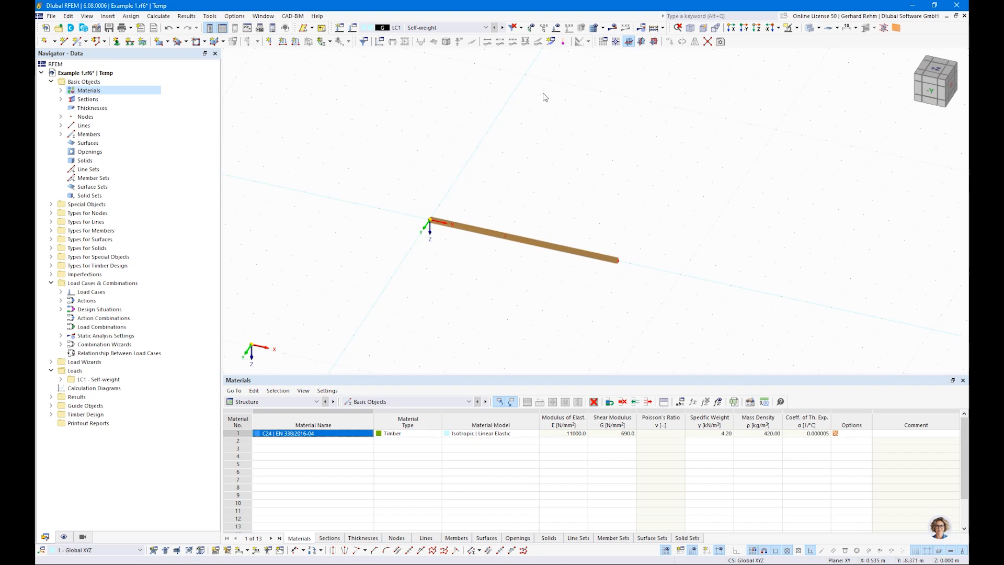
# View the beam from -Y, switching between wireframe, solid and transparent display modes
pyautogui.click(931, 91)
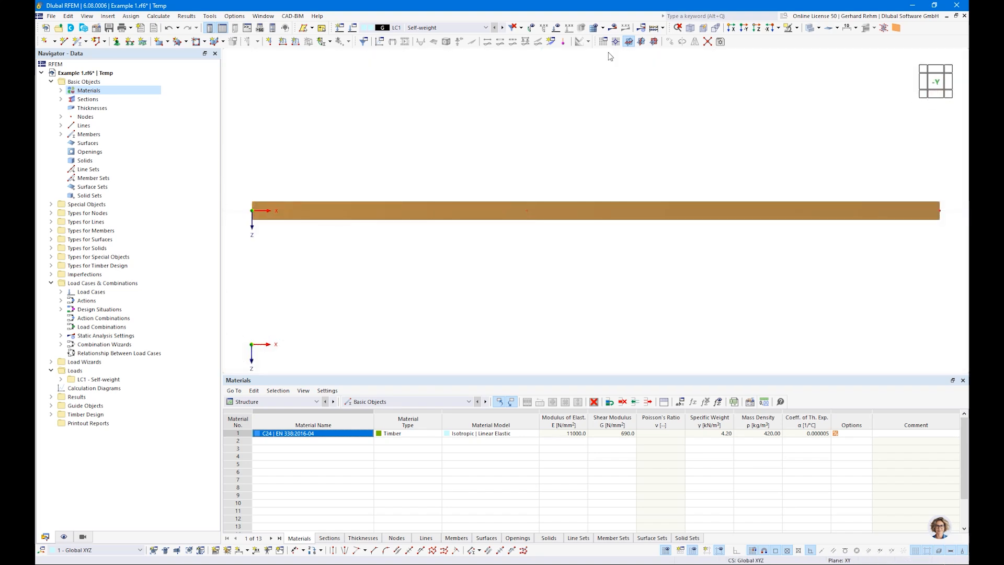
pyautogui.scroll(-2, 596, 214)
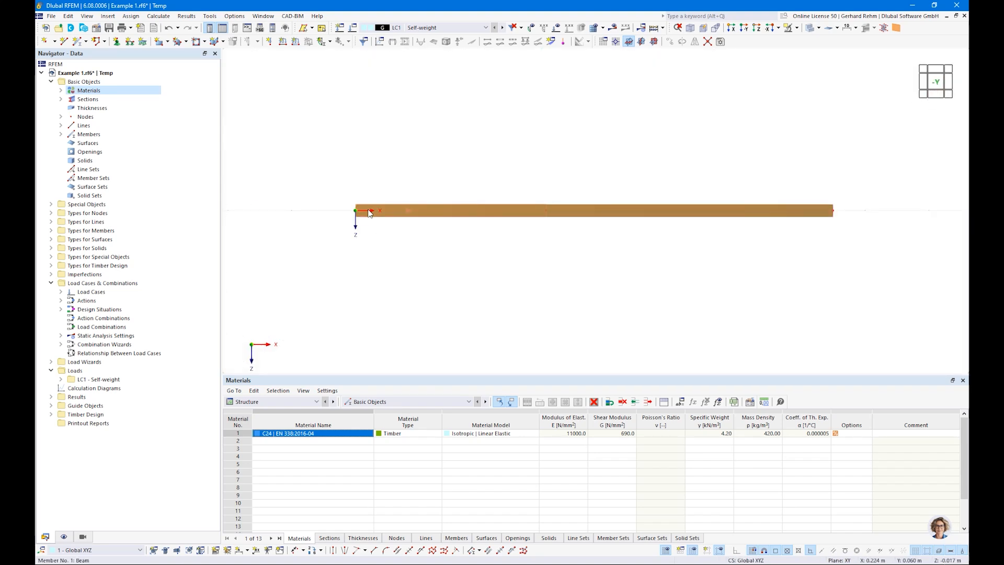
pyautogui.click(819, 28)
pyautogui.click(836, 42)
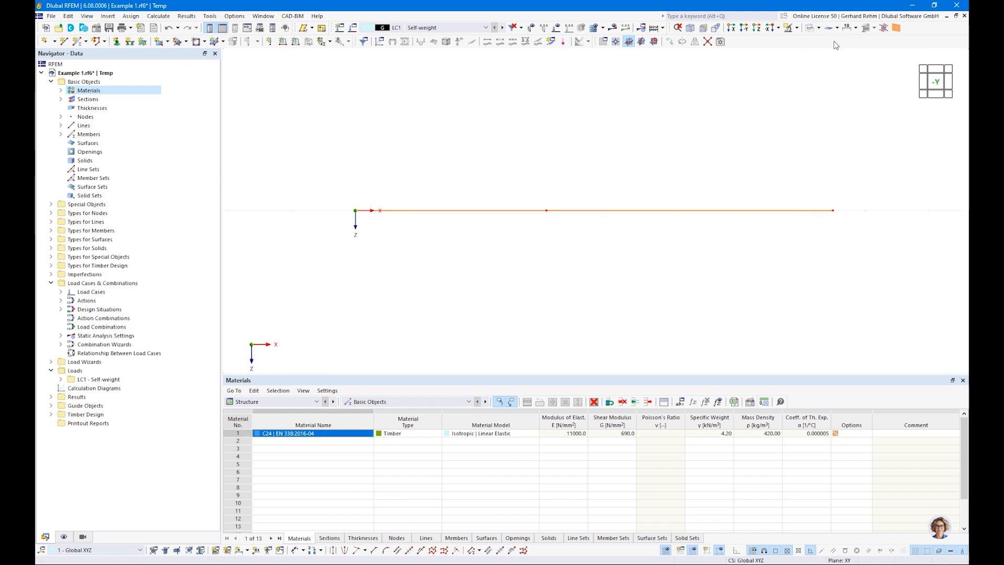
pyautogui.keyDown('ctrl'); pyautogui.moveTo(641, 159); pyautogui.dragTo(618, 231, button='middle'); pyautogui.keyUp('ctrl')
pyautogui.hotkey('ctrl', '2')
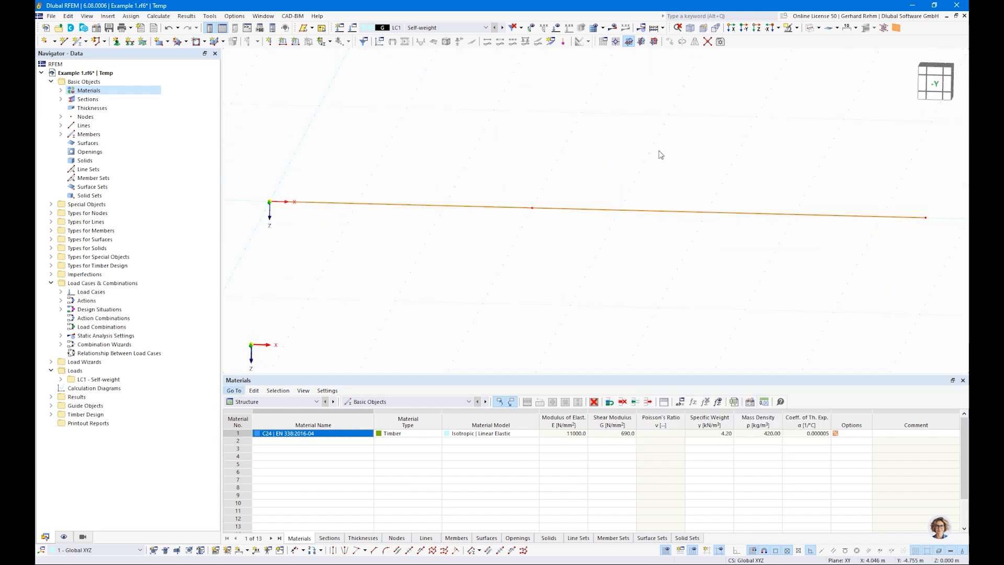
pyautogui.click(810, 28)
pyautogui.scroll(-2, 380, 262)
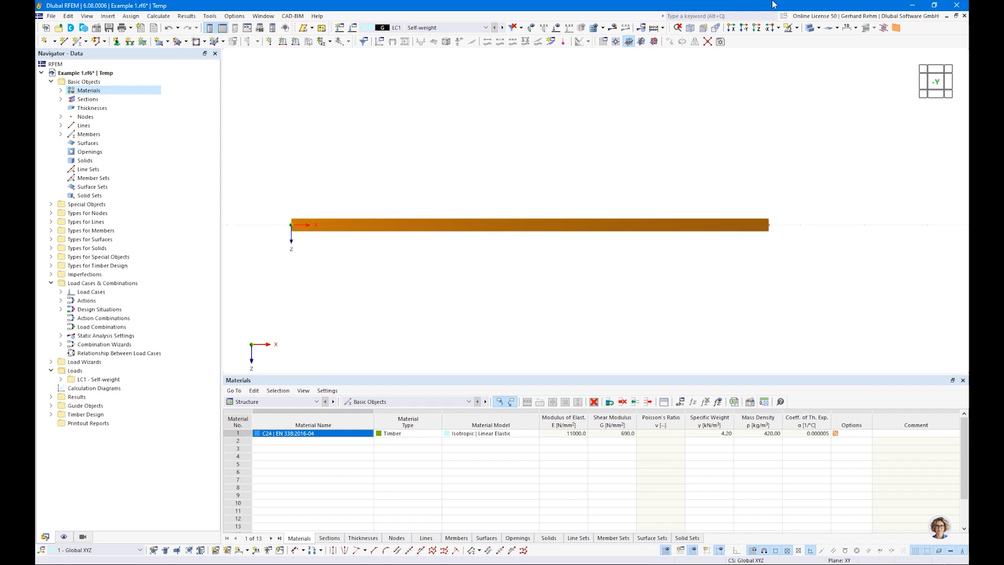
pyautogui.click(810, 28)
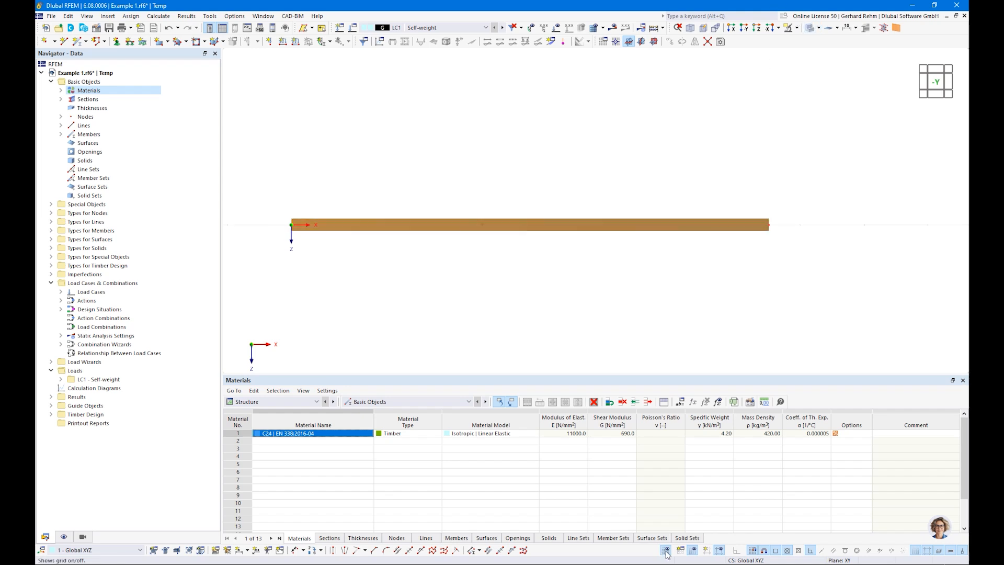
pyautogui.scroll(-2, 348, 313)
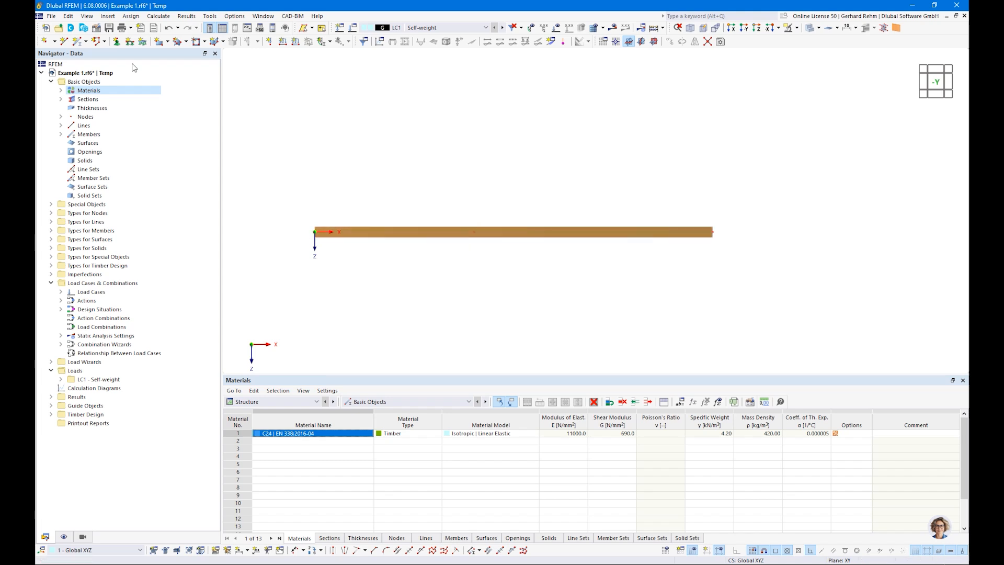
# Create a support releasing rotation about z and restraining x, and assign it to the left node
pyautogui.click(117, 42)
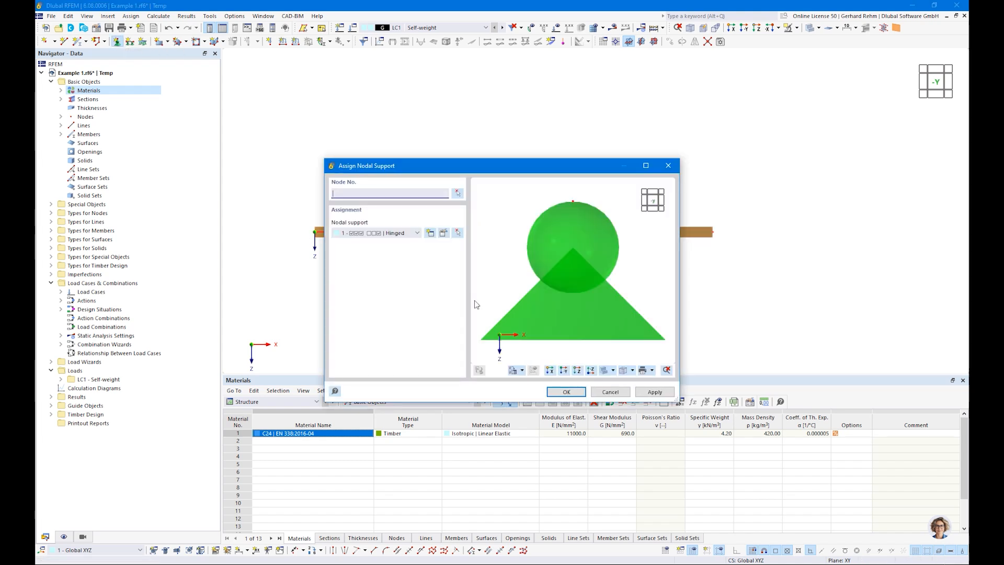
pyautogui.click(431, 234)
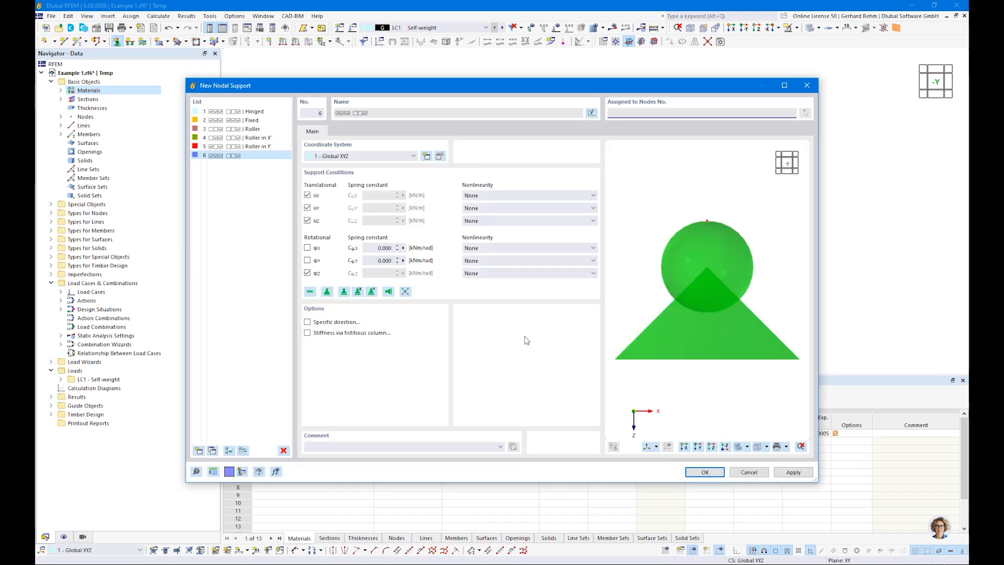
pyautogui.click(308, 272)
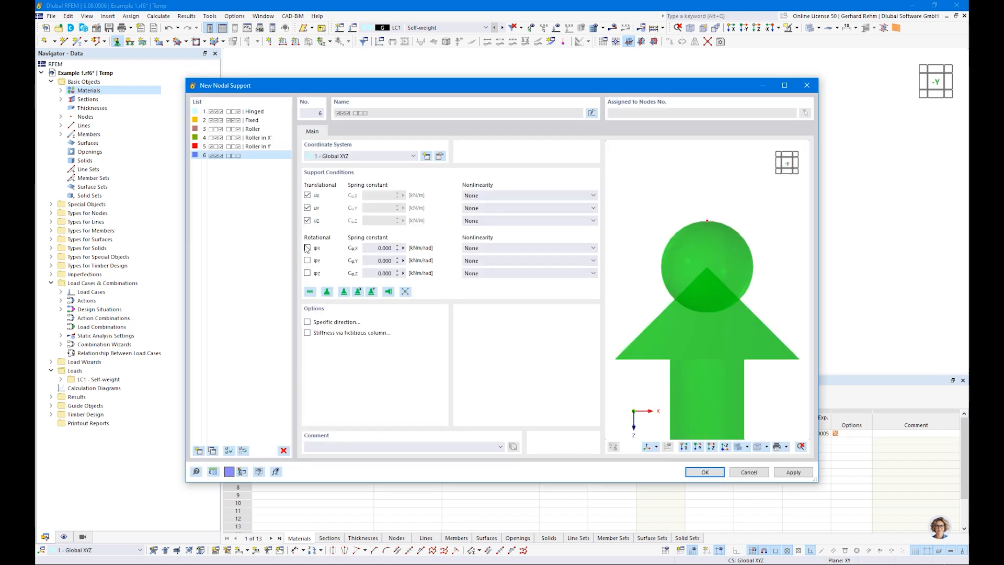
pyautogui.click(307, 248)
pyautogui.click(705, 473)
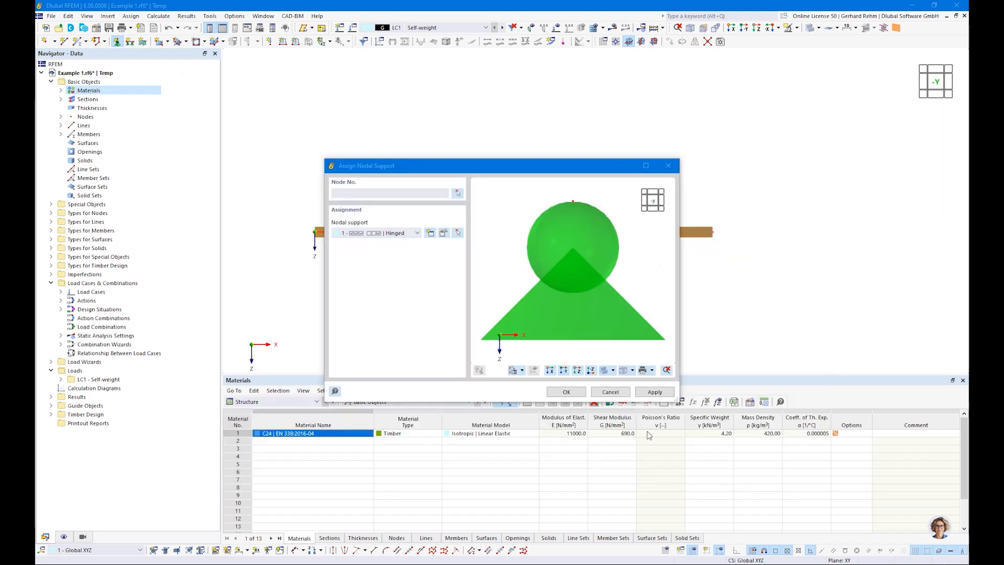
pyautogui.click(565, 394)
pyautogui.moveTo(289, 211); pyautogui.dragTo(361, 276)
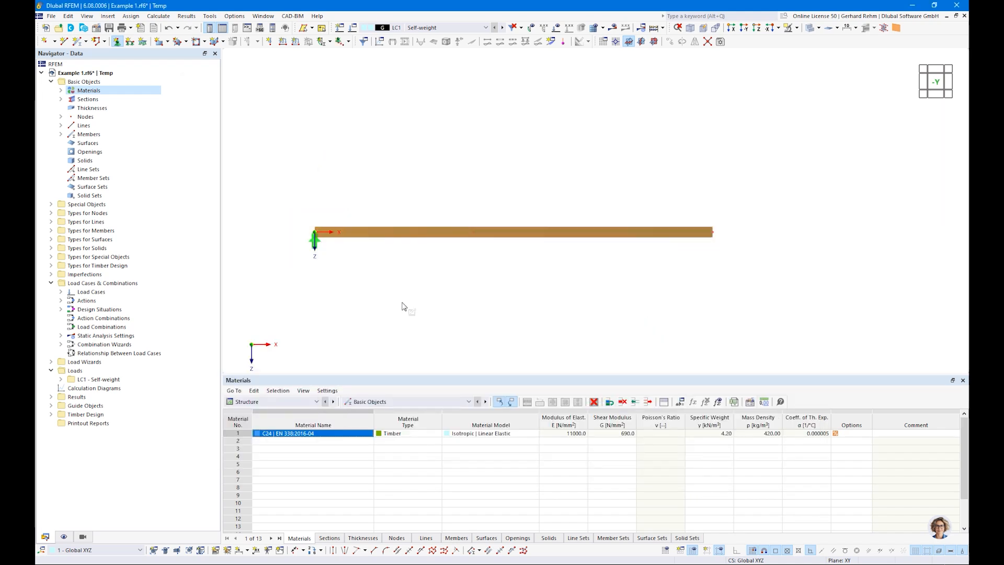
# Create a support sliding in x with z rotation released, and assign it to the middle and right nodes
pyautogui.click(116, 43)
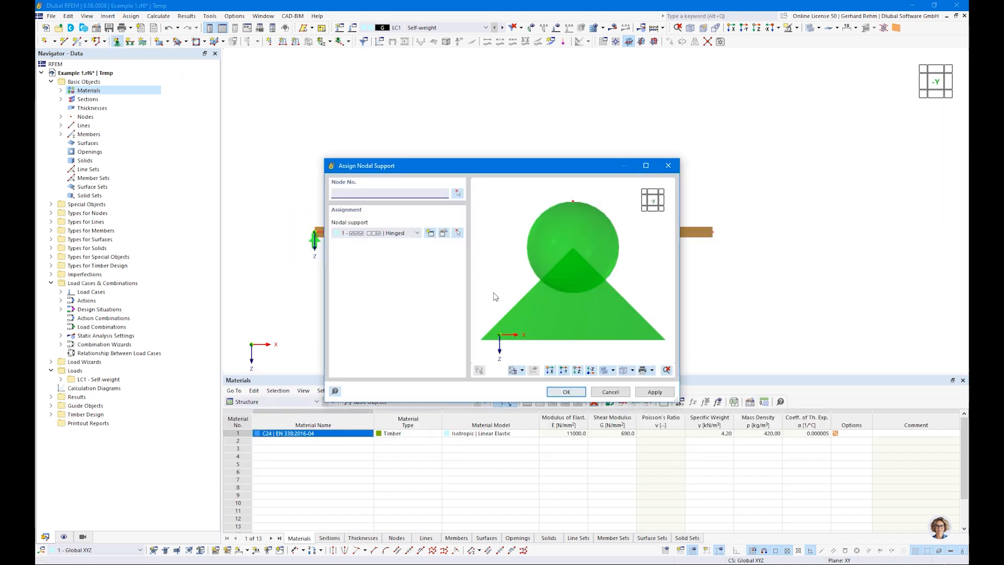
pyautogui.click(430, 234)
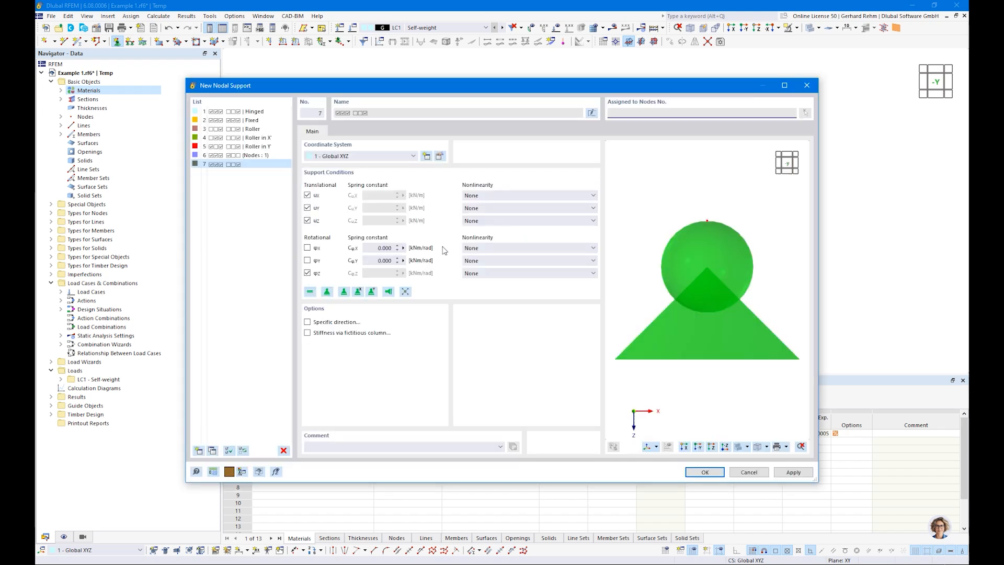
pyautogui.click(307, 196)
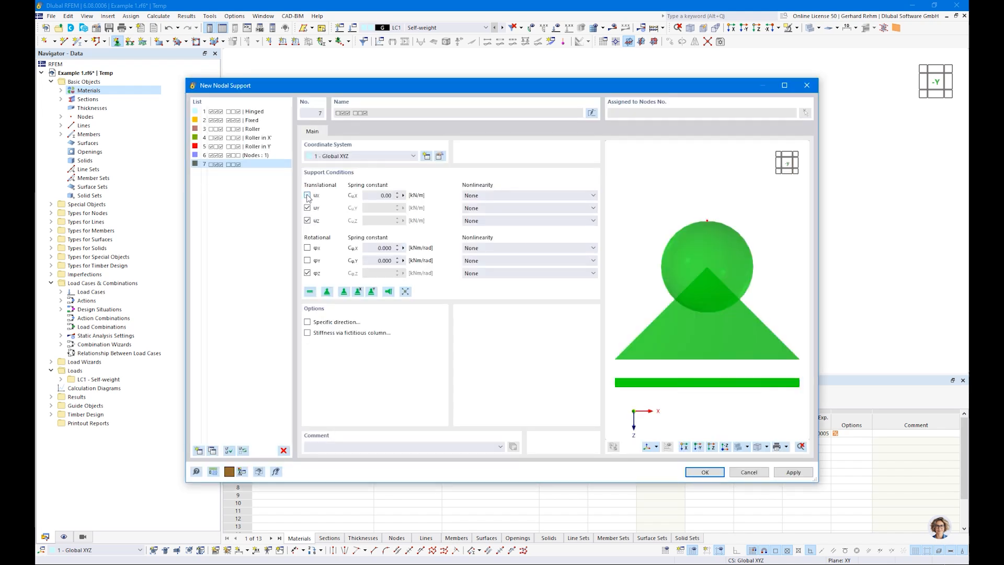
pyautogui.click(308, 272)
pyautogui.click(308, 247)
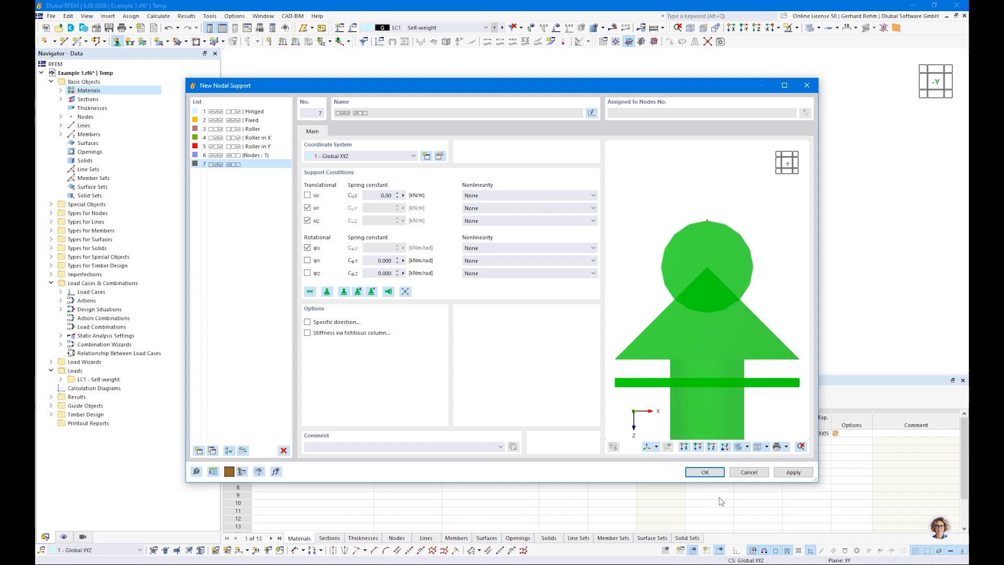
pyautogui.click(705, 473)
pyautogui.click(564, 387)
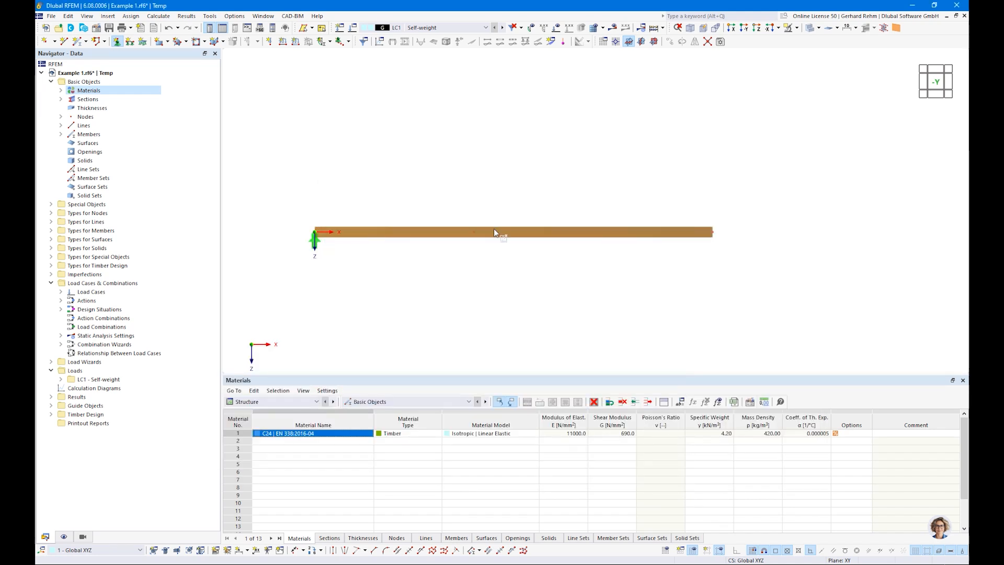
pyautogui.moveTo(456, 201); pyautogui.dragTo(766, 264)
# Orbit to check the supported beam in 3D, return to the -Y view, and expand Load Cases
pyautogui.keyDown('ctrl'); pyautogui.moveTo(822, 253); pyautogui.dragTo(726, 334, button='middle'); pyautogui.keyUp('ctrl')
pyautogui.press('Escape')
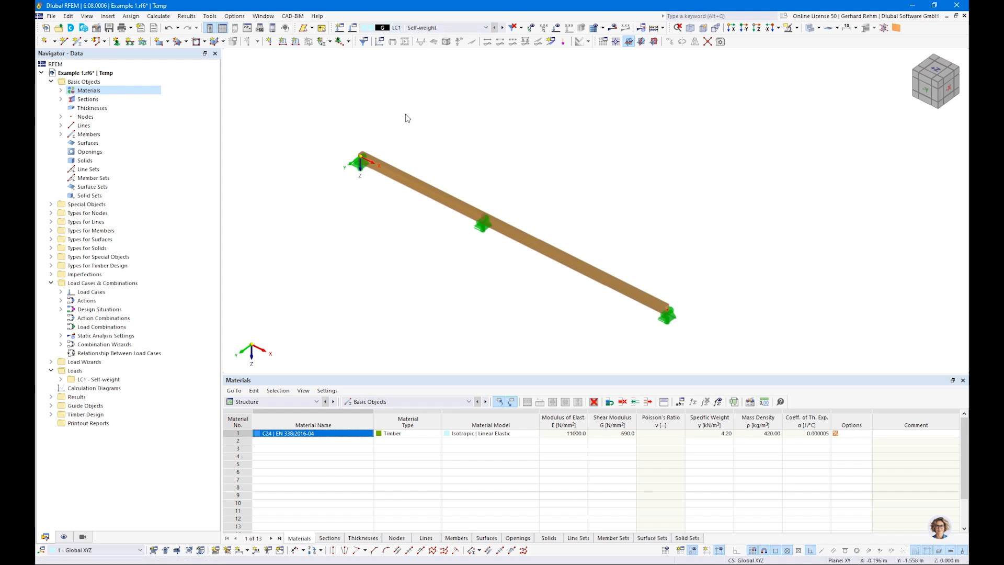
pyautogui.hotkey('ctrl', '2')
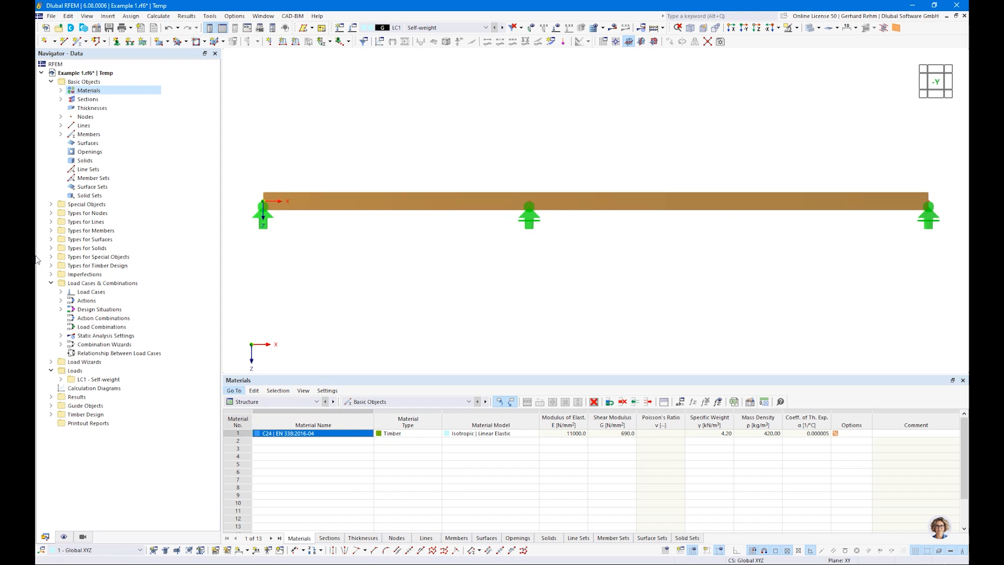
pyautogui.doubleClick(90, 291)
# Edit LC1 Self-weight and check its self-weight Z factor of 1.000
pyautogui.rightClick(86, 304)
pyautogui.click(110, 310)
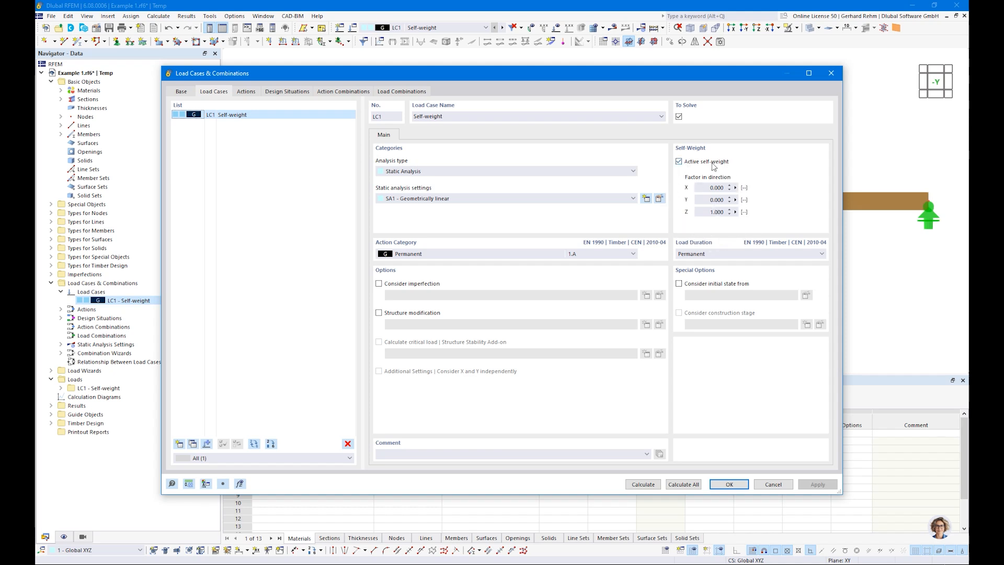
pyautogui.click(716, 212)
pyautogui.press('ctrl')
pyautogui.press('ctrl')
# Add load case LC2 'Imposed Load 1' as a category A imposed load
pyautogui.click(179, 444)
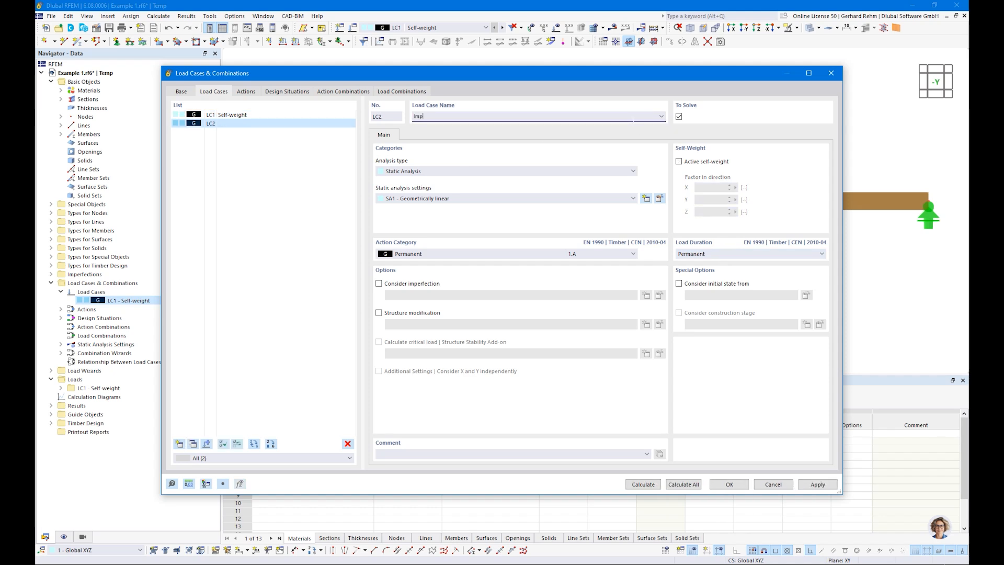
pyautogui.write('Imposed Load 1')
pyautogui.click(501, 255)
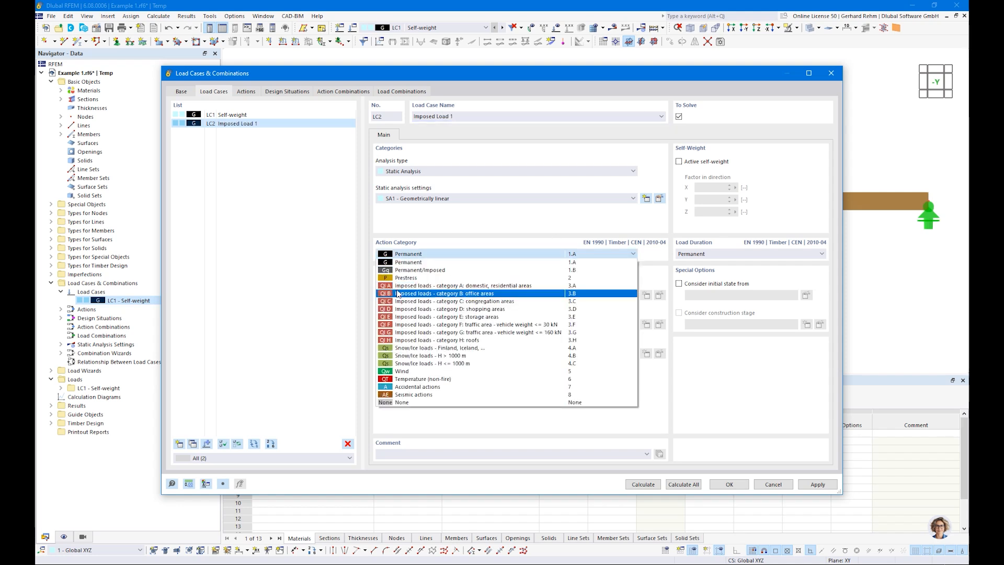
pyautogui.click(454, 286)
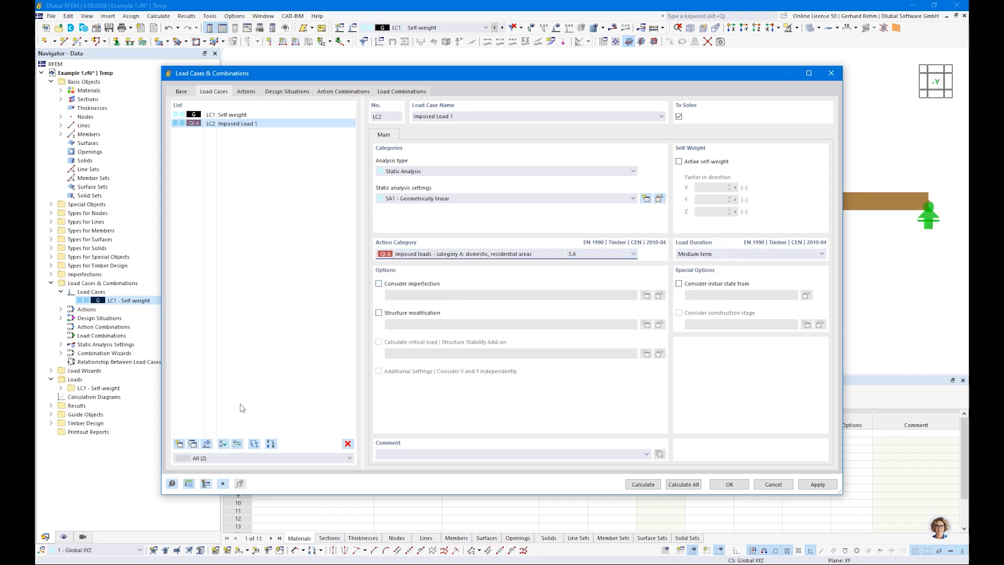
# Copy it as LC3 'Imposed Load 2' and confirm the three load cases
pyautogui.click(192, 444)
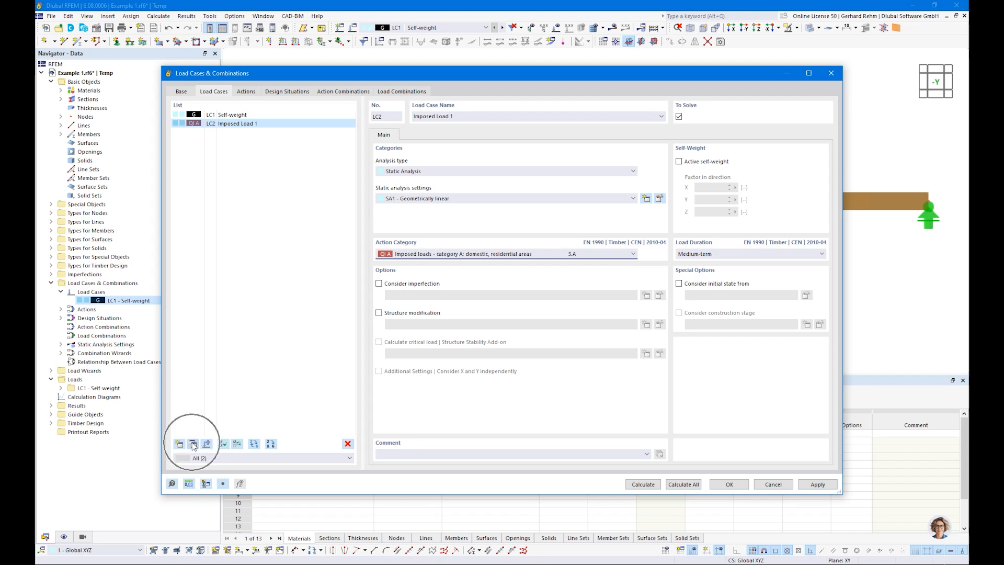
pyautogui.click(456, 116)
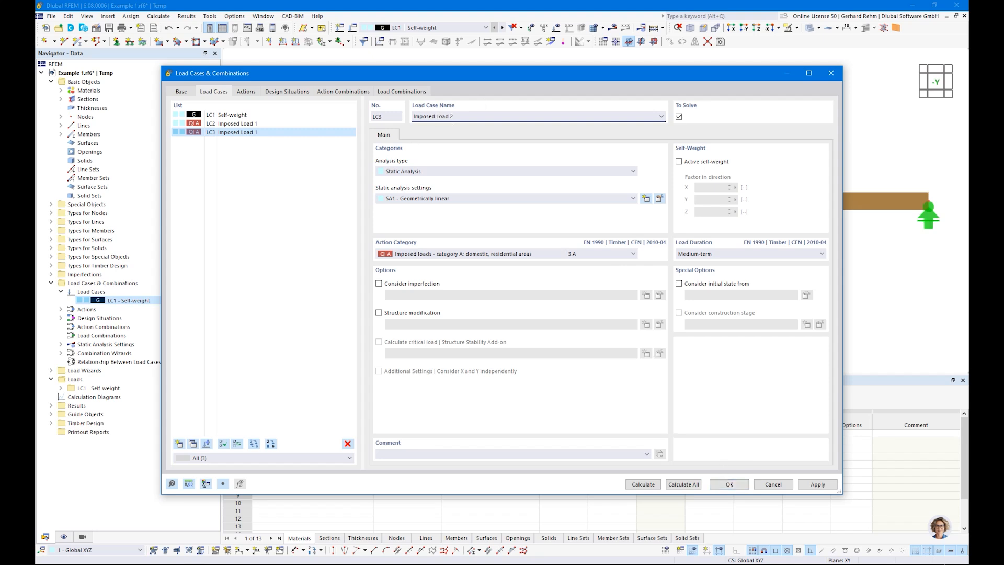
pyautogui.click(729, 483)
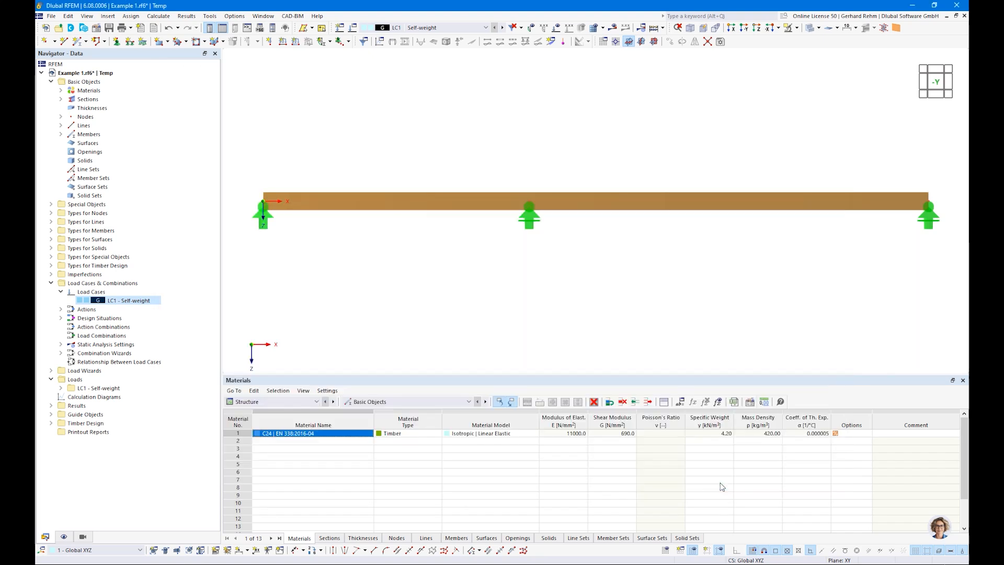
pyautogui.scroll(-2, 612, 299)
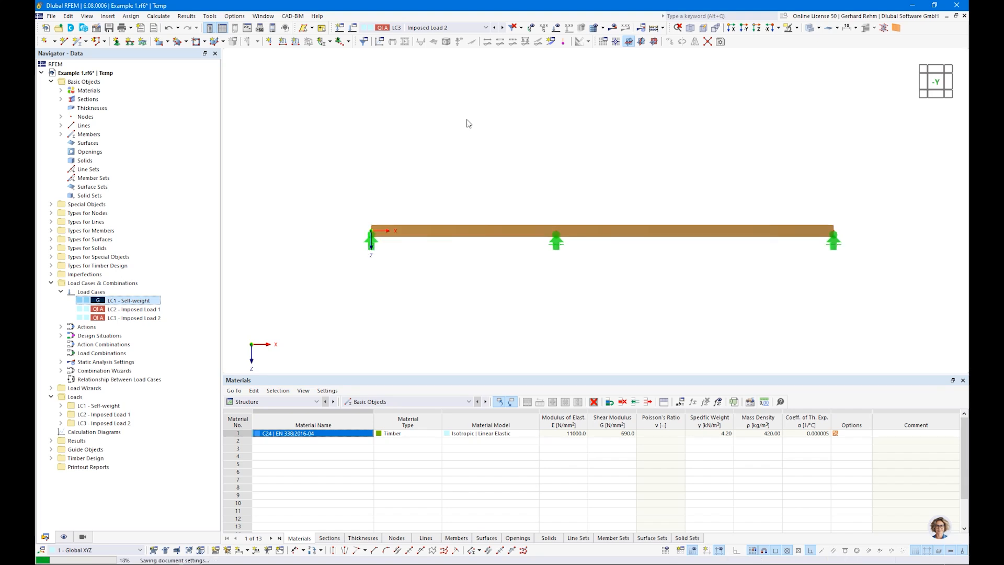
# Switch the displayed load case from LC3 to LC1 Self-weight
pyautogui.click(411, 28)
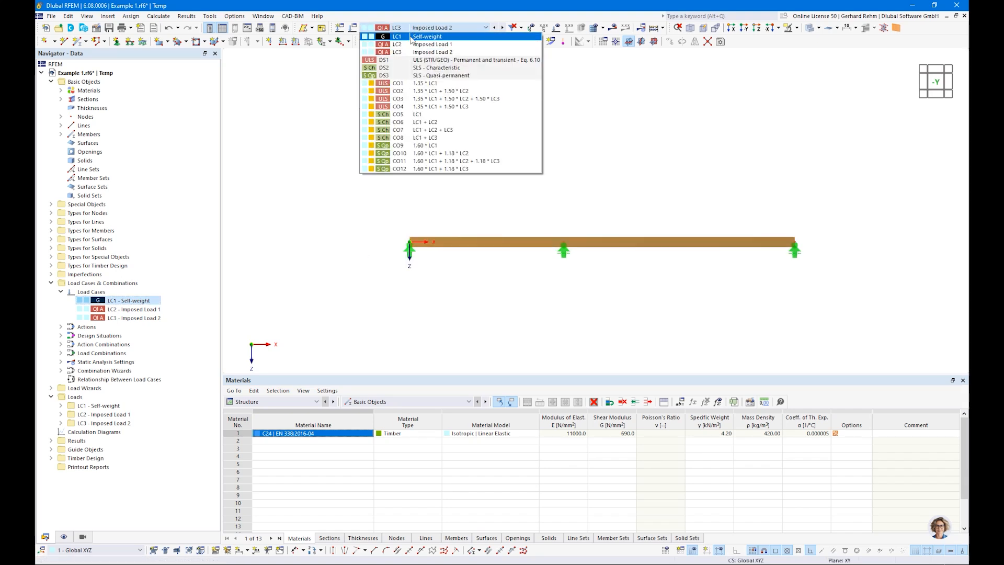
pyautogui.click(411, 40)
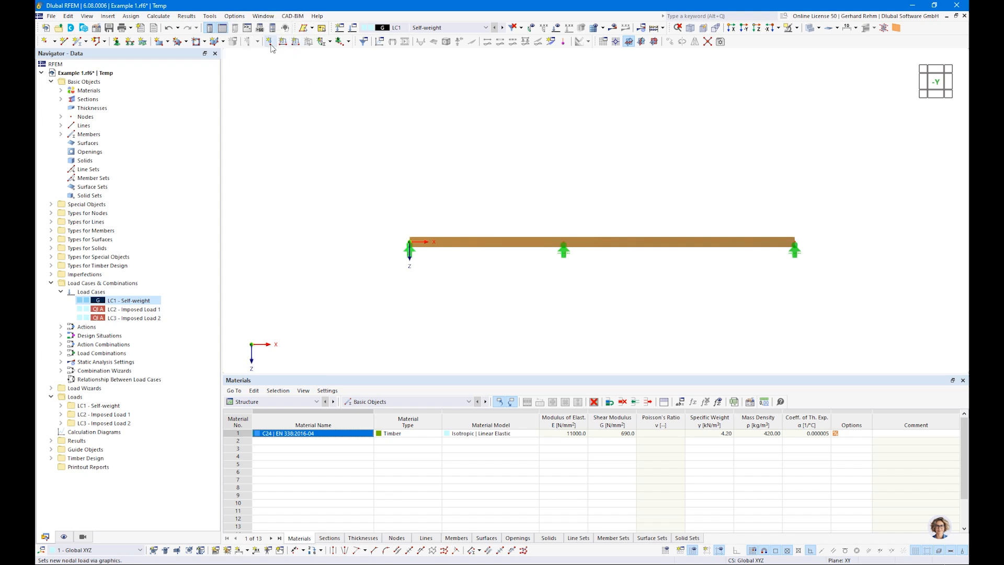
# In LC1, apply a uniform 2.5 kN/m member load to beam members 1 and 2
pyautogui.click(296, 45)
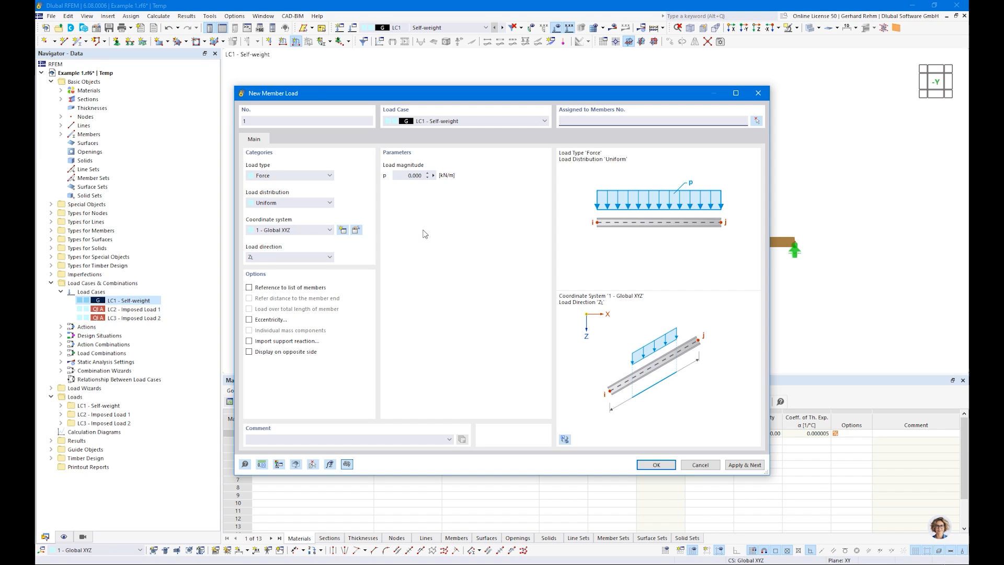
pyautogui.press('Tab')
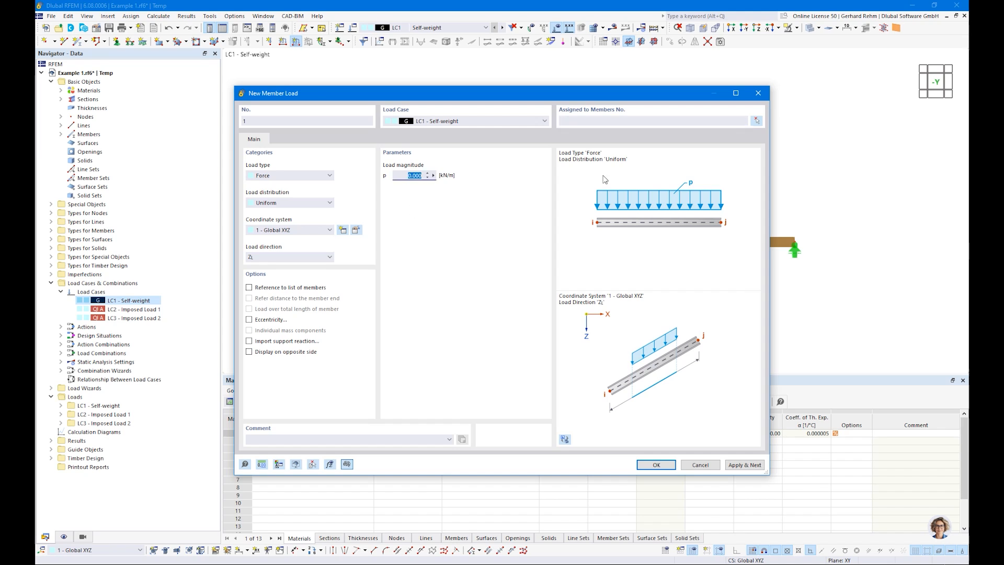
pyautogui.moveTo(544, 99); pyautogui.dragTo(610, 131)
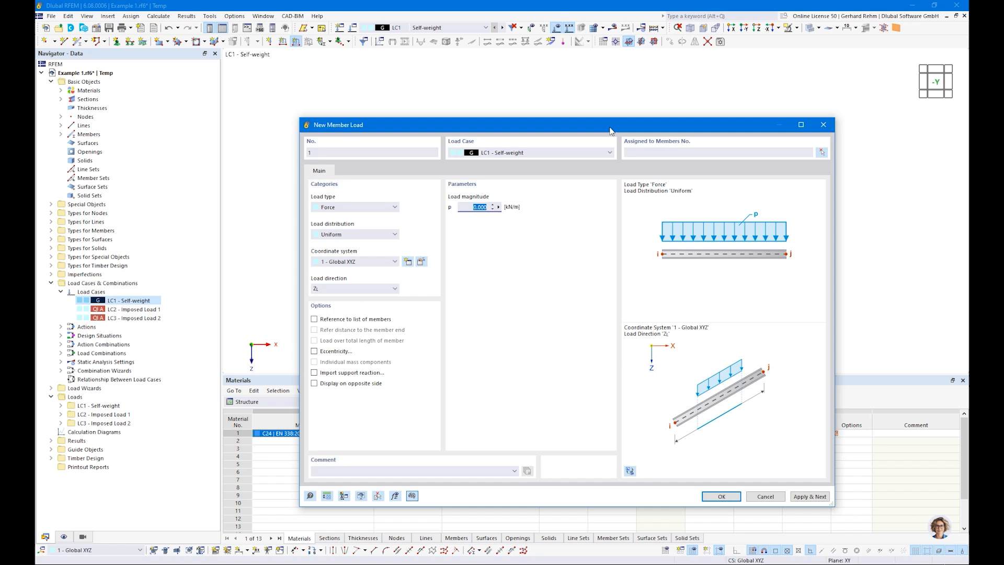
pyautogui.write('2,5')
pyautogui.click(721, 497)
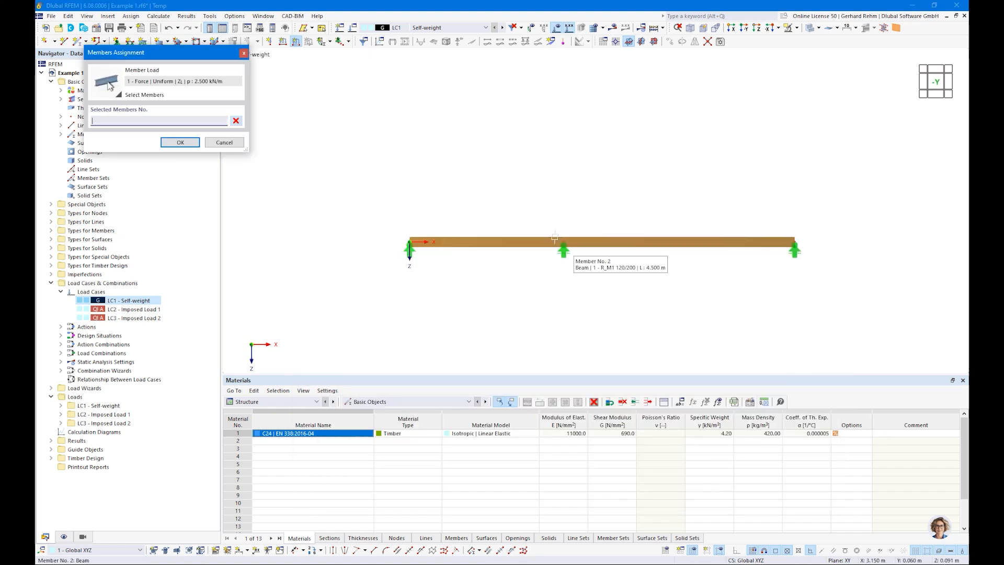
pyautogui.click(507, 237)
pyautogui.click(638, 244)
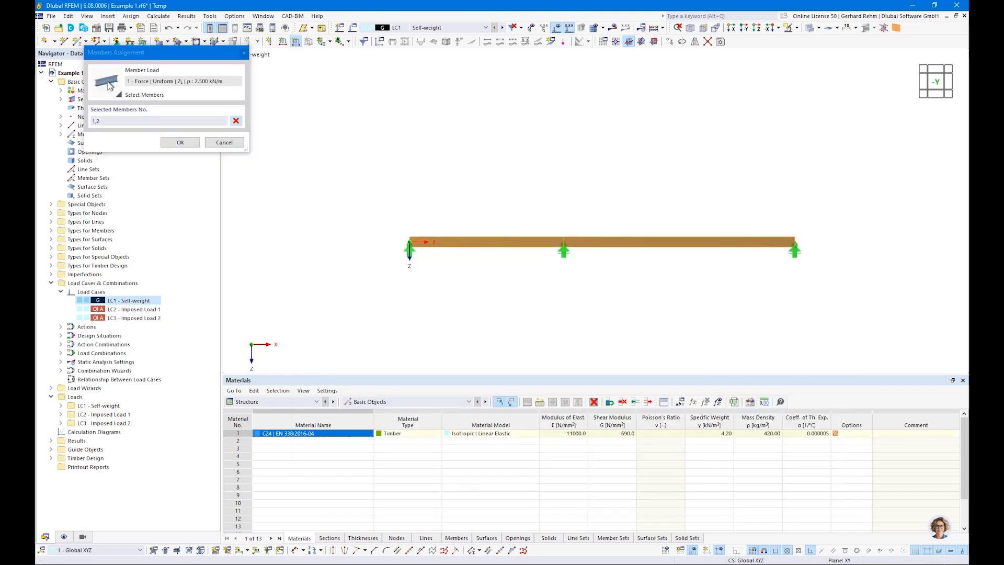
pyautogui.click(180, 142)
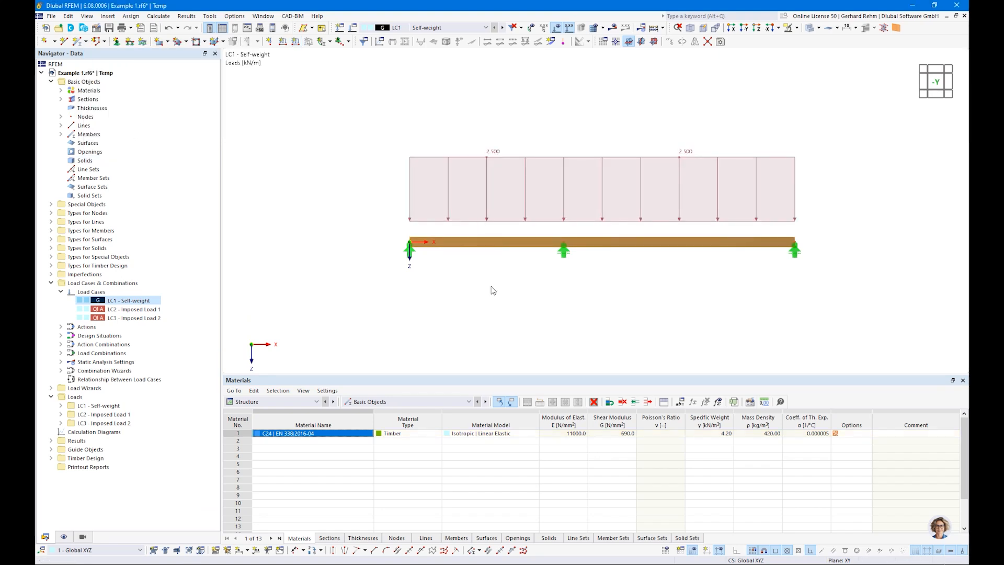
pyautogui.click(503, 27)
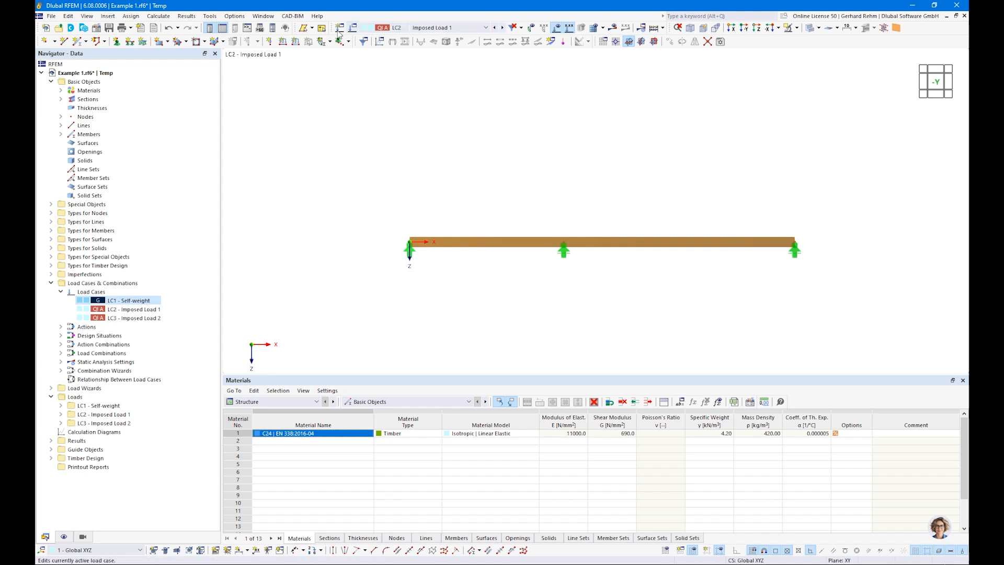
# In LC2, apply a uniform 3 kN/m member load to the left beam member 1
pyautogui.click(290, 46)
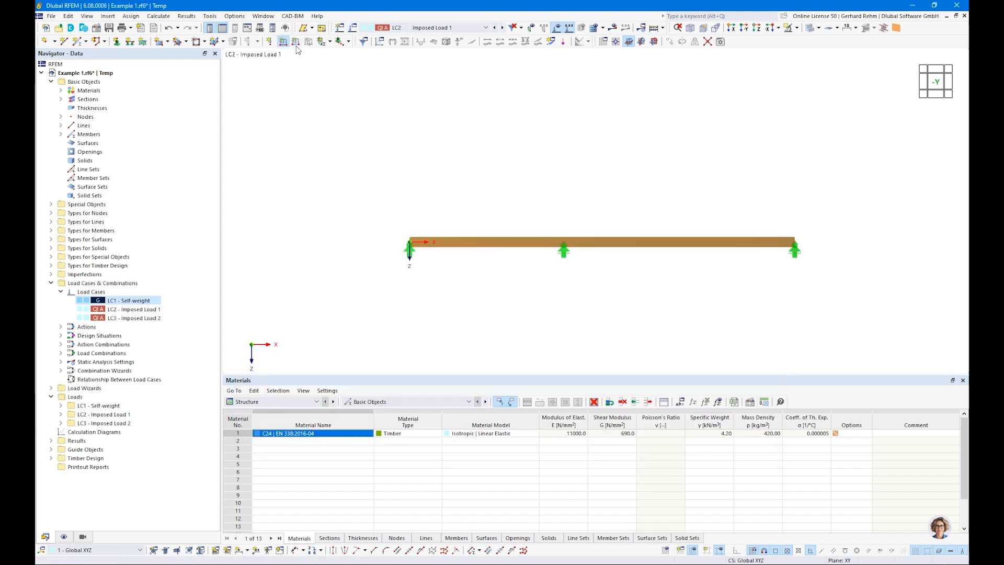
pyautogui.click(295, 42)
pyautogui.click(481, 208)
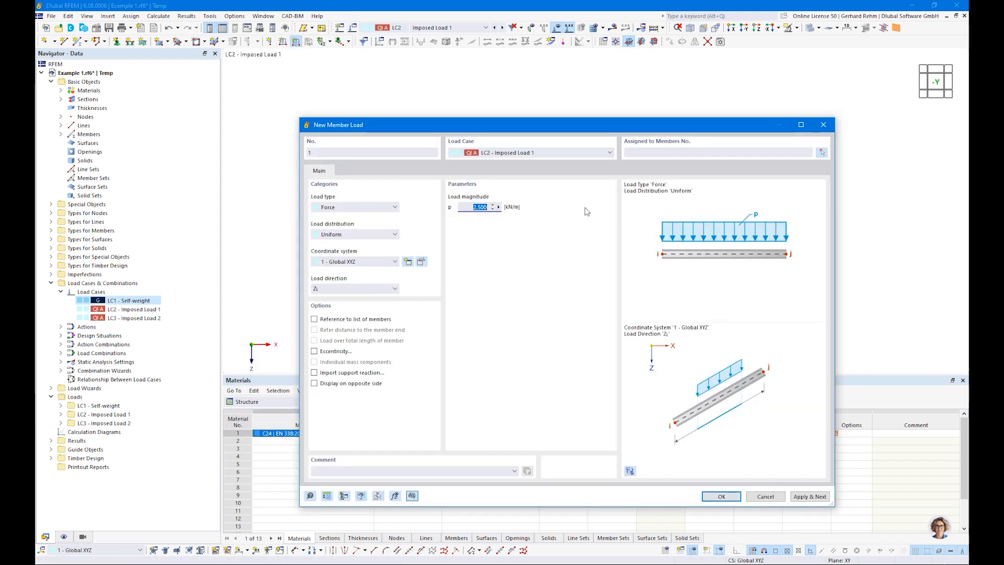
pyautogui.write('3')
pyautogui.press('Tab')
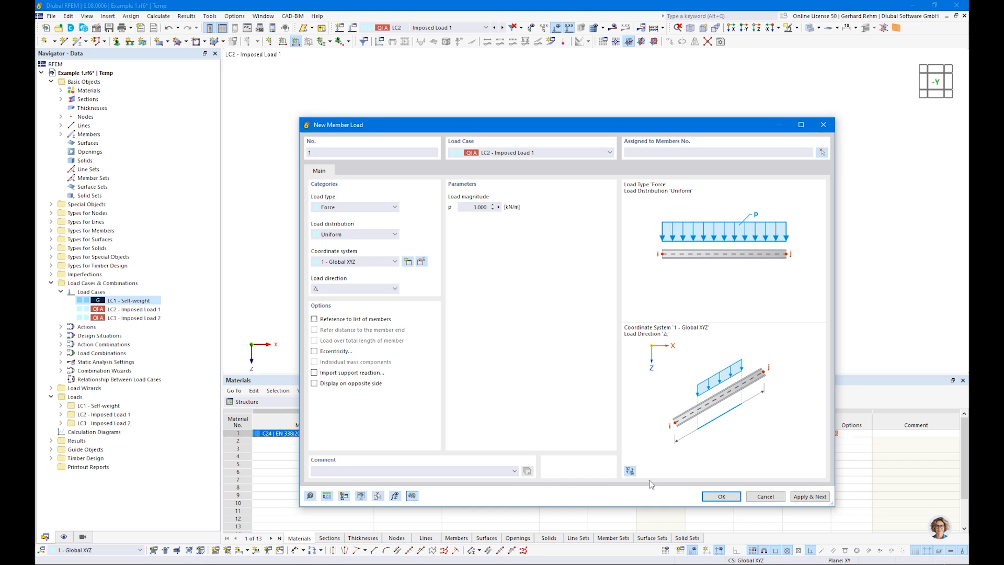
pyautogui.click(717, 497)
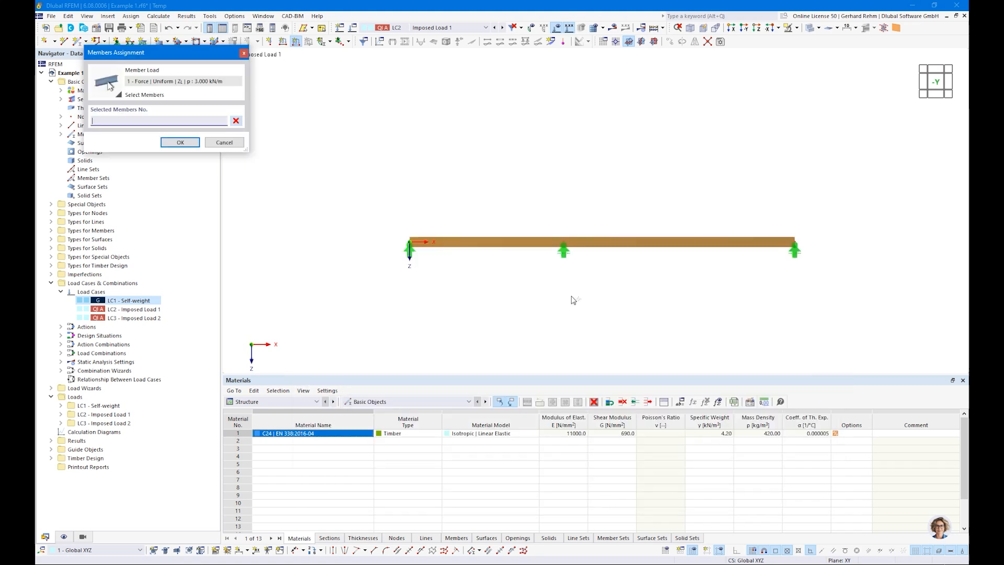
pyautogui.click(534, 243)
pyautogui.click(190, 143)
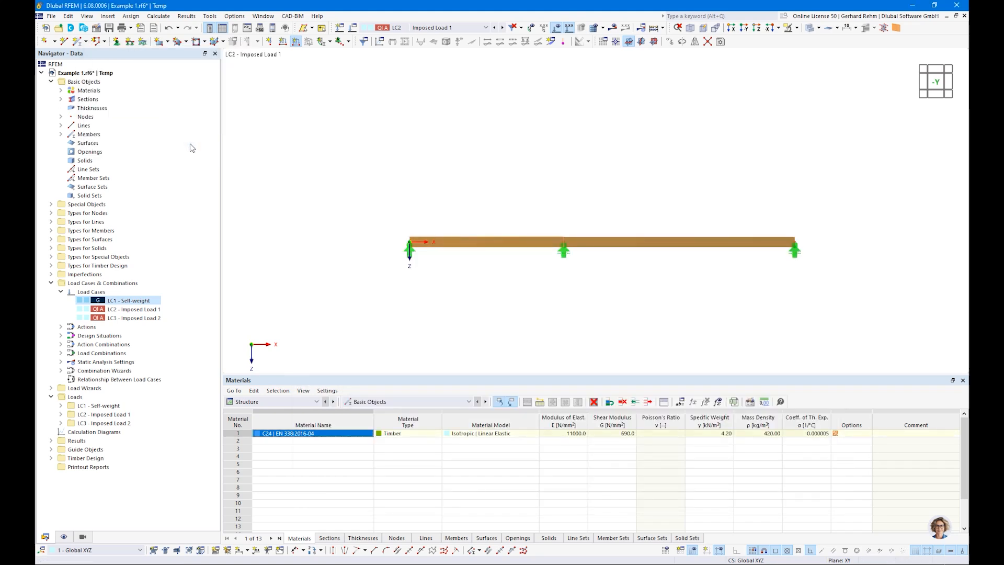
pyautogui.click(502, 27)
# In LC3, apply the same 3 kN/m uniform load to the right beam member 2
pyautogui.click(295, 41)
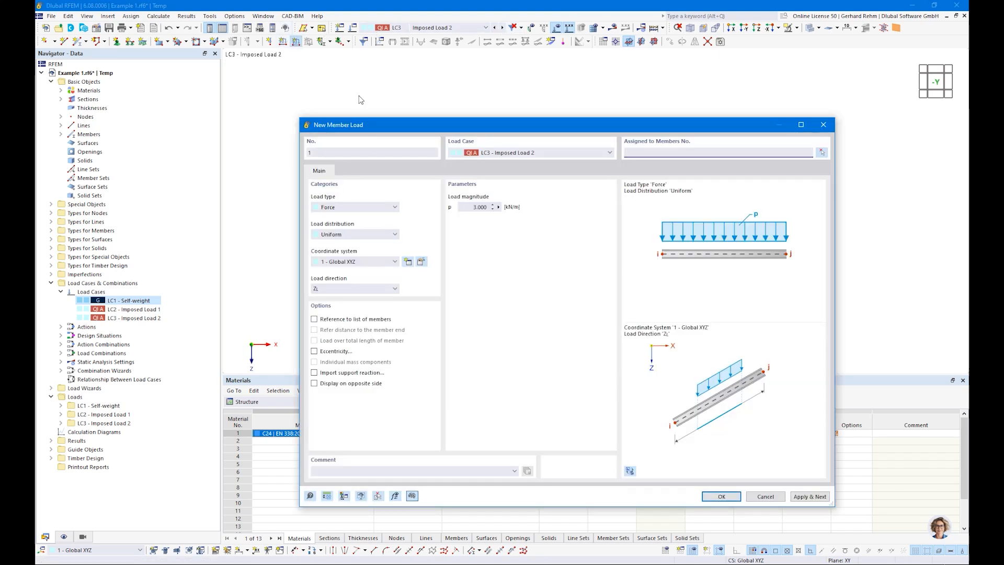
pyautogui.click(721, 497)
pyautogui.click(631, 243)
pyautogui.click(170, 143)
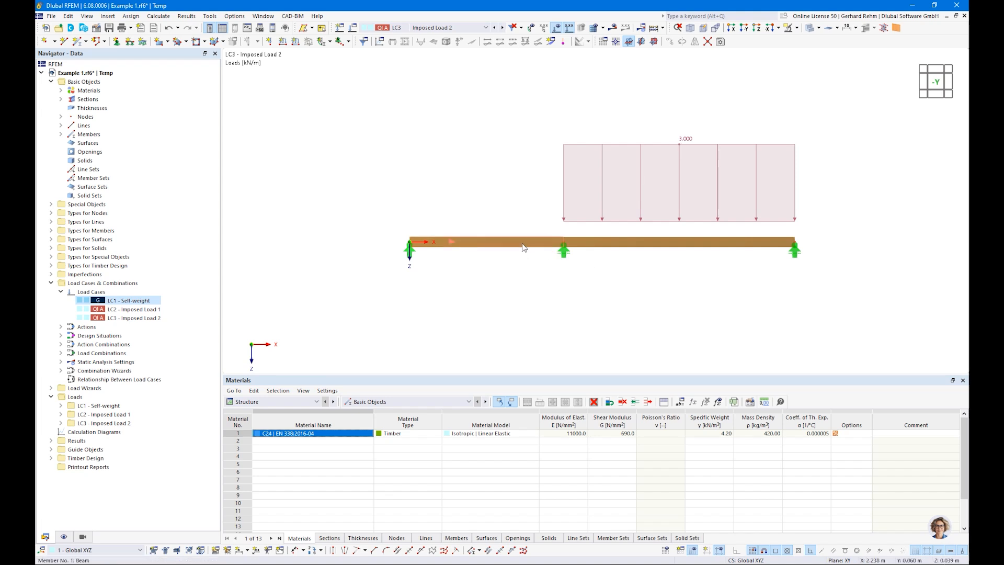
pyautogui.click(425, 28)
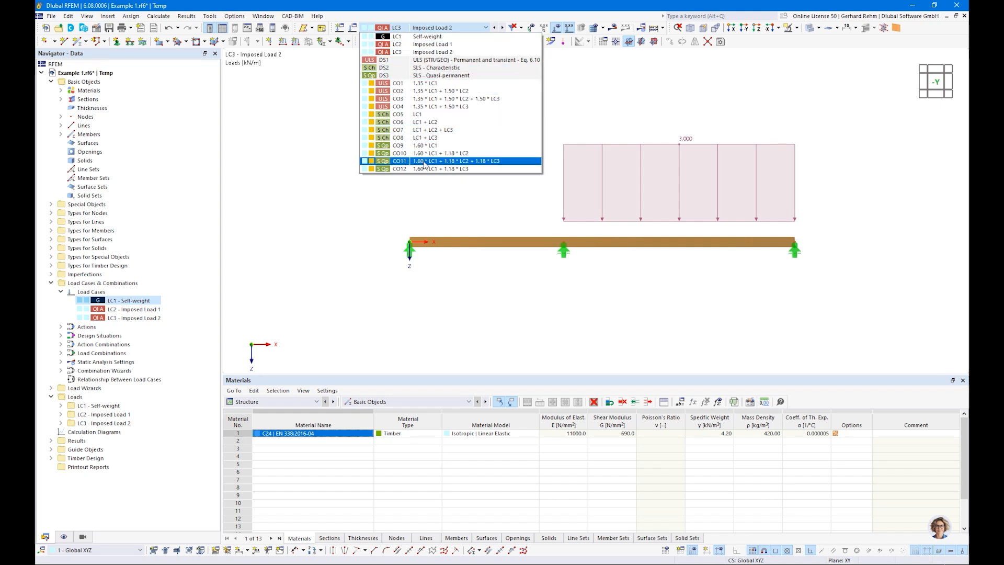
# Open Load Cases & Combinations from the Navigator and review actions A1 and A2
pyautogui.click(326, 222)
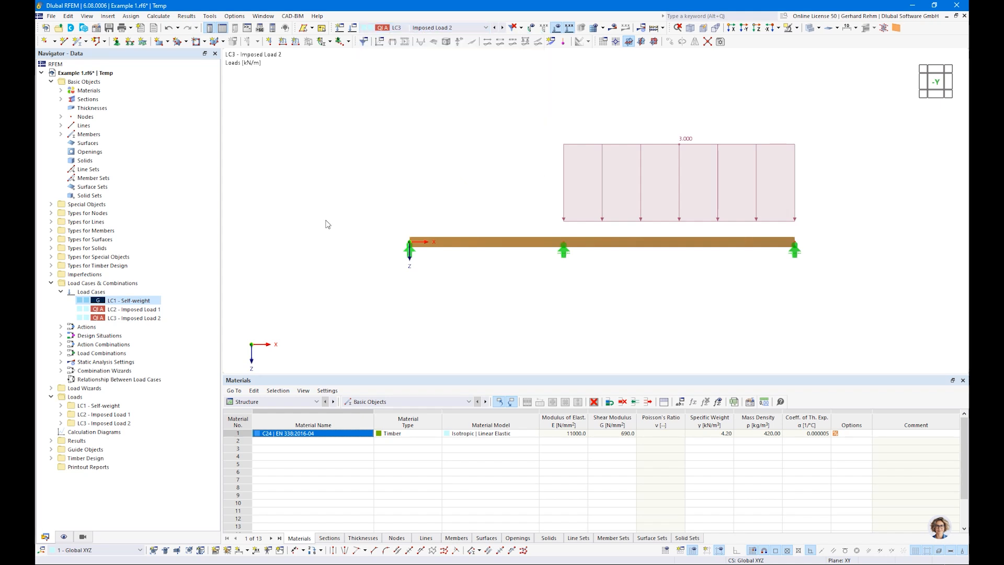
pyautogui.rightClick(78, 283)
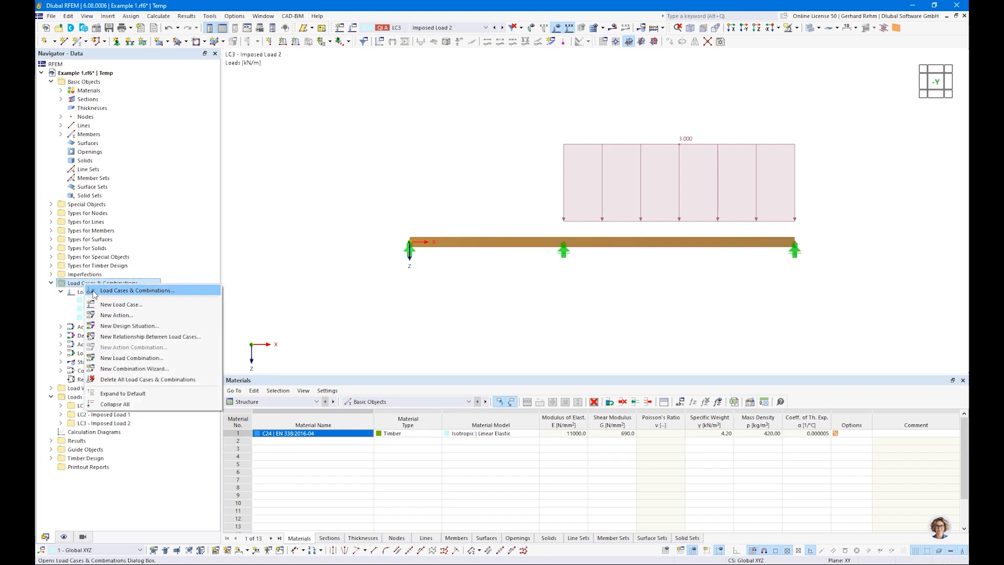
pyautogui.rightClick(75, 292)
pyautogui.click(93, 299)
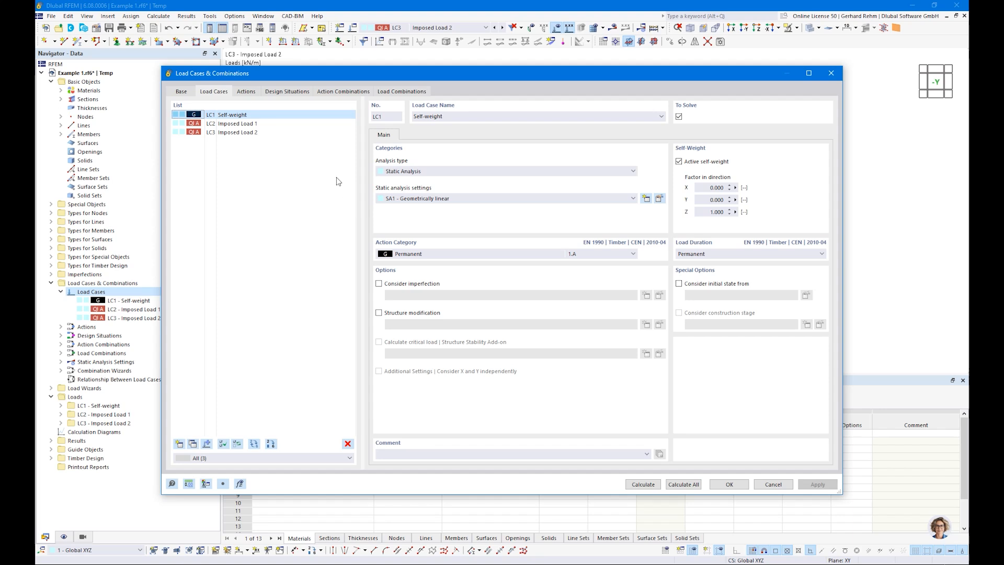
pyautogui.click(246, 91)
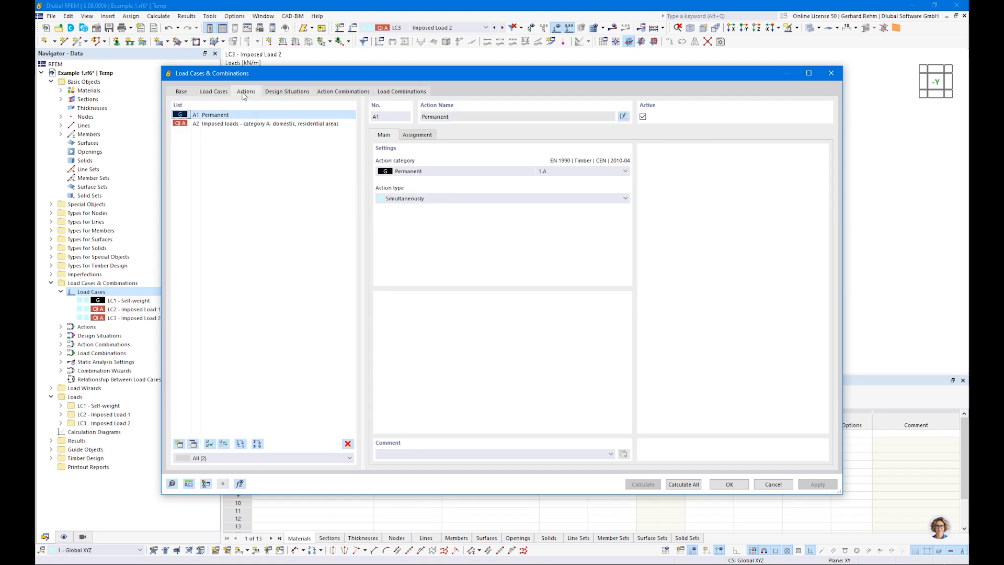
# Check action A2's assigned load cases and keep its action type as Simultaneously
pyautogui.click(209, 125)
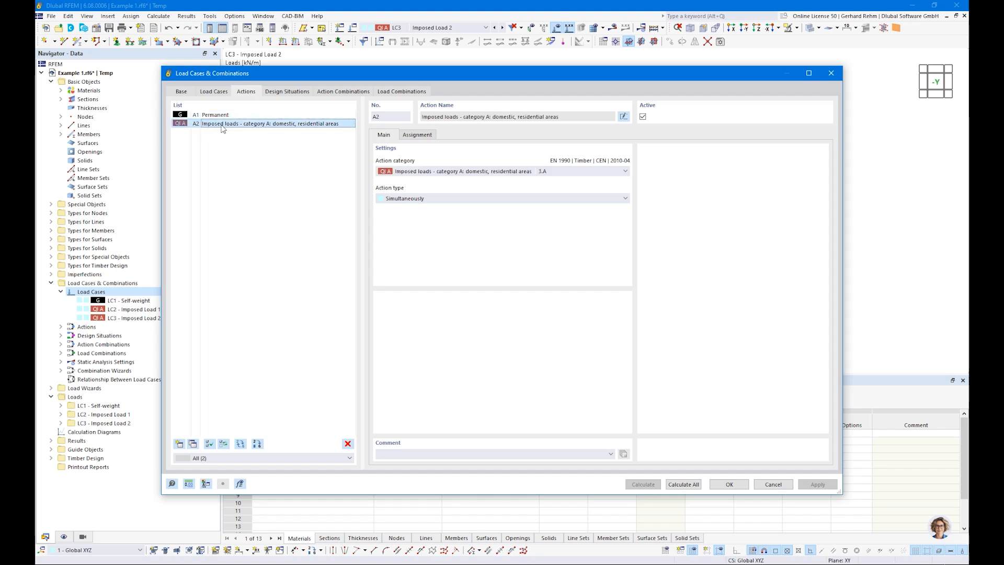
pyautogui.click(390, 199)
pyautogui.click(417, 135)
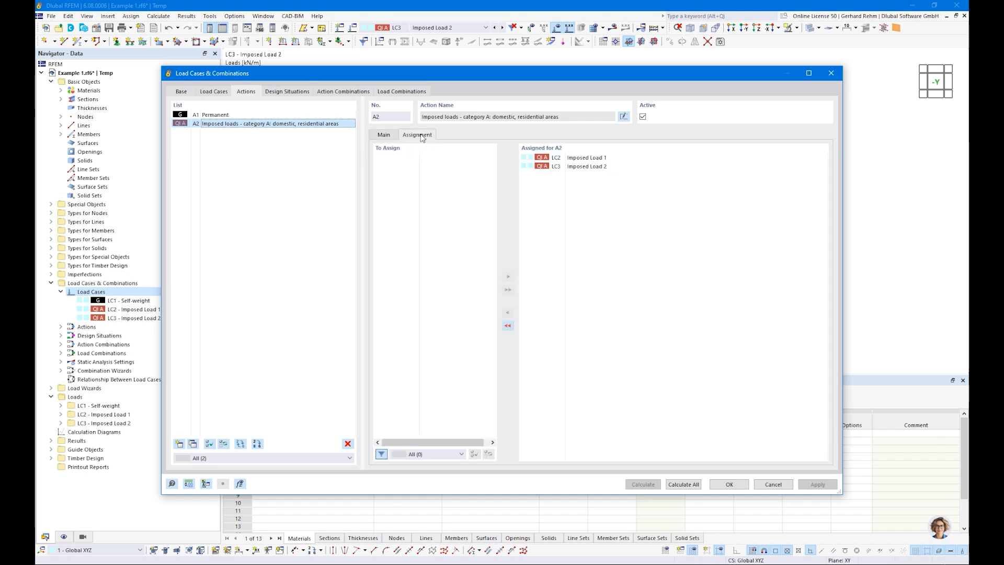
pyautogui.click(384, 135)
pyautogui.click(397, 199)
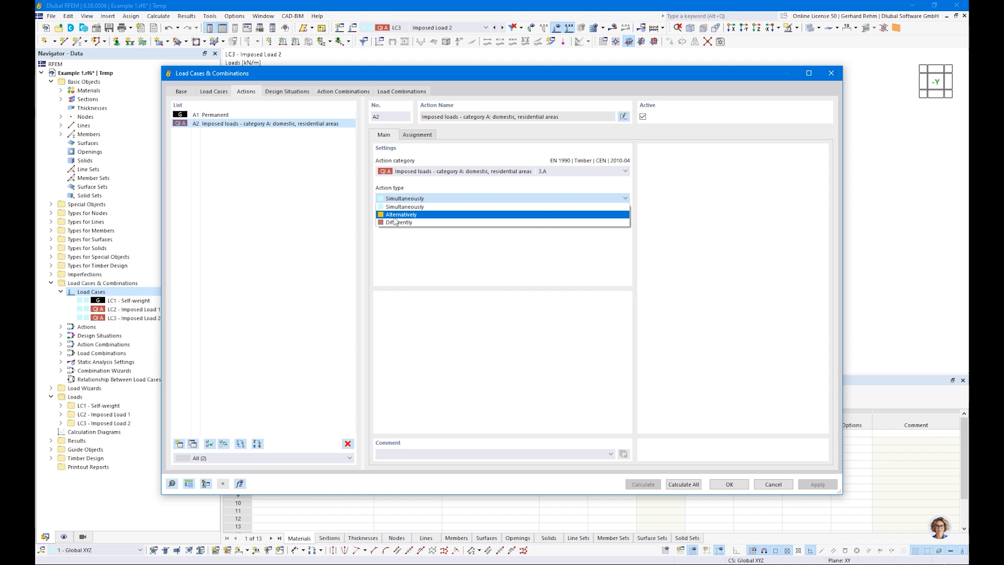
pyautogui.click(412, 256)
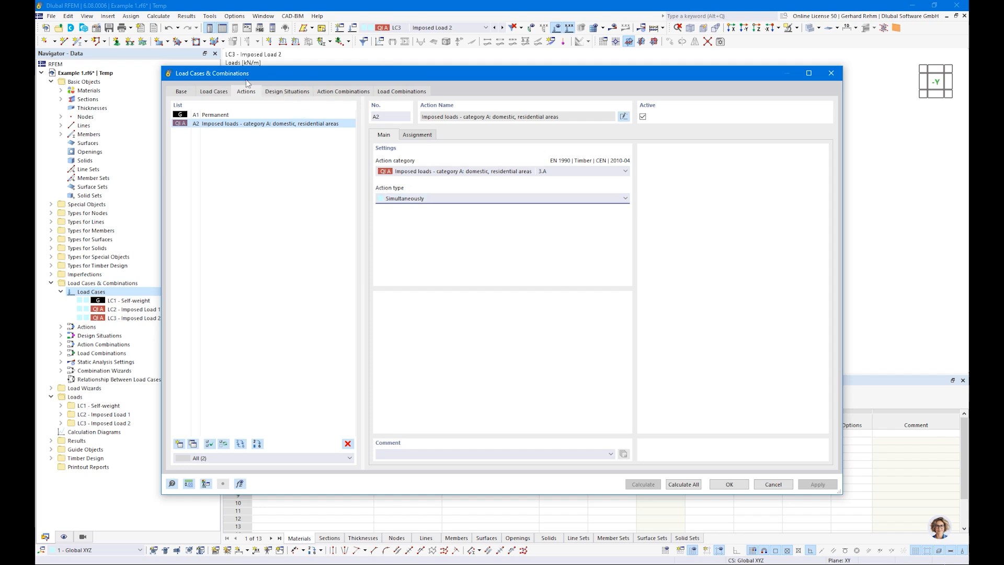
pyautogui.click(284, 92)
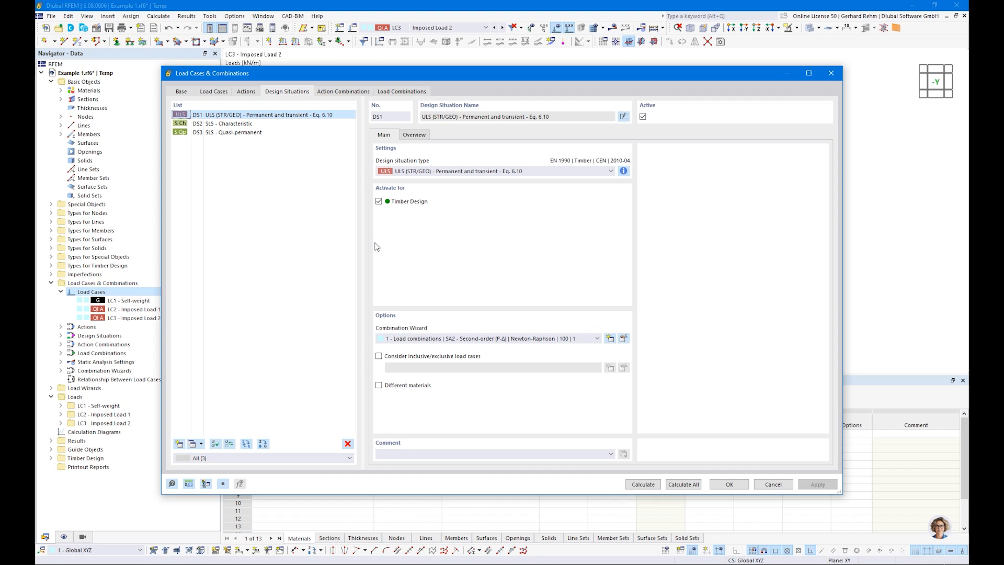
# Assign combination wizard '2 - Load combinations | SA1' to design situations DS1–DS3
pyautogui.keyDown('shift'); pyautogui.click(233, 135); pyautogui.keyUp('shift')
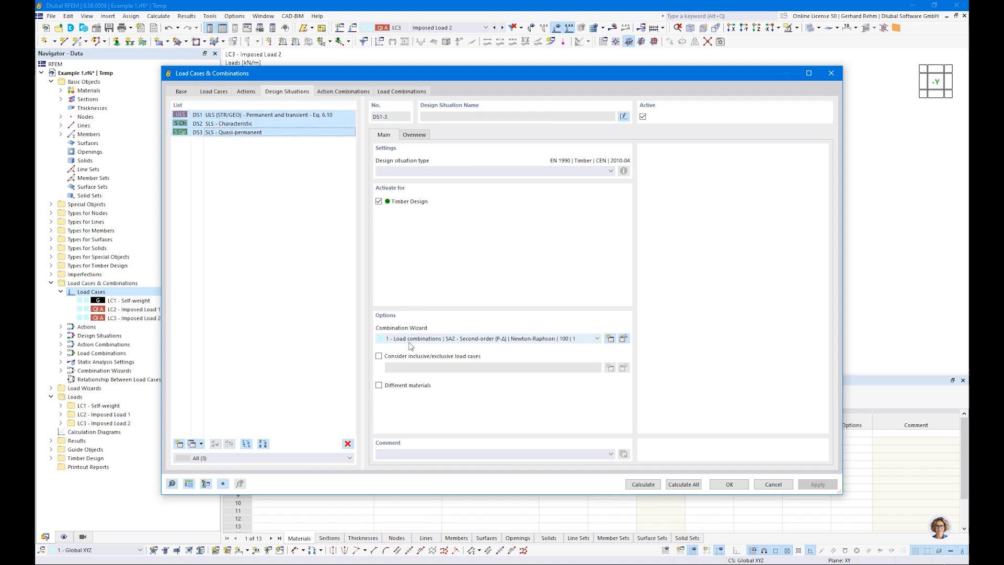
pyautogui.click(459, 341)
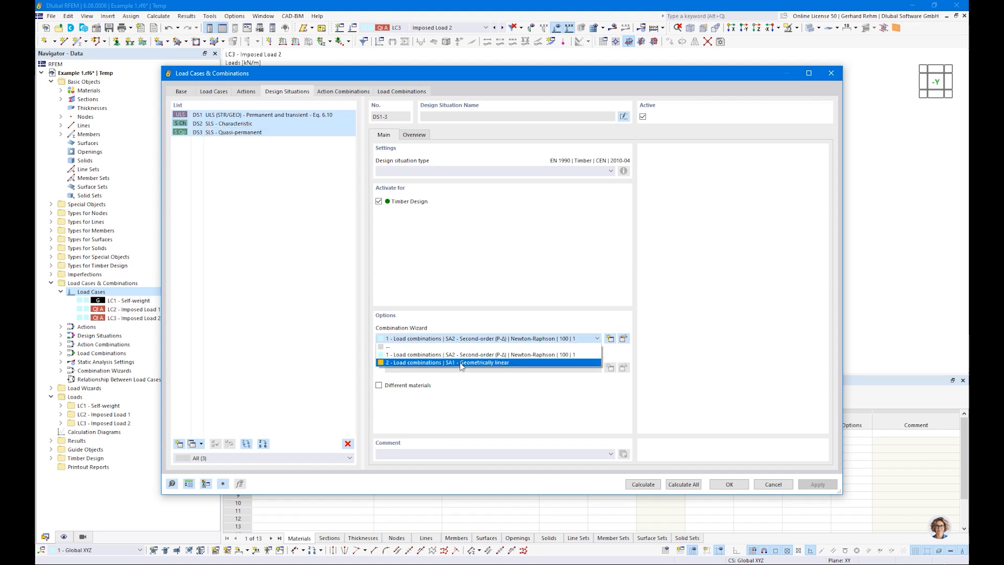
pyautogui.click(461, 363)
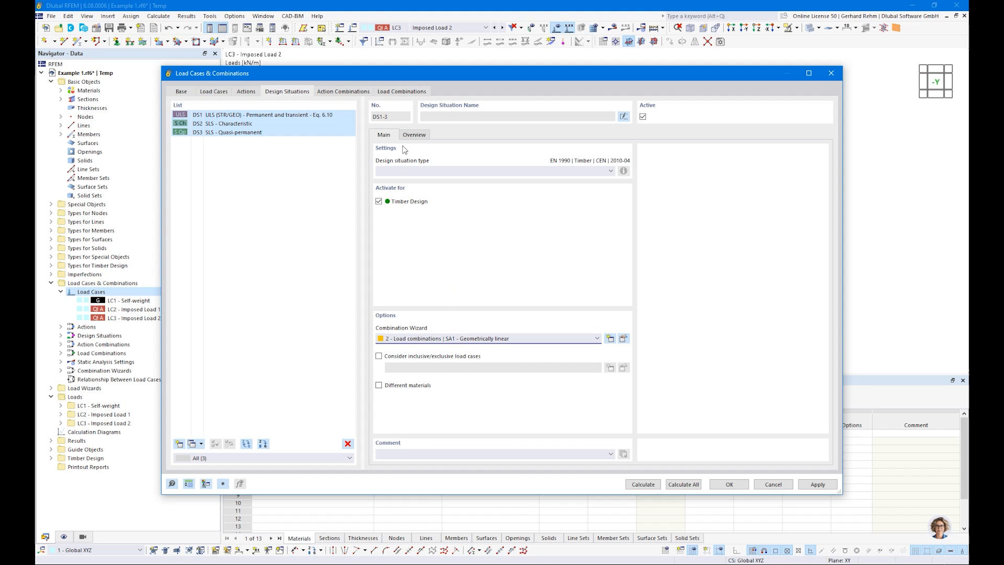
pyautogui.click(347, 94)
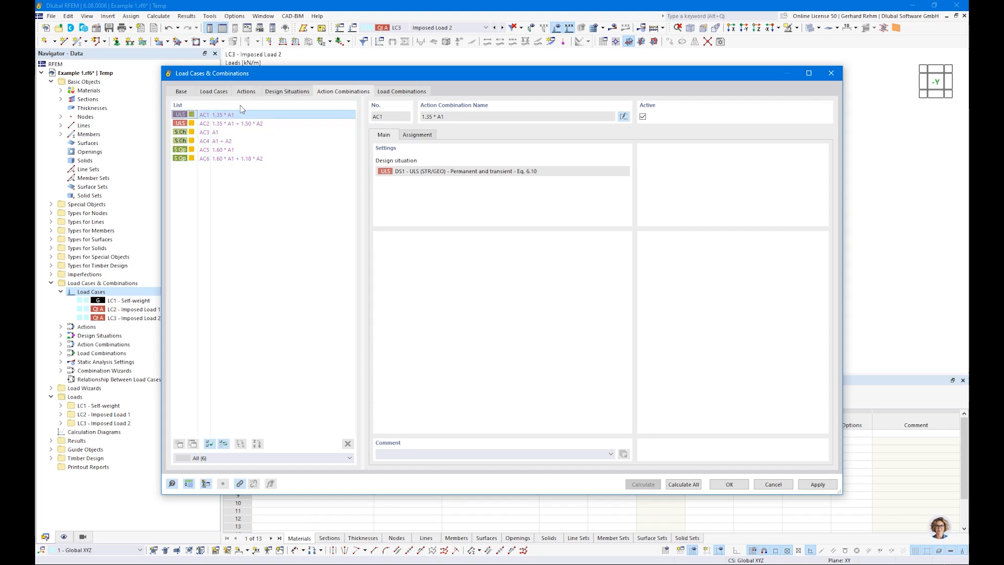
# Step through the generated load combinations CO1 to CO10
pyautogui.click(401, 91)
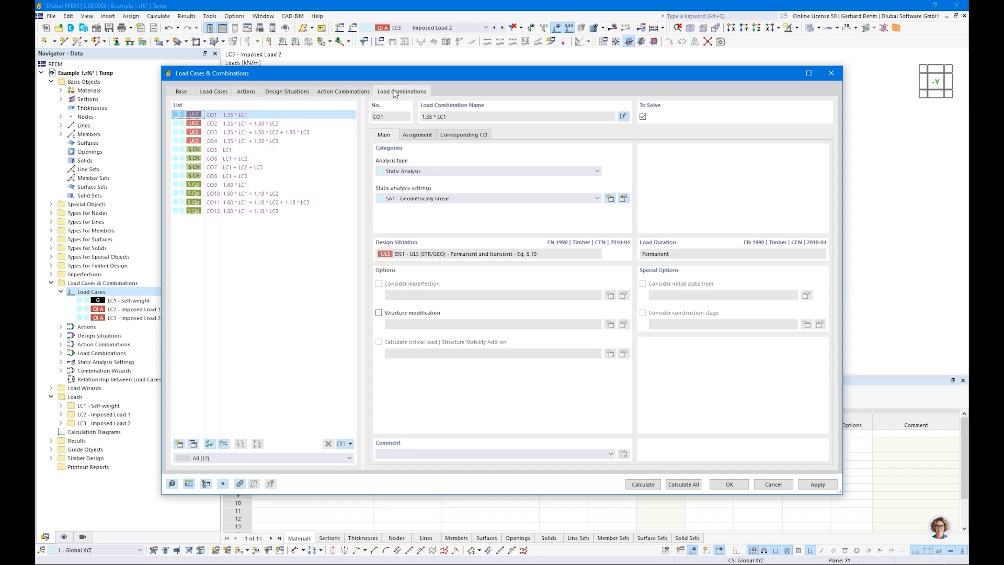
pyautogui.click(234, 125)
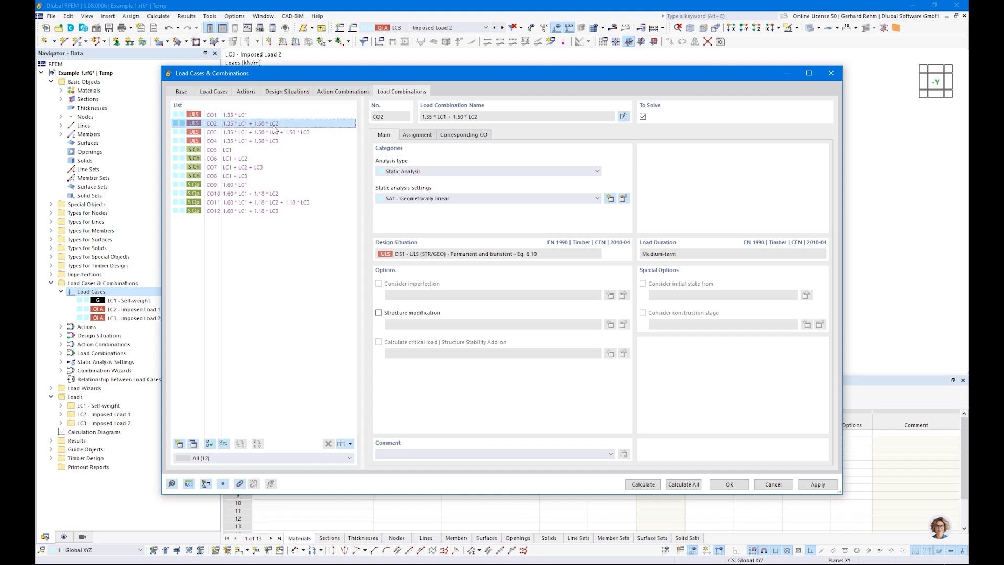
pyautogui.click(240, 135)
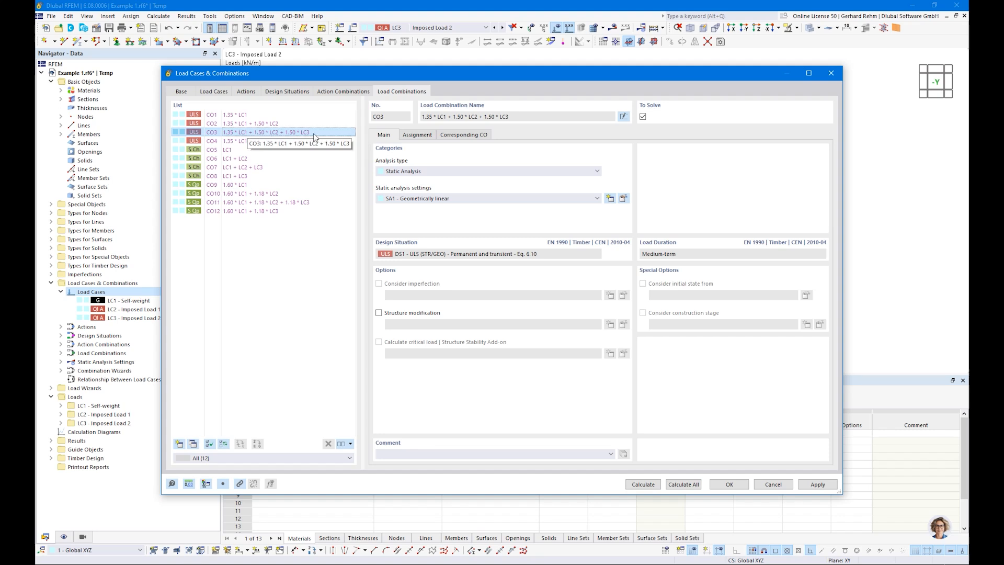
pyautogui.click(221, 142)
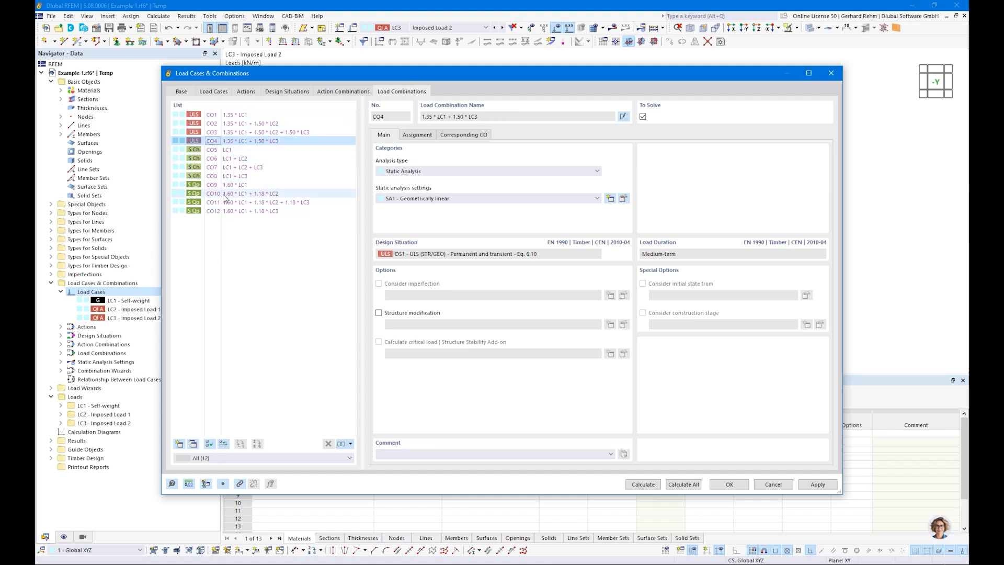
pyautogui.click(228, 149)
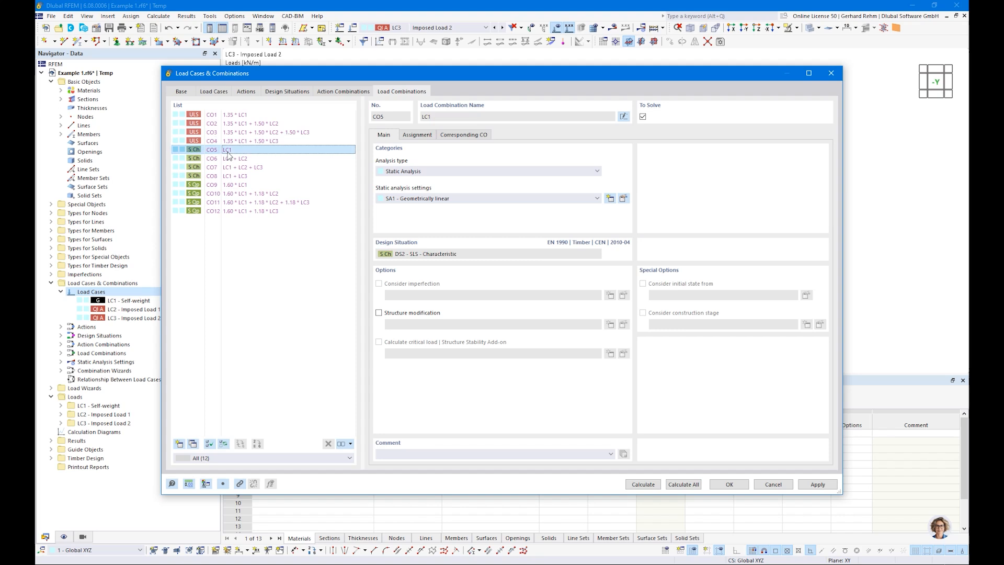
pyautogui.click(228, 176)
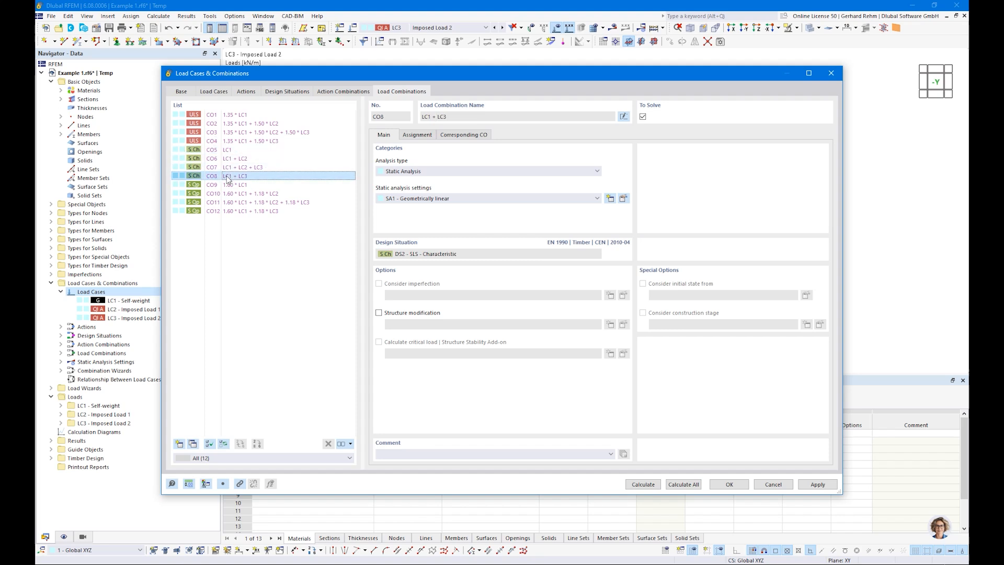
pyautogui.click(228, 184)
pyautogui.click(229, 193)
# Inspect CO12's assigned load cases and the ψ2 factor of LC3
pyautogui.click(229, 211)
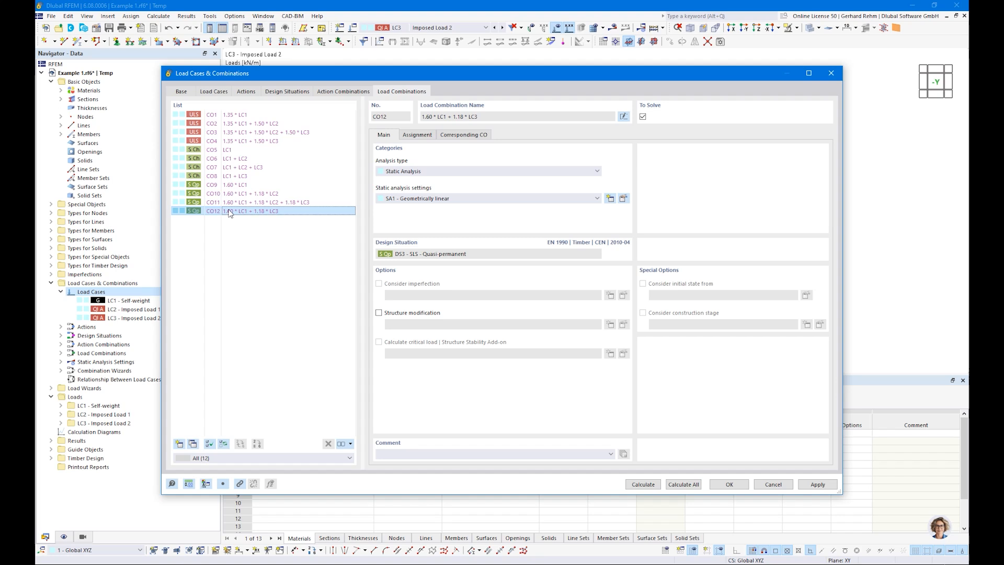
pyautogui.click(428, 135)
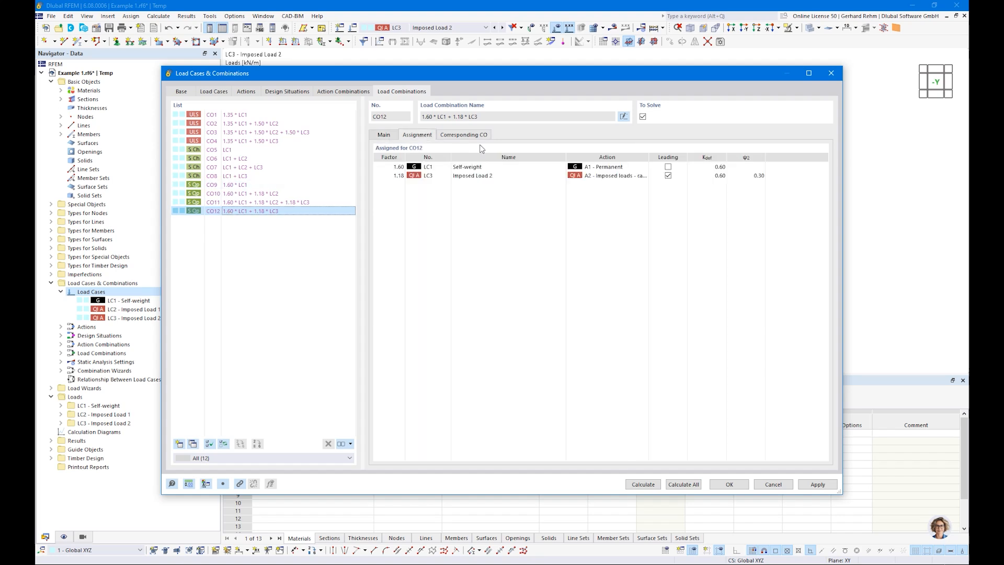
pyautogui.click(736, 178)
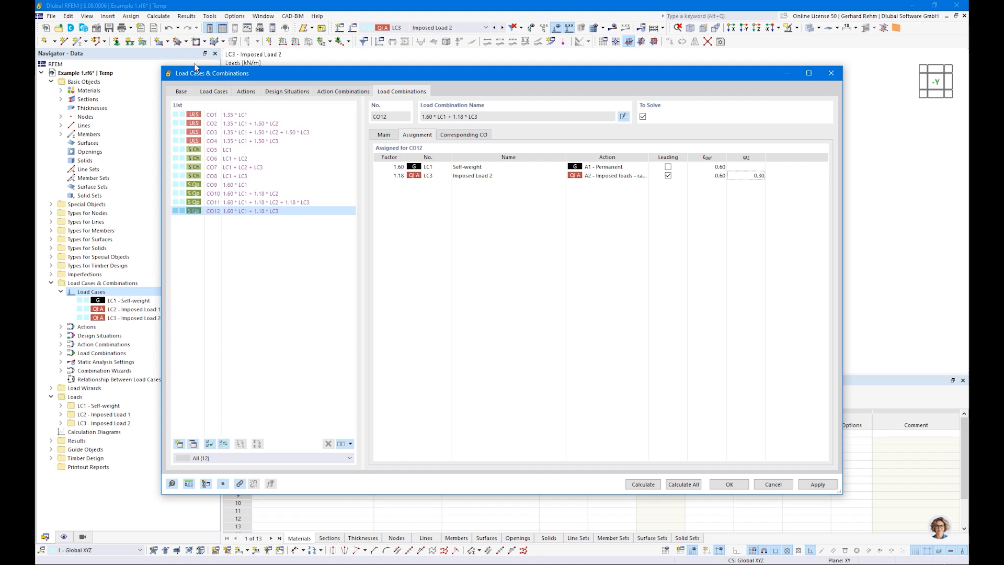
pyautogui.click(183, 92)
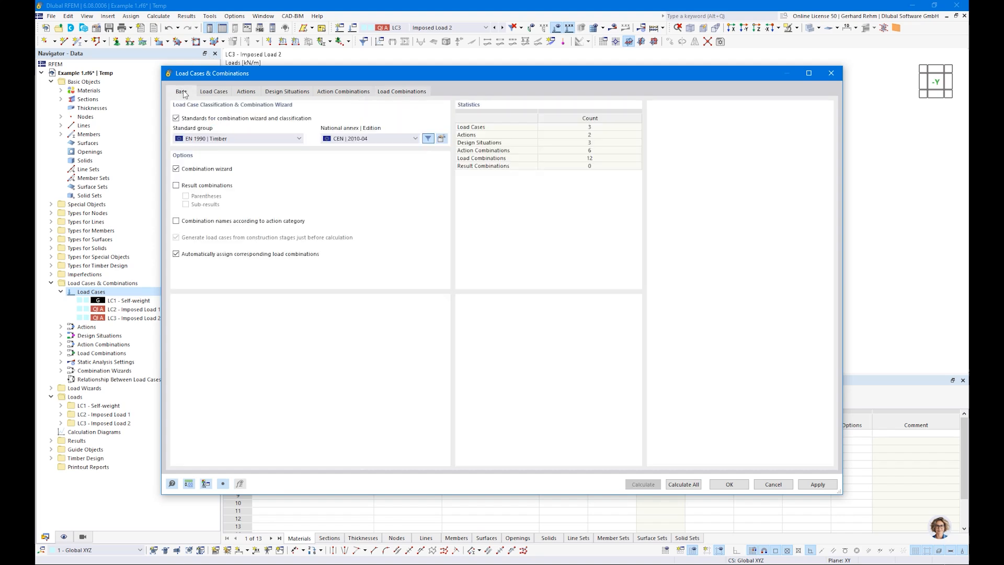
# Review the partial factors, leaving the deformation coefficient at 0.60
pyautogui.press('ctrl')
pyautogui.press('ctrl')
pyautogui.click(442, 138)
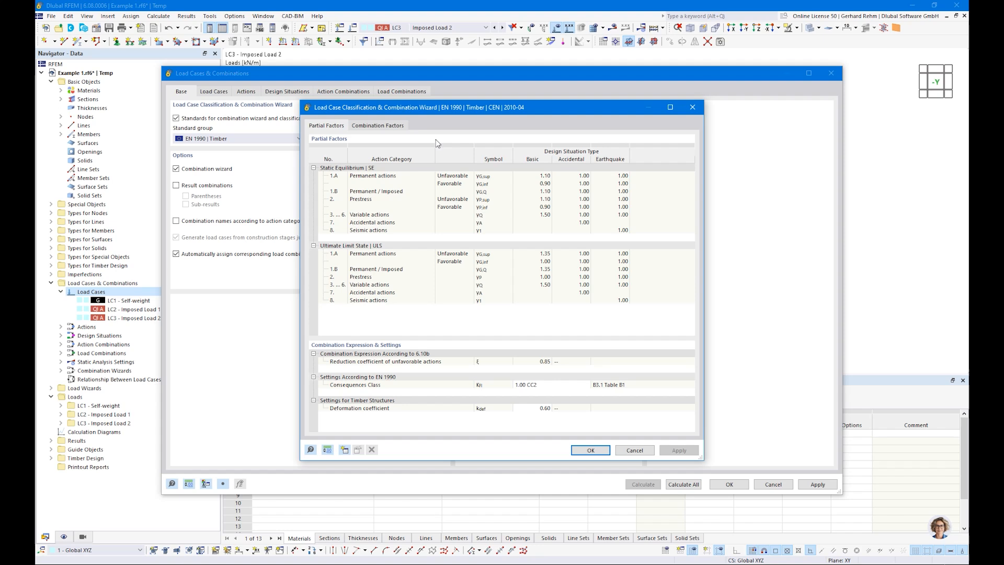
pyautogui.click(539, 408)
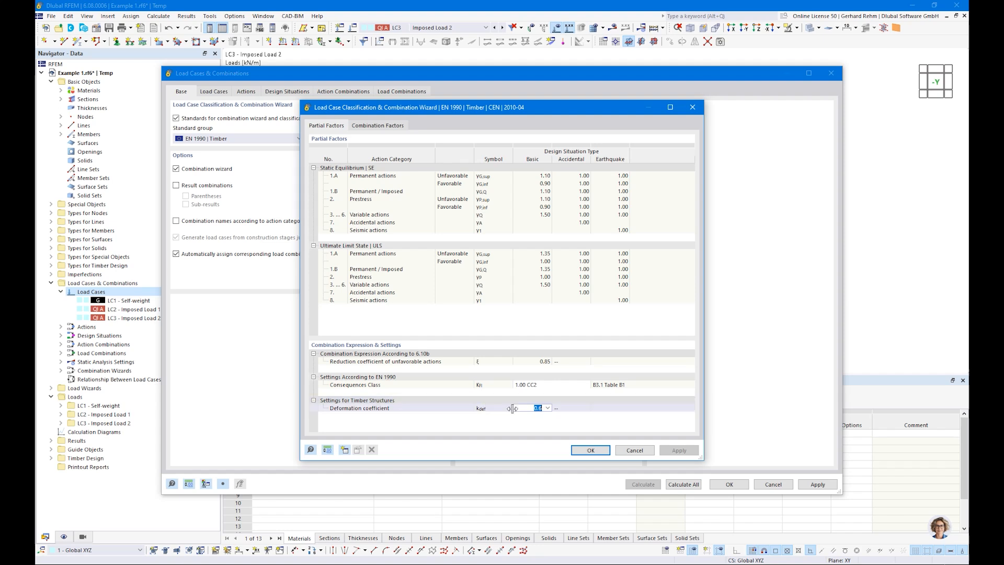
pyautogui.click(529, 413)
pyautogui.click(634, 450)
pyautogui.click(294, 94)
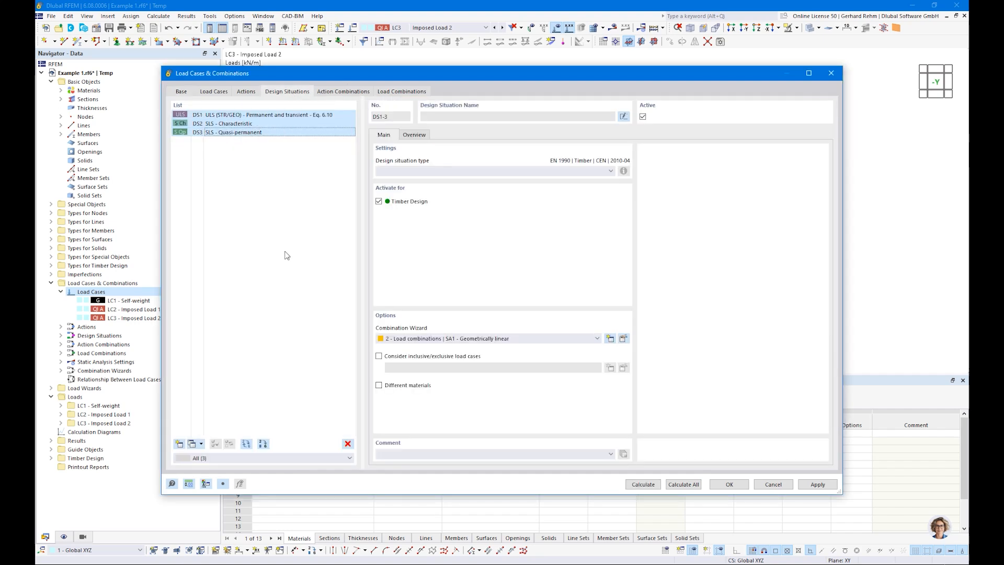
# Keep only DS3 selected, display DS1 and calculate the model, giving 30.6 mm maximum displacement
pyautogui.click(230, 132)
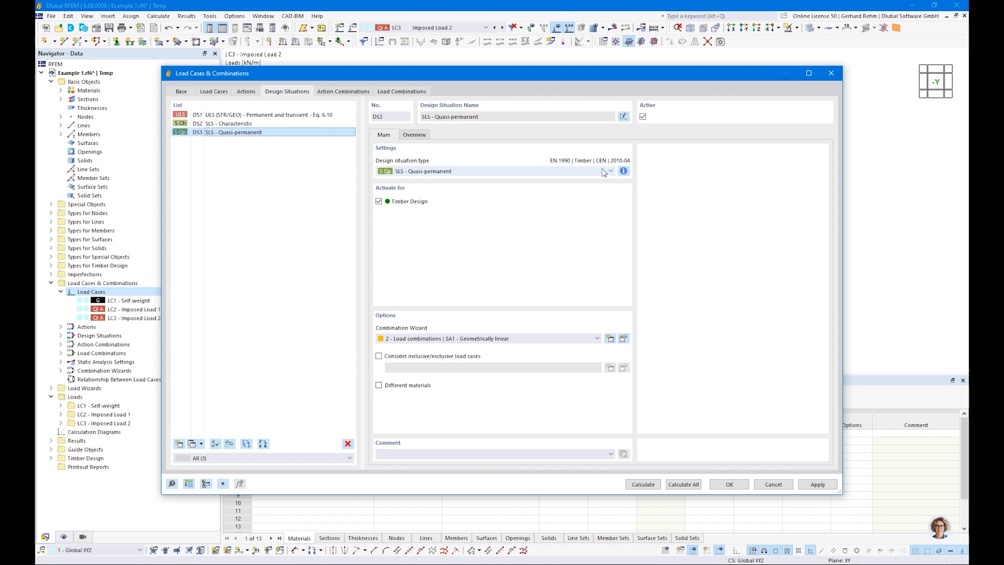
pyautogui.click(725, 484)
pyautogui.click(425, 28)
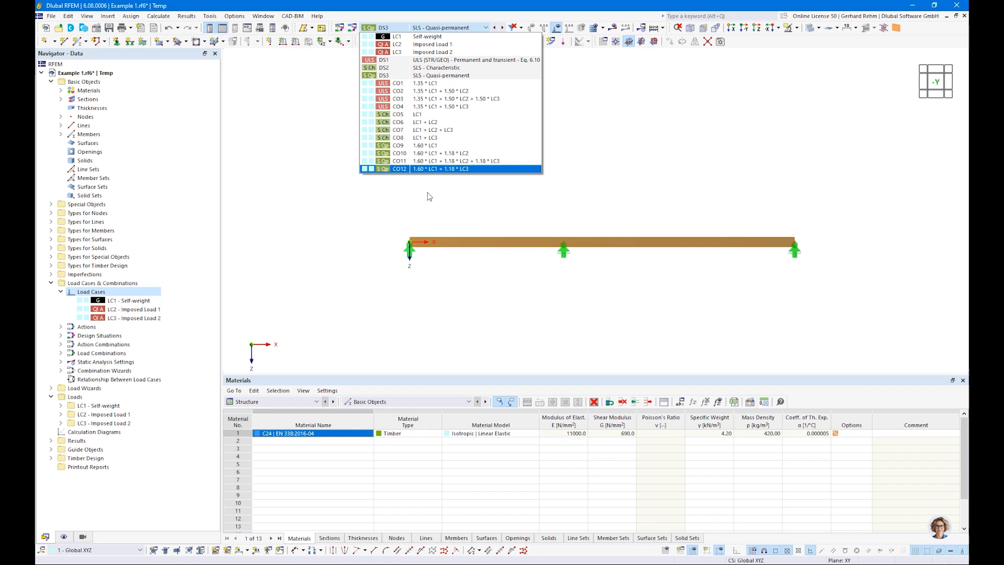
pyautogui.click(430, 60)
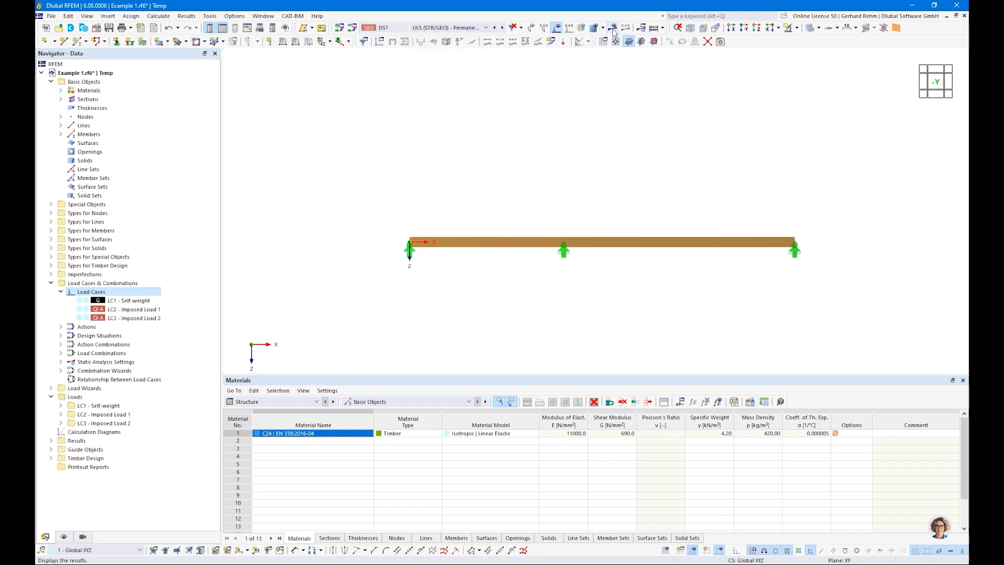
pyautogui.click(613, 27)
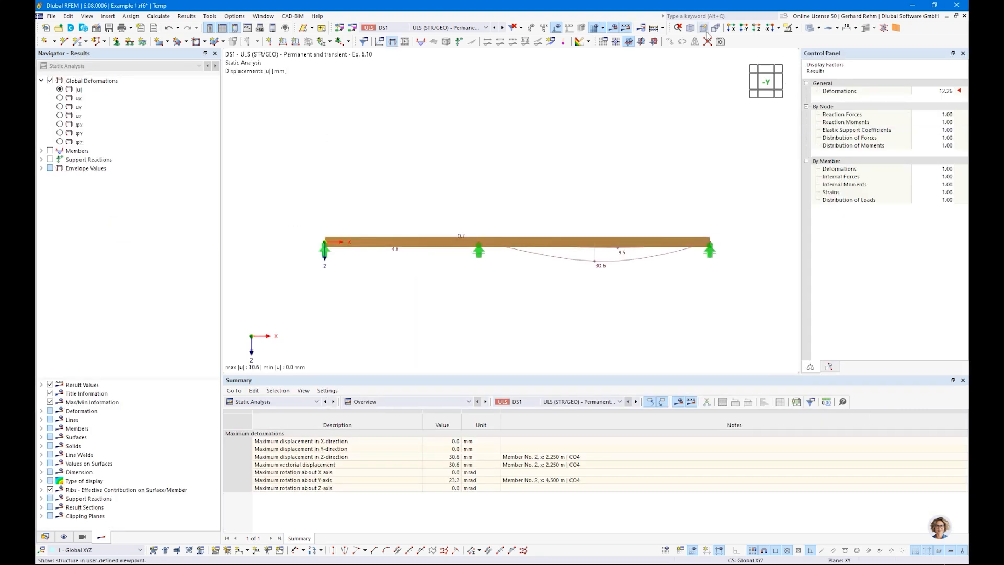
# Show the beam transparently and set the deformation scale factor to 32
pyautogui.click(810, 28)
pyautogui.doubleClick(939, 91)
pyautogui.write('32')
pyautogui.press('Return')
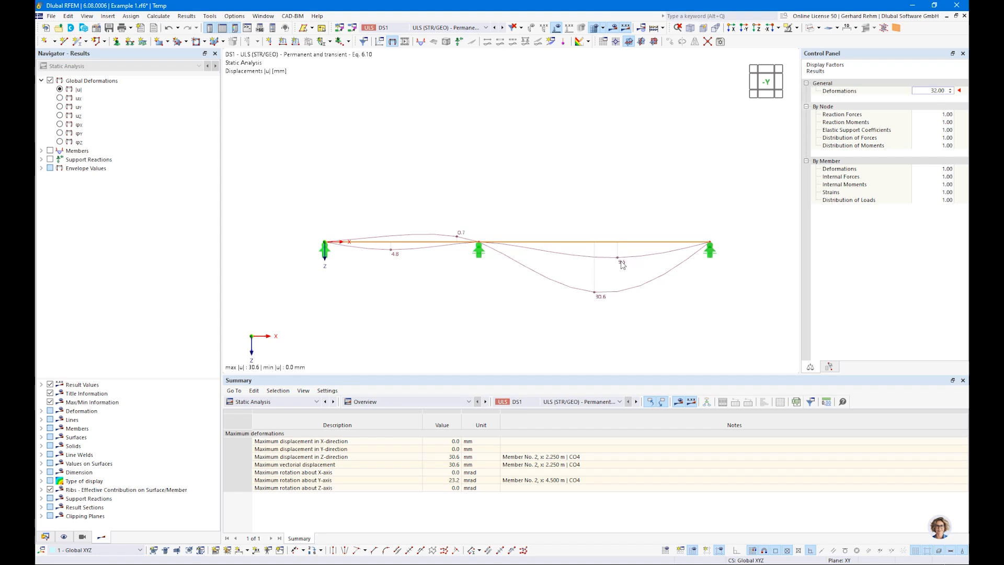
# Step through CO1, CO2, DS1 and CO4 results, then expand the member result categories
pyautogui.click(438, 27)
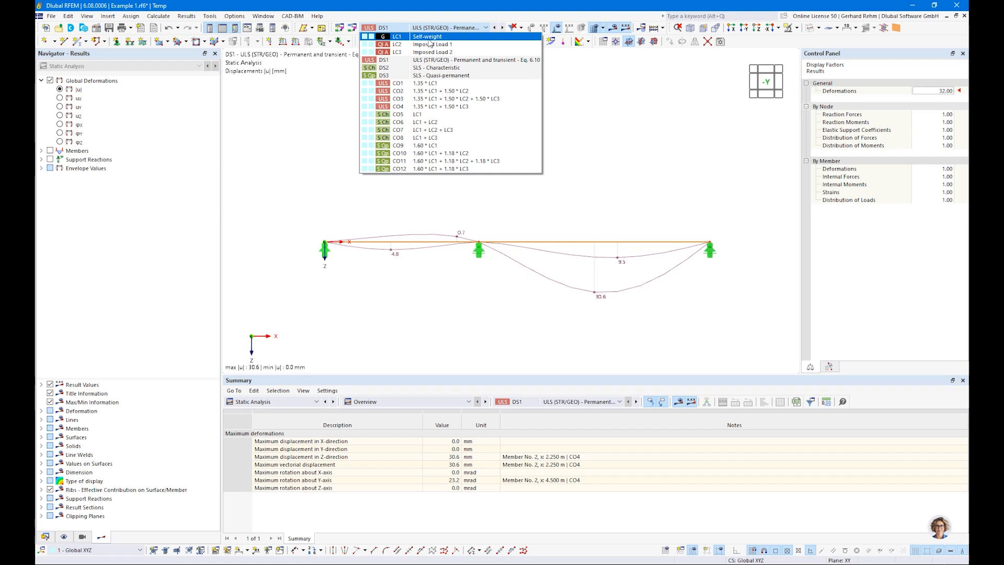
pyautogui.click(400, 84)
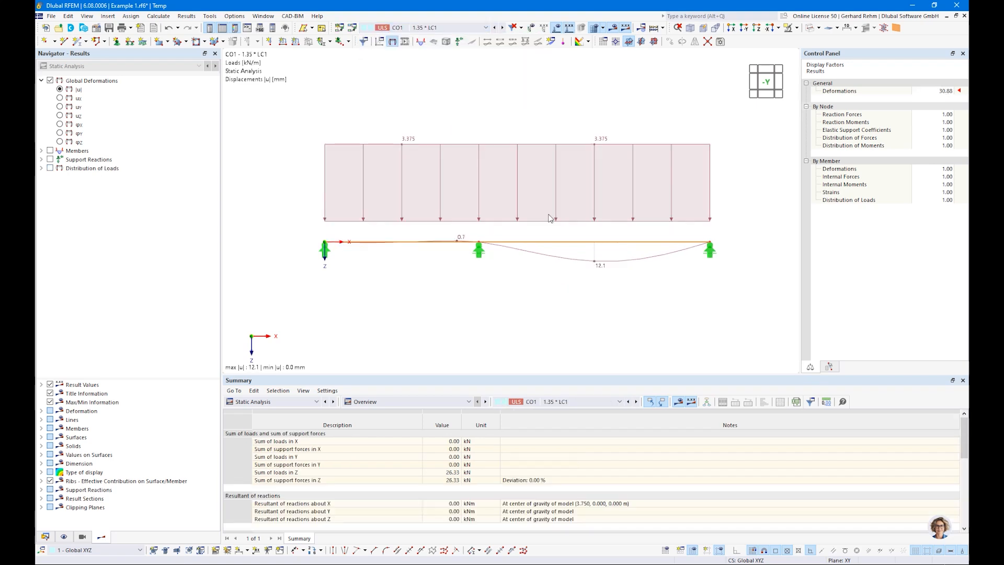
pyautogui.click(414, 28)
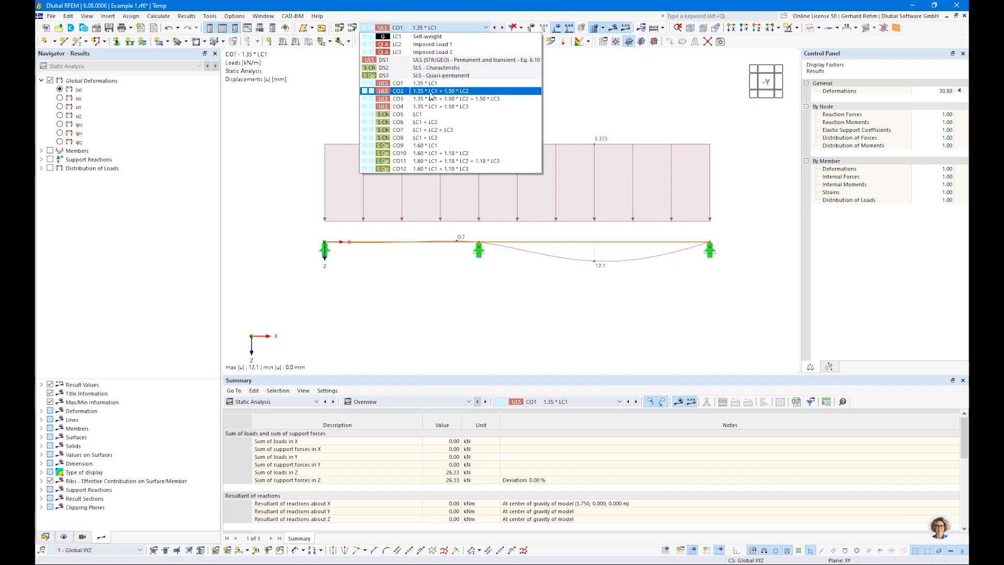
pyautogui.click(430, 92)
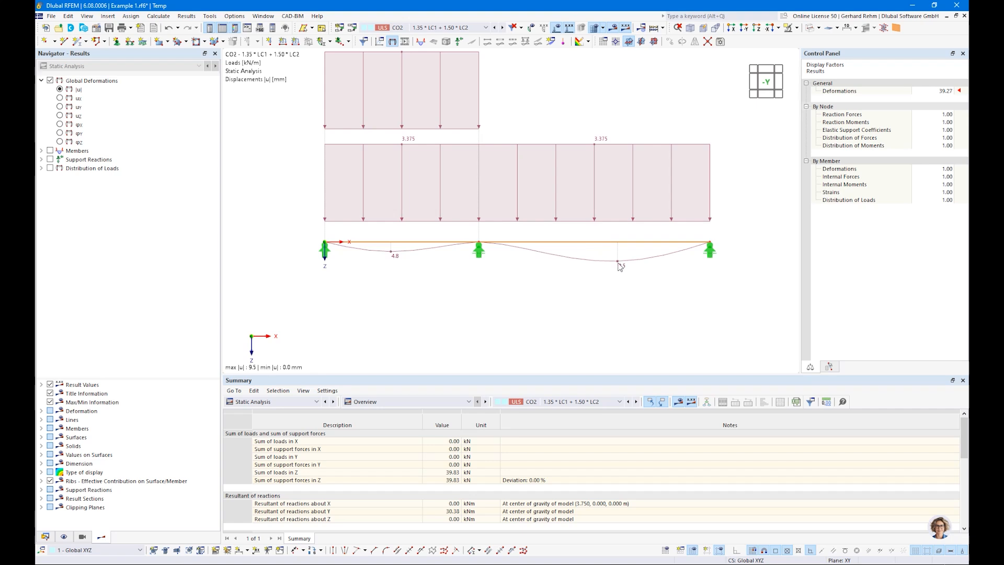
pyautogui.click(416, 29)
pyautogui.click(416, 59)
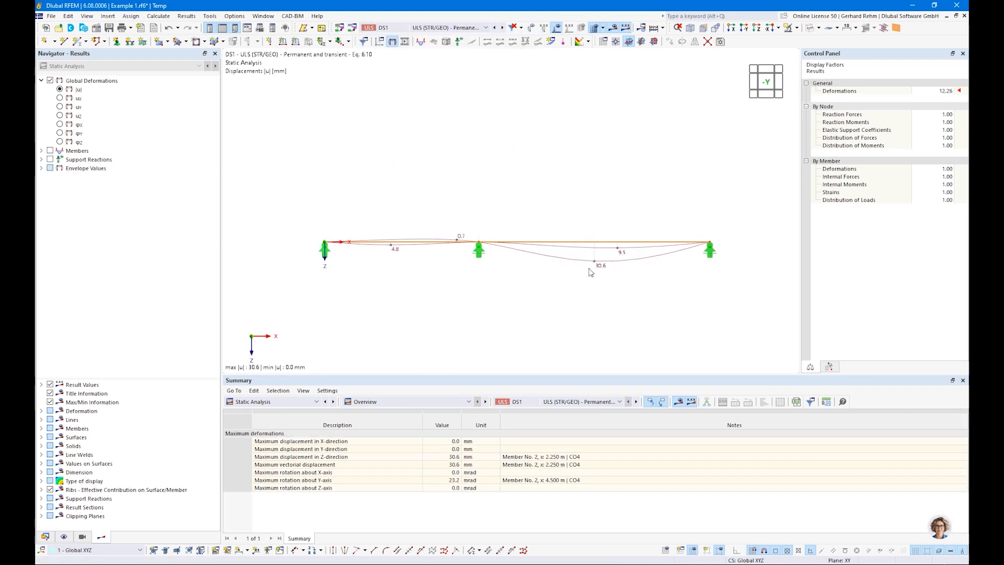
pyautogui.click(416, 28)
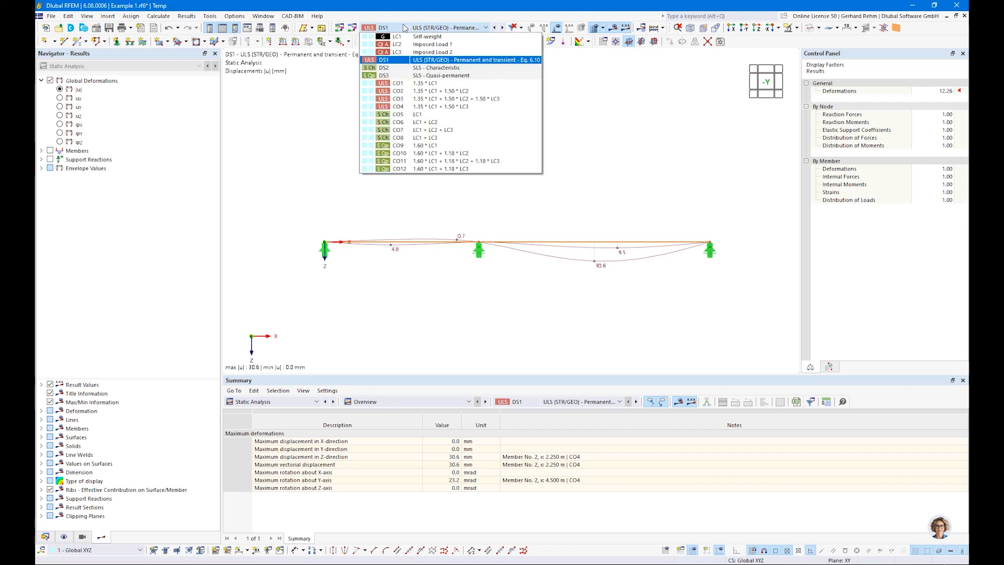
pyautogui.click(432, 107)
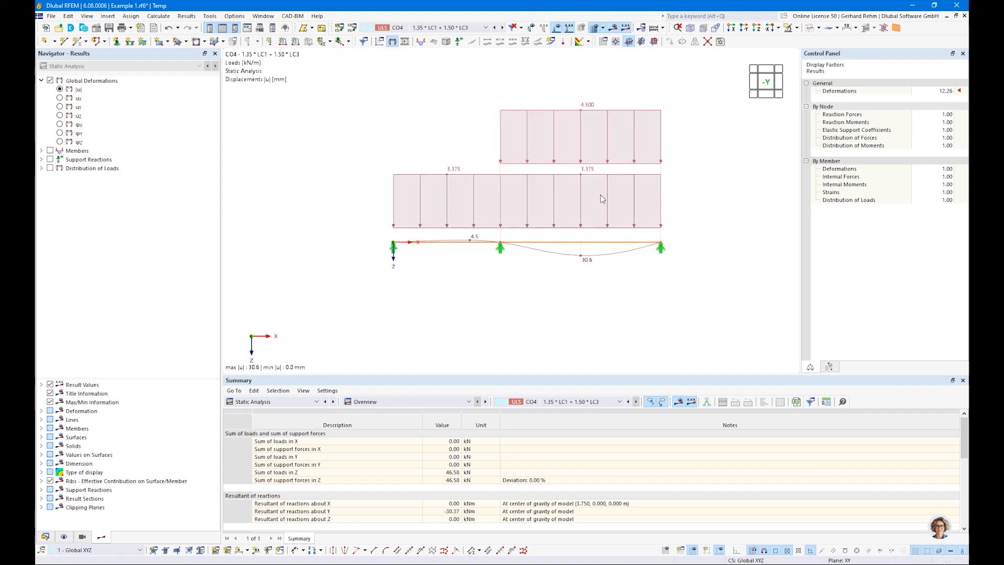
pyautogui.click(41, 151)
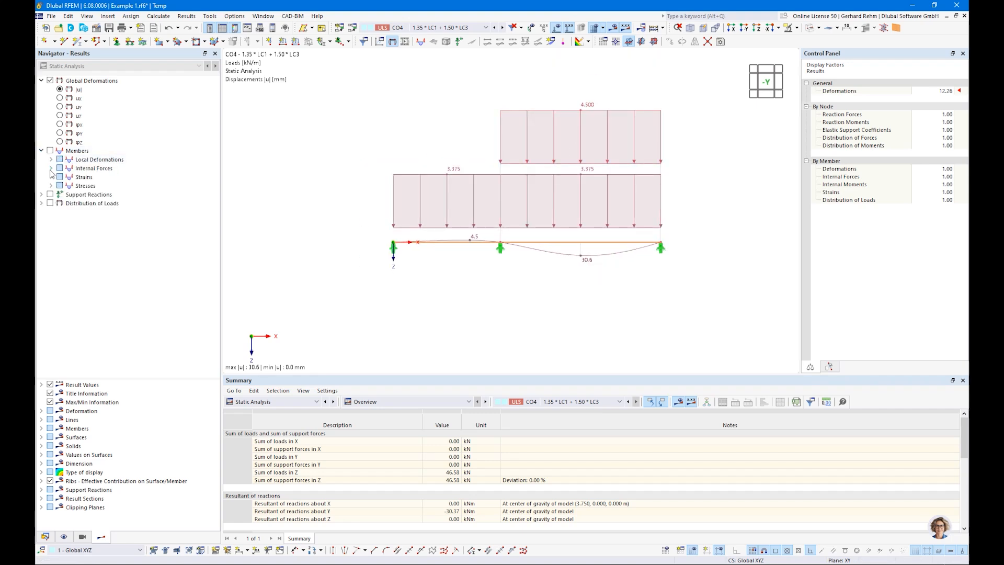
# Display the My bending-moment diagram for design situation DS1
pyautogui.click(51, 168)
pyautogui.click(70, 212)
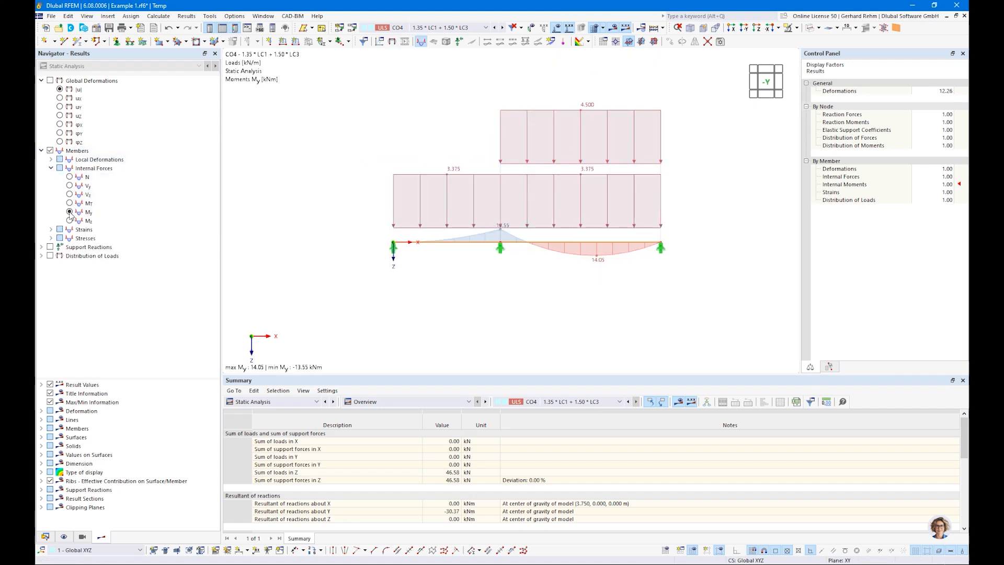
pyautogui.click(407, 28)
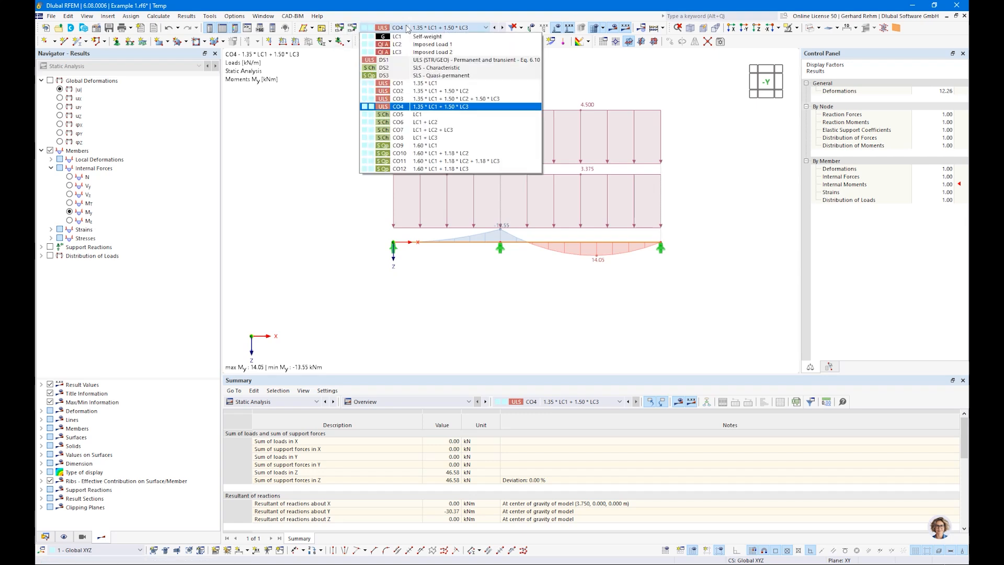
pyautogui.click(403, 60)
pyautogui.scroll(2, 515, 242)
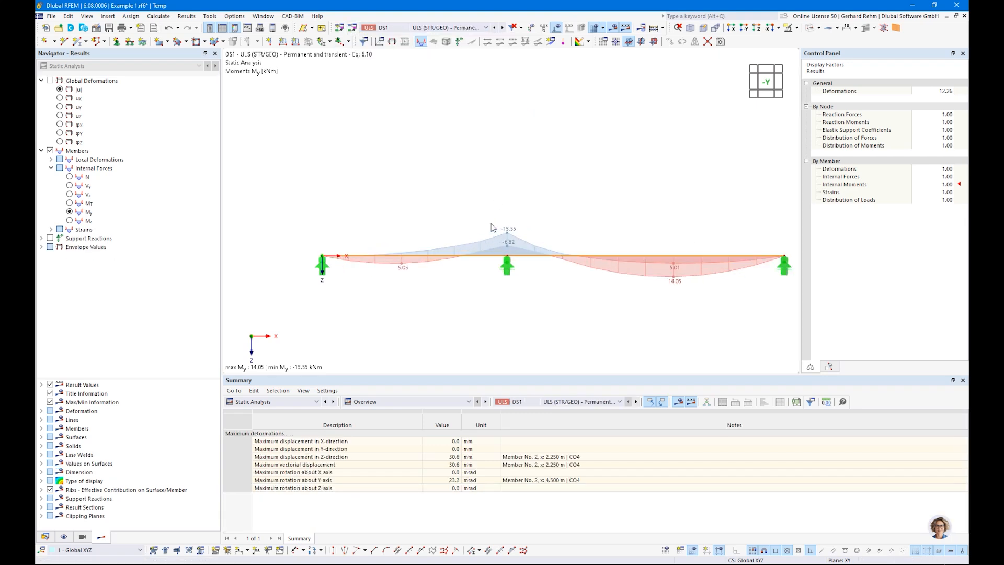
pyautogui.scroll(-3, 510, 234)
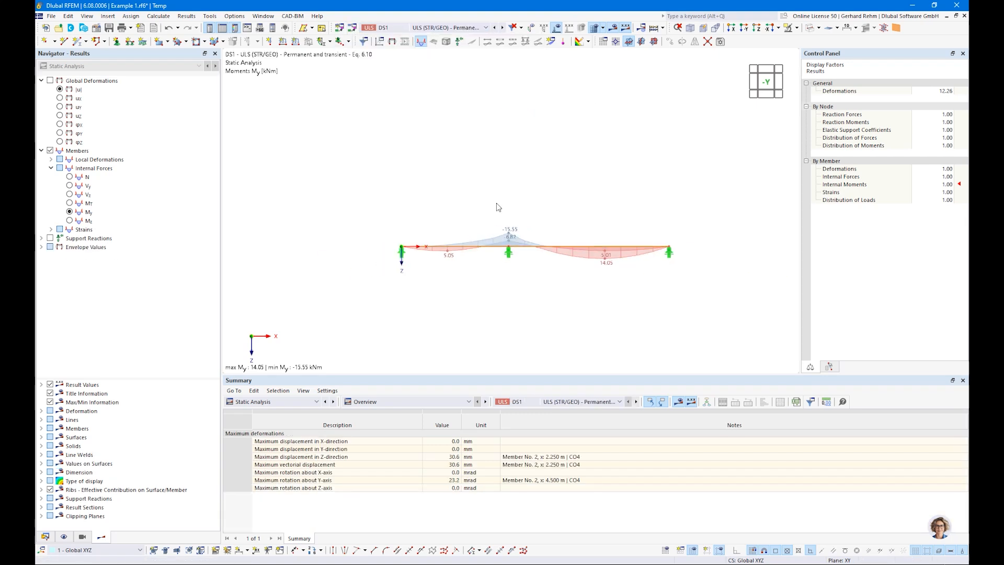
# Switch to combination CO3 with loads hidden, briefly toggling support reactions on and off
pyautogui.click(445, 27)
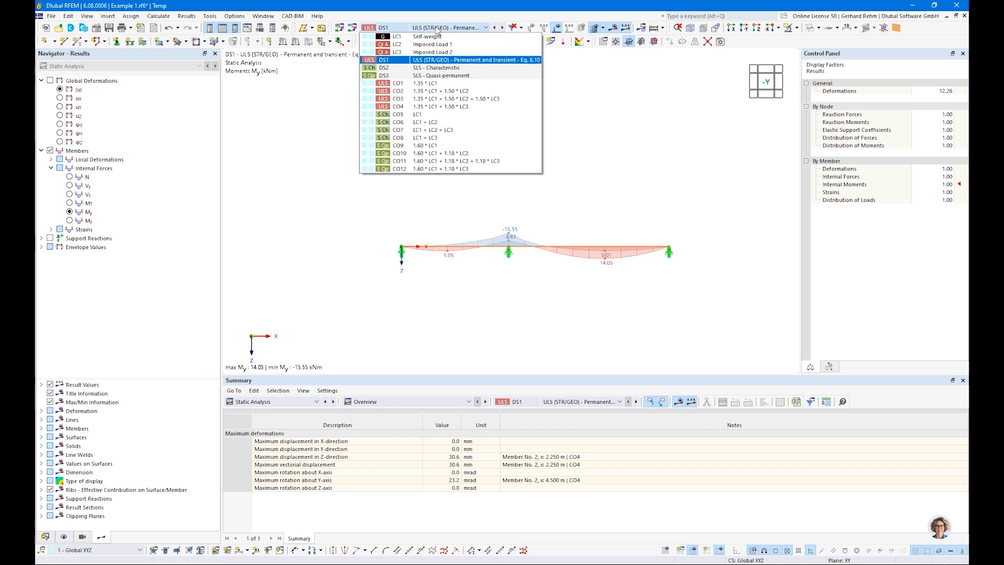
pyautogui.click(432, 99)
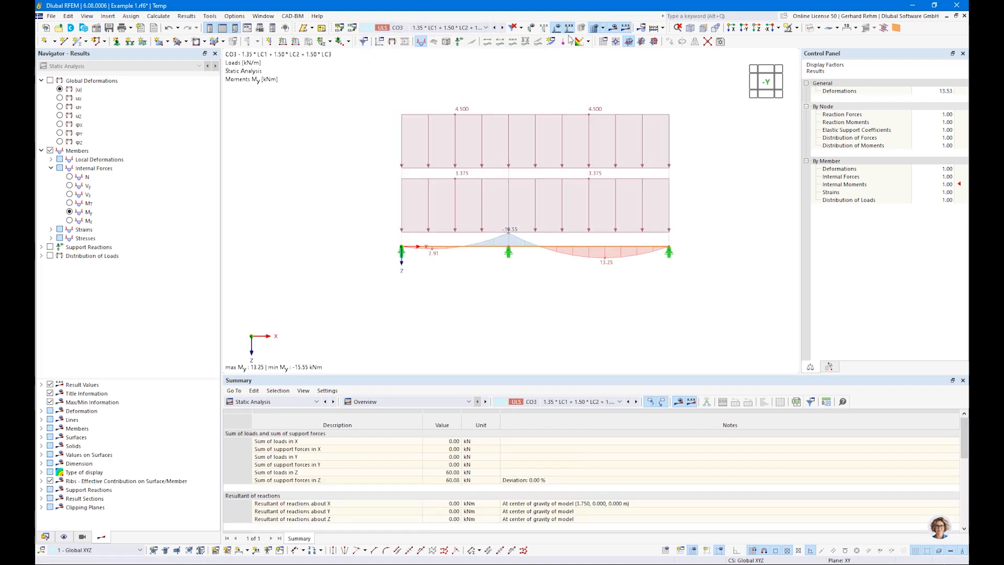
pyautogui.click(438, 28)
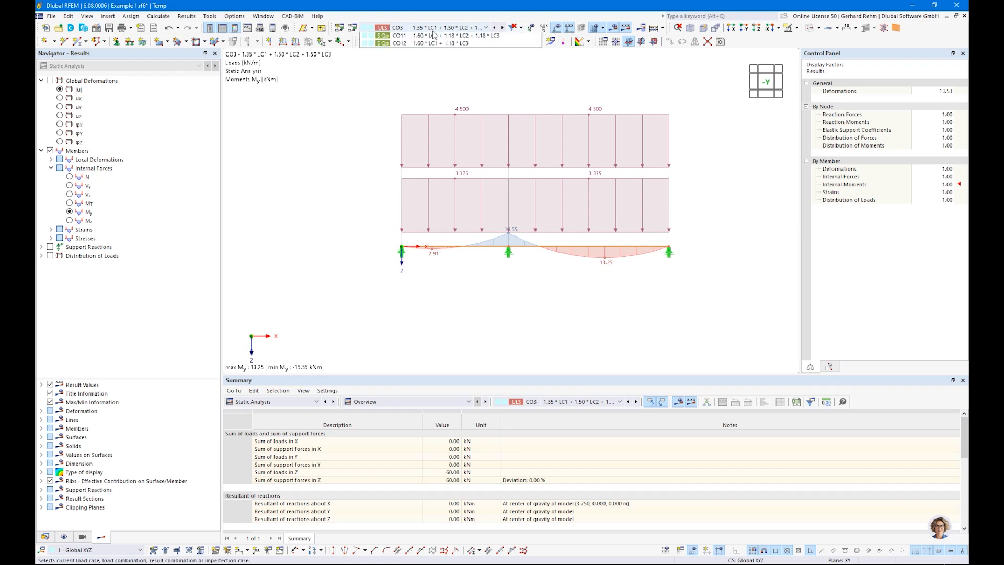
pyautogui.click(433, 30)
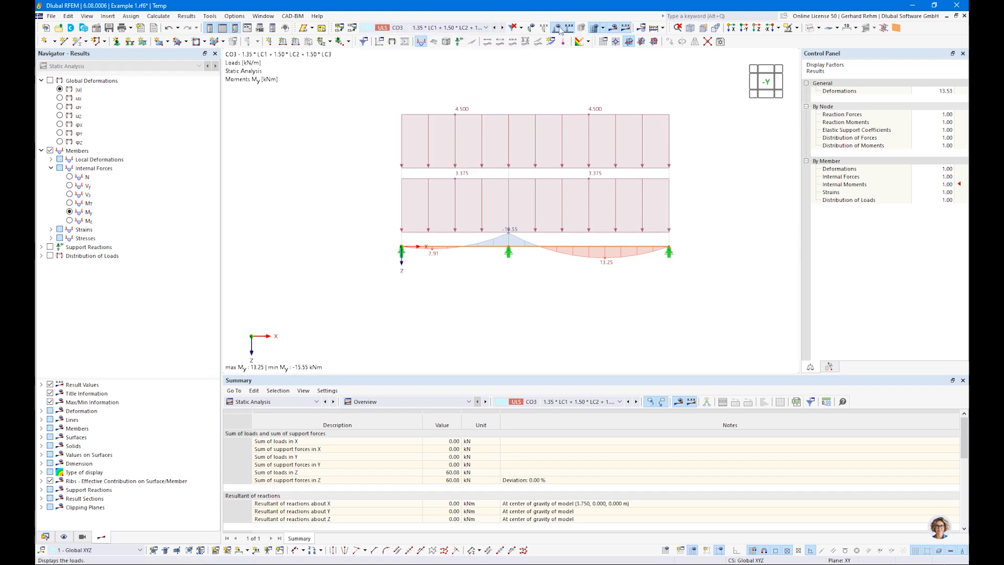
pyautogui.click(558, 28)
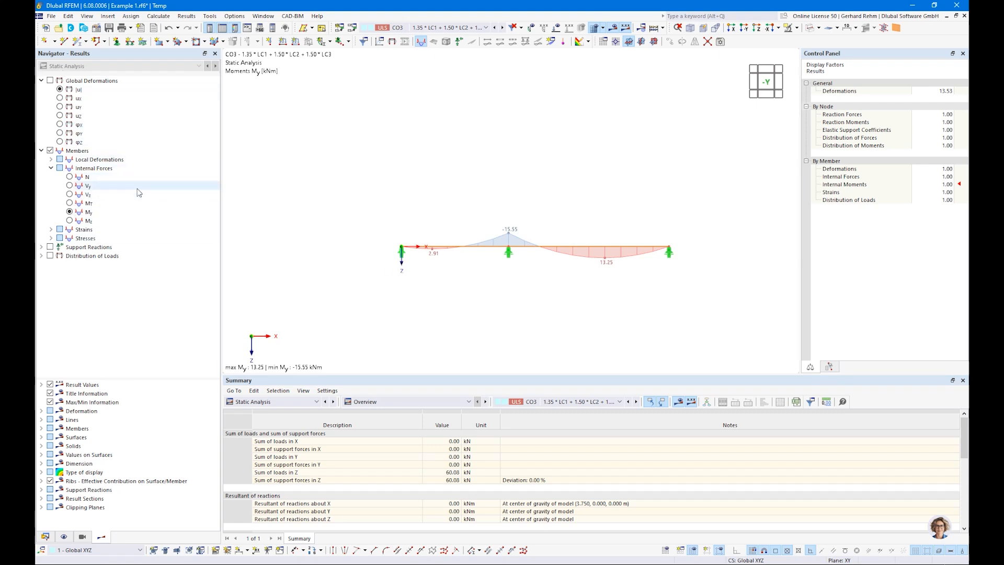
pyautogui.click(50, 247)
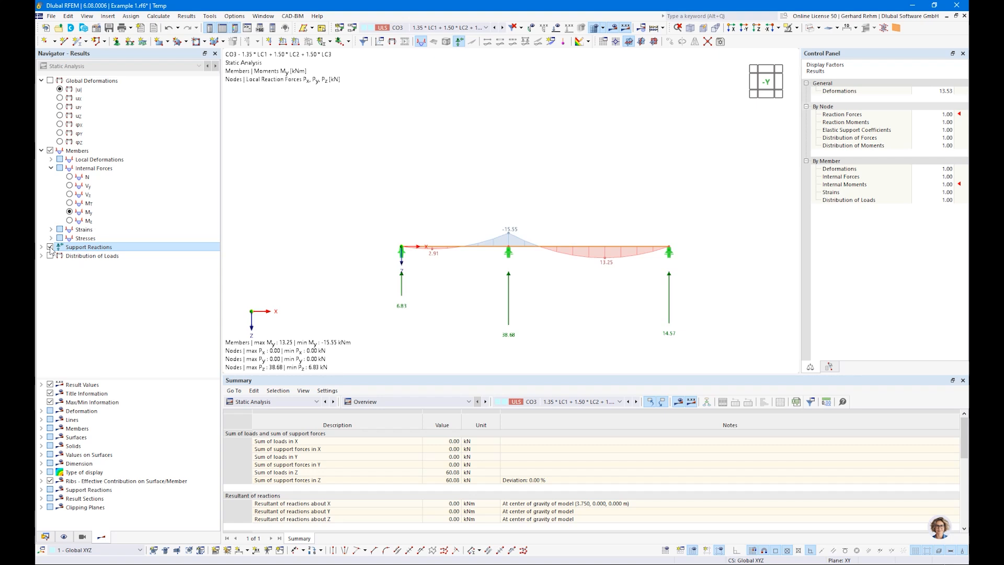
pyautogui.click(50, 248)
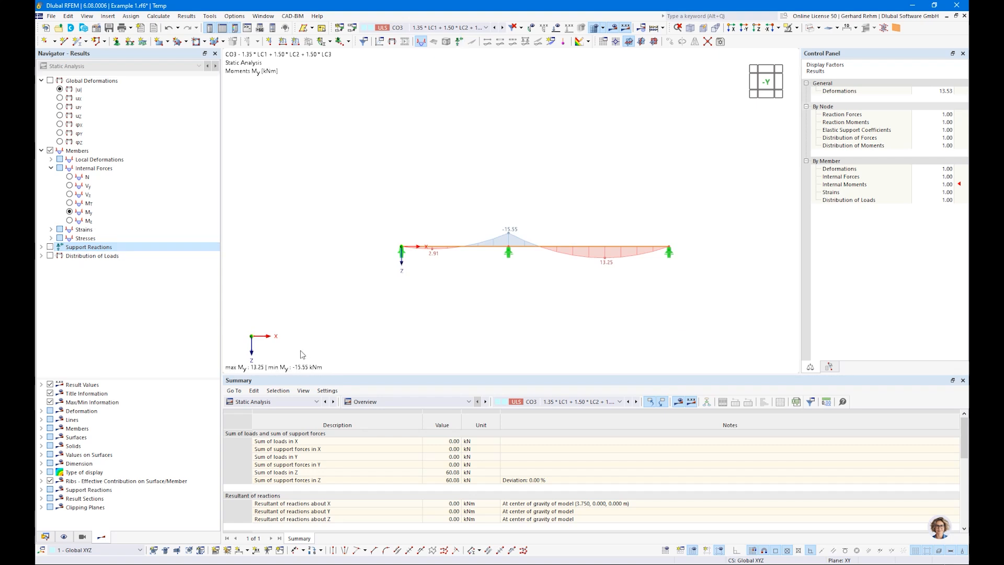
pyautogui.click(276, 402)
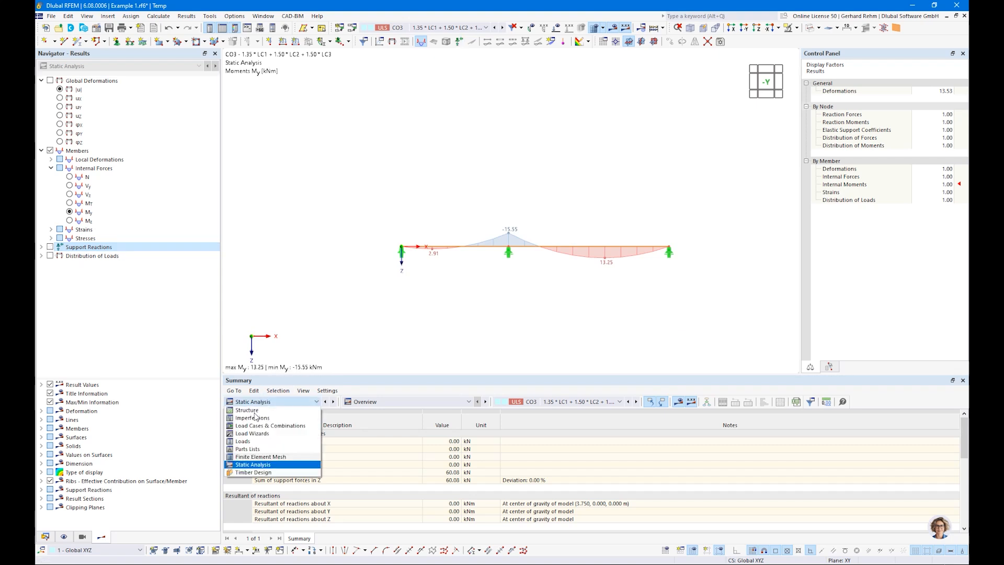
# Set the table to Timber Design and show Objects to Design, listing members 1,2
pyautogui.click(235, 465)
pyautogui.click(306, 401)
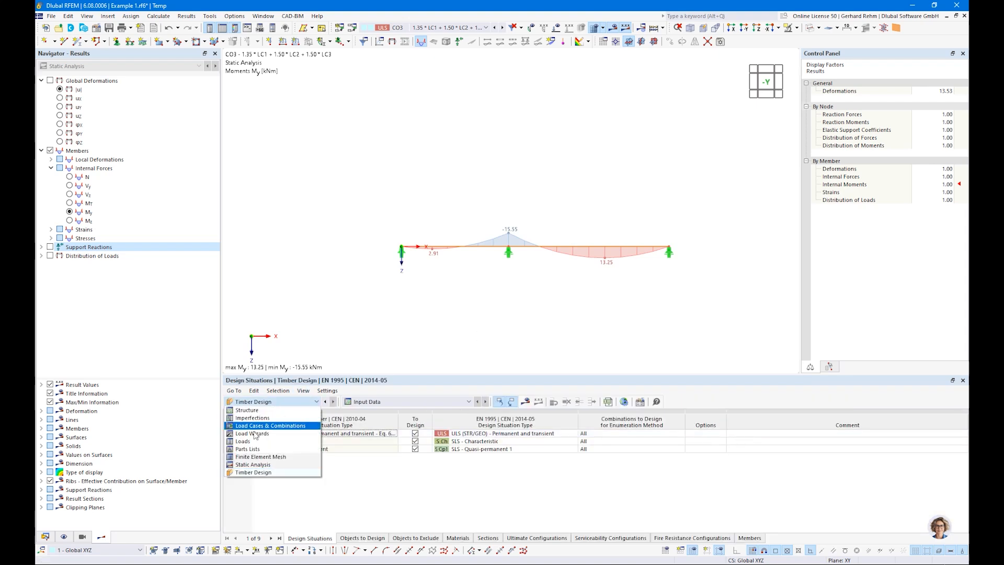
pyautogui.click(251, 473)
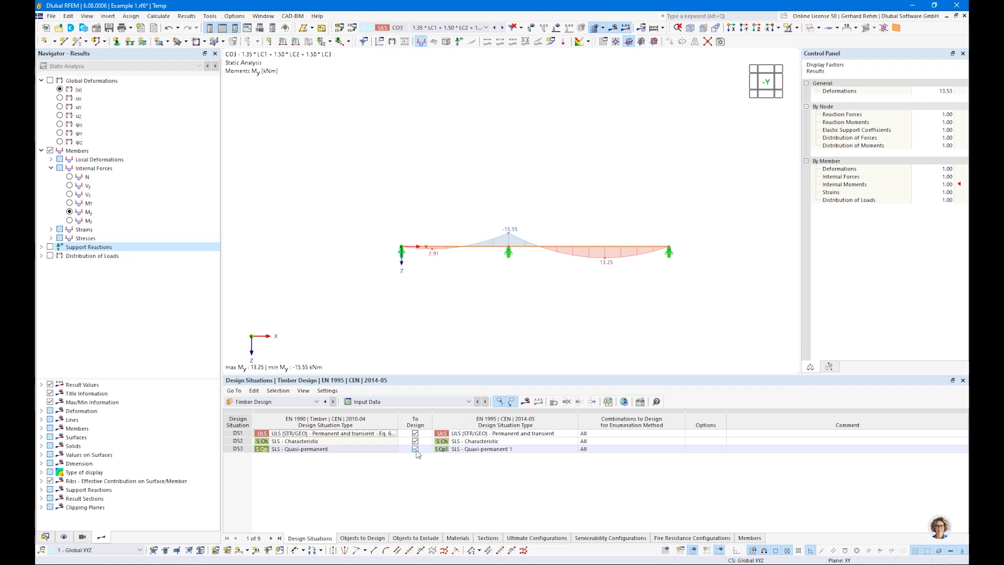
pyautogui.click(350, 538)
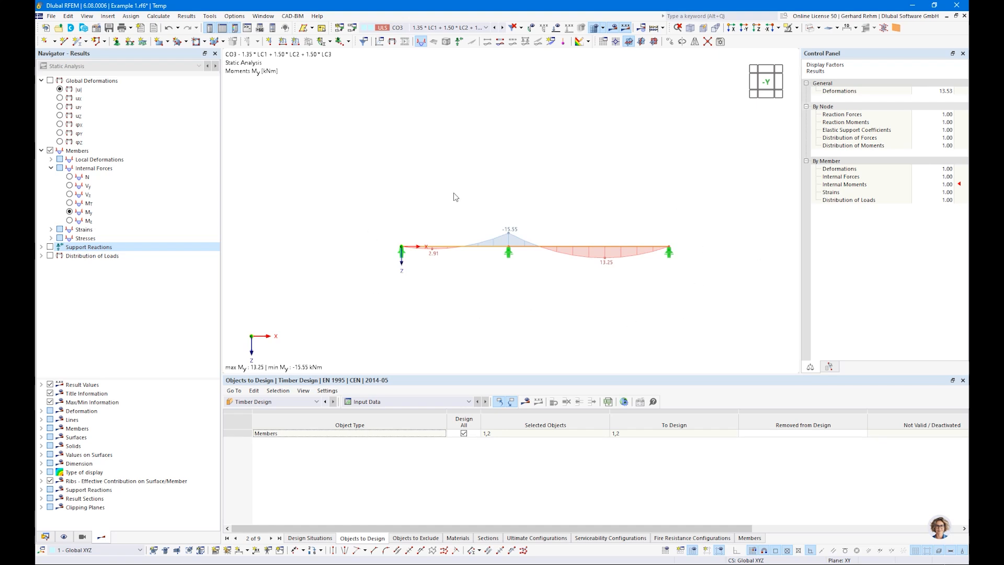
pyautogui.moveTo(354, 201); pyautogui.dragTo(730, 287)
# Create continuous member set 1 from members 1 and 2, 7.500 m long
pyautogui.rightClick(615, 247)
pyautogui.moveTo(661, 291)
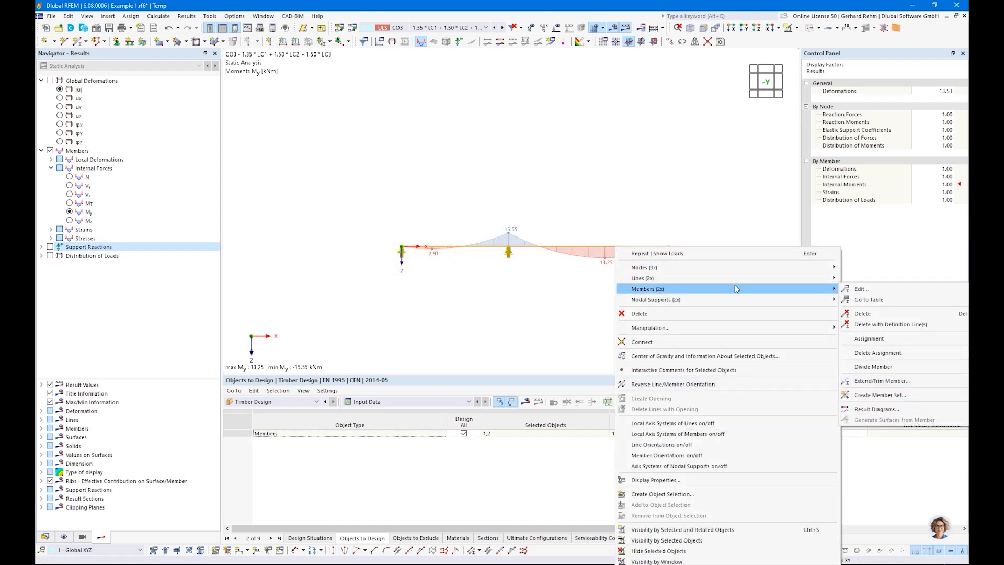
pyautogui.click(859, 396)
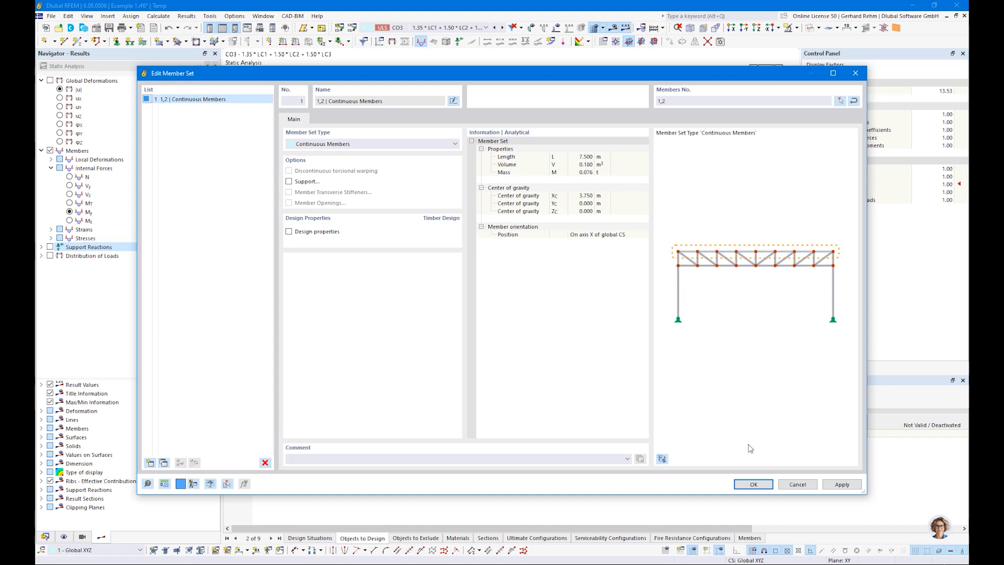
pyautogui.click(751, 485)
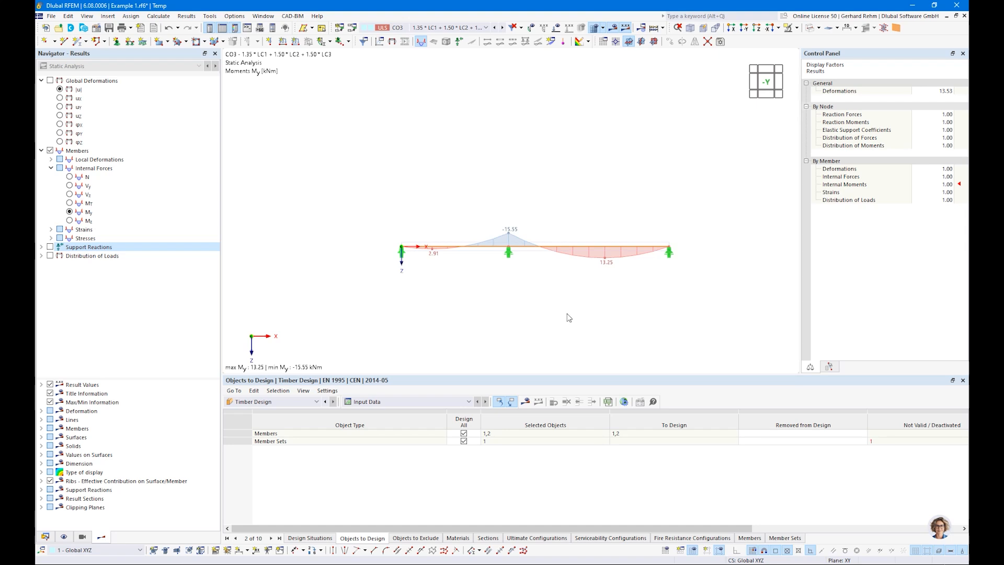
# Review member 1's properties and close them unchanged
pyautogui.rightClick(480, 250)
pyautogui.moveTo(679, 278)
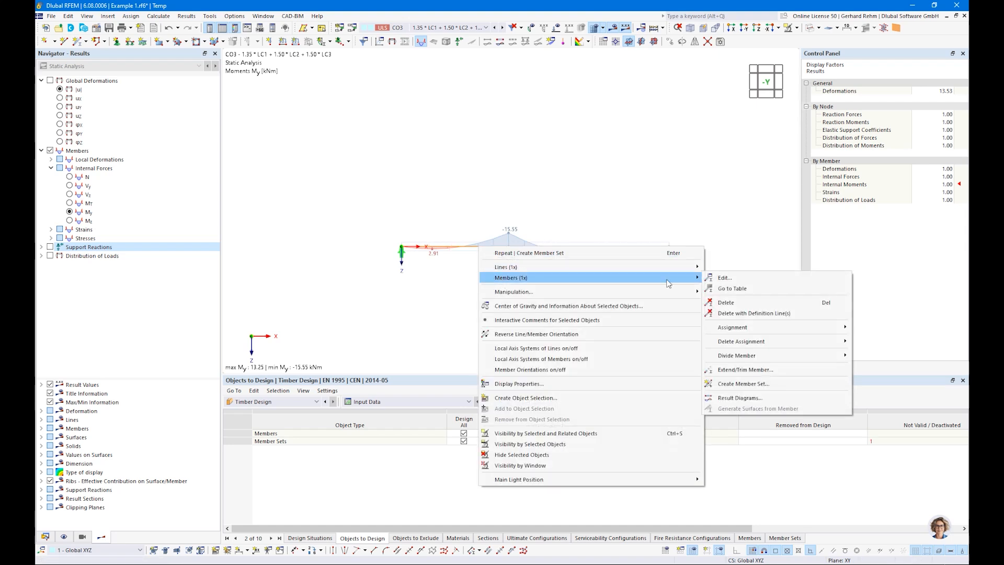
pyautogui.click(434, 271)
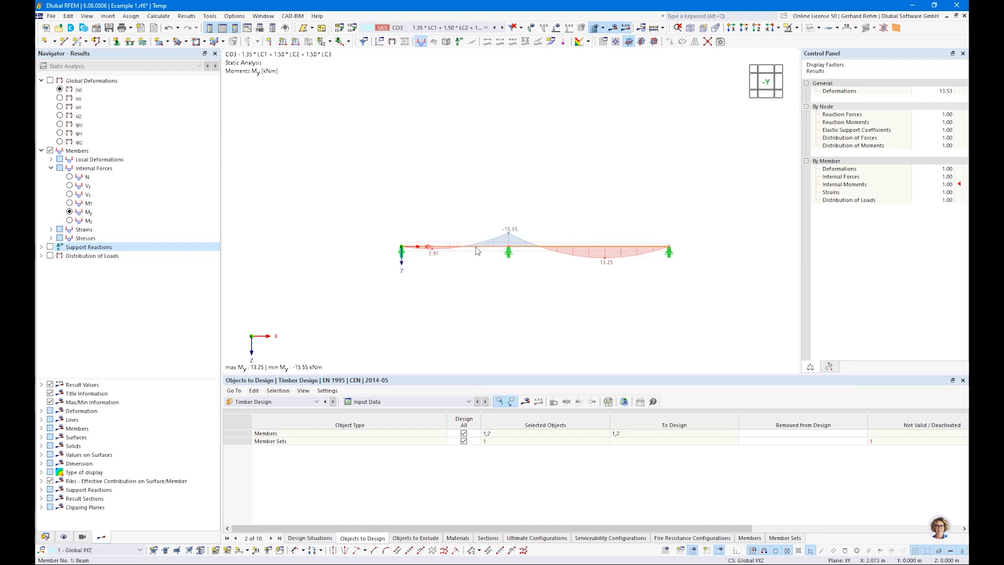
pyautogui.doubleClick(476, 251)
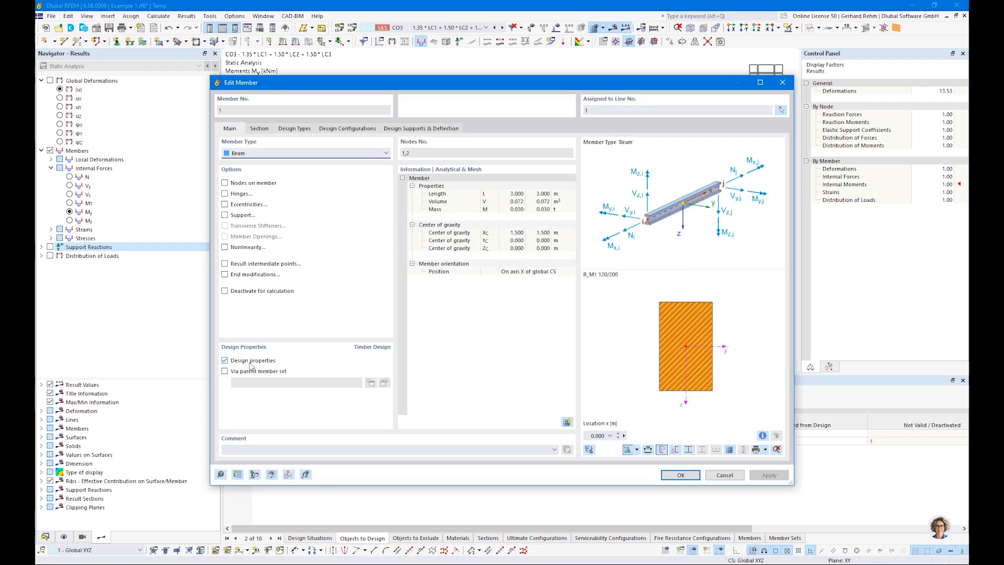
pyautogui.doubleClick(581, 110)
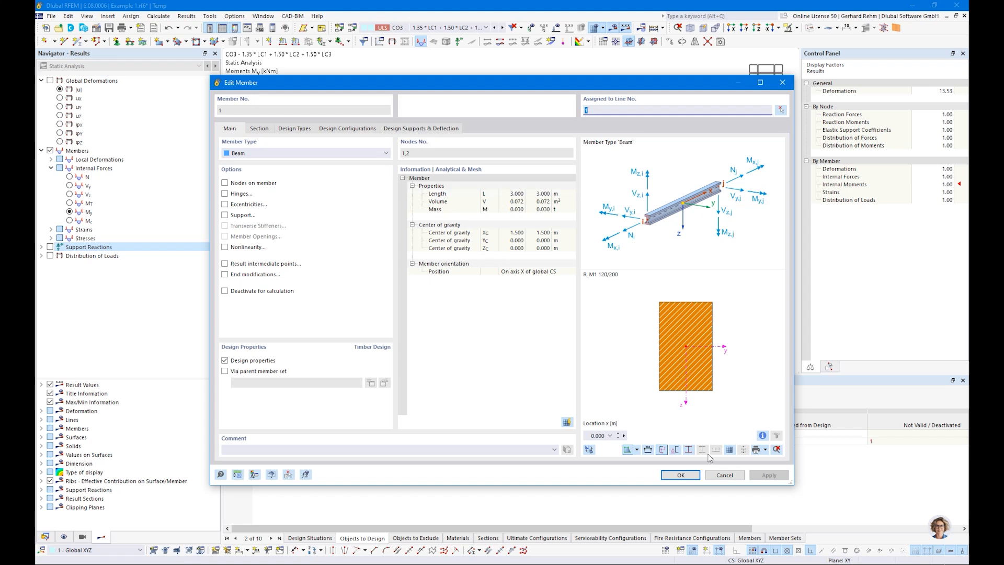
pyautogui.click(720, 478)
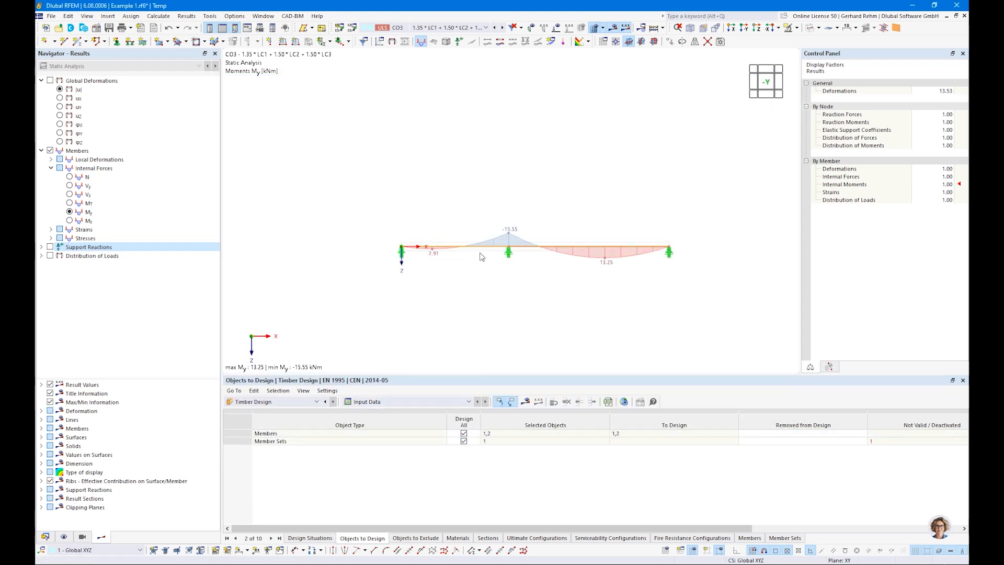
# Enable timber design properties on member set 1, then recheck member 1 without changes
pyautogui.doubleClick(482, 256)
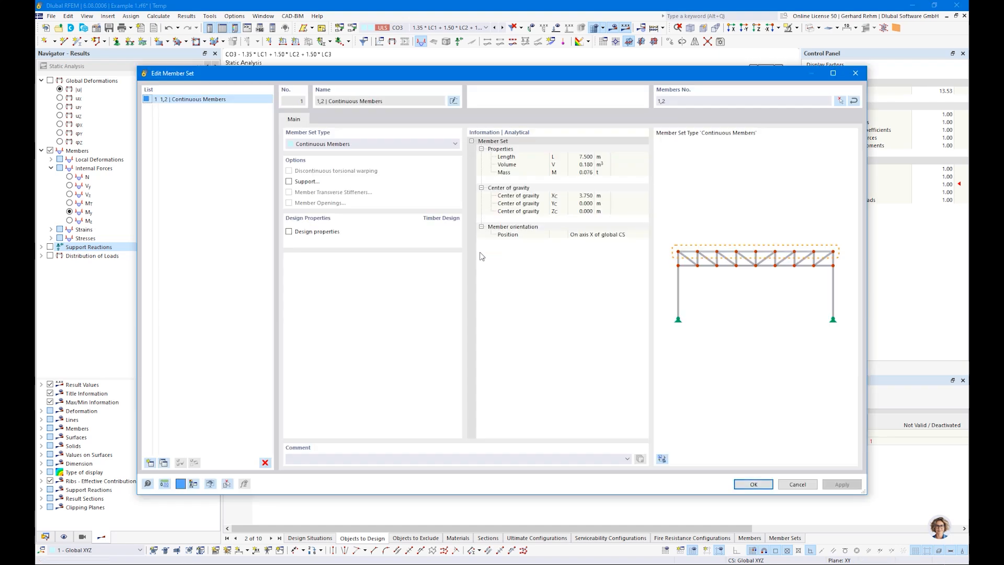
pyautogui.click(291, 232)
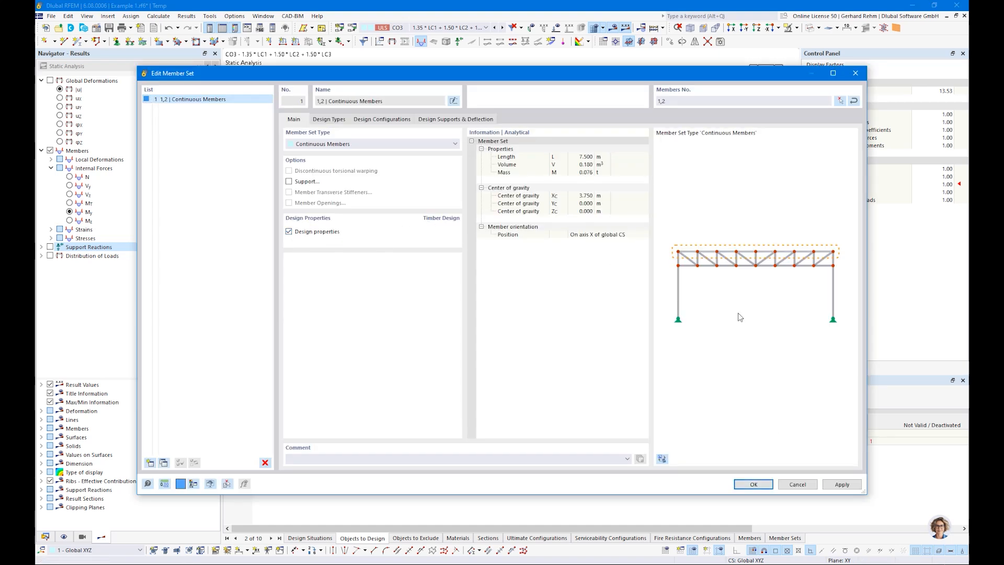
pyautogui.click(753, 484)
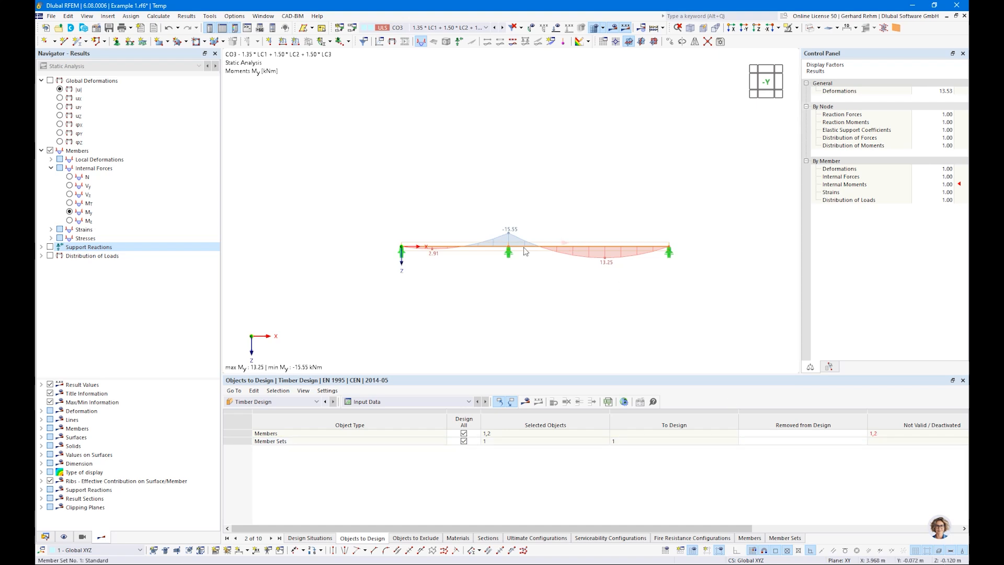
pyautogui.doubleClick(467, 250)
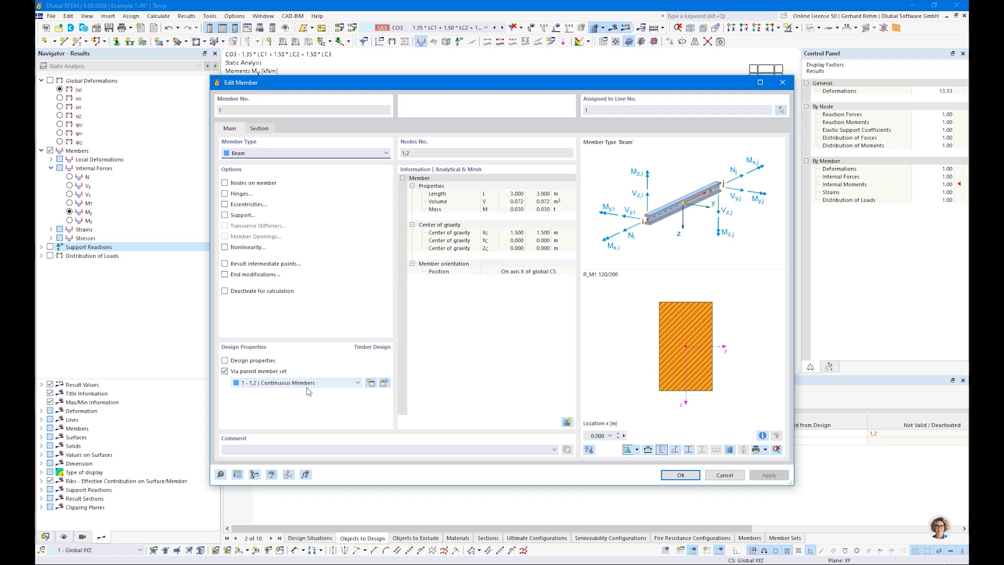
pyautogui.click(722, 475)
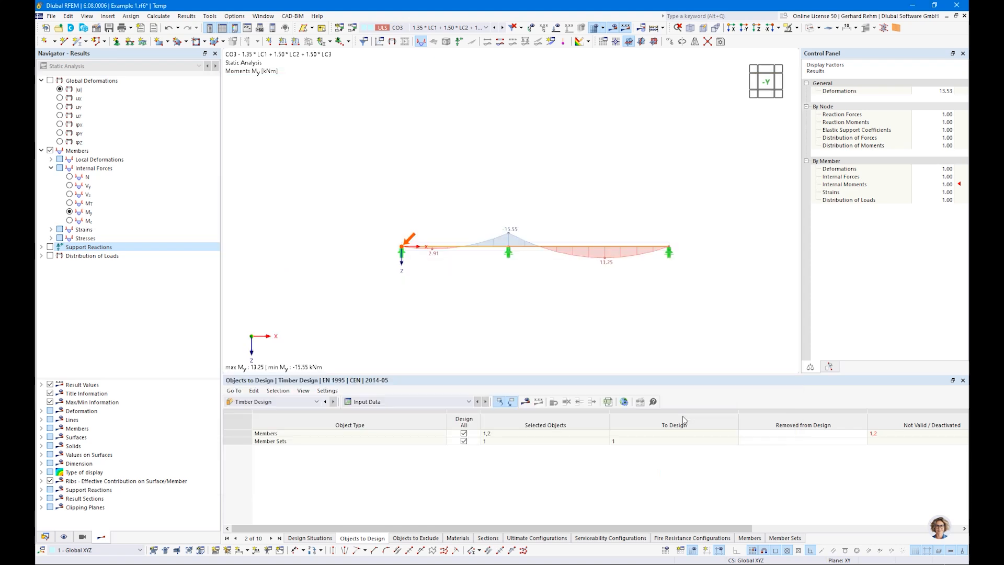
# Review member set 1's design types and configurations, all at 1 - Default
pyautogui.doubleClick(483, 252)
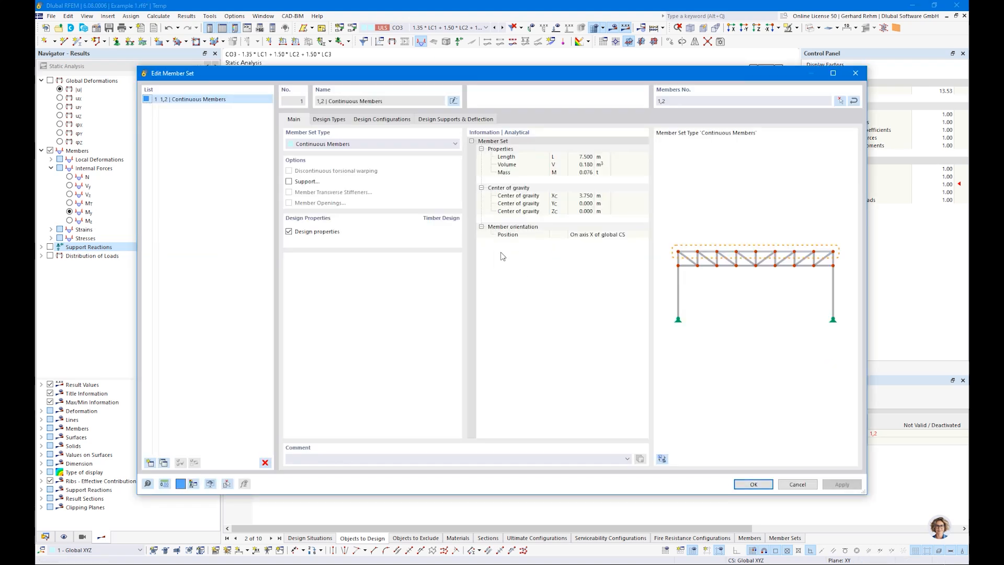
pyautogui.click(331, 120)
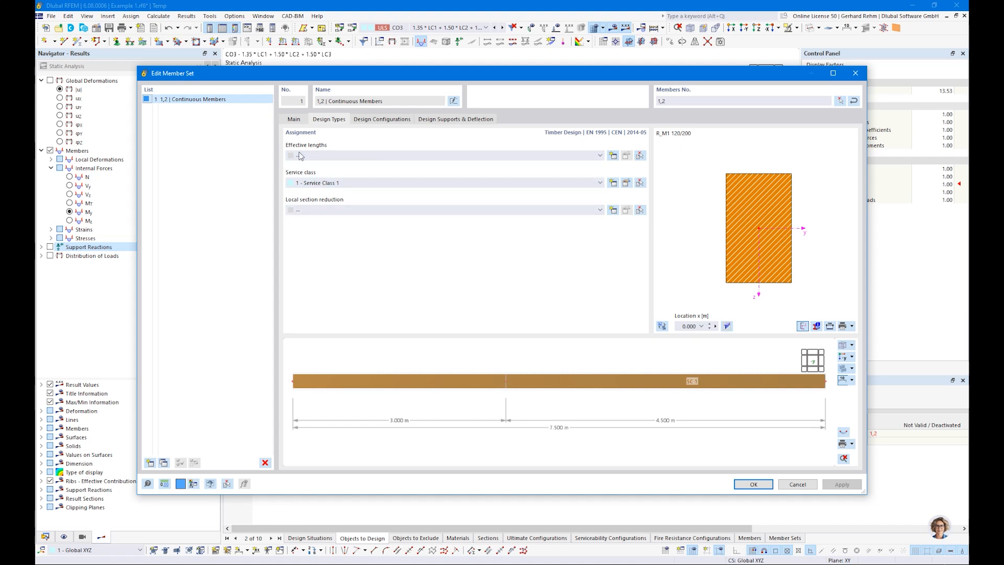
pyautogui.click(374, 120)
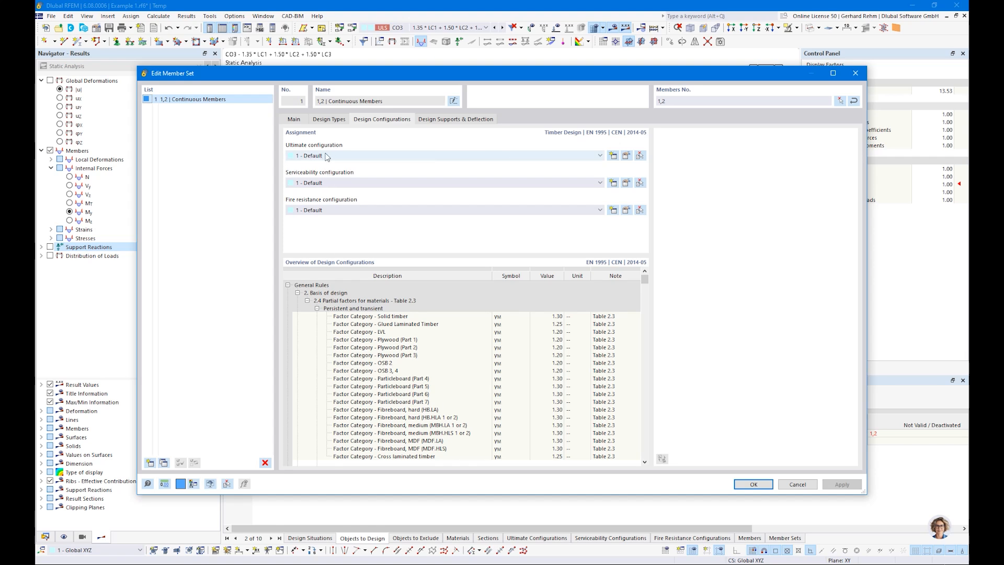
# Untick Perform stability design in the Default ultimate configuration and confirm
pyautogui.click(626, 155)
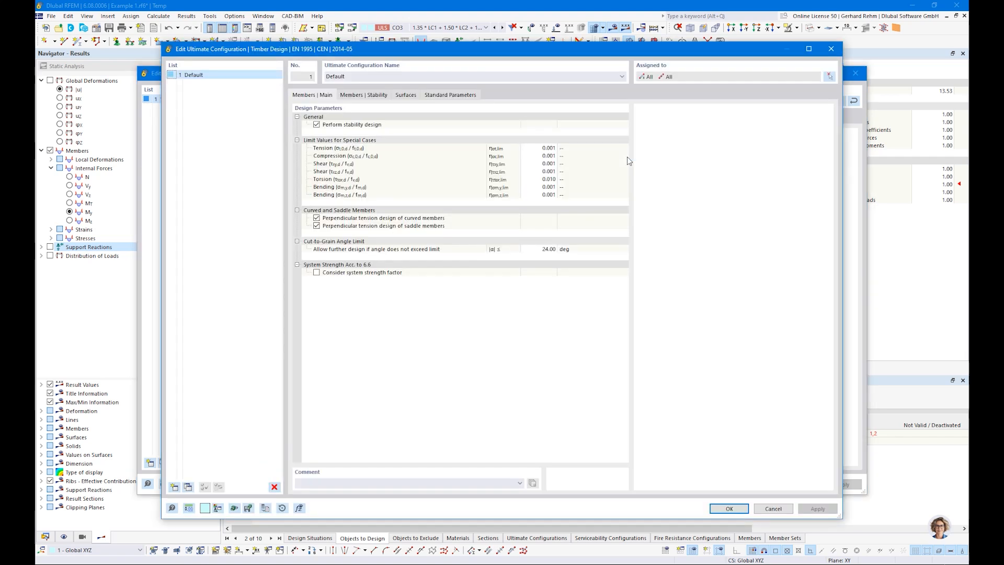
pyautogui.click(317, 125)
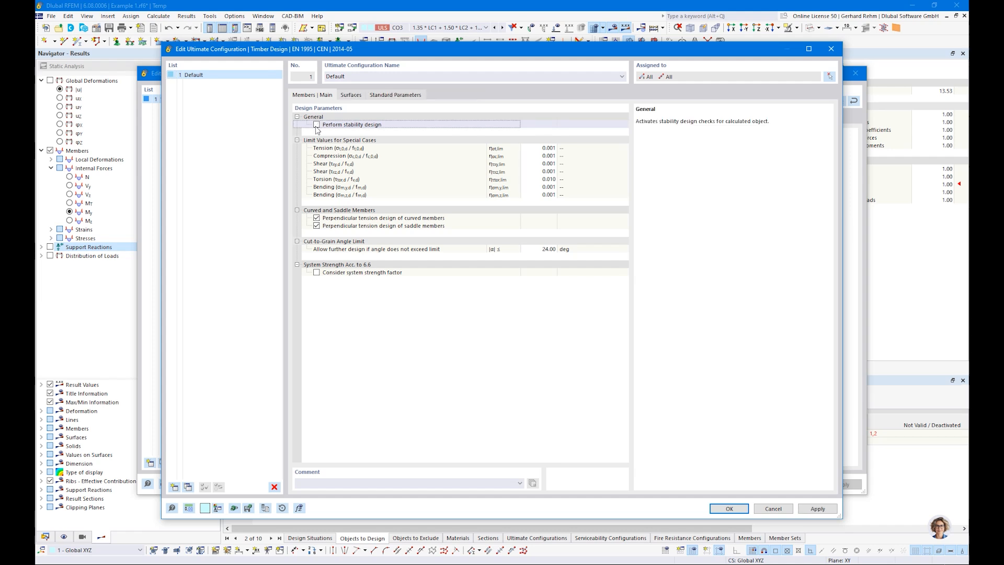
pyautogui.click(317, 126)
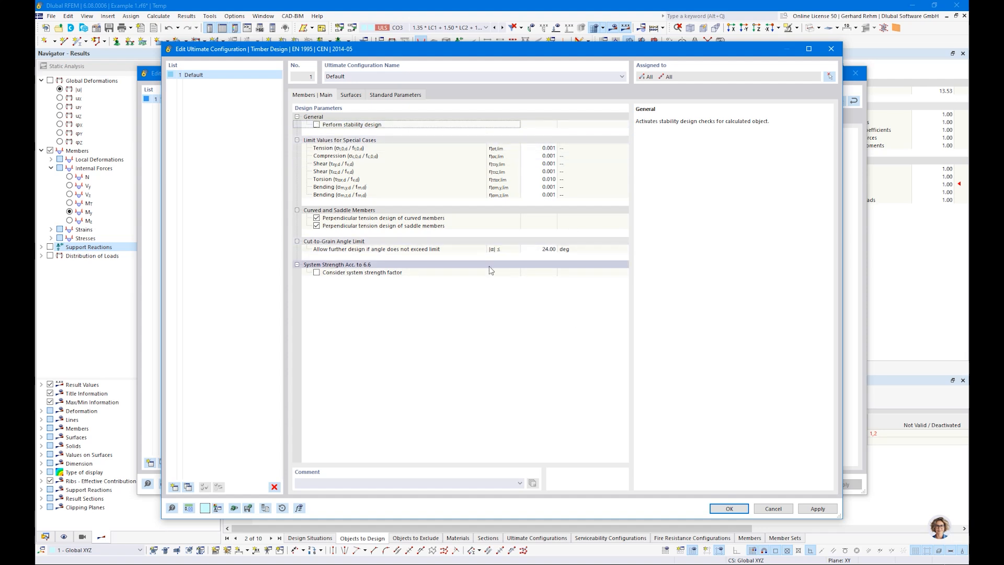
pyautogui.click(351, 95)
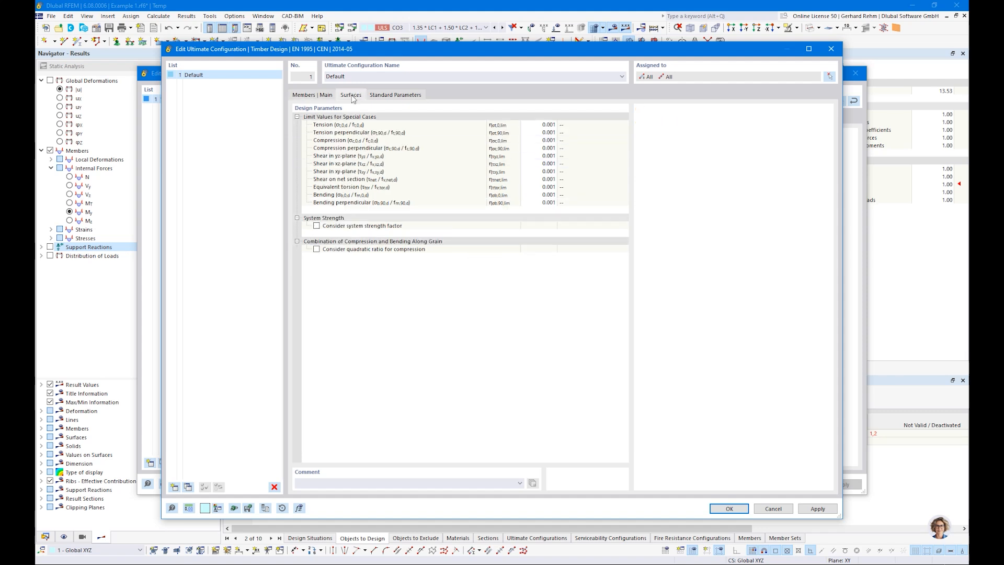
pyautogui.click(391, 96)
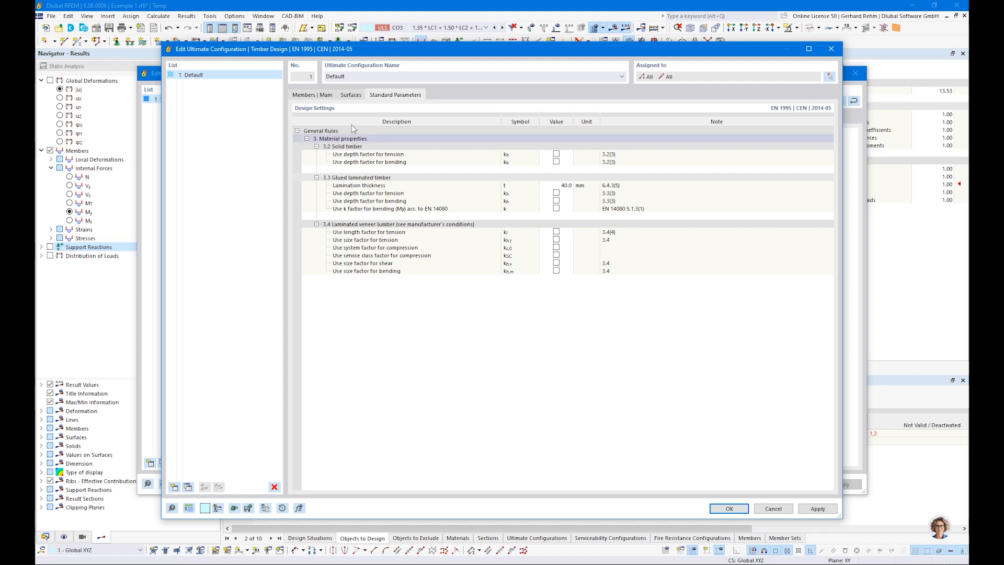
pyautogui.click(304, 96)
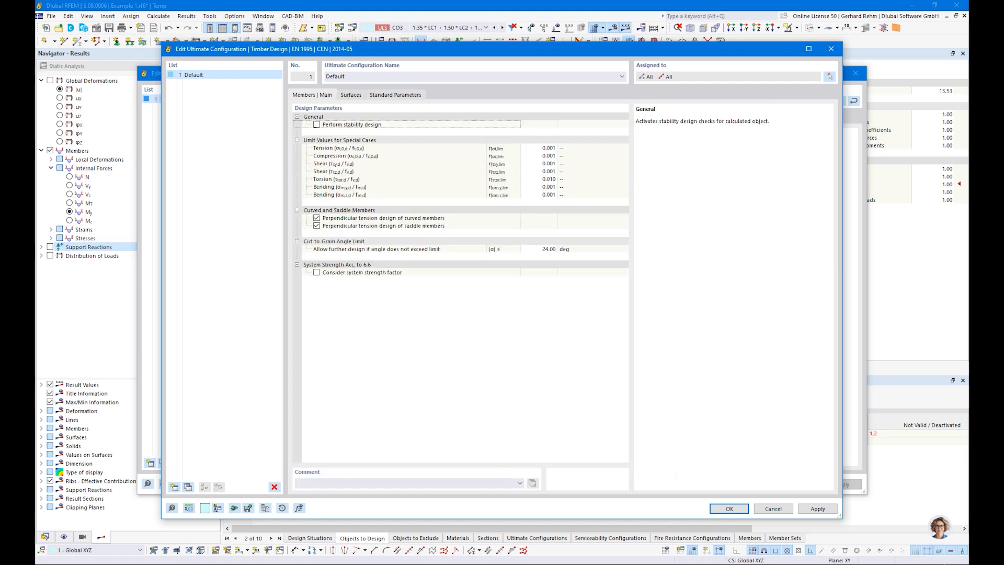
pyautogui.click(729, 508)
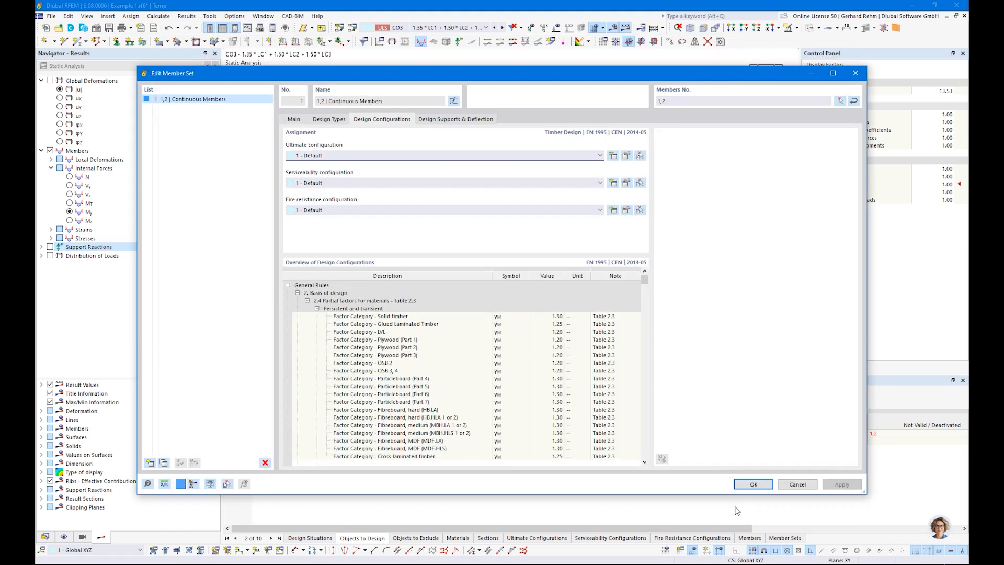
pyautogui.click(627, 184)
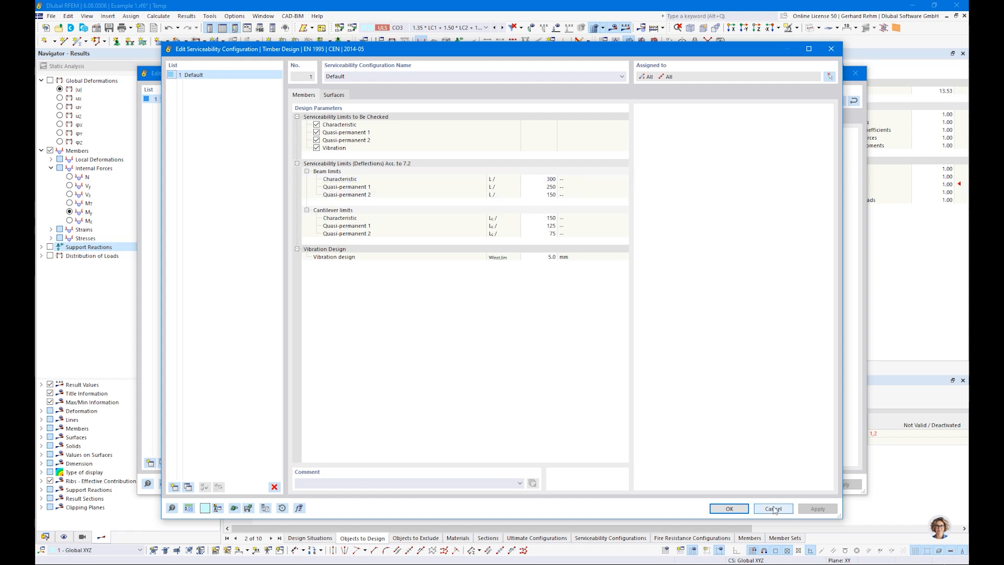
# Close the Default serviceability configuration unchanged and view Design Supports & Deflection settings
pyautogui.click(729, 509)
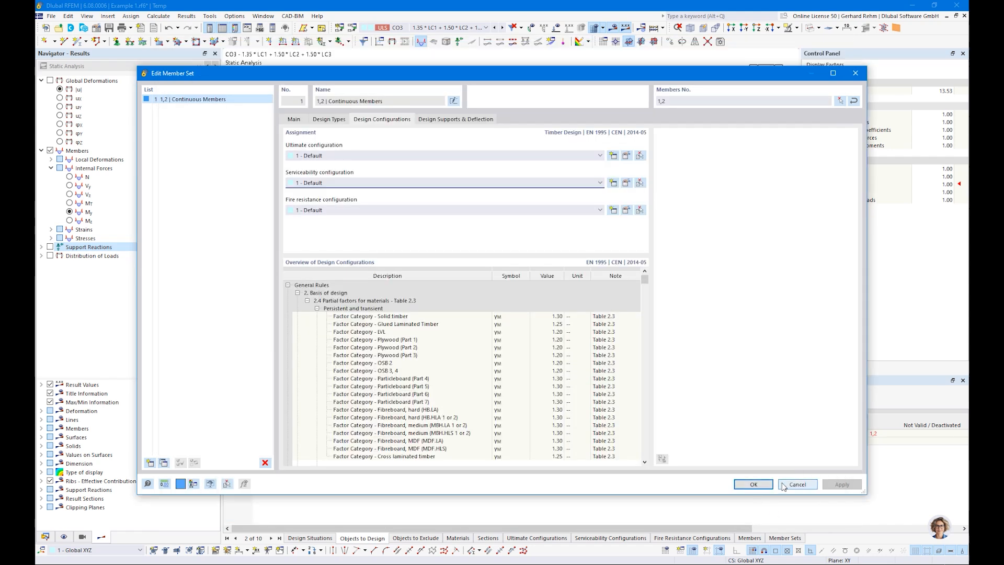
pyautogui.click(437, 120)
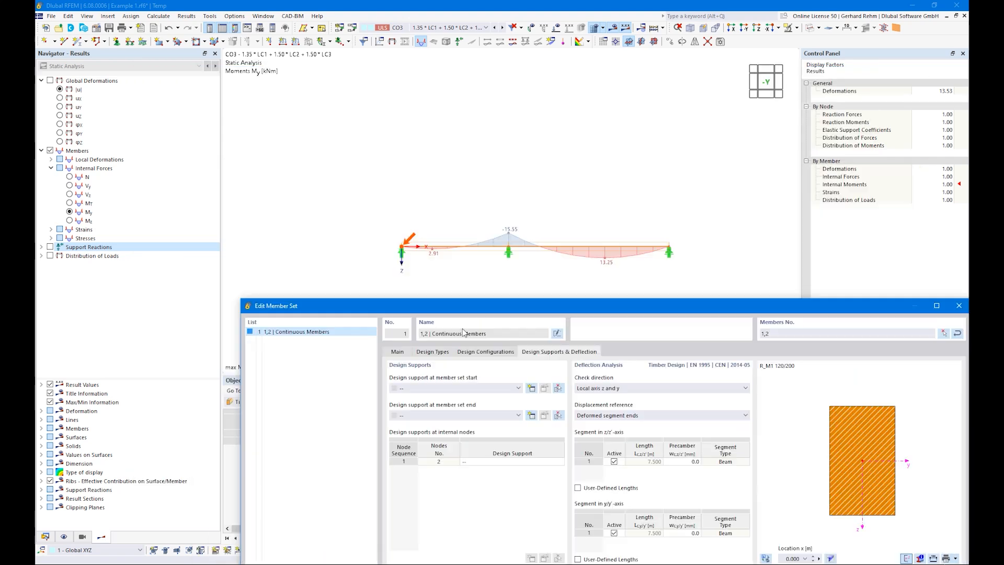
pyautogui.moveTo(361, 75); pyautogui.dragTo(465, 303)
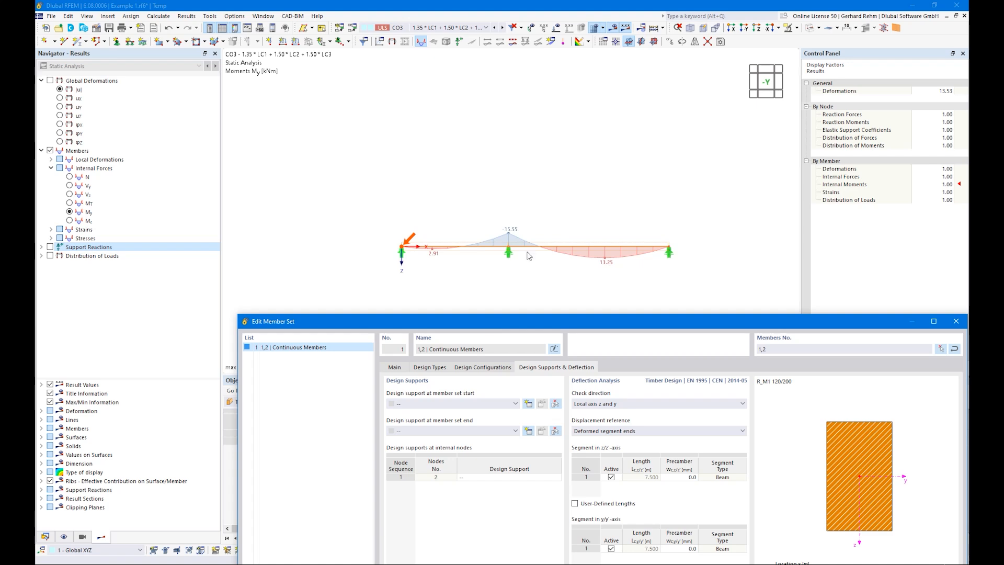
pyautogui.moveTo(568, 328); pyautogui.dragTo(453, 70)
pyautogui.click(527, 220)
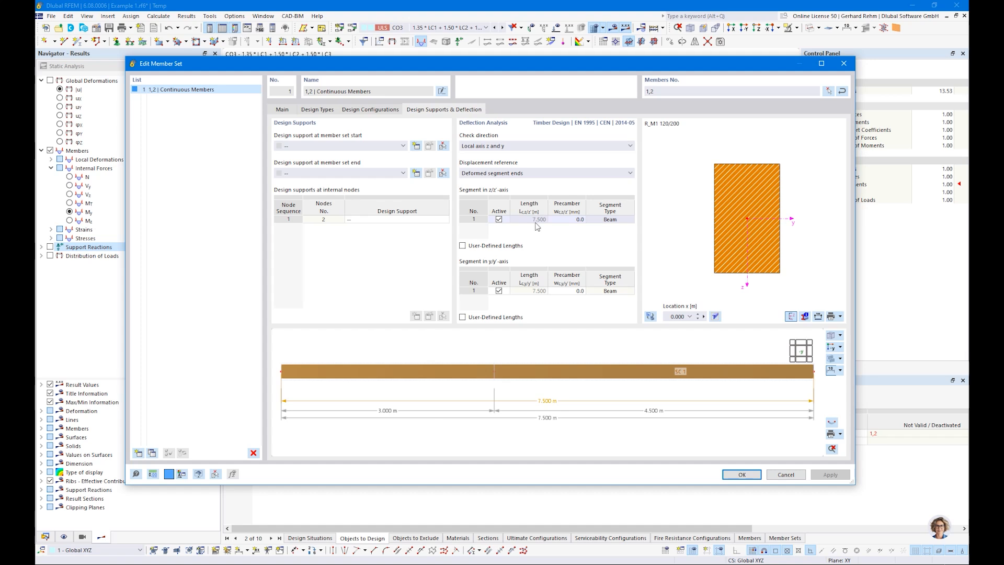
pyautogui.scroll(-3, 388, 381)
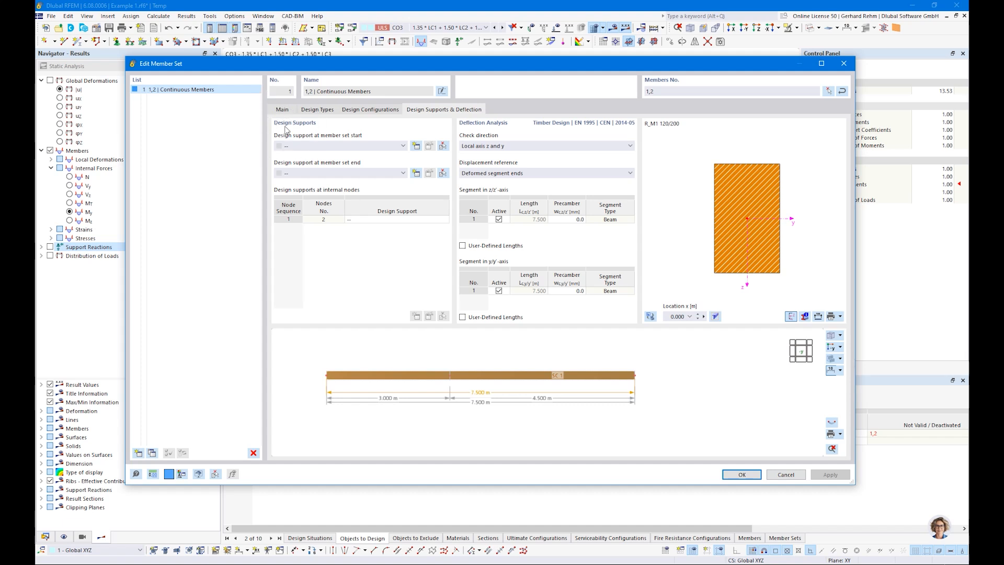
# Preview a new timber design support at the set's start, discard it, and close the member set
pyautogui.click(419, 147)
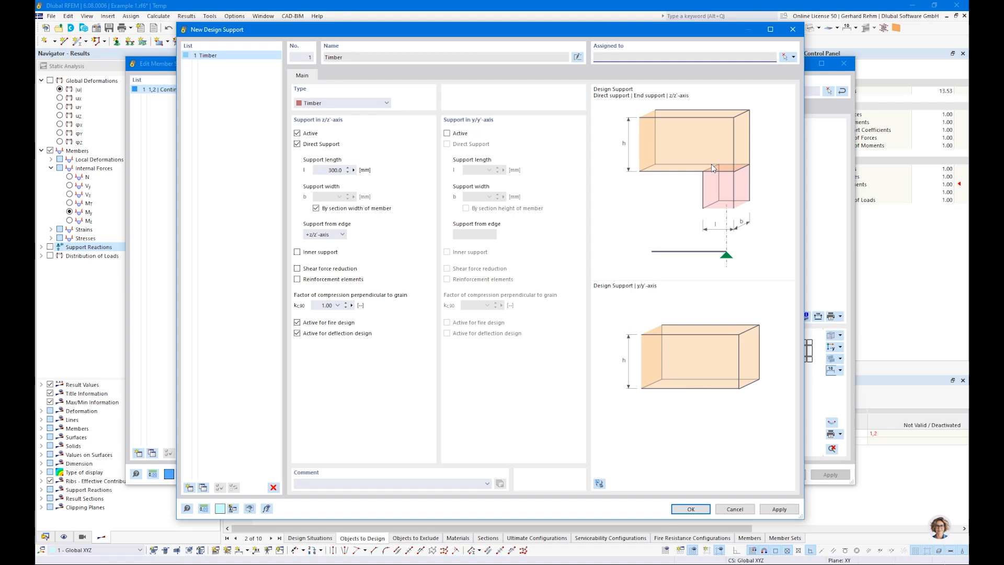
pyautogui.moveTo(435, 33); pyautogui.dragTo(474, 324)
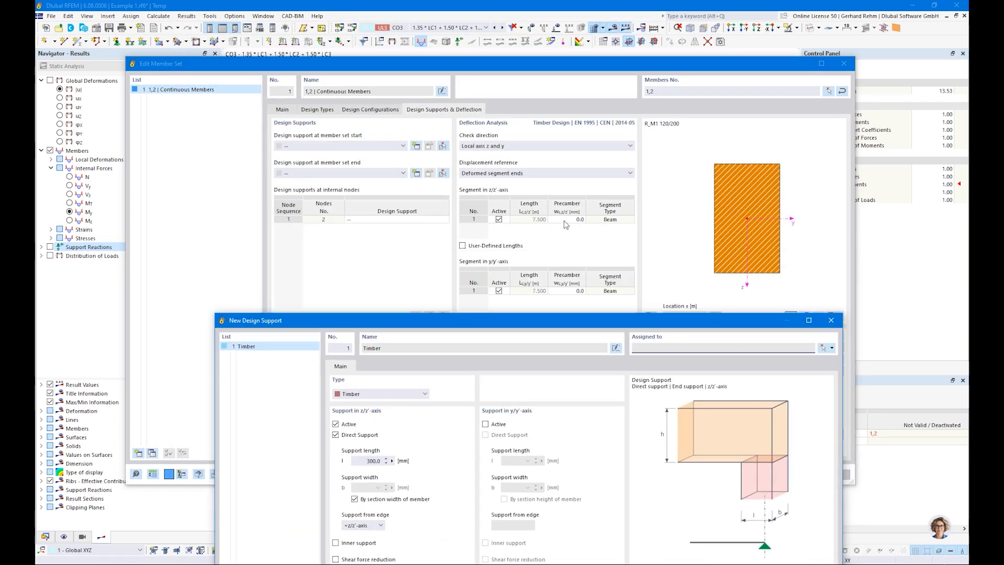
pyautogui.moveTo(445, 327); pyautogui.dragTo(407, 49)
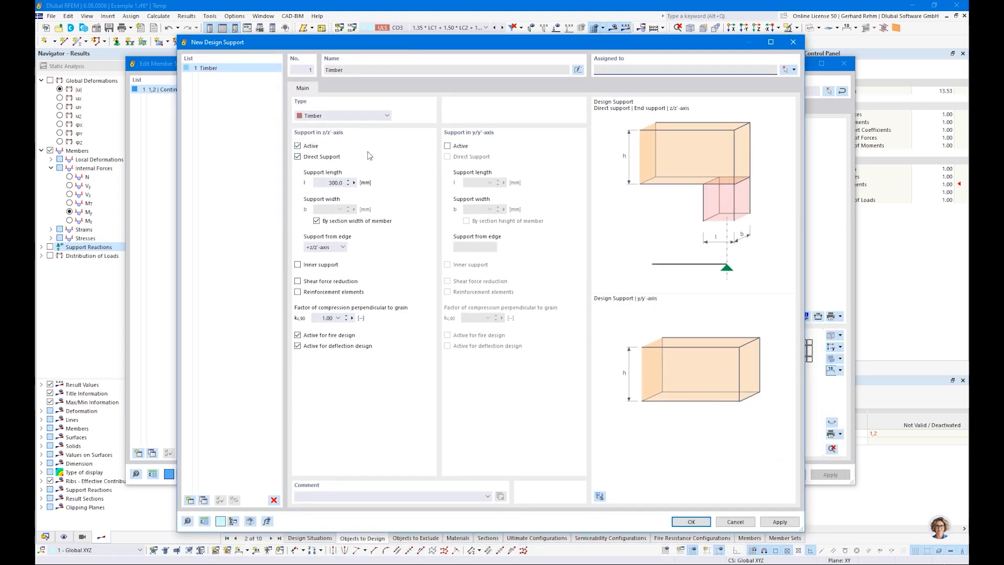
pyautogui.click(736, 522)
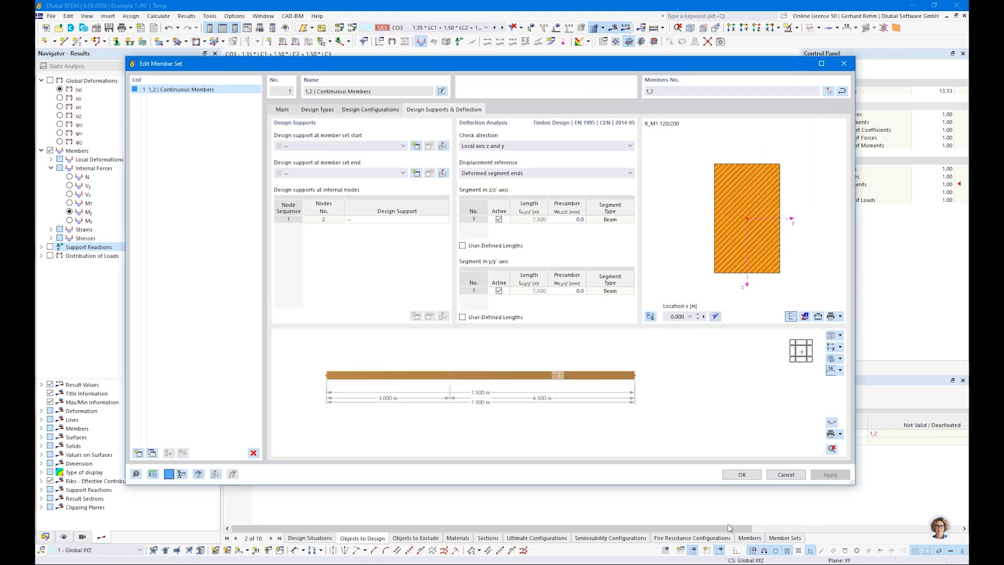
pyautogui.click(744, 475)
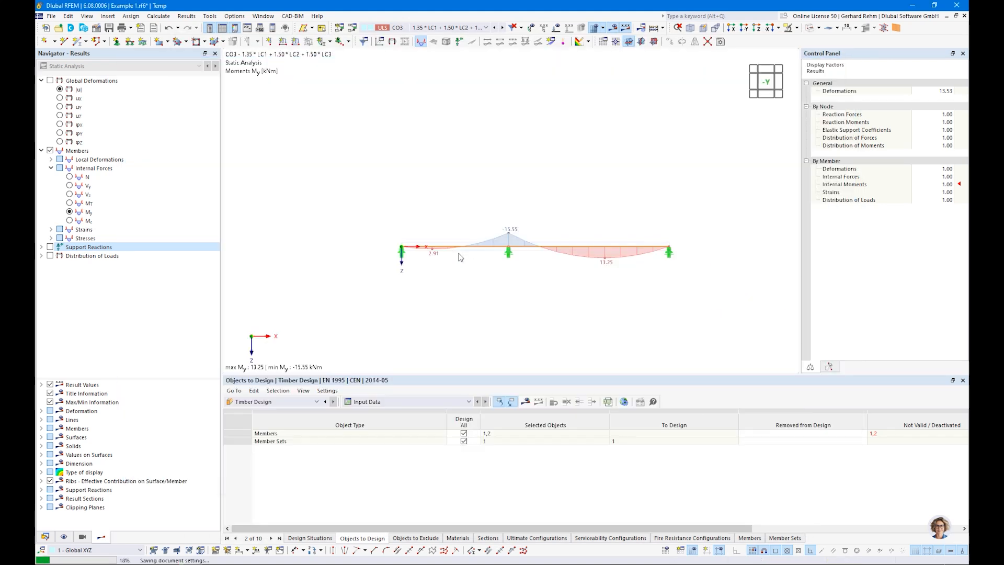
# Show the members' local axis systems and orbit to an isometric view of the beam
pyautogui.scroll(2, 464, 252)
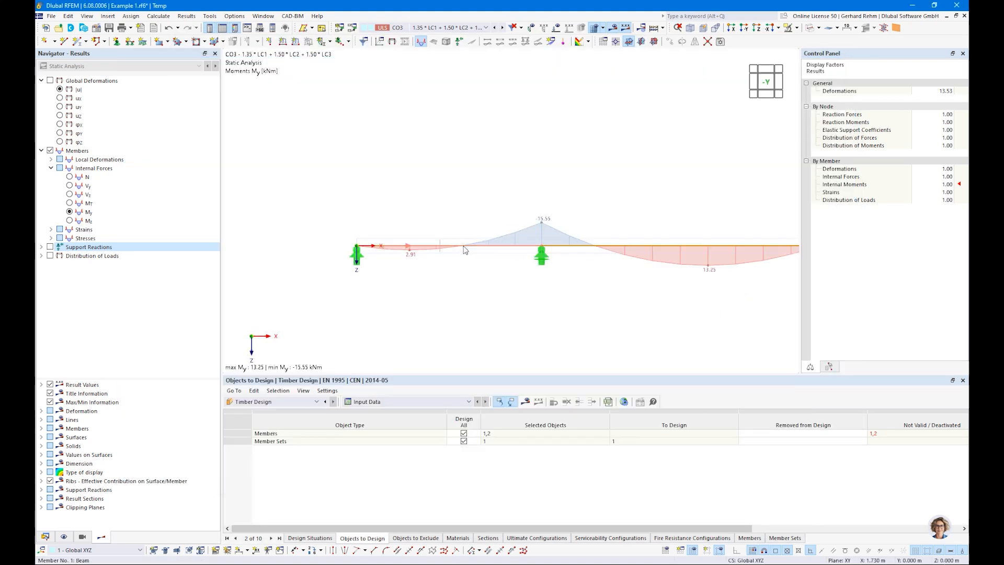
pyautogui.rightClick(464, 250)
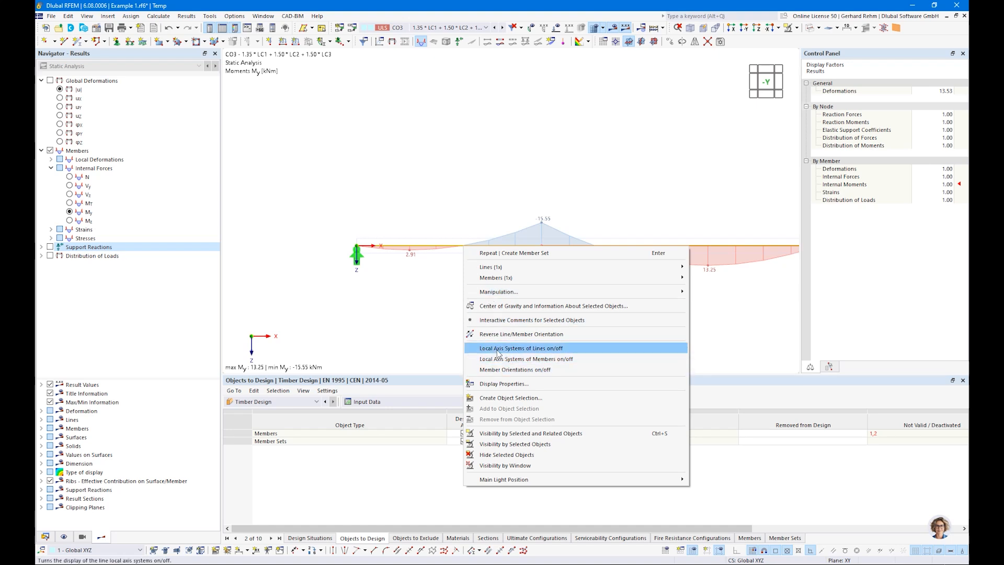
pyautogui.click(523, 360)
pyautogui.keyDown('ctrl'); pyautogui.moveTo(588, 260); pyautogui.dragTo(435, 234, button='middle'); pyautogui.keyUp('ctrl')
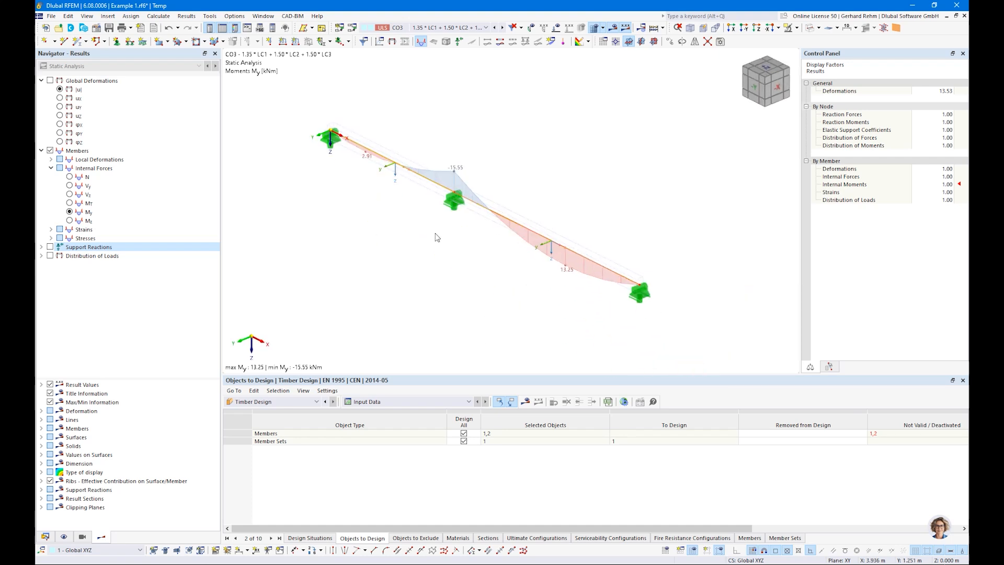
pyautogui.scroll(3, 356, 190)
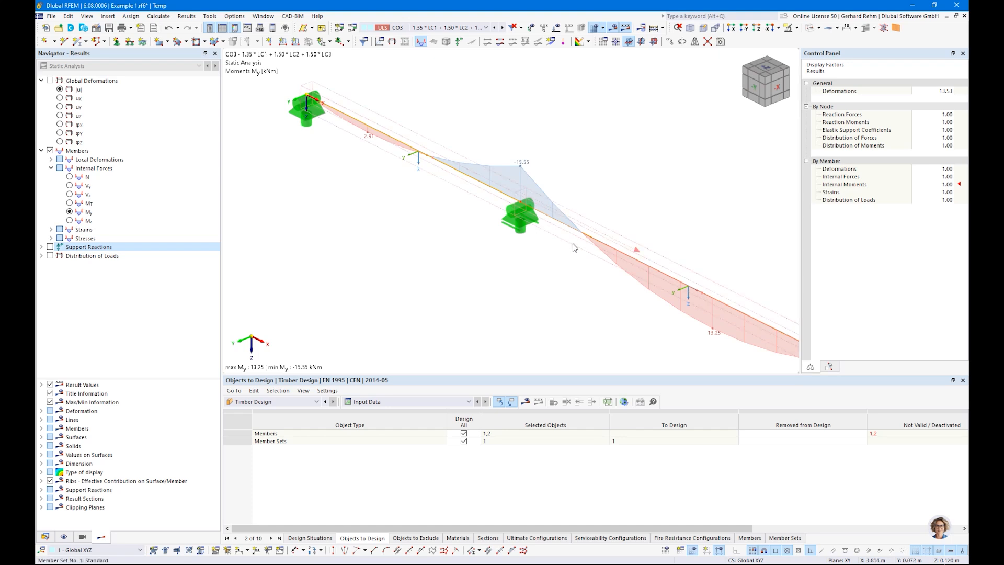
# Switch to front view and open the Continuous Members set's design supports and deflection settings
pyautogui.hotkey('ctrl', '2')
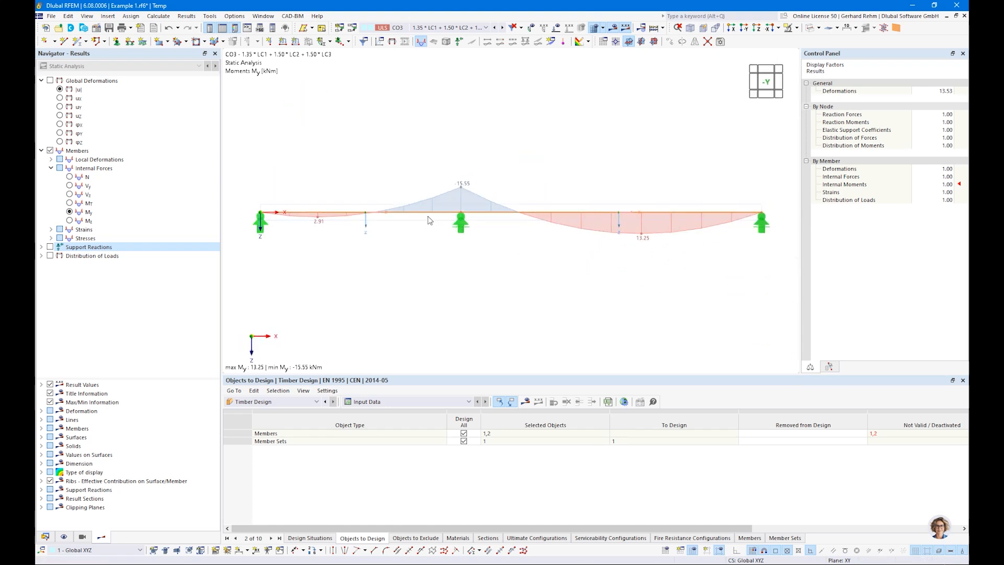
pyautogui.doubleClick(427, 216)
pyautogui.click(432, 110)
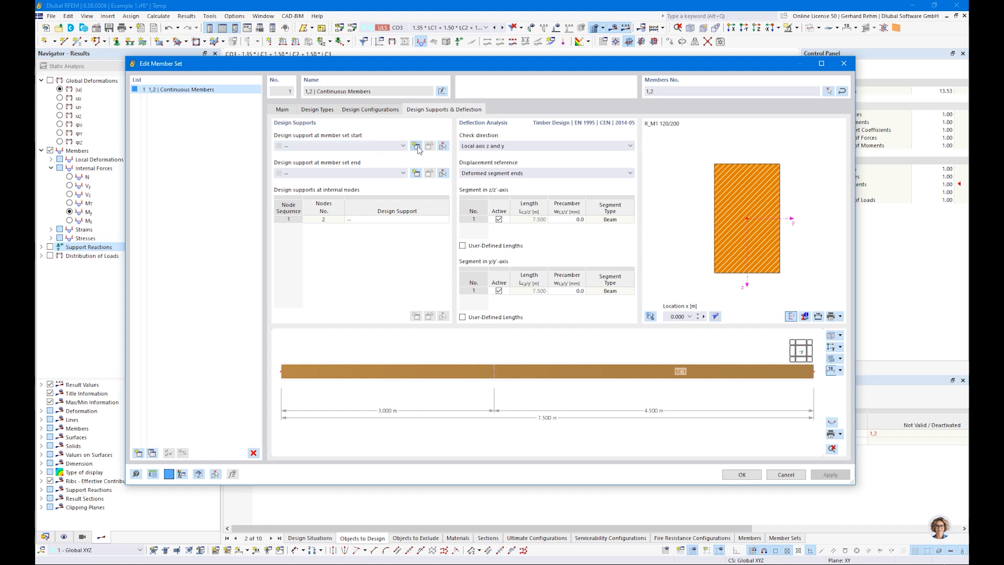
# Create a new start design support with 60 mm length, supported from the +z/z'-axis edge as an end support
pyautogui.click(416, 146)
pyautogui.moveTo(314, 183); pyautogui.dragTo(342, 183)
pyautogui.write('60')
pyautogui.press('Tab')
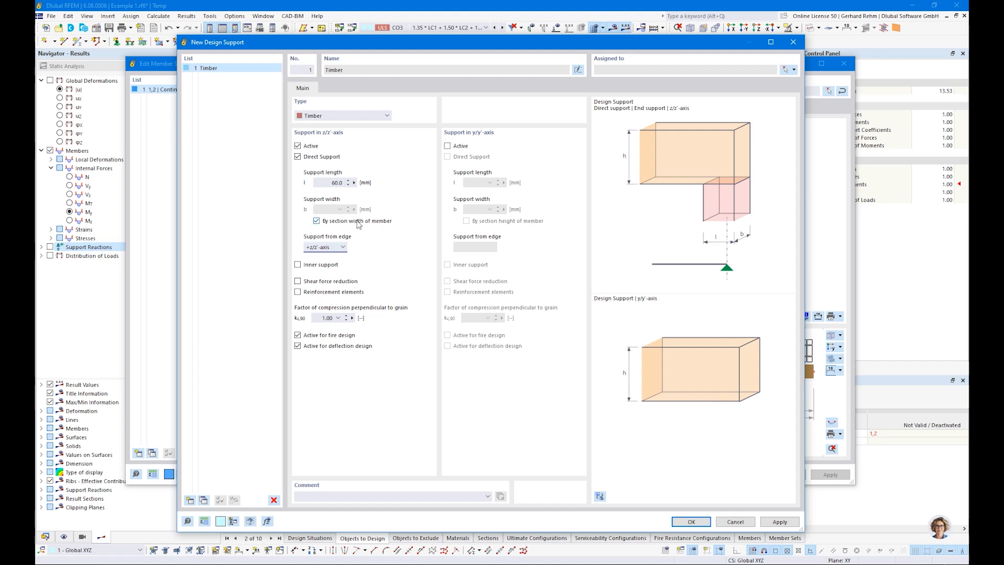
pyautogui.click(325, 249)
pyautogui.click(320, 263)
pyautogui.click(320, 247)
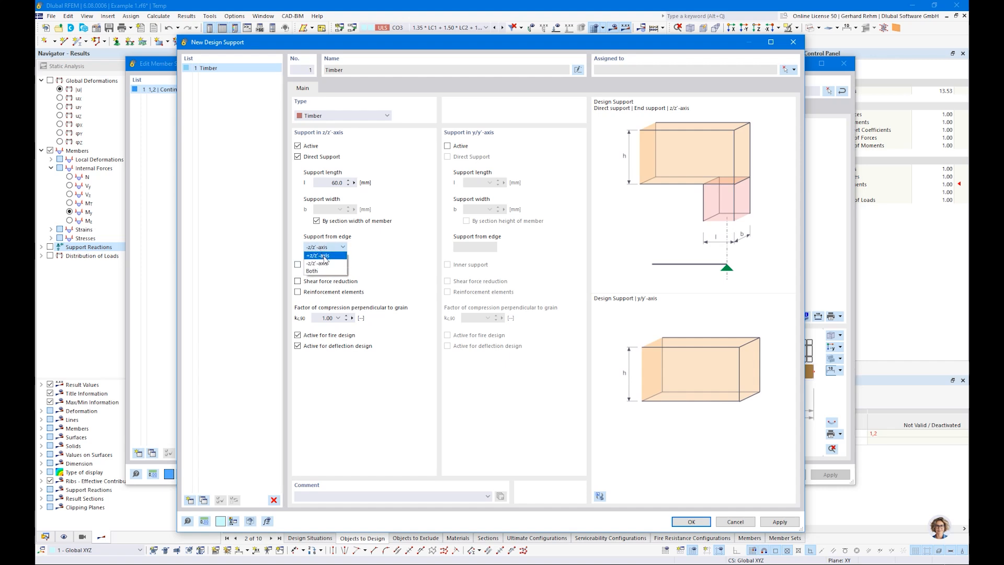
pyautogui.click(325, 256)
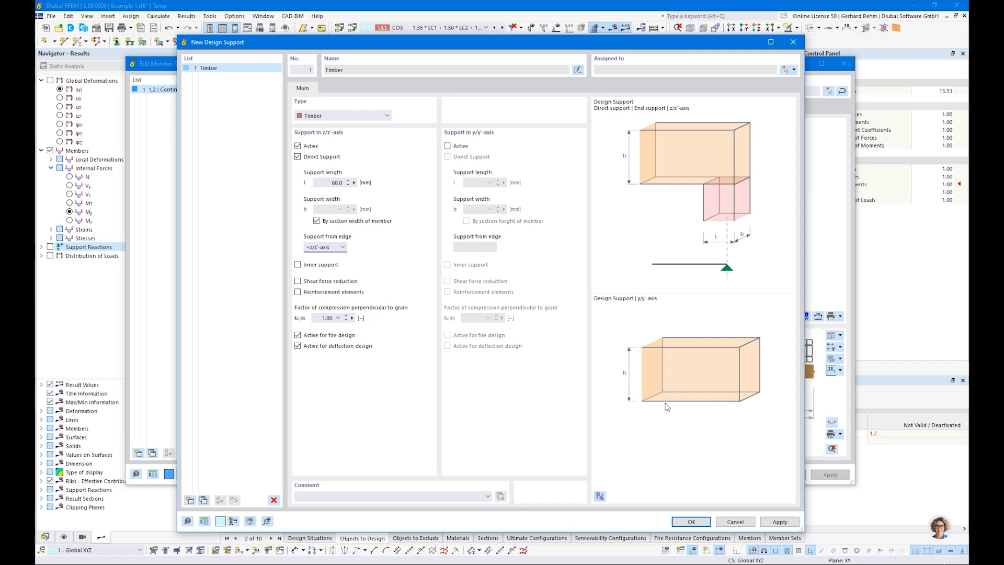
pyautogui.click(299, 266)
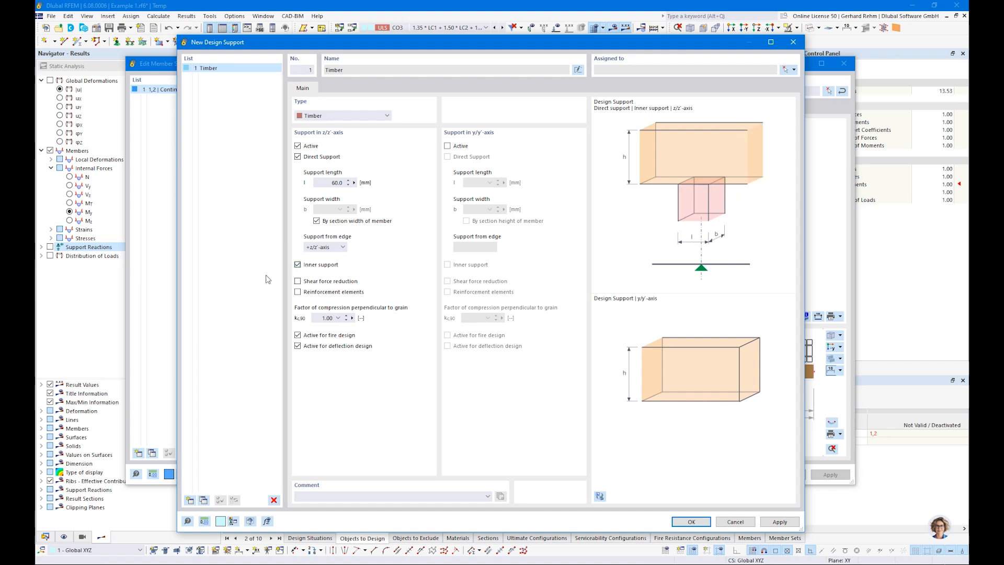
pyautogui.click(298, 265)
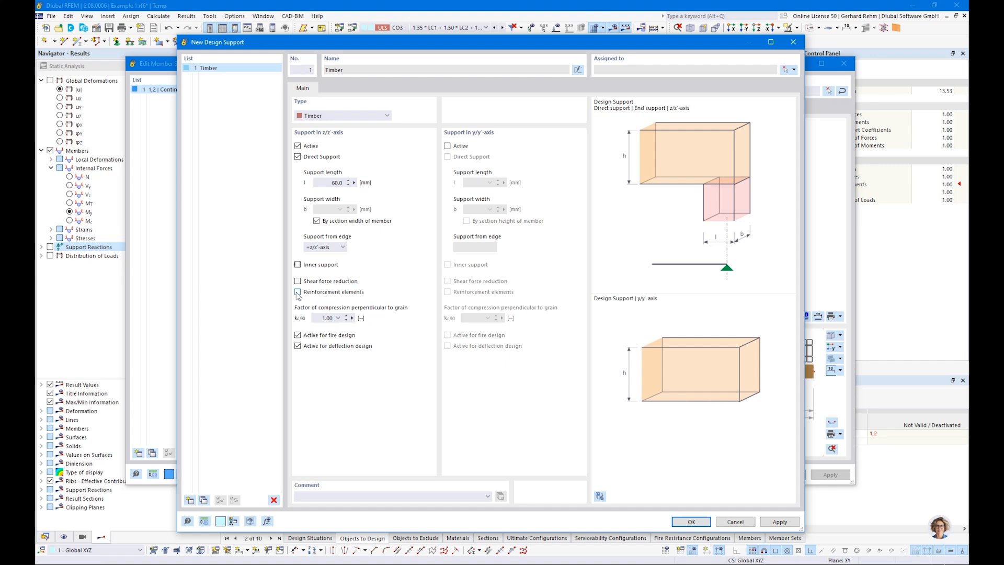
# Set kc,90 to 1.50 for softwood discrete supports and confirm the Timber design support
pyautogui.doubleClick(327, 318)
pyautogui.click(338, 318)
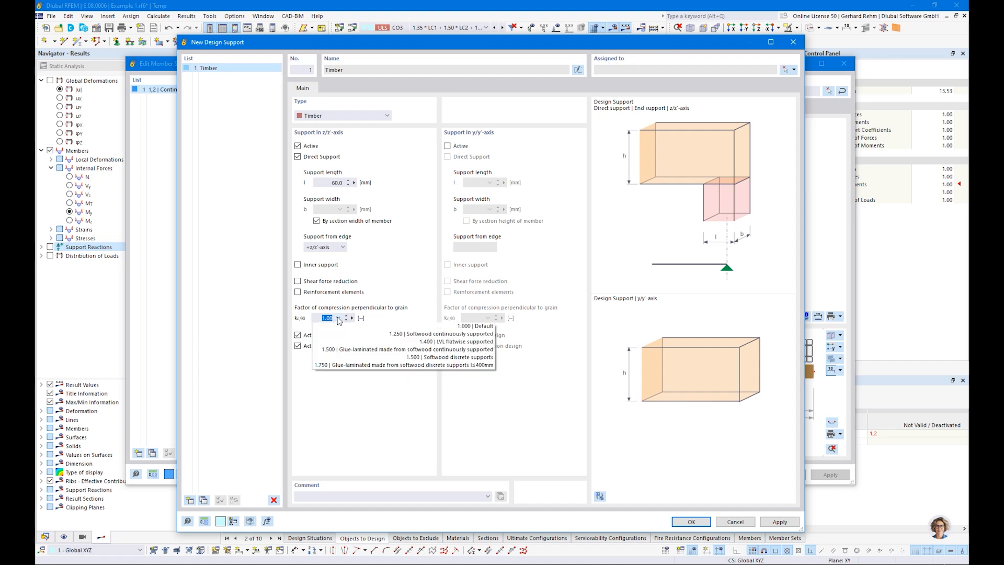
pyautogui.click(444, 358)
pyautogui.moveTo(321, 318); pyautogui.dragTo(354, 318)
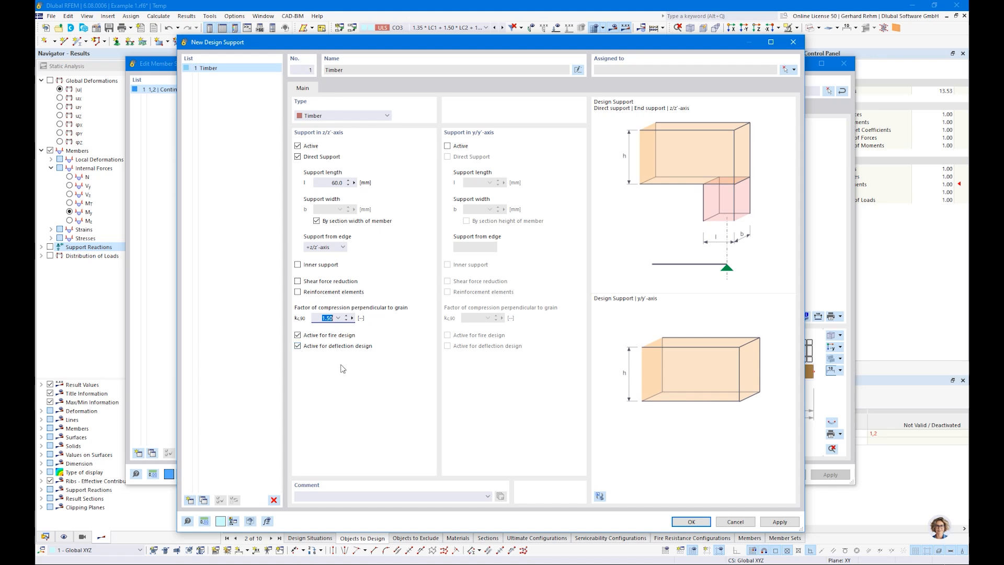
pyautogui.click(686, 523)
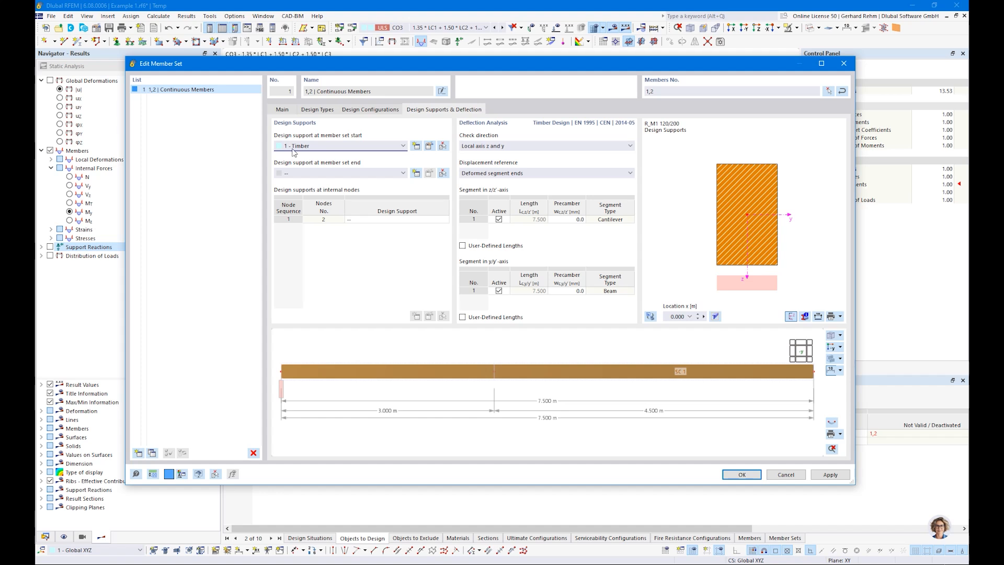
# Assign design support 1 - Timber to the member set end
pyautogui.click(294, 175)
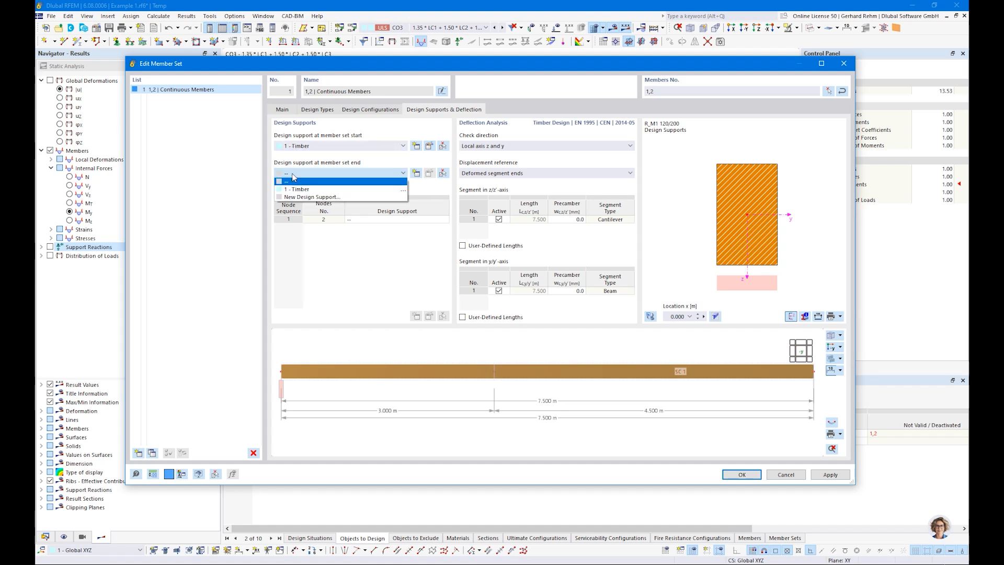
pyautogui.click(281, 400)
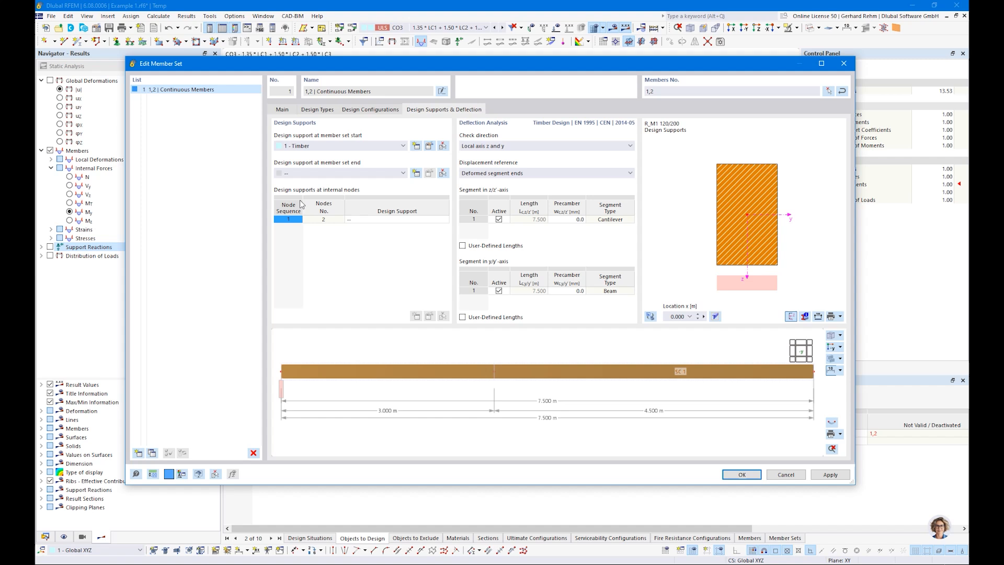
pyautogui.click(302, 174)
pyautogui.click(299, 190)
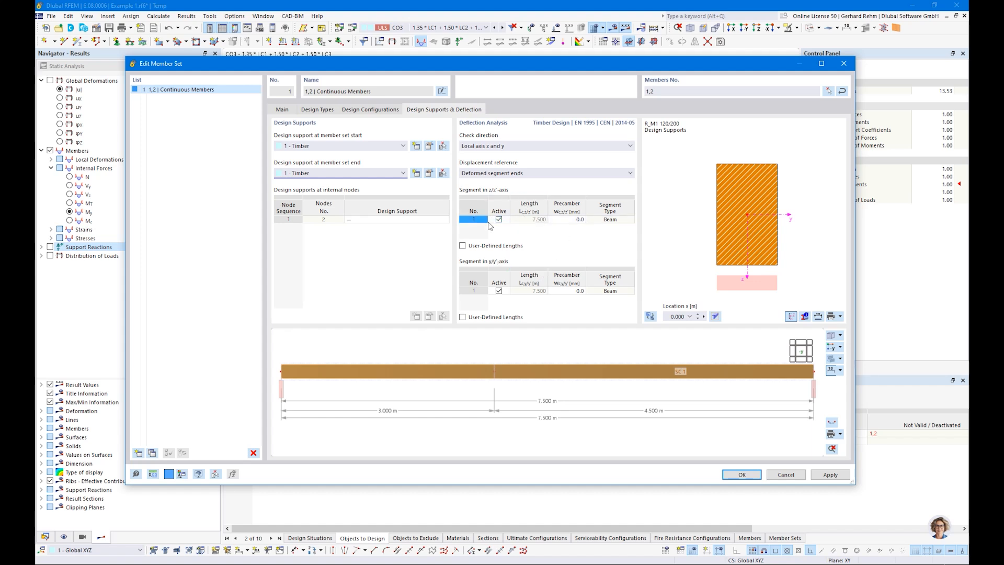
# Start a new design support for internal node 2 and select its support length value
pyautogui.click(369, 220)
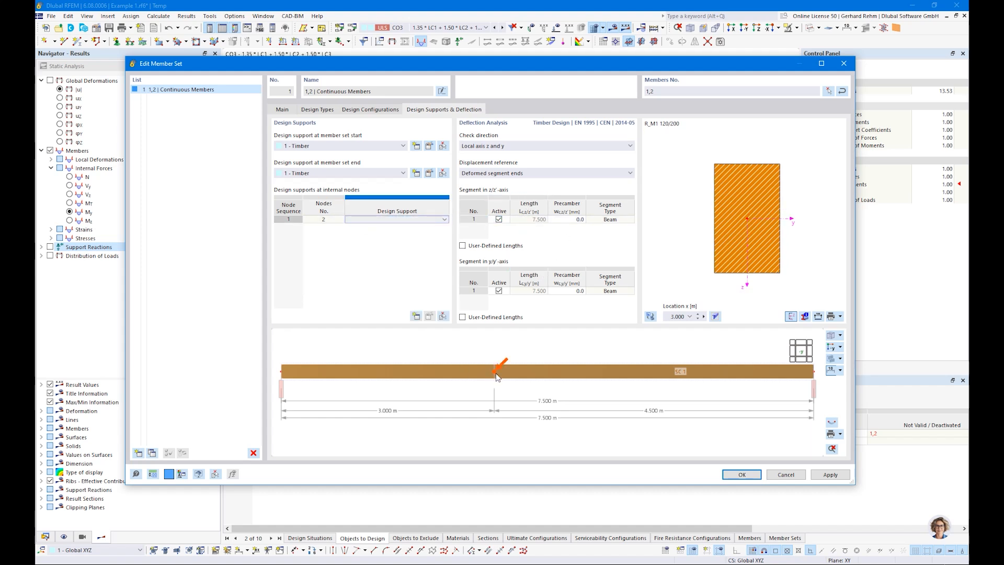
pyautogui.click(367, 221)
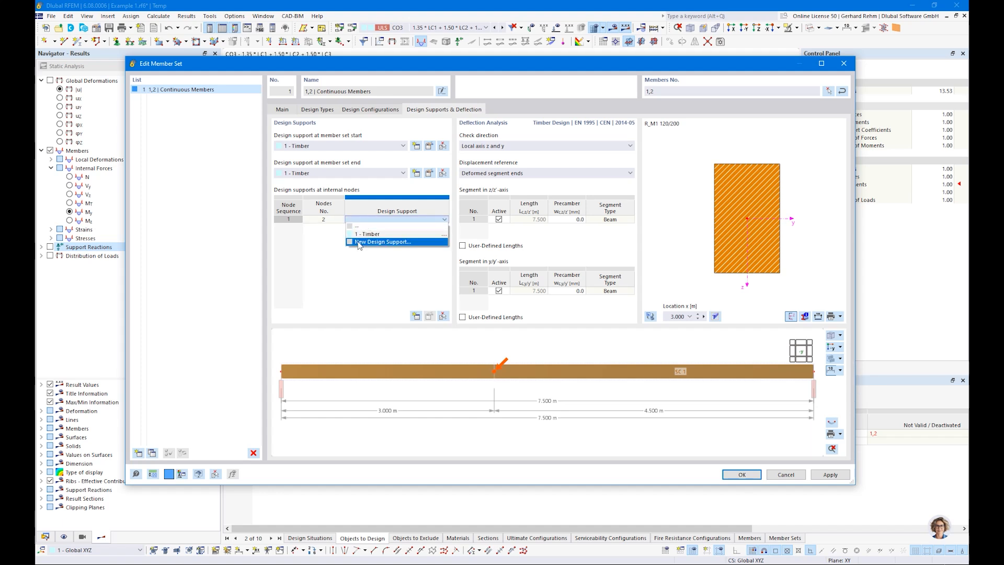
pyautogui.click(360, 242)
pyautogui.doubleClick(330, 183)
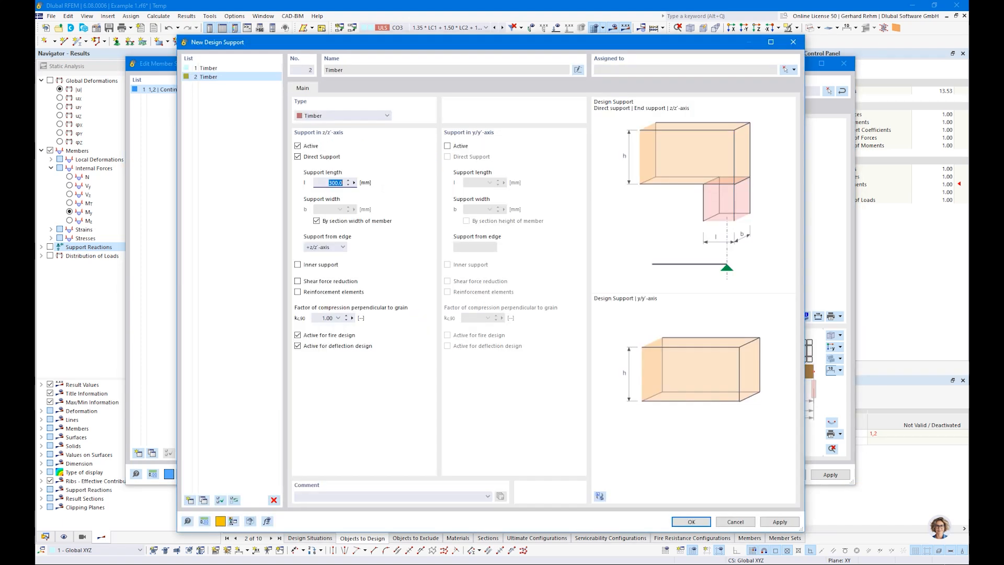
# Define node 2's design support as a 140 mm inner support with kc,90 1.50 softwood discrete
pyautogui.write('140')
pyautogui.click(299, 265)
pyautogui.click(338, 318)
pyautogui.click(340, 357)
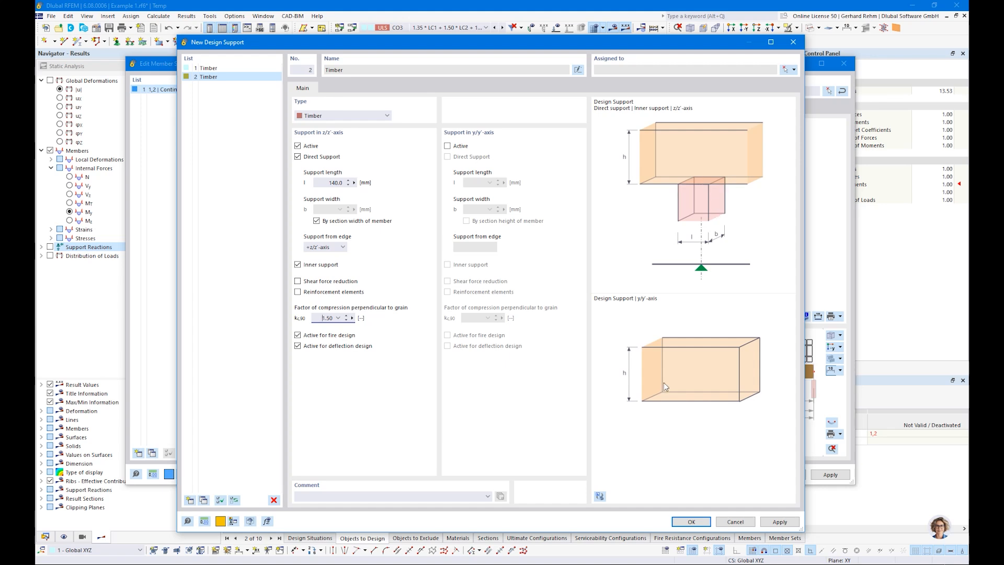
pyautogui.click(691, 519)
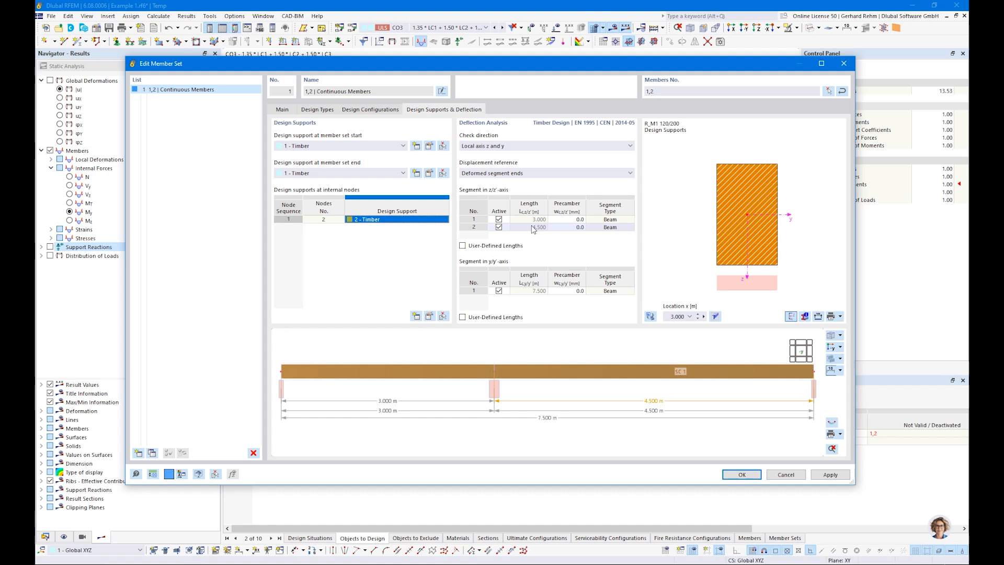
# Set the deflection check direction to local axis z only and close the member set settings
pyautogui.click(494, 145)
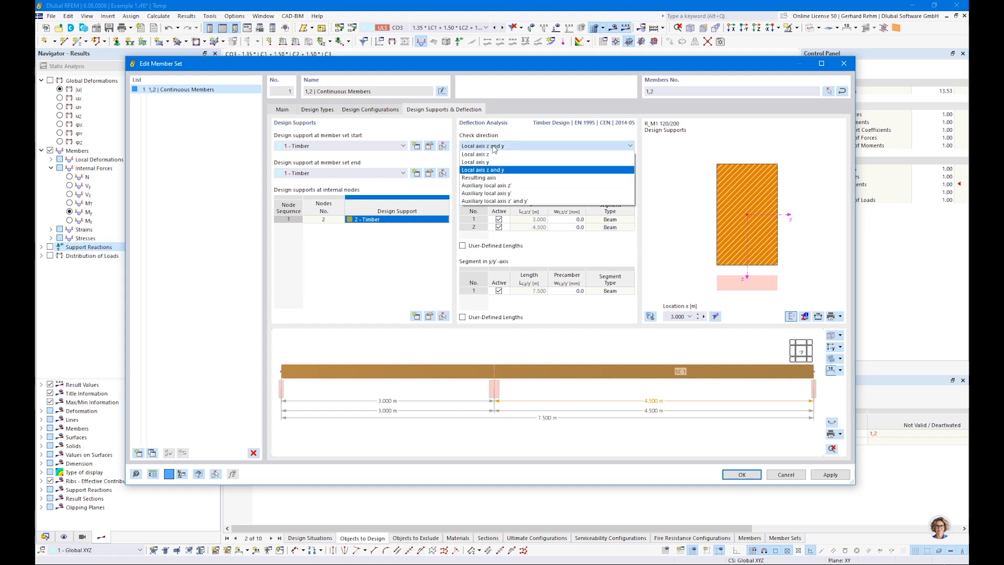
pyautogui.click(486, 156)
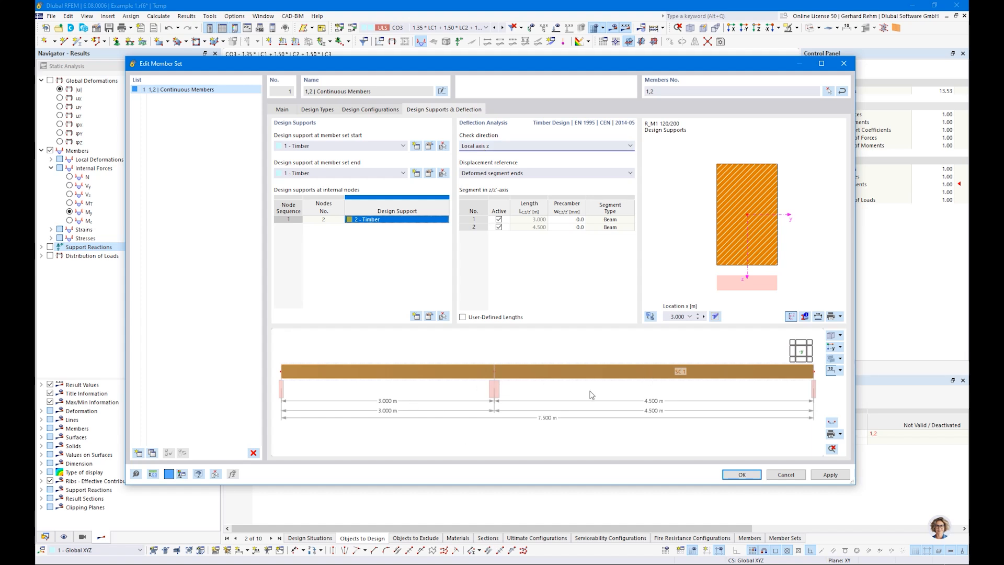
pyautogui.click(483, 147)
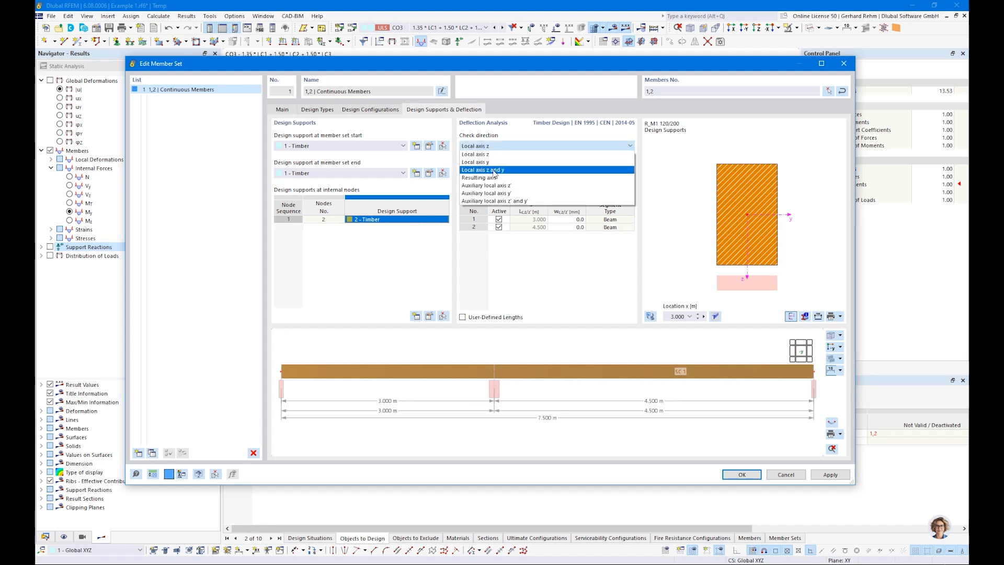
pyautogui.click(497, 155)
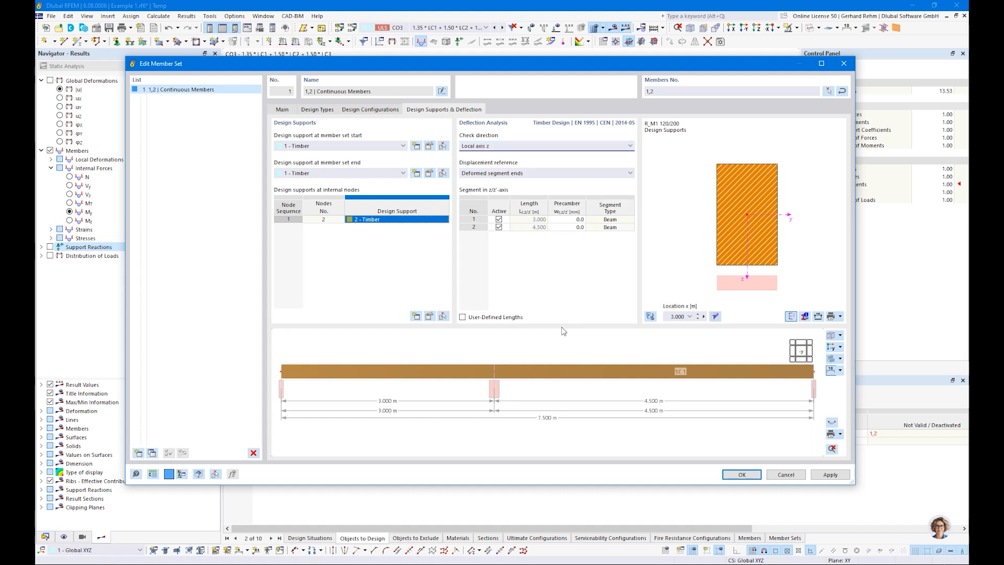
pyautogui.click(731, 477)
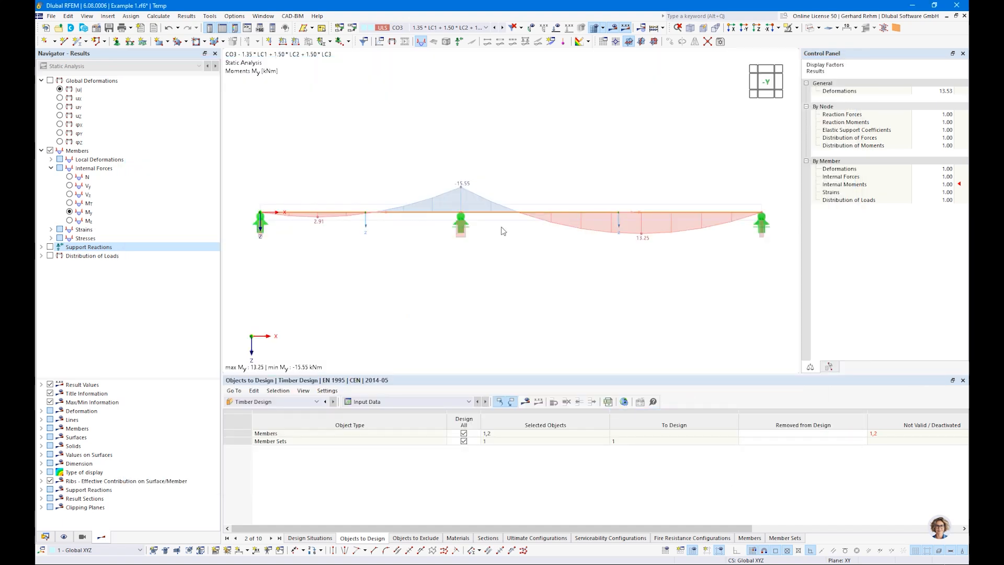
# Exclude individual members, design only member sets, and run the timber design (max ratio 1.605)
pyautogui.click(262, 402)
pyautogui.click(261, 404)
pyautogui.click(878, 434)
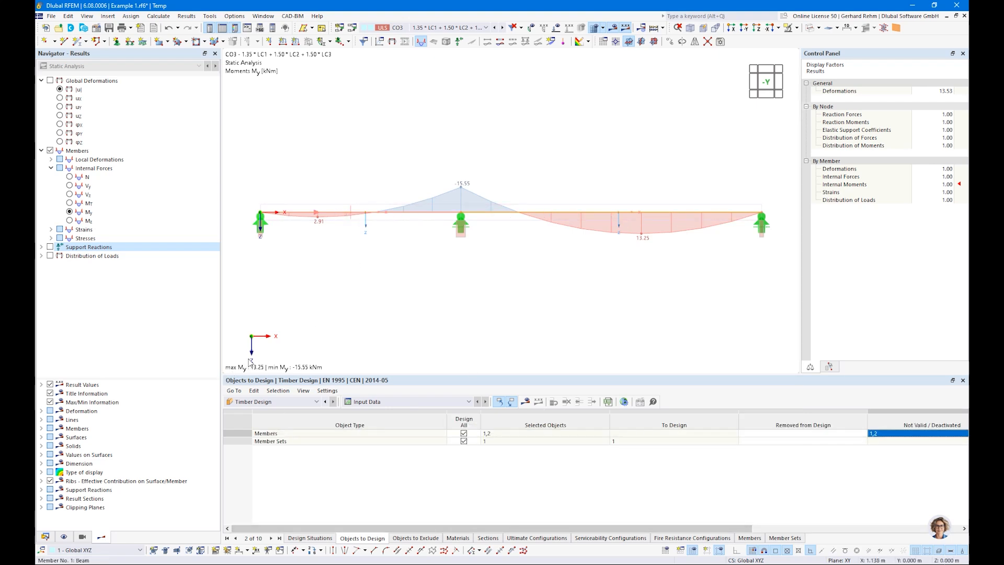
pyautogui.press('Escape')
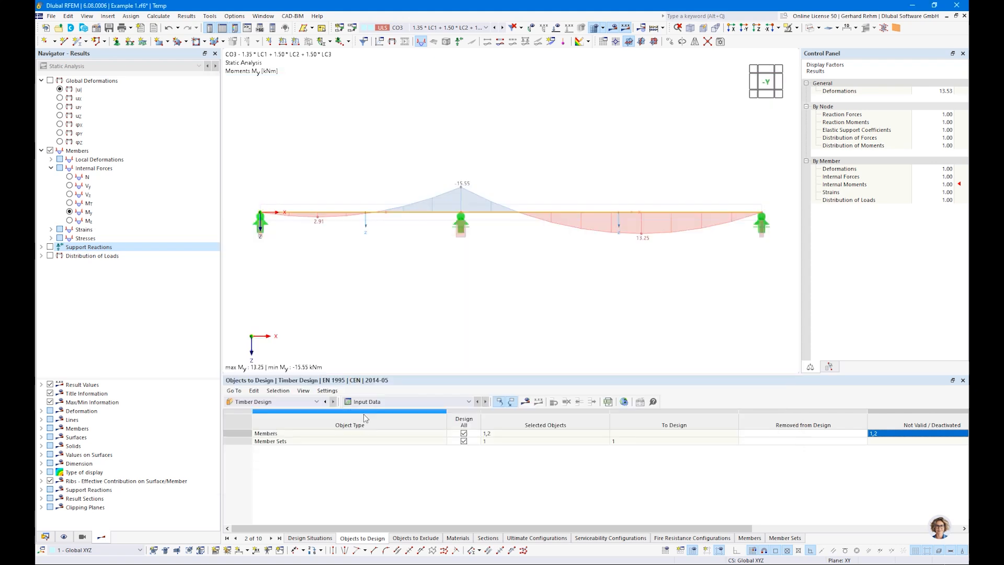
pyautogui.click(464, 435)
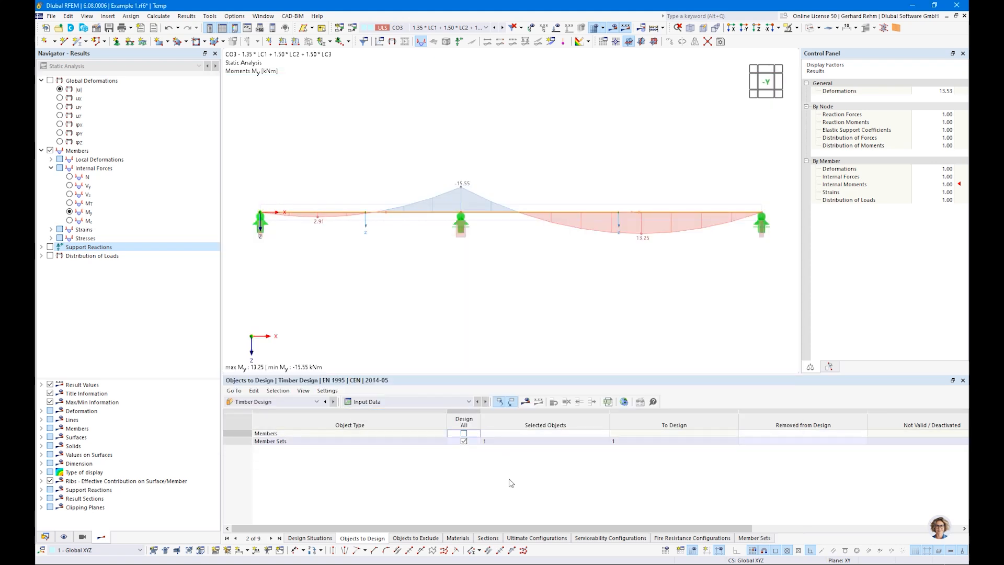
pyautogui.click(418, 443)
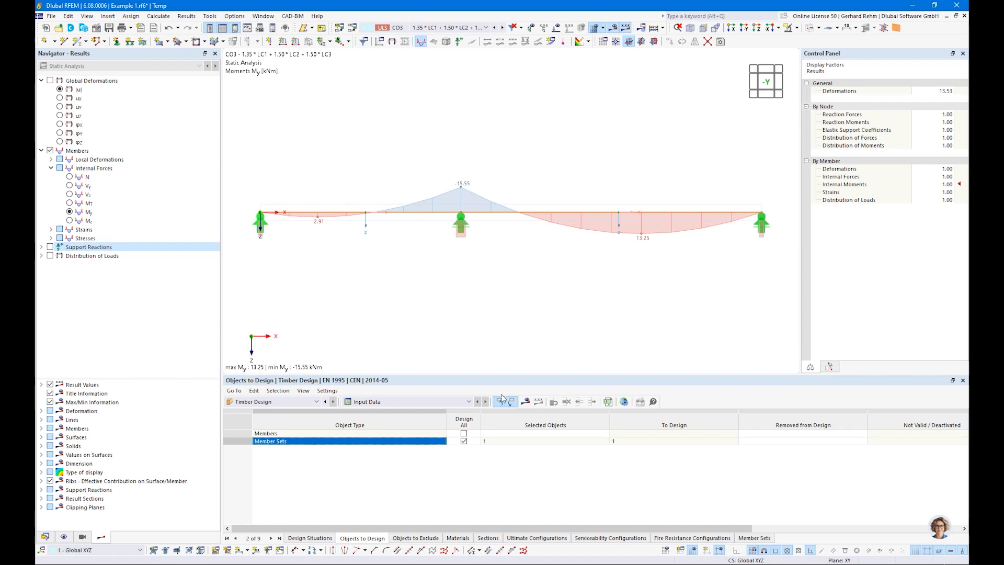
pyautogui.click(524, 407)
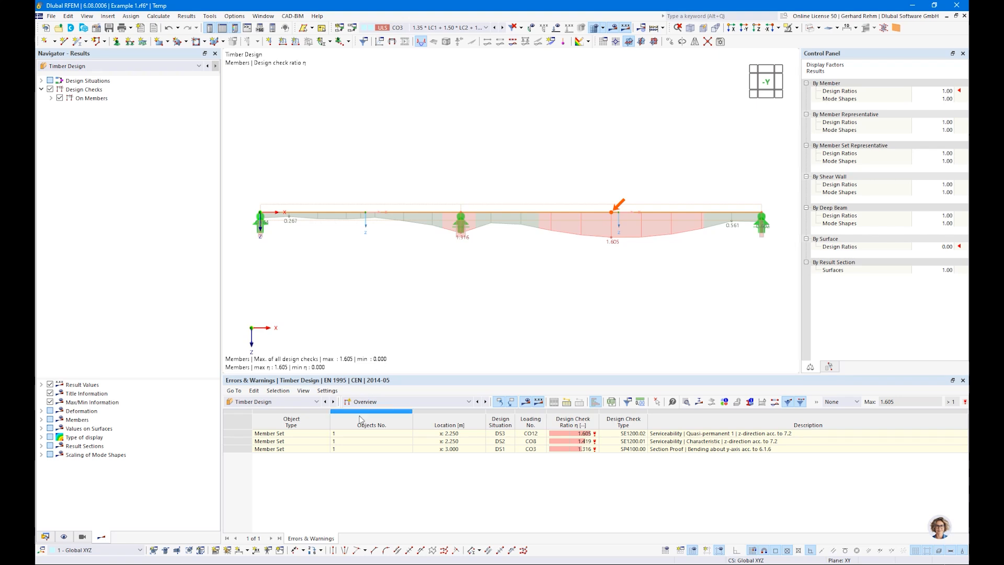
# Locate the bending and serviceability error rows on the beam, then list Design Ratios on Members
pyautogui.click(368, 402)
pyautogui.click(369, 405)
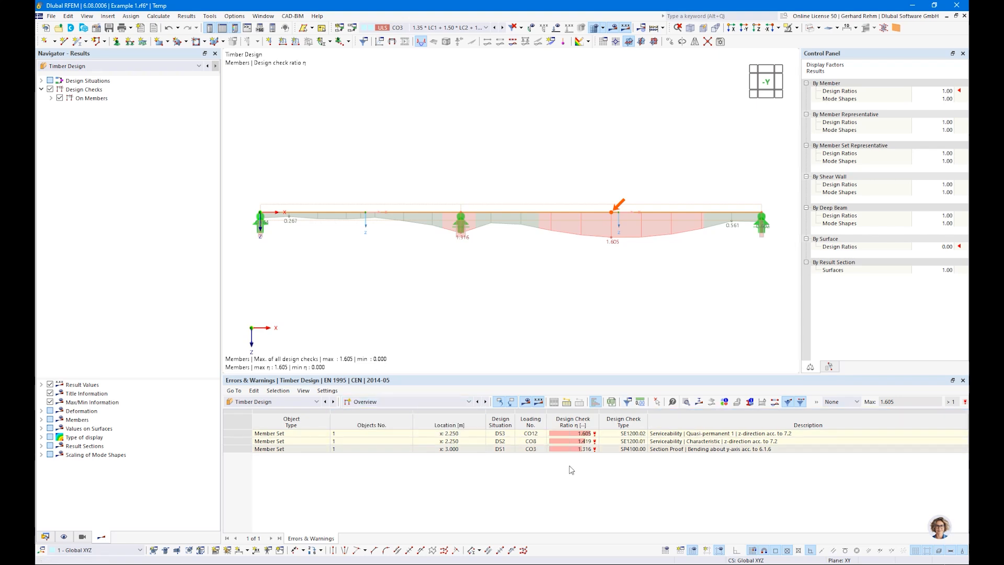
pyautogui.click(663, 450)
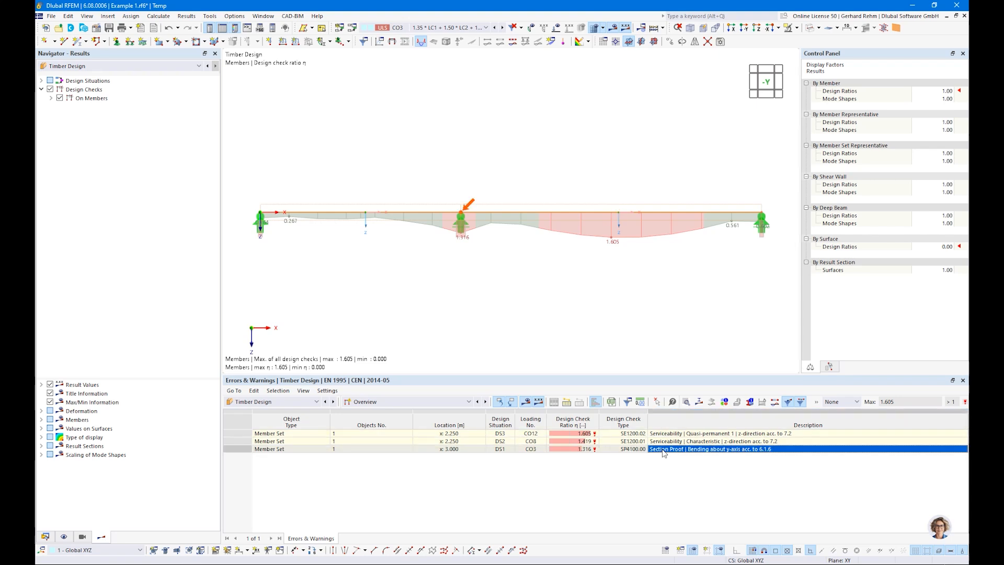
pyautogui.click(662, 442)
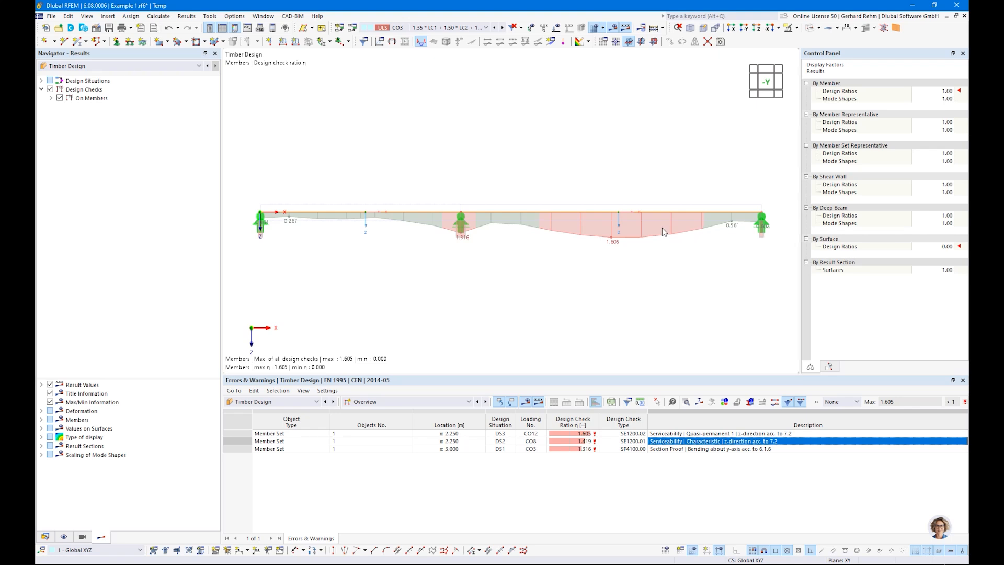
pyautogui.scroll(1, 341, 222)
pyautogui.scroll(-1, 341, 223)
pyautogui.click(468, 402)
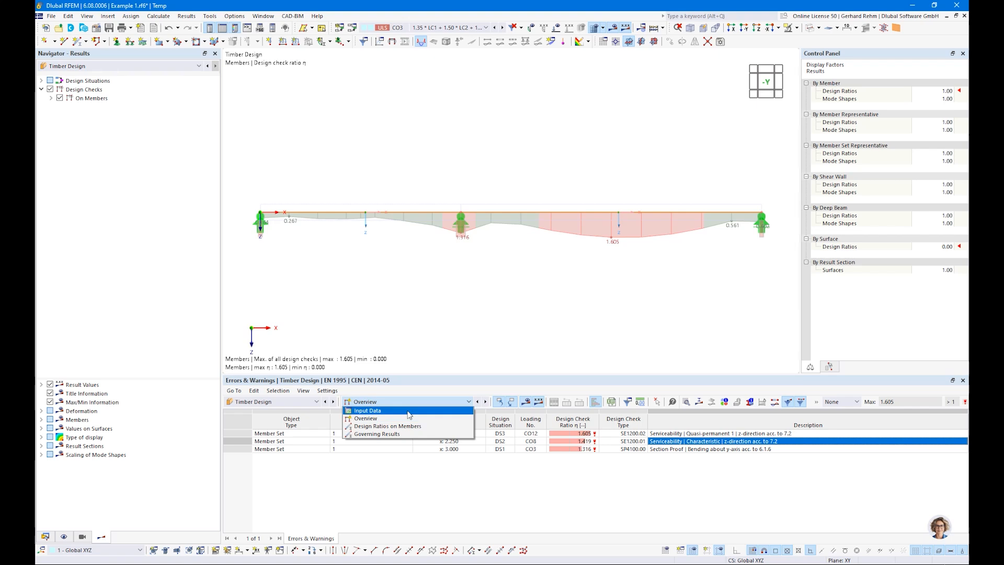
pyautogui.click(382, 427)
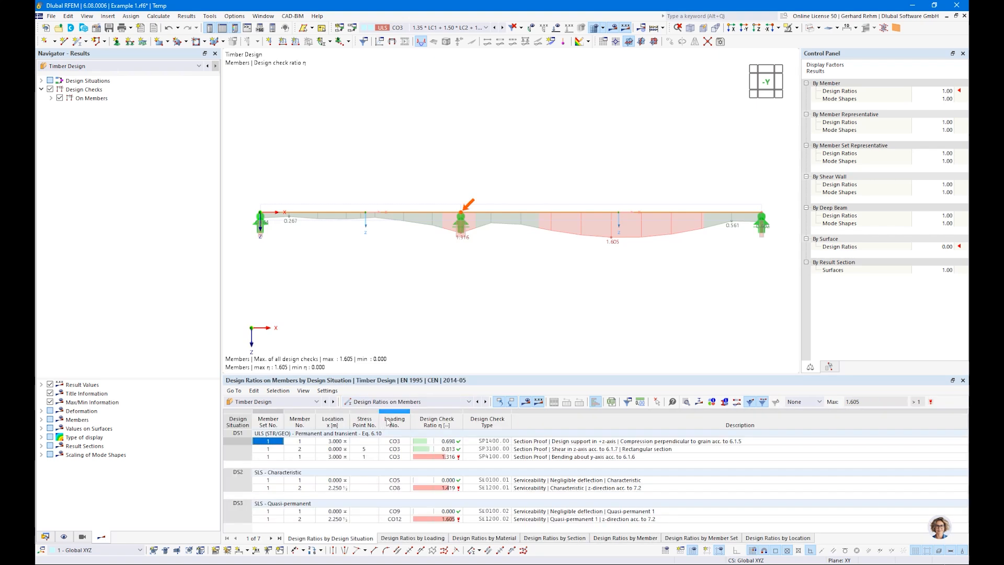
# Enlarge the results table and filter it to show only ratios above 0
pyautogui.moveTo(650, 375)
pyautogui.mouseDown()
pyautogui.moveTo(650, 339)
pyautogui.moveTo(650, 357)
pyautogui.mouseUp()
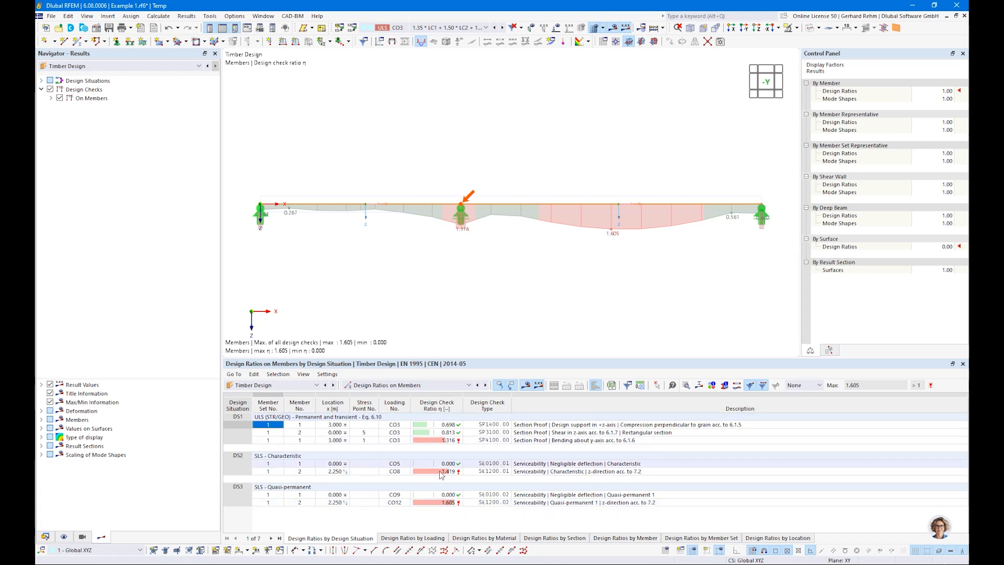
pyautogui.click(803, 385)
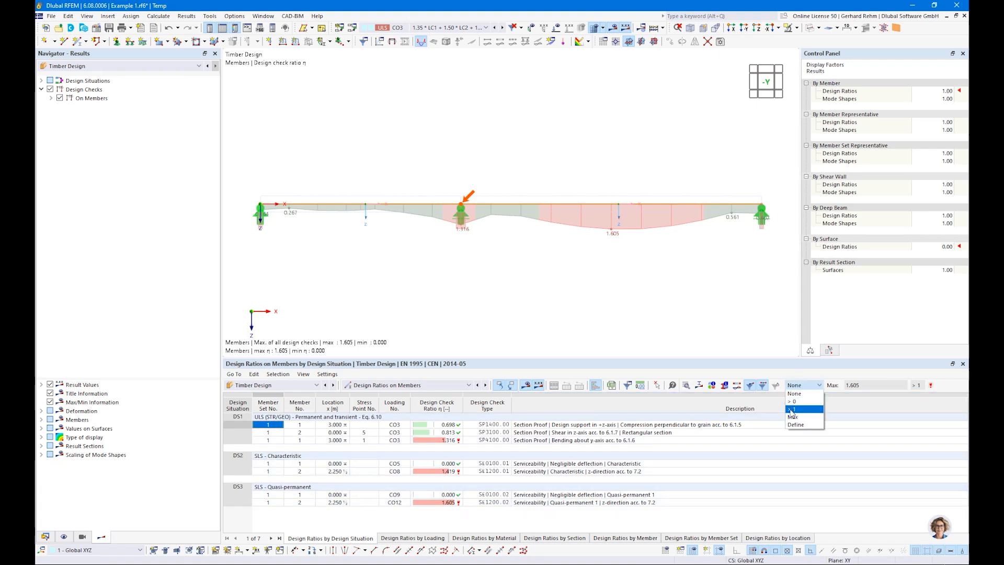
pyautogui.click(795, 401)
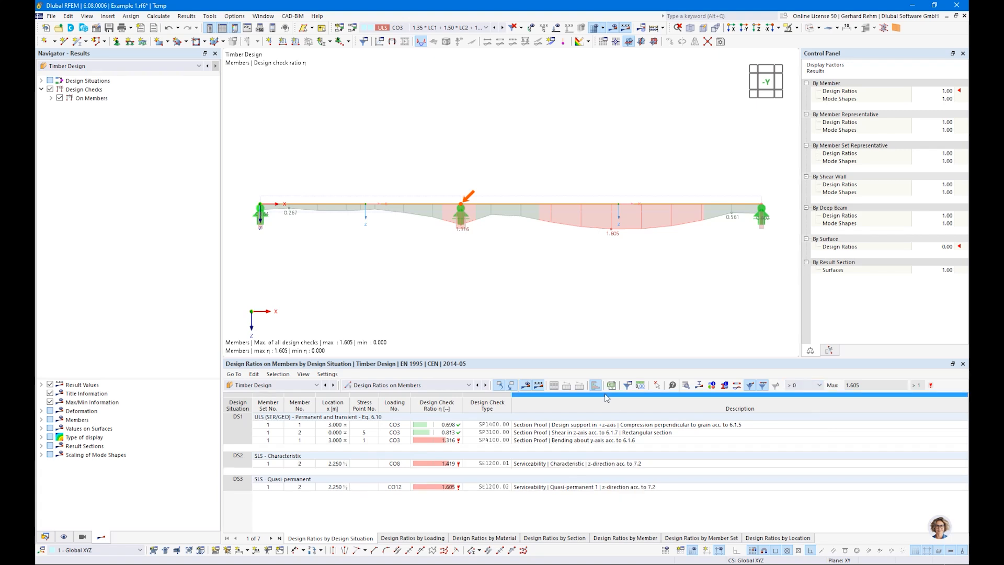
pyautogui.moveTo(551, 361); pyautogui.dragTo(477, 384)
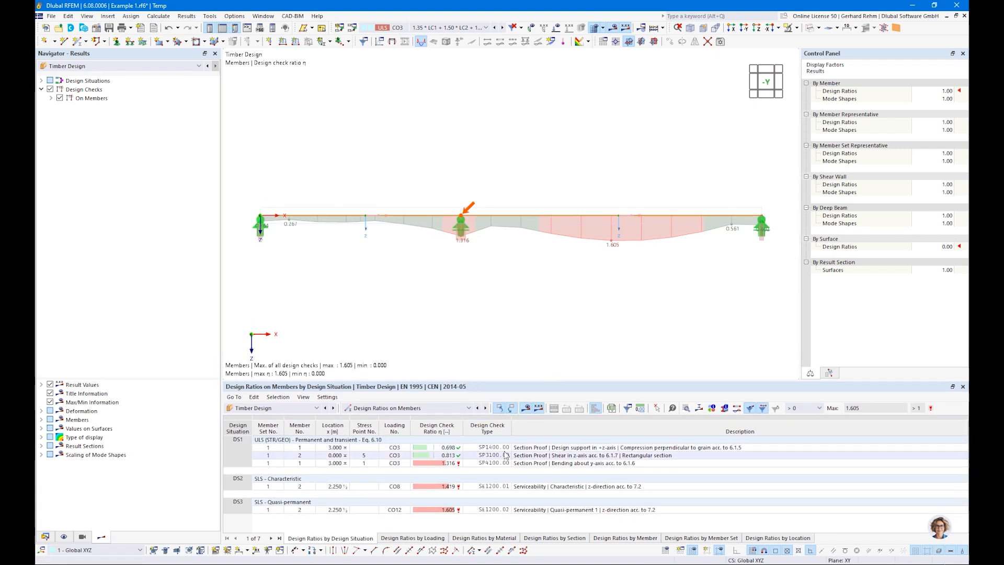
# Review the DS1 support compression 0.698, shear 0.813 and bending 1.316 checks on the beam
pyautogui.click(531, 449)
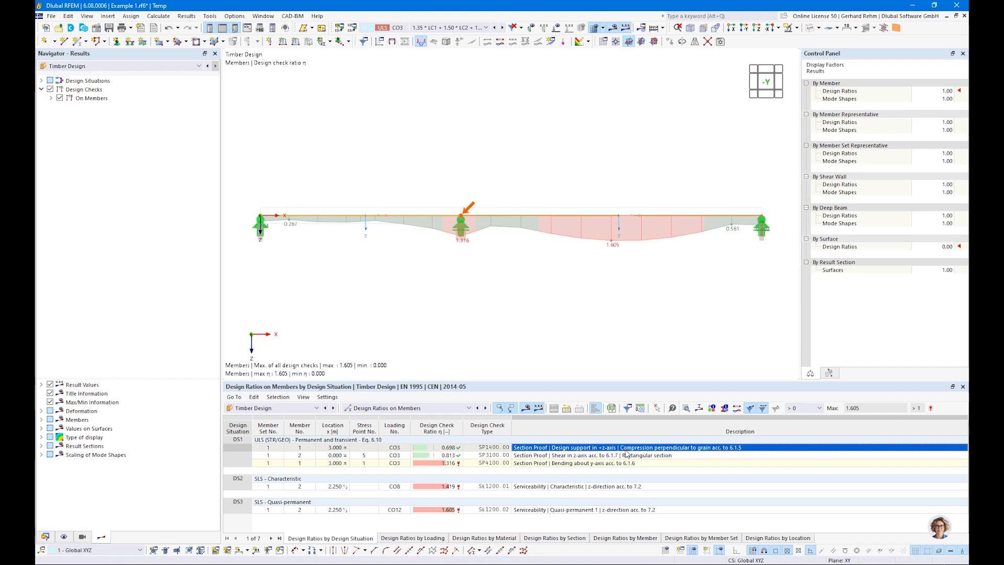
pyautogui.click(581, 456)
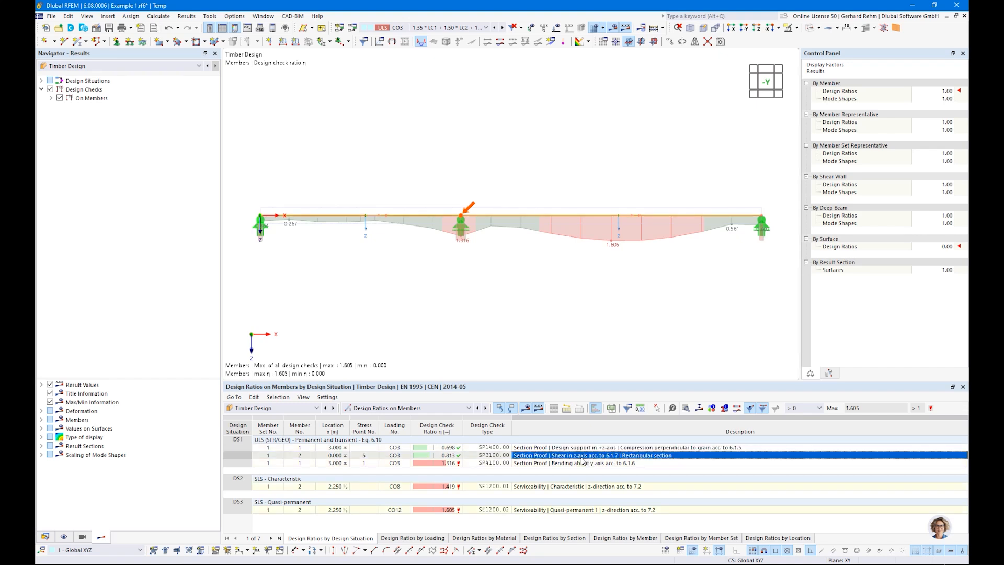
pyautogui.click(548, 465)
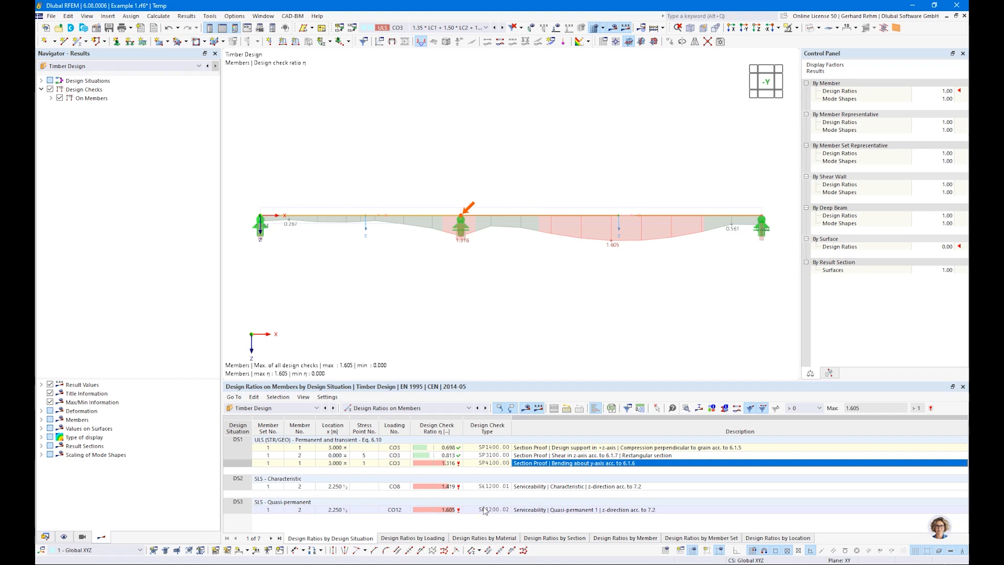
# Expand the Ratio Envelope options and toggle ULS and SLS checks in the ratio diagram
pyautogui.click(51, 99)
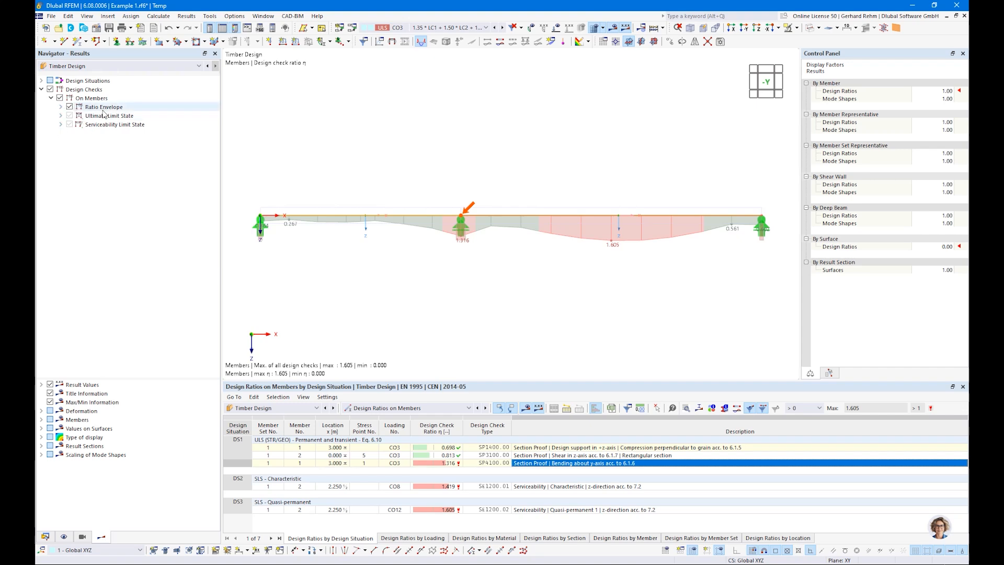
pyautogui.click(61, 106)
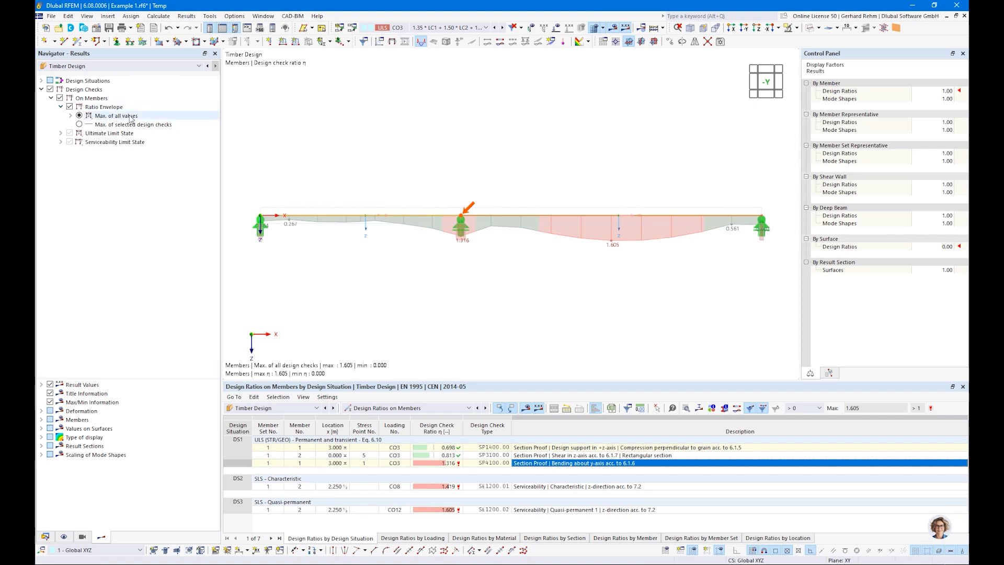
pyautogui.click(79, 124)
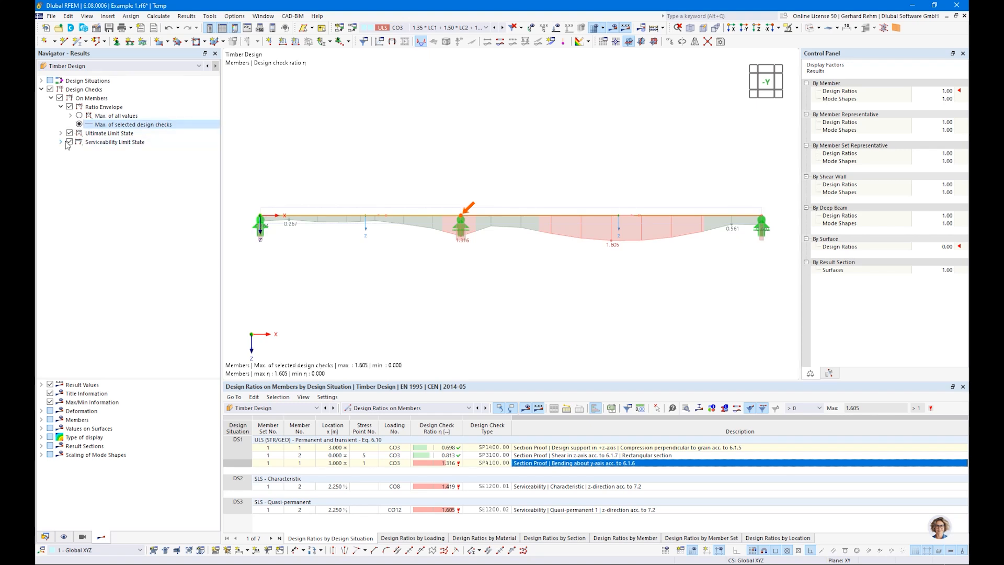
pyautogui.click(70, 142)
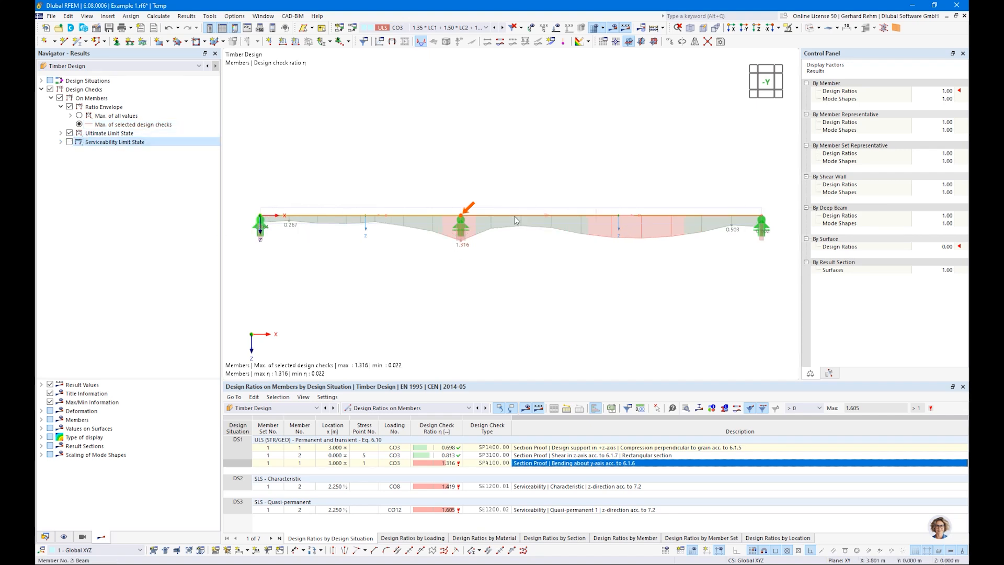
pyautogui.click(69, 133)
pyautogui.click(70, 142)
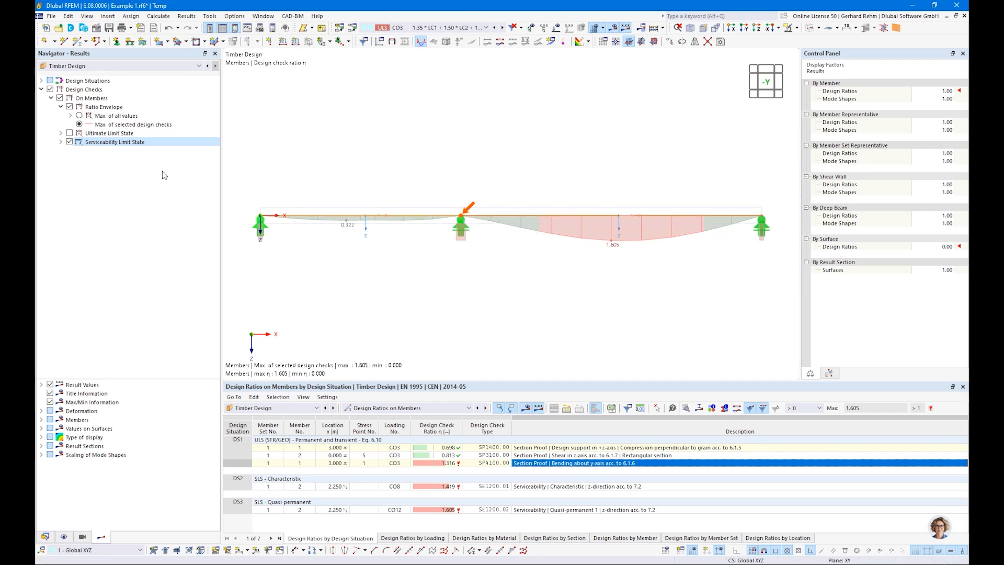
pyautogui.click(69, 134)
pyautogui.click(61, 133)
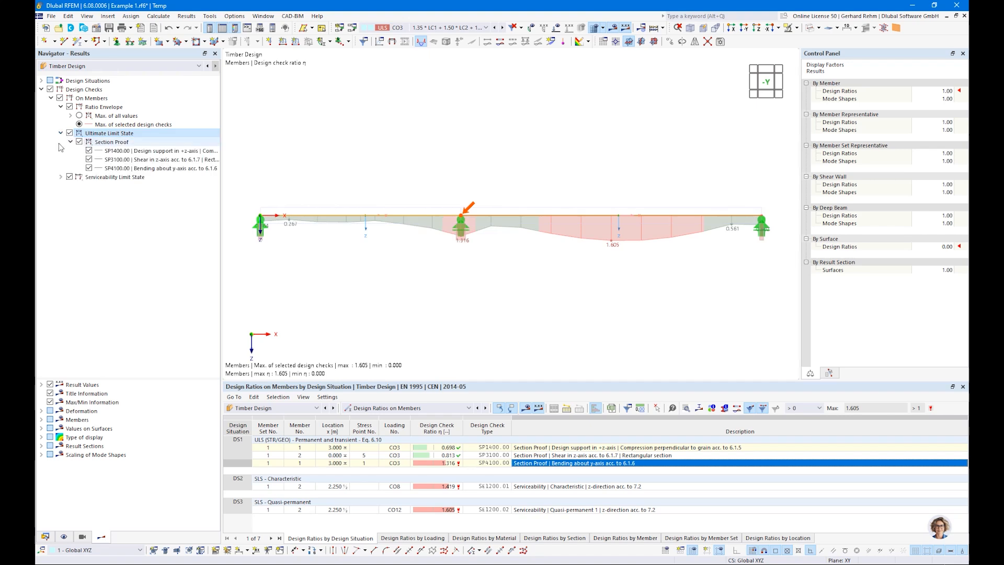
# Toggle the SP1400, SP3100 and SP4100 section proofs, restore all ratios, and open SP4100 bending details (1.316)
pyautogui.click(70, 177)
pyautogui.click(89, 150)
pyautogui.click(89, 160)
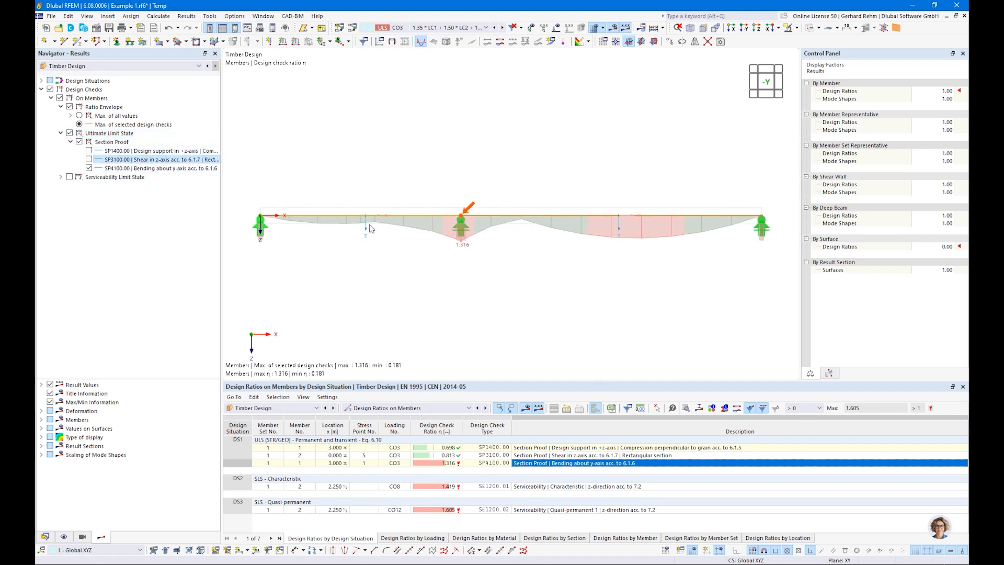
pyautogui.click(89, 168)
pyautogui.click(89, 160)
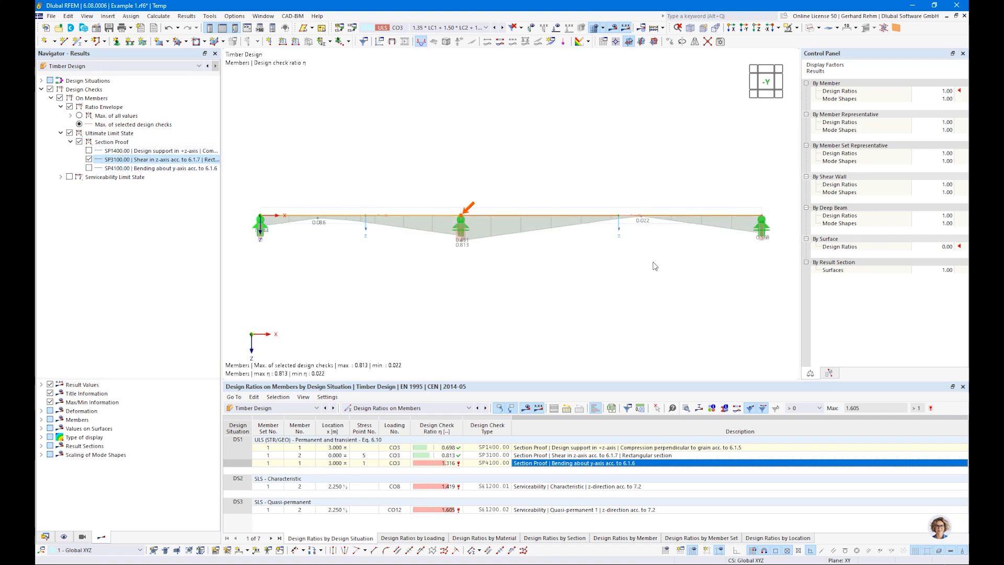
pyautogui.click(89, 160)
pyautogui.click(89, 151)
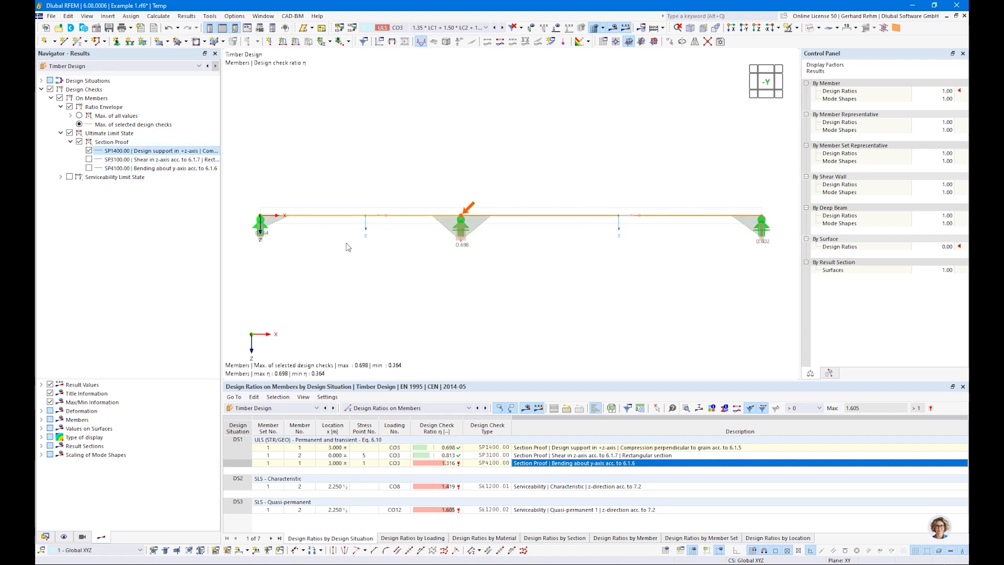
pyautogui.click(89, 150)
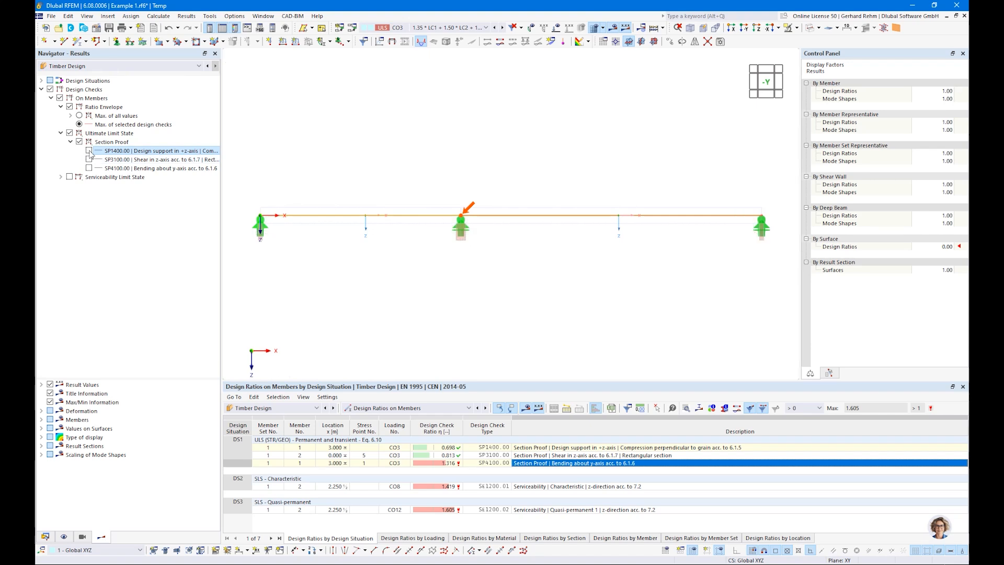
pyautogui.click(78, 116)
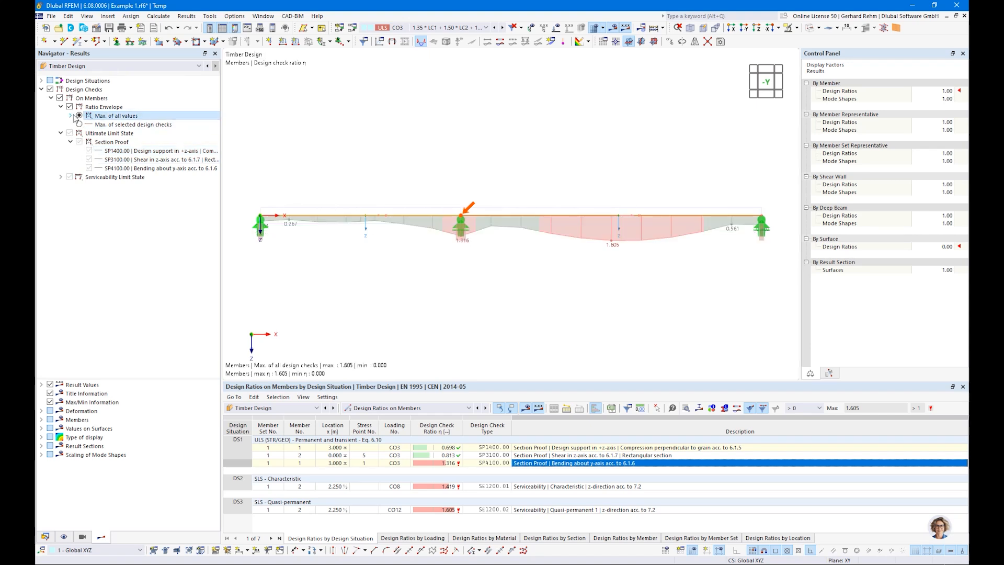
pyautogui.click(60, 107)
pyautogui.click(60, 116)
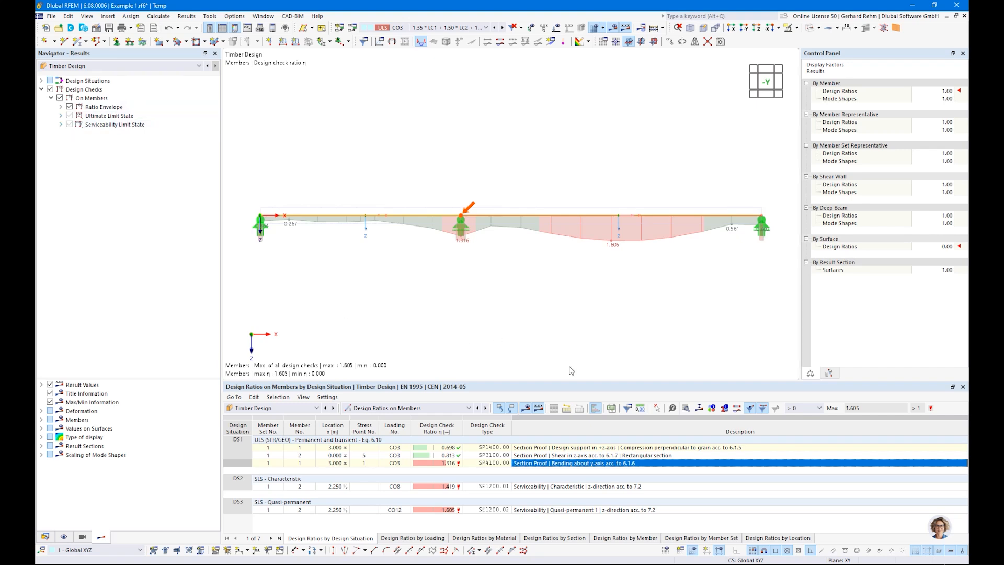
pyautogui.doubleClick(530, 465)
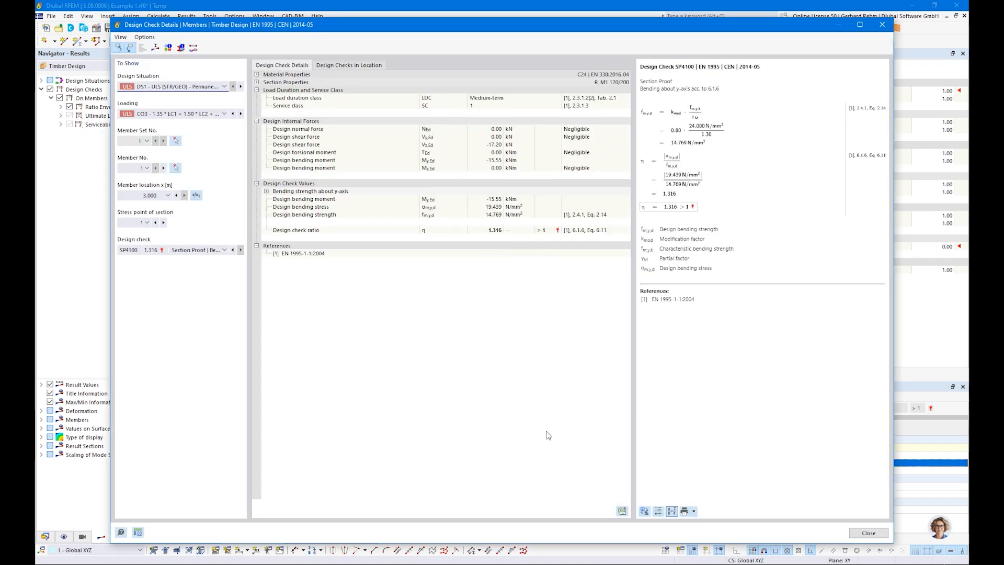
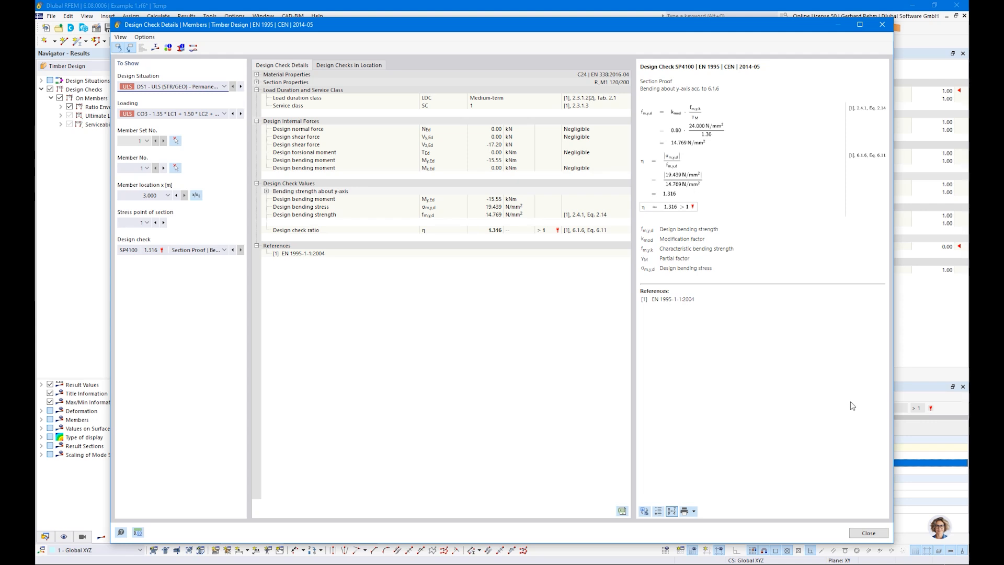
# Close the check details and switch the table to Objects to Design, listing one member set
pyautogui.click(868, 534)
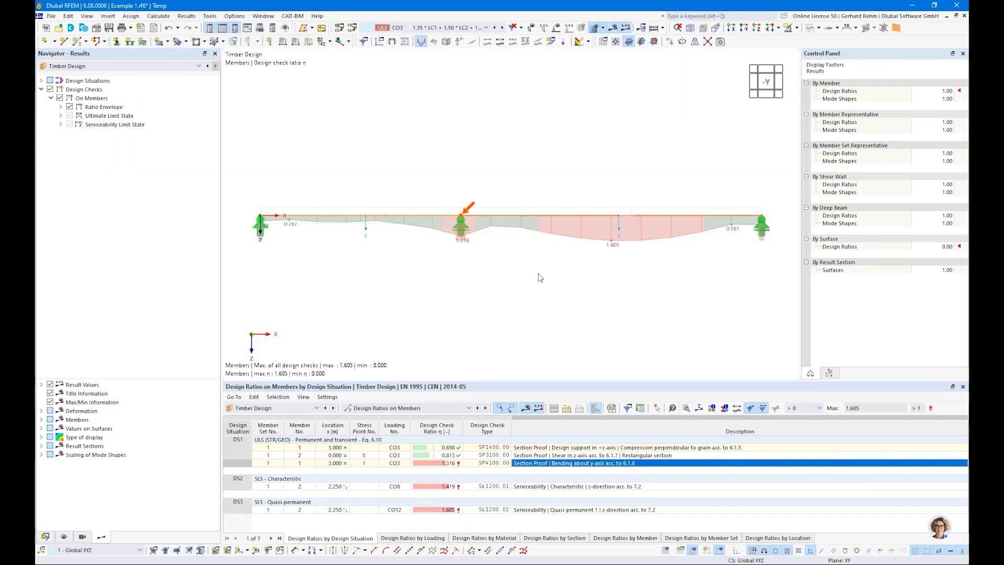
pyautogui.scroll(-1, 540, 278)
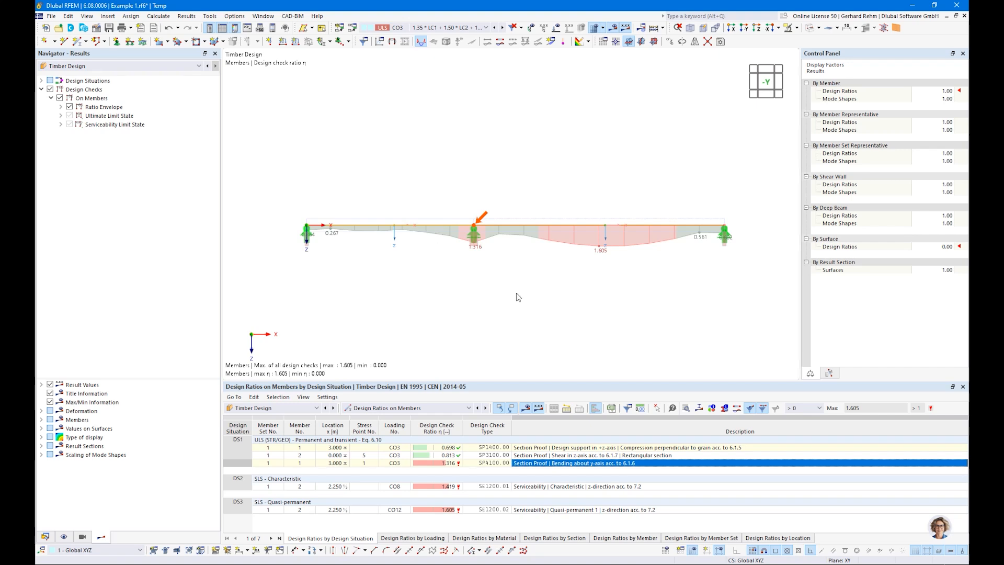
pyautogui.click(364, 408)
pyautogui.click(365, 416)
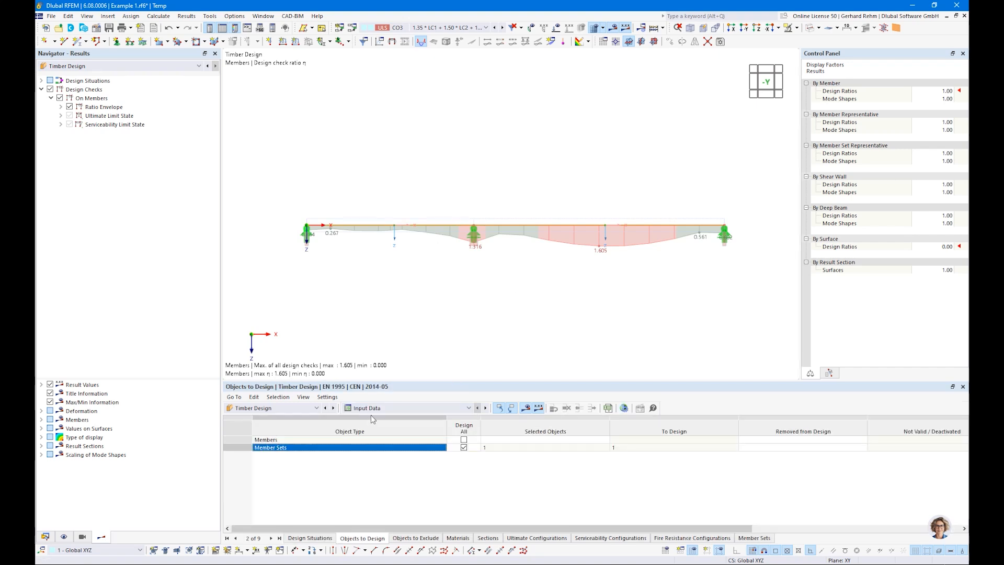
# Show the model data tree and select the R_M1 120/200 cross-section
pyautogui.click(45, 537)
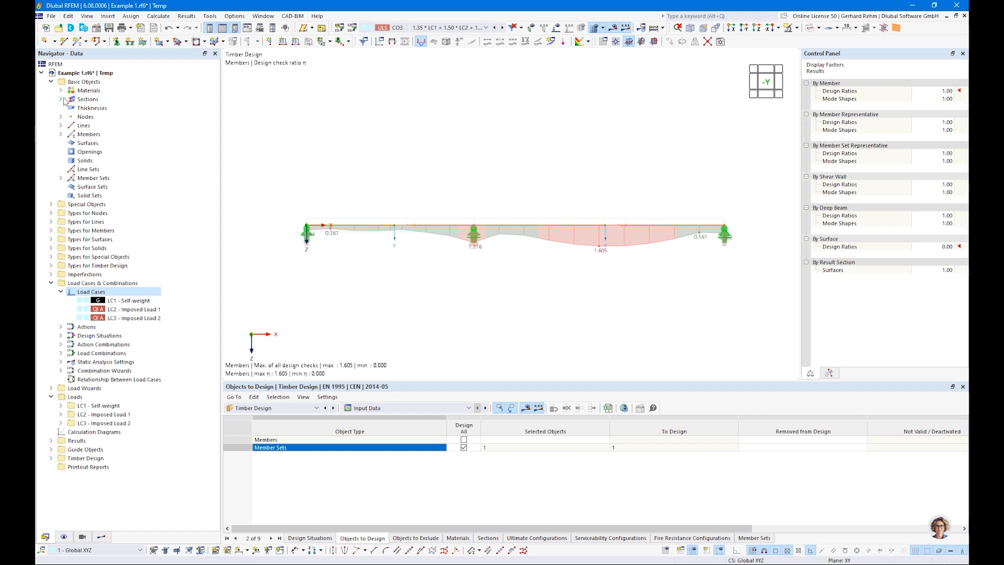
pyautogui.click(61, 99)
pyautogui.click(106, 108)
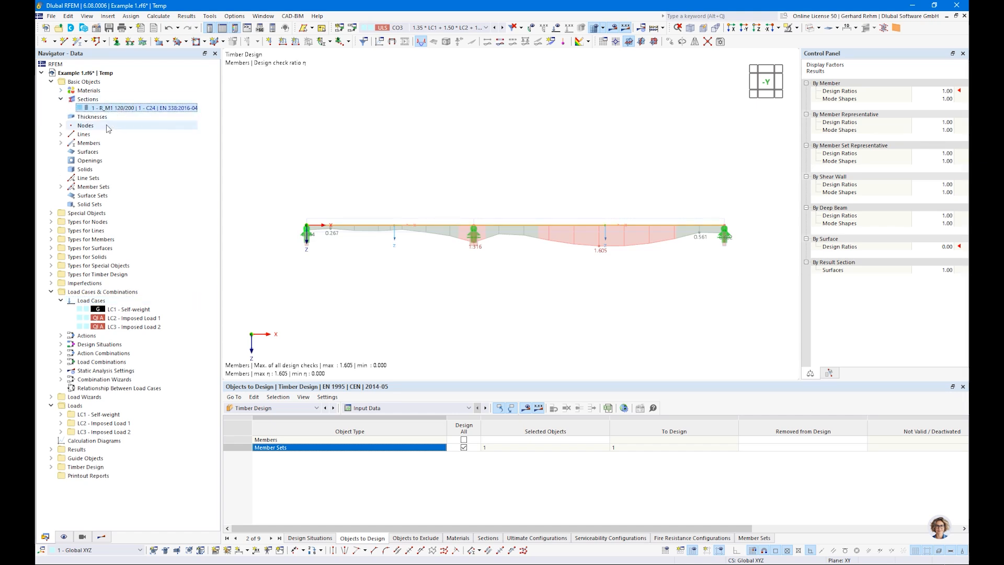
# Show the timber Sections input and list the Use Other Section for Design choices
pyautogui.click(372, 408)
pyautogui.click(368, 417)
pyautogui.click(488, 538)
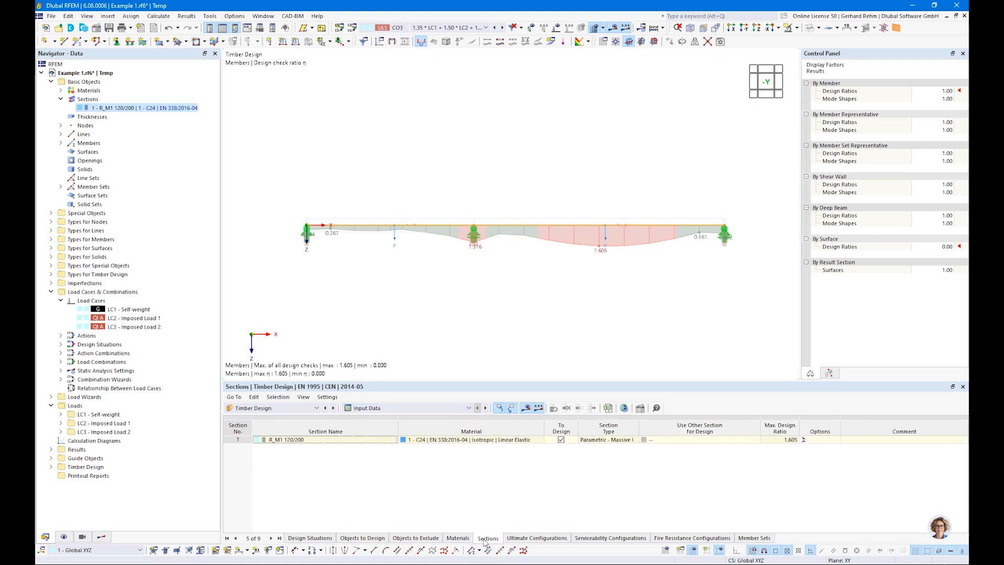
pyautogui.click(728, 439)
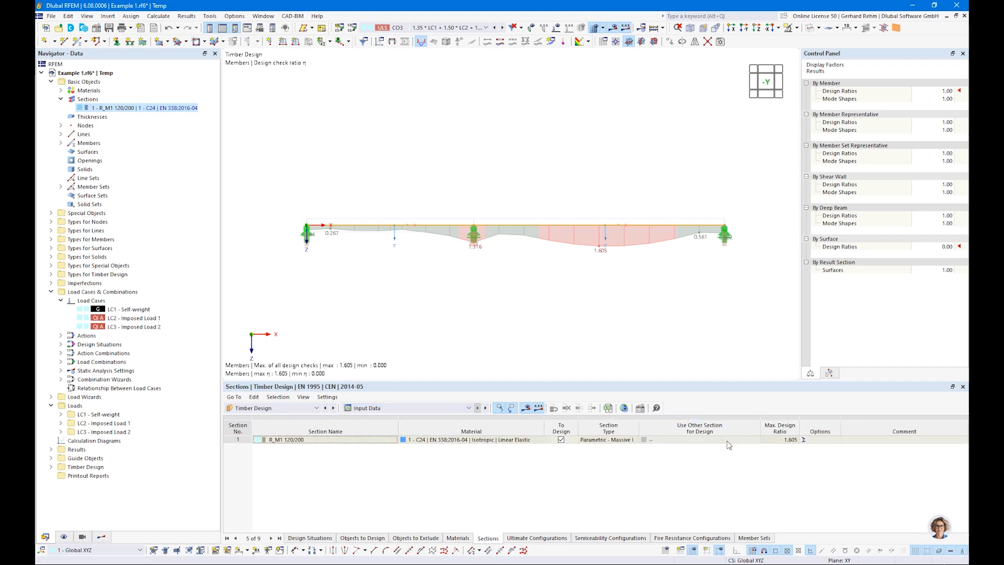
pyautogui.click(749, 440)
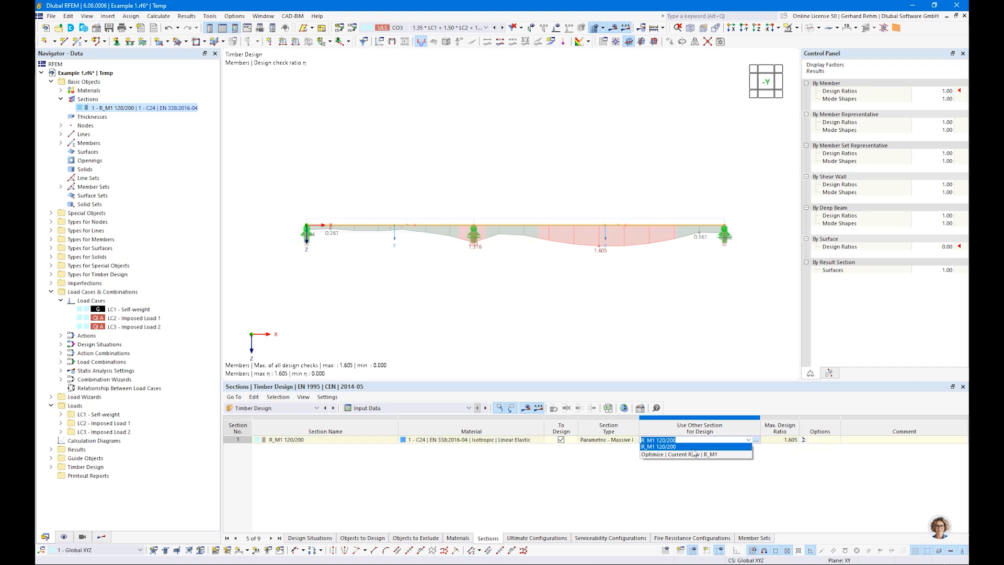
# Optimize the current section's height h from 200 to 300 mm in 200 mm steps
pyautogui.click(652, 455)
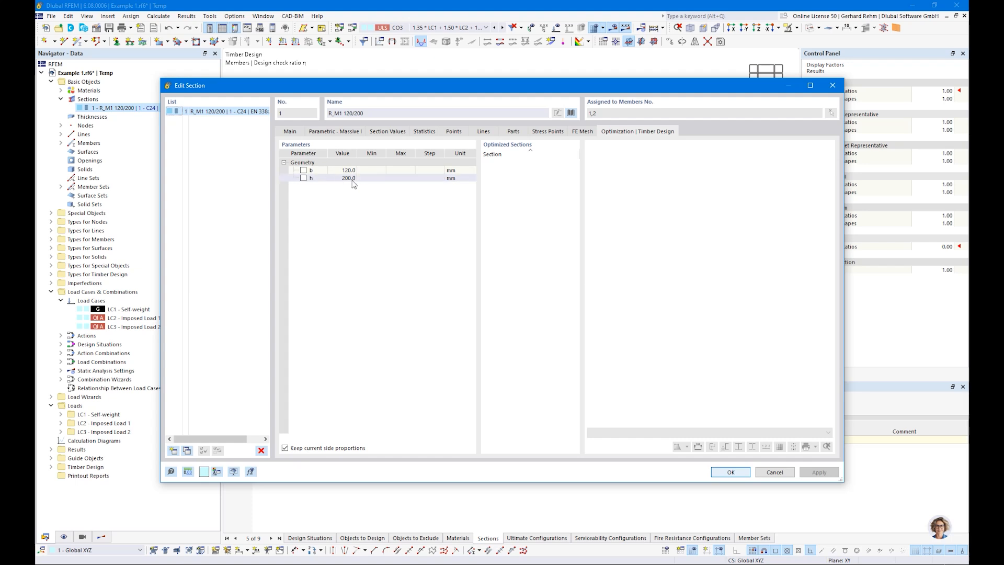
pyautogui.moveTo(306, 94); pyautogui.dragTo(349, 121)
pyautogui.click(307, 213)
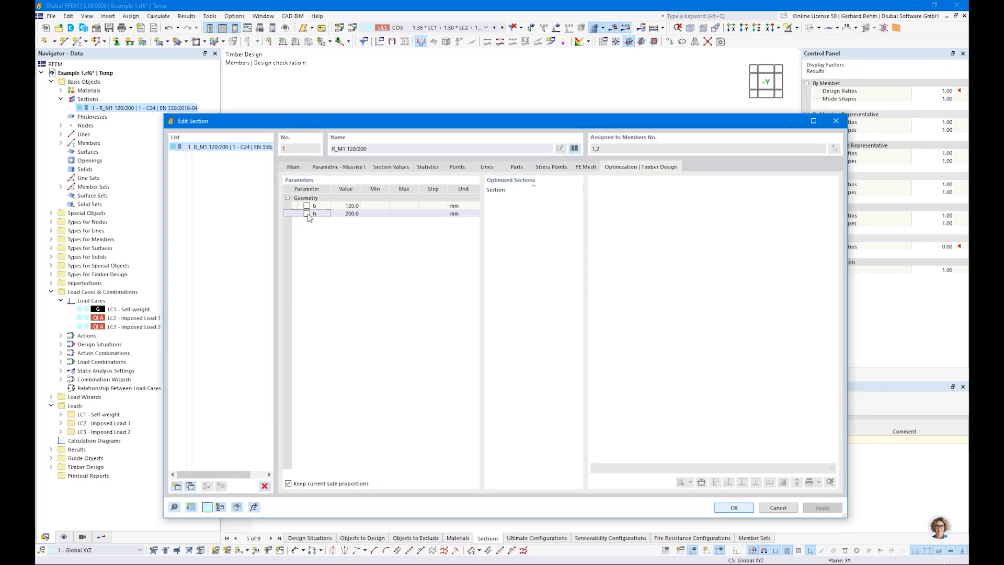
pyautogui.click(307, 213)
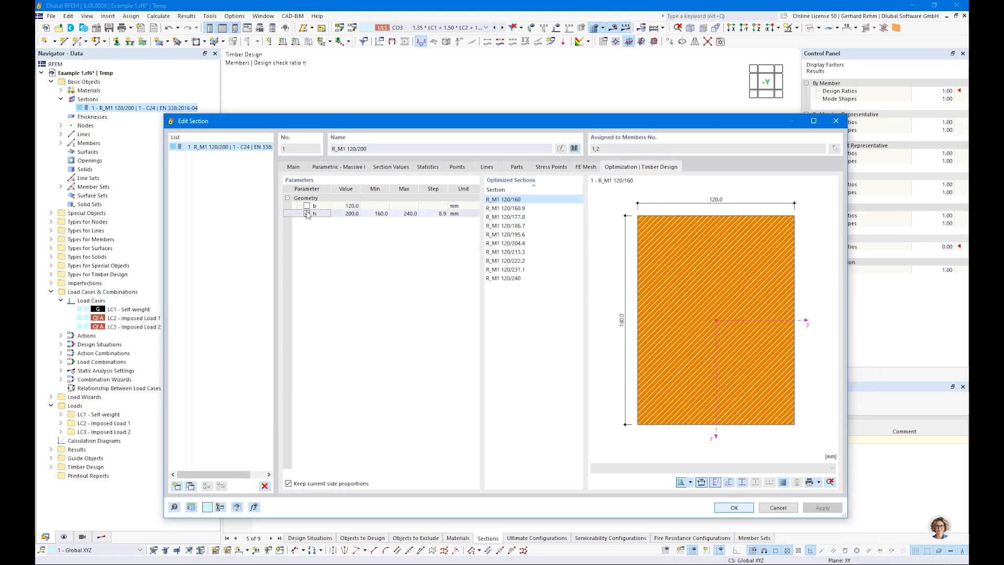
pyautogui.click(307, 214)
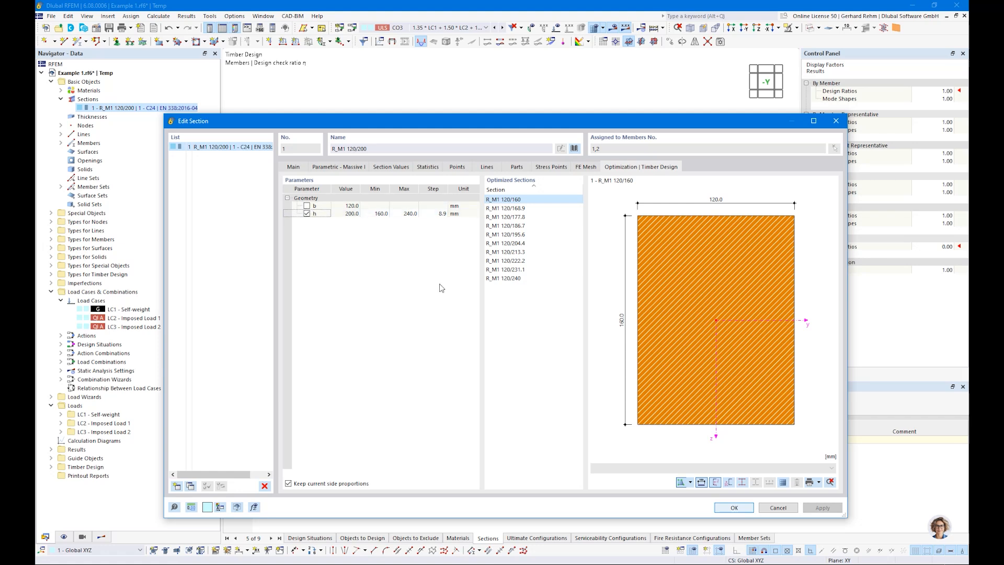
pyautogui.click(373, 213)
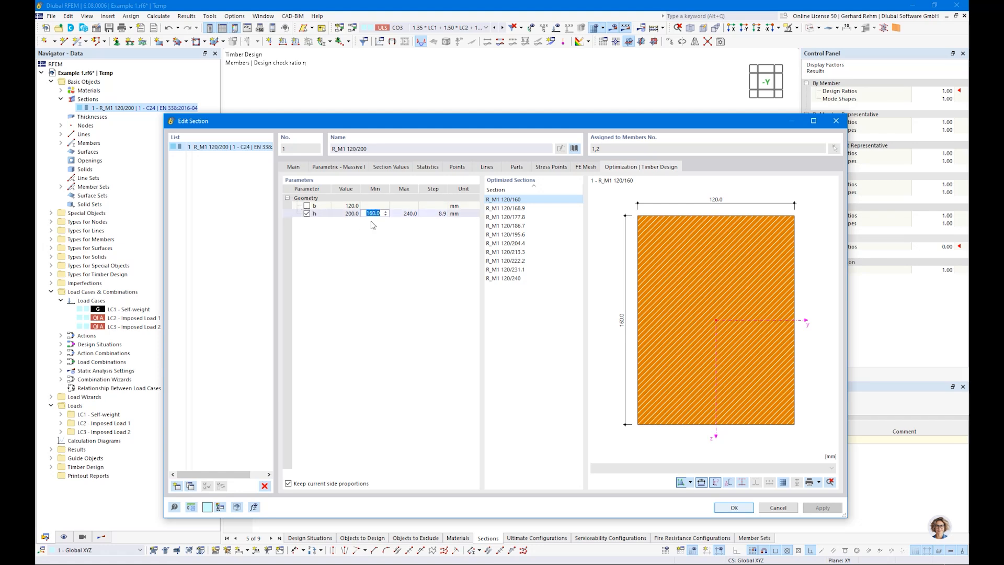
pyautogui.write('200')
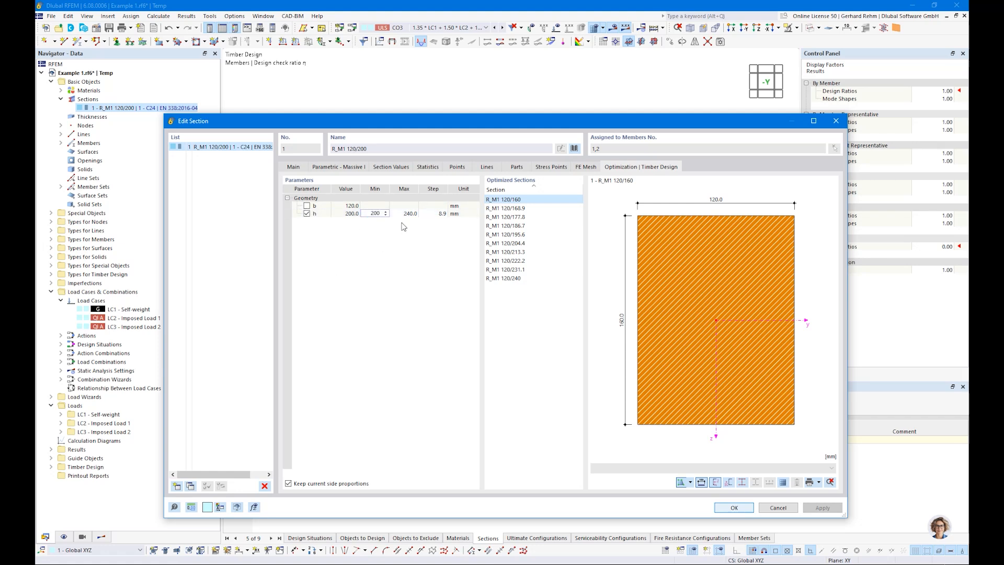
pyautogui.press('Tab')
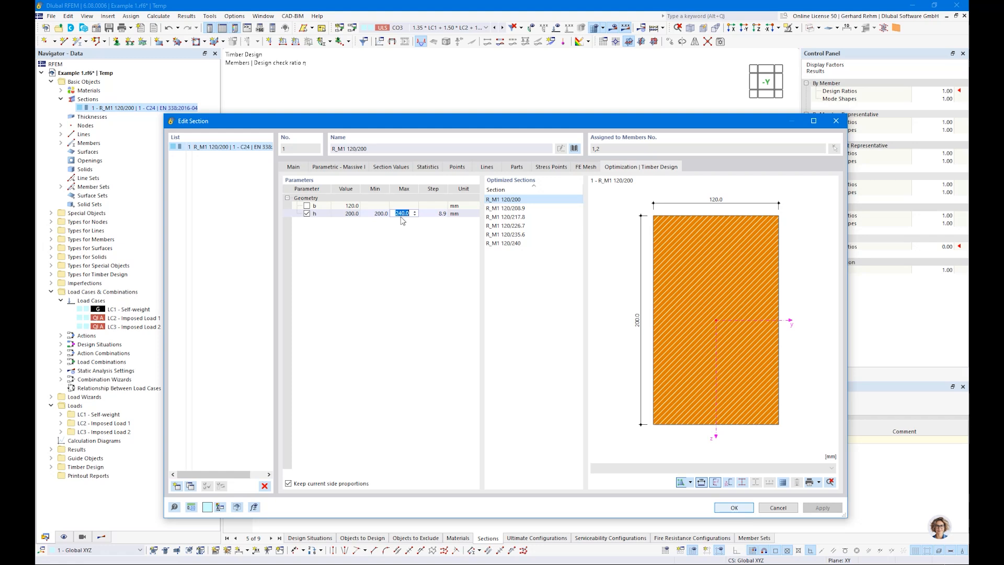
pyautogui.write('300')
pyautogui.press('Tab')
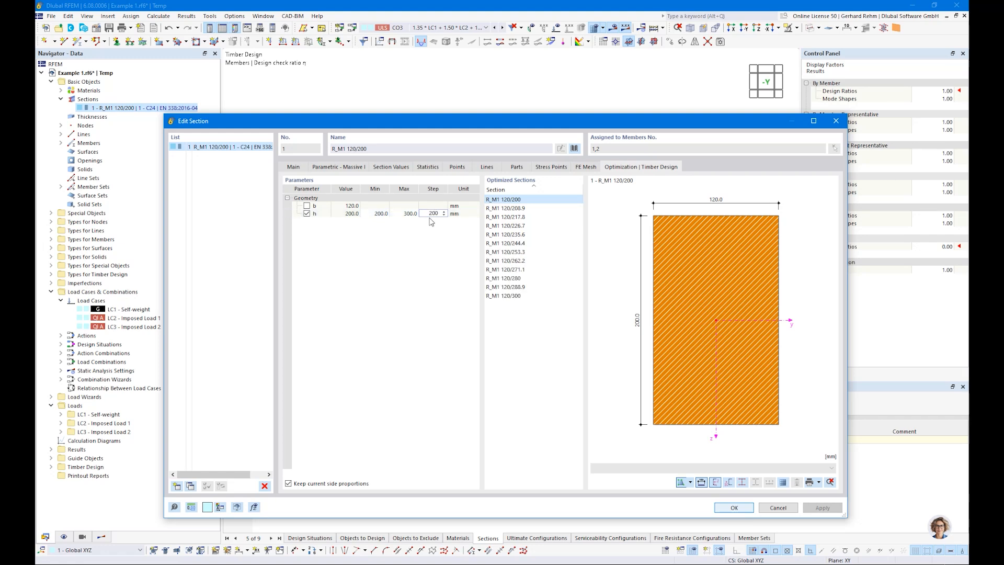
pyautogui.press('Return')
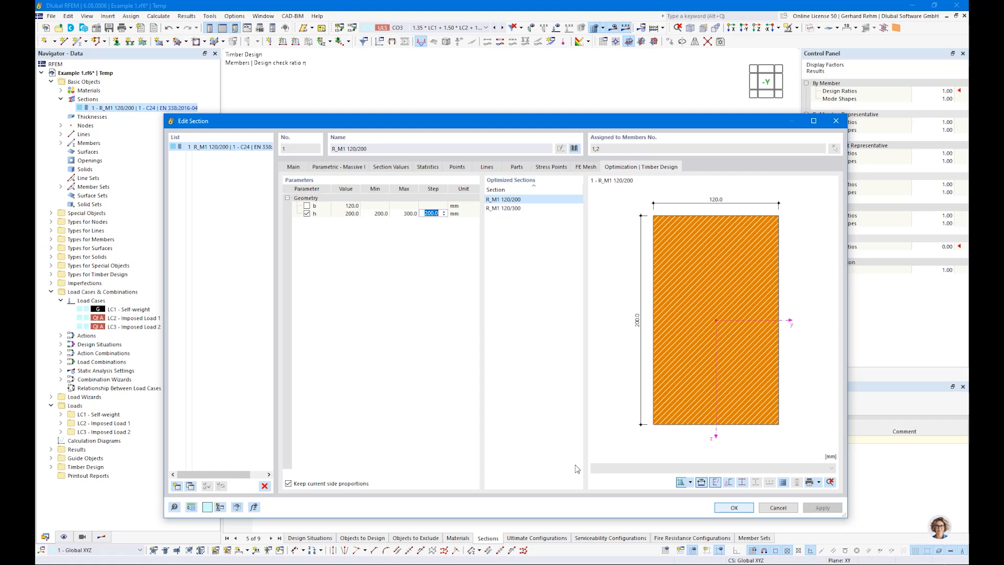
pyautogui.click(722, 508)
# Recalculate the design and show only the selected ULS checks in the ratio envelope (max 0.698)
pyautogui.click(530, 409)
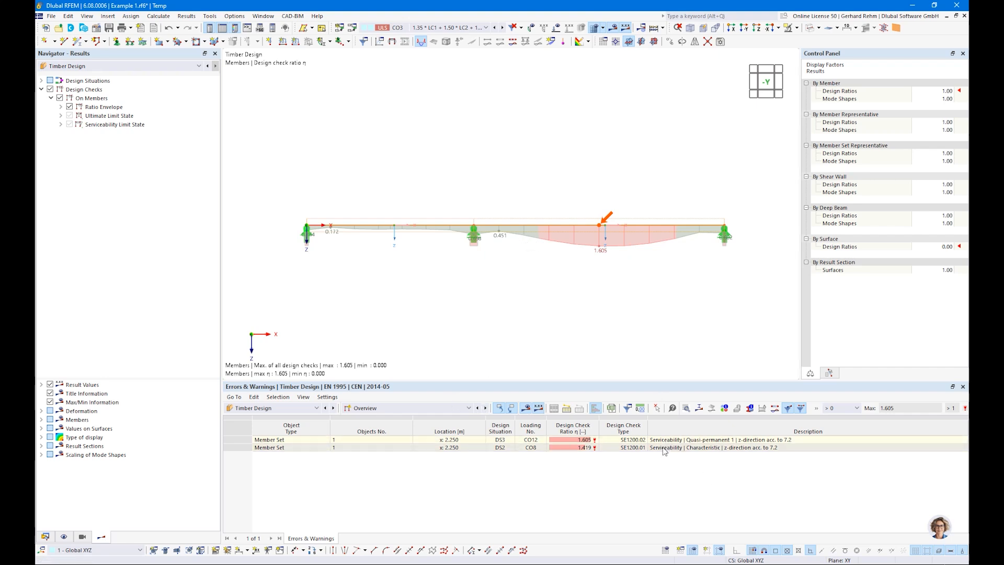
pyautogui.click(61, 106)
pyautogui.click(79, 124)
pyautogui.click(69, 143)
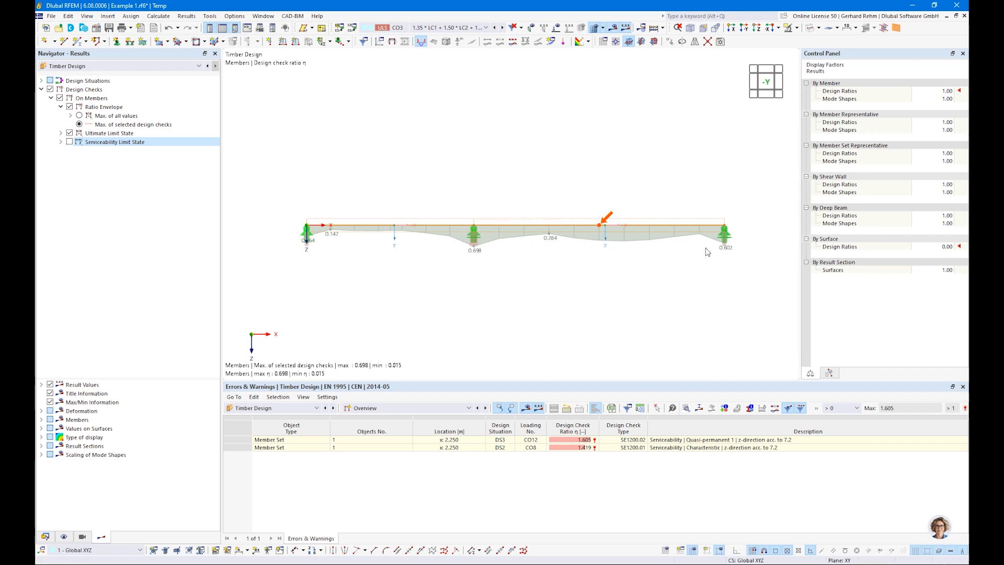
pyautogui.click(46, 537)
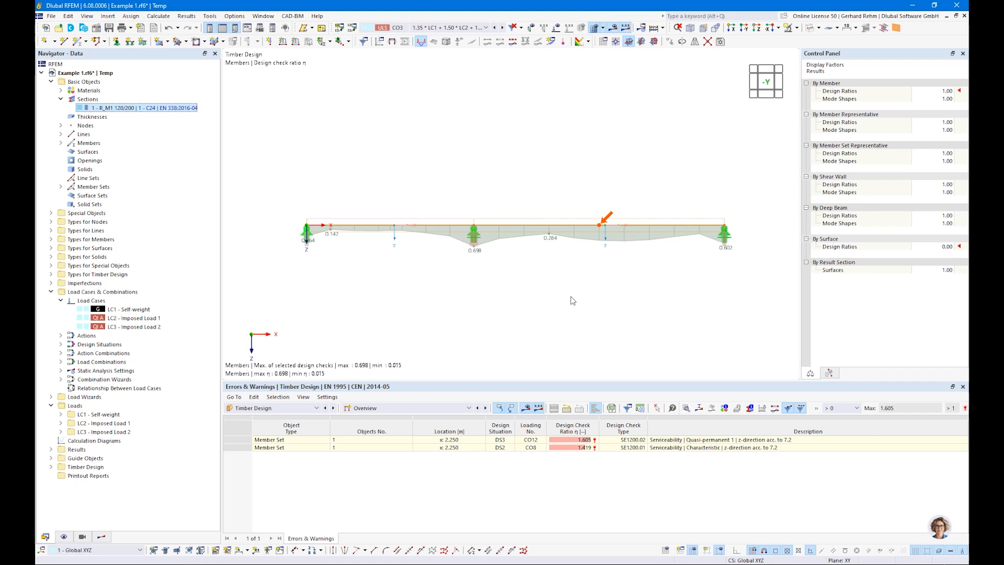
# Confirm R_M1 120/300 is used for design, then list design ratios on members (ULS 0.698)
pyautogui.click(366, 408)
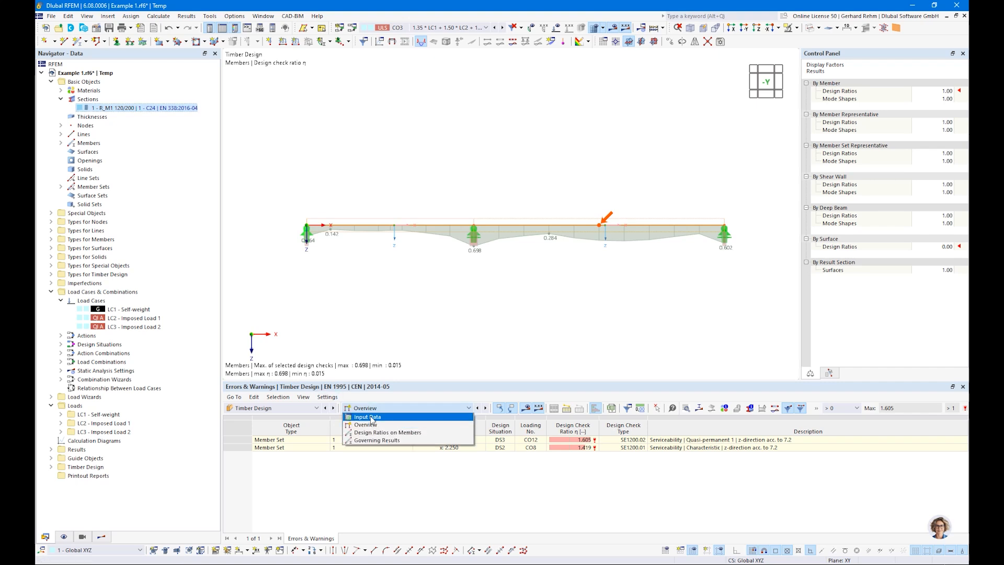
pyautogui.click(368, 417)
pyautogui.click(691, 440)
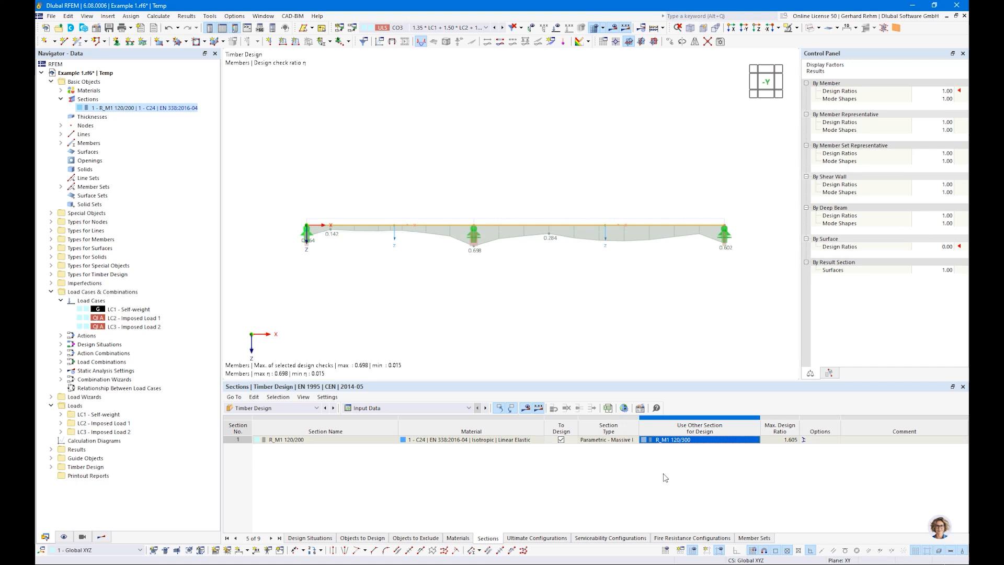
pyautogui.click(669, 442)
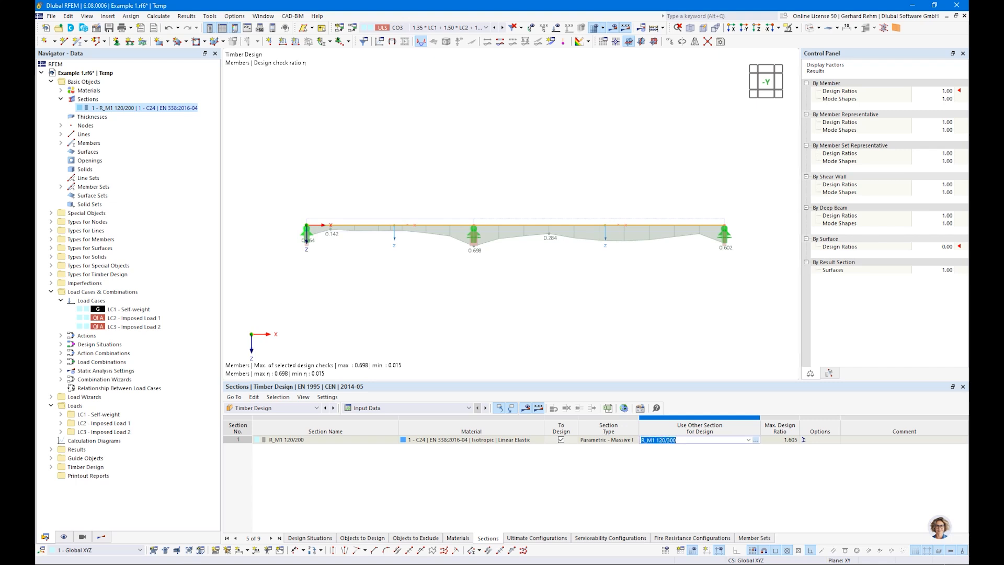
pyautogui.click(366, 408)
pyautogui.click(376, 432)
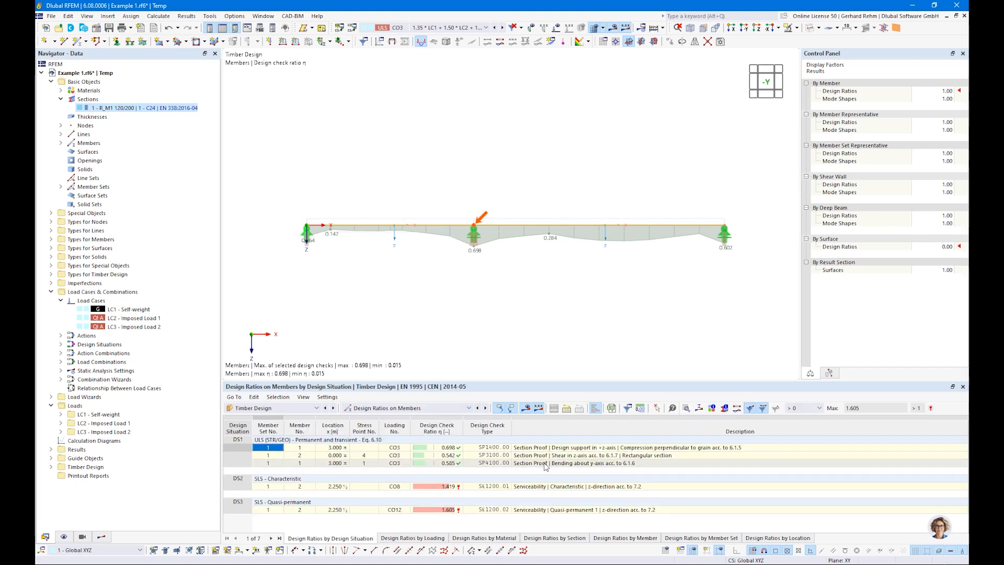
pyautogui.click(536, 464)
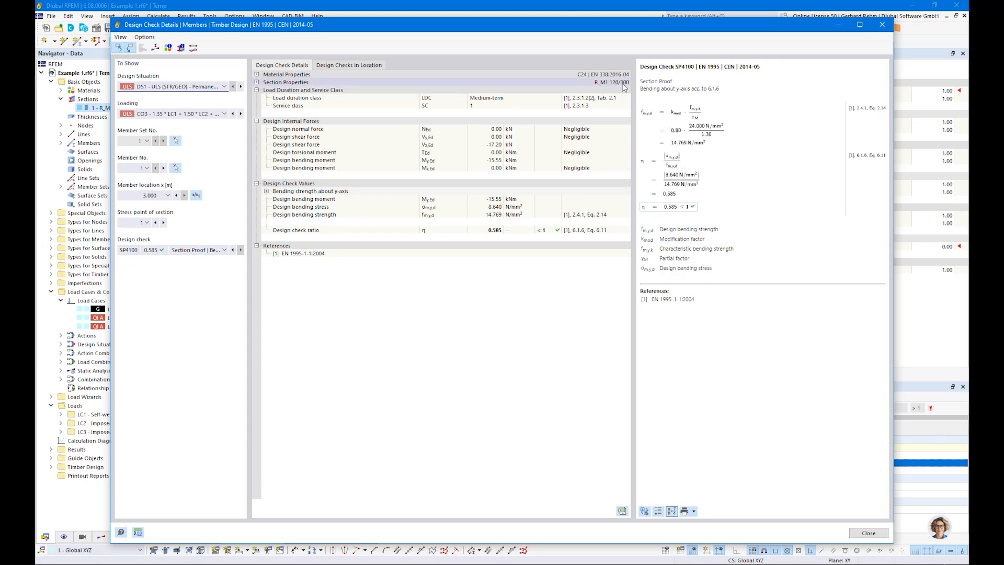
pyautogui.click(883, 25)
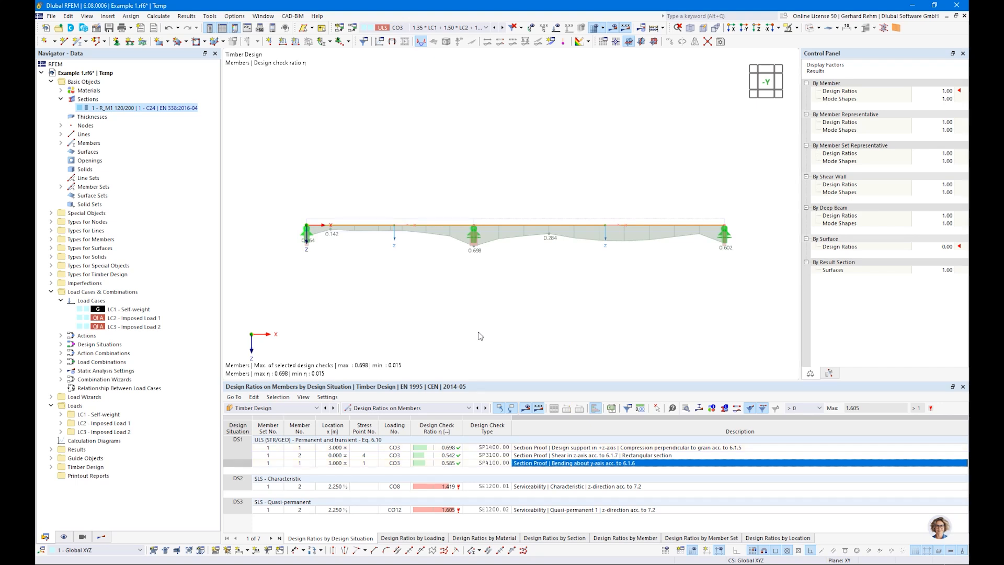
# Briefly open the section editor and the SP4100 bending check details, then close them
pyautogui.doubleClick(121, 109)
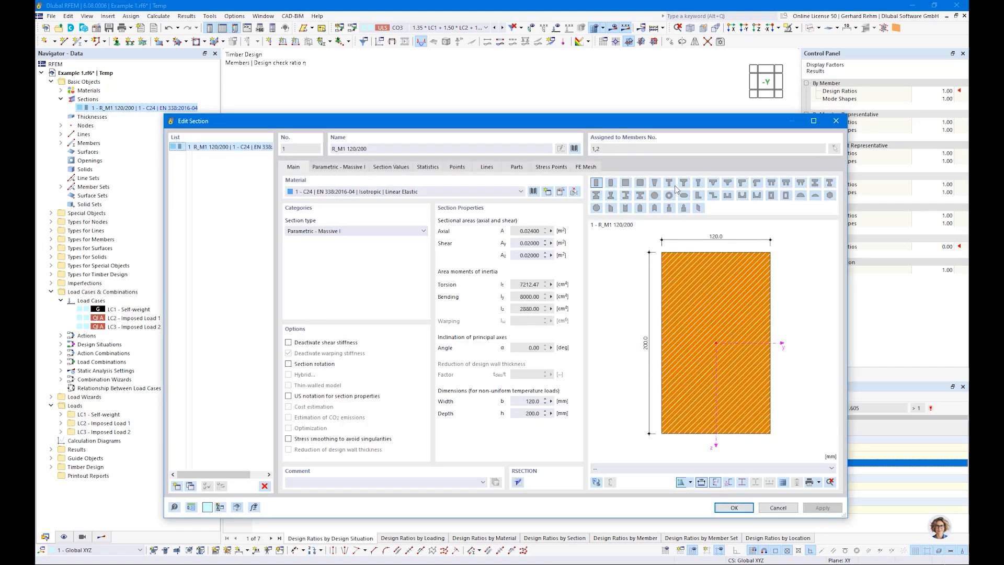
pyautogui.click(837, 121)
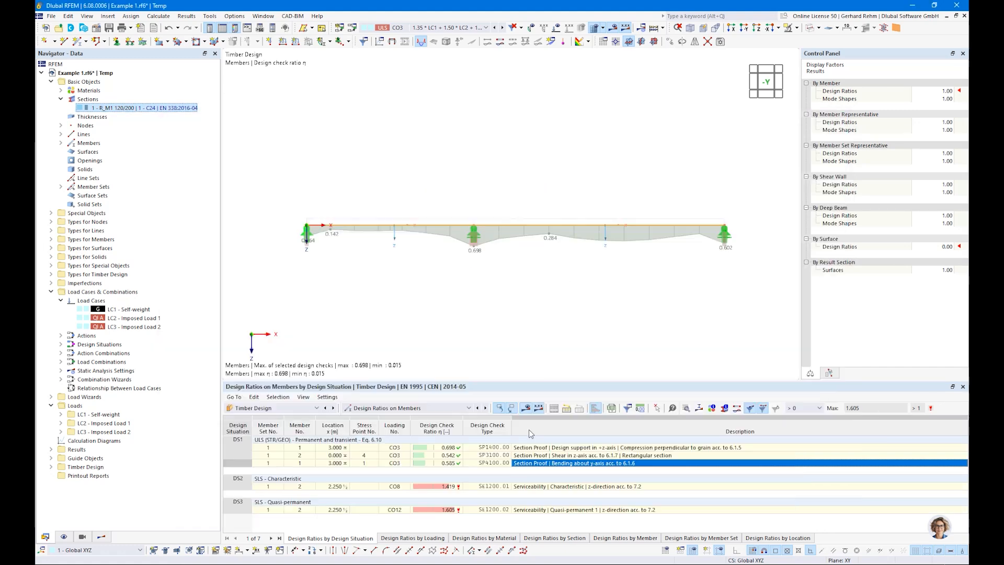
pyautogui.doubleClick(529, 466)
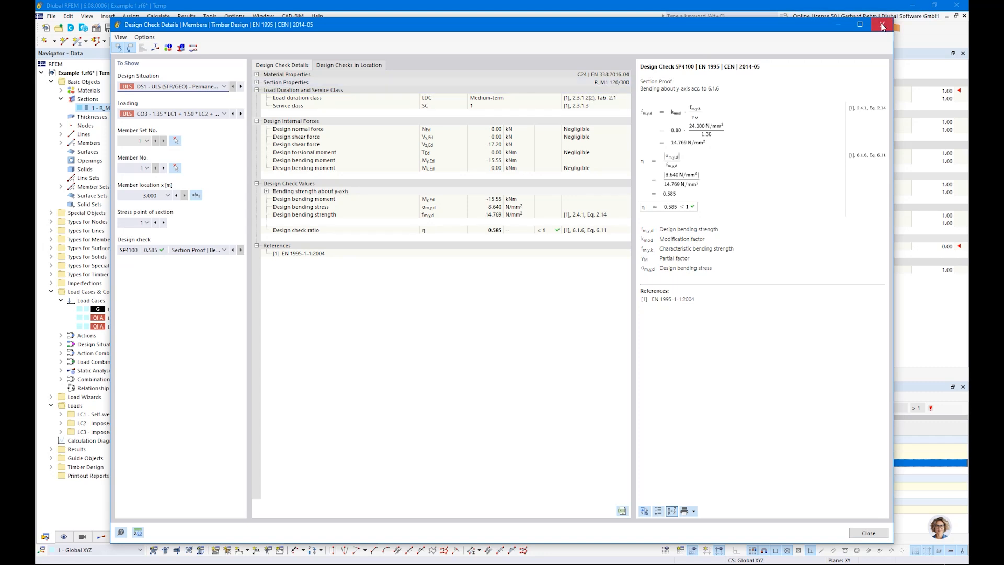
pyautogui.click(883, 26)
# Change the section depth h to 280 mm and recalculate the timber design (max 0.701)
pyautogui.doubleClick(122, 108)
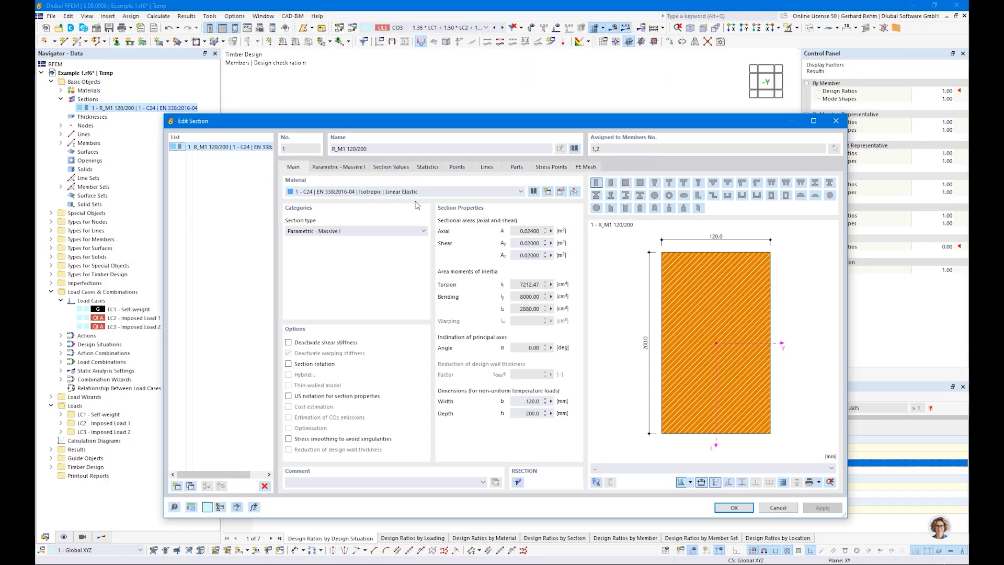
pyautogui.click(337, 167)
pyautogui.click(356, 204)
pyautogui.write('280')
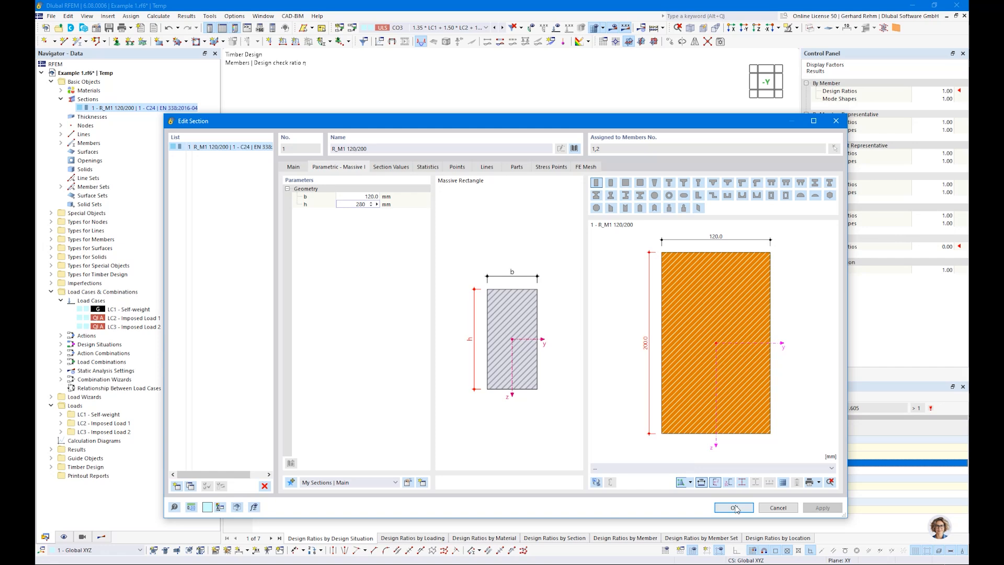
pyautogui.click(735, 507)
pyautogui.click(526, 408)
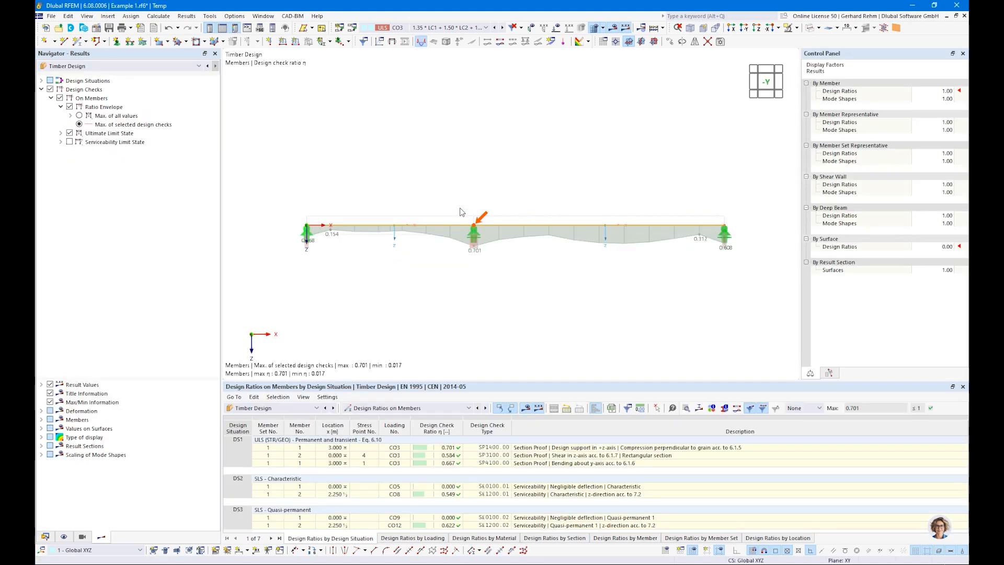
# Inspect the shear proof row, then choose Optimize for the current section in the Sections input
pyautogui.click(459, 456)
pyautogui.click(408, 407)
pyautogui.click(407, 417)
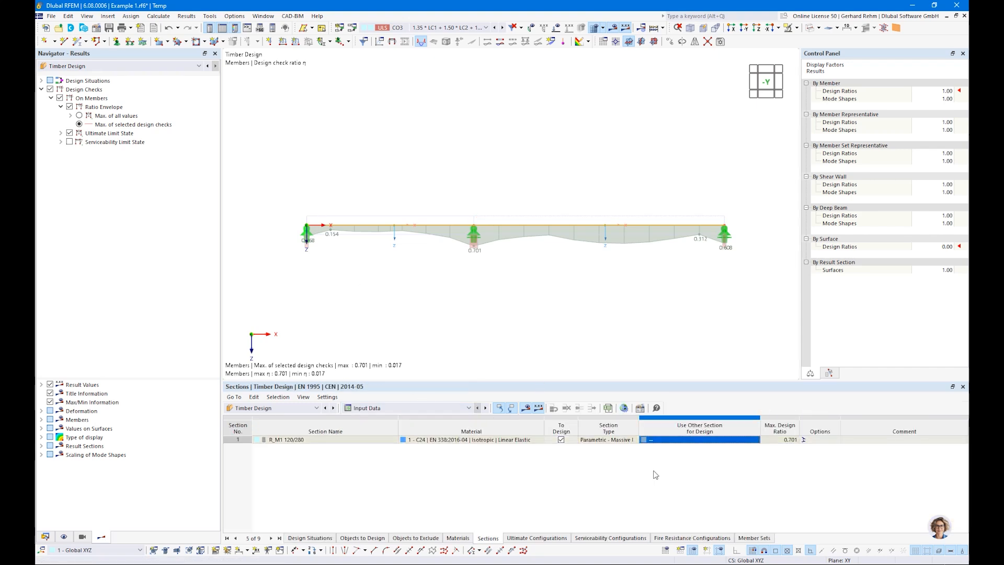
pyautogui.click(730, 441)
pyautogui.click(748, 441)
pyautogui.click(666, 454)
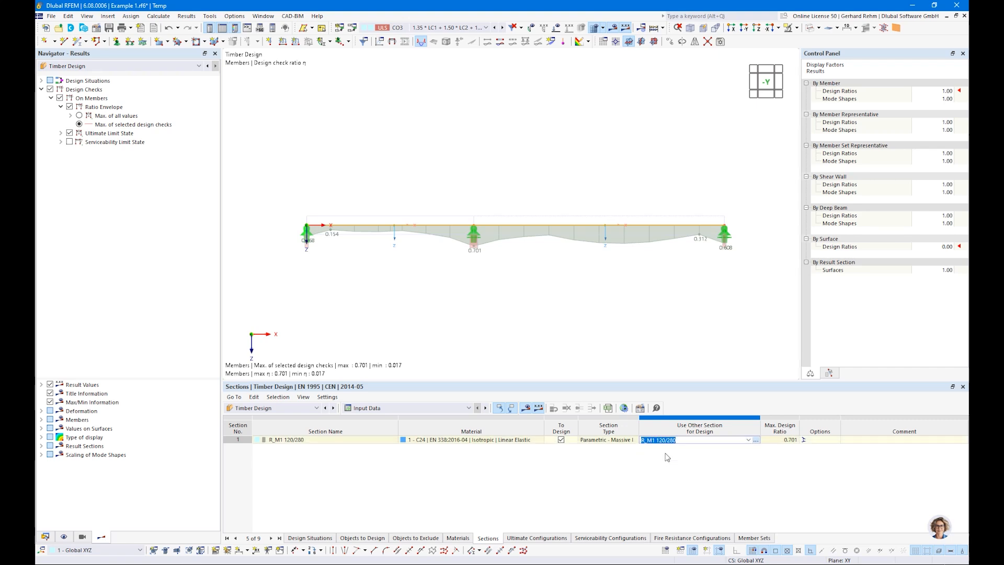
# Optimize height h from 200 to 300 mm in 20 mm steps and confirm
pyautogui.click(307, 214)
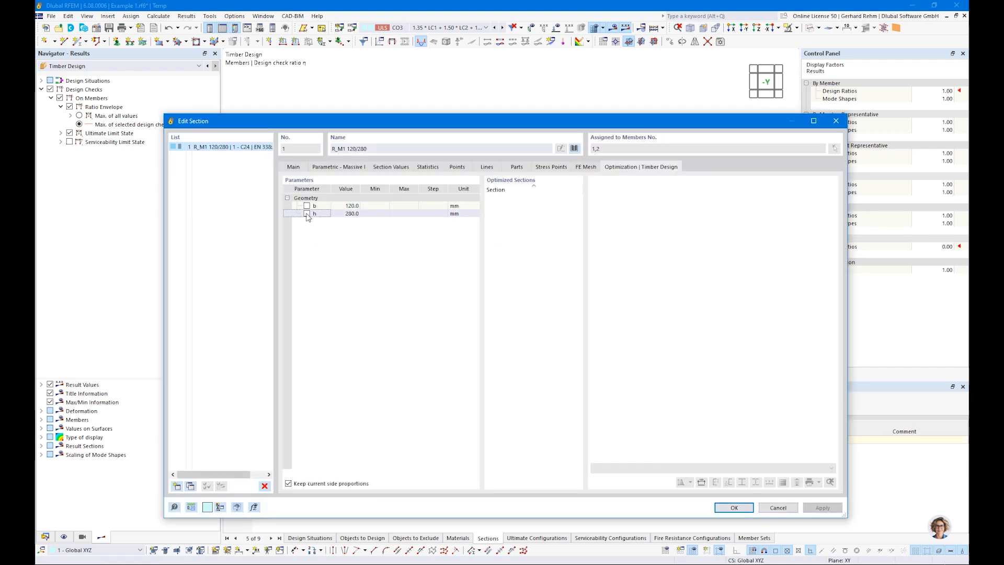
pyautogui.click(307, 214)
pyautogui.click(372, 214)
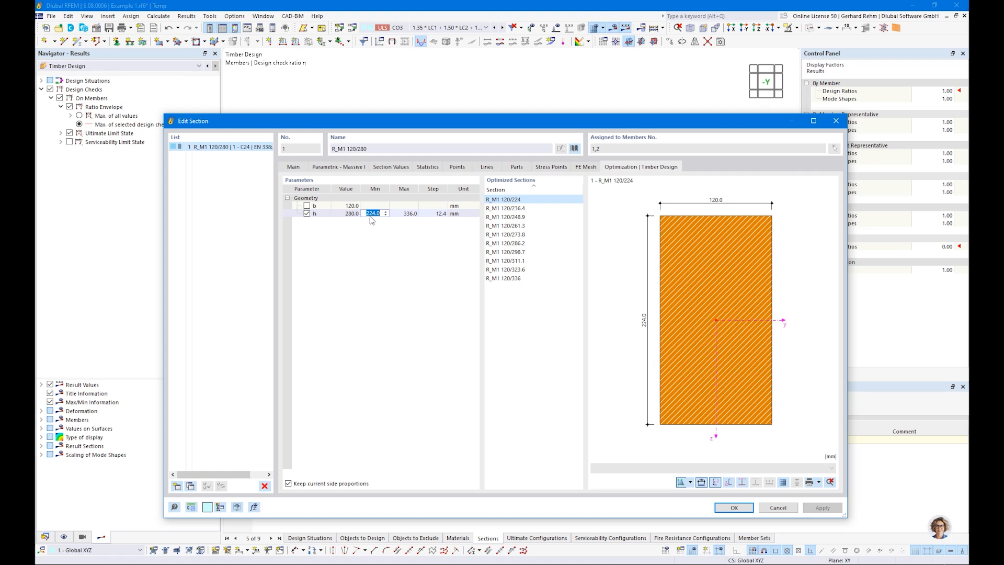
pyautogui.press('Tab')
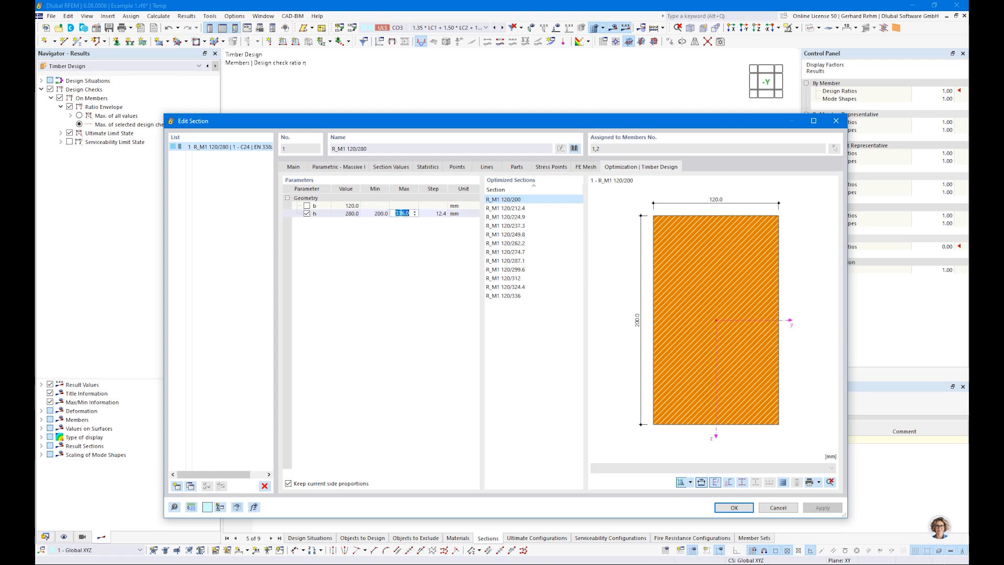
pyautogui.write('300')
pyautogui.press('Tab')
pyautogui.write('20')
pyautogui.press('Return')
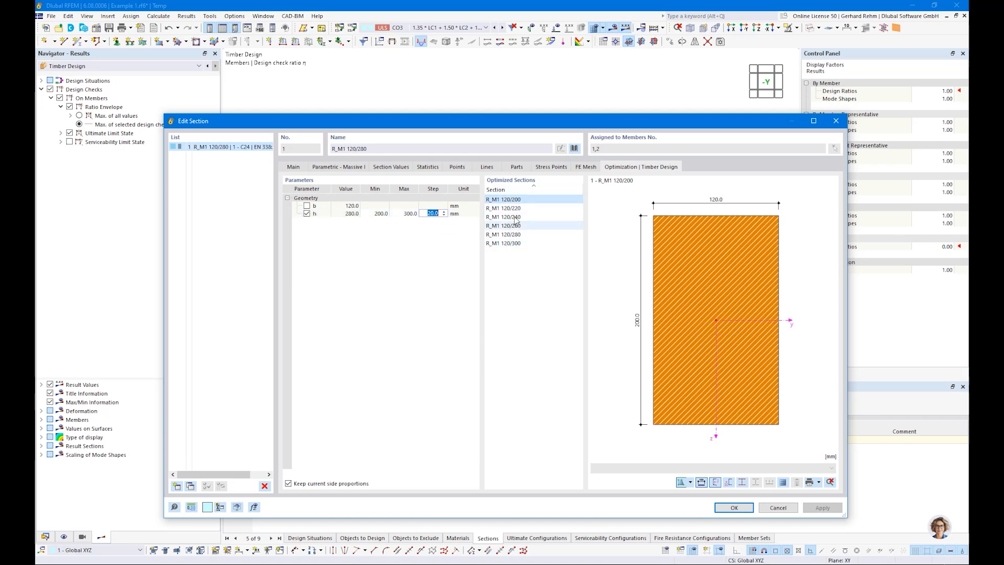
pyautogui.click(734, 507)
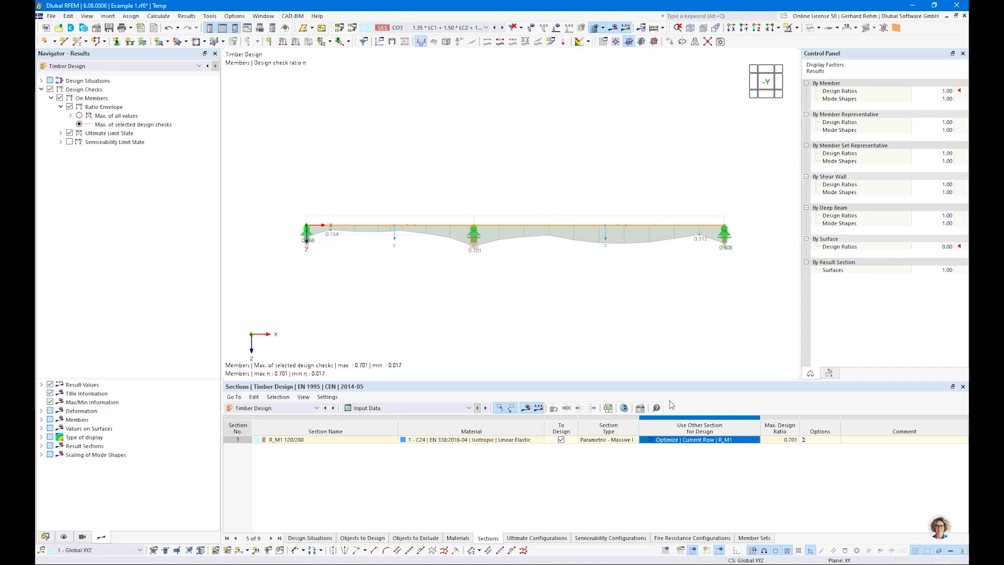
# Rerun the timber design and inspect the governing 0.908 bending ratio
pyautogui.click(524, 409)
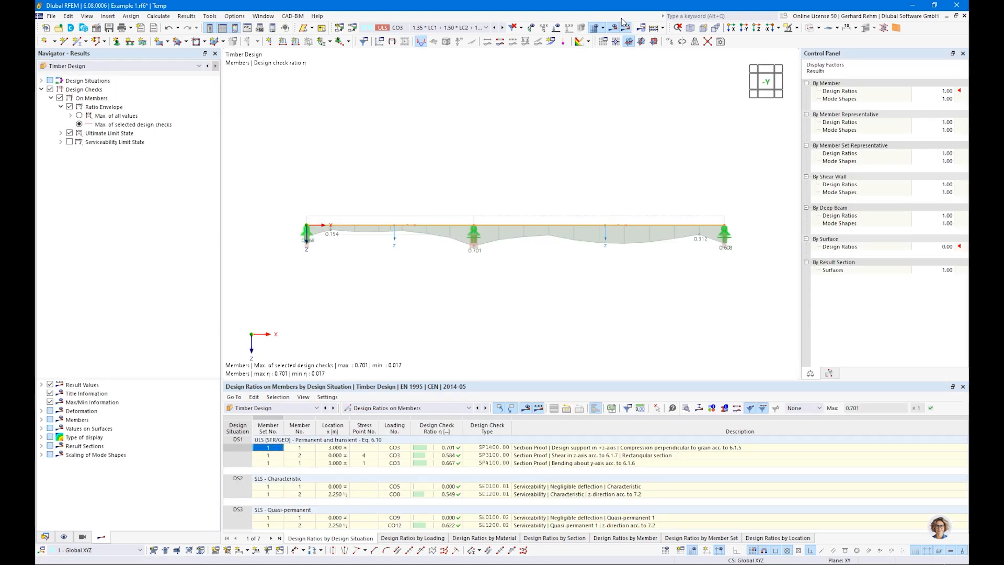
pyautogui.click(663, 29)
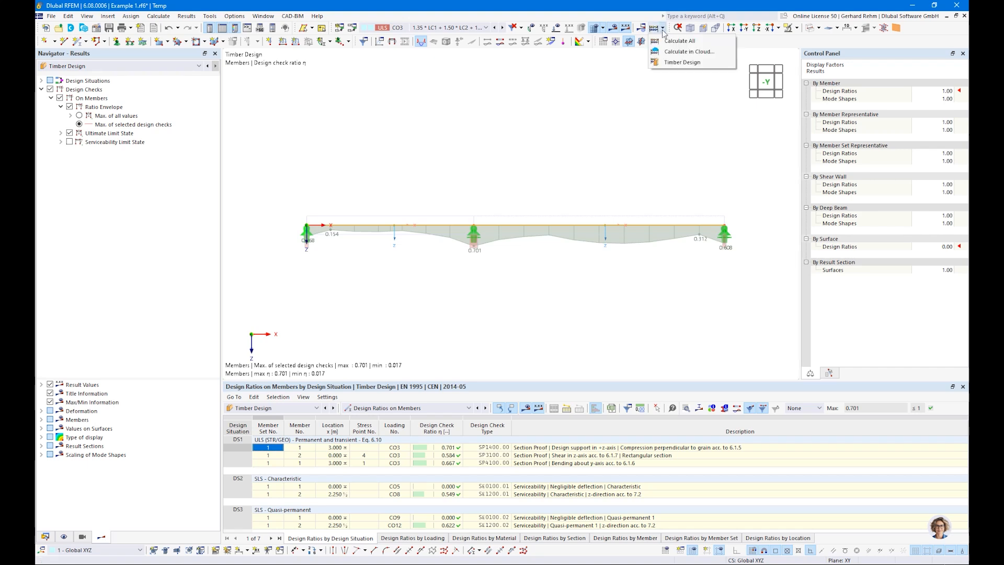
pyautogui.click(670, 63)
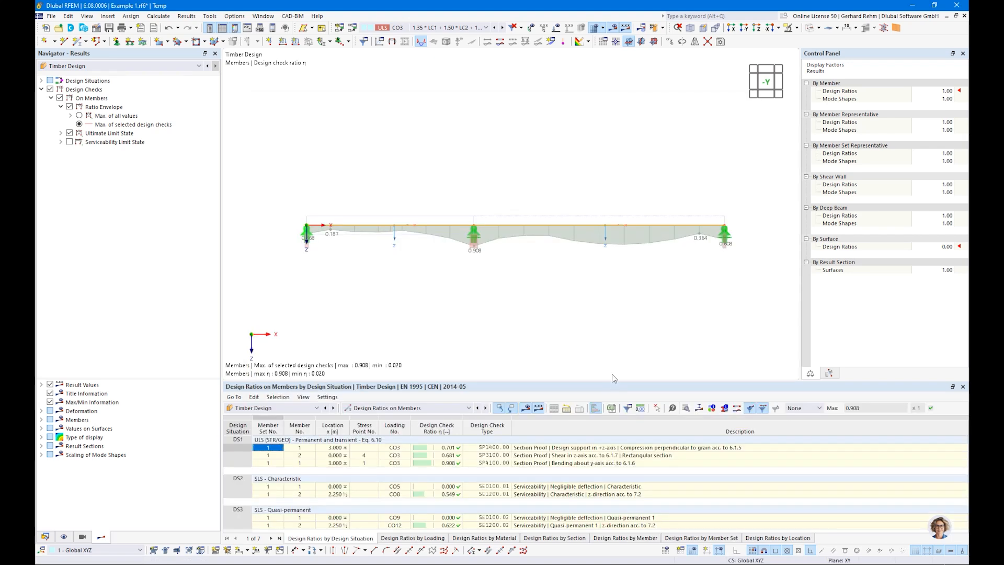
pyautogui.click(441, 464)
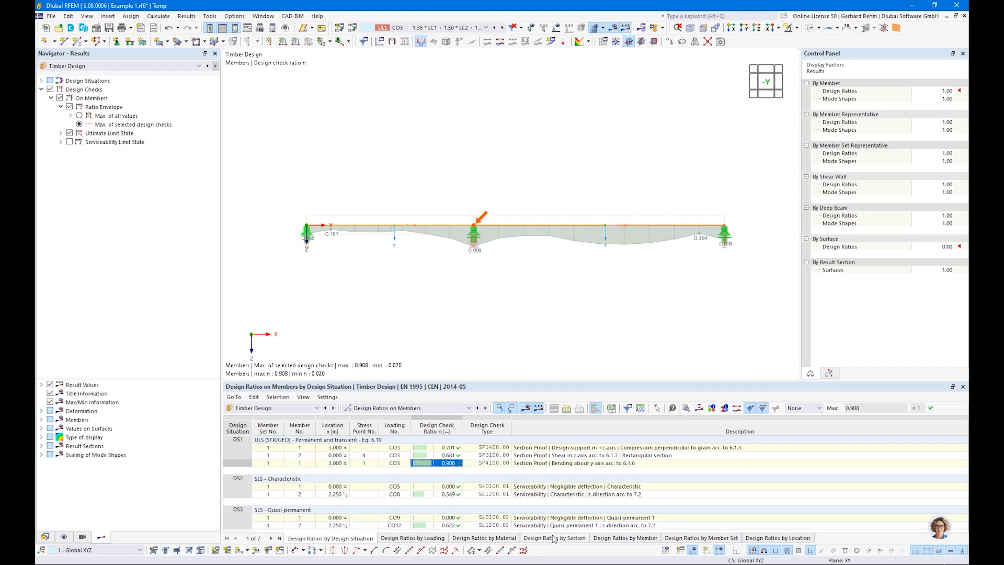
# View ratios by member and the Sections input, limiting the ratio display to serviceability checks (0.622)
pyautogui.click(622, 539)
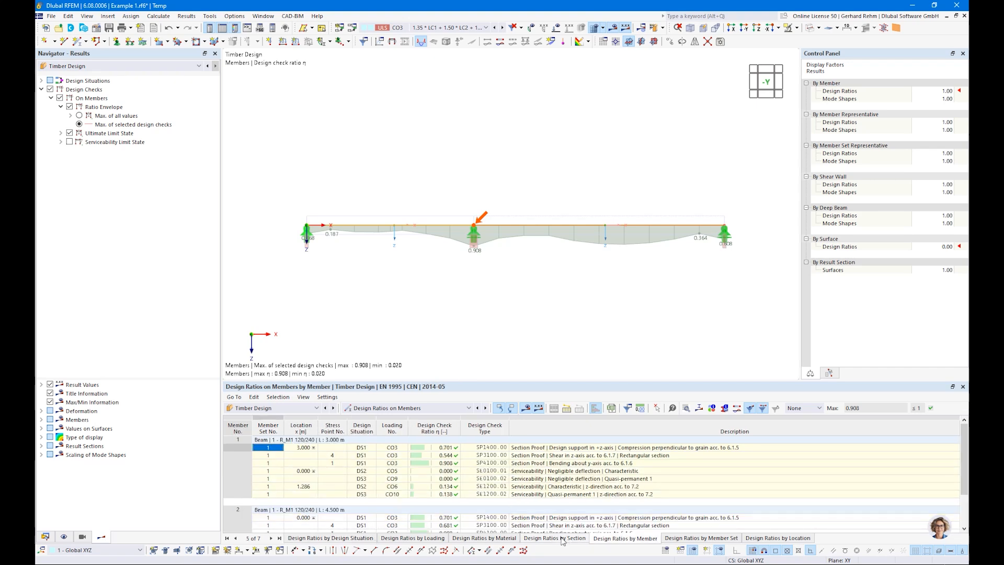
pyautogui.click(378, 408)
pyautogui.click(368, 417)
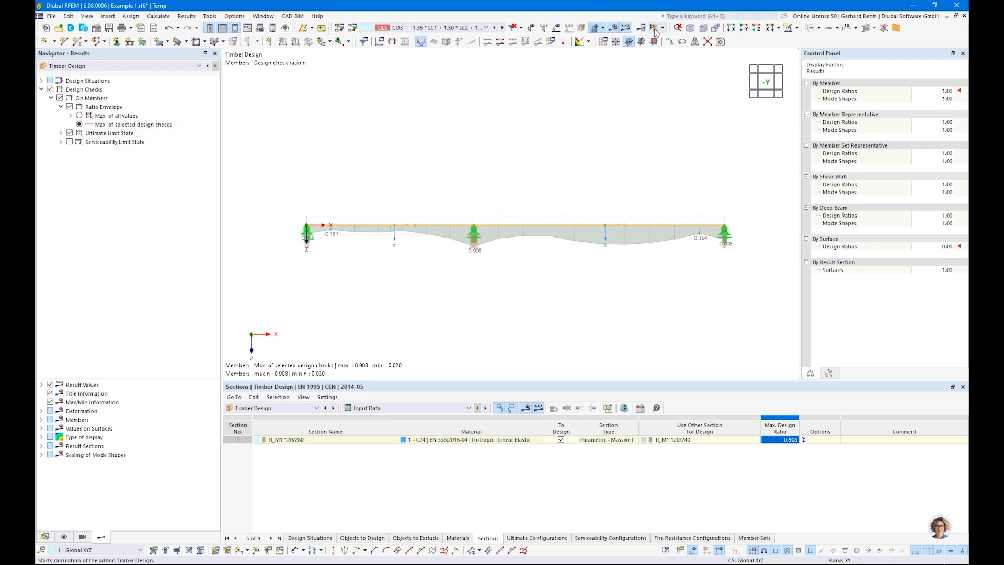
pyautogui.click(69, 142)
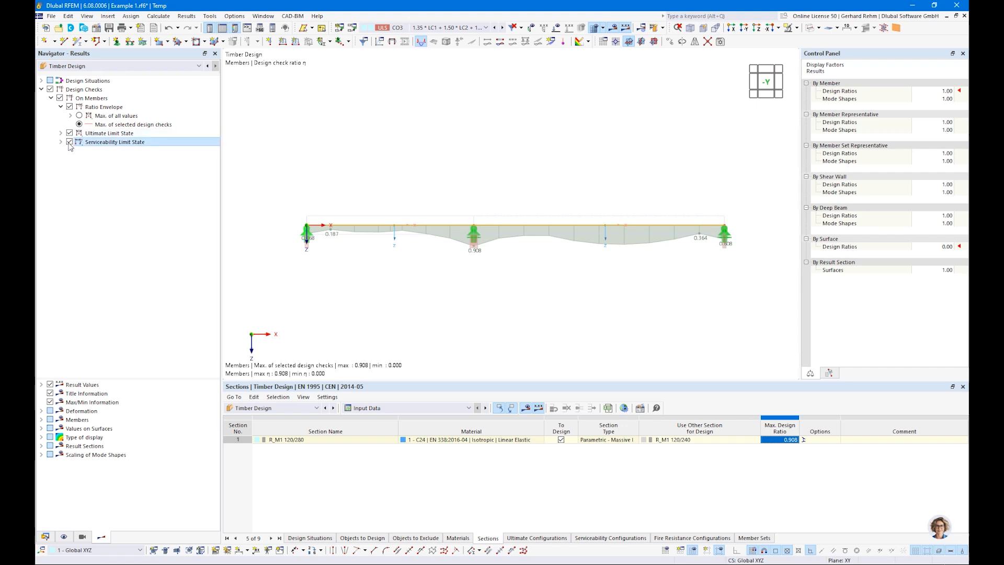
pyautogui.click(70, 133)
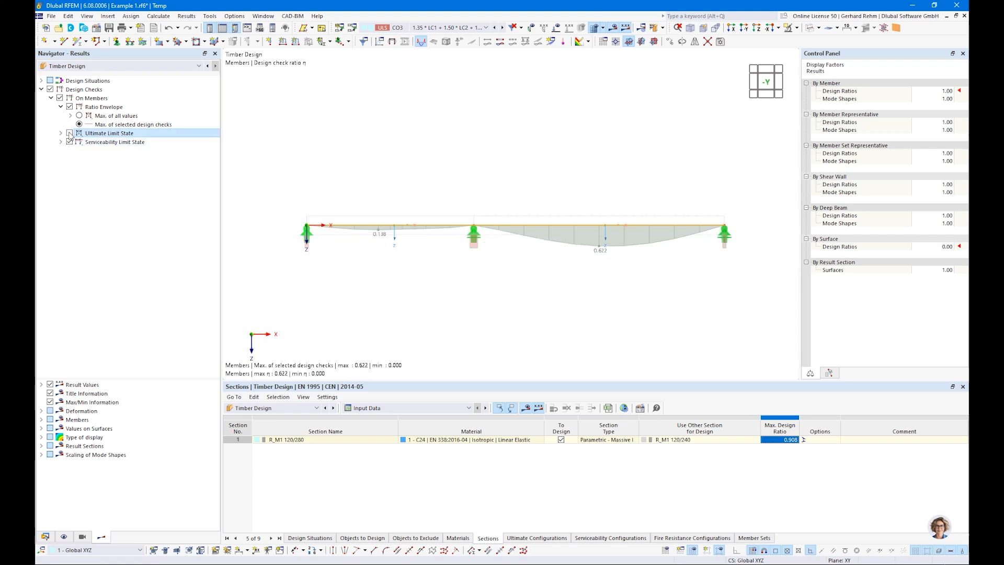
pyautogui.click(45, 538)
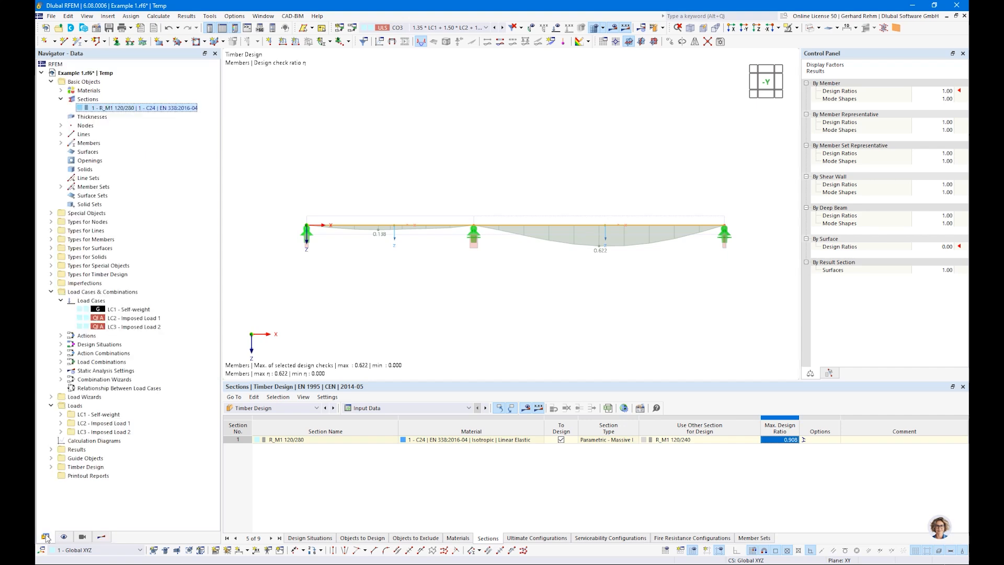
# Rename the section back to R_M1 120/200 and rerun the timber design
pyautogui.doubleClick(127, 109)
pyautogui.moveTo(358, 149); pyautogui.dragTo(424, 150)
pyautogui.write('200')
pyautogui.click(727, 509)
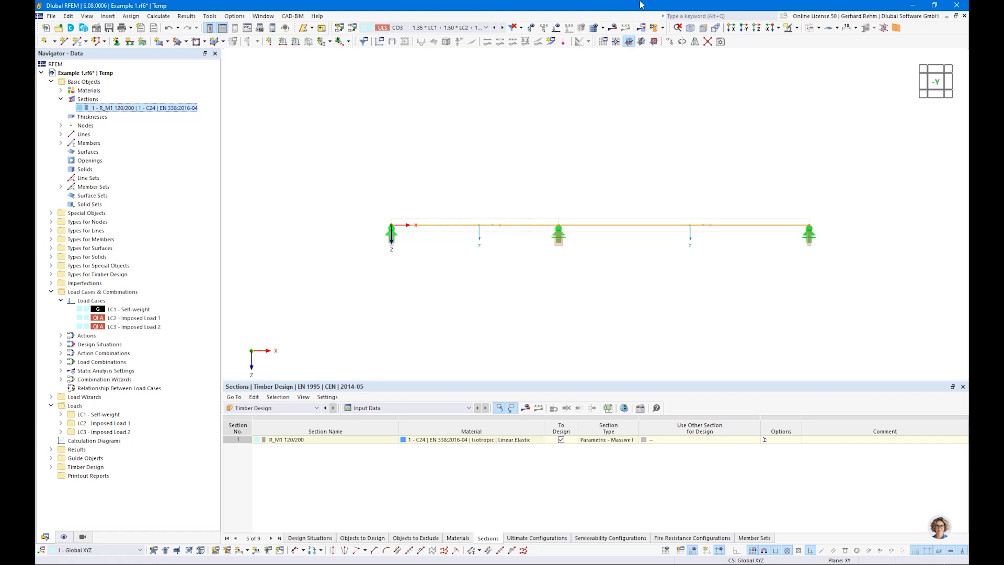
pyautogui.click(655, 29)
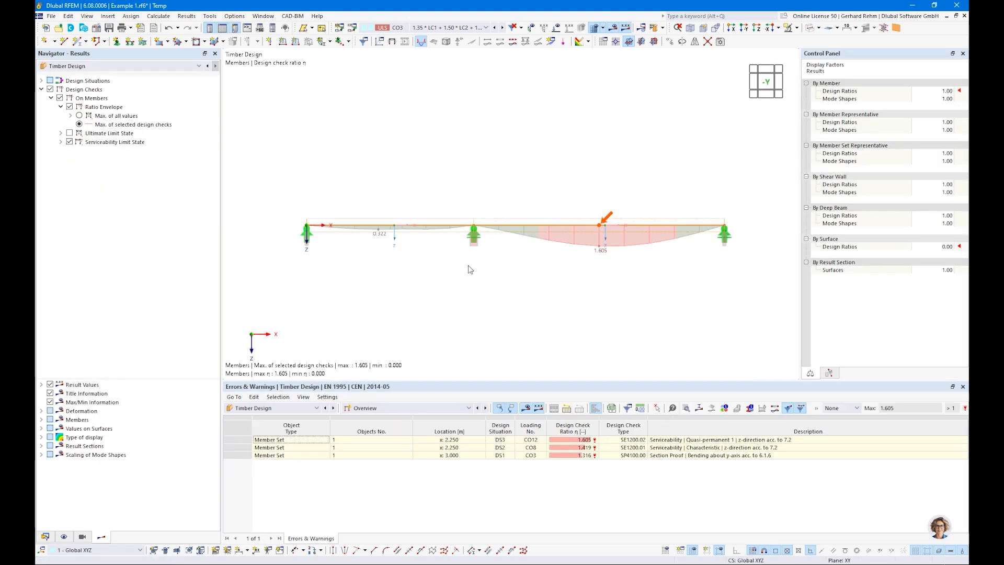
# Review the failing 1.316 bending check on members, then reopen the Sections input's alternative section choices
pyautogui.click(373, 408)
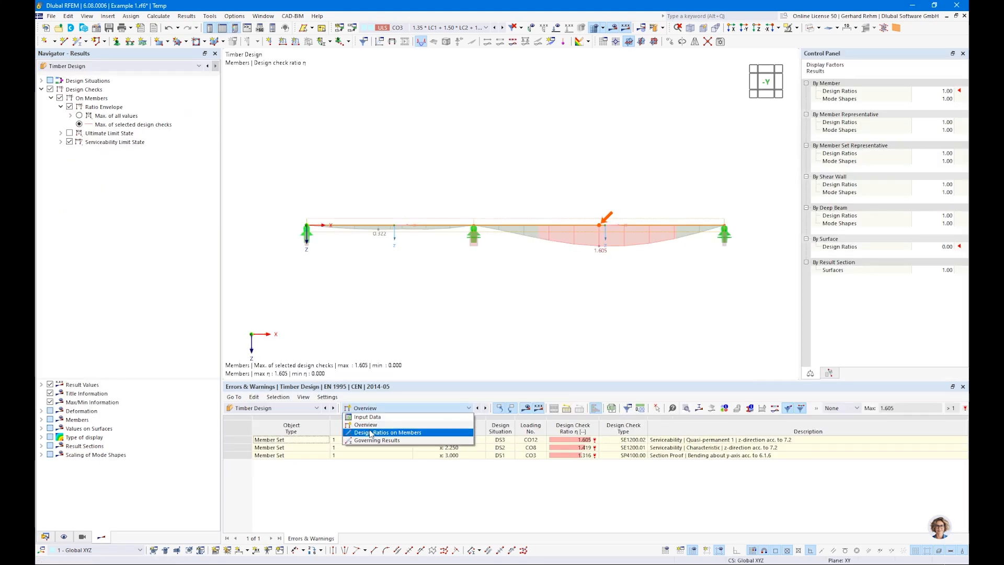
pyautogui.click(371, 435)
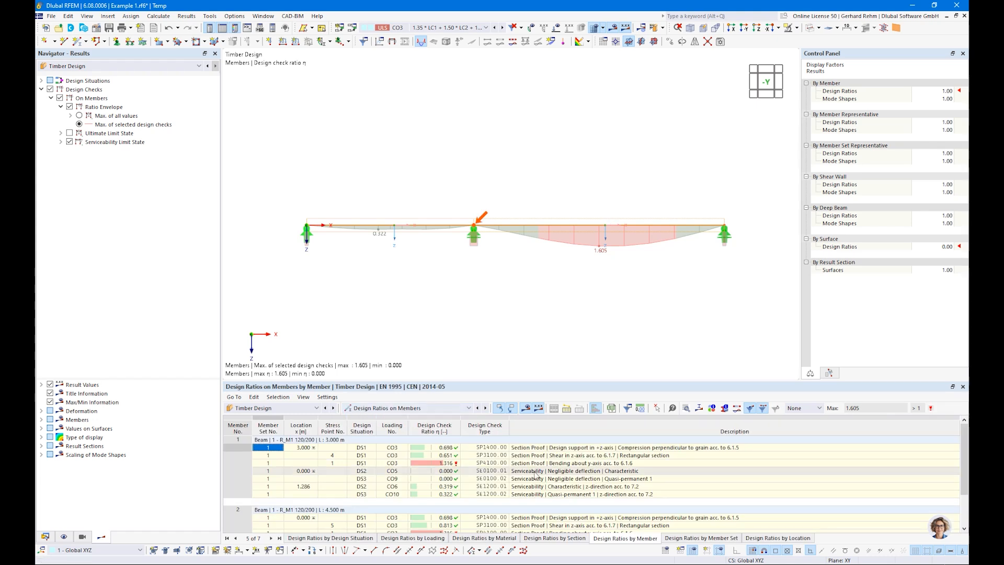
pyautogui.click(457, 464)
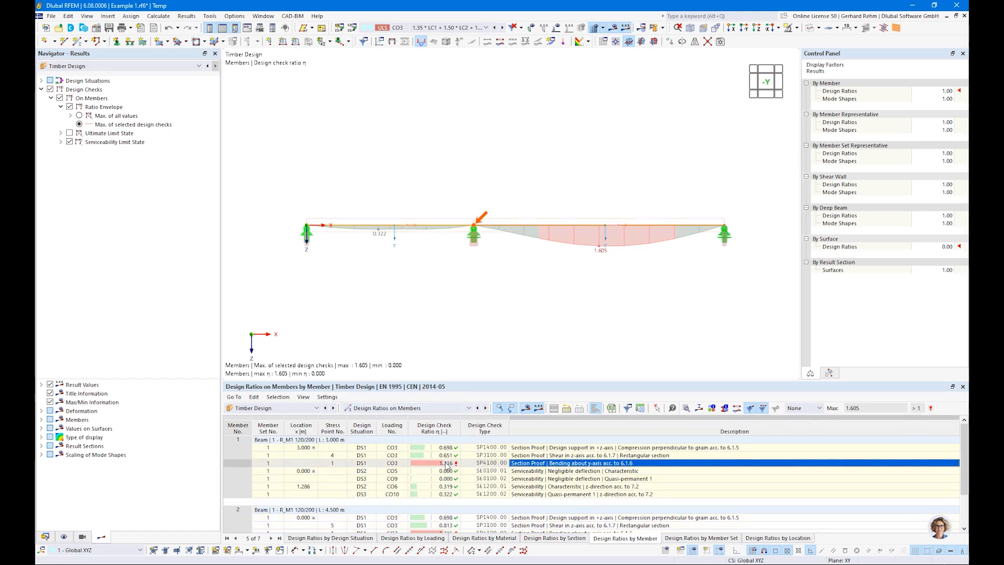
pyautogui.click(408, 407)
pyautogui.click(428, 417)
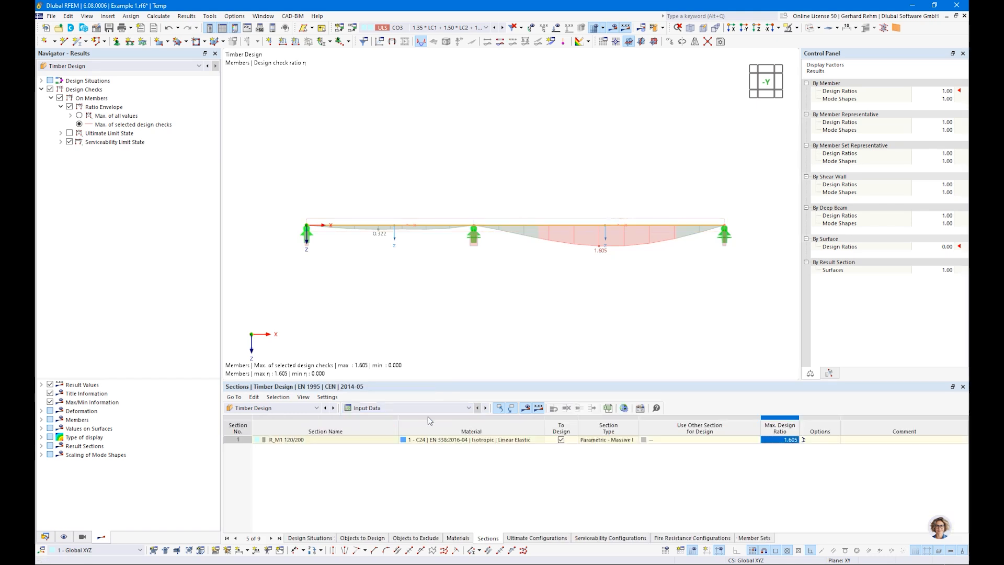
pyautogui.click(656, 444)
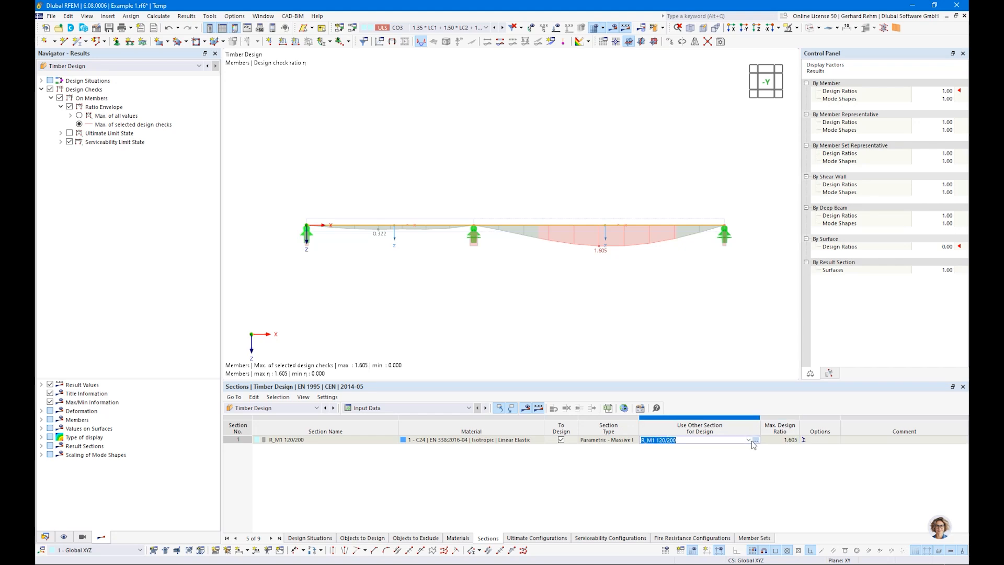
# Optimize the R_M1 section height h from 200 to 300 mm in 20 mm steps
pyautogui.click(656, 441)
pyautogui.click(691, 454)
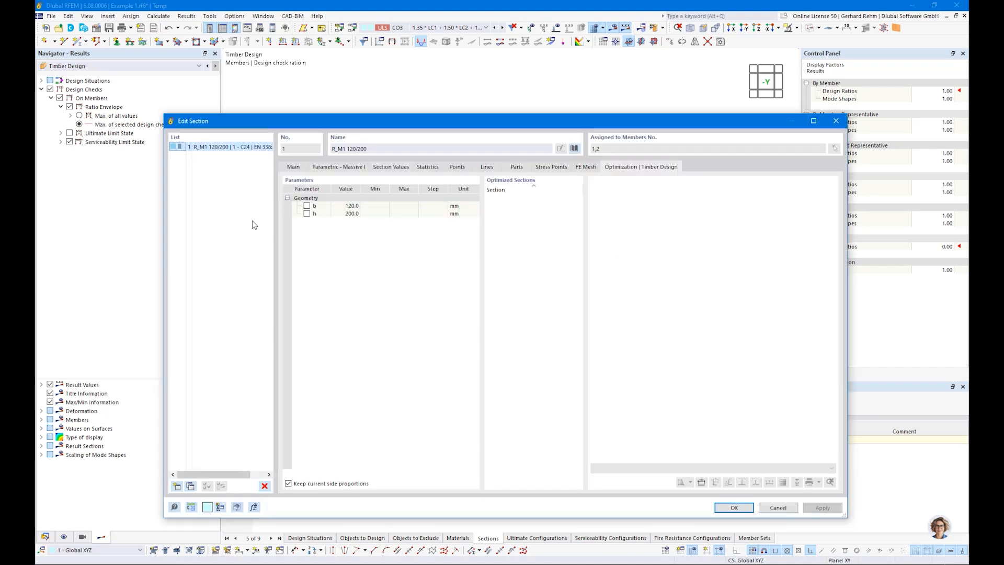
pyautogui.click(310, 215)
pyautogui.click(308, 214)
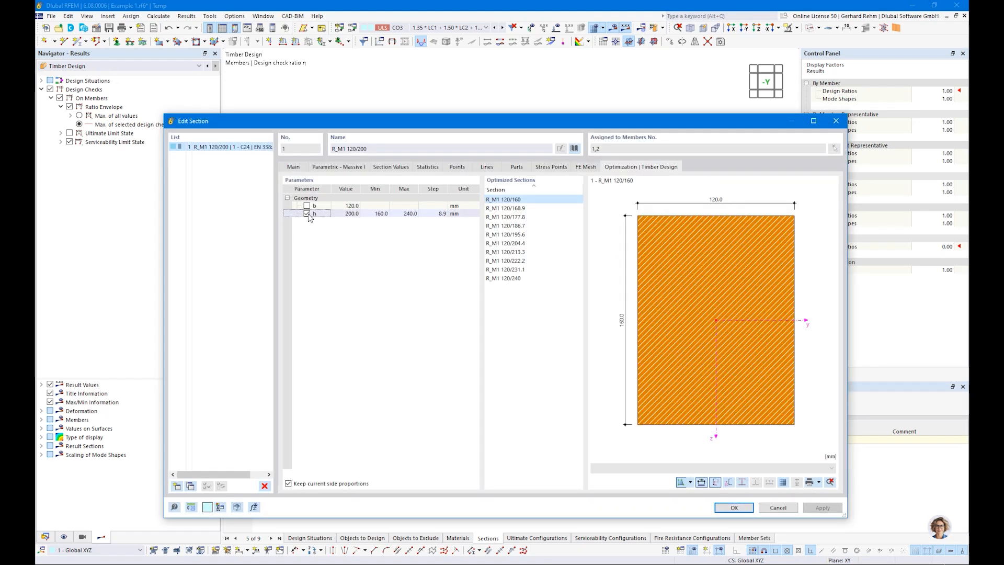
pyautogui.click(375, 214)
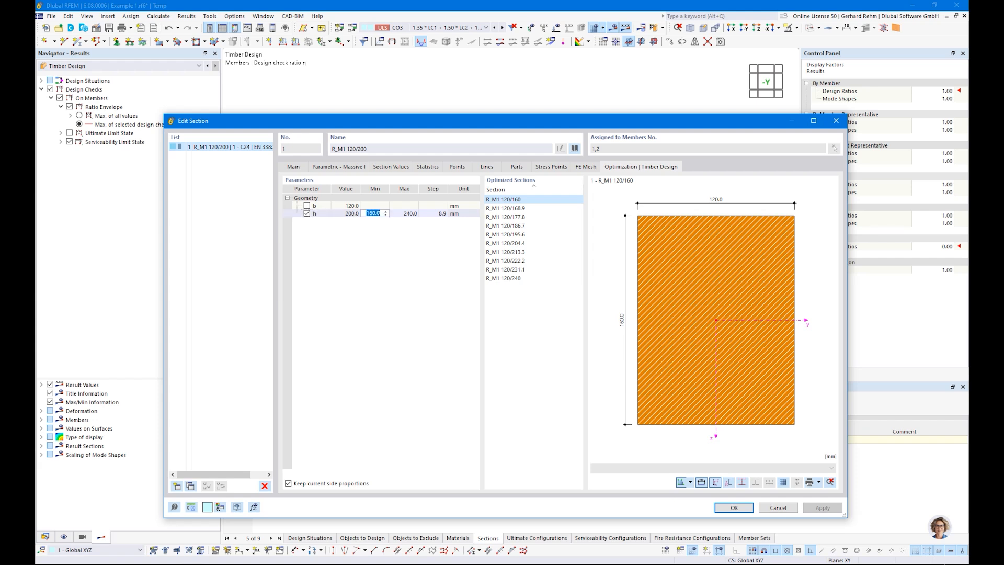
pyautogui.write('200')
pyautogui.press('Tab')
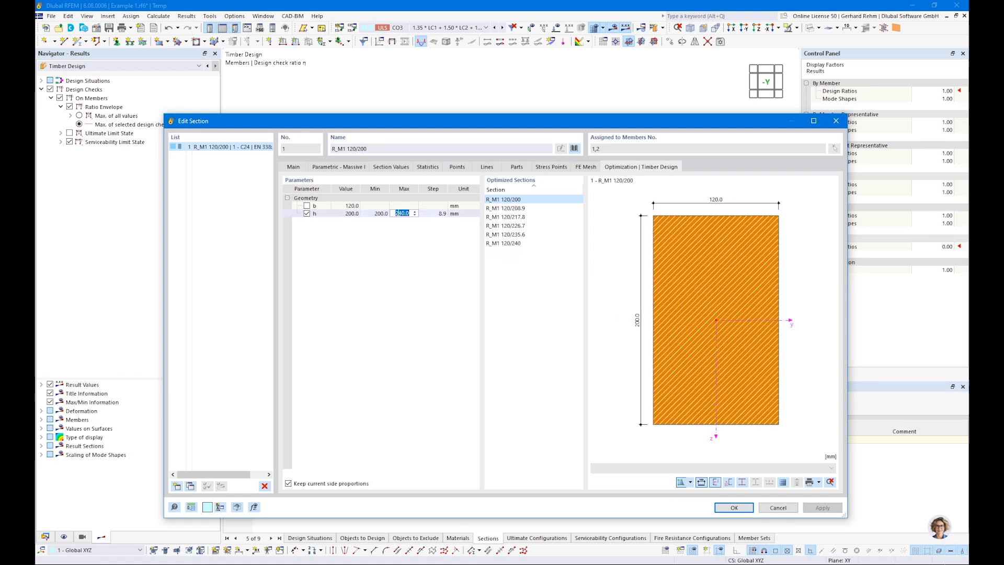
pyautogui.write('300')
pyautogui.press('Tab')
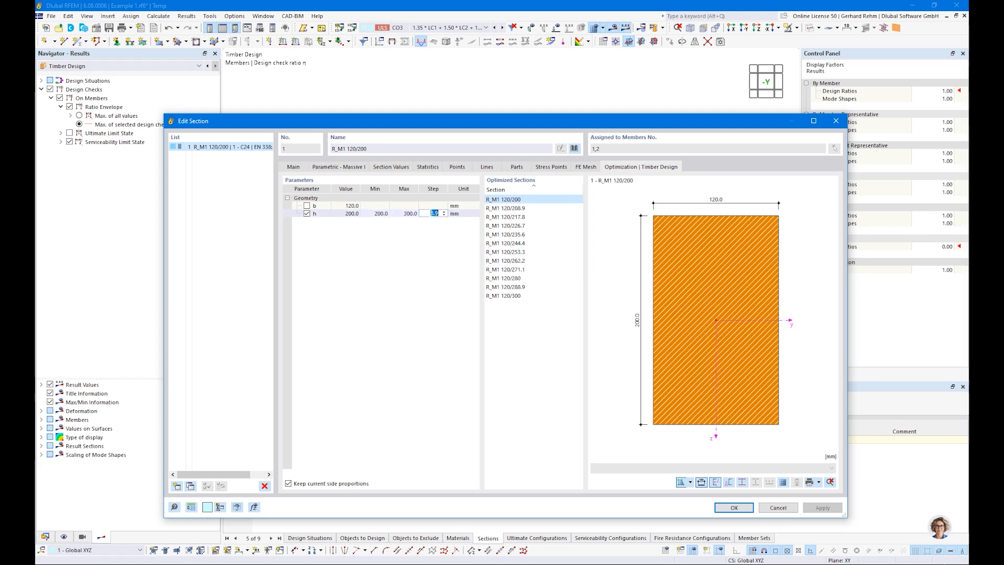
pyautogui.write('20')
pyautogui.press('Return')
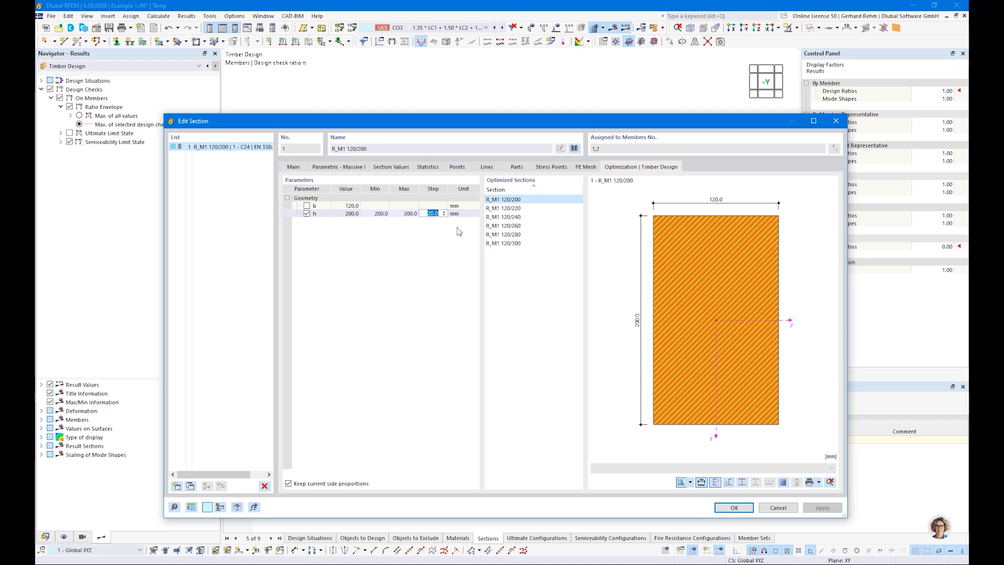
# Recalculate the timber design and list design ratios member by member, peaking at 1.605
pyautogui.click(733, 508)
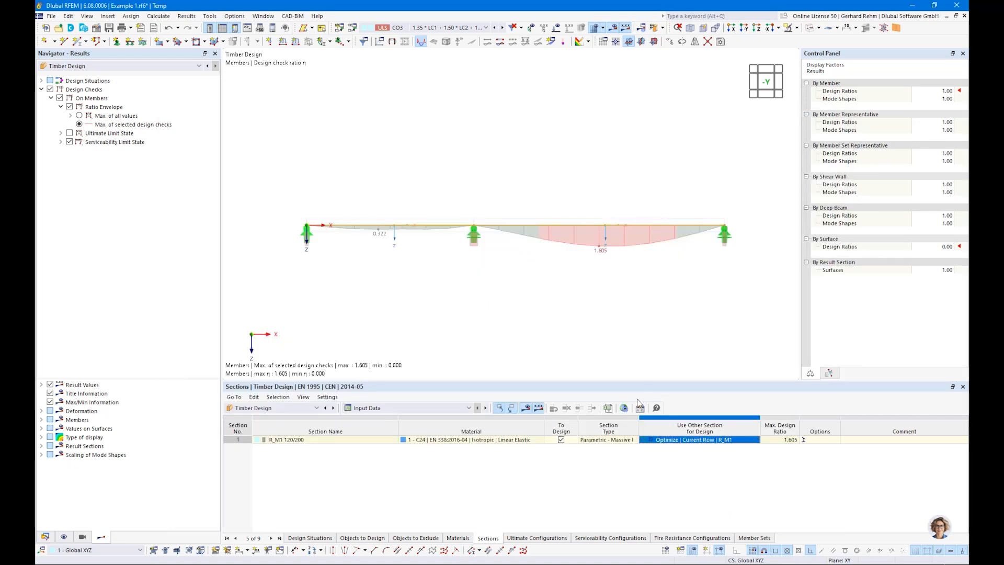
pyautogui.click(654, 28)
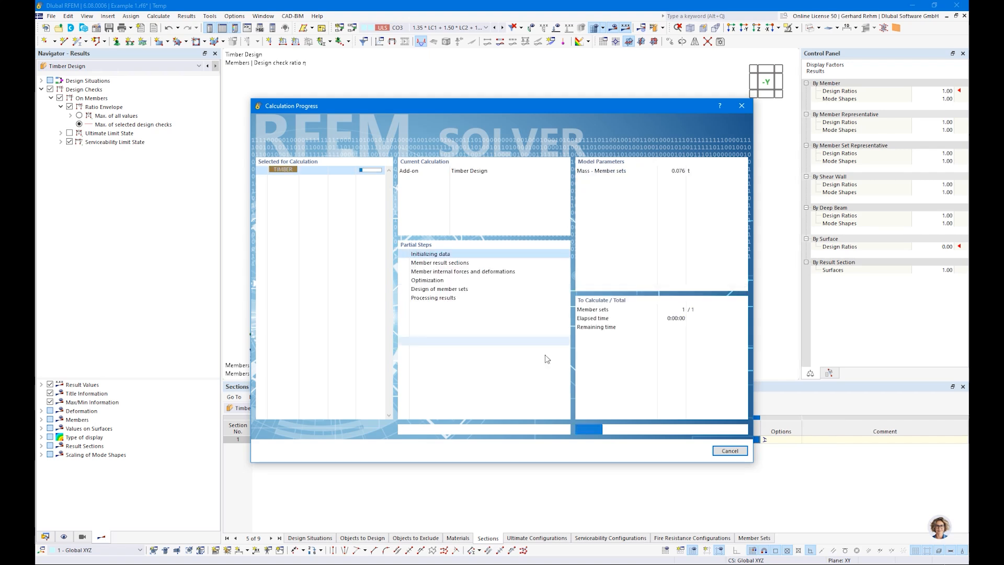
pyautogui.click(401, 409)
pyautogui.click(387, 436)
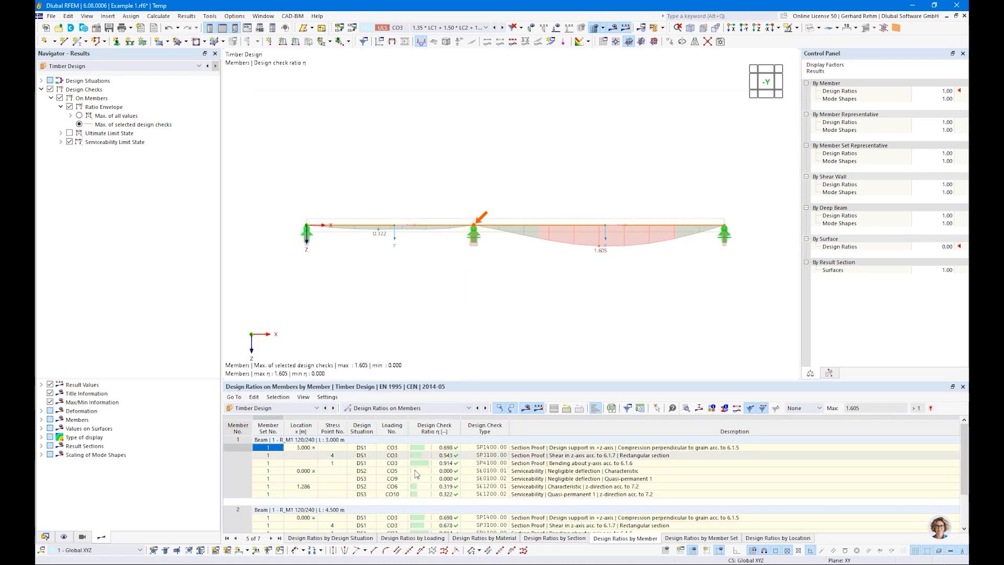
# Adopt all optimized sections in the model, replacing the beam section with R_M1 120/240
pyautogui.scroll(-2, 461, 518)
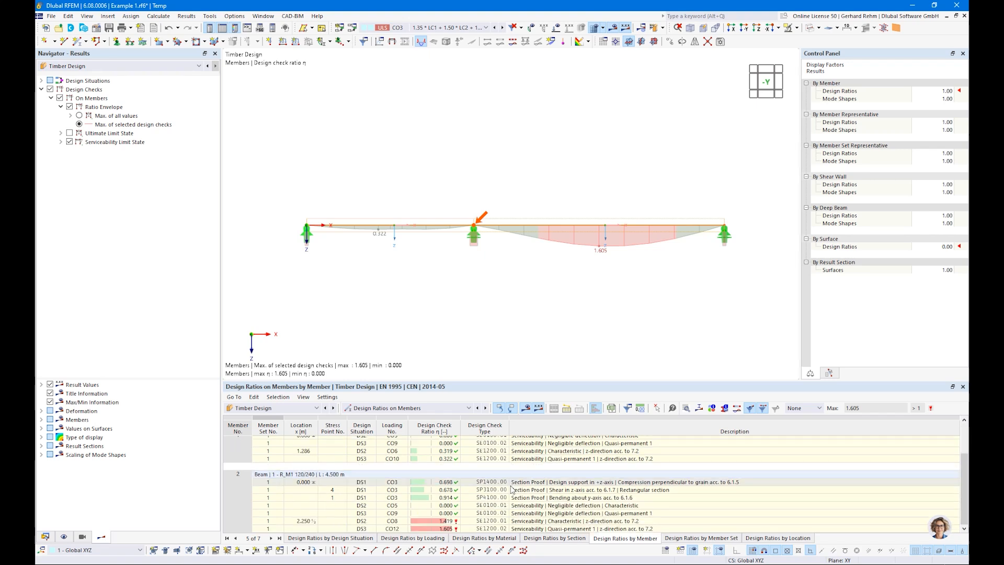
pyautogui.click(395, 408)
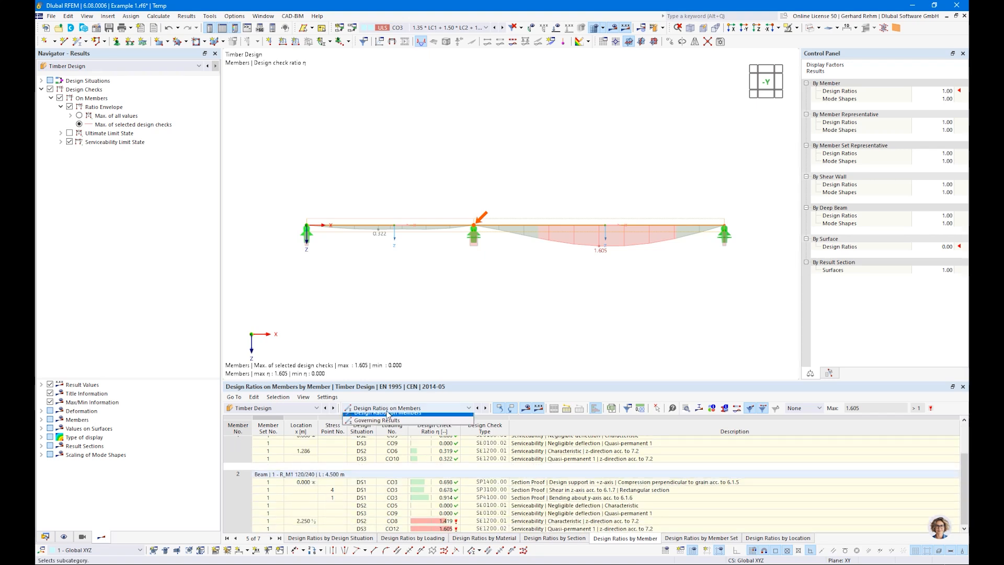
pyautogui.click(379, 417)
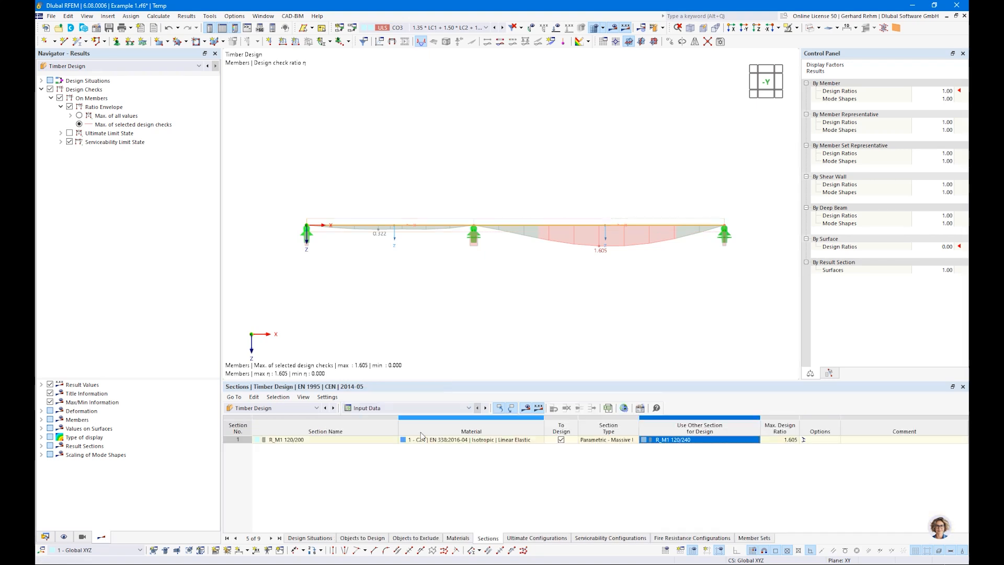
pyautogui.rightClick(663, 442)
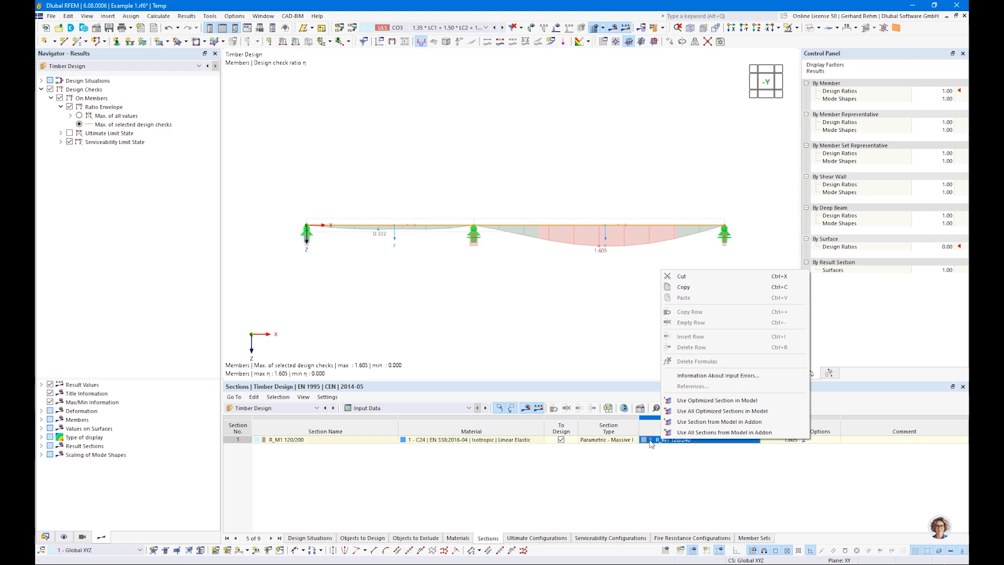
pyautogui.click(697, 411)
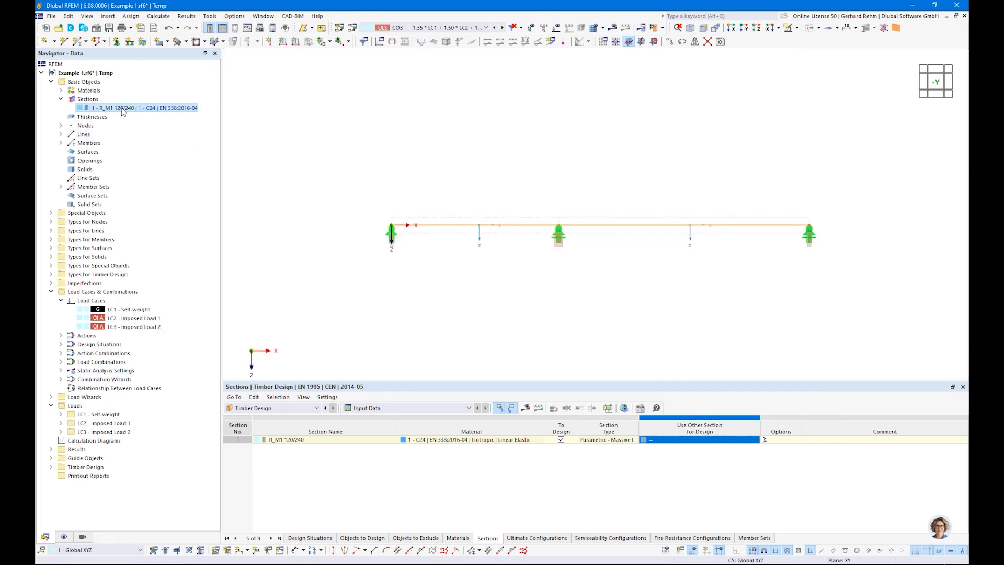
# Recalculate the timber design and show the maximum of all checks, now peaking at 0.957
pyautogui.click(537, 409)
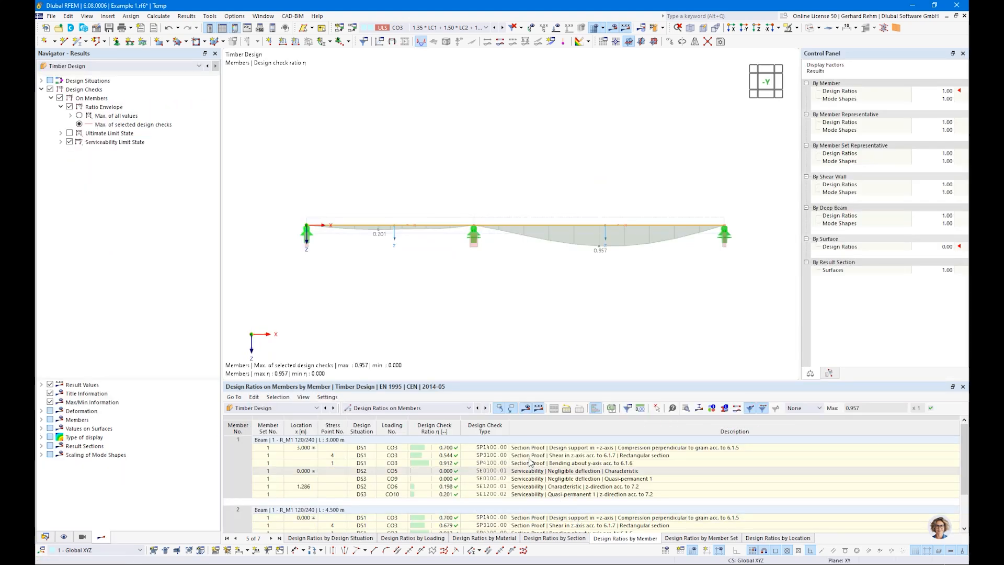
pyautogui.click(79, 116)
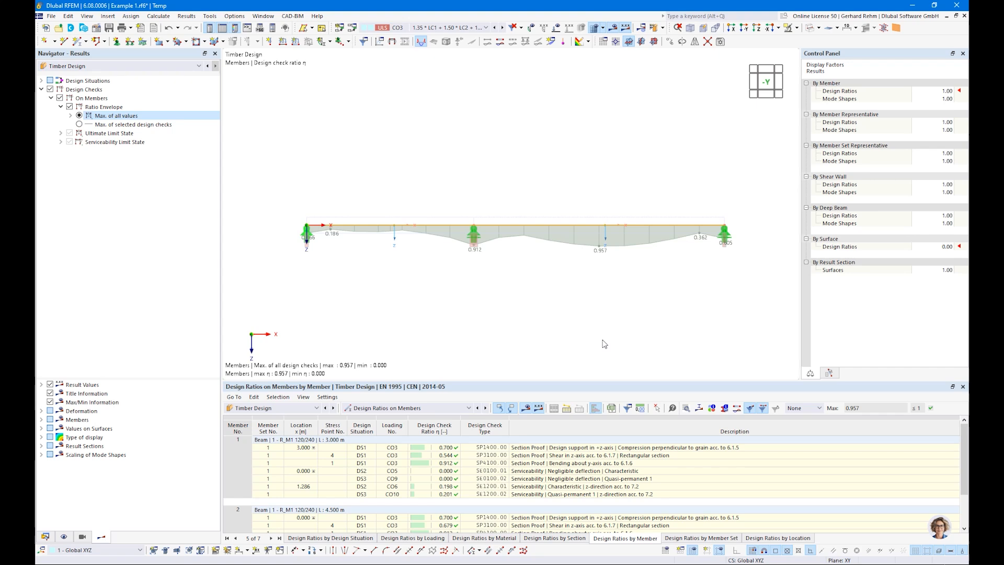
pyautogui.hotkey('alt', 'Tab')
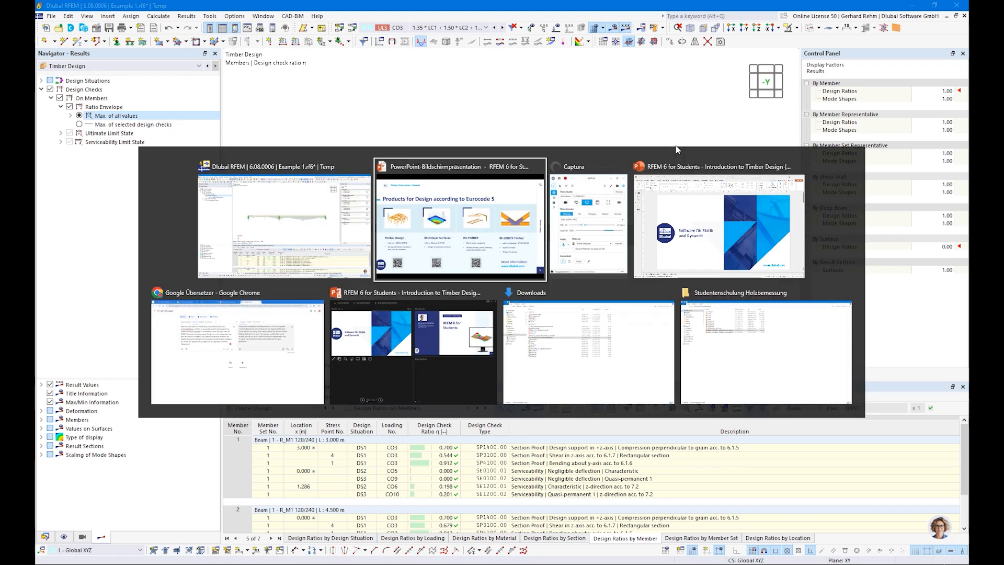
pyautogui.press('Right')
pyautogui.press('Left')
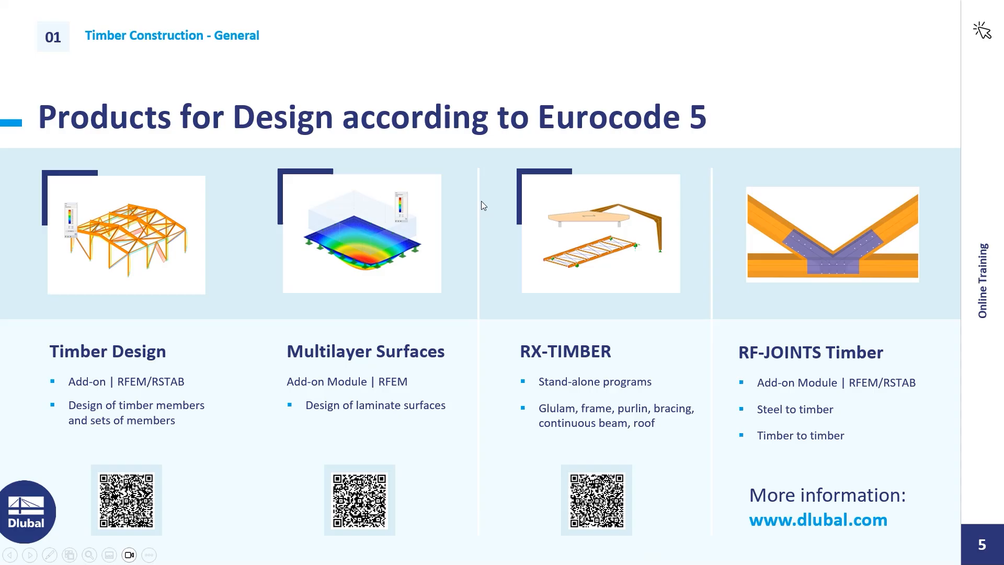
pyautogui.press('Left')
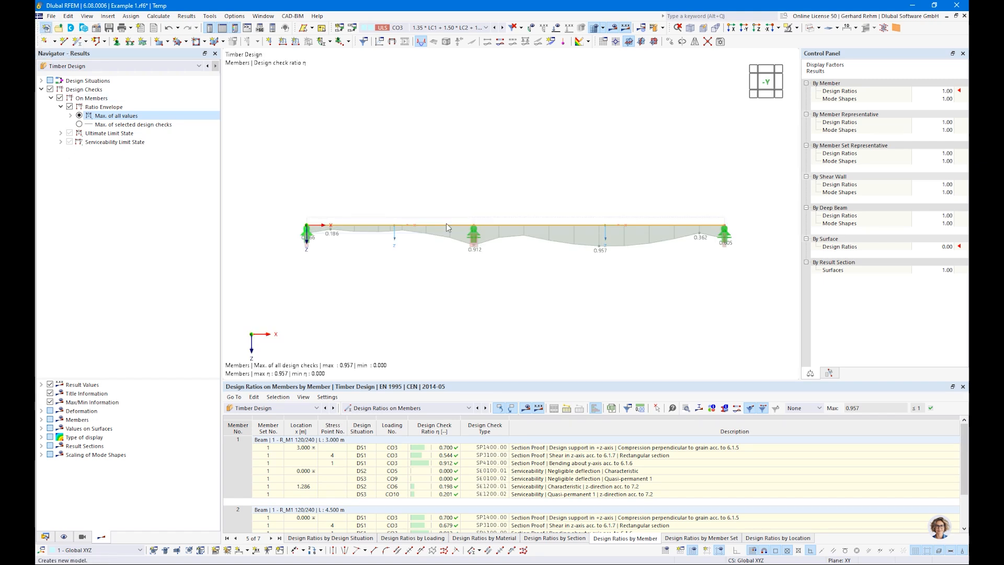
pyautogui.hotkey('ctrl', 'n')
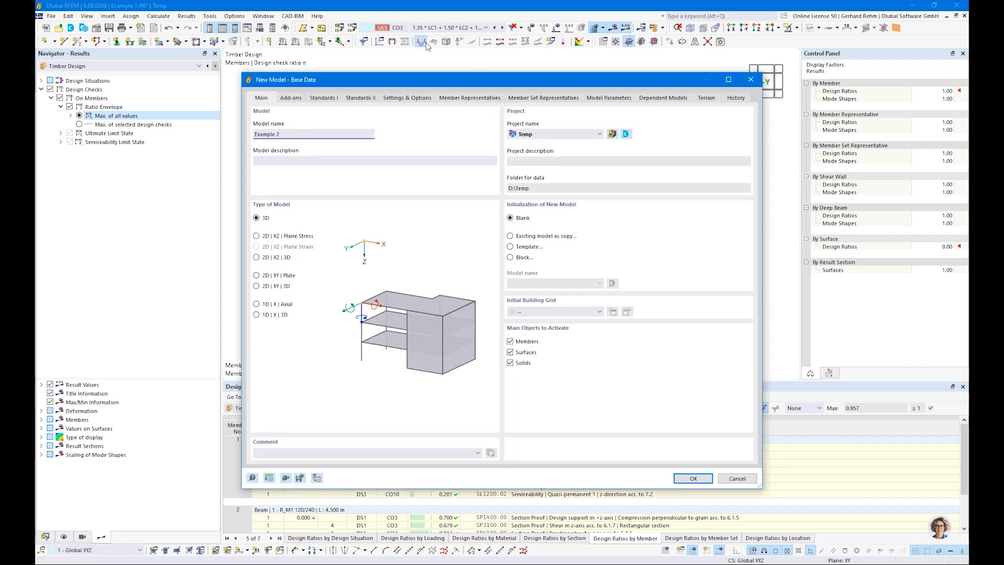
# Disable Load wizards, enable Timber Design, and turn off member and member set representatives
pyautogui.click(286, 99)
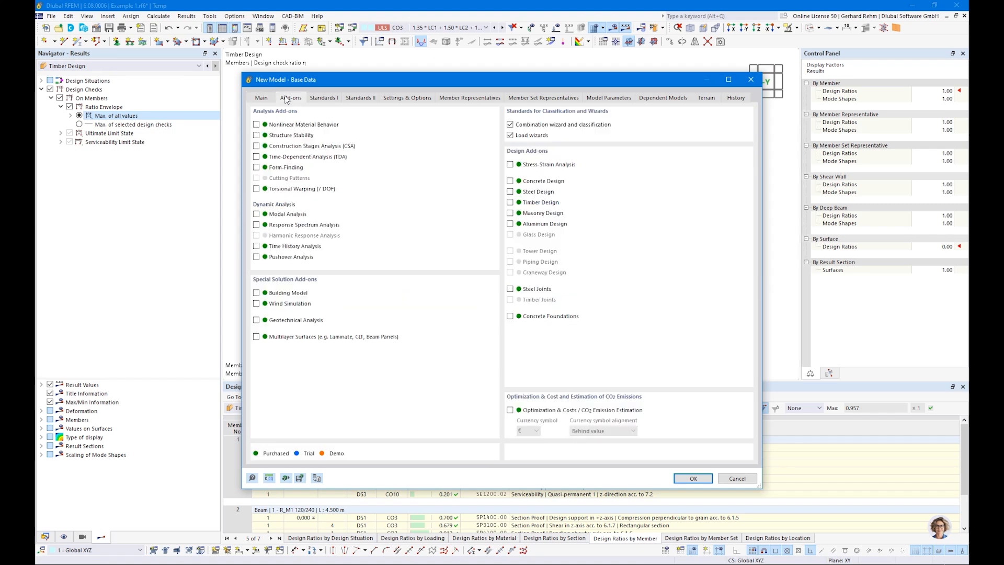
pyautogui.click(511, 136)
pyautogui.click(510, 203)
pyautogui.click(334, 100)
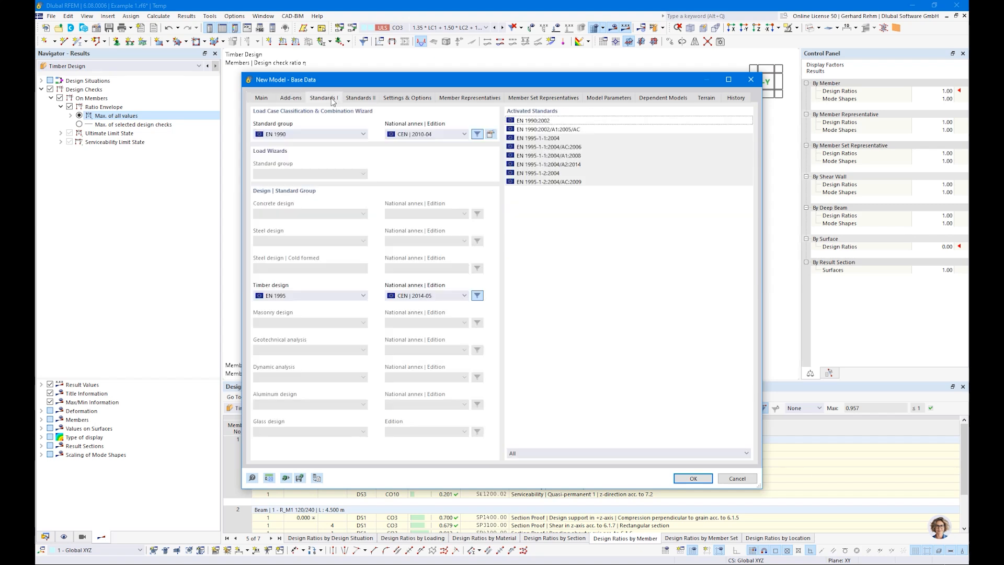
pyautogui.click(408, 100)
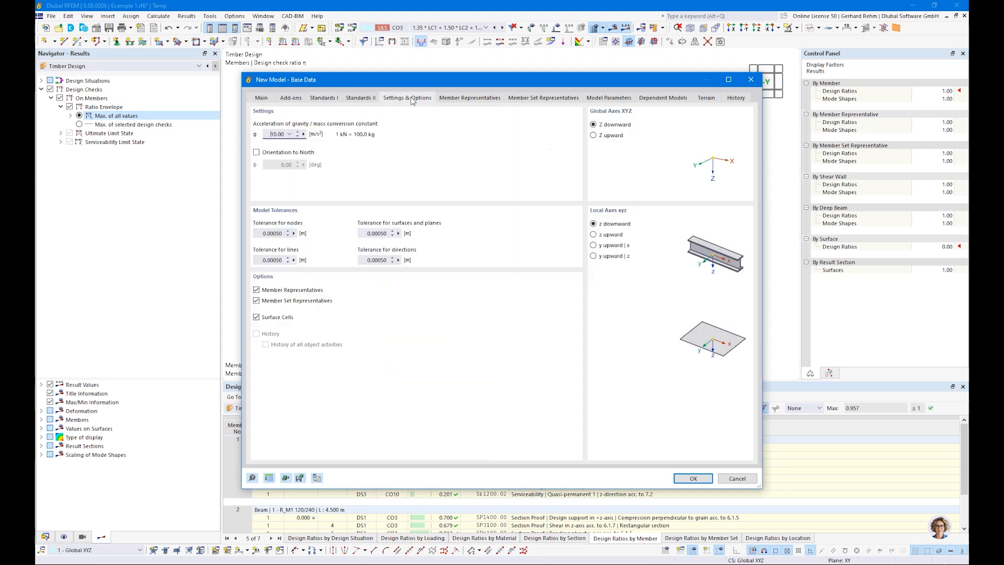
pyautogui.click(257, 300)
pyautogui.click(256, 290)
# Set the standard group to EN 1990 | Timber and create the new model Example 2
pyautogui.click(679, 480)
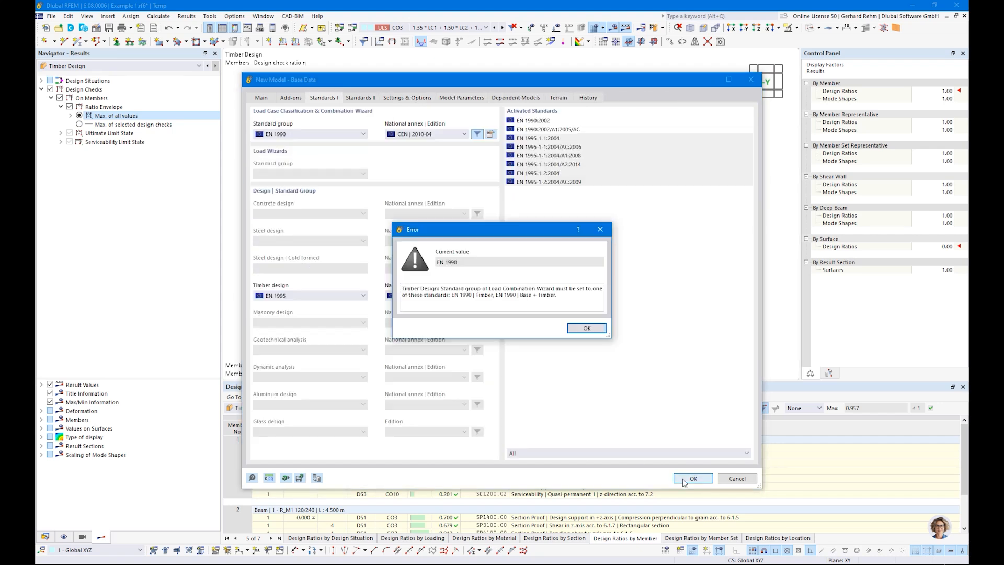
pyautogui.click(586, 328)
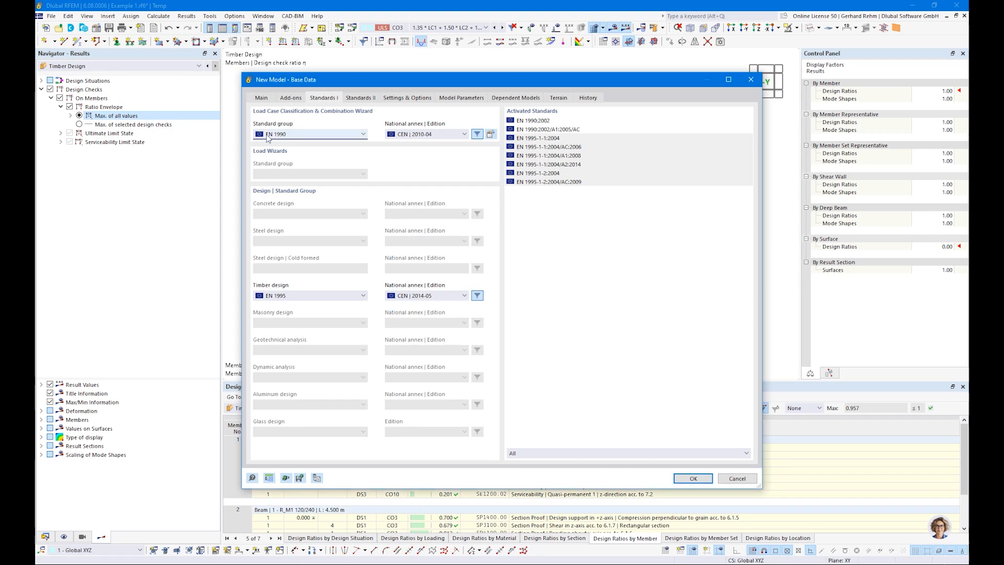
pyautogui.click(269, 135)
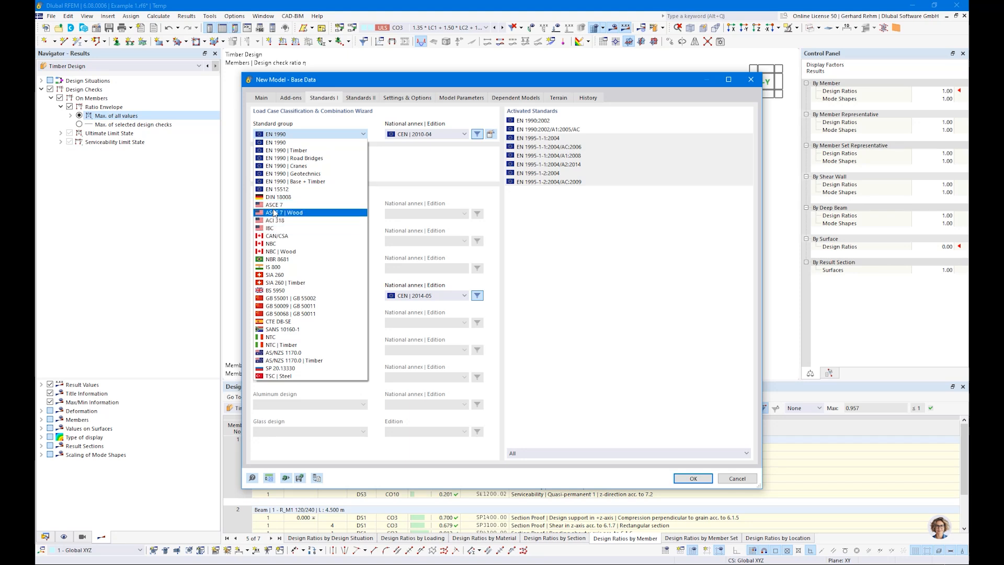
pyautogui.click(282, 151)
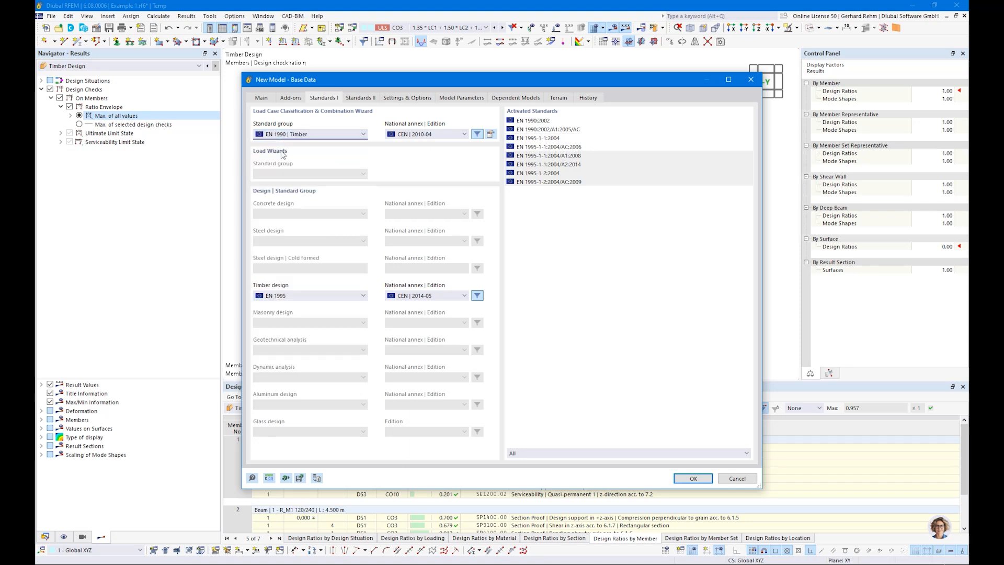
pyautogui.click(693, 479)
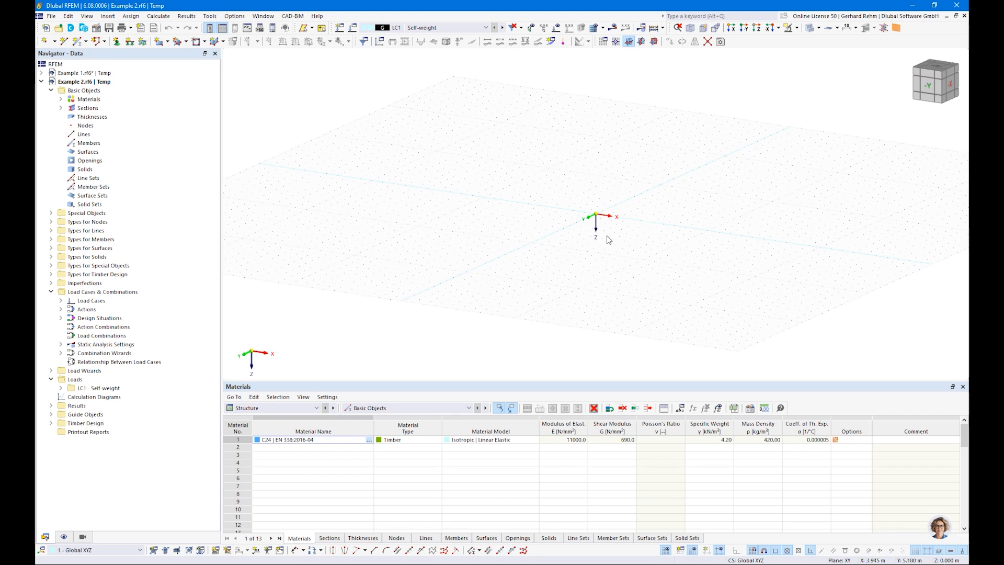
# In the XZ work plane, draw two 4 m R_M1 120/240 members through Z 0, -4 and -8
pyautogui.moveTo(613, 231); pyautogui.dragTo(563, 271, button='middle')
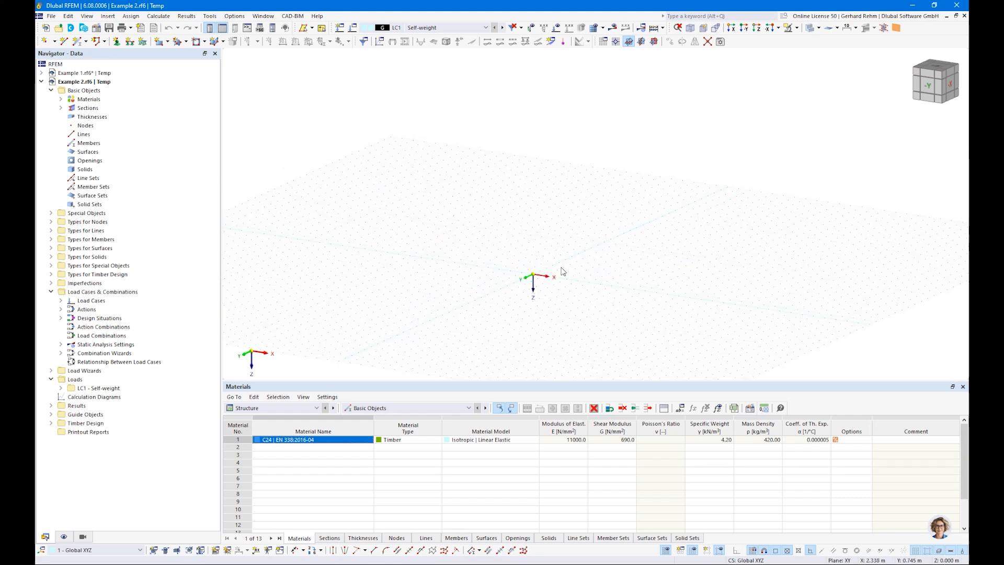
pyautogui.click(653, 42)
pyautogui.scroll(2, 557, 237)
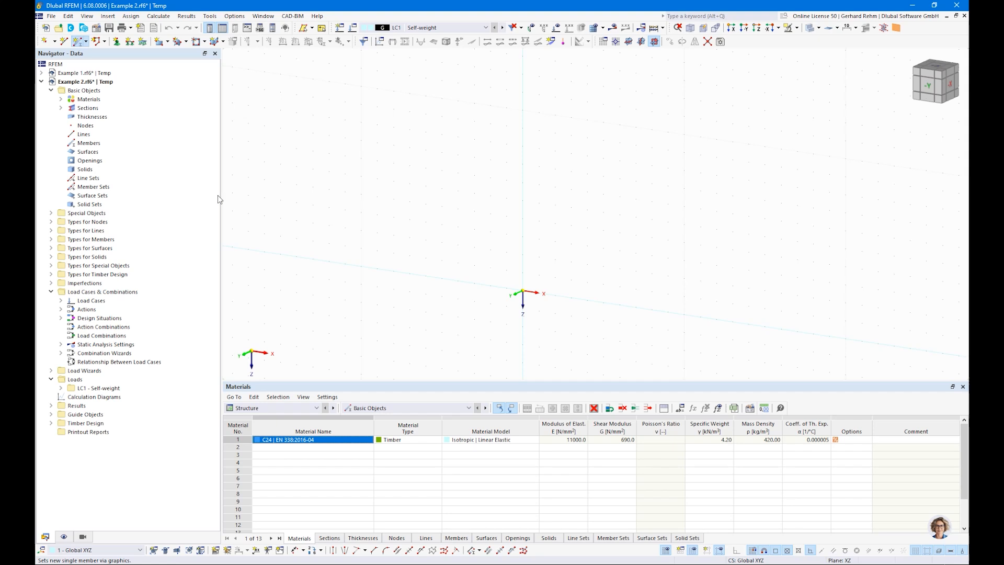
pyautogui.click(259, 128)
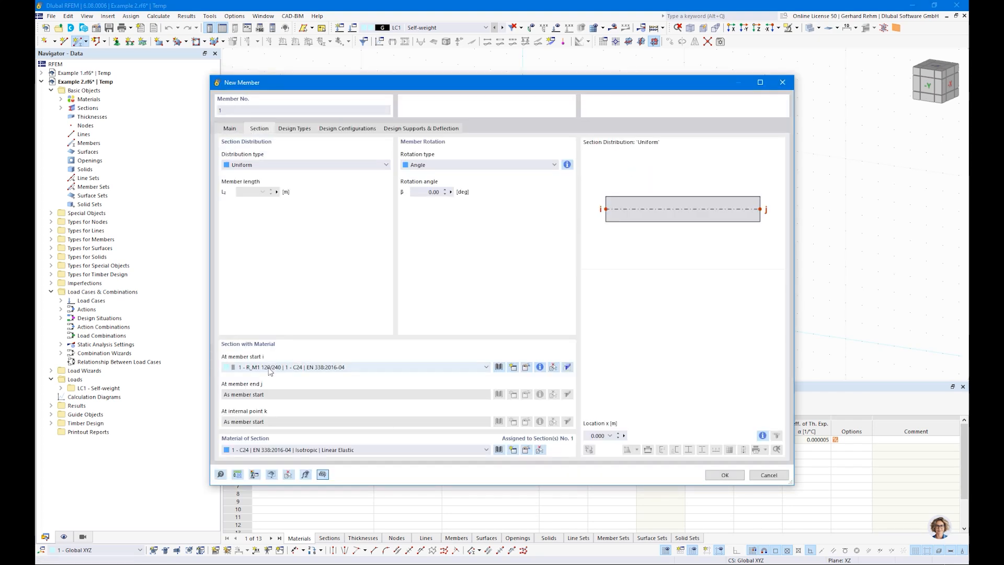
pyautogui.click(725, 475)
pyautogui.click(523, 292)
pyautogui.click(522, 218)
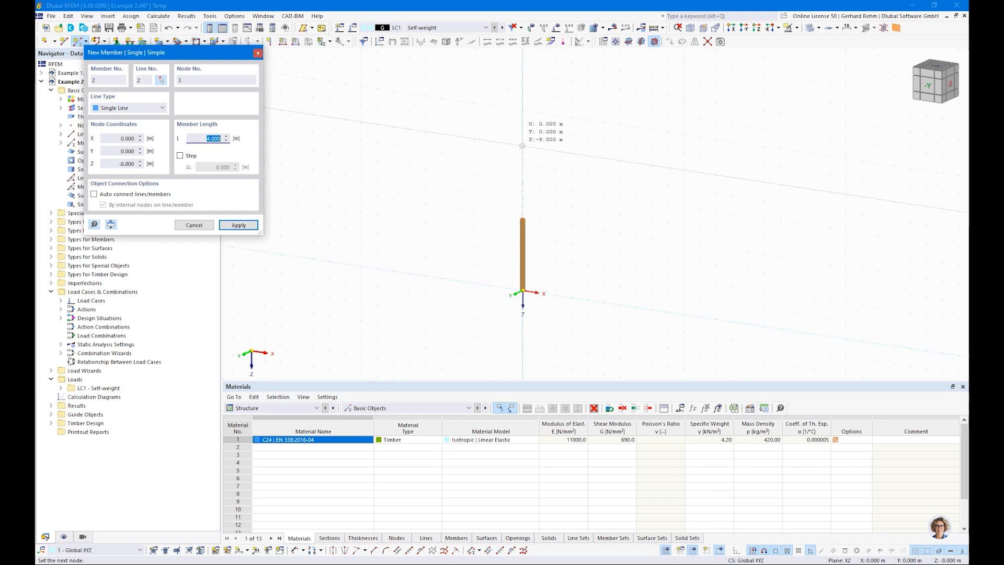
pyautogui.click(523, 146)
pyautogui.press('Escape')
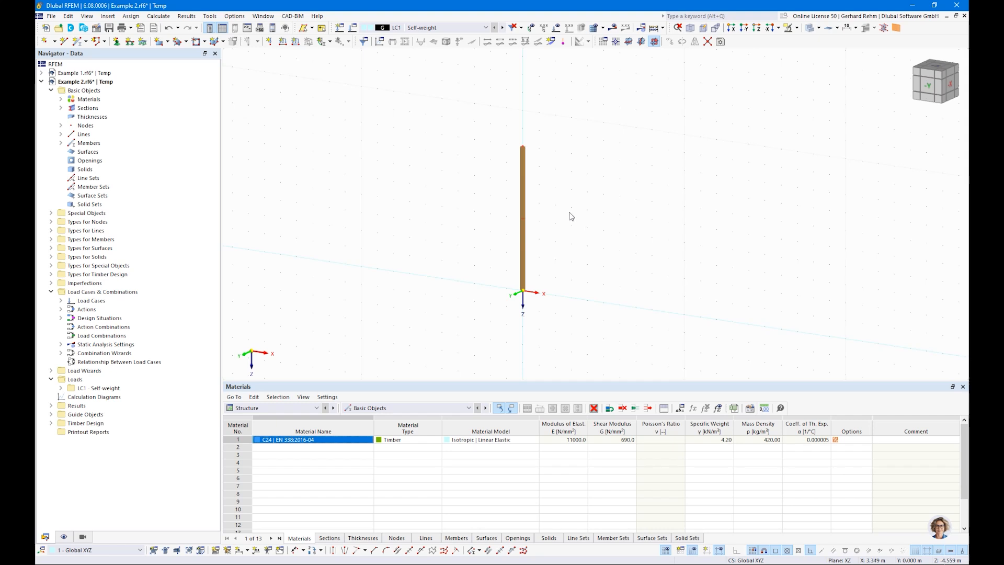
# Display the members' local axis systems and frame the whole column in view
pyautogui.scroll(3, 533, 147)
pyautogui.rightClick(540, 131)
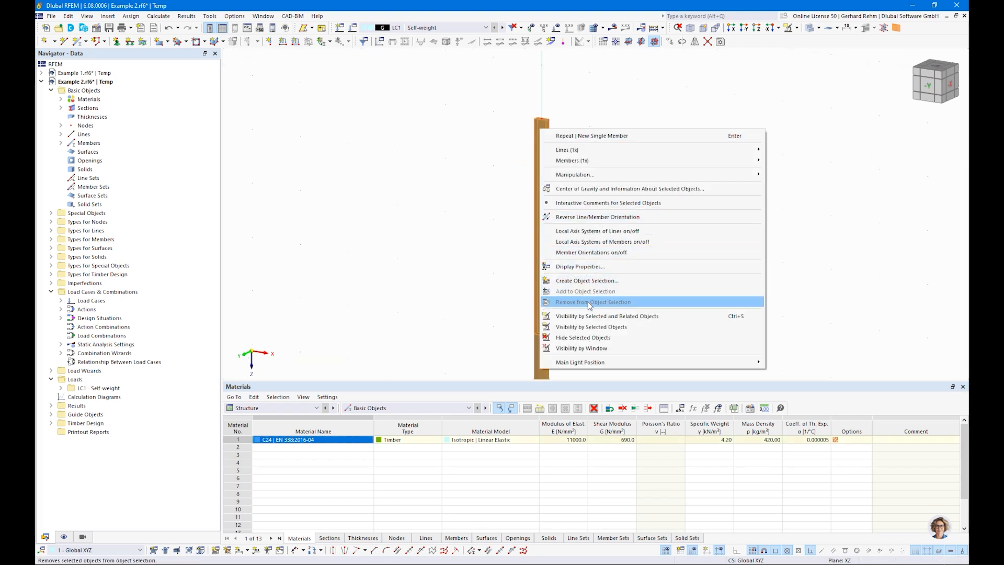
pyautogui.click(585, 245)
pyautogui.keyDown('ctrl'); pyautogui.moveTo(617, 160); pyautogui.dragTo(604, 223, button='middle'); pyautogui.keyUp('ctrl')
pyautogui.scroll(2, 593, 207)
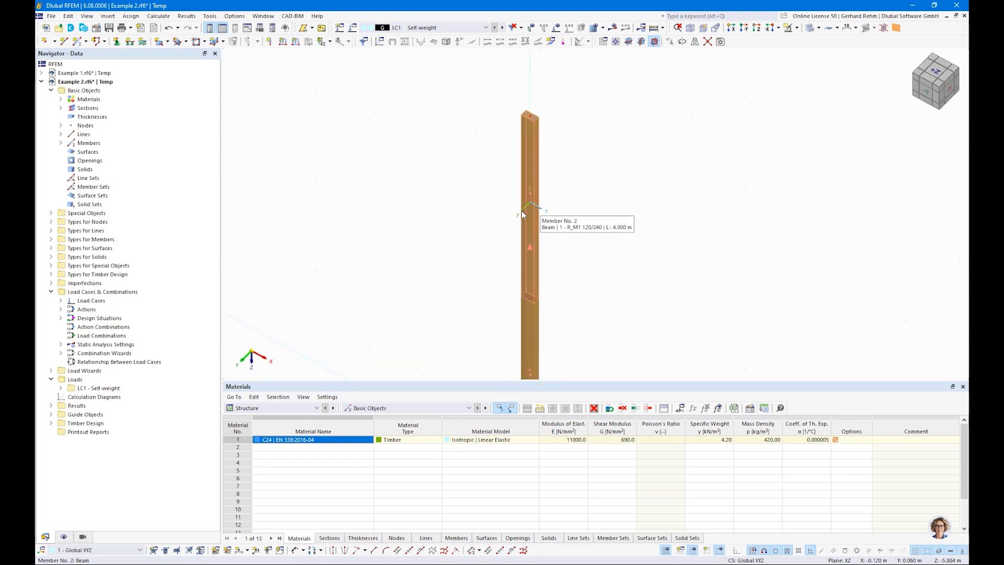
pyautogui.scroll(-1, 492, 225)
pyautogui.moveTo(441, 247); pyautogui.dragTo(444, 166, button='middle')
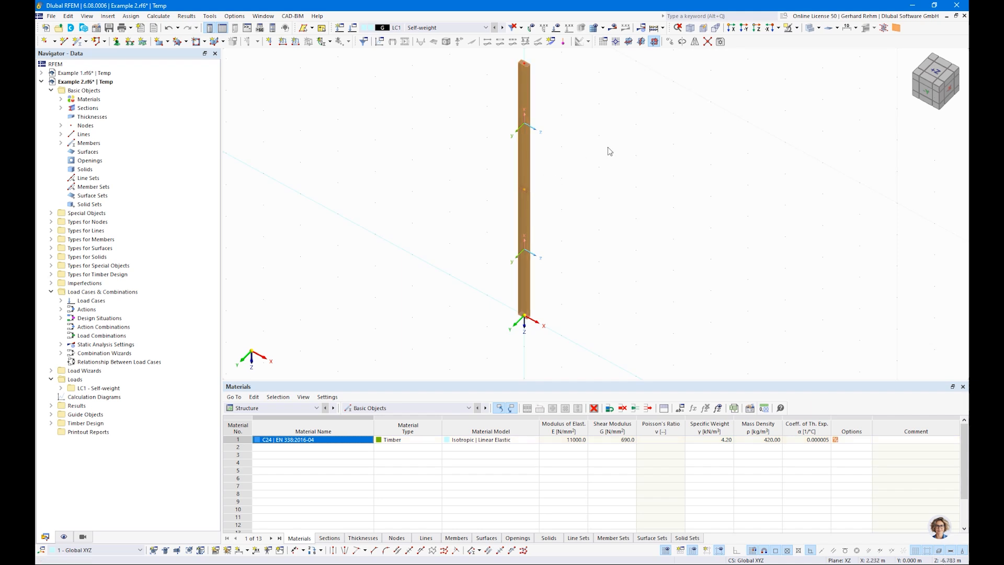
# Begin a nodal support assignment, then abandon it without applying a support
pyautogui.click(117, 41)
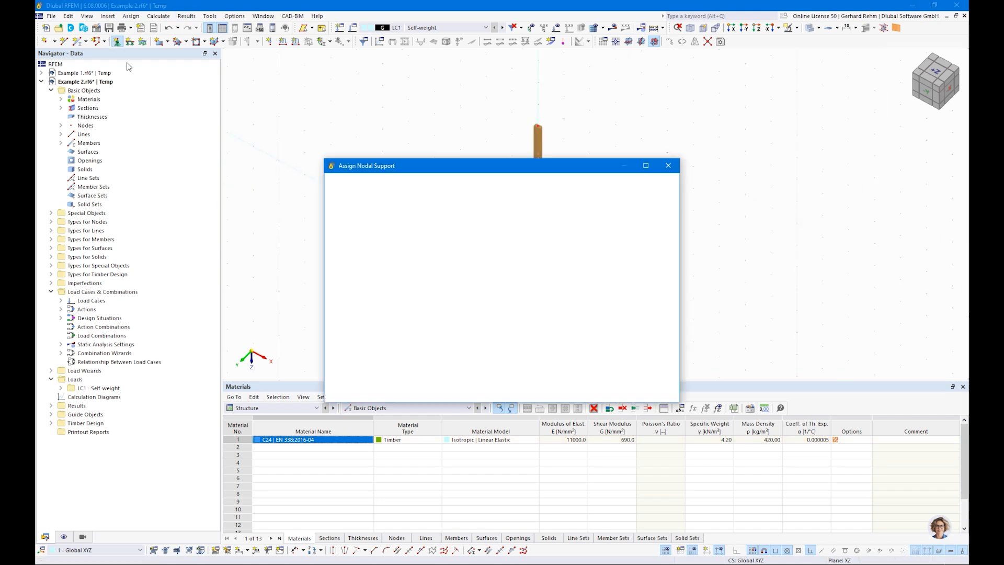
pyautogui.click(578, 395)
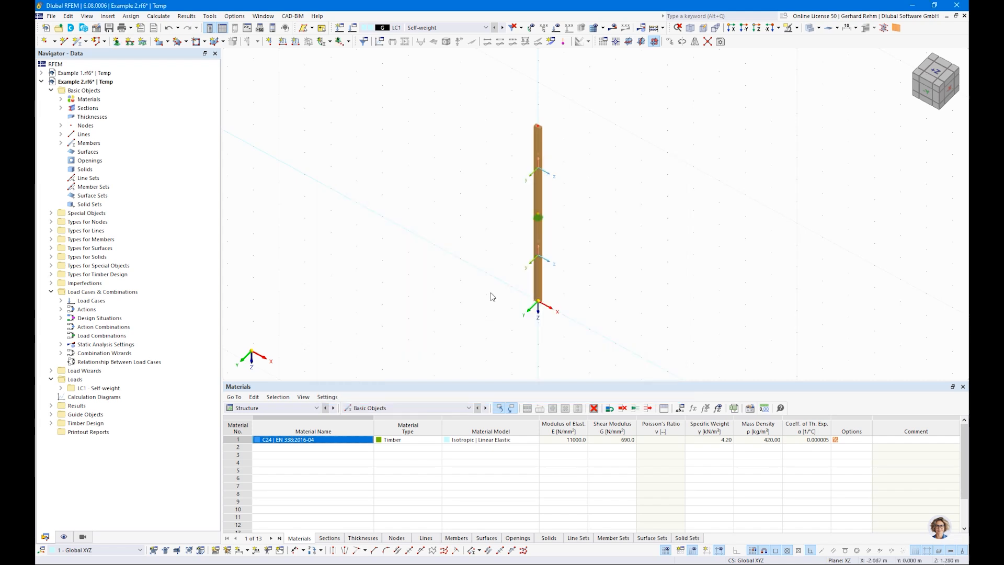
pyautogui.rightClick(488, 253)
pyautogui.click(525, 217)
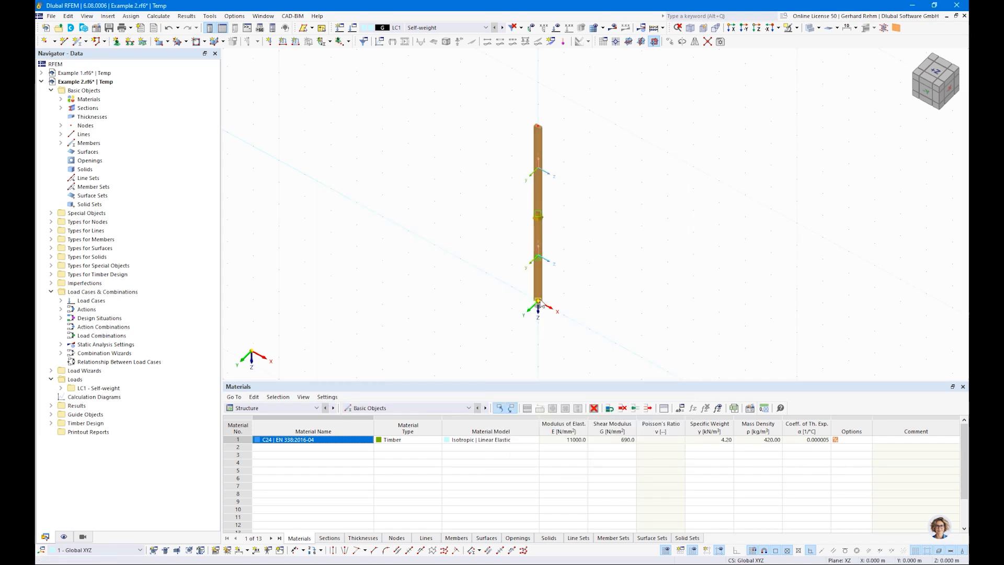
# Define new nodal support type No. 6 fixing only ux and uy translations
pyautogui.click(116, 41)
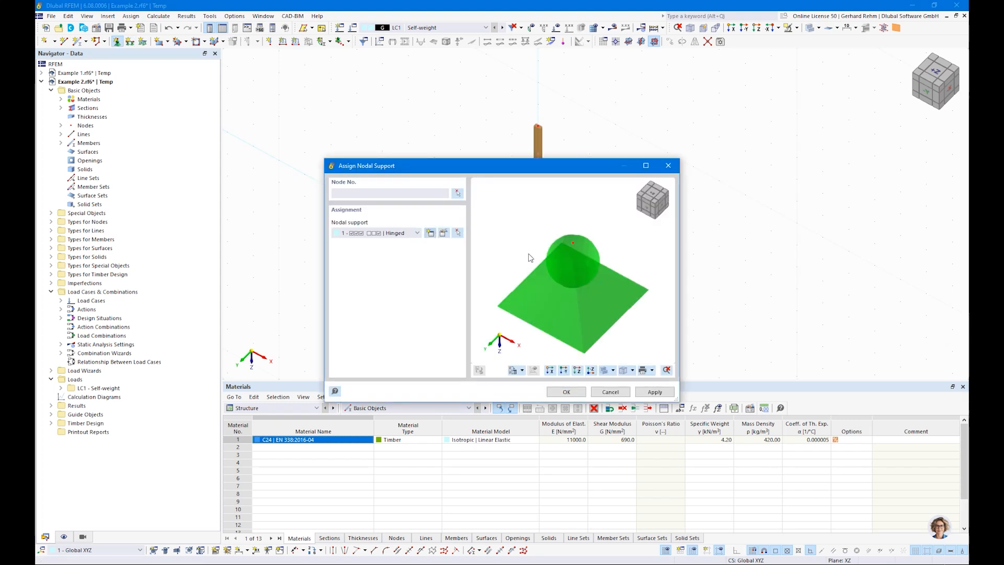
pyautogui.click(430, 233)
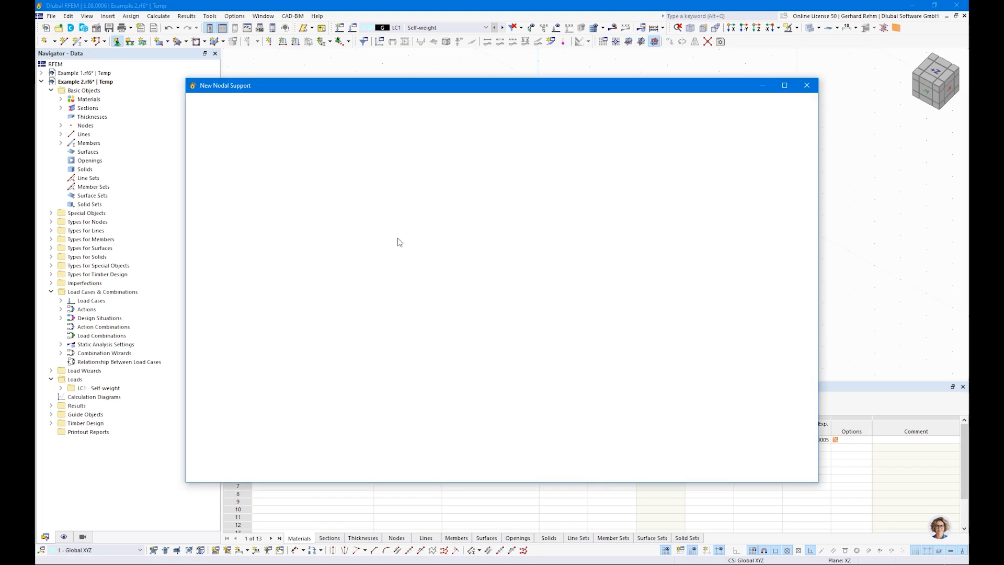
pyautogui.click(307, 220)
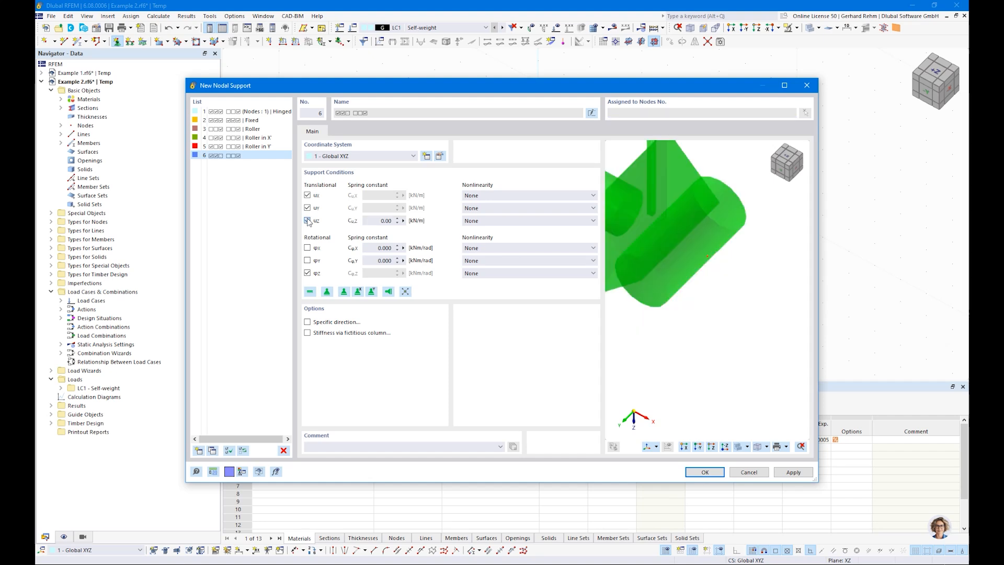
pyautogui.click(308, 273)
pyautogui.scroll(-3, 724, 286)
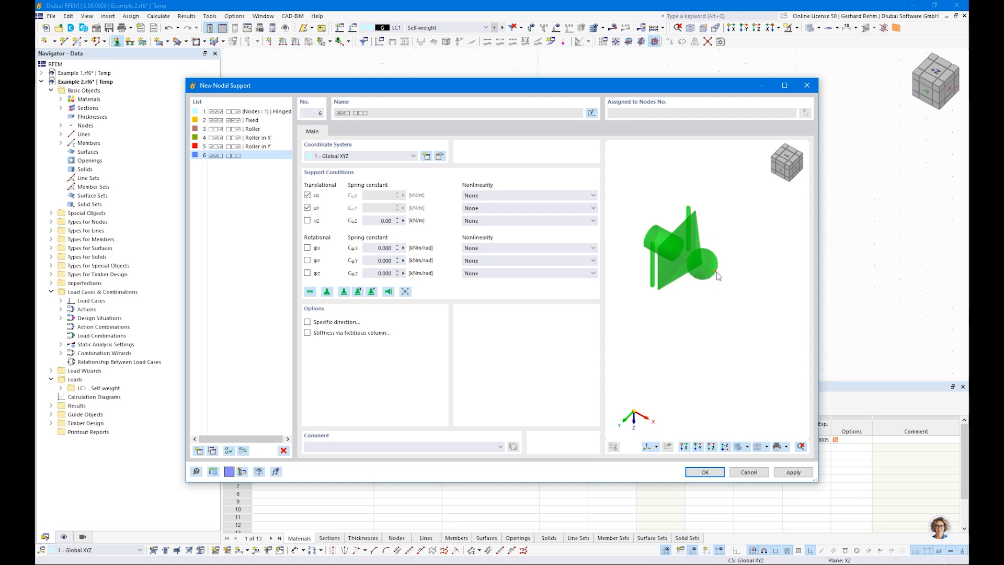
pyautogui.click(705, 472)
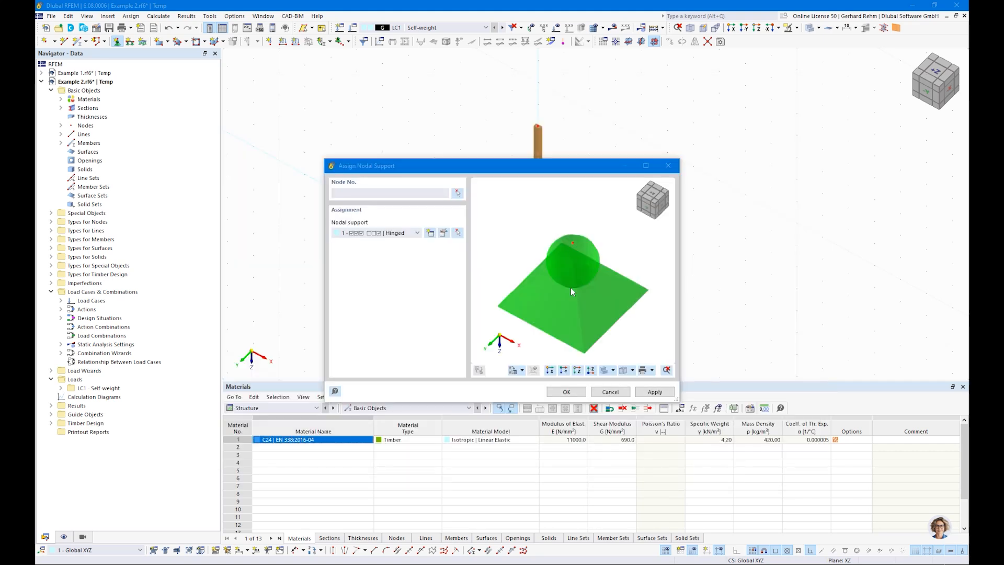
# Assign the new support to the column's top node and zoom in on it
pyautogui.click(563, 392)
pyautogui.click(538, 124)
pyautogui.press('Escape')
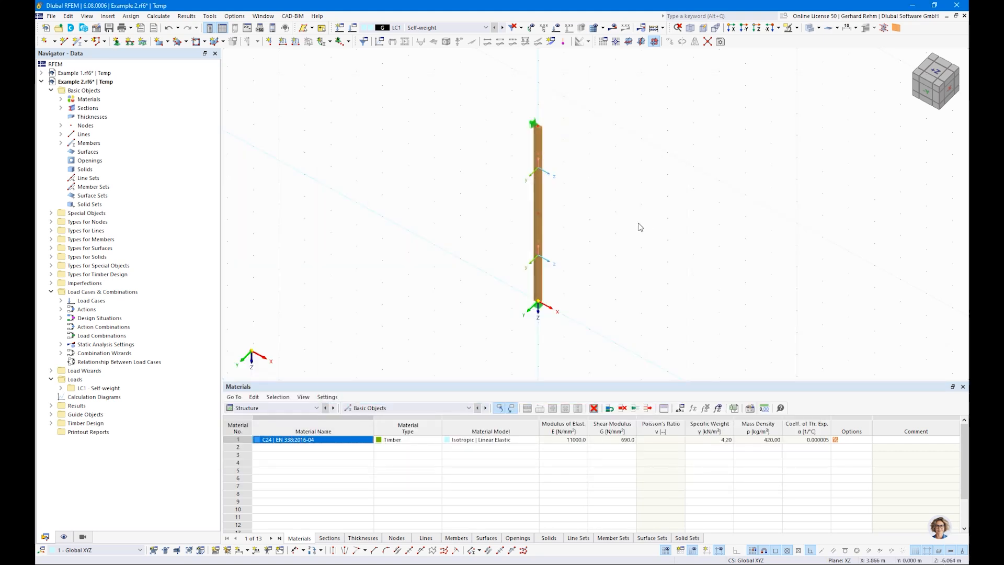
pyautogui.moveTo(344, 158)
pyautogui.mouseDown(button='middle')
pyautogui.moveTo(346, 190)
pyautogui.moveTo(344, 165)
pyautogui.mouseUp(button='middle')
pyautogui.scroll(2, 343, 160)
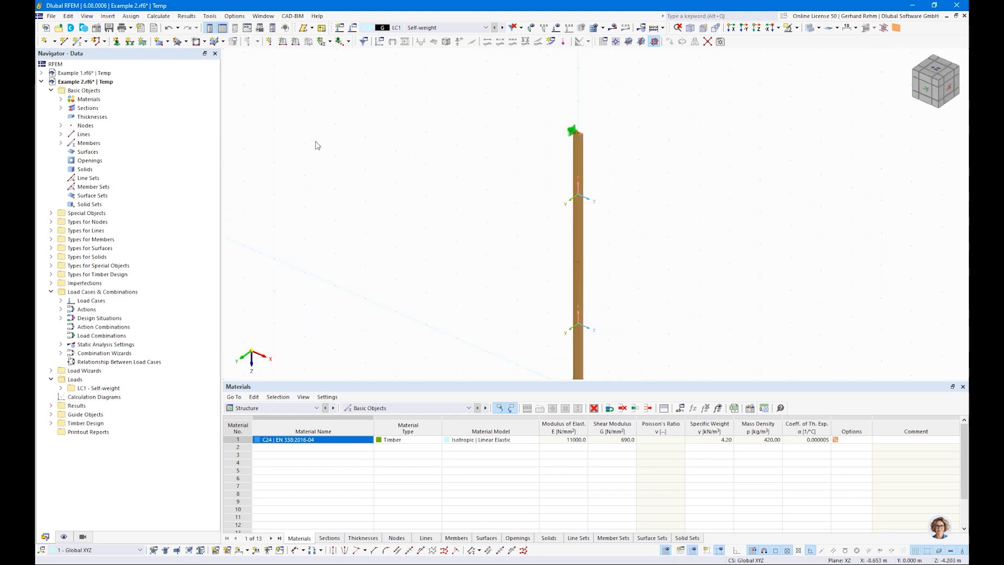
# Apply a 35 kN vertical Fz nodal load to top node 3 in LC1 Self-weight
pyautogui.click(270, 42)
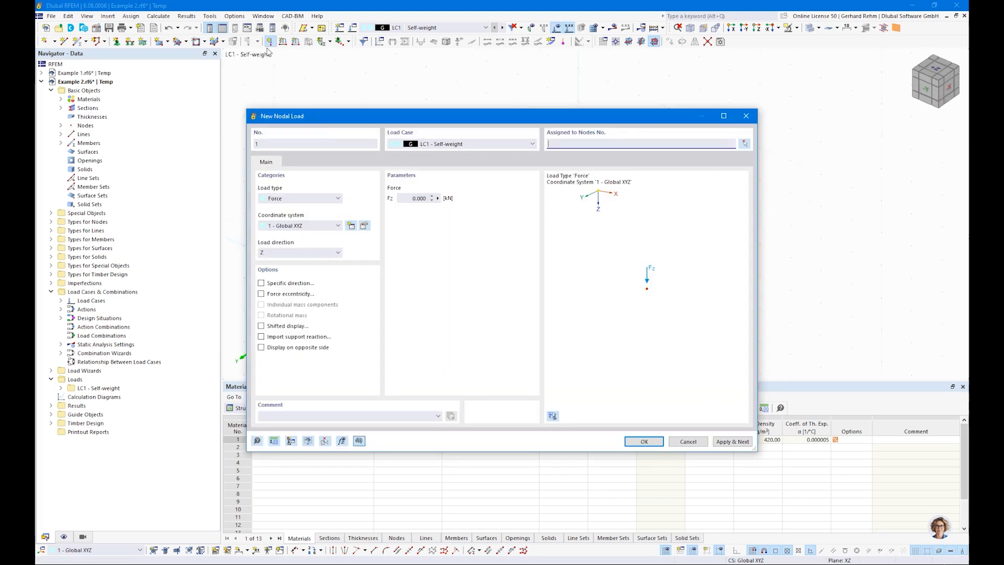
pyautogui.click(418, 198)
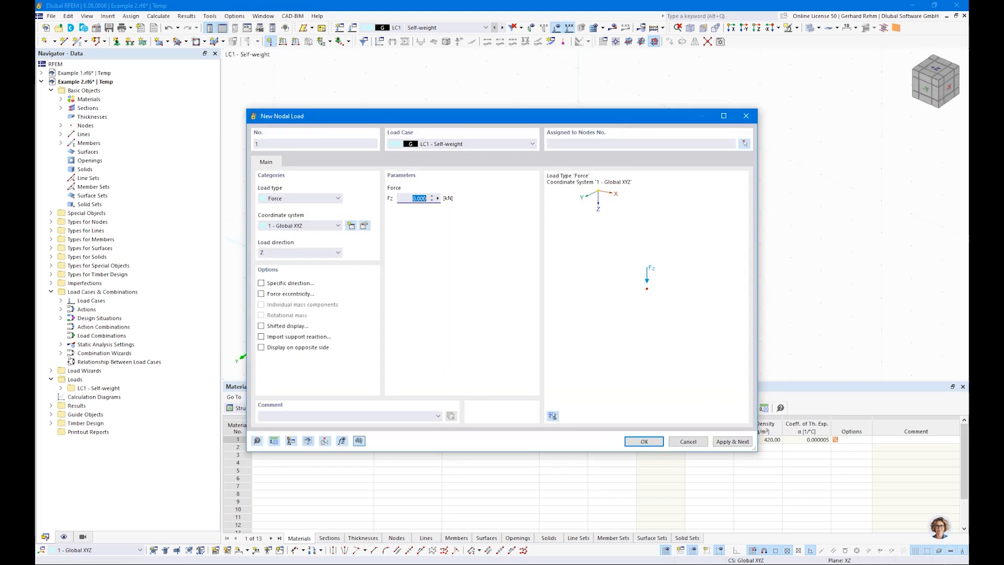
pyautogui.click(644, 442)
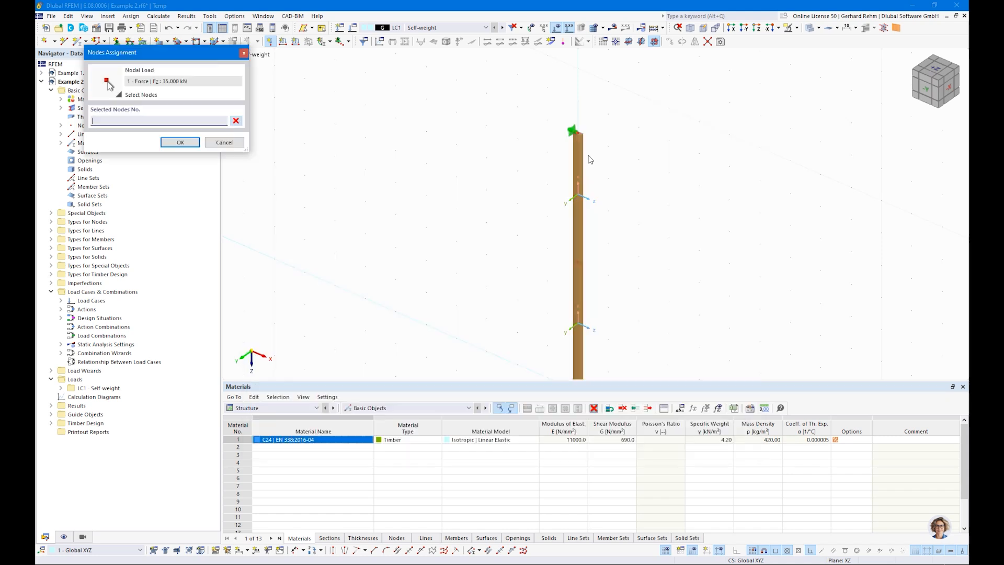
pyautogui.click(176, 142)
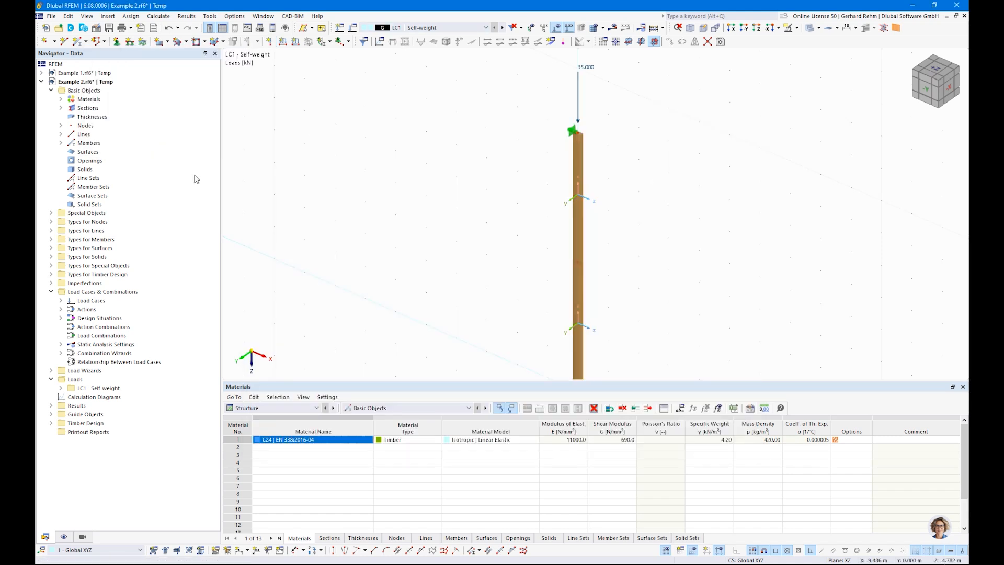
pyautogui.rightClick(81, 300)
pyautogui.click(117, 317)
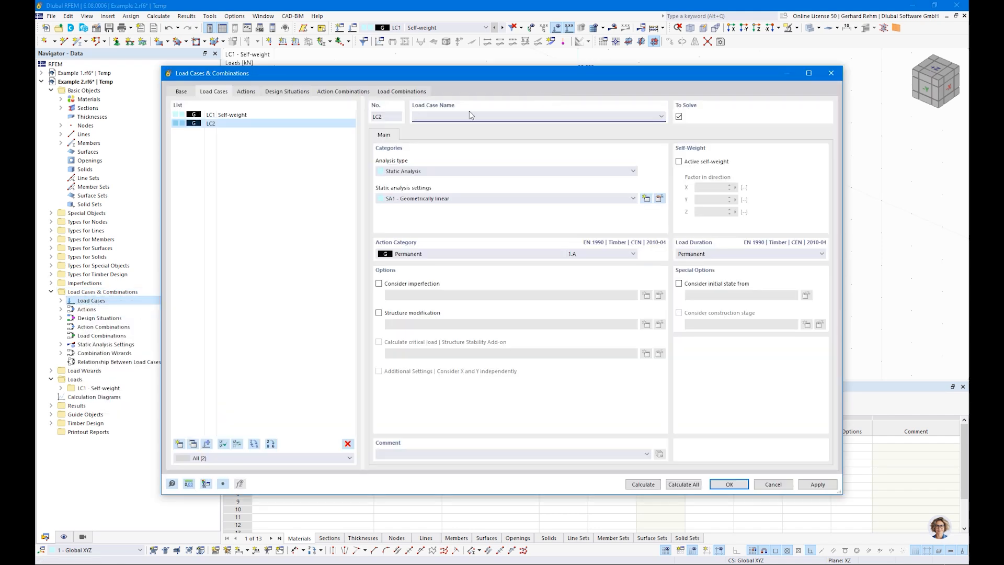
# Name load case LC2 'Snow' with action category 4.C snow/ice below 1000 m
pyautogui.write('Snow')
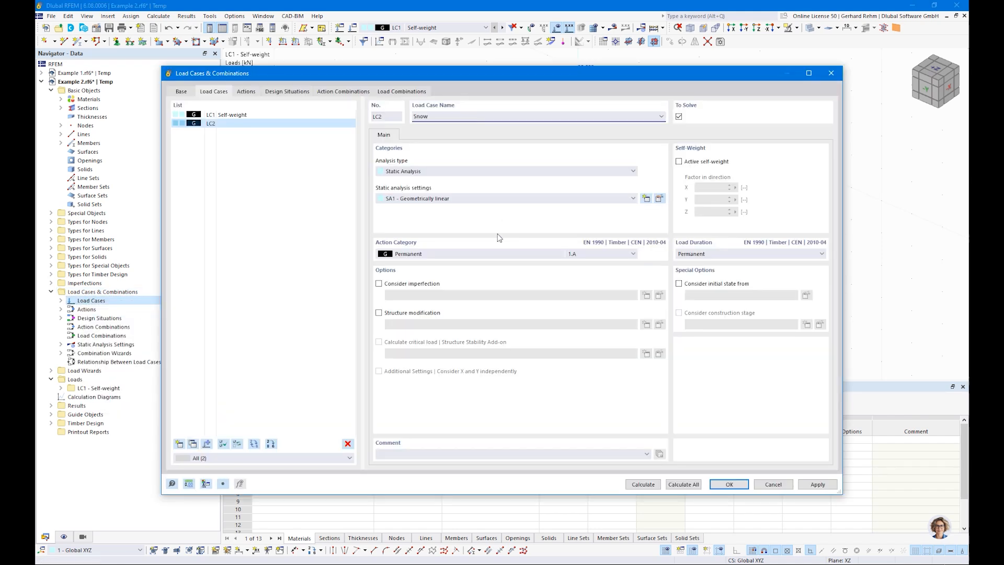
pyautogui.click(502, 253)
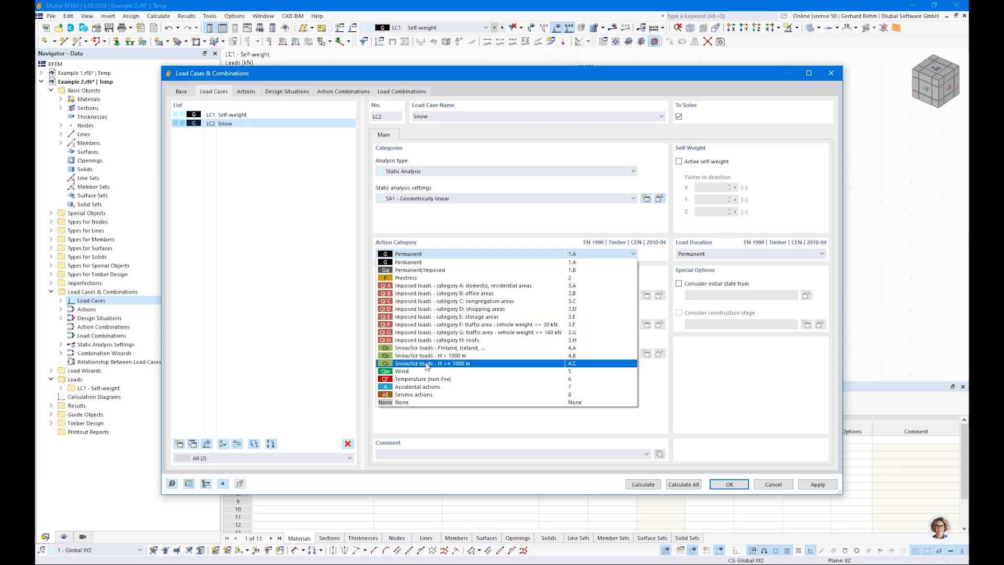
pyautogui.click(459, 364)
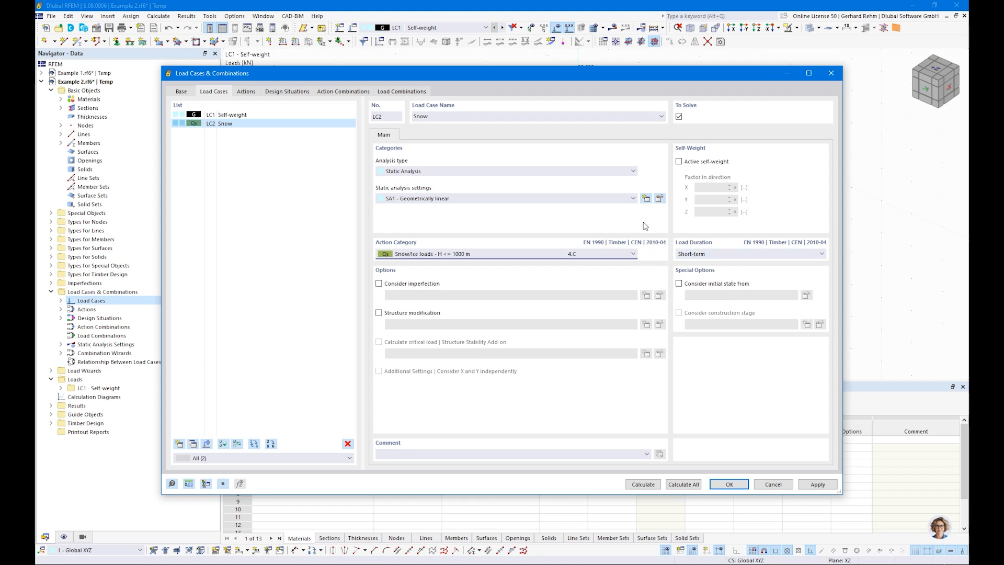
# Delete serviceability design situations DS2 and DS3, leaving only DS1
pyautogui.click(402, 91)
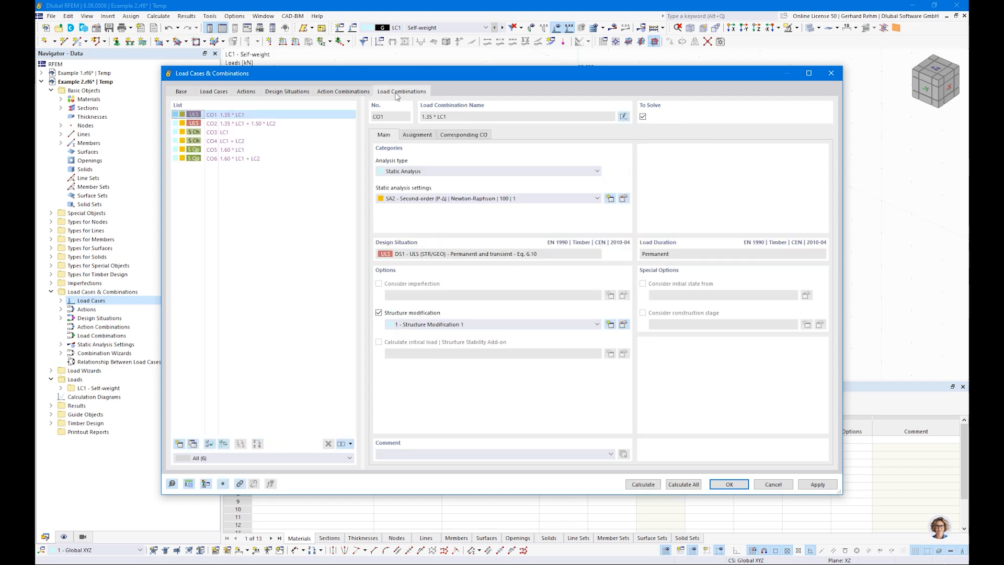
pyautogui.click(287, 91)
pyautogui.click(236, 124)
pyautogui.keyDown('shift'); pyautogui.click(236, 133); pyautogui.keyUp('shift')
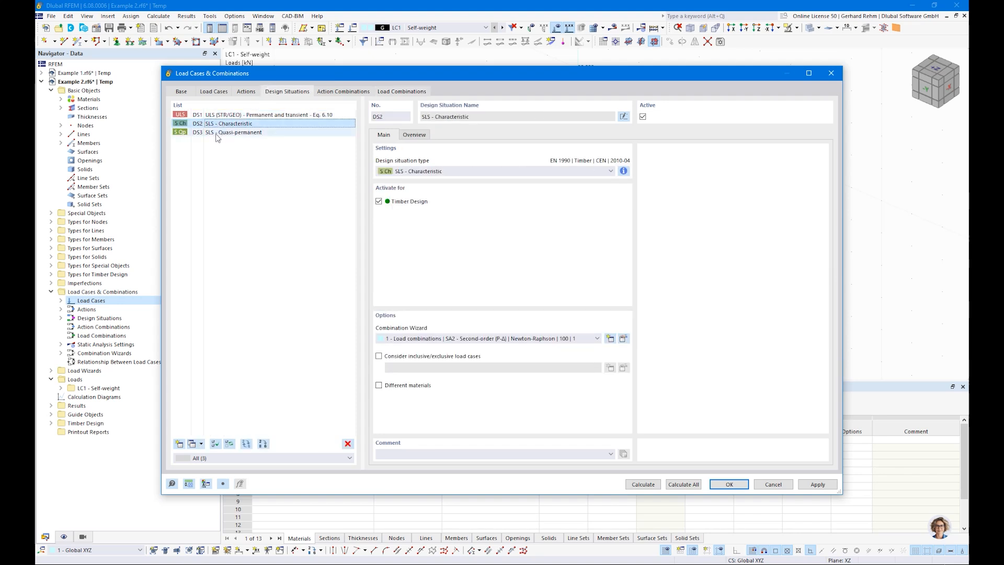
pyautogui.click(348, 443)
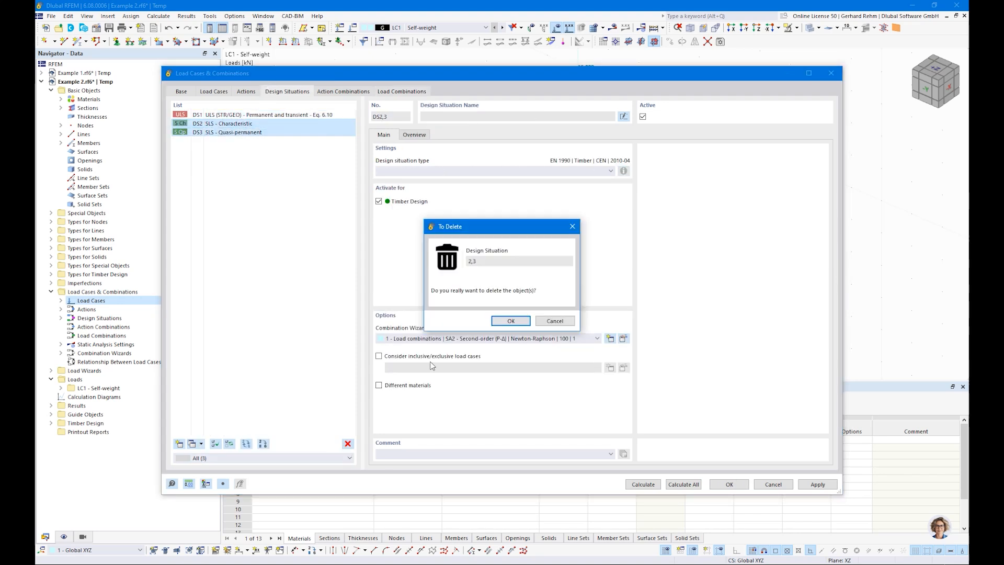
pyautogui.click(510, 321)
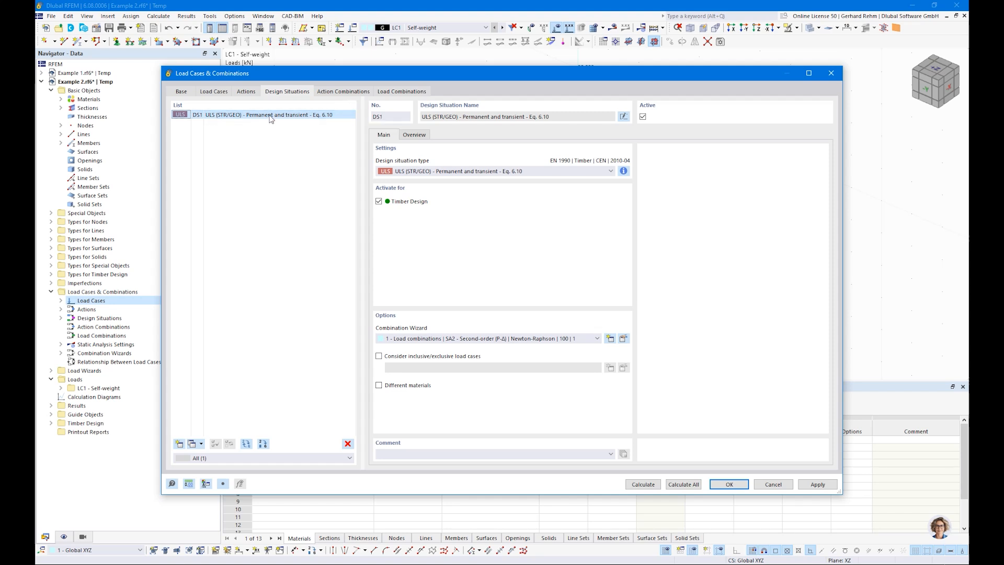
# Set DS1 to the geometrically linear combination wizard, producing CO1 and CO2, and confirm
pyautogui.click(398, 93)
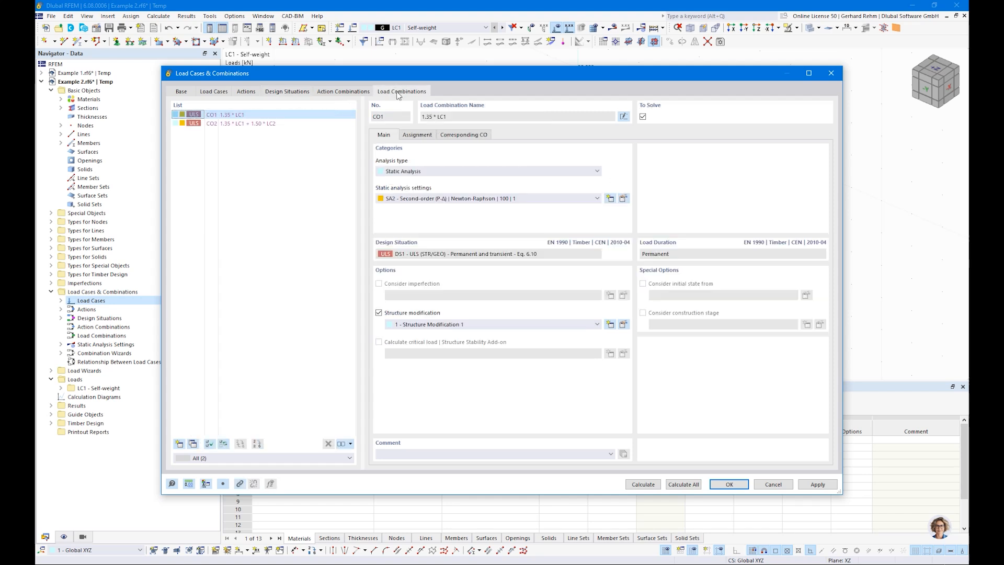
pyautogui.click(230, 124)
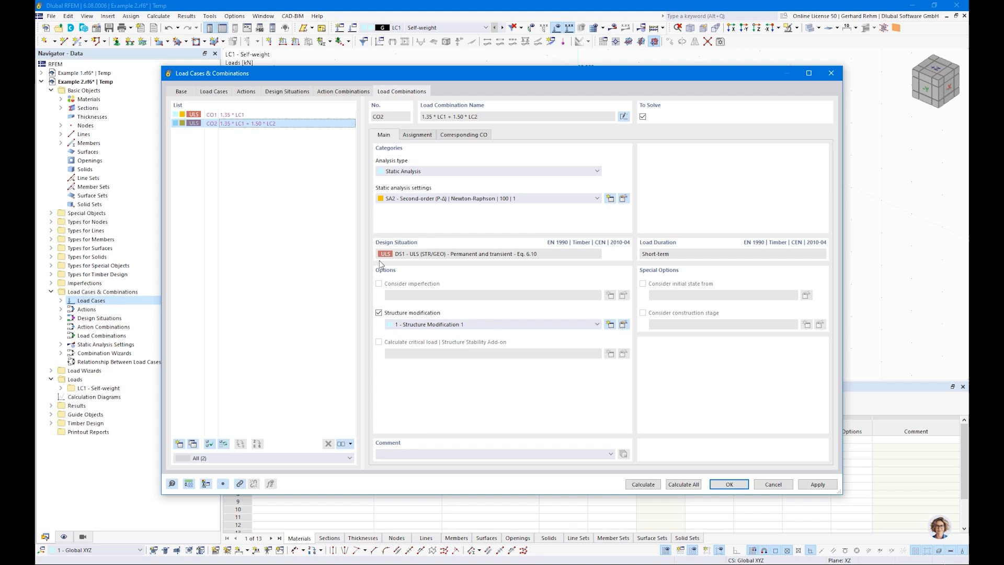
pyautogui.click(299, 92)
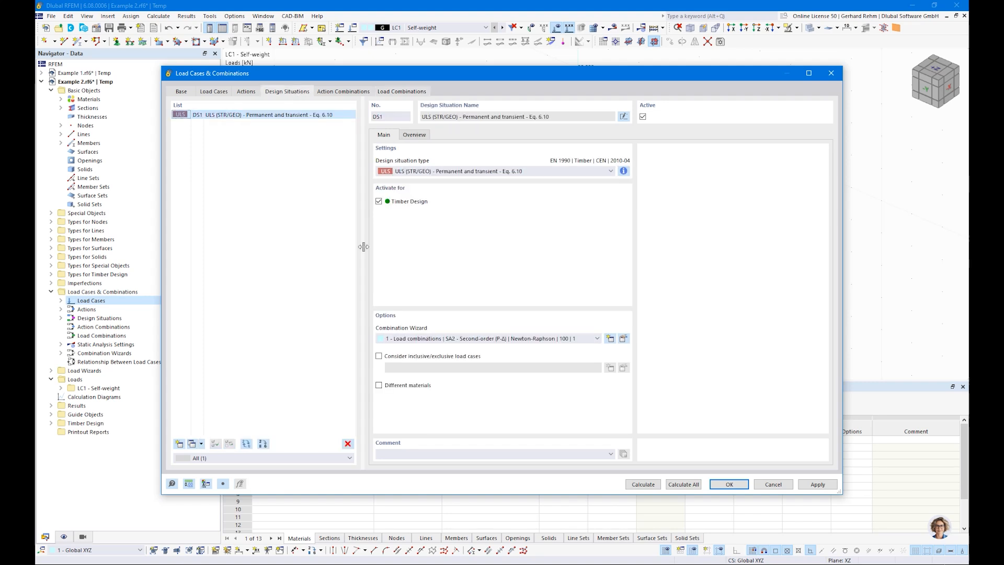
pyautogui.click(413, 339)
pyautogui.click(418, 364)
pyautogui.click(338, 92)
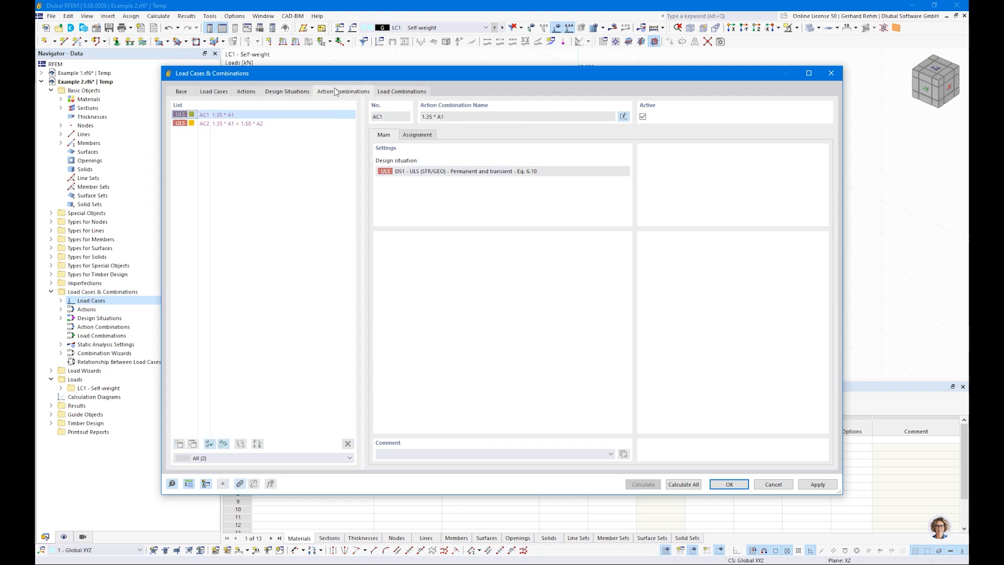
pyautogui.click(398, 93)
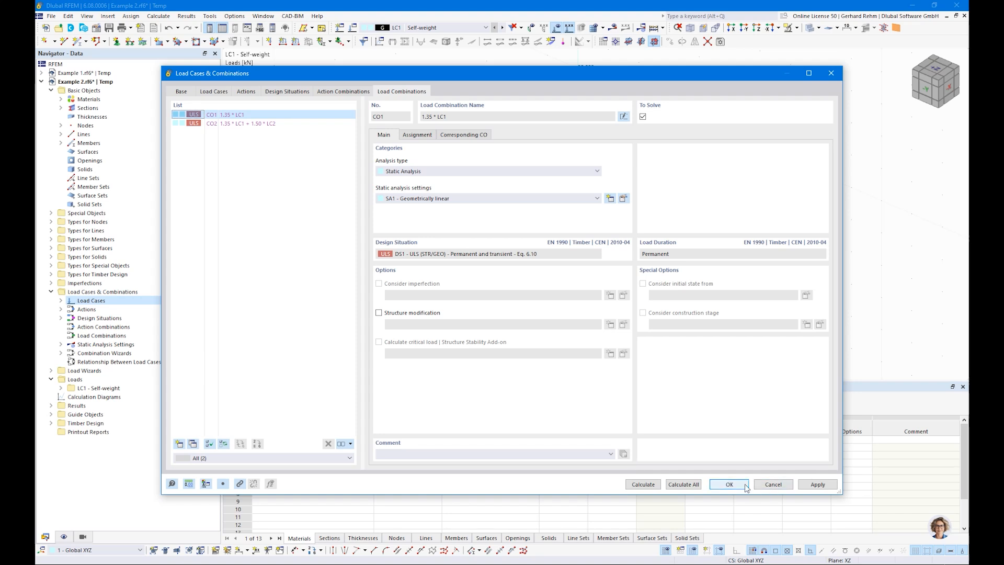
pyautogui.click(729, 484)
# Add a 20 kN Fz nodal load on the column's top node in LC2 Snow
pyautogui.click(424, 27)
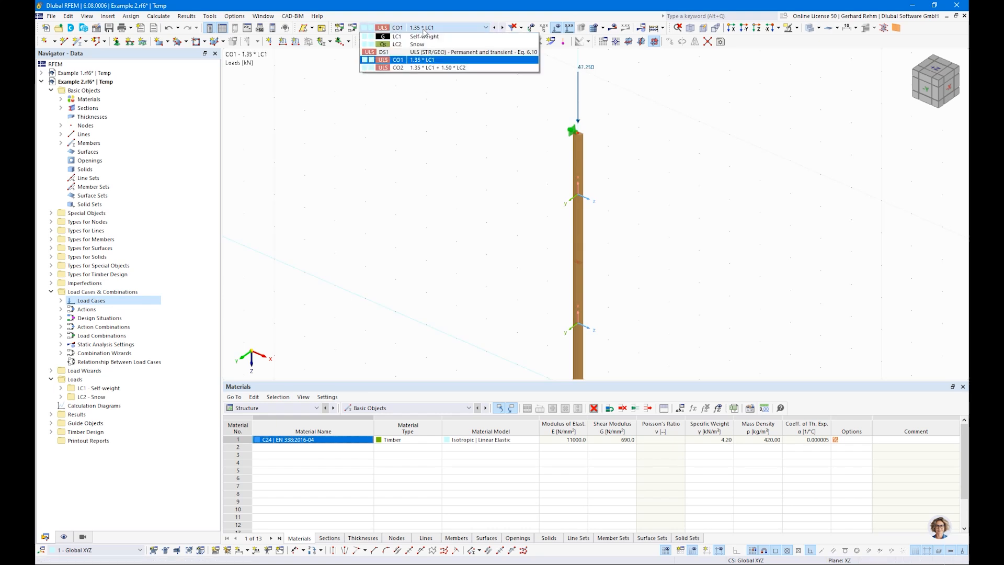
pyautogui.click(419, 42)
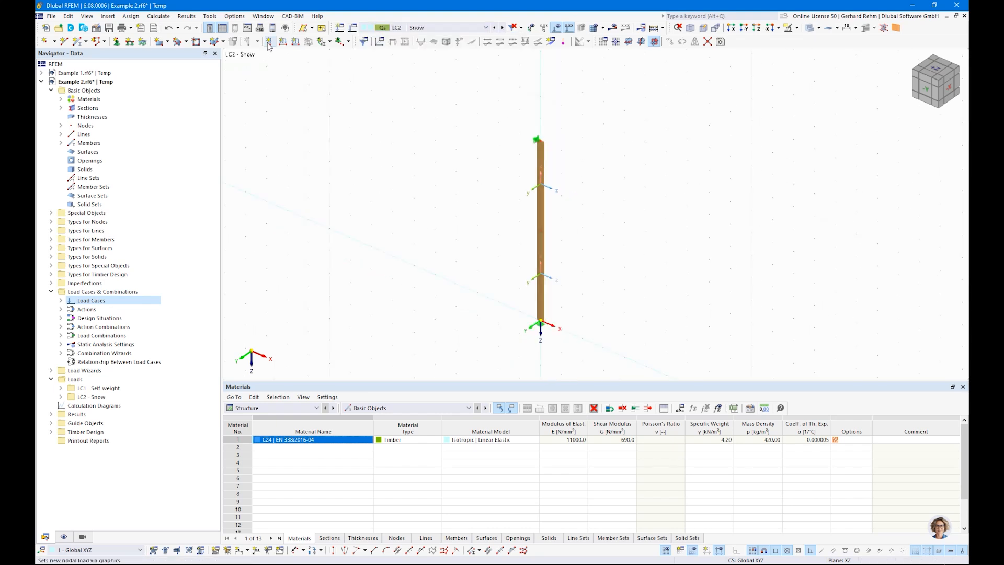
pyautogui.click(268, 42)
pyautogui.write('20')
pyautogui.click(639, 440)
pyautogui.moveTo(498, 110); pyautogui.dragTo(645, 184)
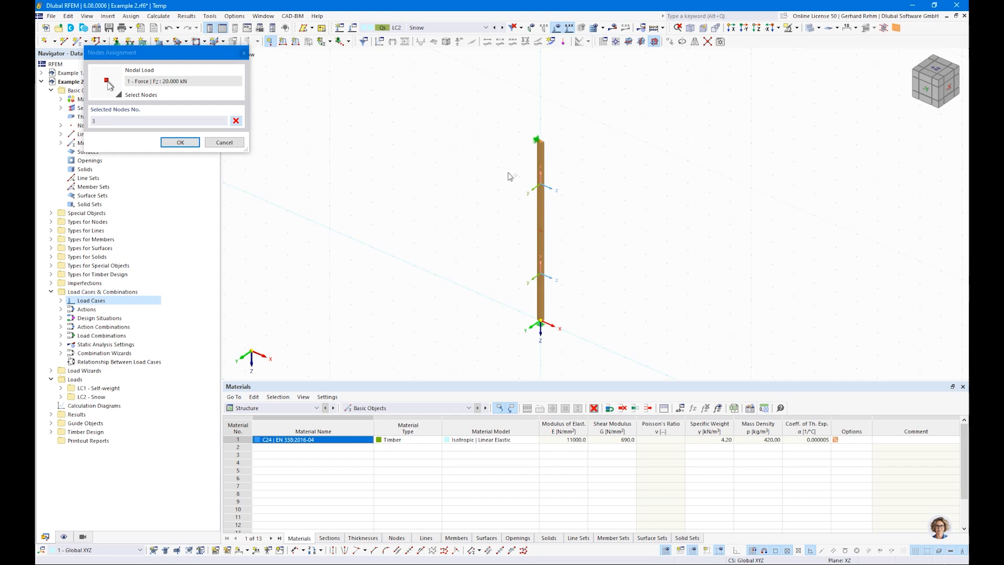
pyautogui.click(185, 144)
pyautogui.rightClick(338, 145)
pyautogui.click(305, 133)
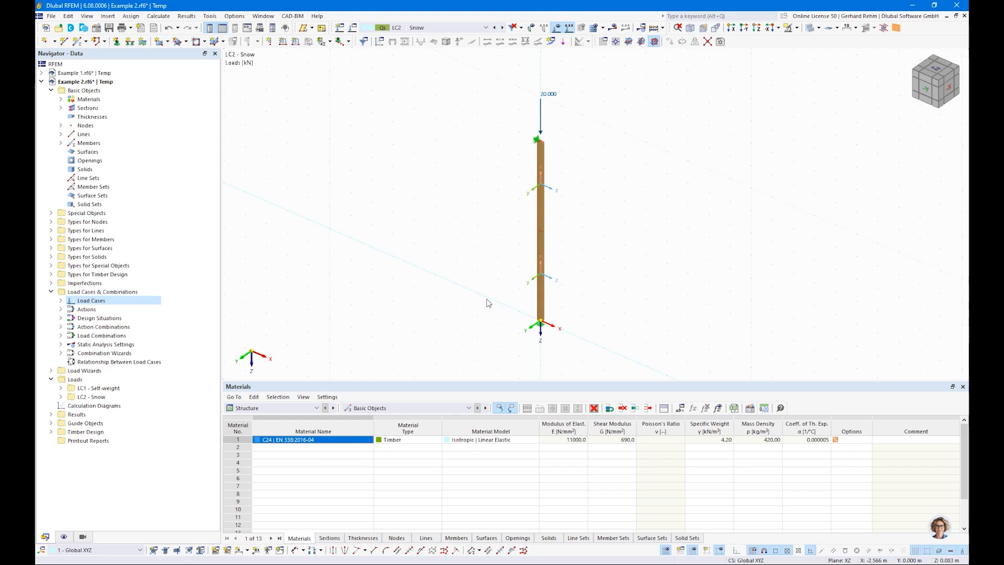
# Switch to design situation DS1 and calculate combinations CO1 and CO2
pyautogui.click(444, 29)
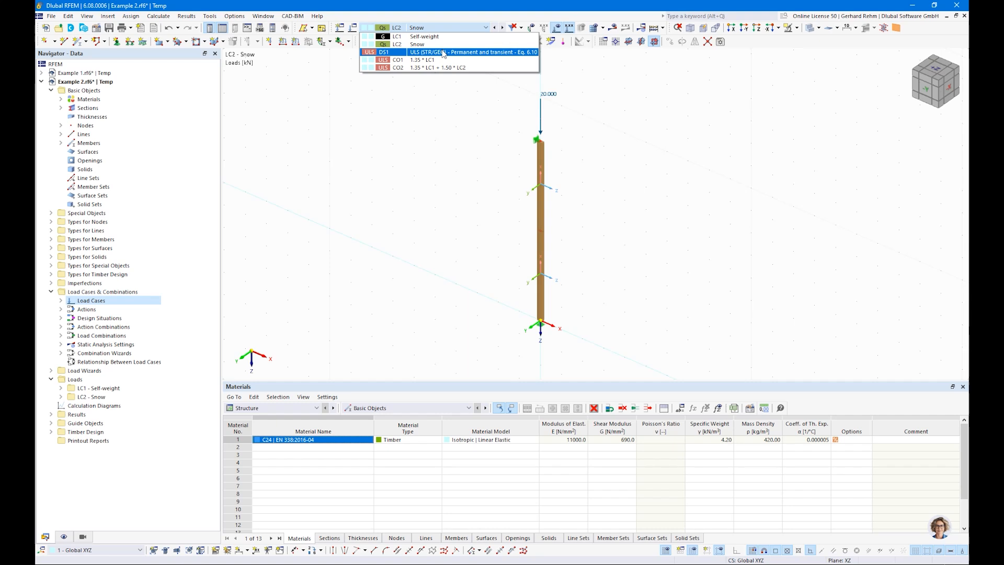
pyautogui.click(444, 52)
pyautogui.click(613, 27)
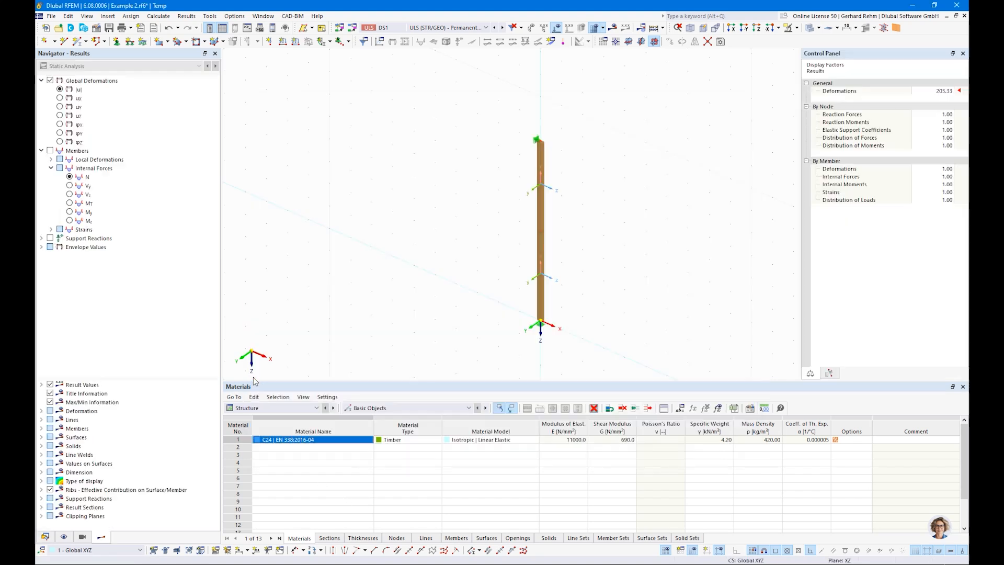
# Show axial forces N on the column and switch the tables to Timber Design results
pyautogui.click(70, 177)
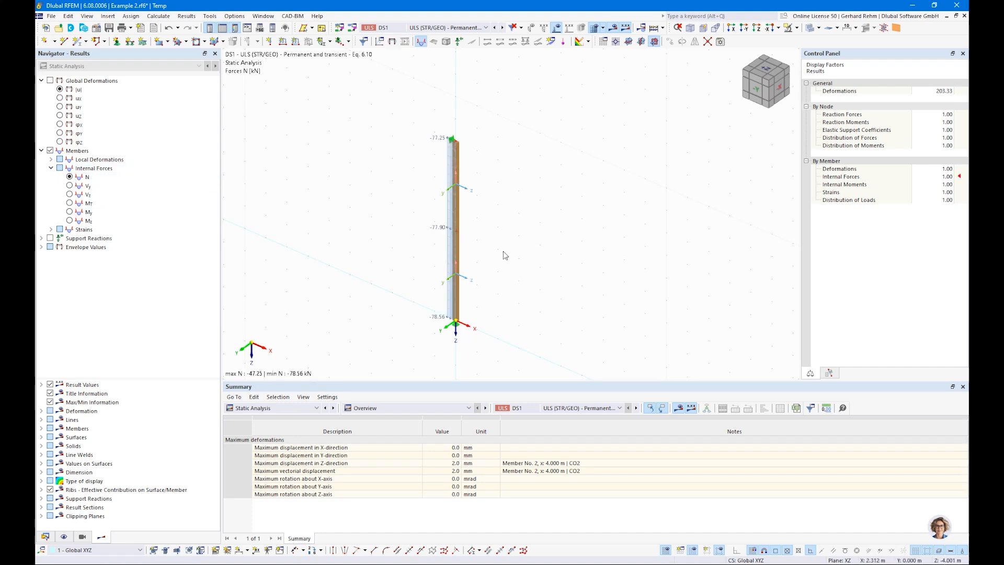
pyautogui.scroll(2, 487, 260)
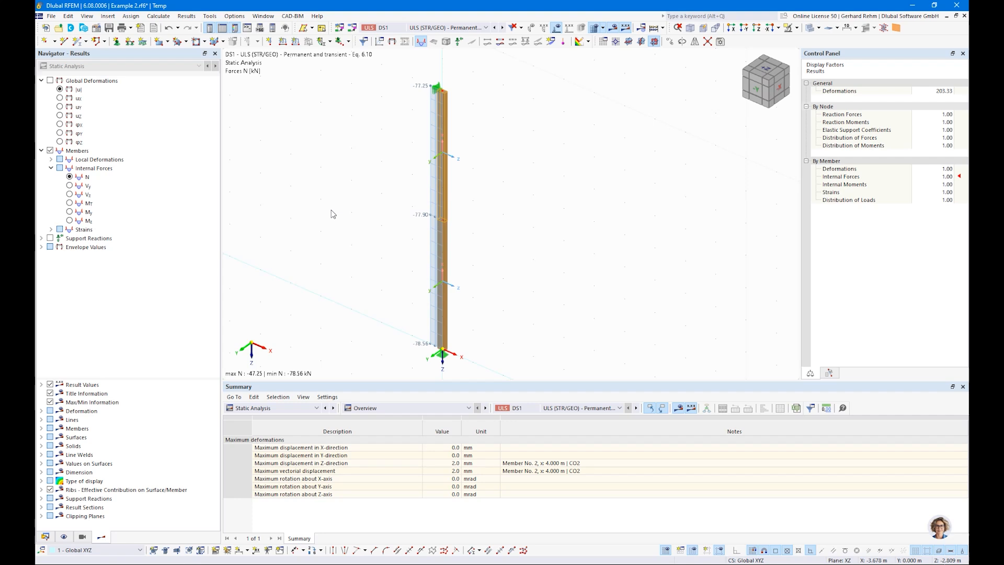
pyautogui.click(293, 407)
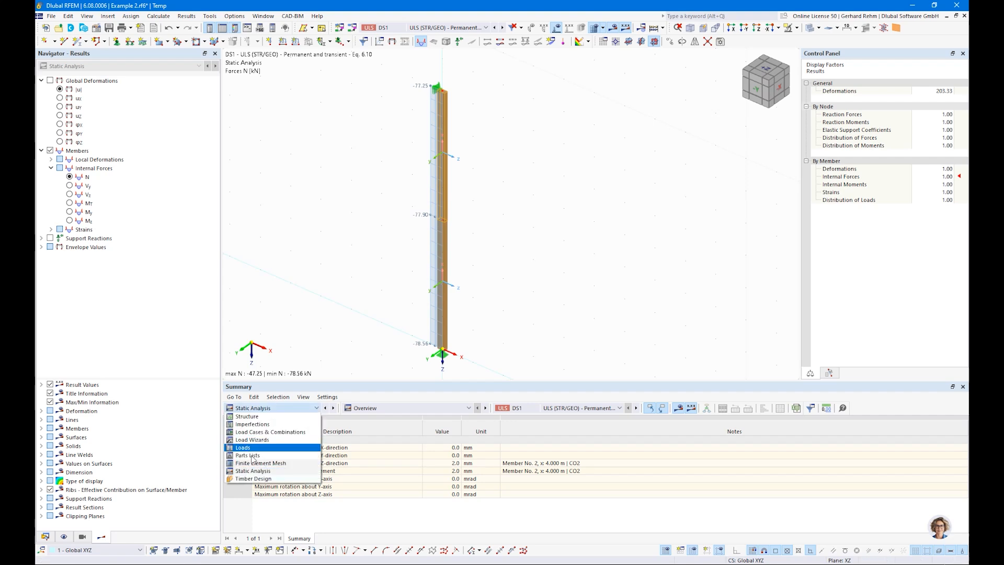
pyautogui.click(253, 479)
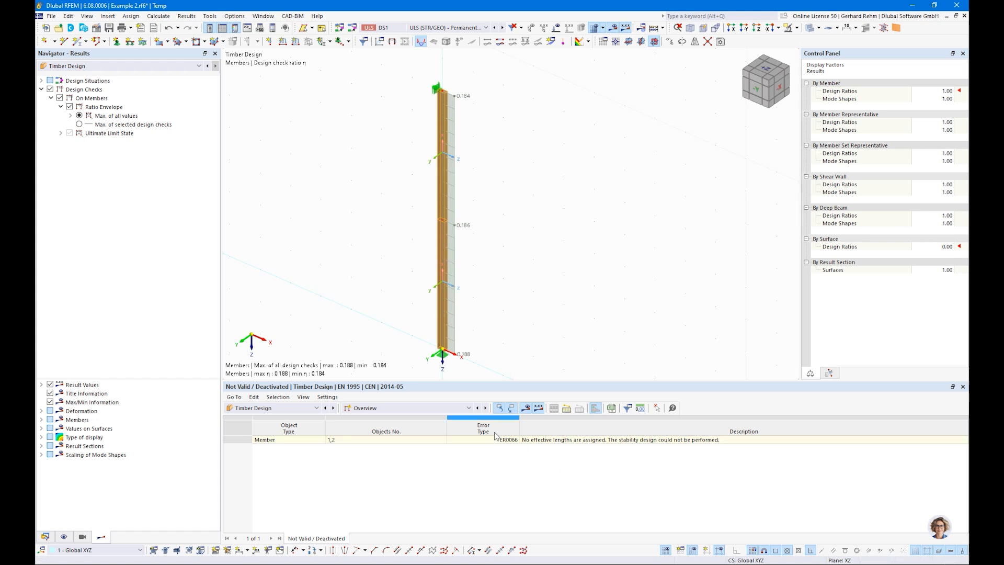
# List member design ratios by design situation, showing 0.188 for compression along grain
pyautogui.click(411, 408)
pyautogui.click(376, 433)
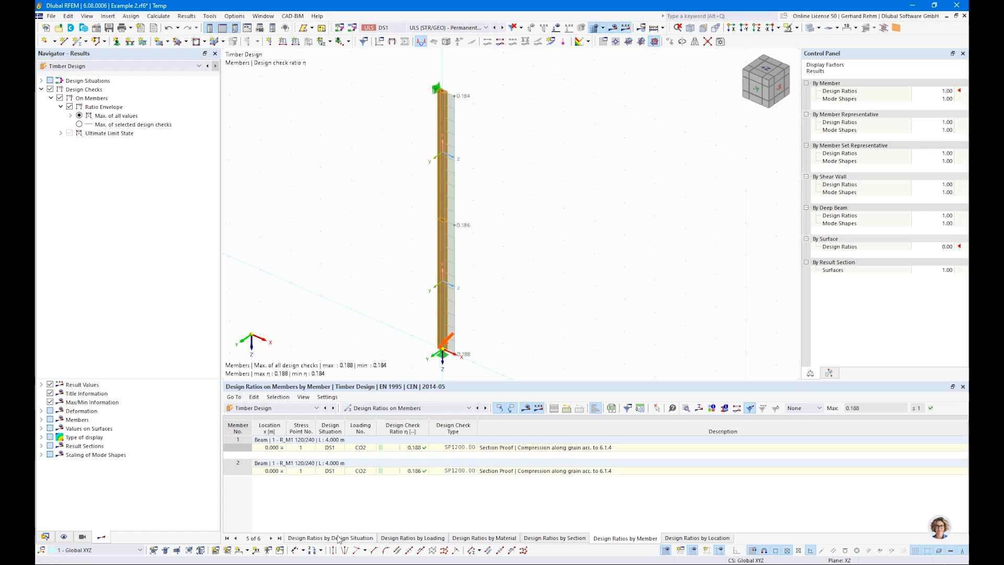
pyautogui.click(489, 448)
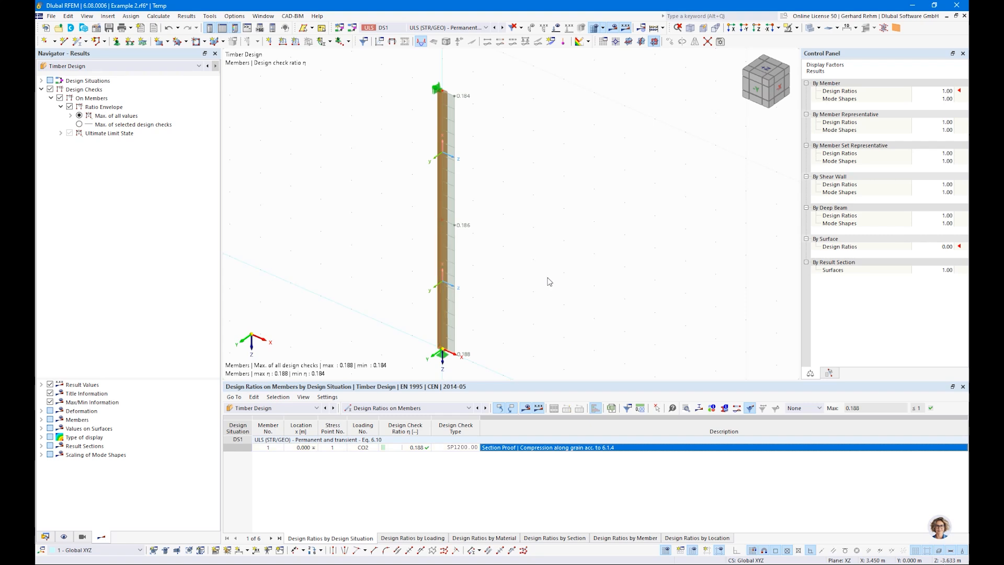
pyautogui.scroll(-2, 550, 279)
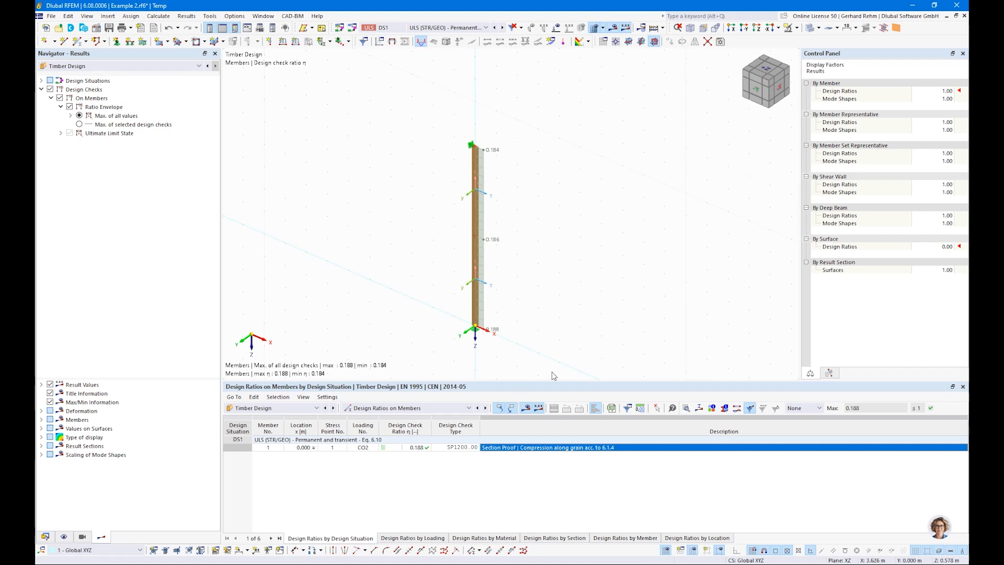
# Select both members of the timber column
pyautogui.click(475, 162)
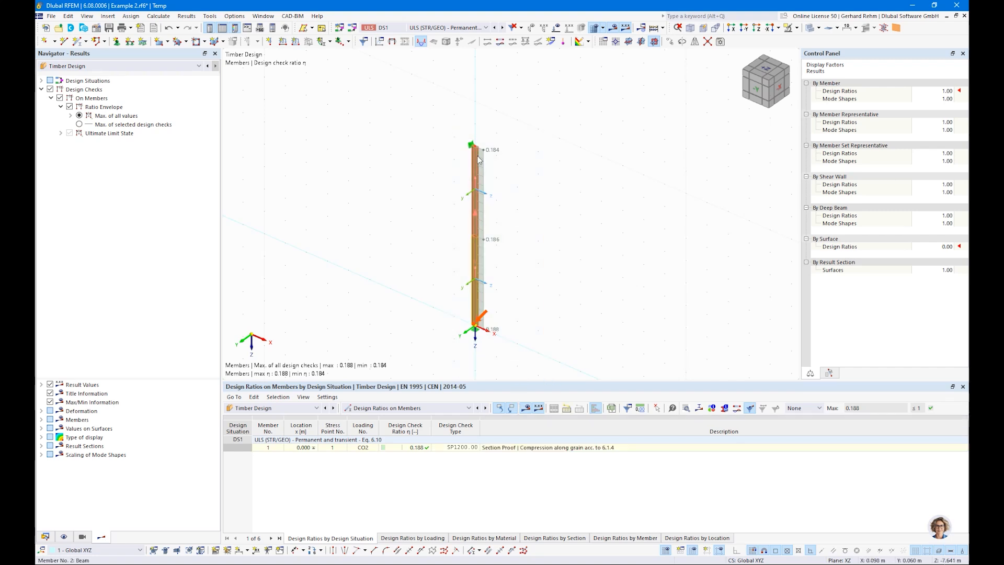
pyautogui.rightClick(477, 156)
pyautogui.click(623, 134)
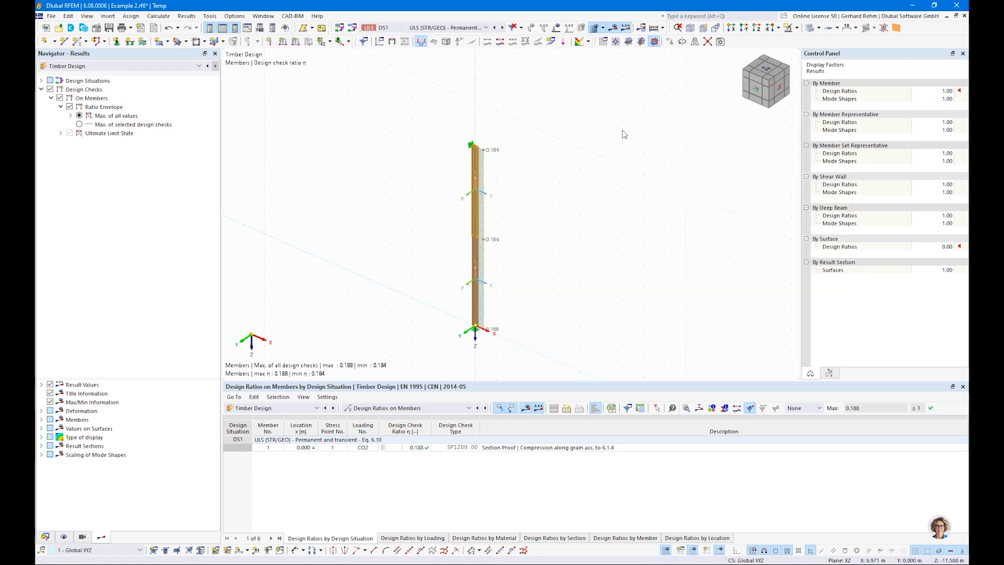
pyautogui.moveTo(579, 365); pyautogui.dragTo(422, 127)
# Group members 1 and 2 into continuous member set 1 with design properties enabled
pyautogui.rightClick(477, 180)
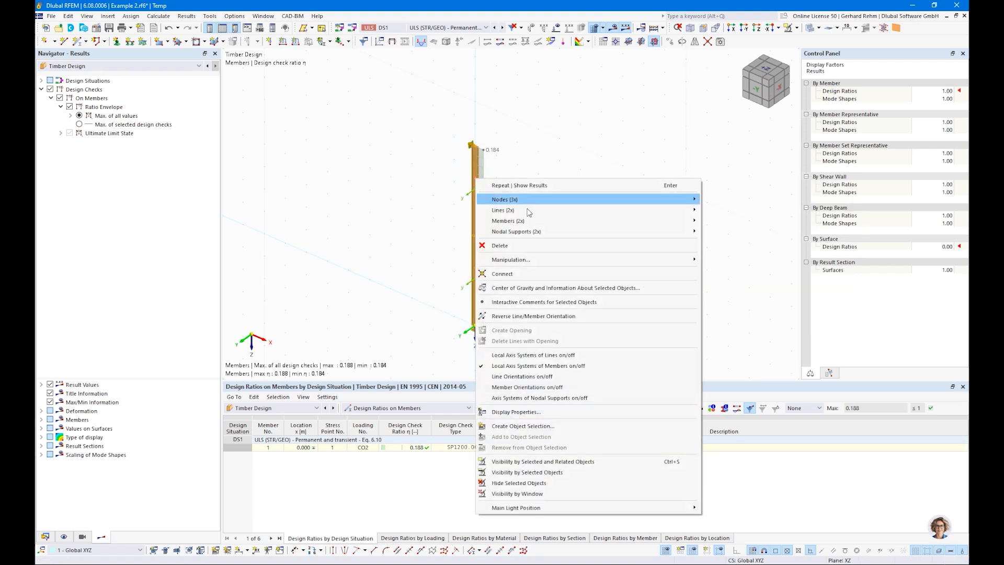
pyautogui.moveTo(529, 225)
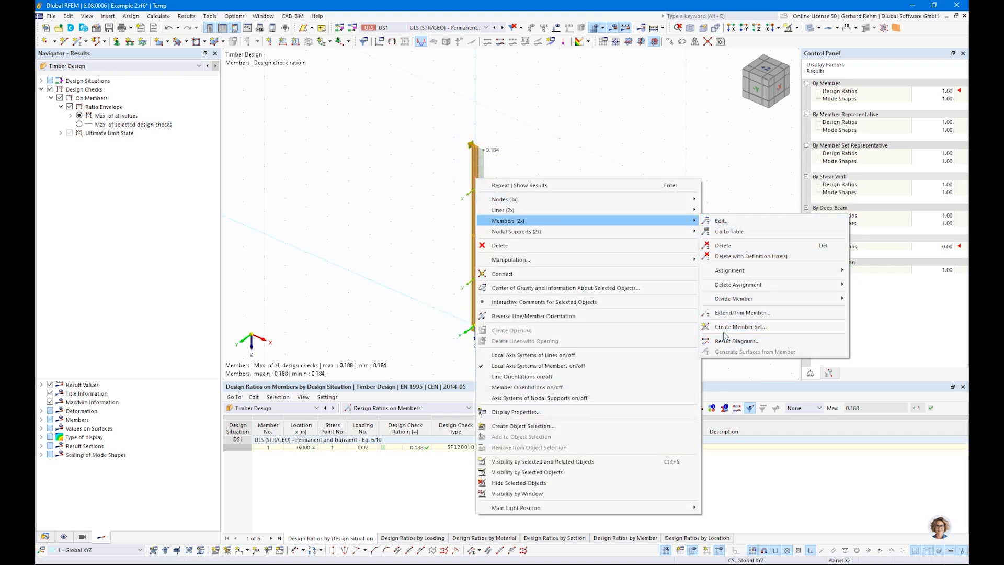
pyautogui.click(740, 327)
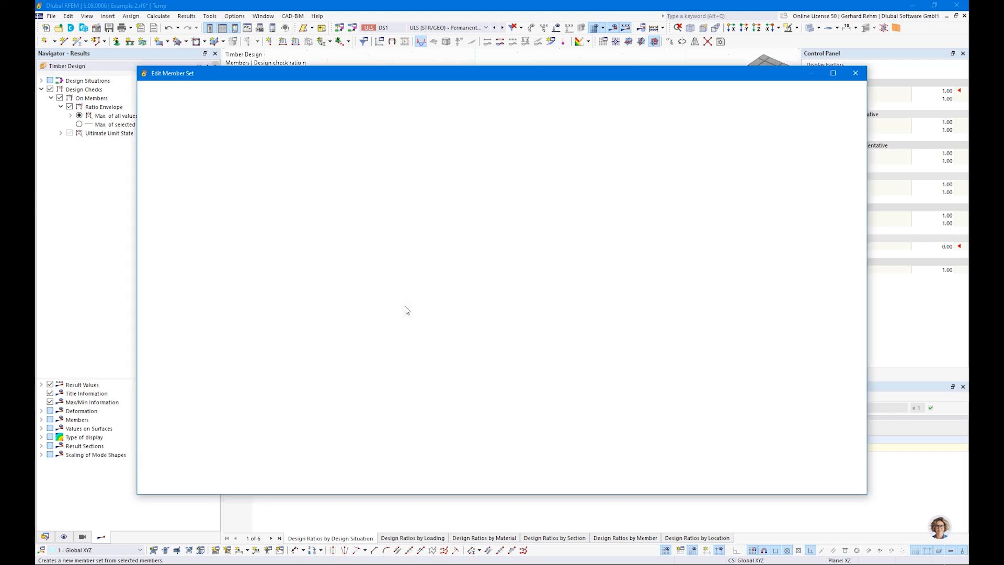
pyautogui.click(289, 232)
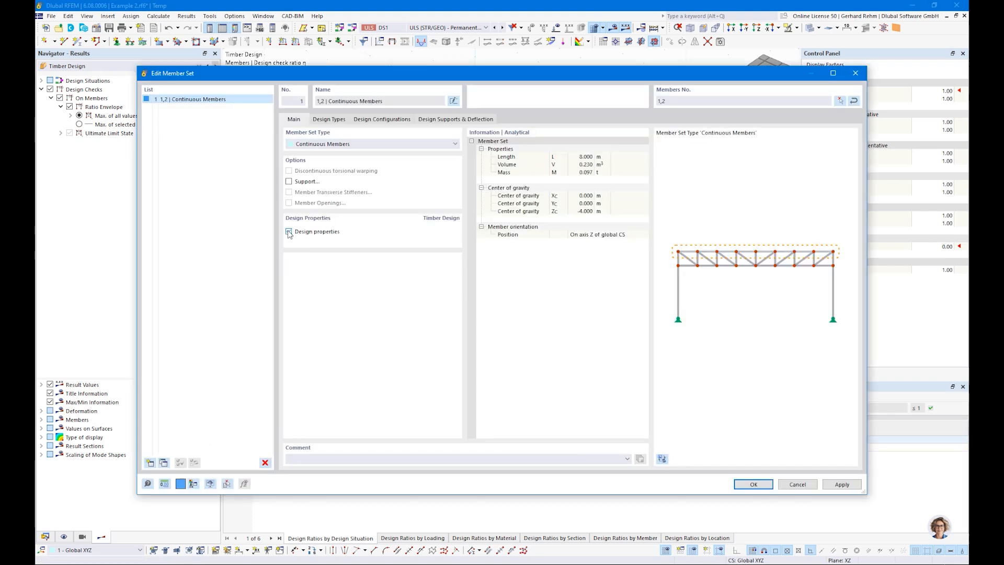
pyautogui.click(328, 120)
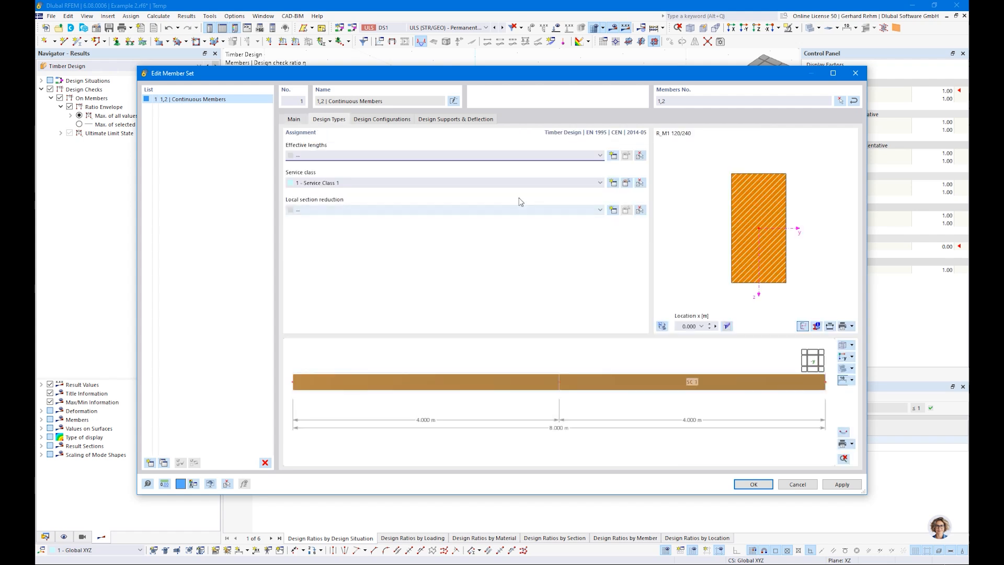
# Add a new effective-lengths definition without lateral-torsional buckling, with end factors of 1.00
pyautogui.click(613, 156)
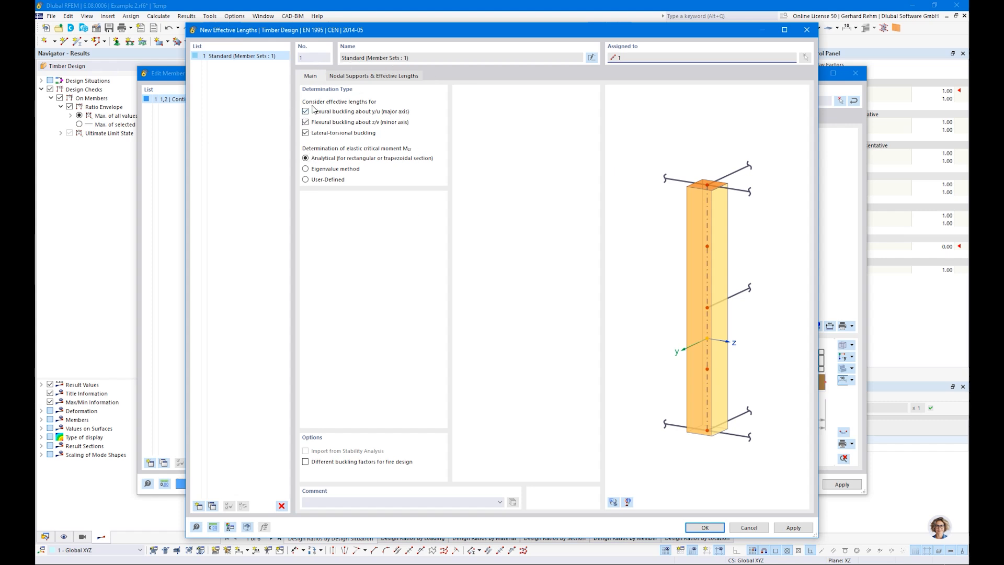
pyautogui.click(305, 133)
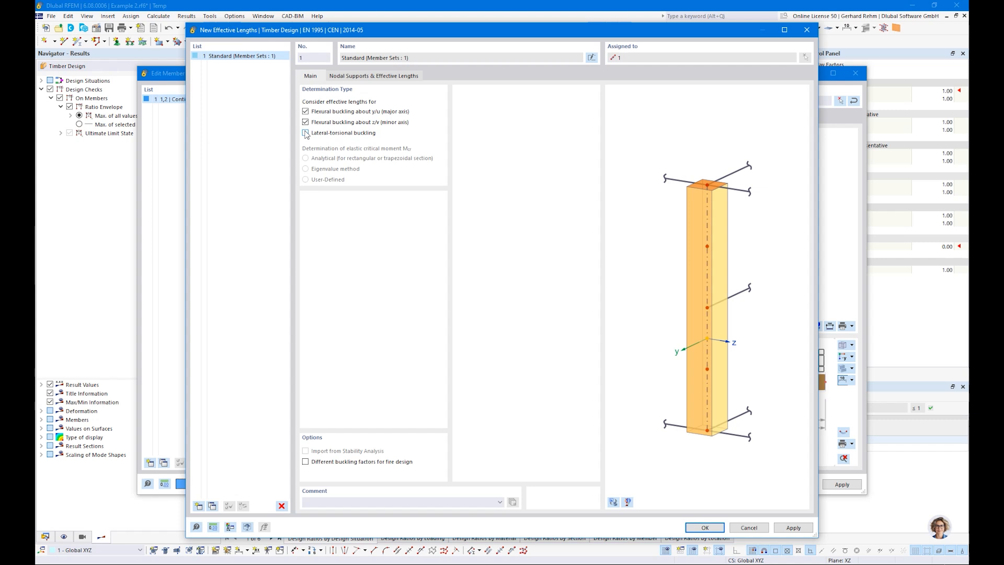
pyautogui.click(346, 77)
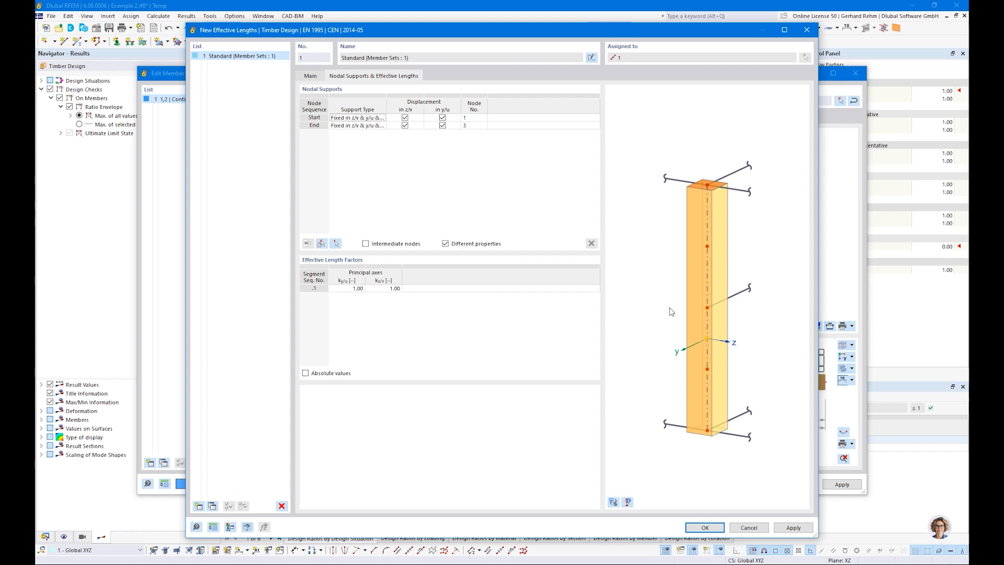
# Preview the actual column, keep the effective length factors at 1.00, and enable intermediate nodes
pyautogui.click(613, 502)
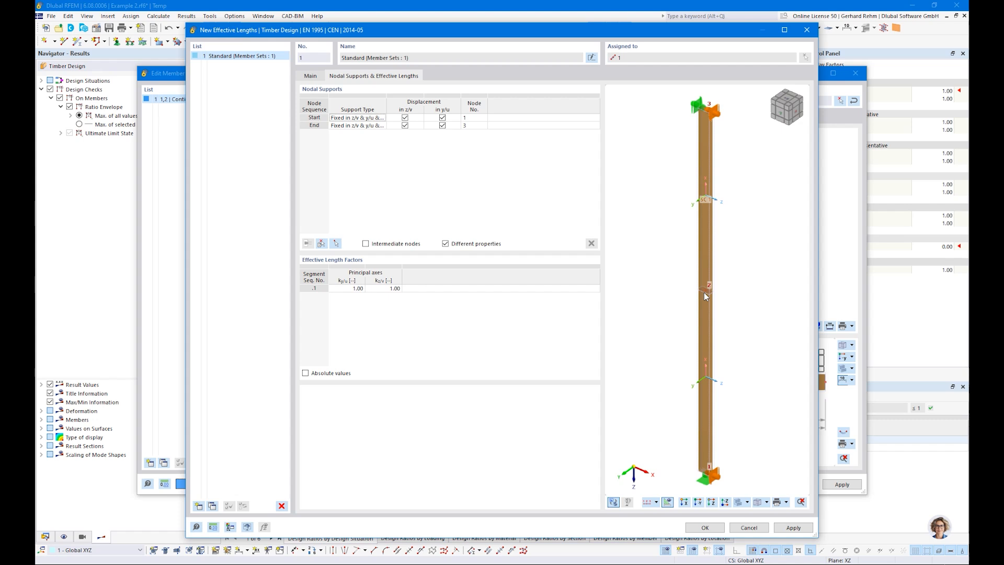
pyautogui.click(305, 373)
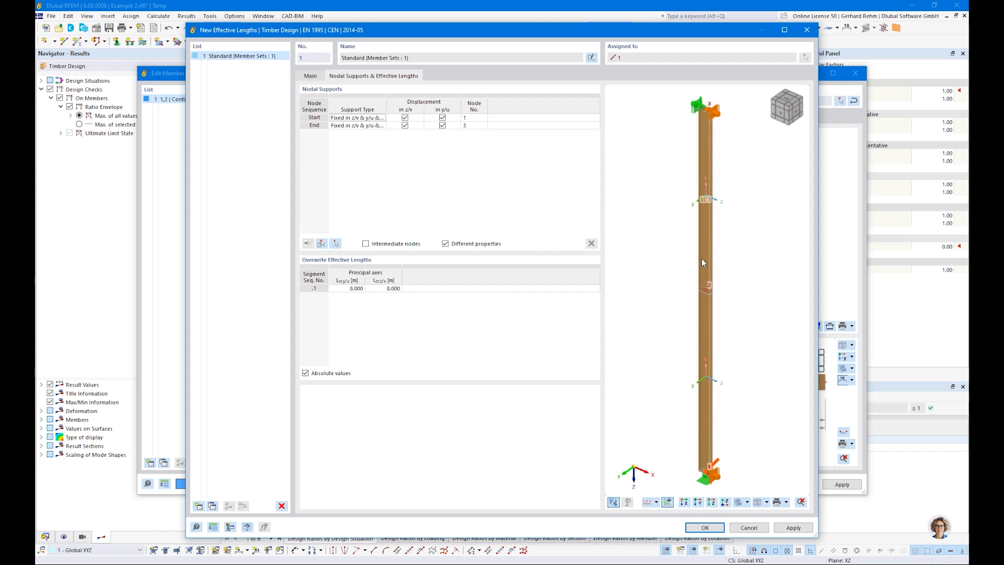
pyautogui.click(306, 374)
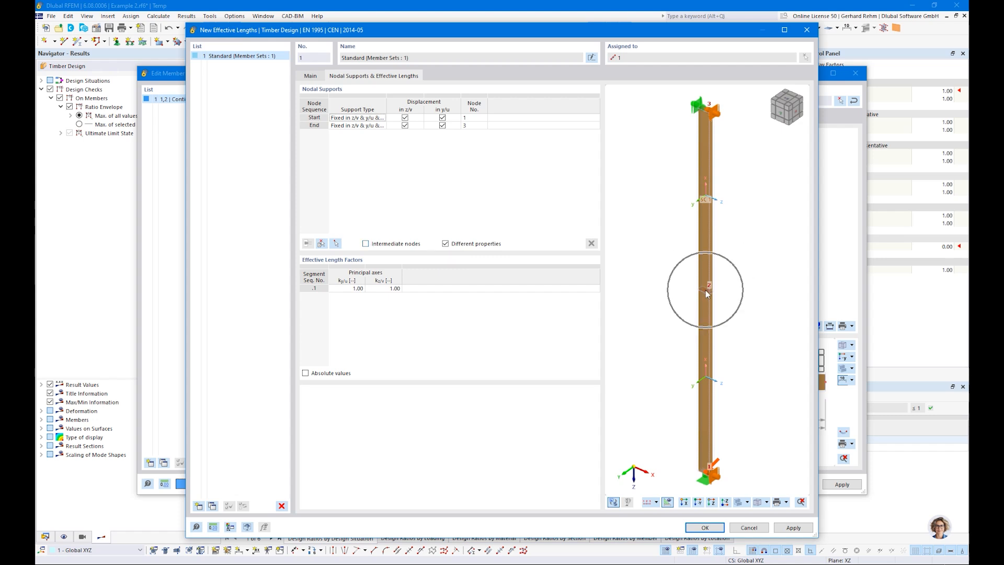
pyautogui.click(365, 244)
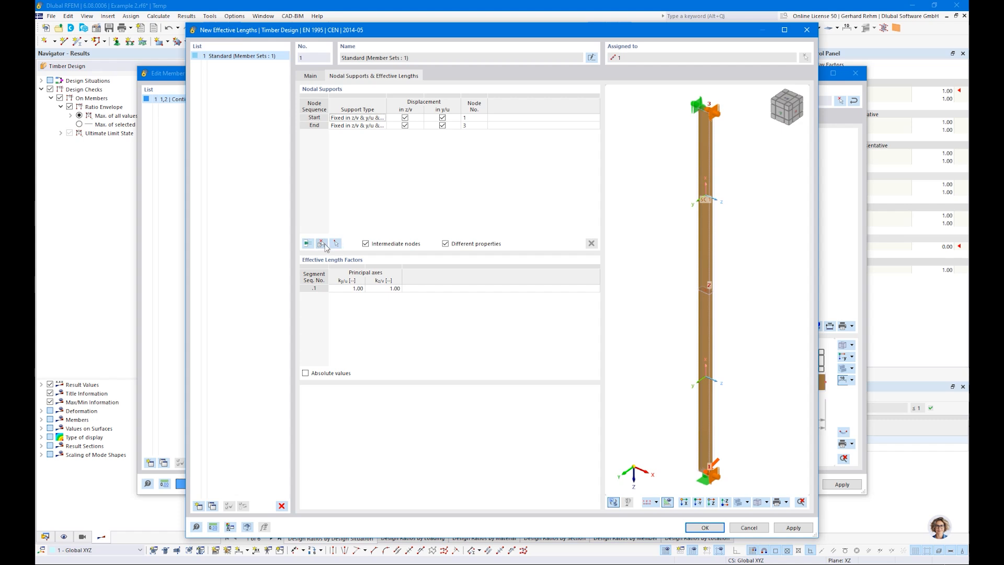
# Add node 2 as an intermediate support fixed in y/u, giving absolute lengths of 4.000 m
pyautogui.click(308, 244)
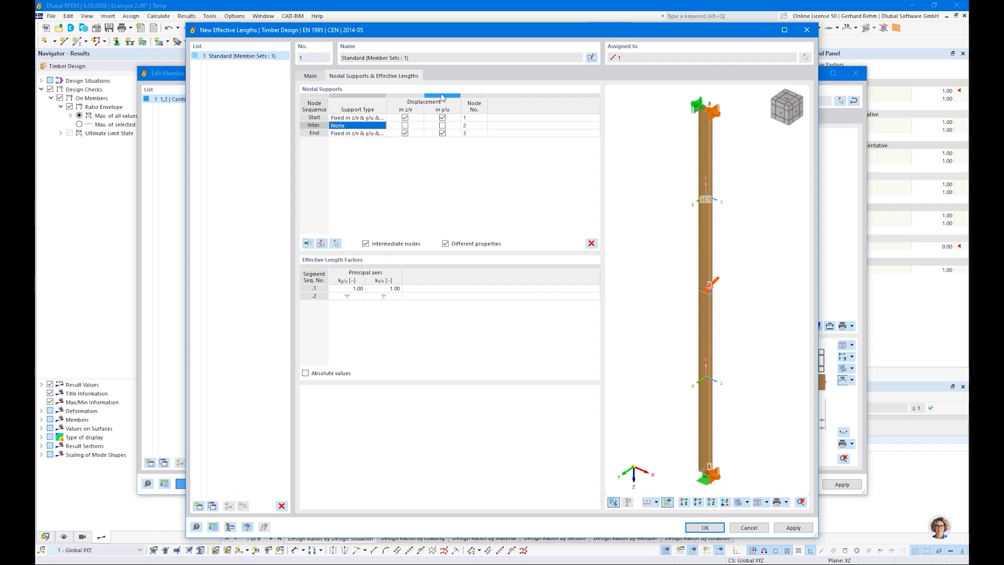
pyautogui.click(474, 127)
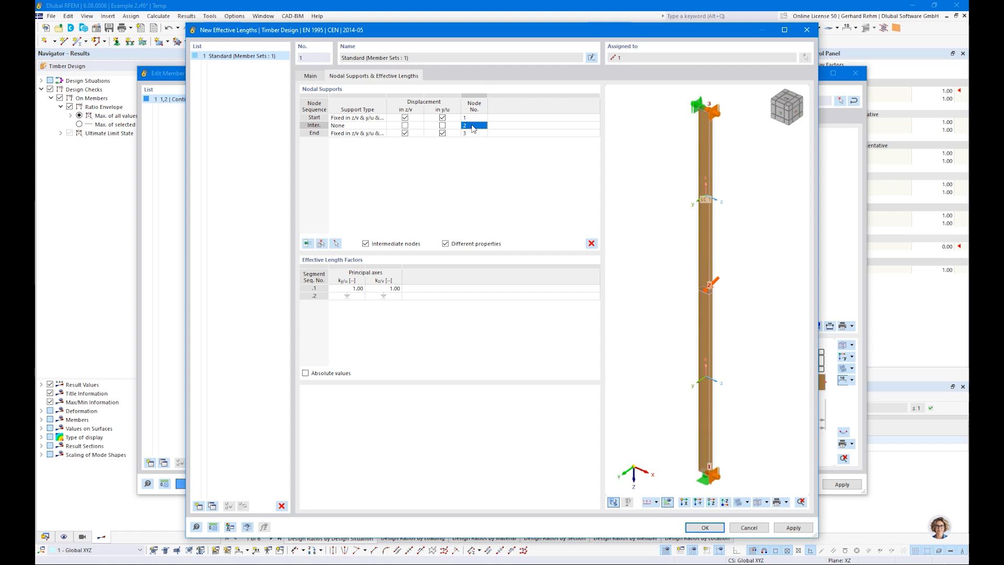
pyautogui.click(442, 126)
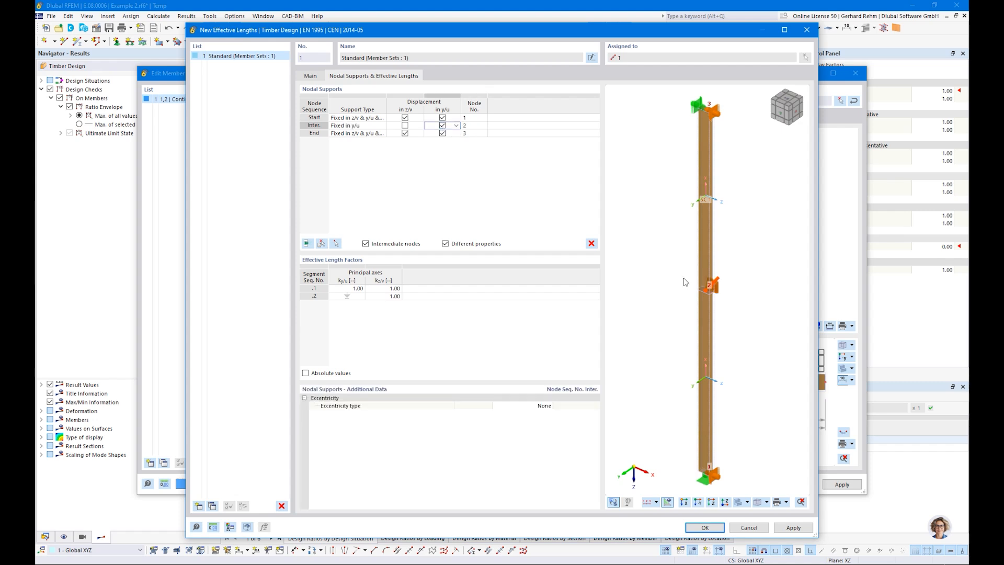
pyautogui.scroll(2, 737, 244)
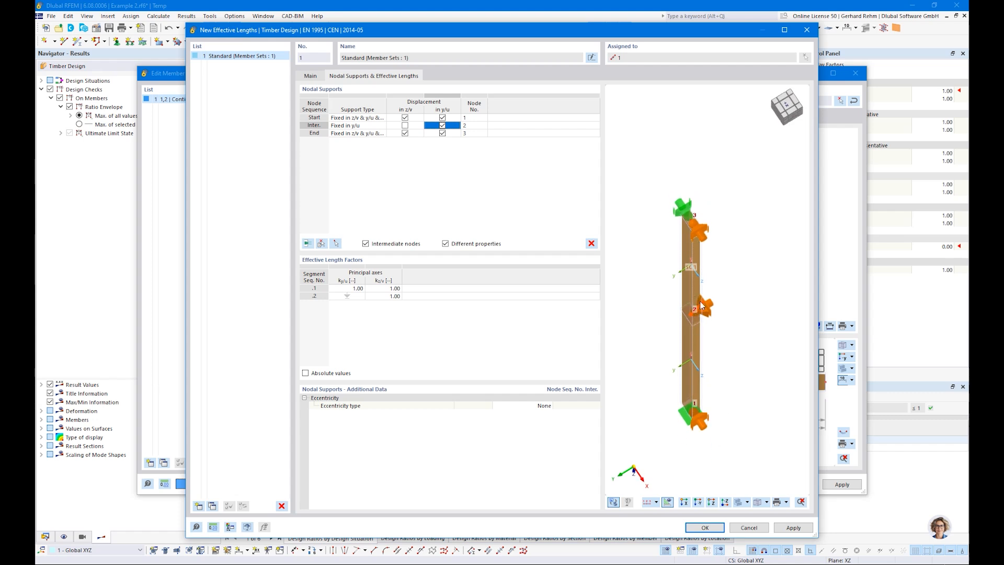
pyautogui.keyDown('ctrl'); pyautogui.moveTo(718, 416); pyautogui.dragTo(696, 358, button='middle'); pyautogui.keyUp('ctrl')
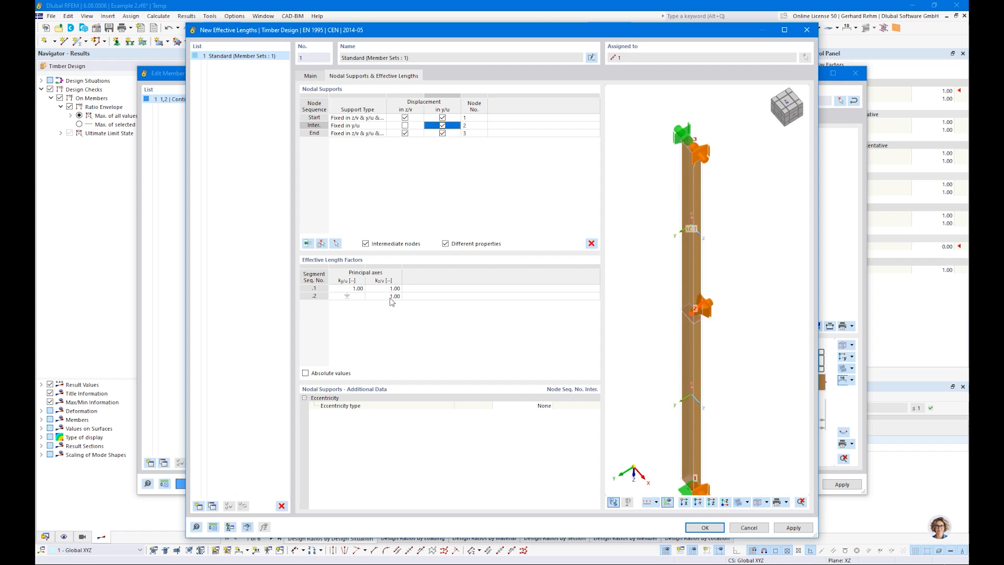
pyautogui.click(306, 373)
# Confirm the effective lengths and display the member effective lengths on the column
pyautogui.click(696, 528)
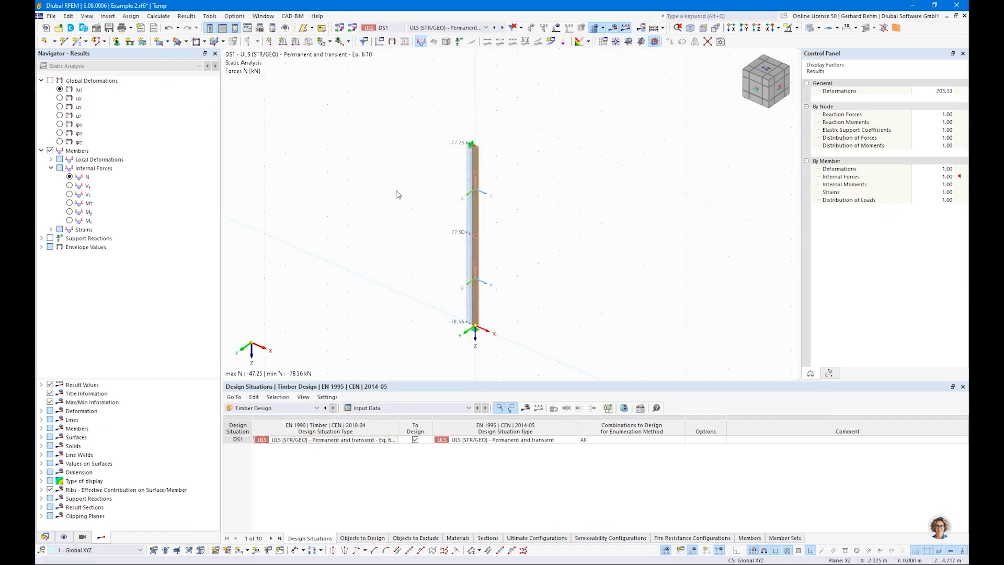
pyautogui.click(613, 29)
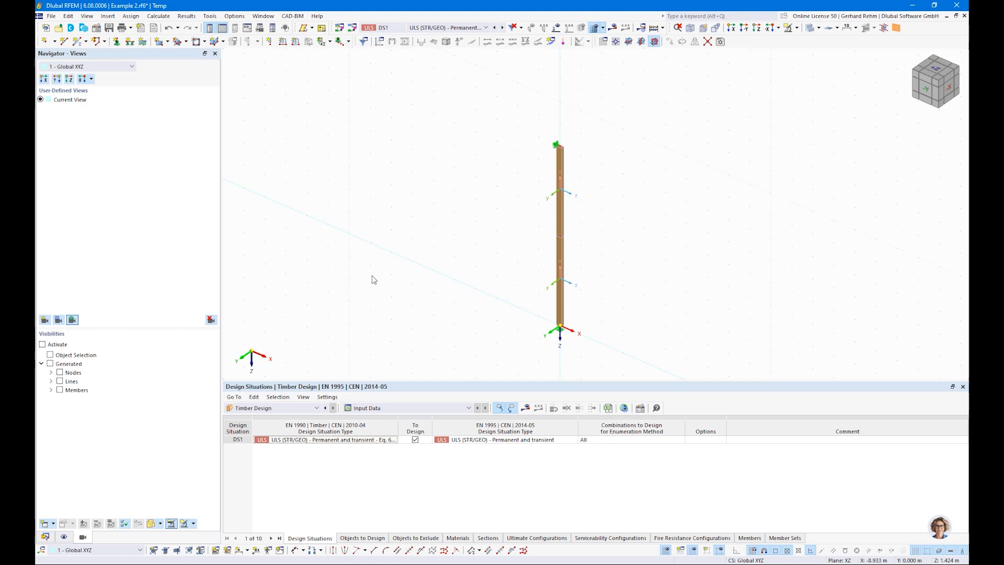
pyautogui.click(64, 537)
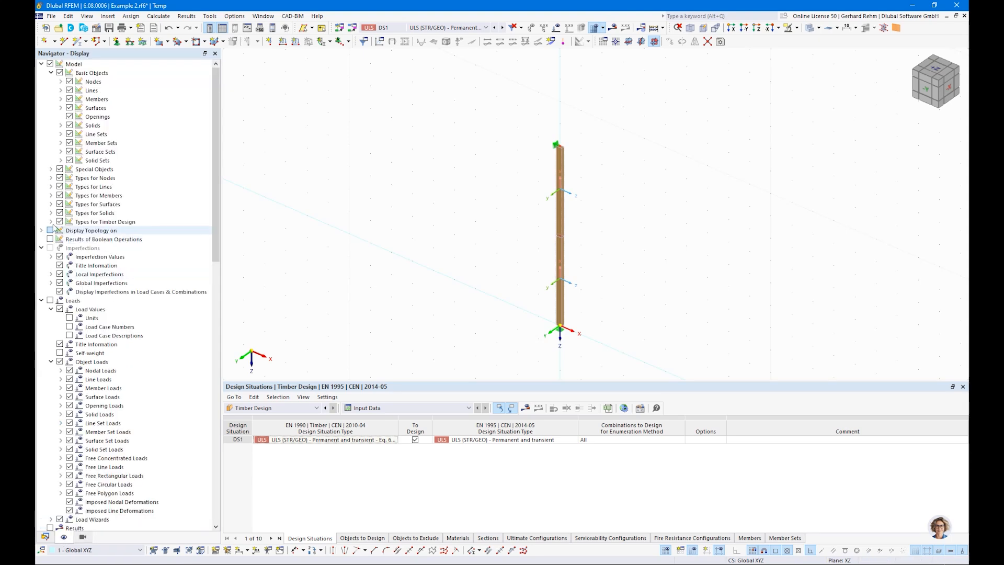
pyautogui.click(50, 221)
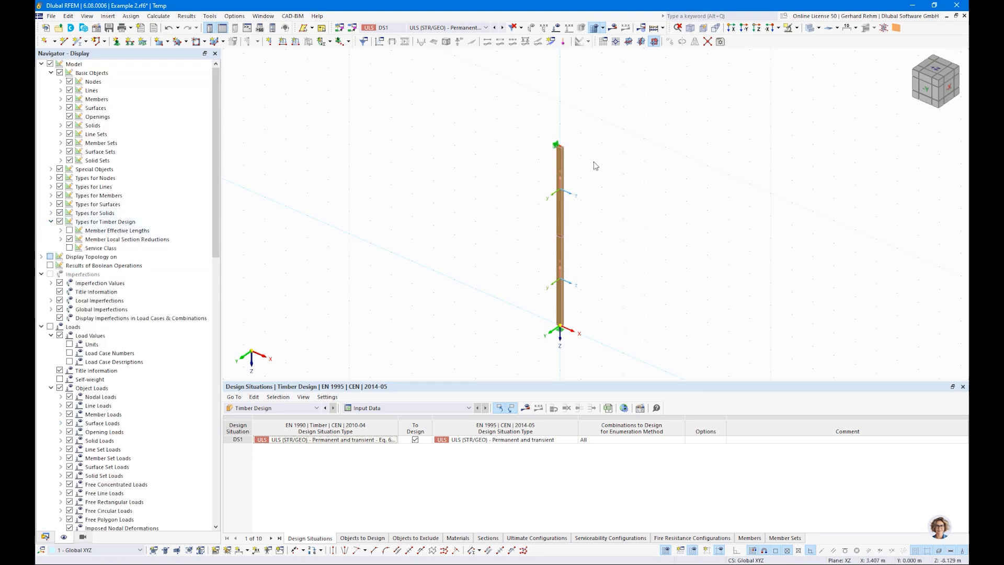
pyautogui.scroll(2, 601, 272)
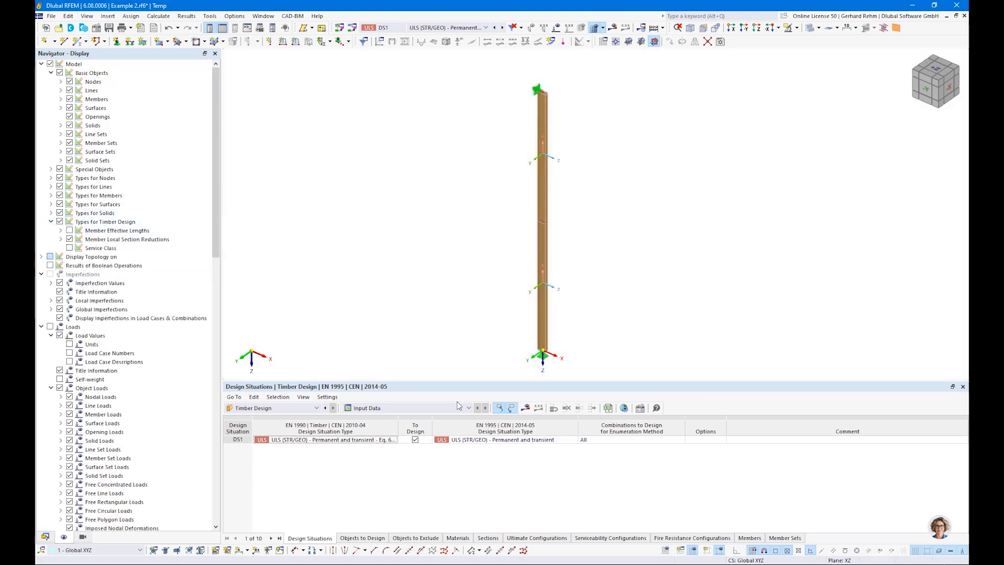
pyautogui.click(69, 232)
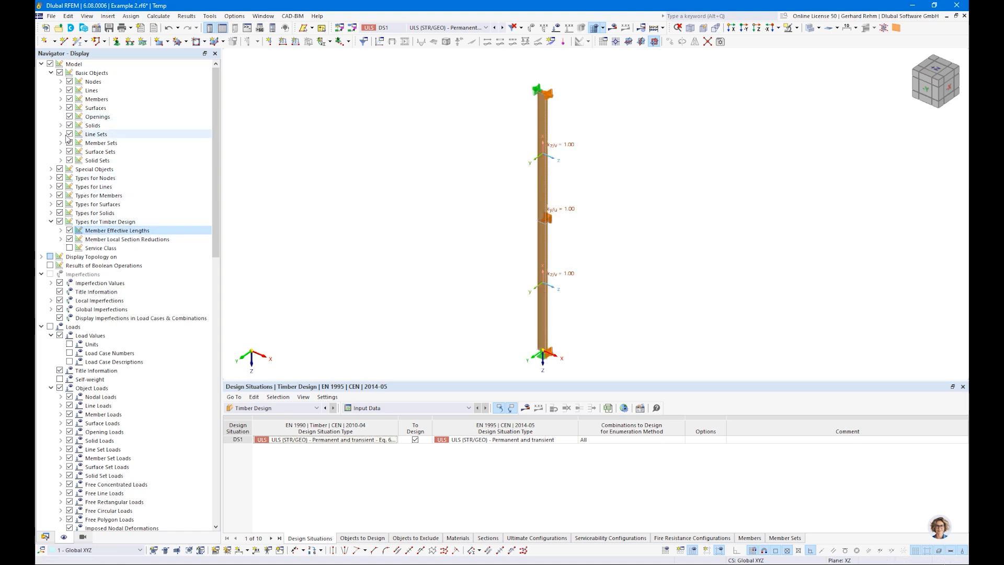
# Hide the nodal supports and label the column with effective lengths instead of factors
pyautogui.click(51, 178)
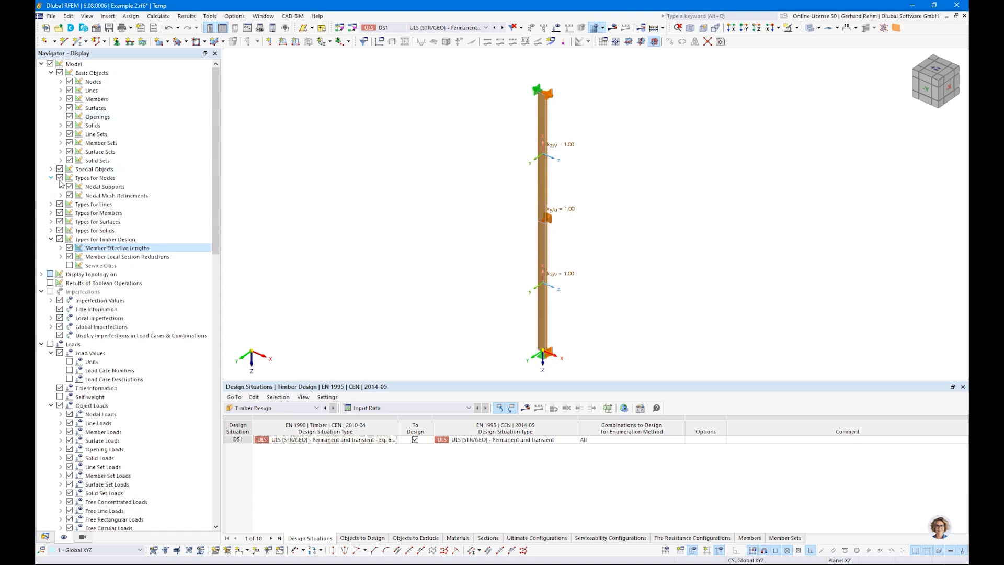
pyautogui.click(69, 187)
pyautogui.keyDown('ctrl'); pyautogui.moveTo(691, 223); pyautogui.dragTo(607, 247, button='middle'); pyautogui.keyUp('ctrl')
pyautogui.rightClick(608, 247)
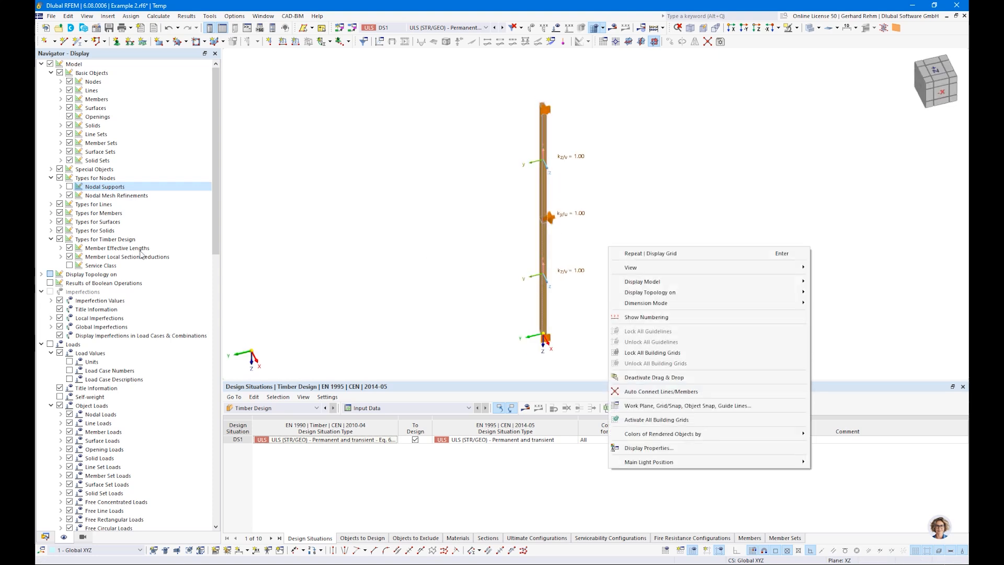
pyautogui.click(349, 264)
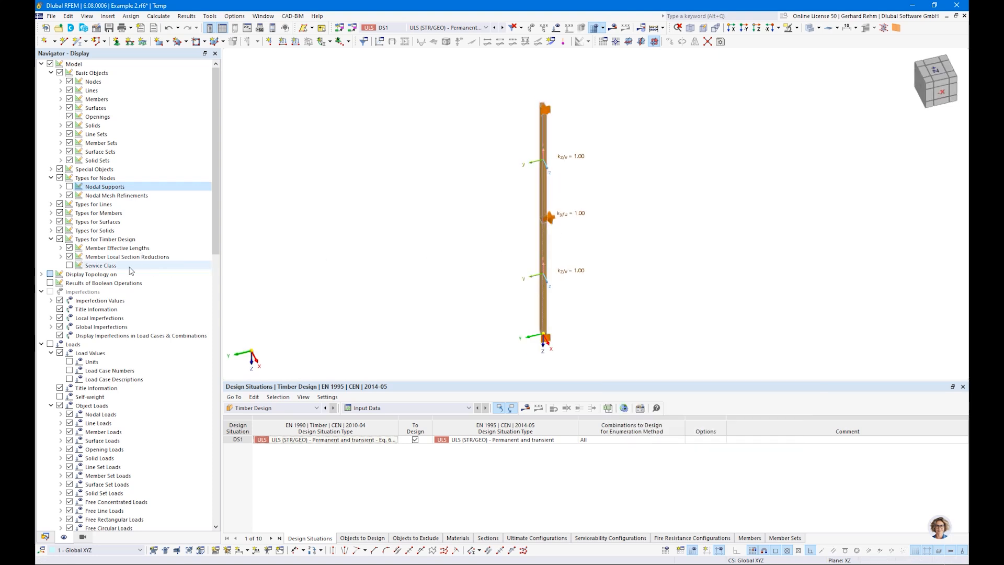
pyautogui.click(60, 248)
pyautogui.click(79, 282)
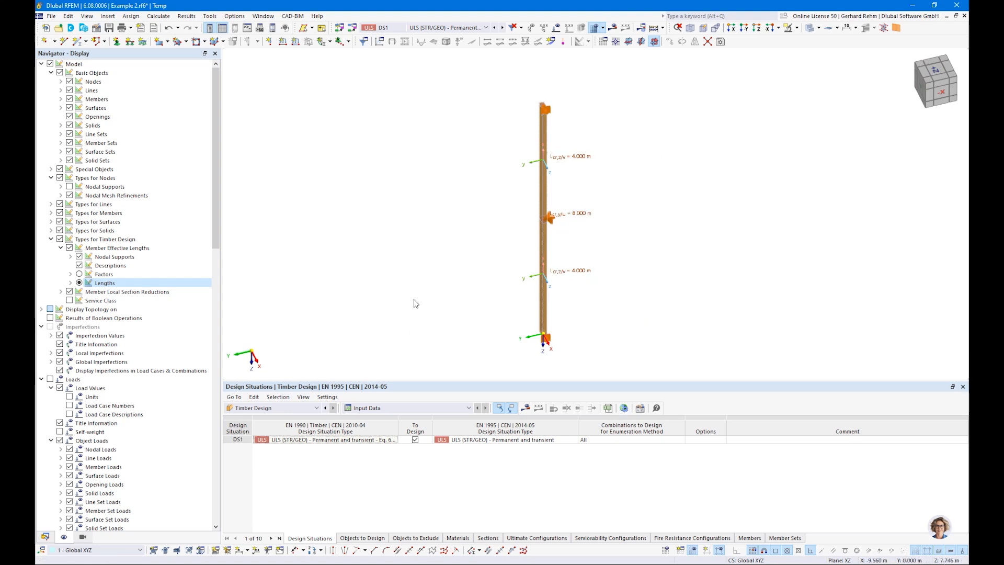
# Hide the design type labels, restore the nodal supports, and calculate the timber design
pyautogui.click(59, 239)
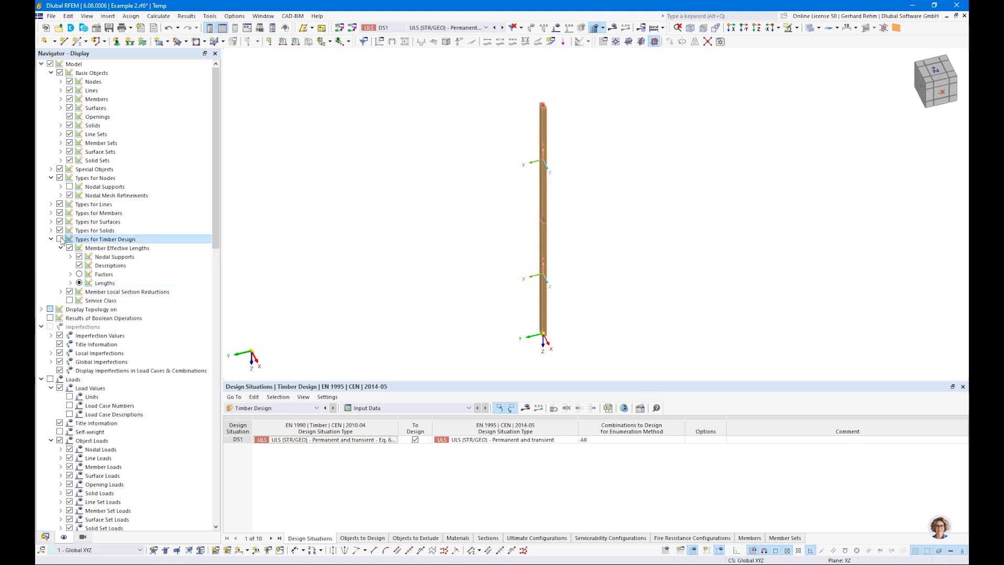
pyautogui.click(70, 186)
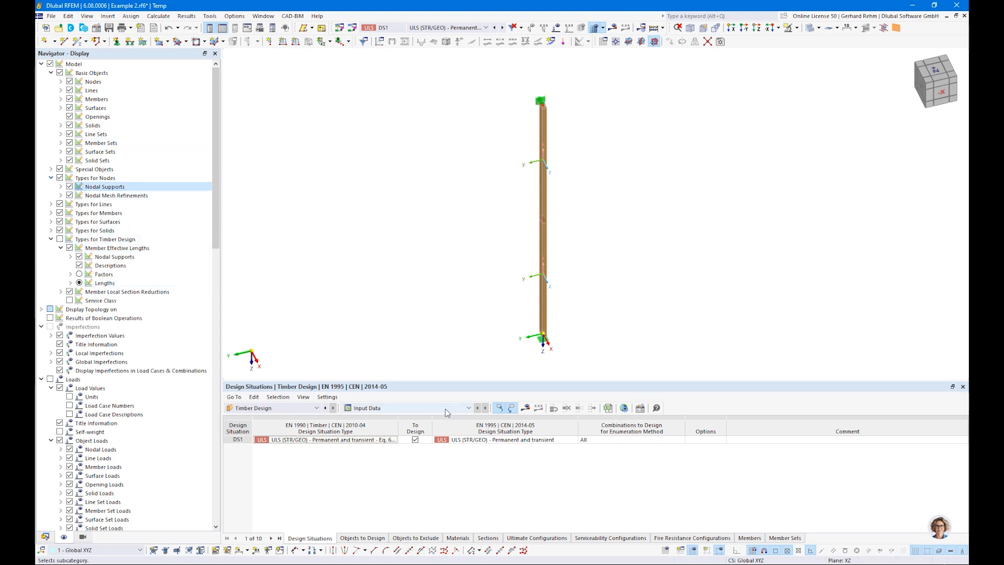
pyautogui.click(524, 409)
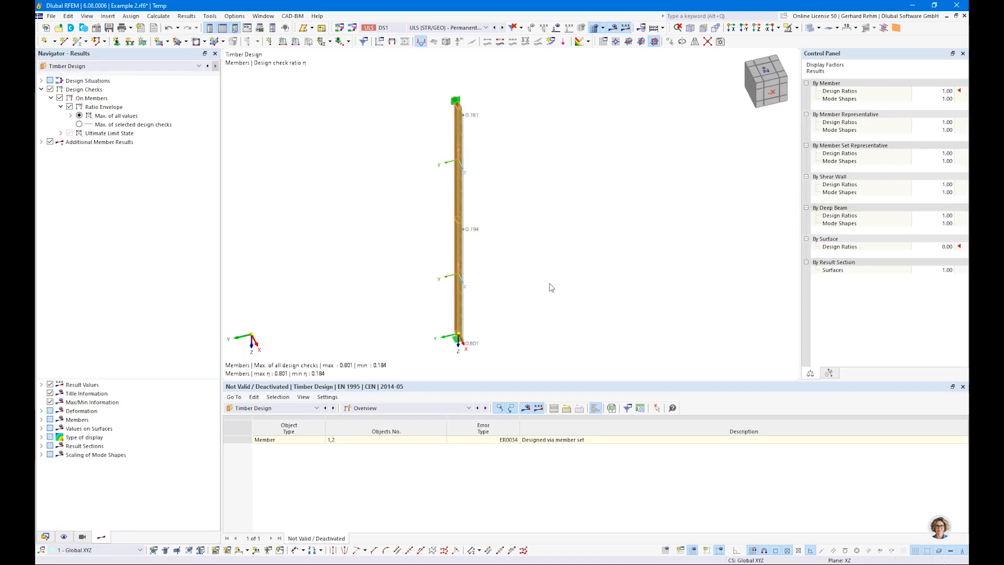
# Exclude the individual members in Objects to Design and recalculate the timber design
pyautogui.click(361, 408)
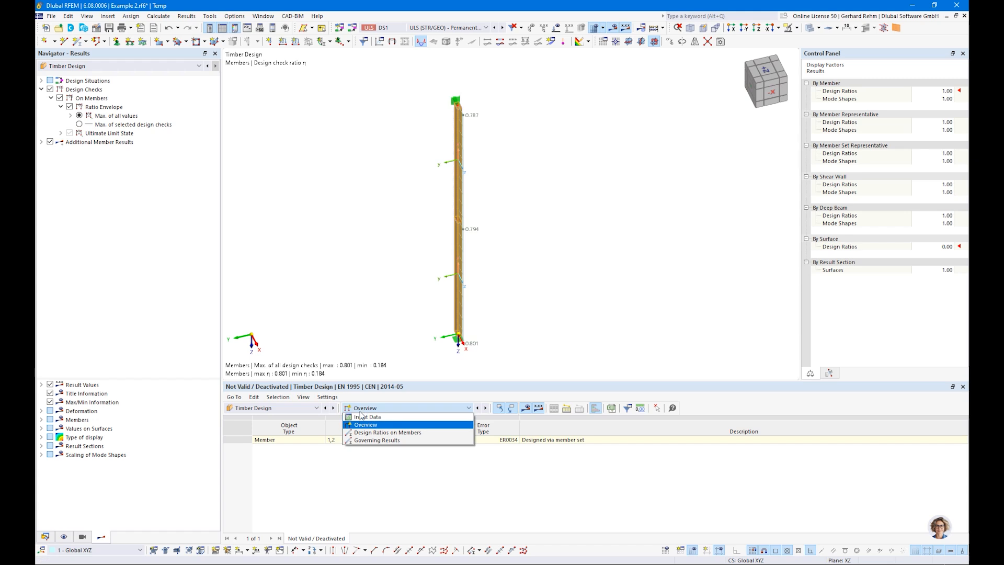
pyautogui.click(362, 417)
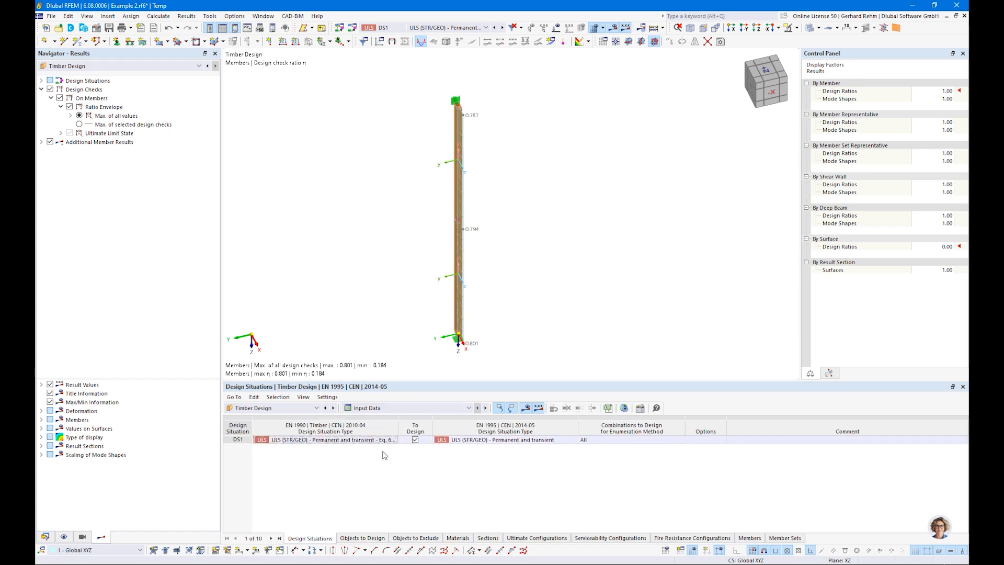
pyautogui.click(360, 537)
pyautogui.click(464, 439)
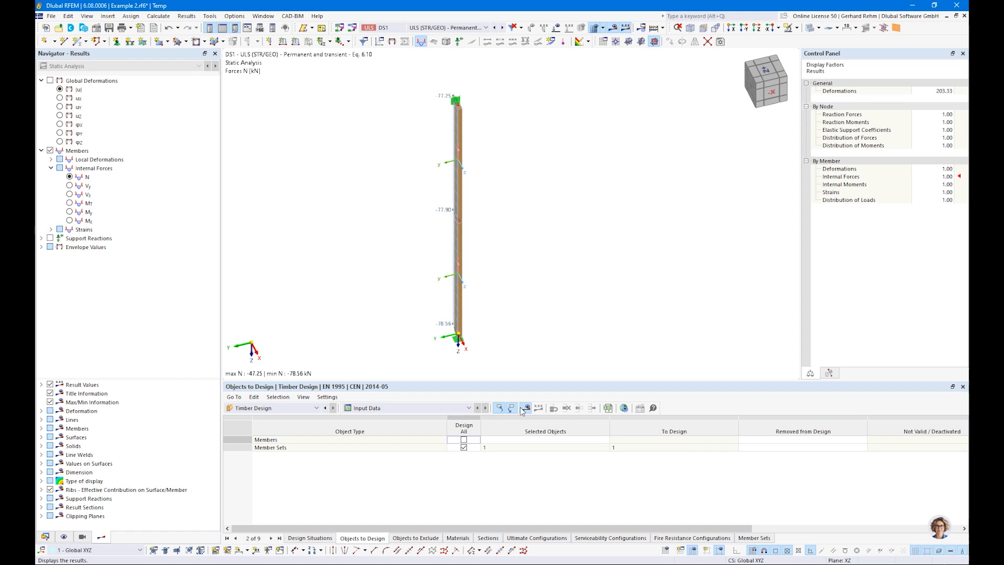
pyautogui.click(520, 407)
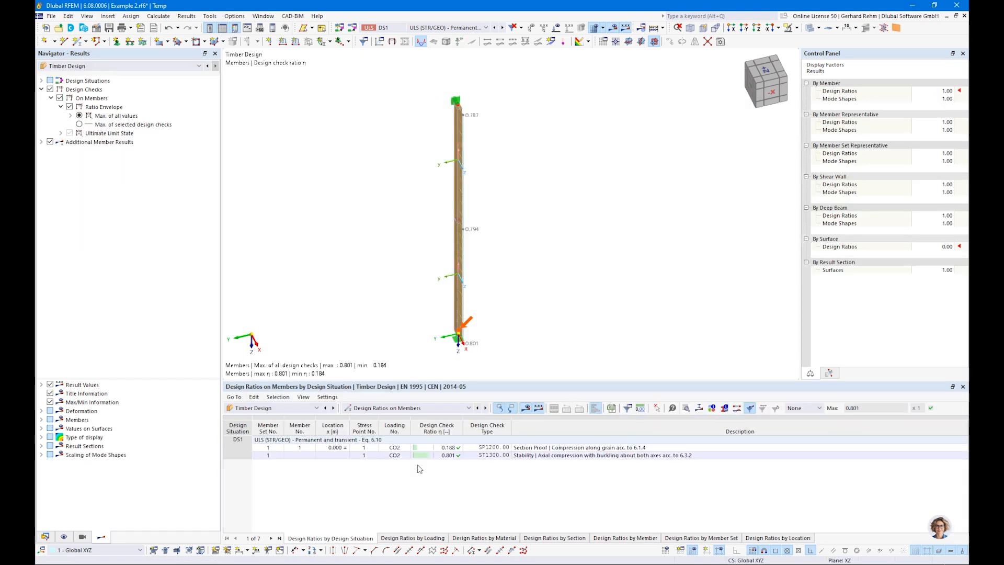
# Select the ST1300 stability check row (ratio 0.801) and open its design check details
pyautogui.click(449, 449)
pyautogui.keyDown('ctrl'); pyautogui.moveTo(531, 303); pyautogui.dragTo(621, 314, button='middle'); pyautogui.keyUp('ctrl')
pyautogui.rightClick(621, 315)
pyautogui.click(522, 478)
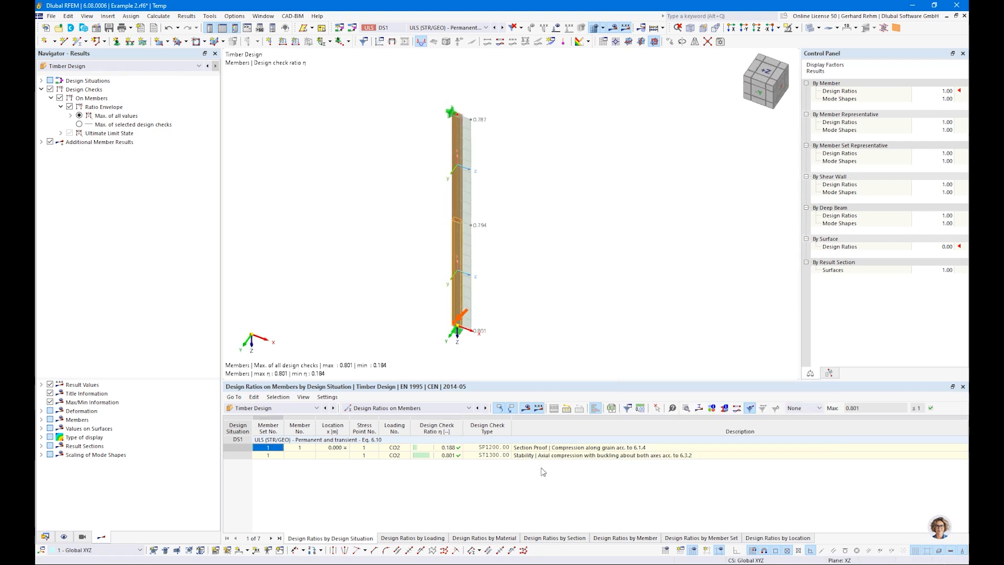
pyautogui.click(553, 455)
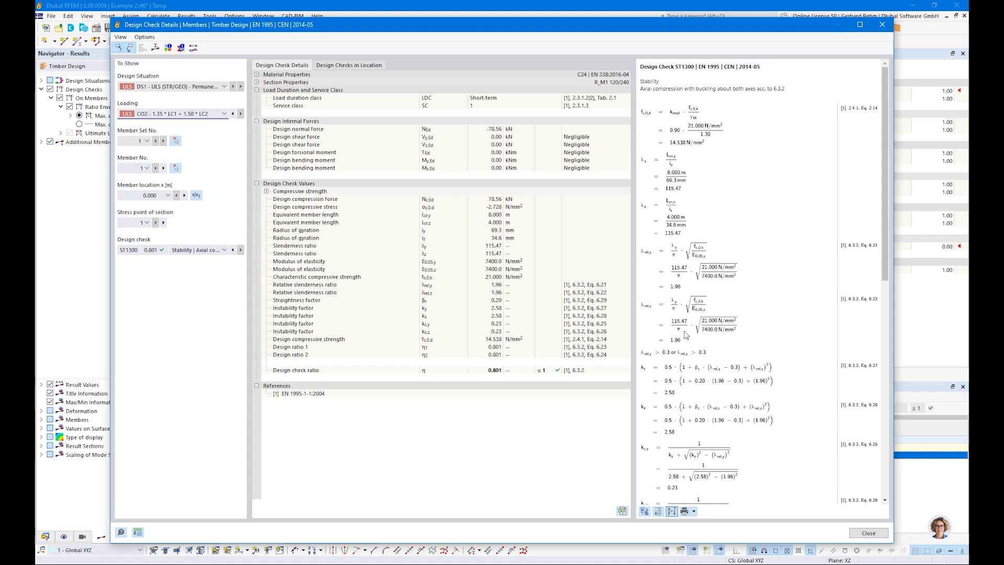
# Review the ST1300 formulas and the Design check list, keeping the stability check selected
pyautogui.scroll(-2, 686, 335)
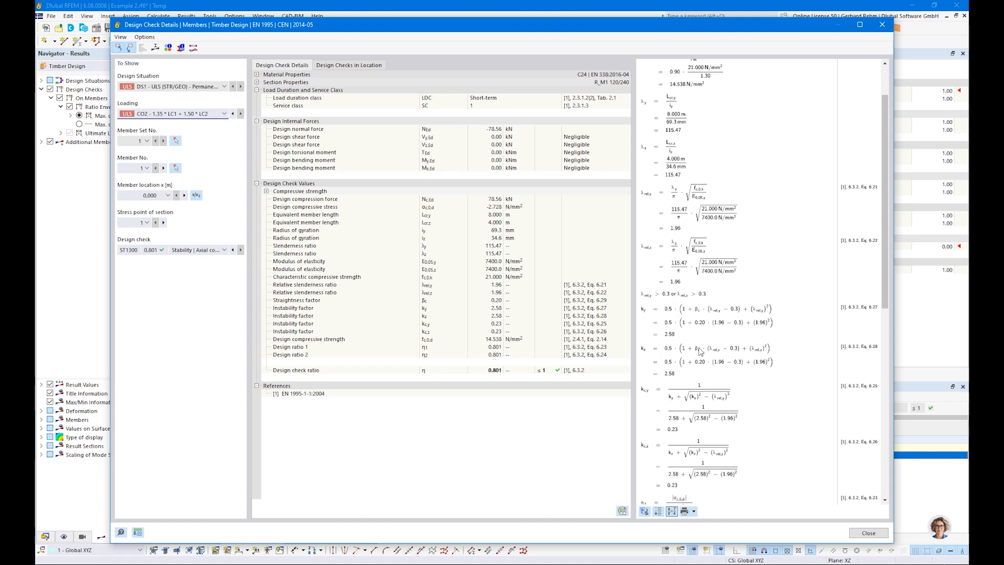
pyautogui.scroll(-2, 699, 334)
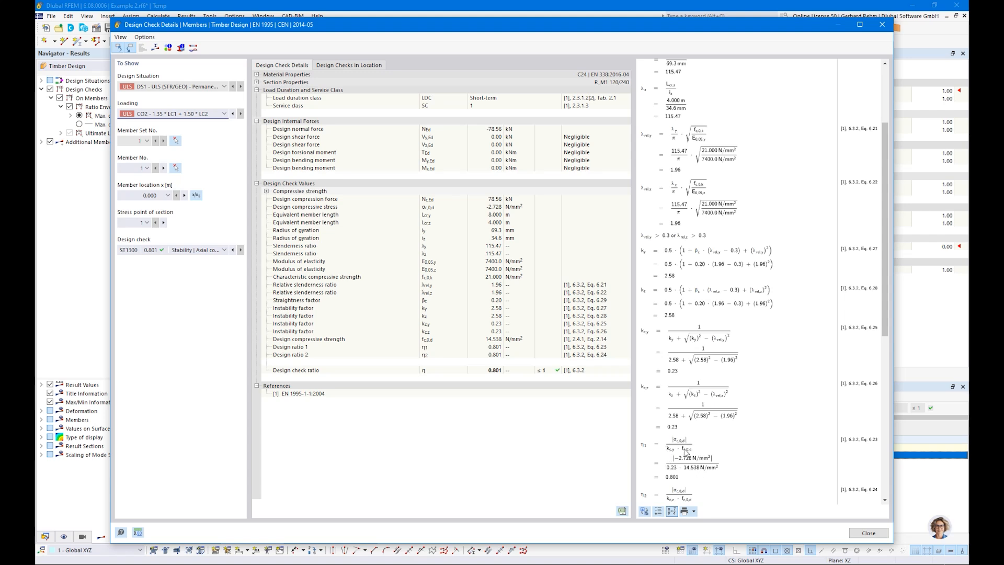
pyautogui.click(190, 251)
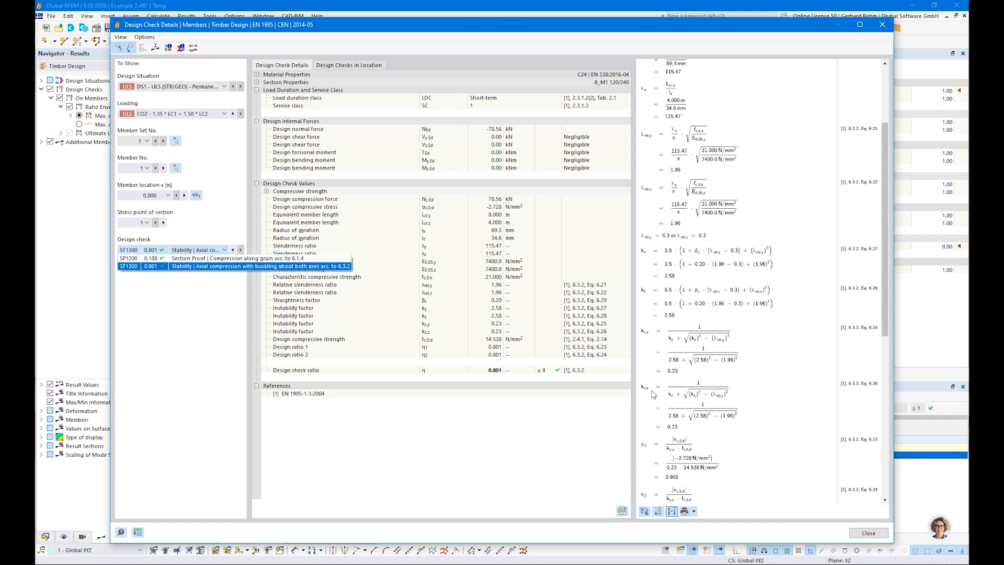
pyautogui.click(675, 475)
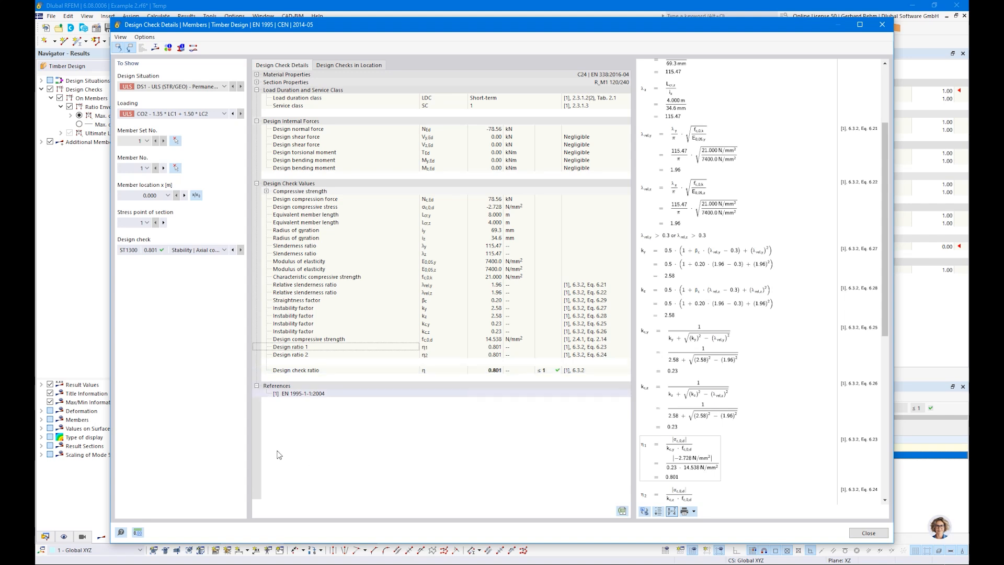
pyautogui.click(188, 250)
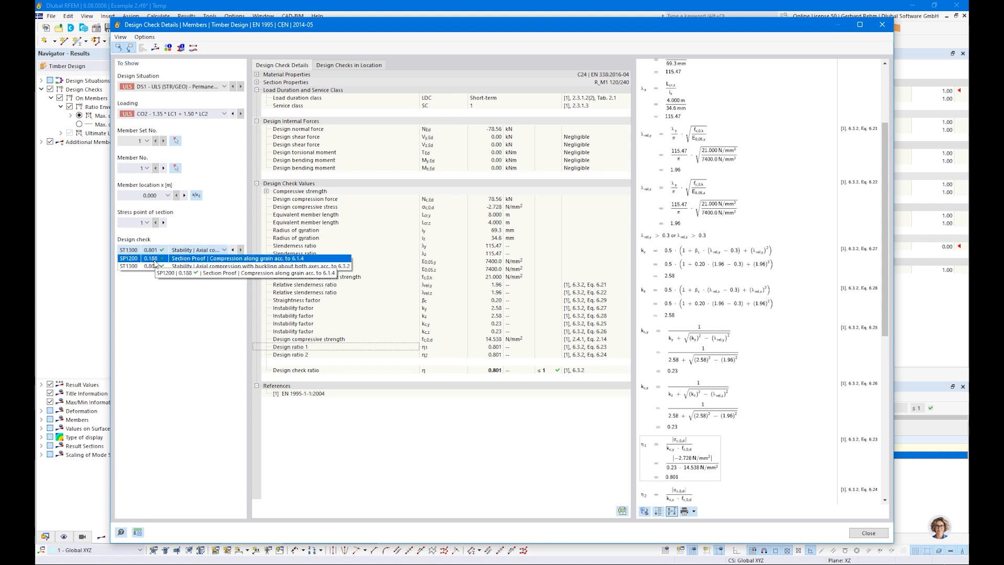
pyautogui.click(477, 460)
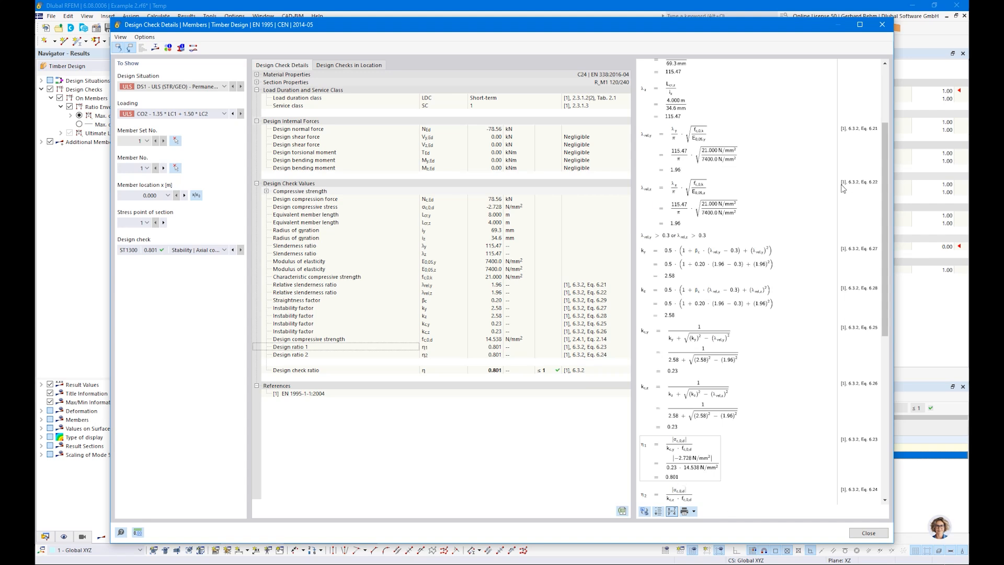
# Scroll through the remaining formulas and close the Design Check Details dialog
pyautogui.scroll(4, 886, 165)
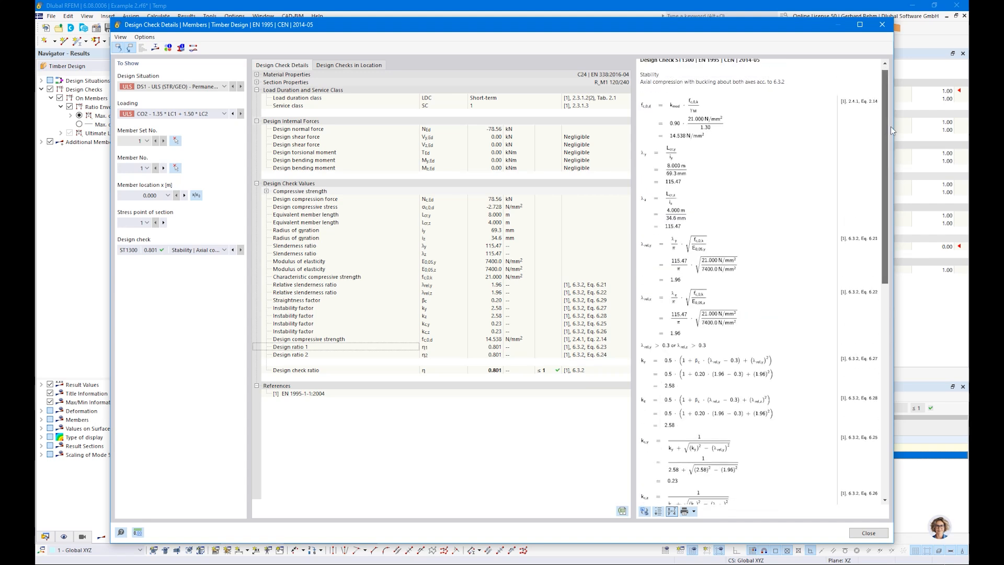
pyautogui.scroll(-10, 889, 126)
pyautogui.scroll(9, 889, 124)
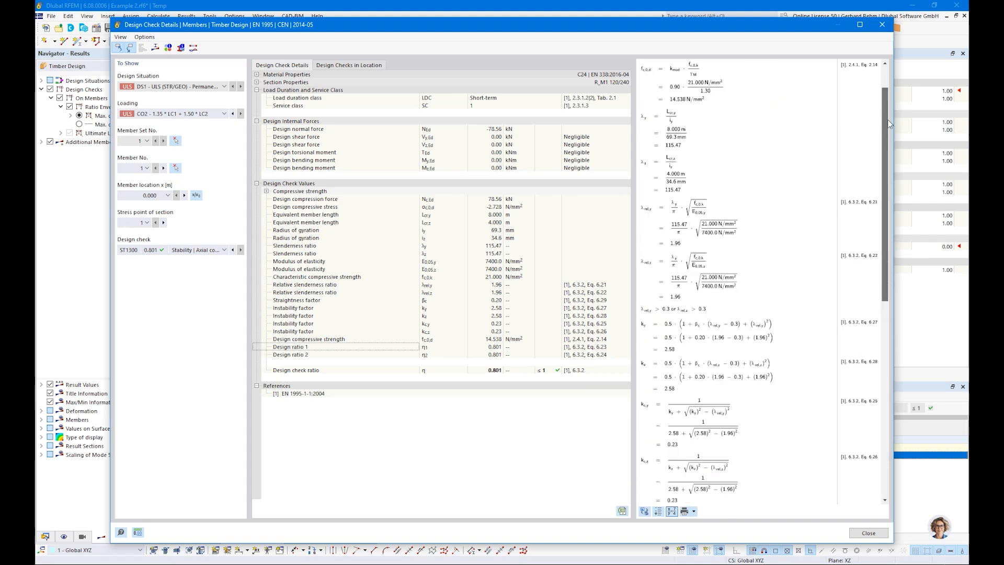
pyautogui.scroll(2, 890, 123)
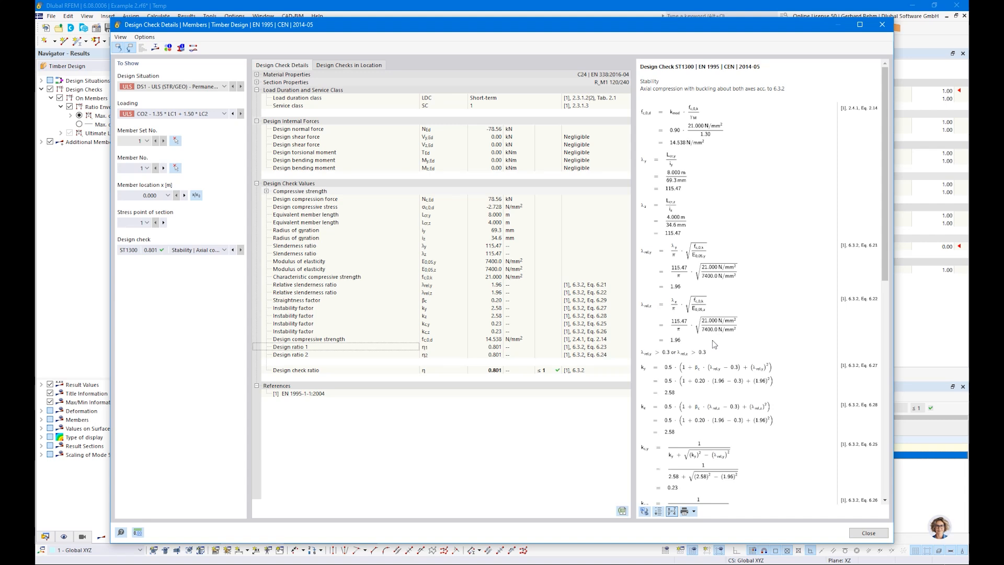
pyautogui.scroll(-5, 712, 340)
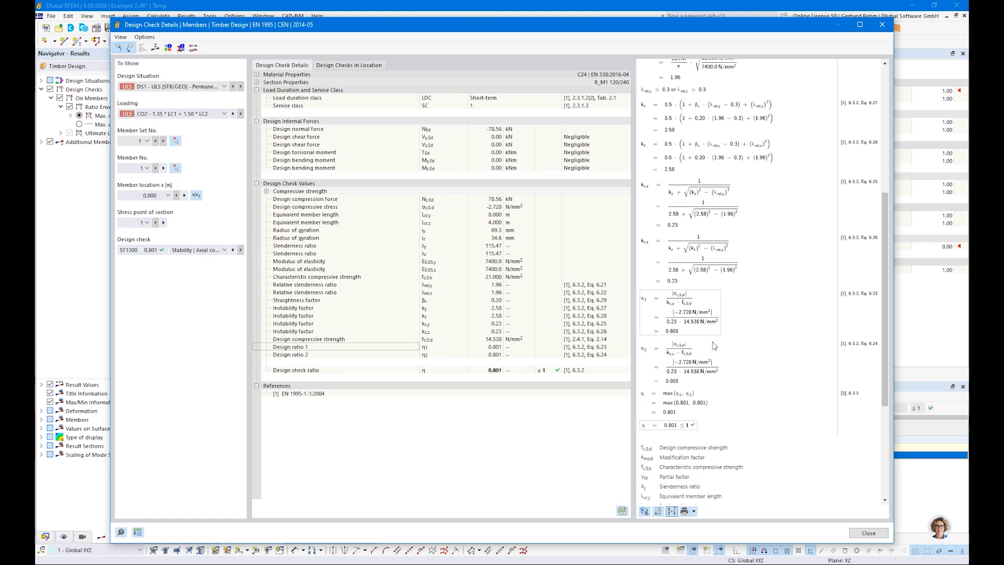
pyautogui.scroll(5, 712, 341)
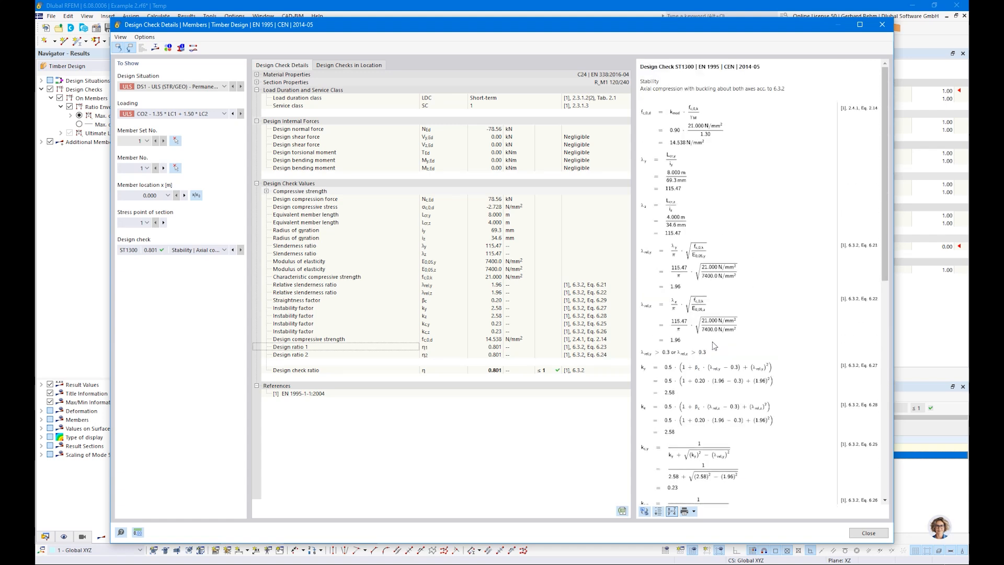
pyautogui.click(868, 533)
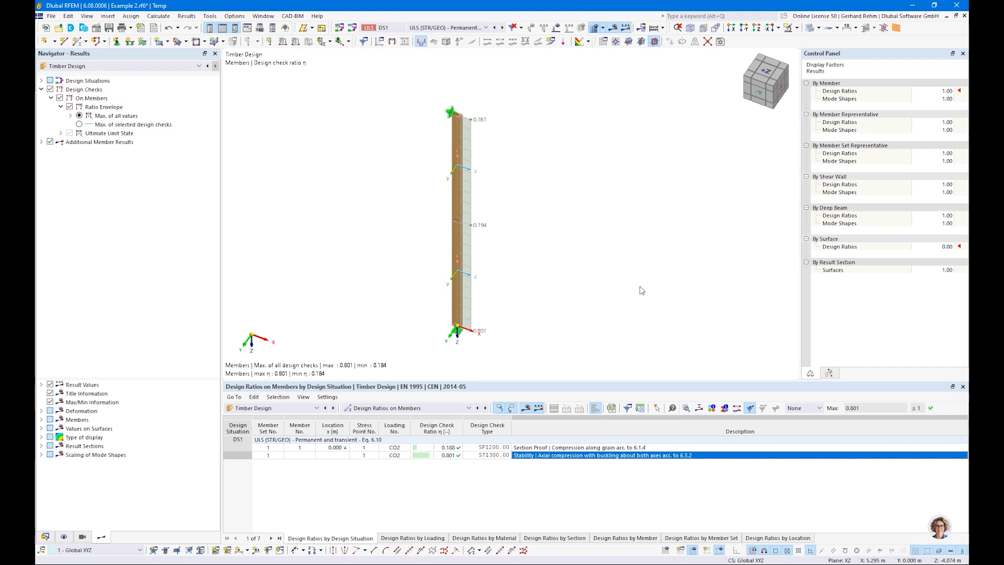
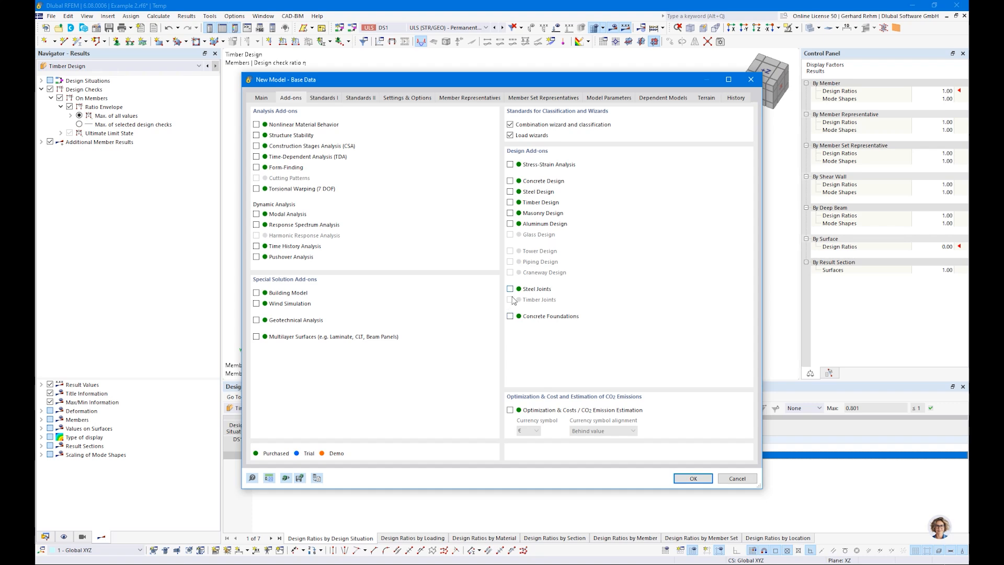
# Create Example 3 with the Timber Design add-on on and both member representative options turned off
pyautogui.click(510, 203)
pyautogui.click(331, 98)
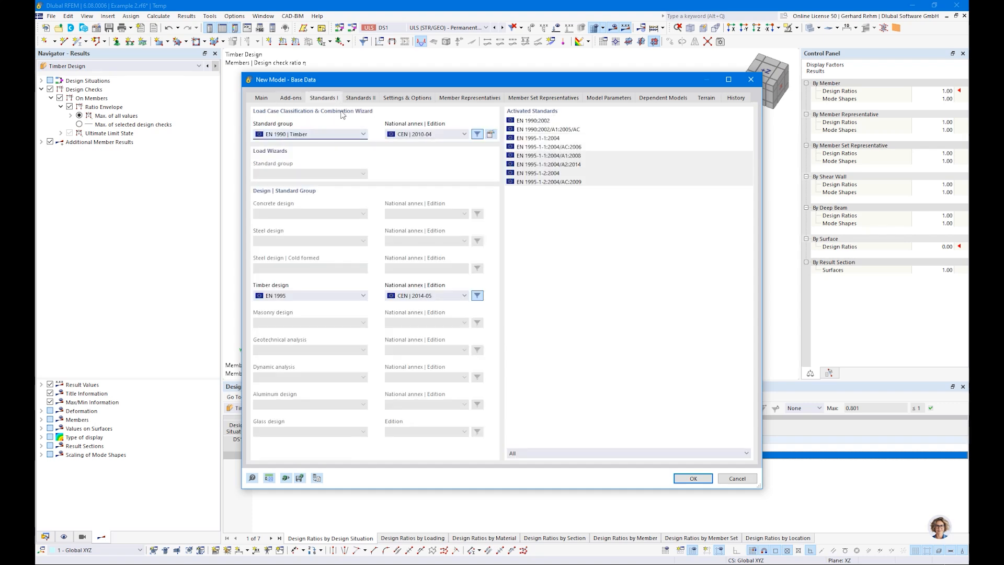
pyautogui.click(393, 99)
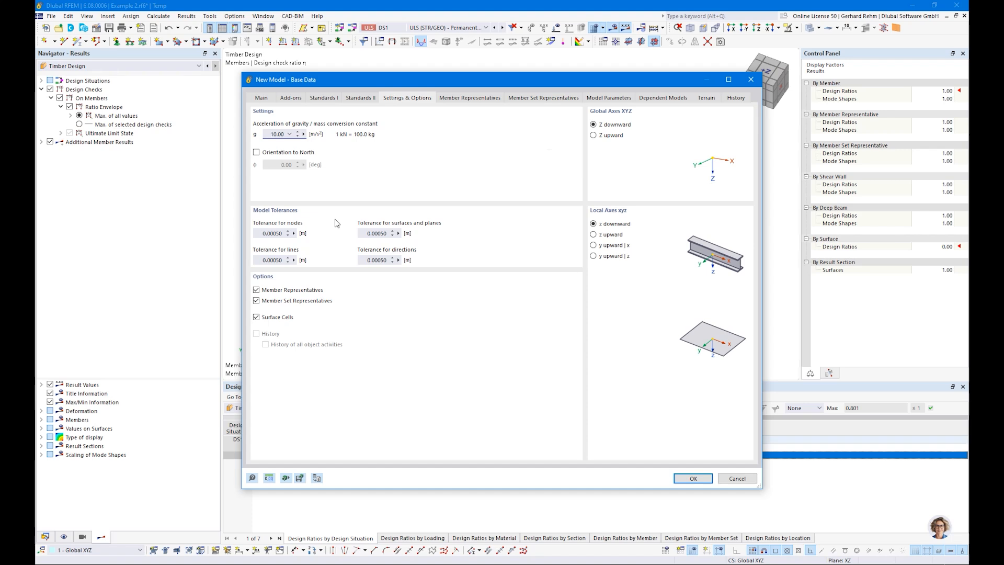
pyautogui.click(264, 301)
pyautogui.click(264, 289)
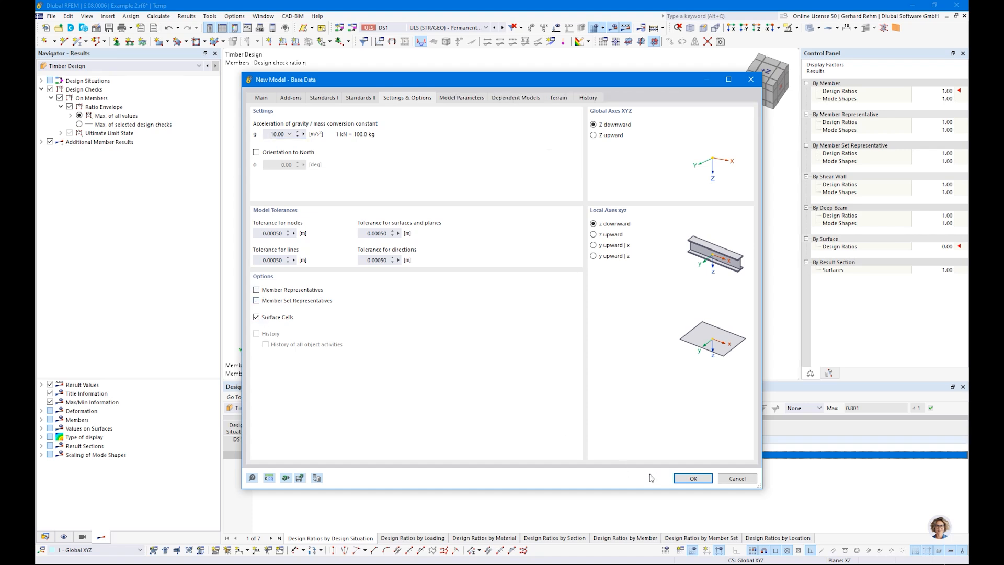
pyautogui.click(692, 478)
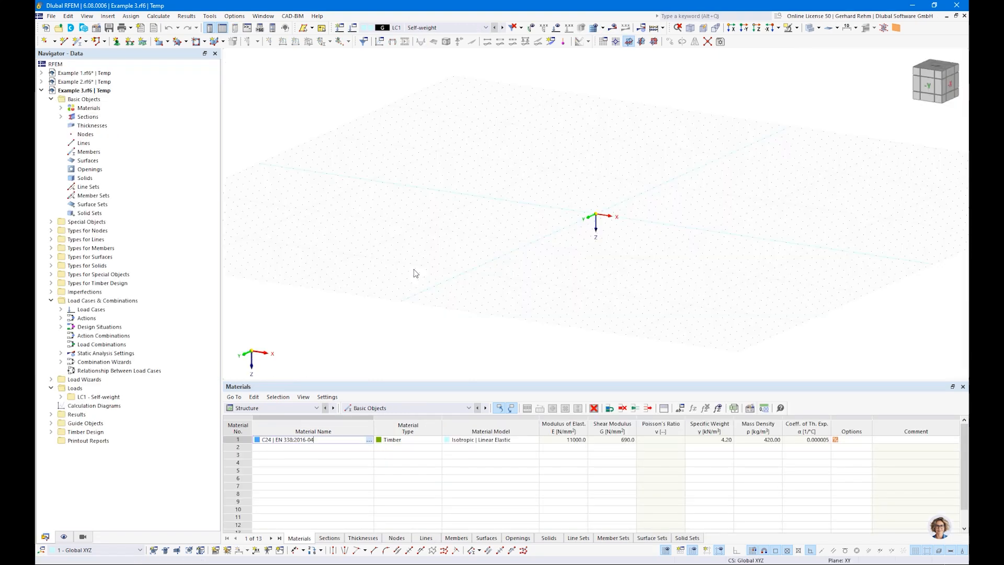
# Start a new member and set its rectangular section to 160 × 1600 mm
pyautogui.scroll(3, 664, 215)
pyautogui.moveTo(672, 232); pyautogui.dragTo(512, 222, button='middle')
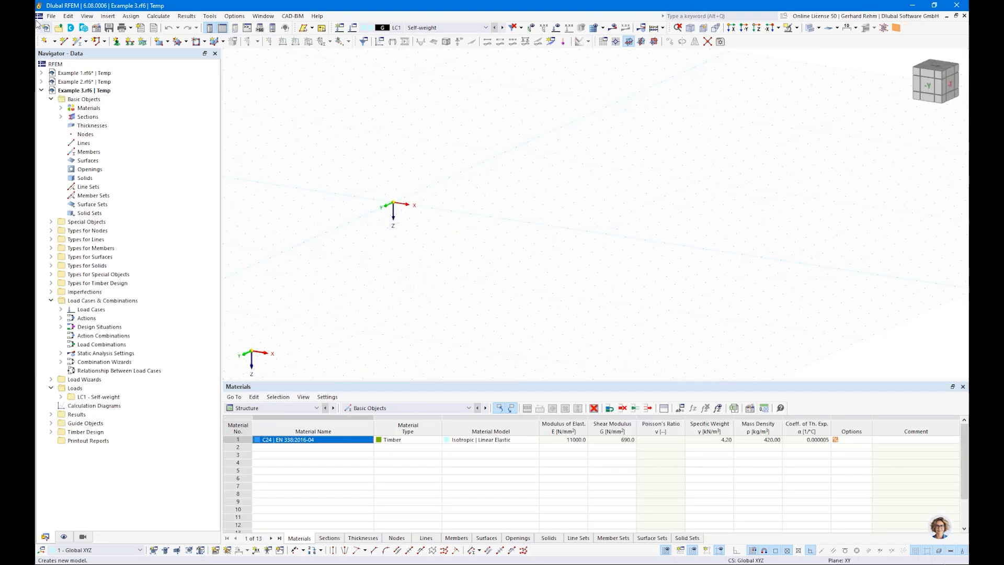
pyautogui.click(80, 41)
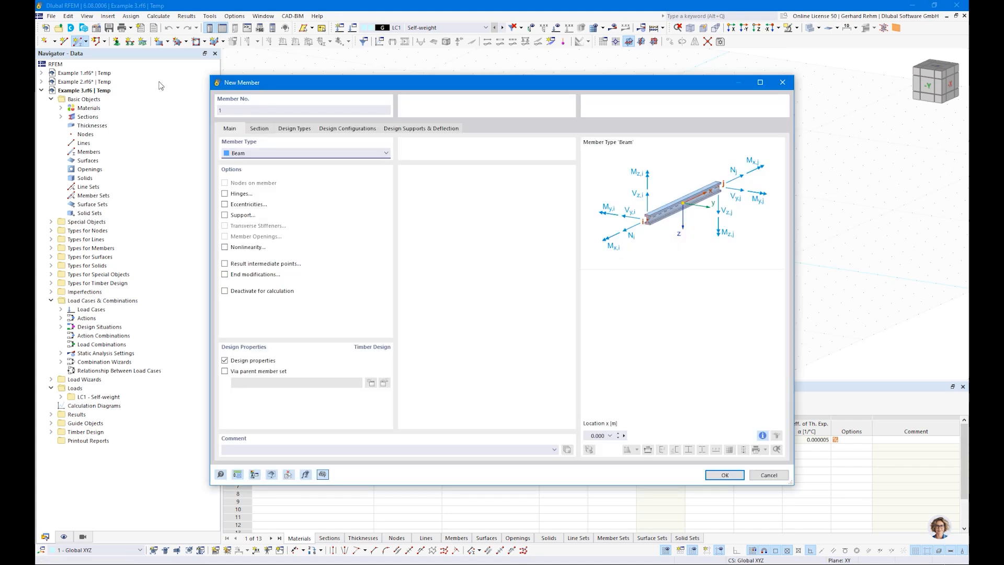
pyautogui.click(259, 128)
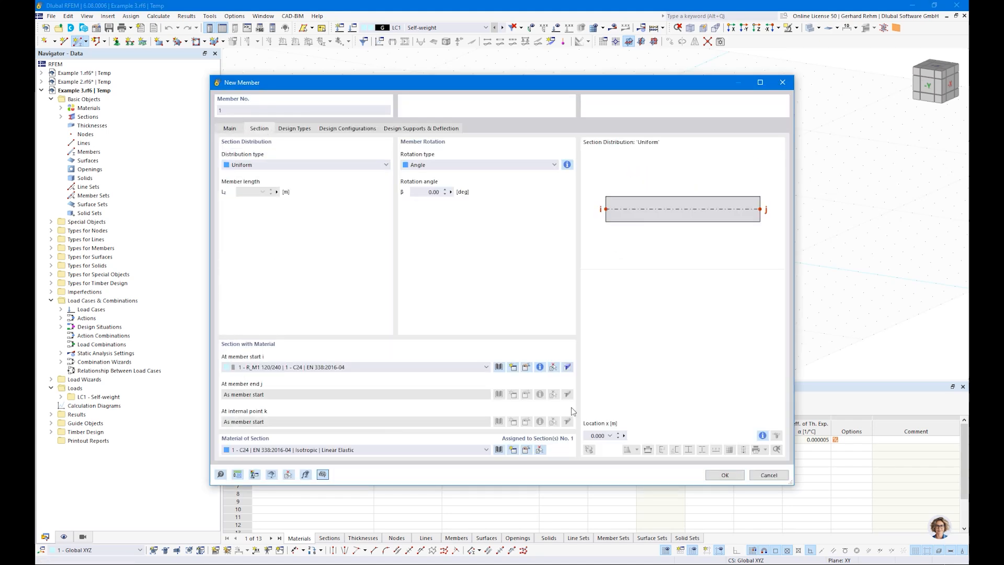
pyautogui.click(526, 367)
pyautogui.click(332, 169)
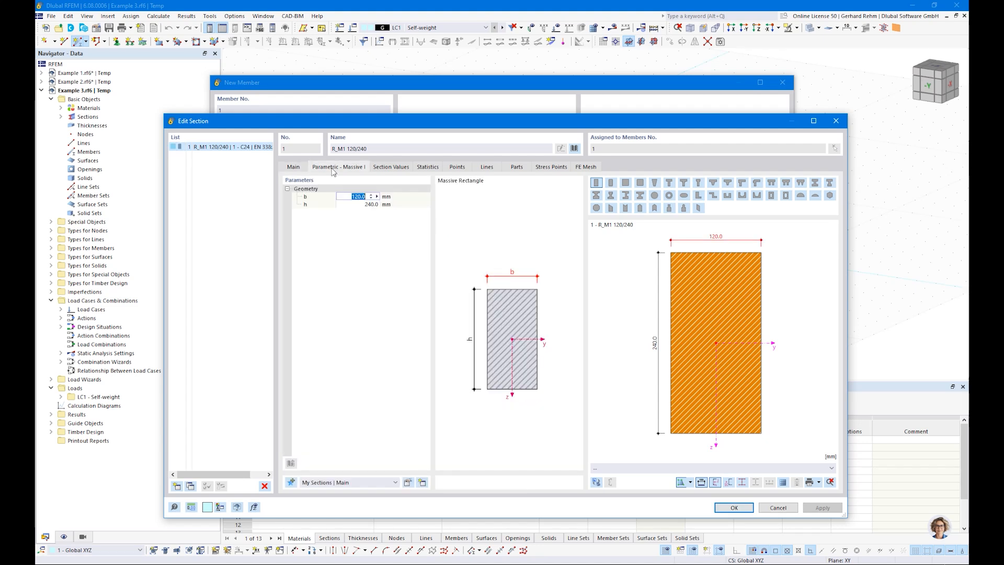
pyautogui.write('160')
pyautogui.press('Tab')
pyautogui.write('1')
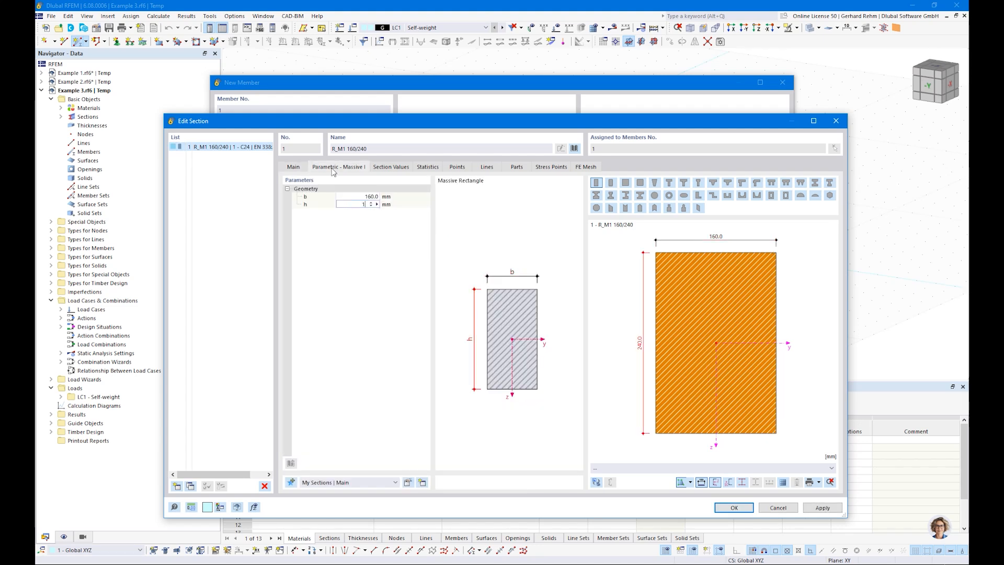
pyautogui.press('Return')
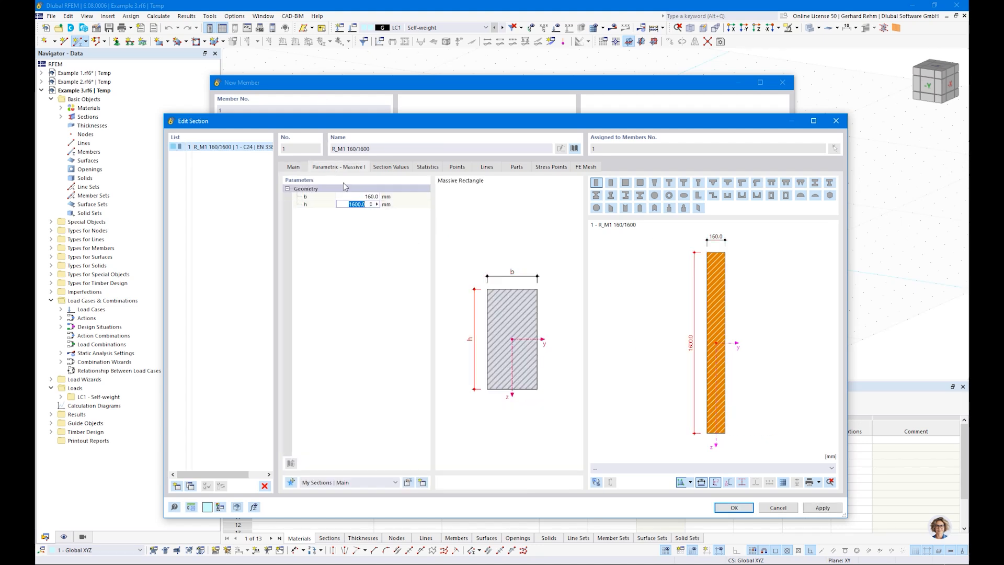
# Assign GL24h glulam from the material library to the section and confirm the member
pyautogui.click(294, 166)
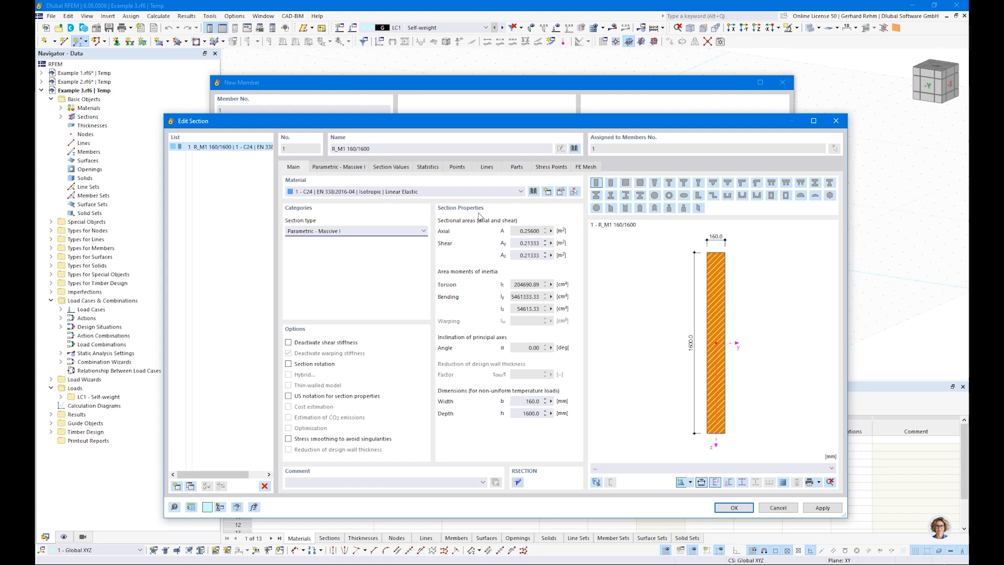
pyautogui.click(533, 192)
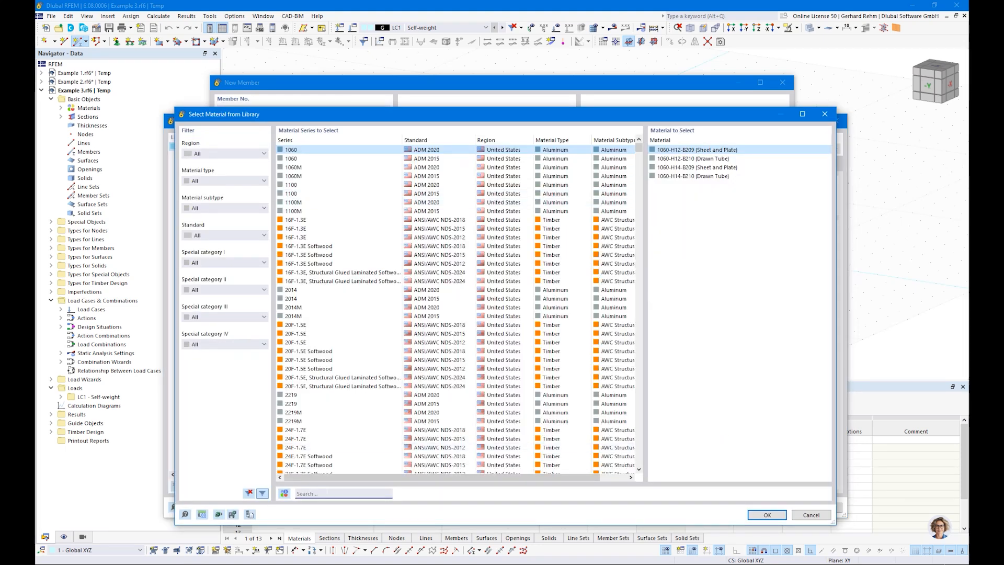
pyautogui.write('gl24h')
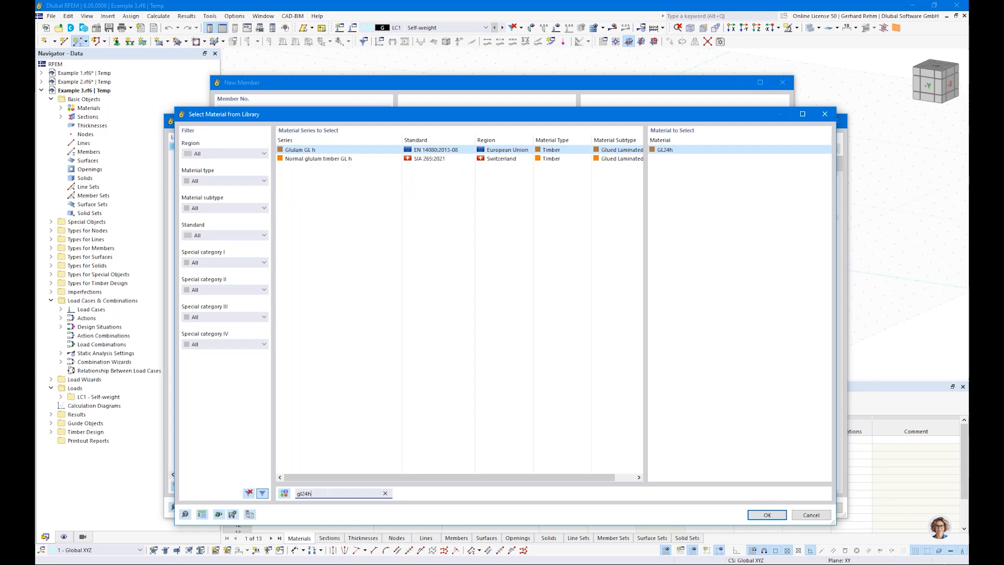
pyautogui.click(767, 515)
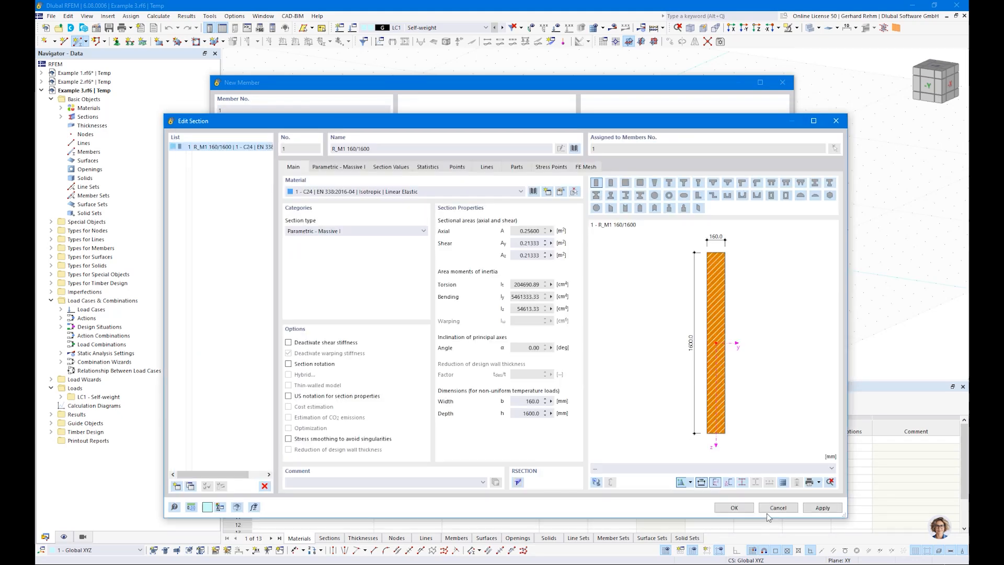
pyautogui.click(733, 506)
pyautogui.click(725, 475)
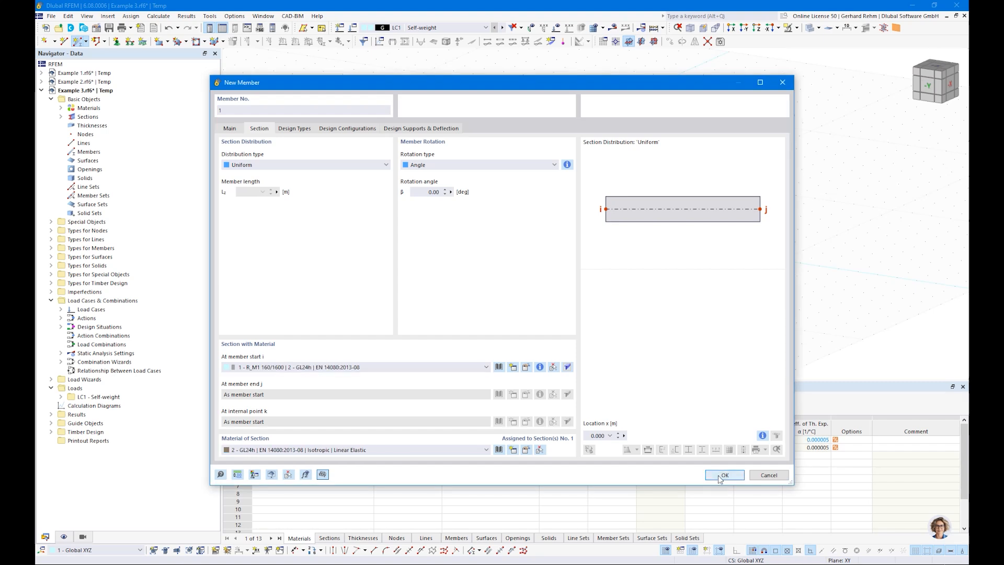
# Draw the beam from the origin along the X axis
pyautogui.click(393, 204)
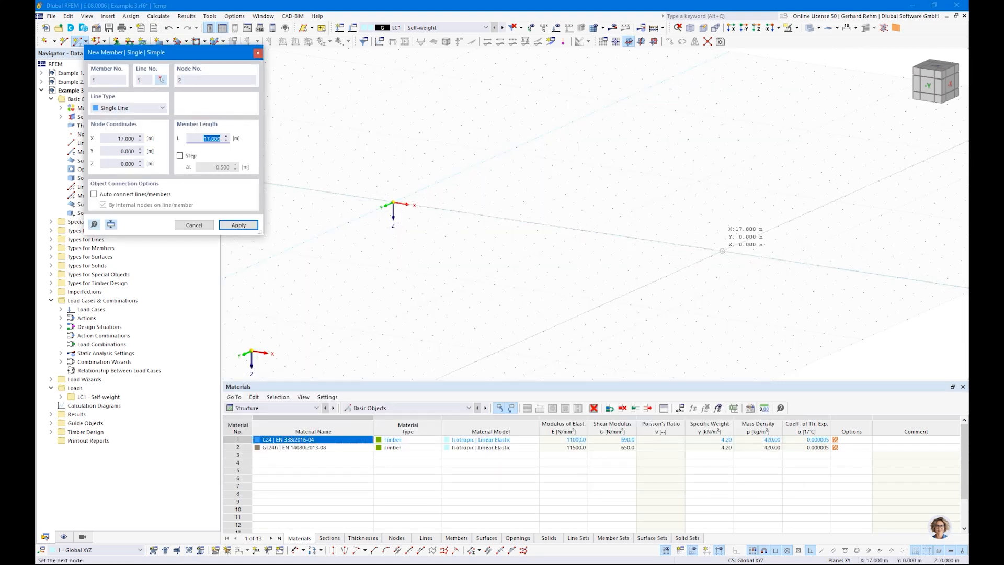
pyautogui.click(742, 254)
pyautogui.press('Escape')
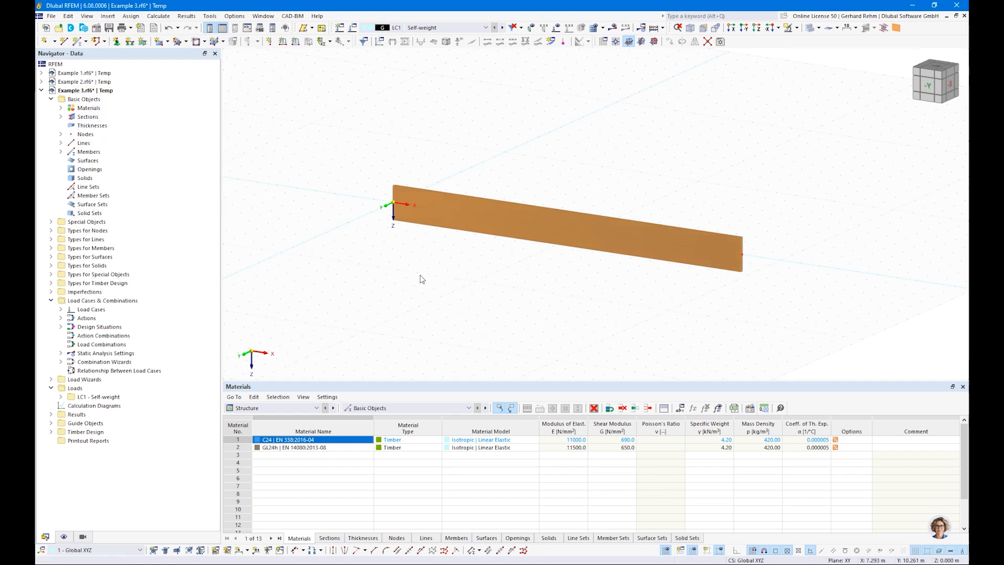
# Define a hinged nodal support and assign it to the beam's left end node
pyautogui.click(114, 41)
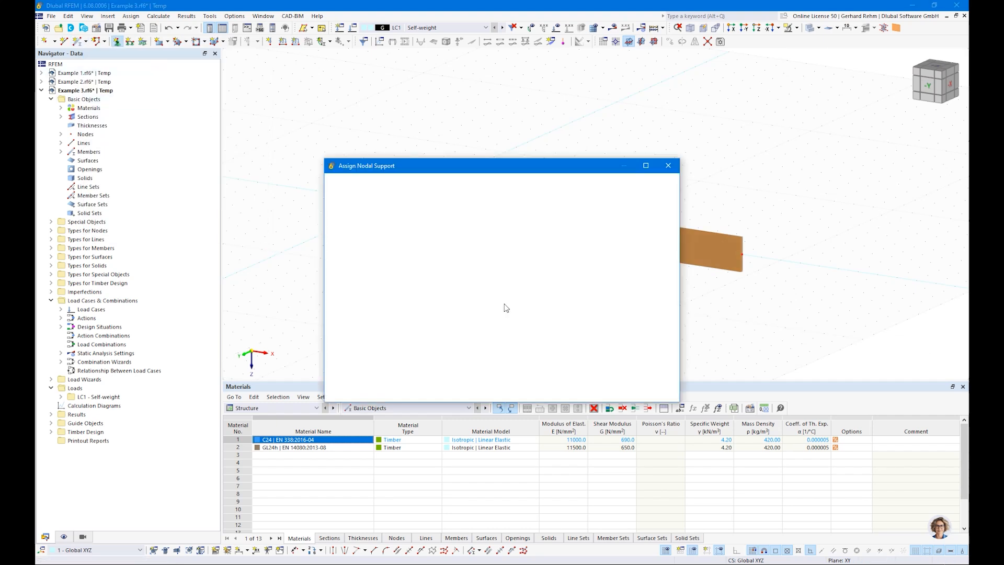
pyautogui.click(430, 233)
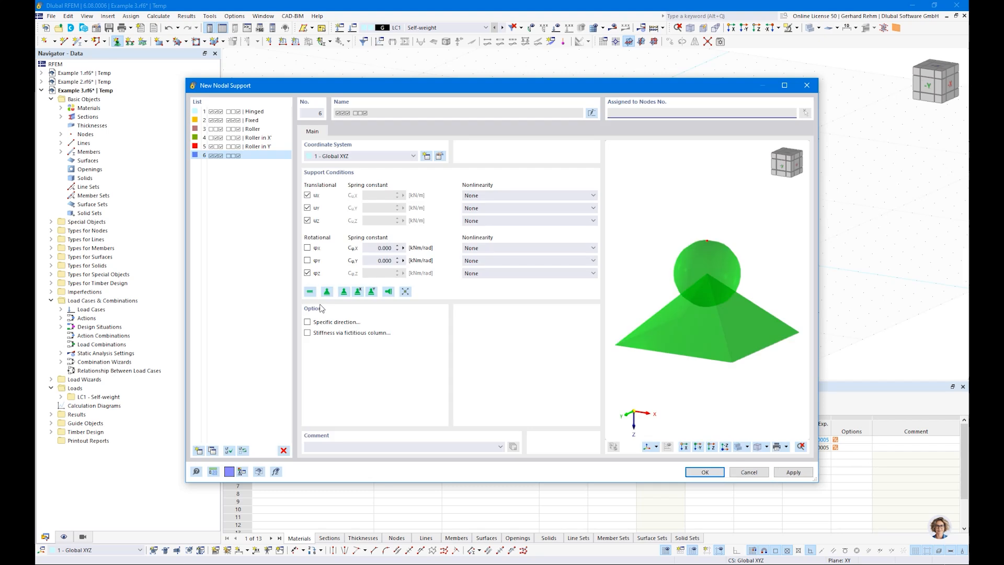
pyautogui.click(308, 248)
pyautogui.click(307, 273)
pyautogui.click(307, 272)
pyautogui.click(307, 195)
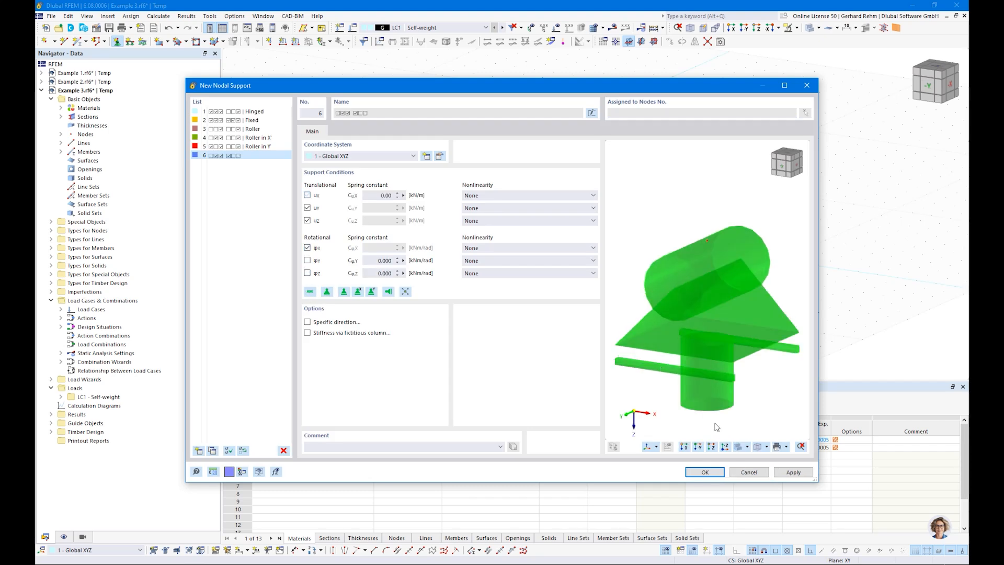
pyautogui.click(308, 195)
pyautogui.click(706, 473)
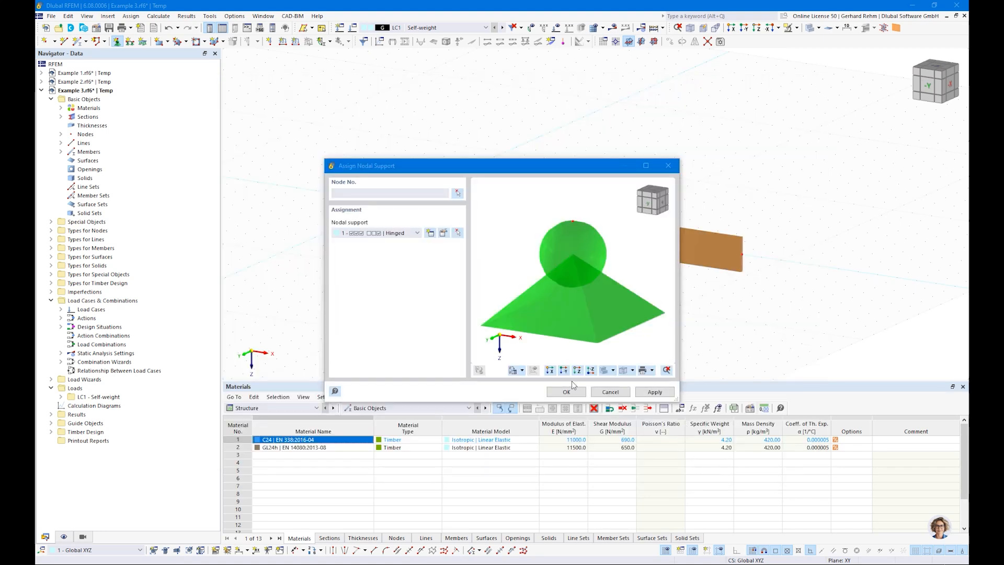
pyautogui.click(567, 392)
pyautogui.moveTo(336, 150); pyautogui.dragTo(478, 268)
pyautogui.press('Escape')
# Define a sliding support free in one translation and assign it to the right end node
pyautogui.click(117, 41)
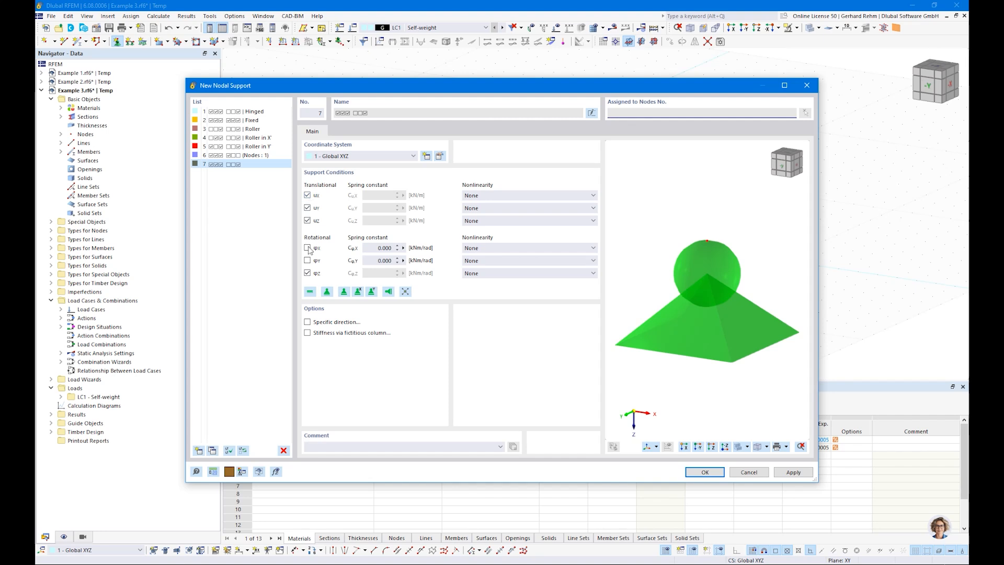
pyautogui.click(307, 273)
pyautogui.click(307, 248)
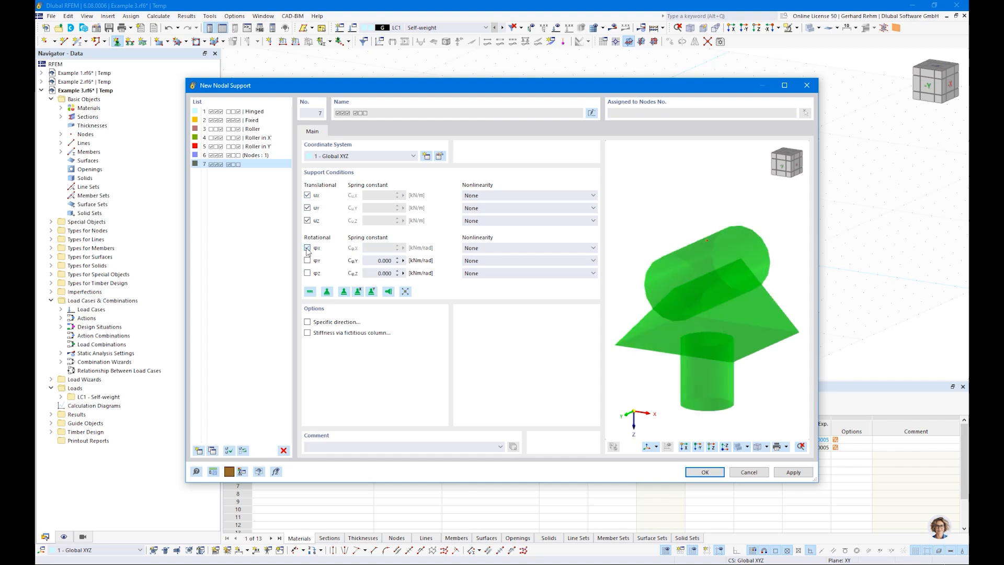
pyautogui.click(308, 196)
pyautogui.click(705, 471)
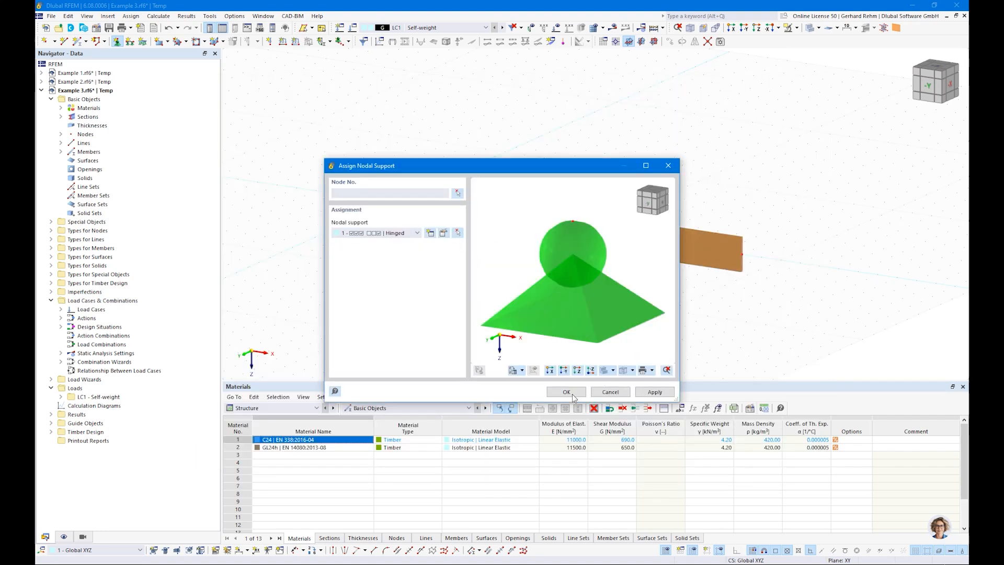
pyautogui.click(567, 393)
pyautogui.moveTo(710, 209); pyautogui.dragTo(770, 293)
pyautogui.press('Escape')
pyautogui.rightClick(746, 262)
pyautogui.moveTo(772, 350)
pyautogui.mouseDown()
pyautogui.moveTo(843, 353)
pyautogui.moveTo(791, 351)
pyautogui.mouseUp()
pyautogui.click(624, 319)
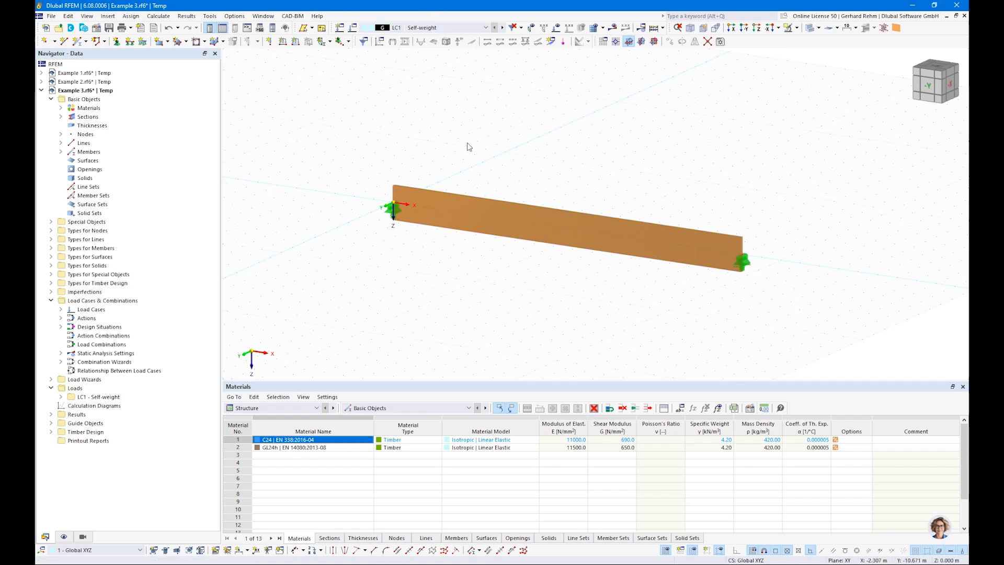
# Apply an 8 kN/m uniform member load to the beam in LC1
pyautogui.scroll(-1, 469, 150)
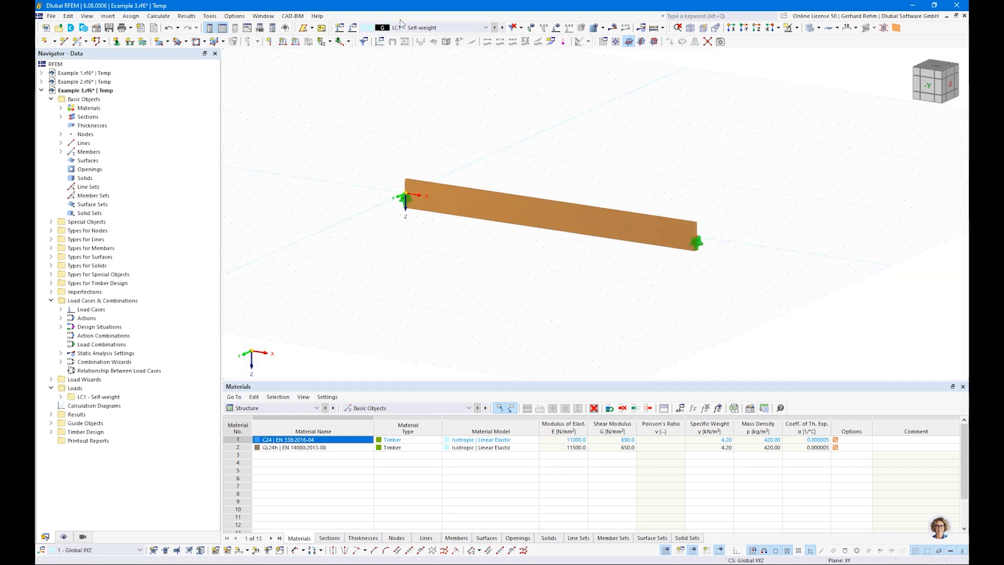
pyautogui.click(408, 29)
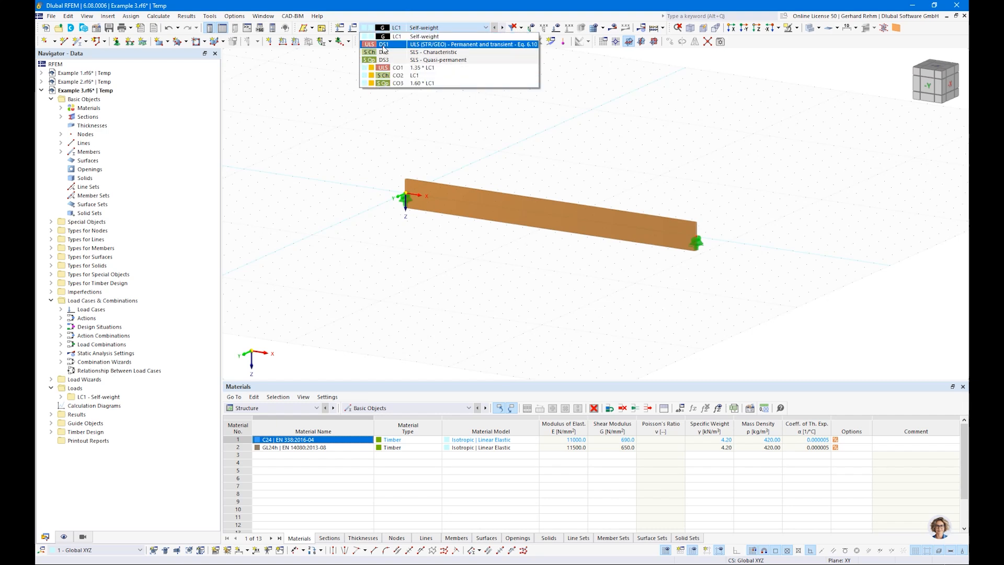
pyautogui.click(387, 139)
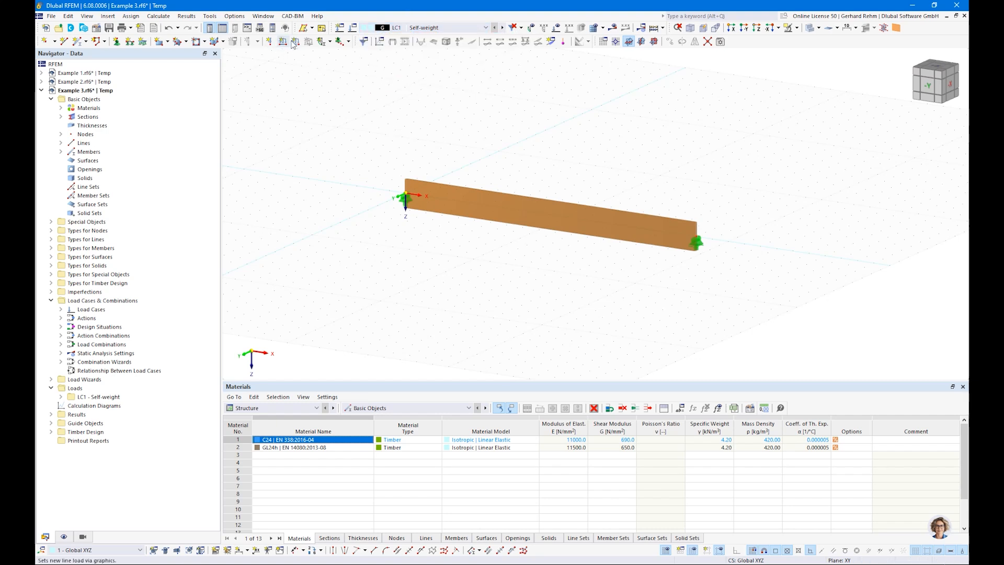
pyautogui.doubleClick(413, 175)
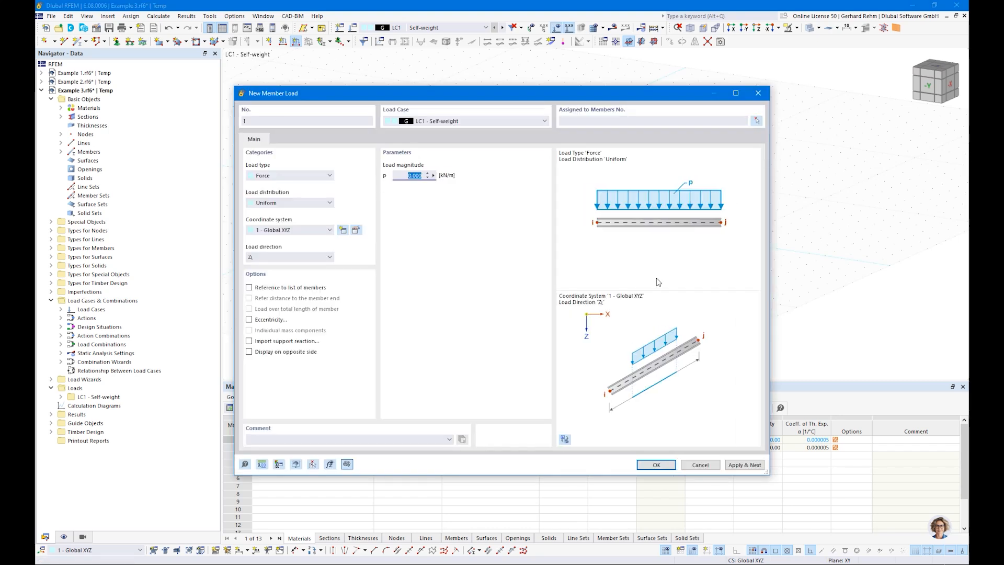
pyautogui.write('8')
pyautogui.click(656, 465)
pyautogui.click(567, 210)
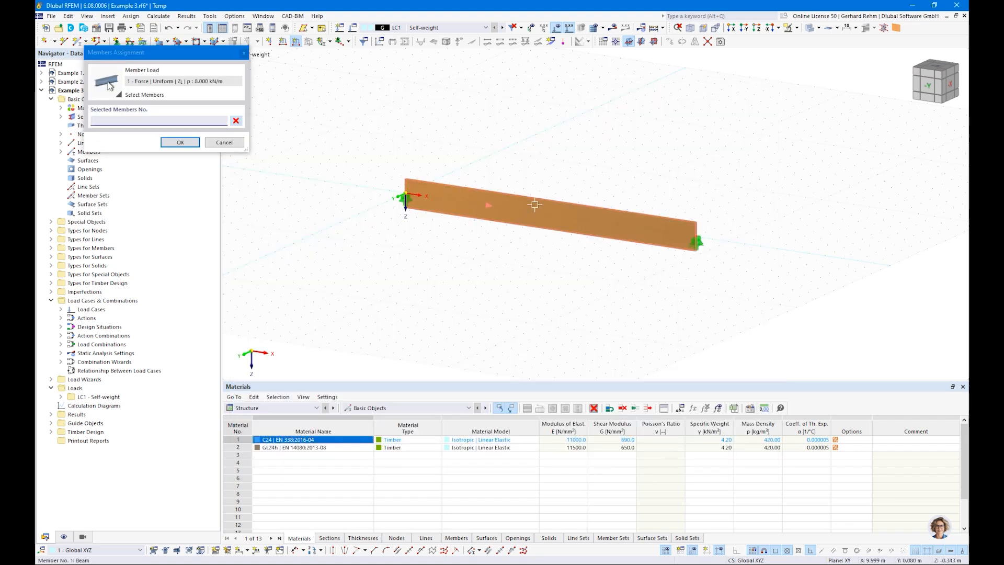
pyautogui.click(180, 141)
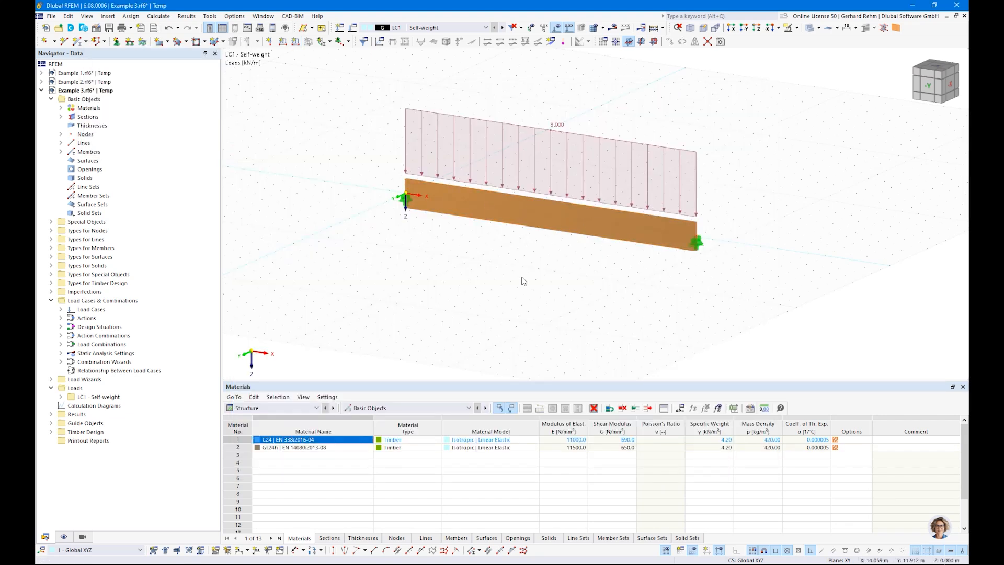
# Hide the grid and switch the table to Timber Design Objects to Design
pyautogui.rightClick(523, 282)
pyautogui.click(666, 550)
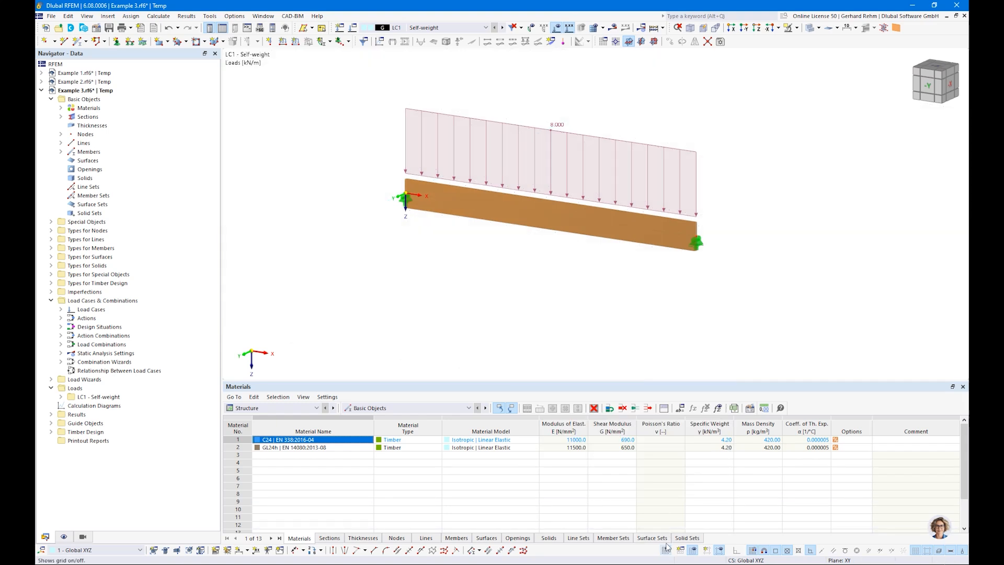
pyautogui.click(272, 408)
pyautogui.click(262, 456)
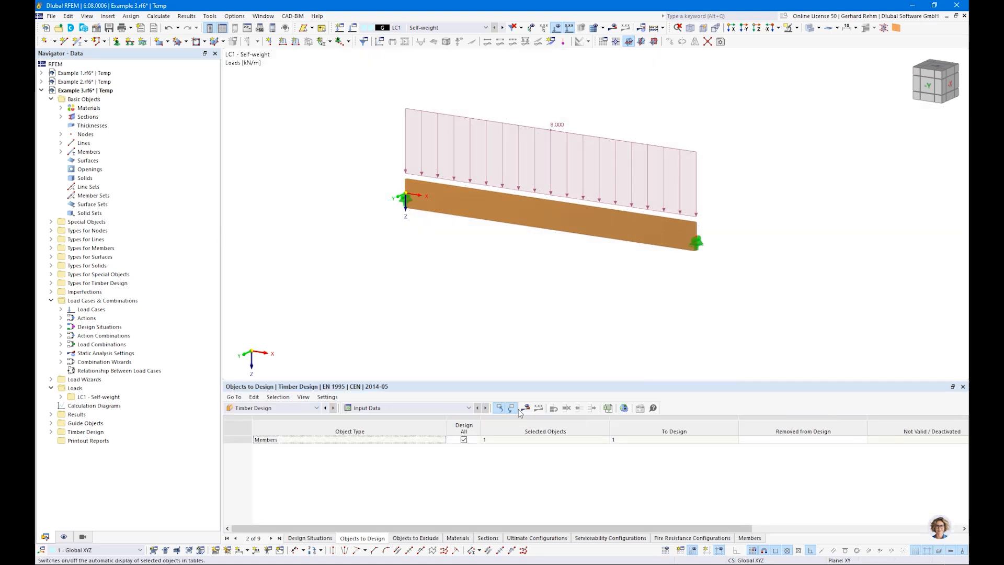
# Calculate, list Design Ratios on Members, and select the governing 0.631 bending check
pyautogui.click(525, 407)
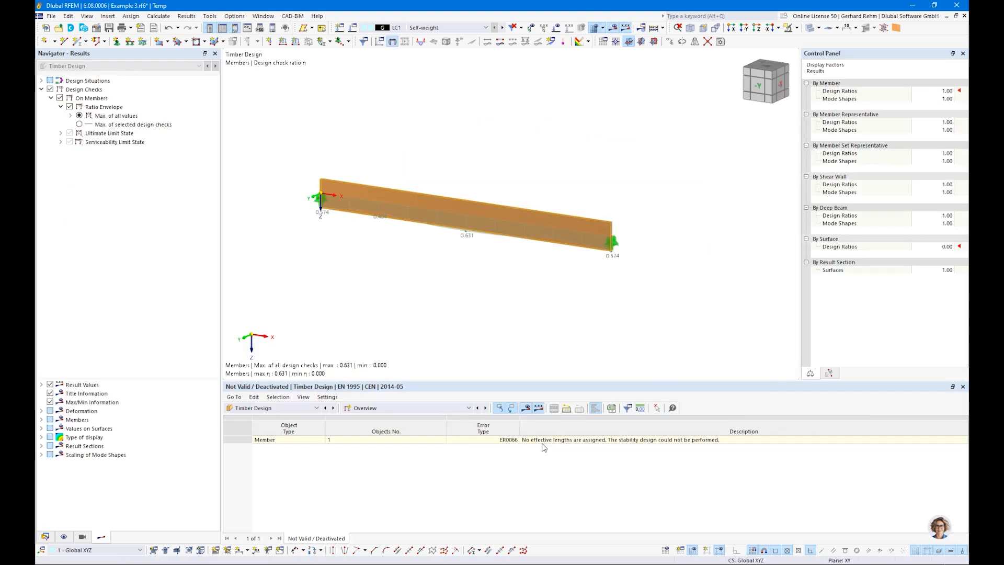
pyautogui.click(397, 408)
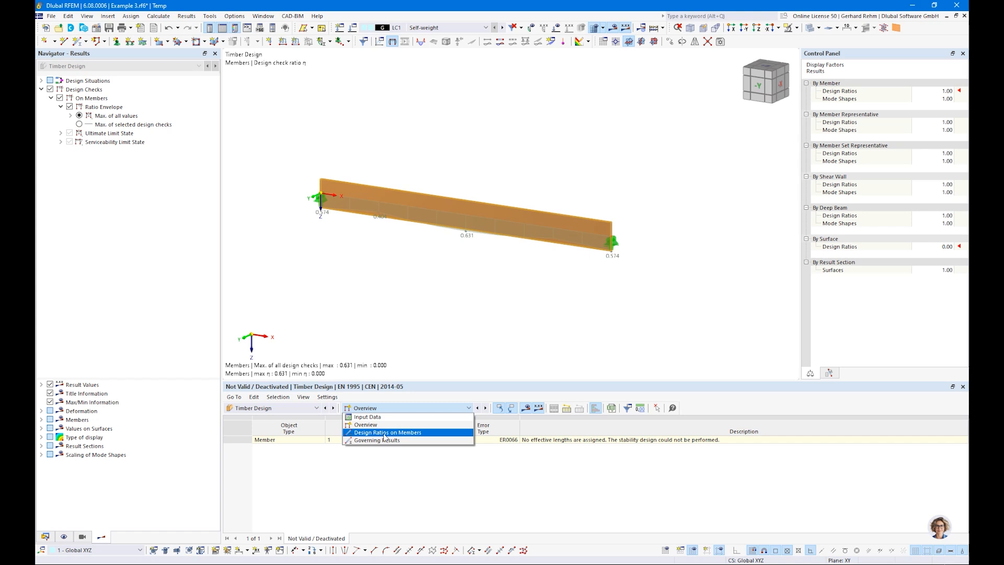
pyautogui.click(382, 435)
pyautogui.click(394, 409)
pyautogui.click(394, 411)
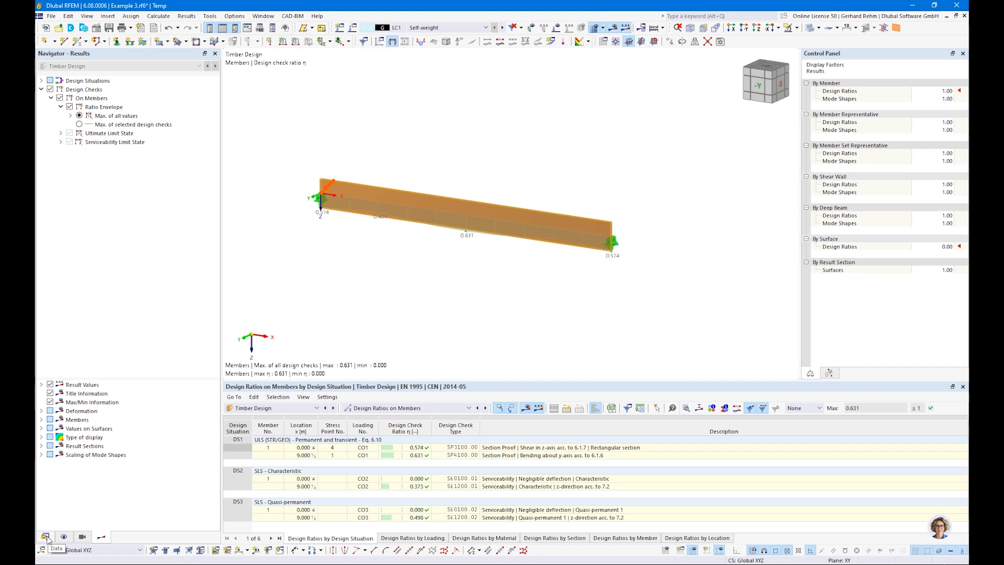
pyautogui.click(411, 456)
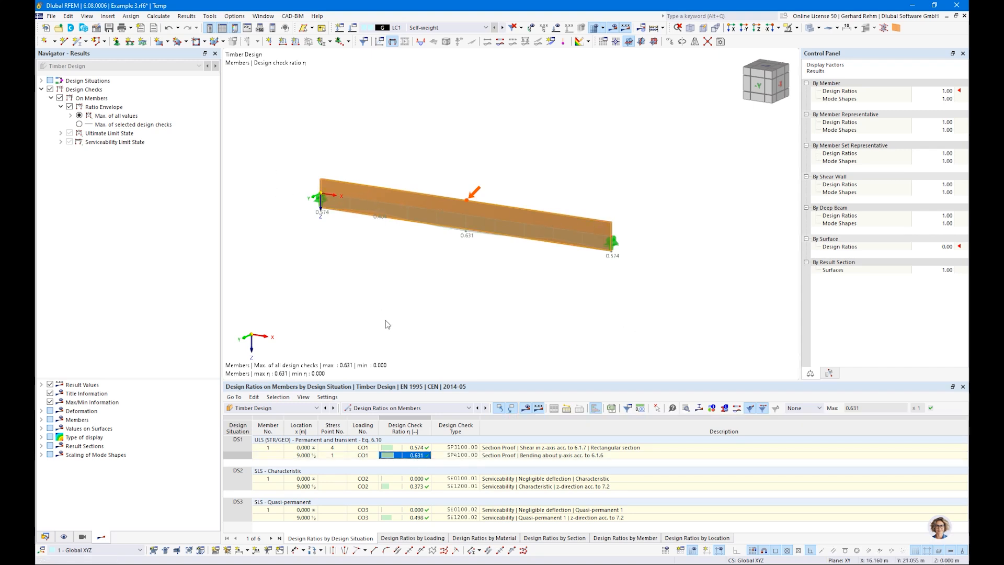
# Create a new effective-length set for the beam with major-axis flexural buckling excluded
pyautogui.doubleClick(479, 205)
pyautogui.click(267, 129)
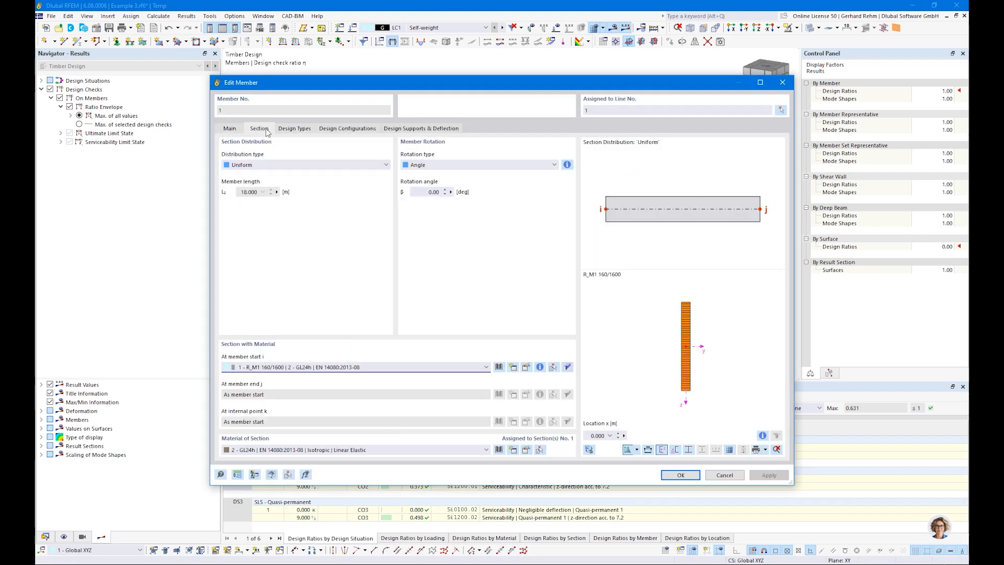
pyautogui.hotkey('ctrl', 'Tab')
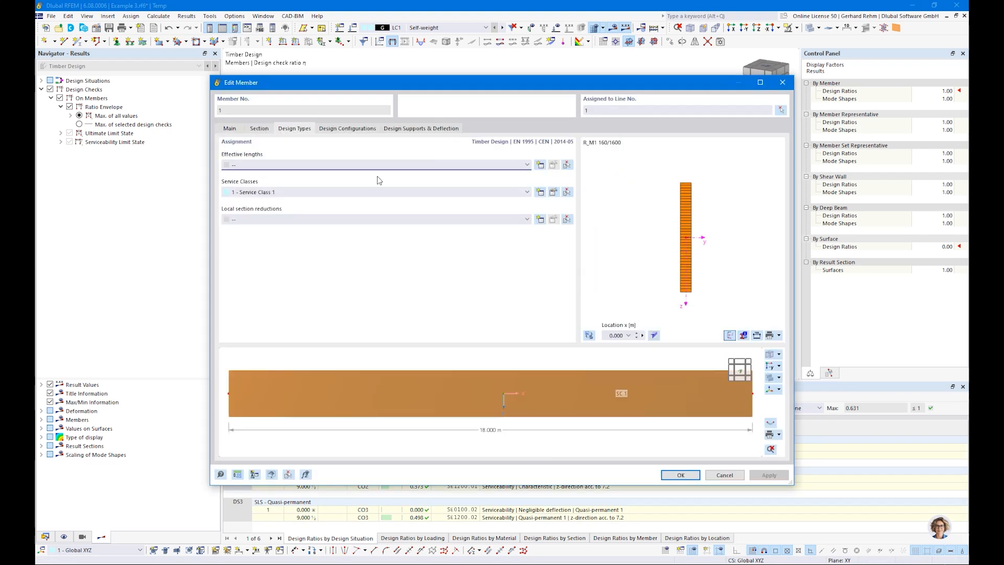
pyautogui.click(540, 165)
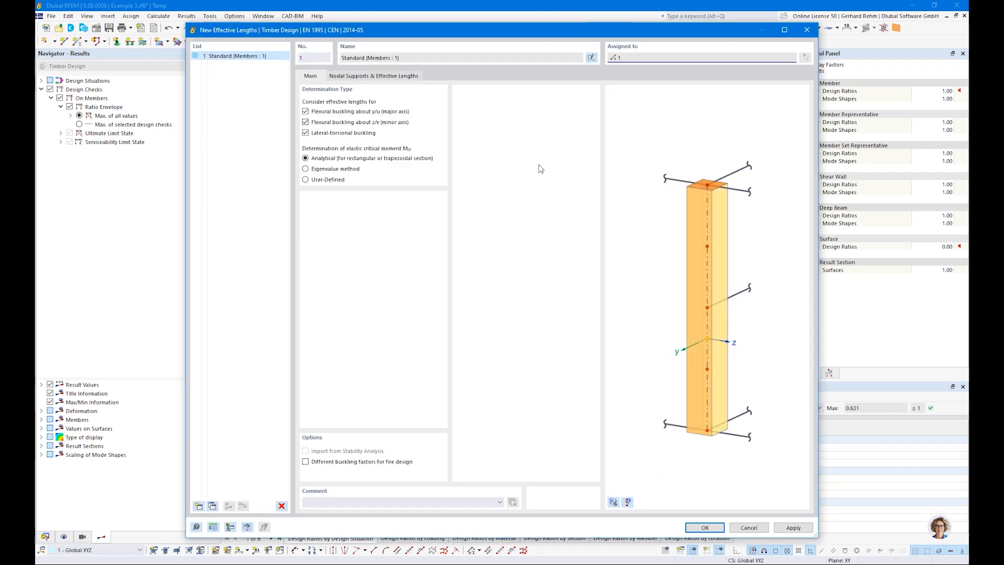
pyautogui.click(305, 113)
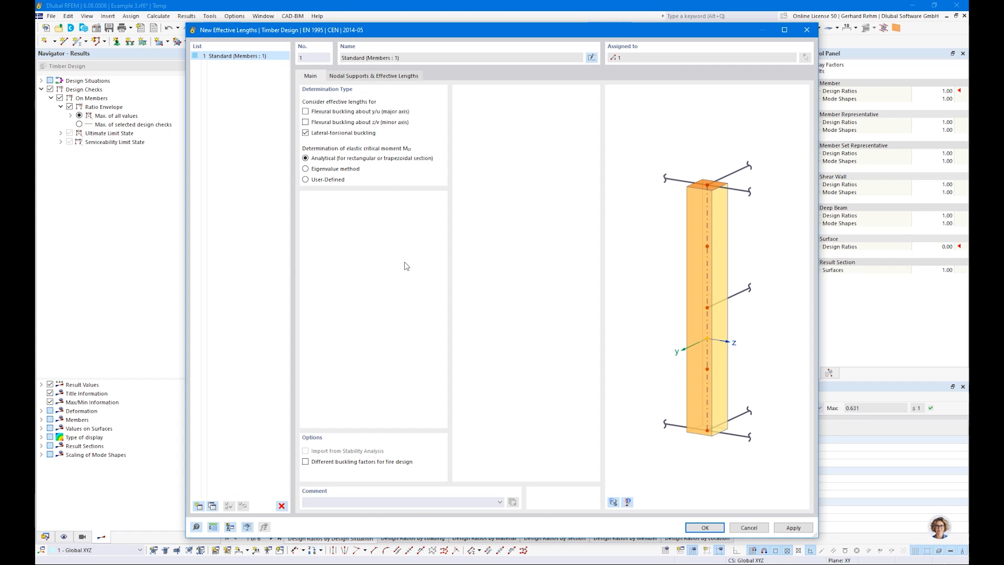
# Set kLT to 0.90 for a uniformly loaded beam and confirm the effective lengths
pyautogui.click(370, 78)
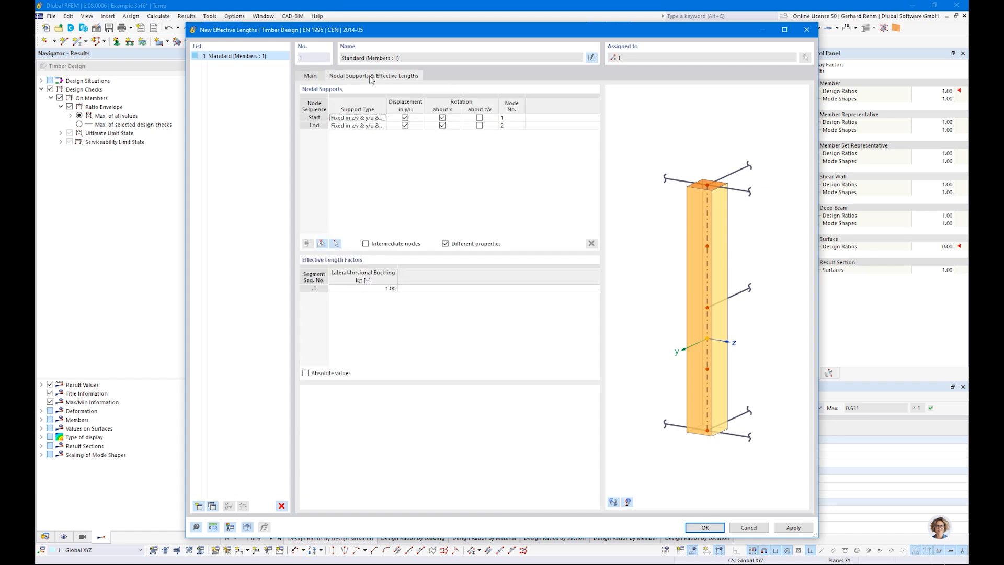
pyautogui.click(314, 76)
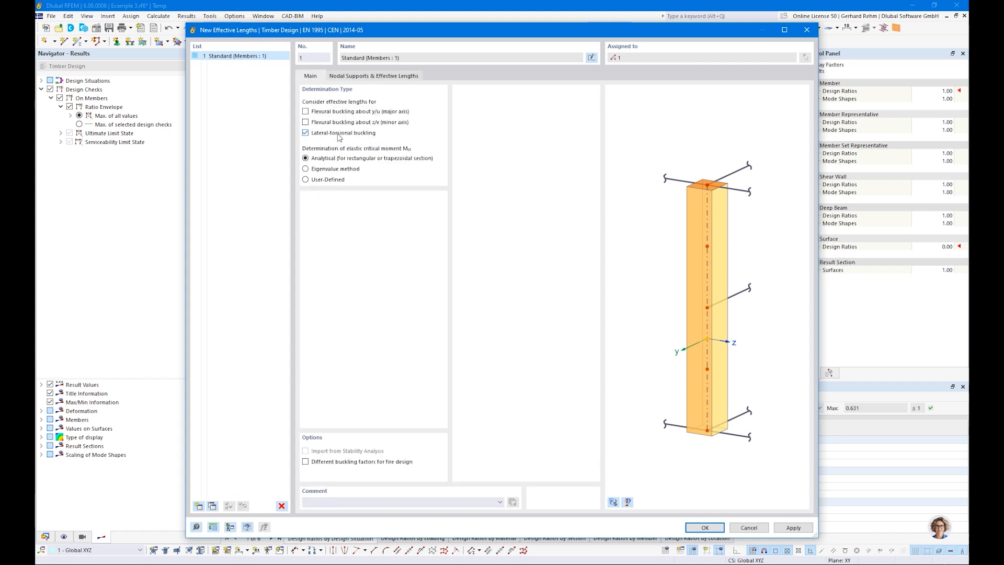
pyautogui.click(355, 77)
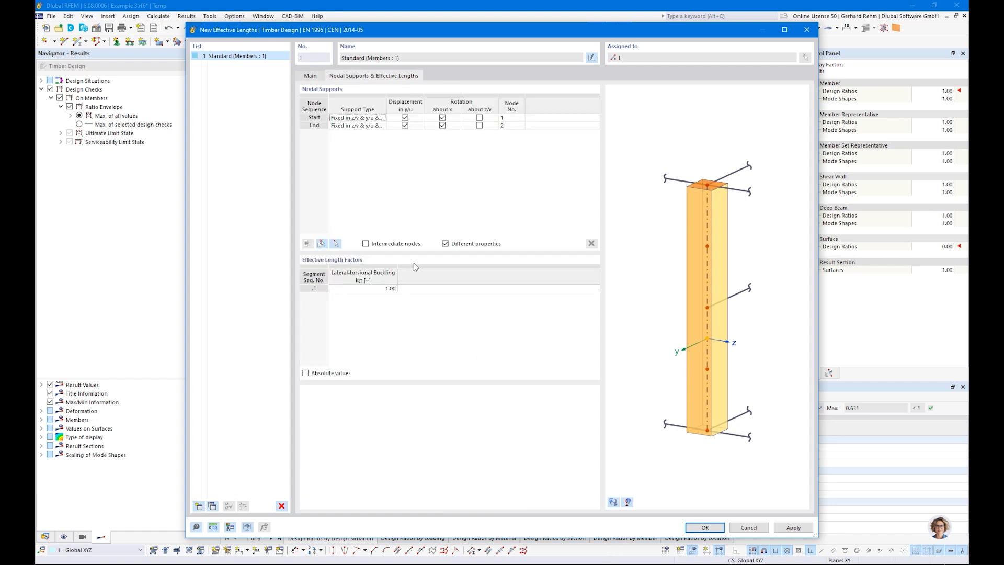
pyautogui.click(350, 291)
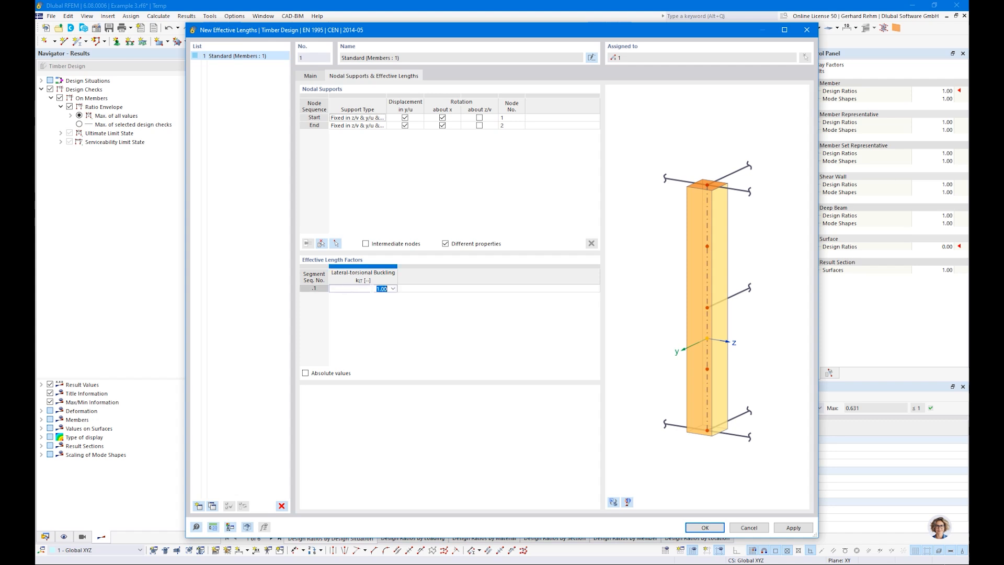
pyautogui.click(393, 289)
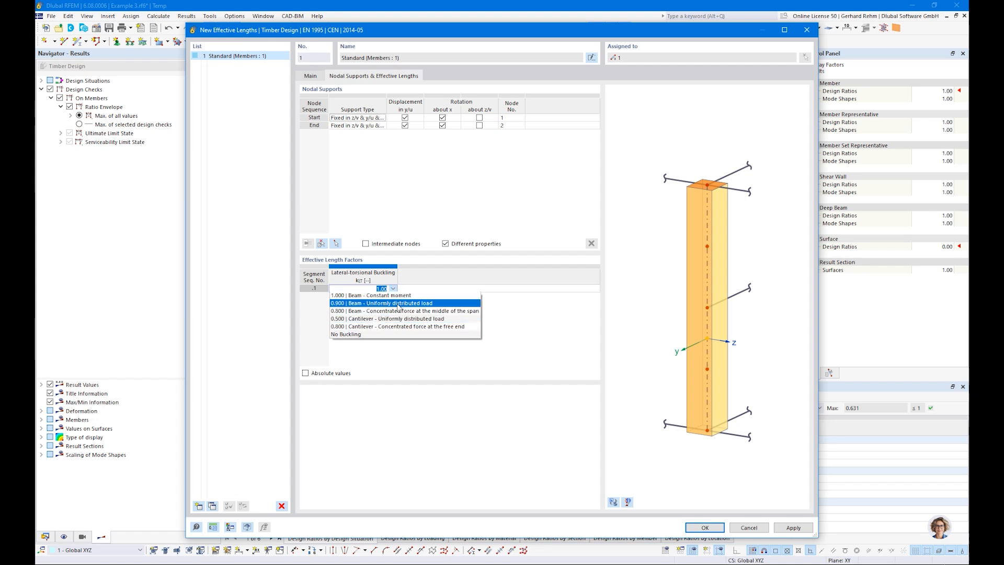
pyautogui.click(359, 304)
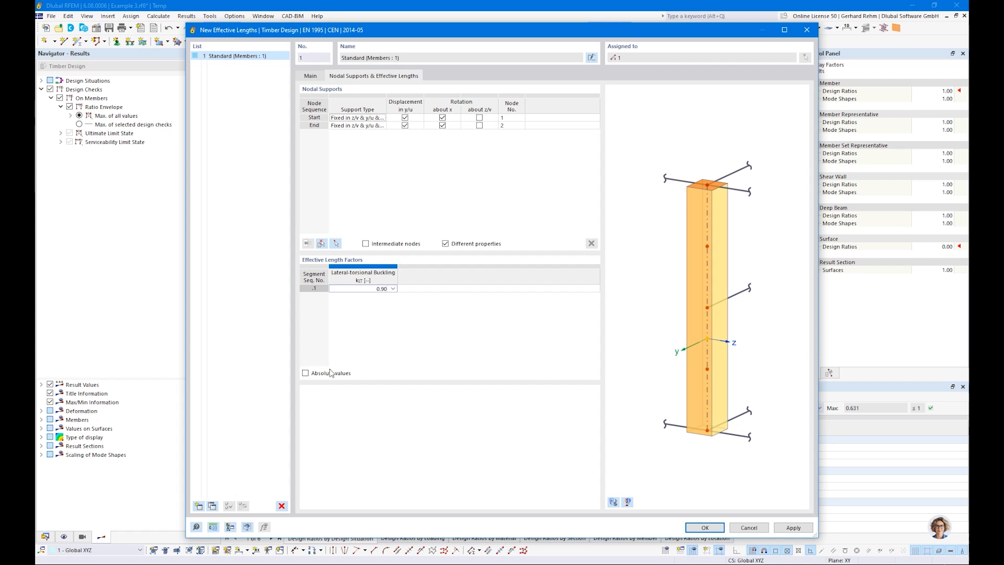
pyautogui.click(306, 373)
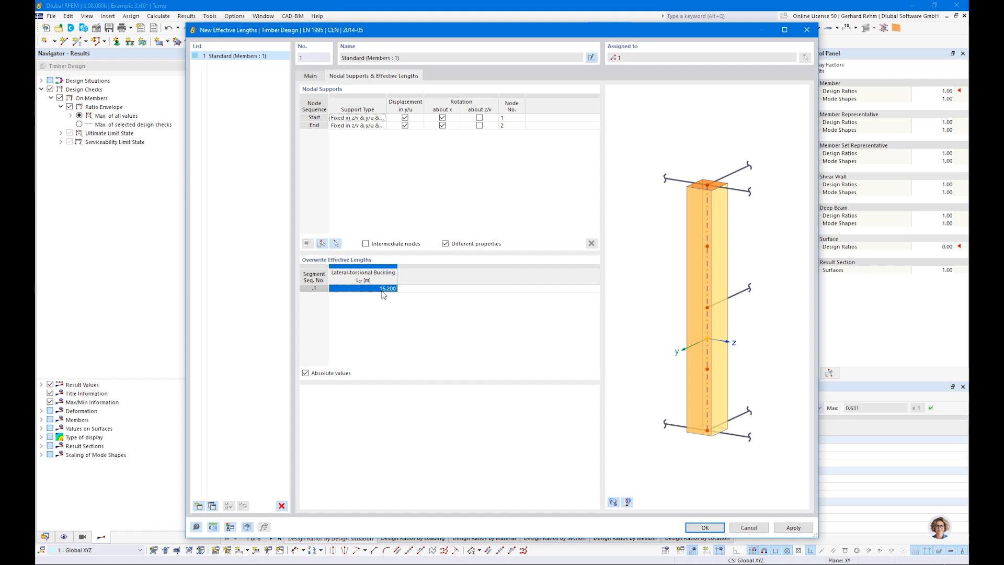
pyautogui.click(305, 373)
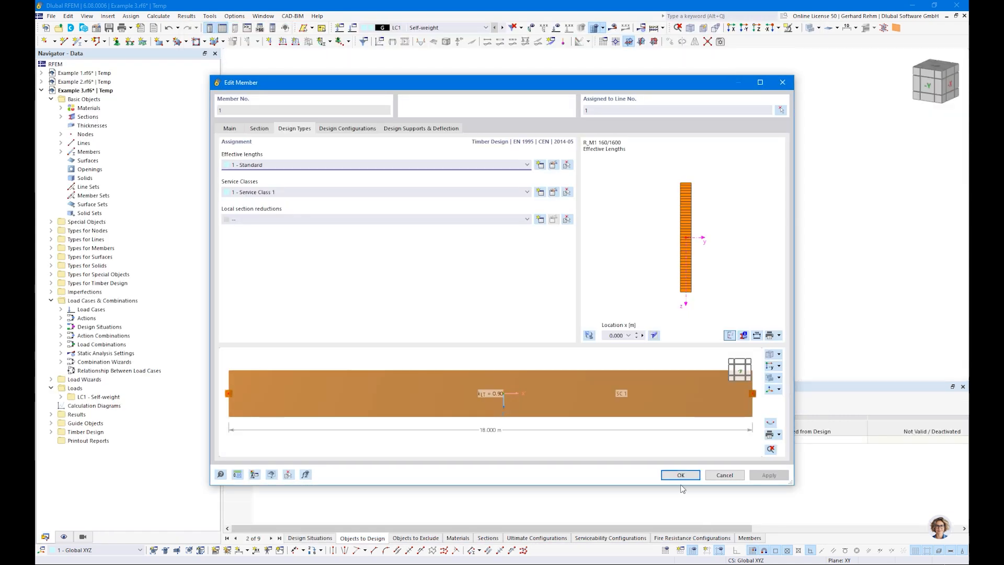
pyautogui.click(681, 475)
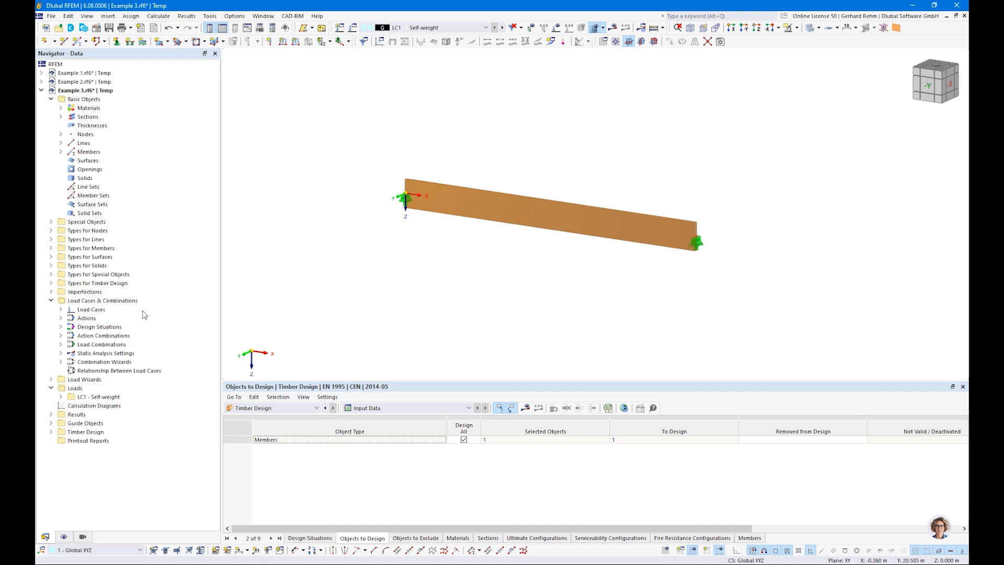
pyautogui.click(51, 432)
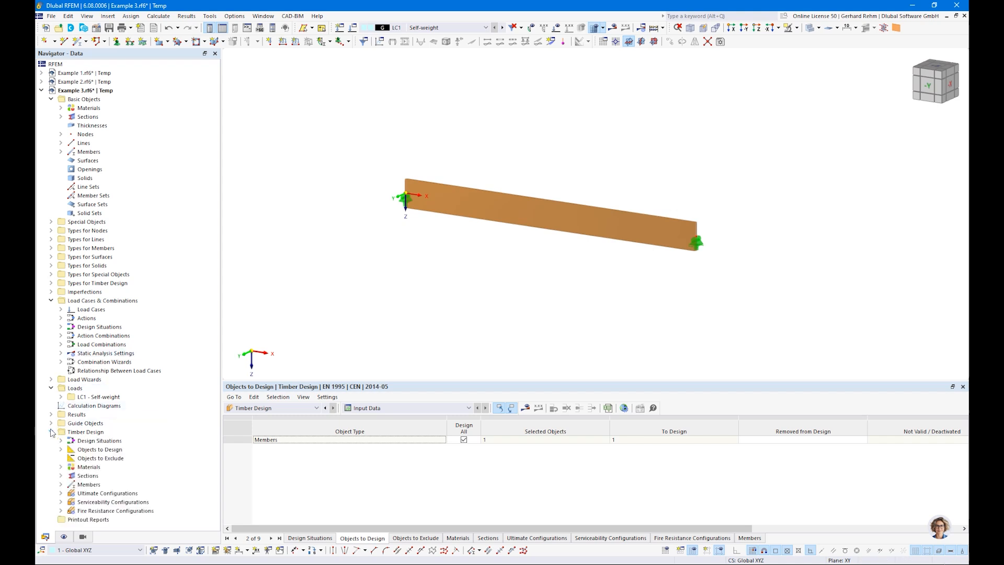
pyautogui.click(60, 493)
pyautogui.doubleClick(97, 503)
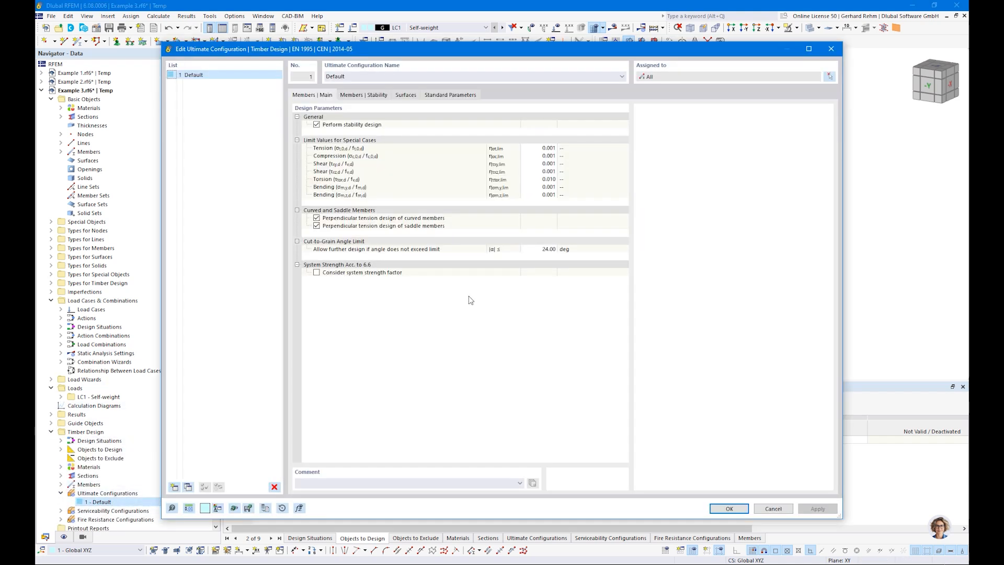
pyautogui.click(370, 96)
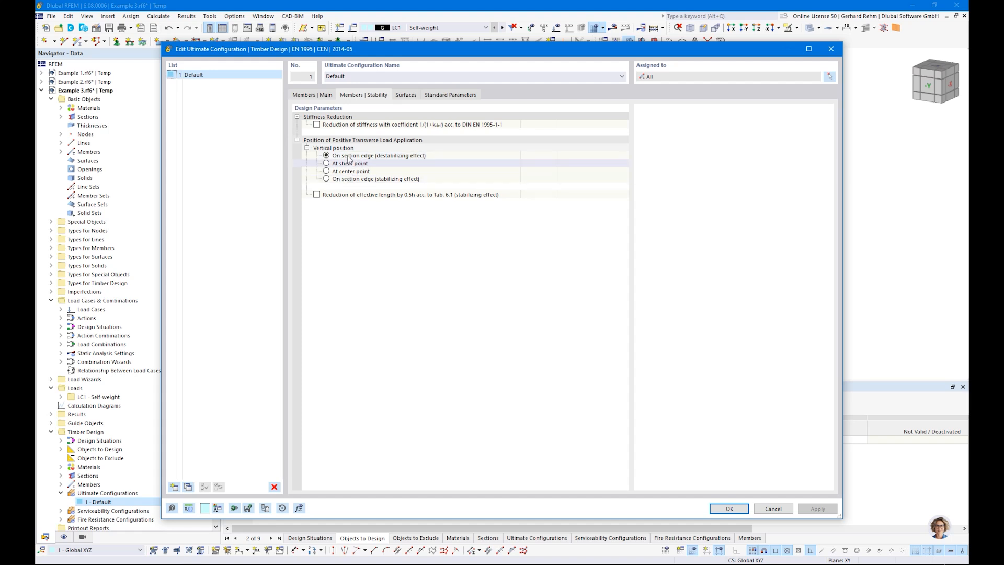
pyautogui.moveTo(343, 54); pyautogui.dragTo(354, 288)
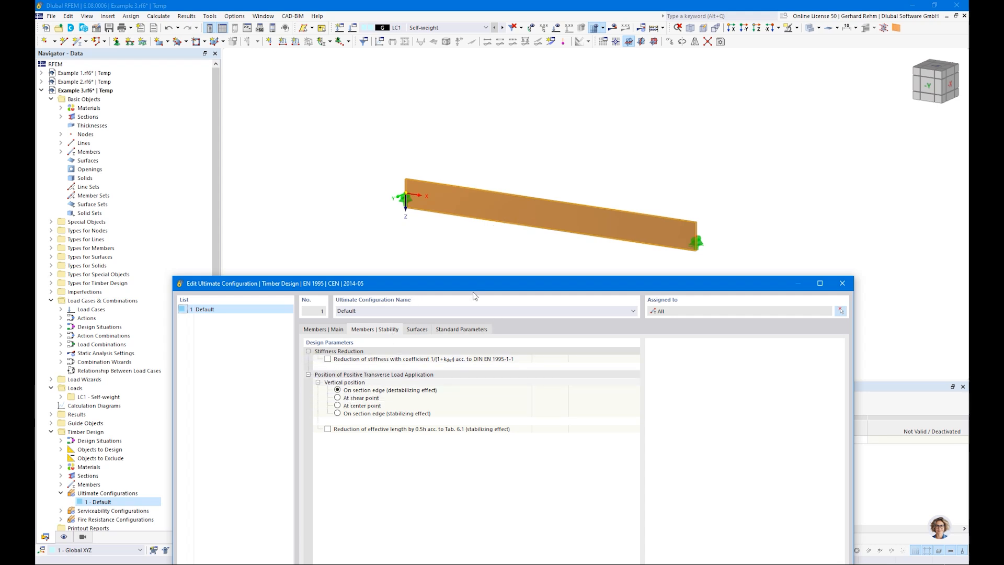
pyautogui.moveTo(470, 283); pyautogui.dragTo(458, 63)
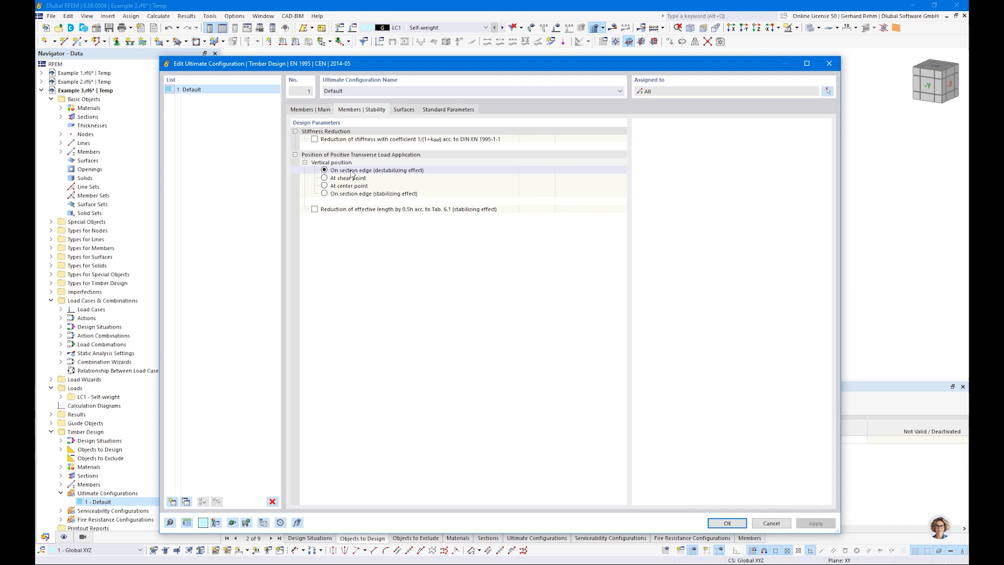
pyautogui.click(714, 523)
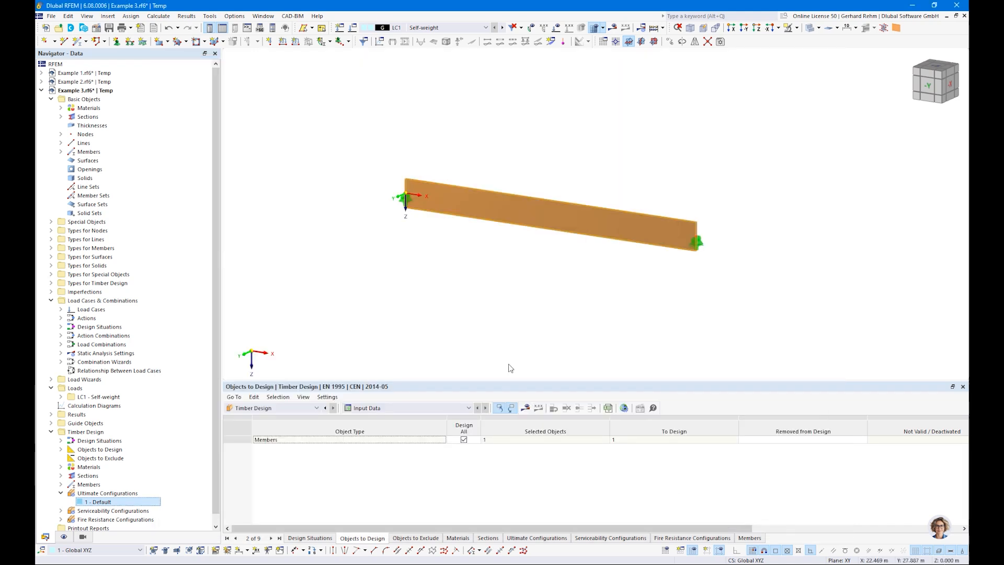
# Rerun the timber design and show the design ratios on members
pyautogui.click(527, 409)
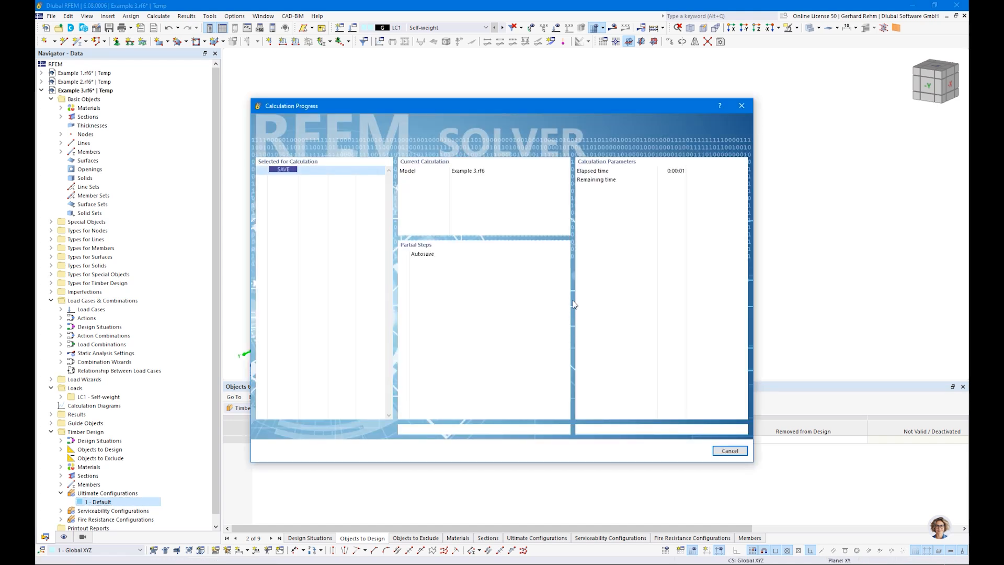
pyautogui.click(364, 409)
pyautogui.click(364, 432)
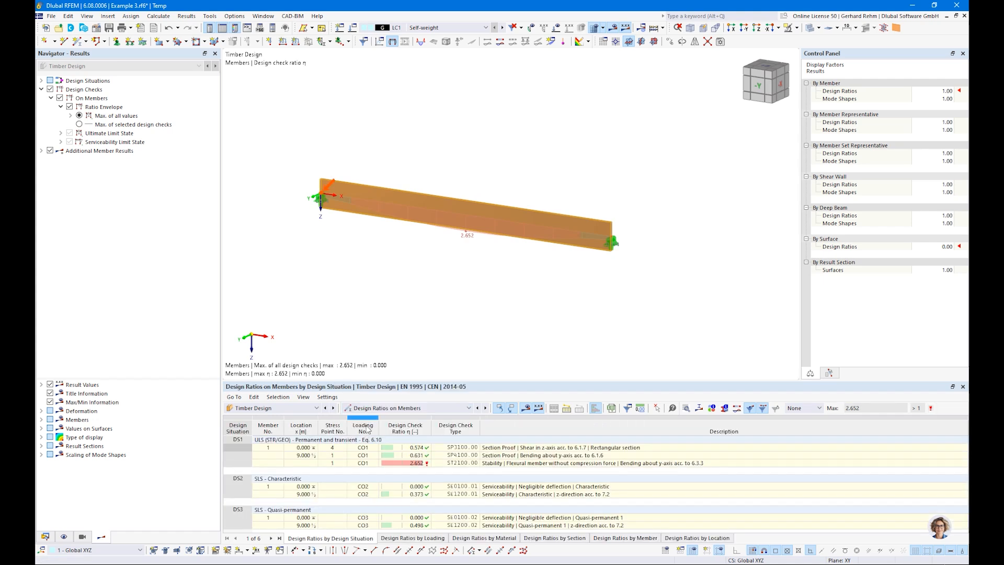
# Delete design situations DS2 and DS3 from the model data tree
pyautogui.click(46, 537)
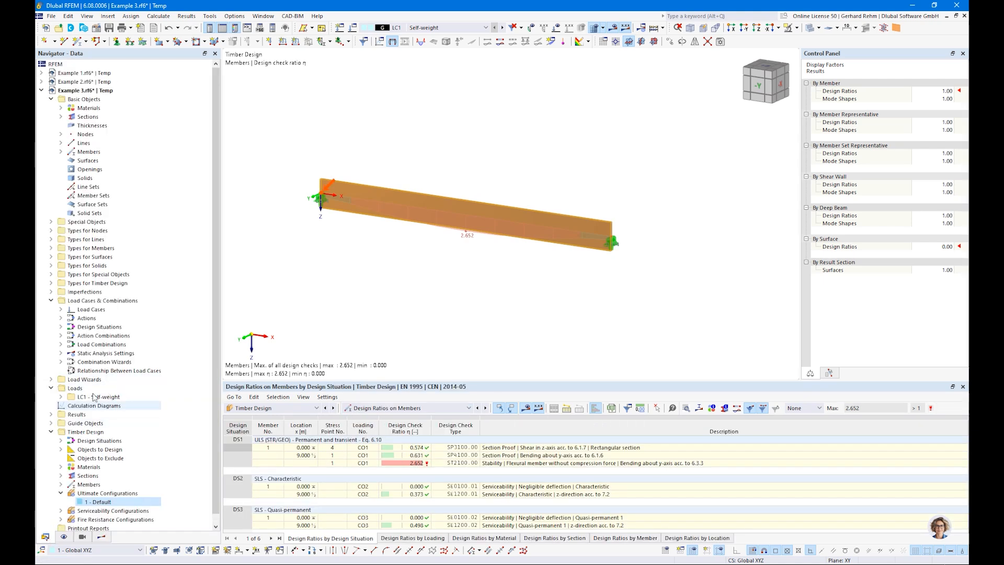
pyautogui.doubleClick(91, 327)
pyautogui.moveTo(100, 347); pyautogui.dragTo(184, 349)
pyautogui.press('Delete')
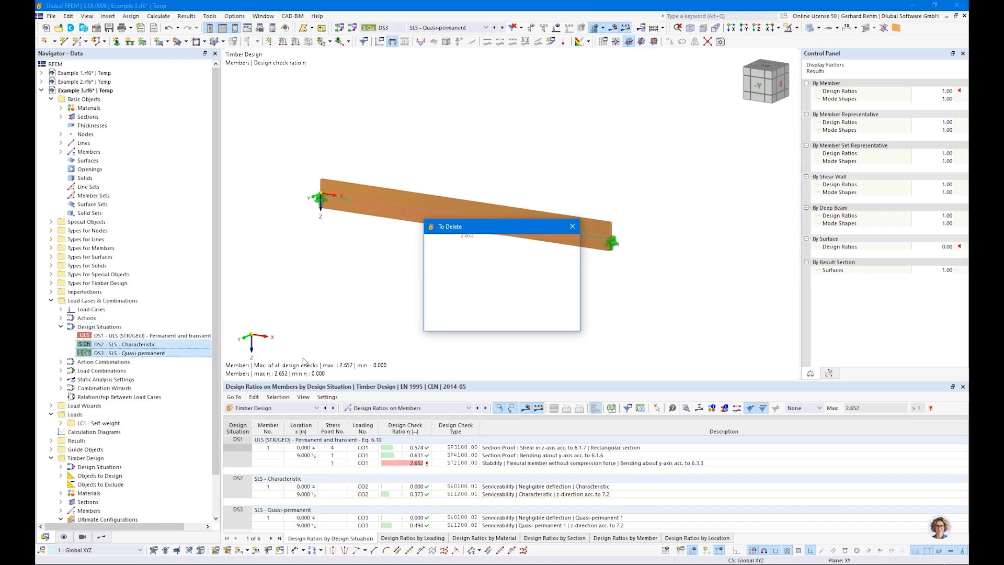
pyautogui.click(515, 324)
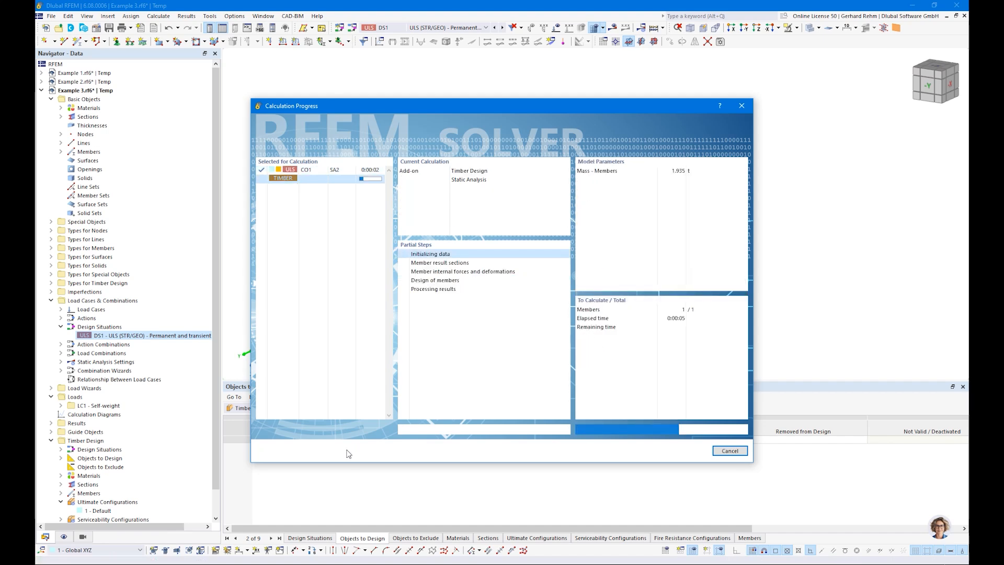
# Select the failing 2.652 ST2100 stability check and locate it on the beam
pyautogui.click(582, 442)
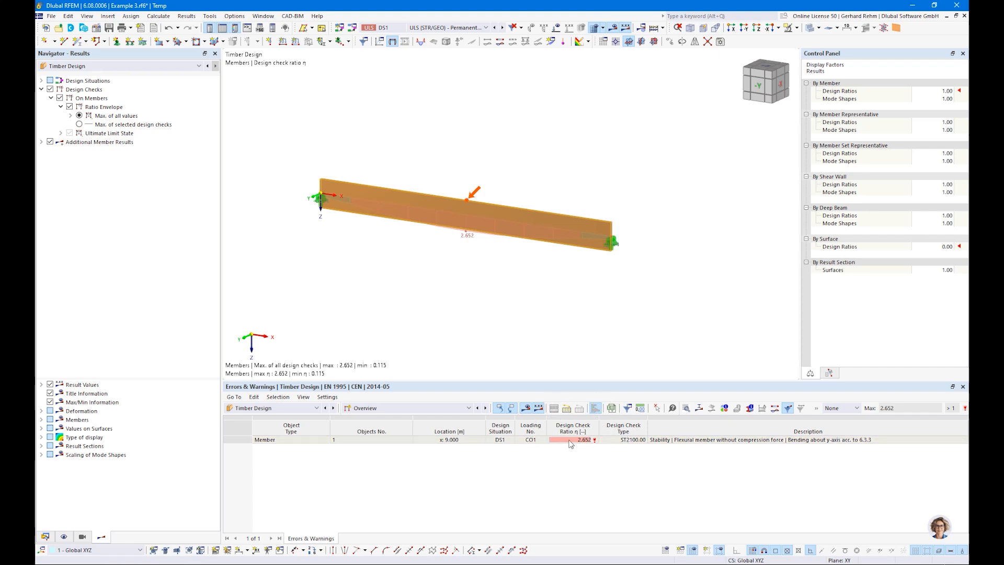
pyautogui.click(416, 410)
pyautogui.click(411, 432)
pyautogui.click(421, 463)
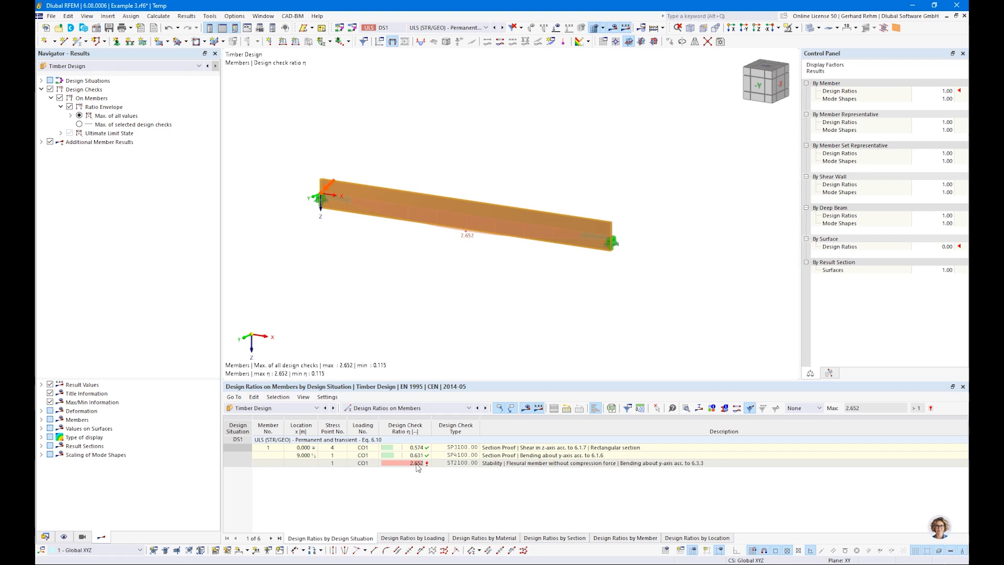
pyautogui.click(501, 464)
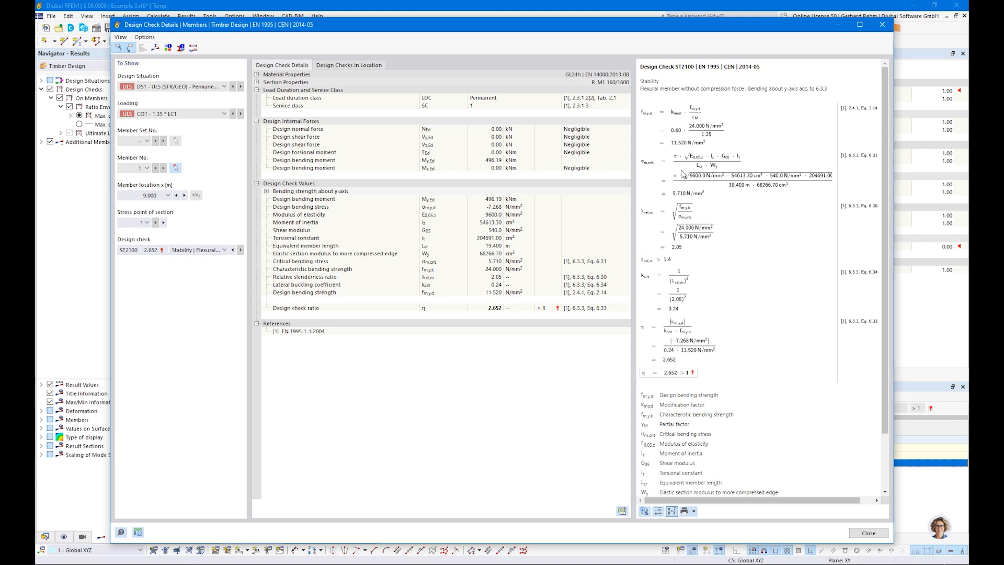
# Maximize the ST2100 details, review slenderness 2.05 and kcrit 0.24, then close the dialog
pyautogui.click(860, 24)
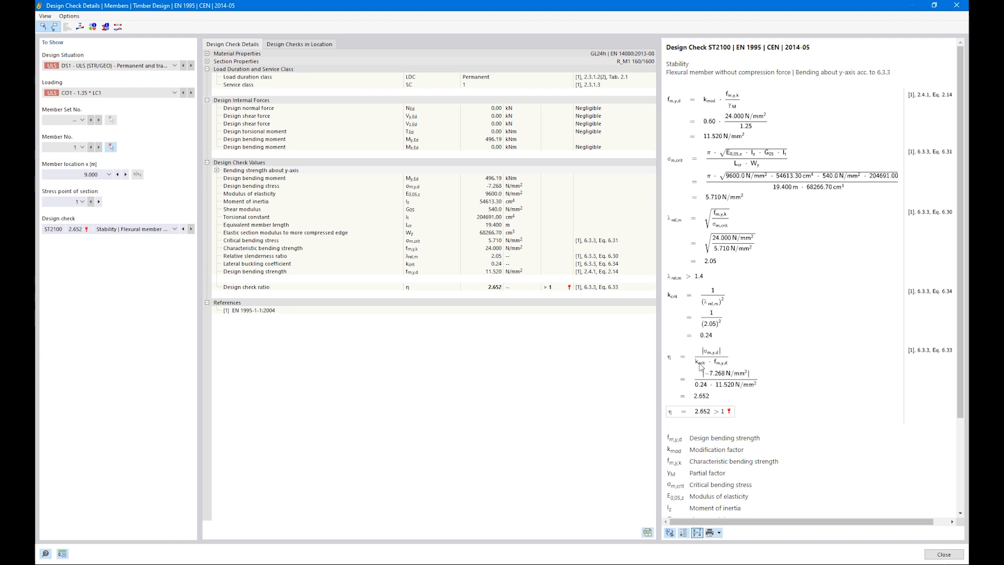
pyautogui.click(126, 229)
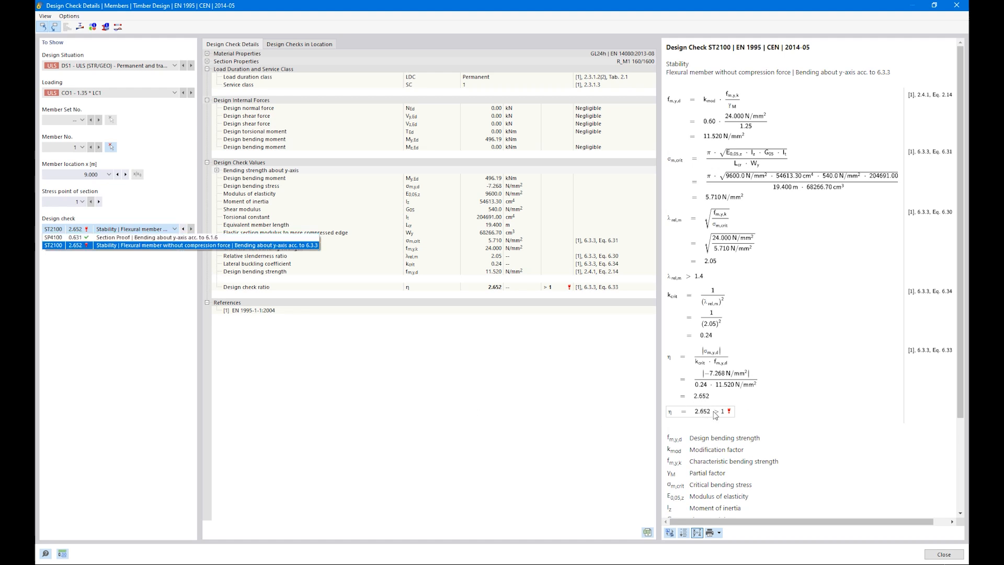
pyautogui.press('Escape')
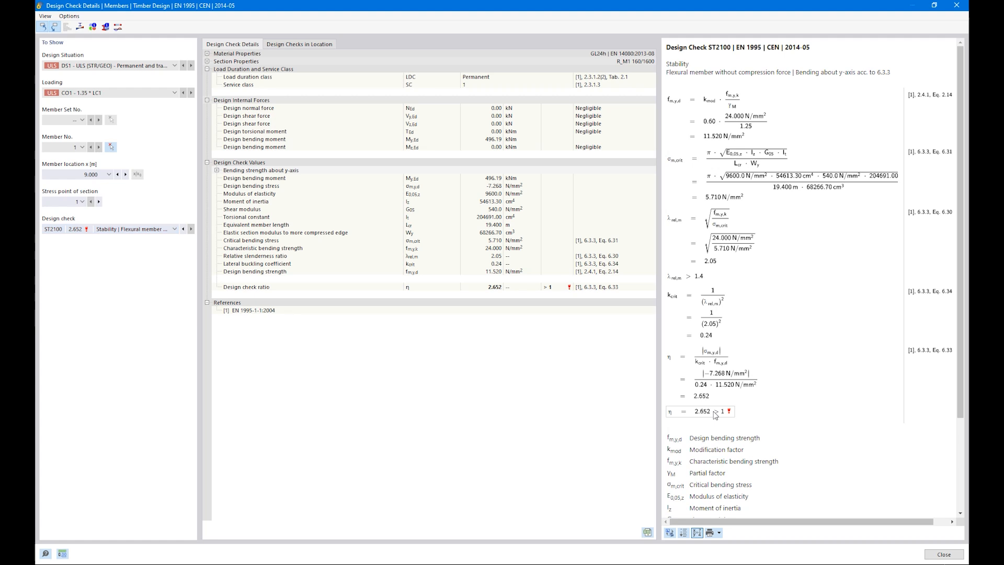
pyautogui.click(930, 554)
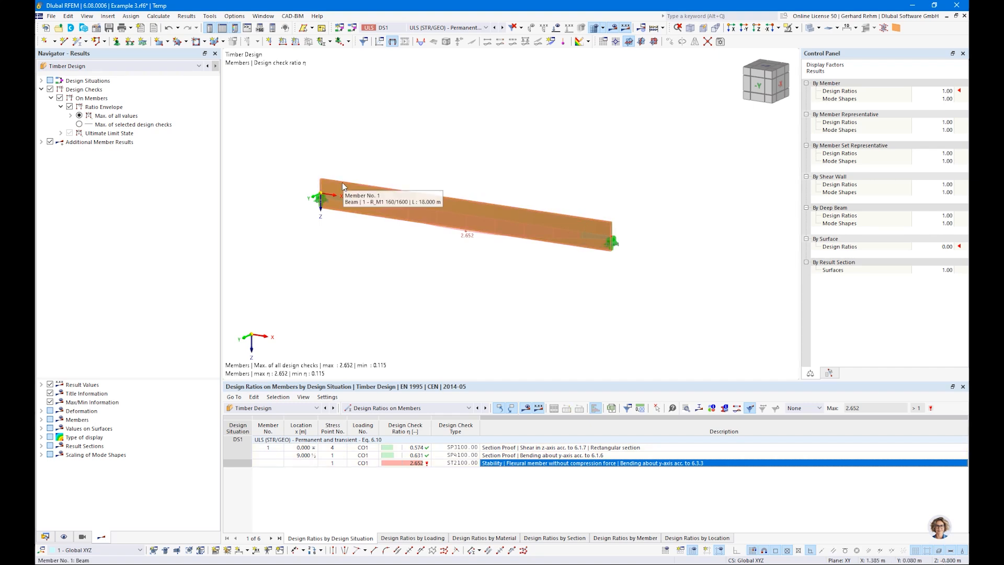
# Reorient the view and inspect member 1's properties from the model data tree
pyautogui.moveTo(428, 225)
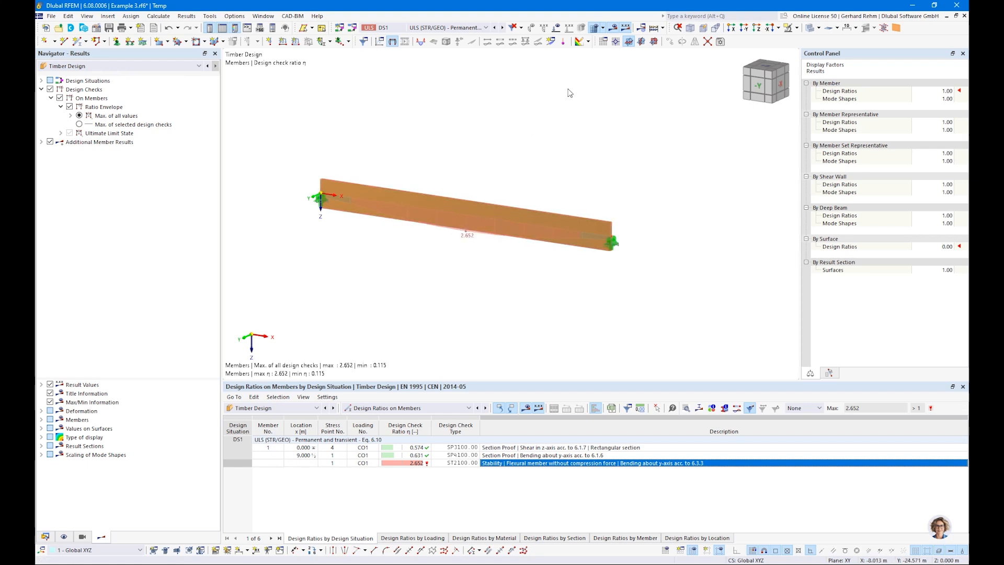
pyautogui.moveTo(589, 144); pyautogui.dragTo(613, 200, button='middle')
pyautogui.keyDown('ctrl'); pyautogui.moveTo(613, 200); pyautogui.dragTo(637, 236, button='middle'); pyautogui.keyUp('ctrl')
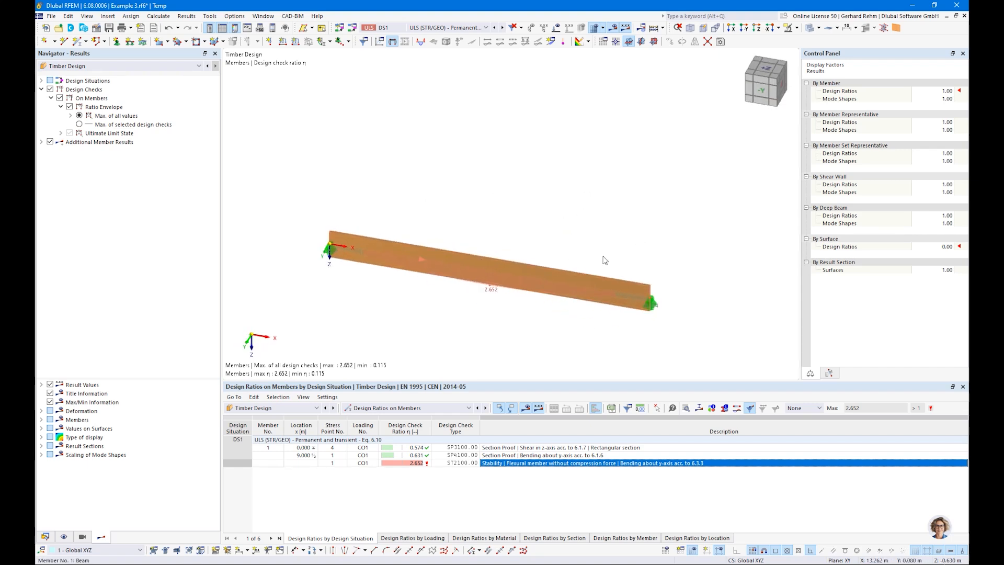
pyautogui.moveTo(608, 295)
pyautogui.moveTo(342, 320); pyautogui.dragTo(347, 250, button='middle')
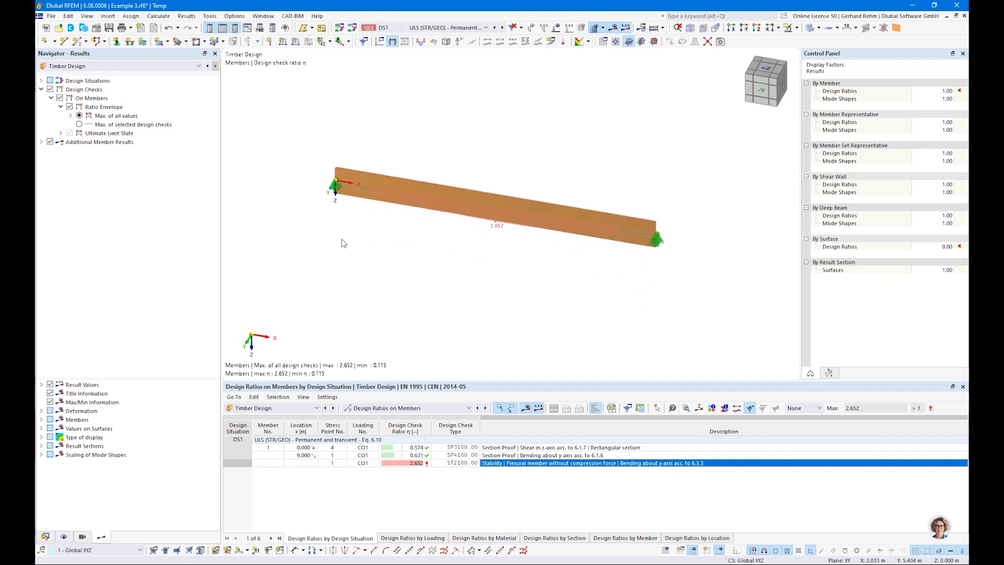
pyautogui.click(45, 537)
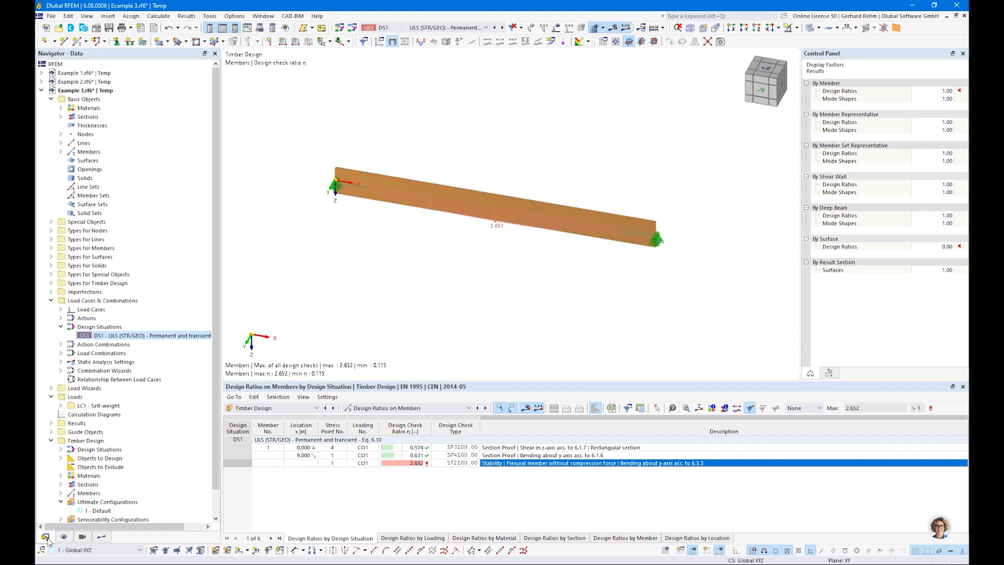
pyautogui.doubleClick(454, 190)
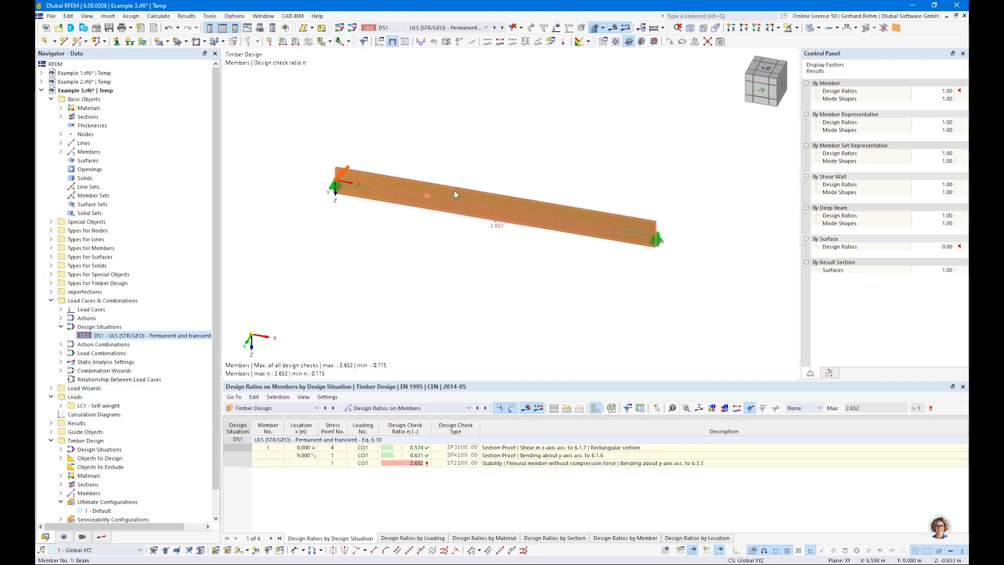
pyautogui.click(681, 475)
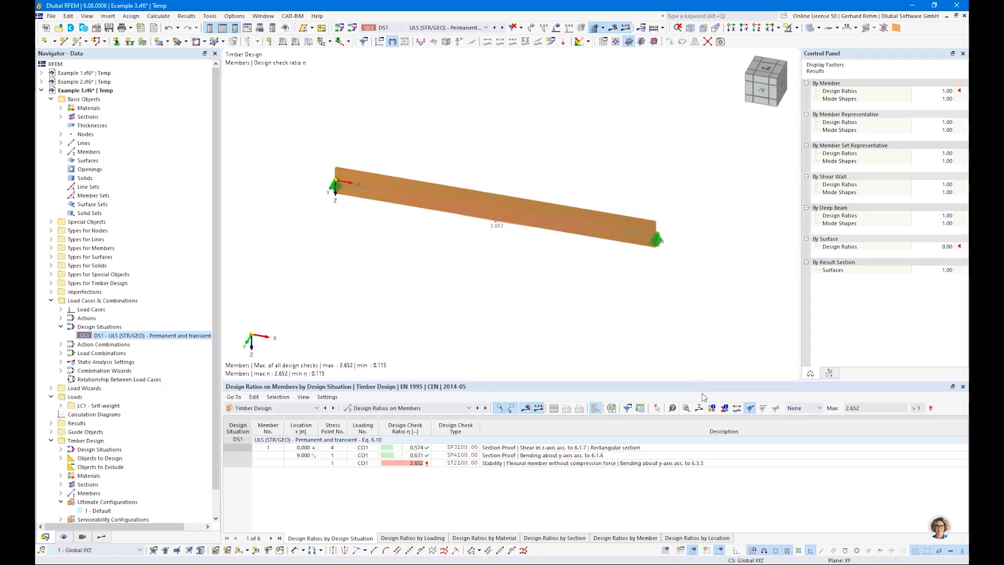
# Copy the beam and its supports 5 m in the Y direction
pyautogui.moveTo(709, 343); pyautogui.dragTo(255, 140)
pyautogui.click(669, 41)
pyautogui.moveTo(380, 327); pyautogui.dragTo(453, 334)
pyautogui.write('5')
pyautogui.click(373, 201)
pyautogui.click(404, 174)
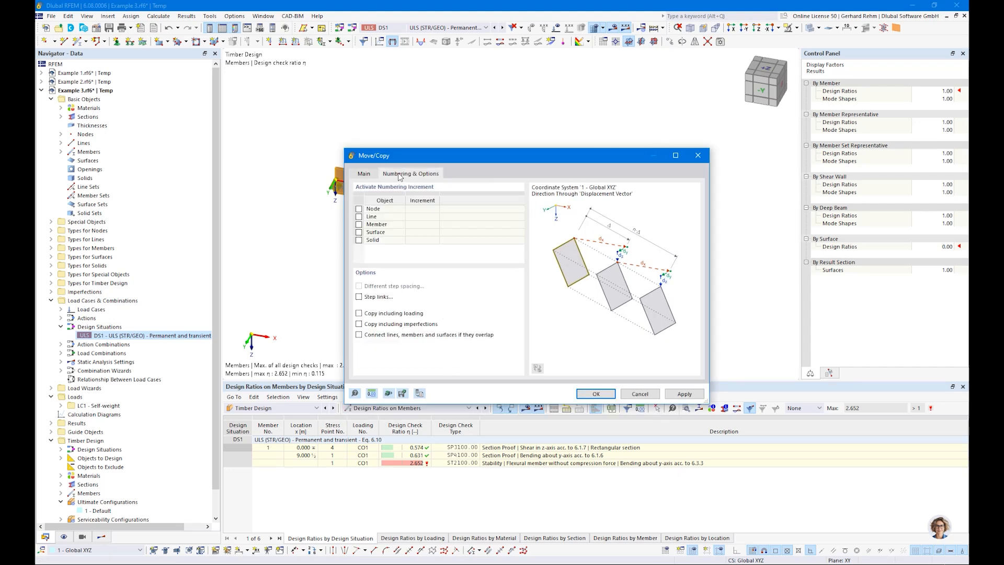
pyautogui.click(598, 395)
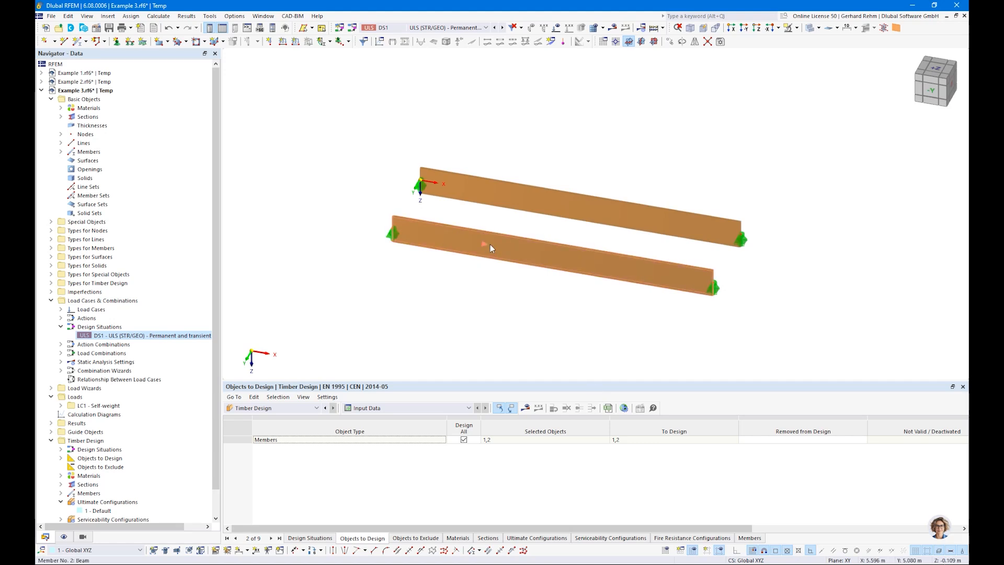
# Give member 2 new effective lengths with both flexural buckling checks off and eigenvalue-method lateral-torsional buckling
pyautogui.doubleClick(490, 244)
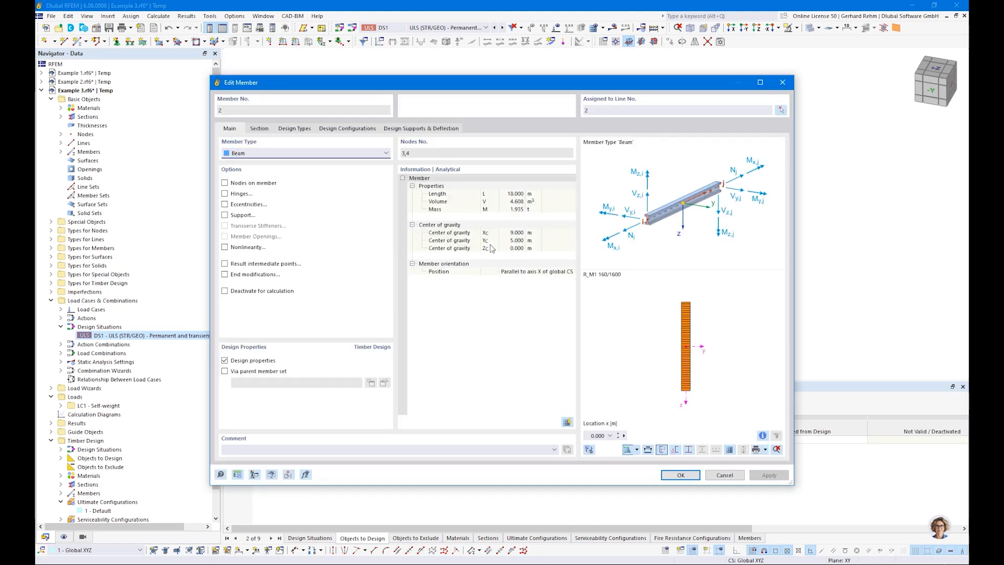
pyautogui.click(292, 128)
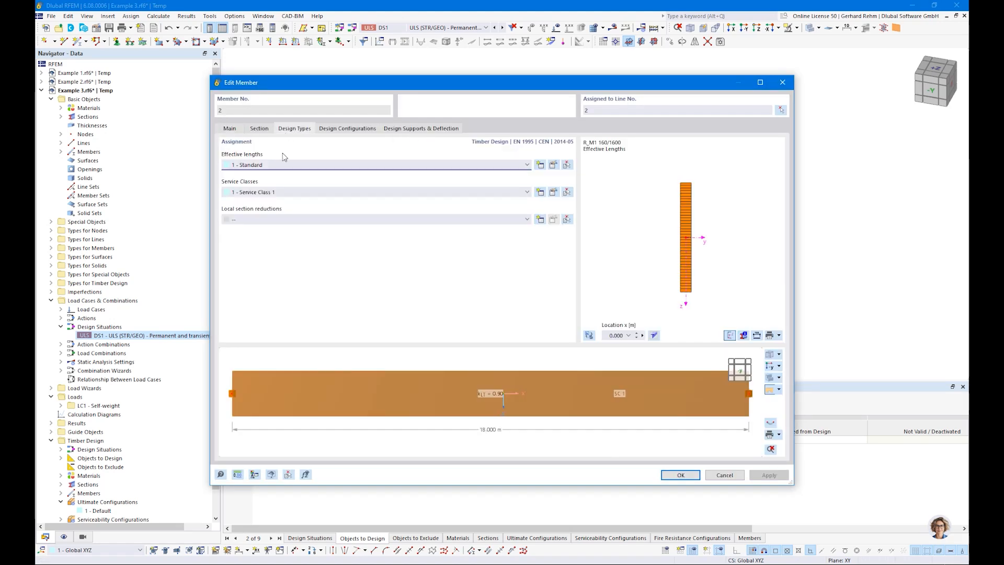
pyautogui.click(539, 165)
pyautogui.click(306, 112)
pyautogui.click(305, 122)
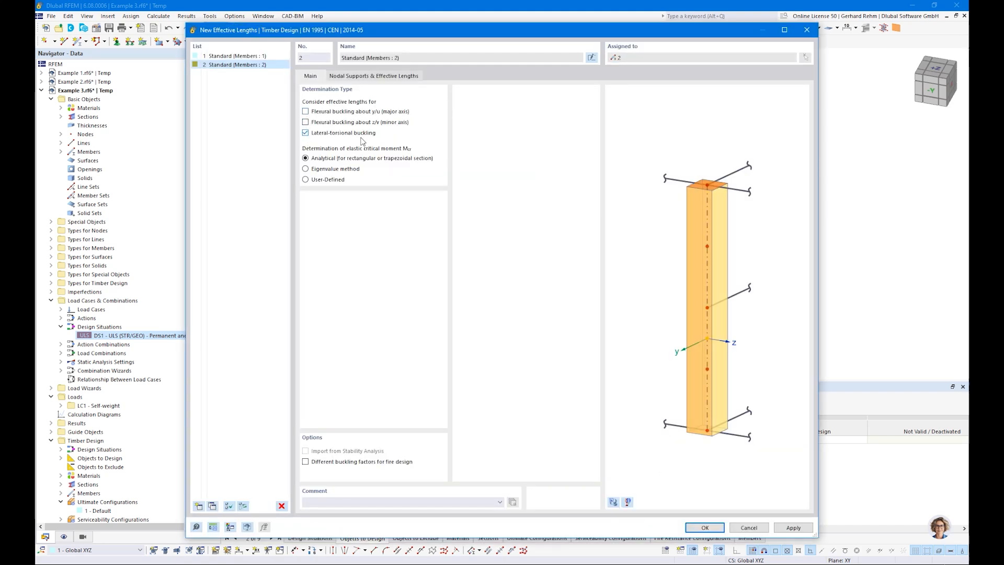
pyautogui.click(306, 169)
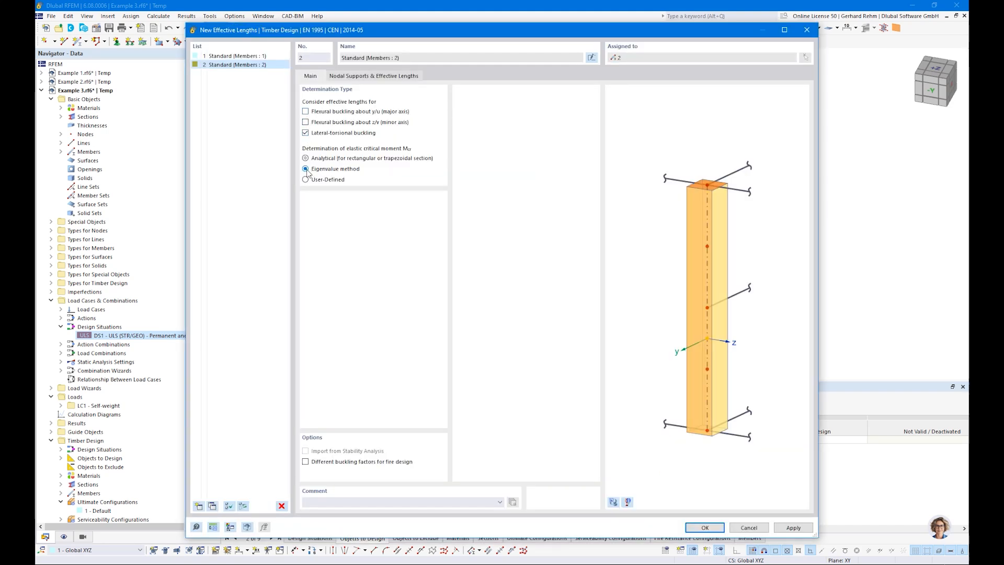
pyautogui.click(698, 532)
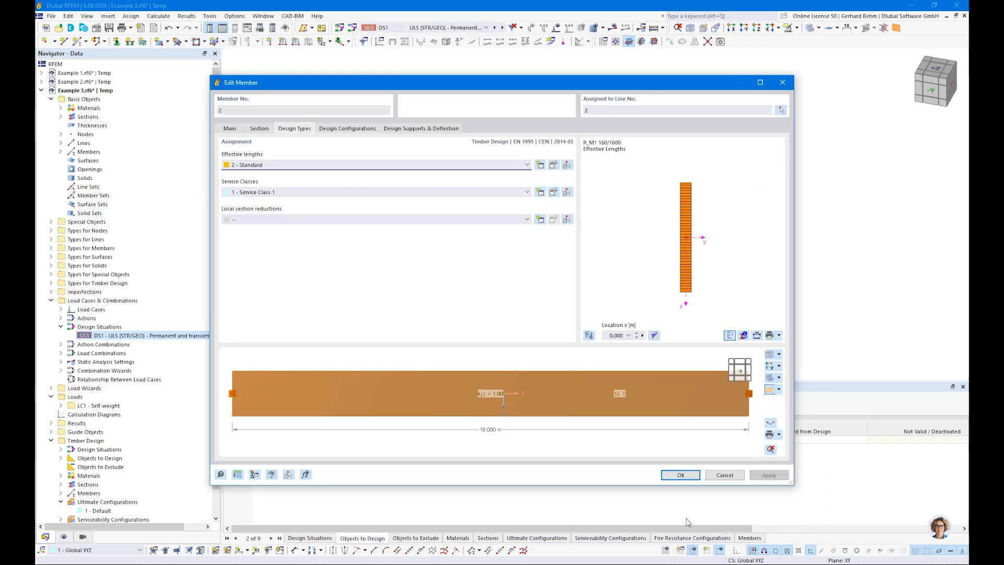
pyautogui.click(678, 475)
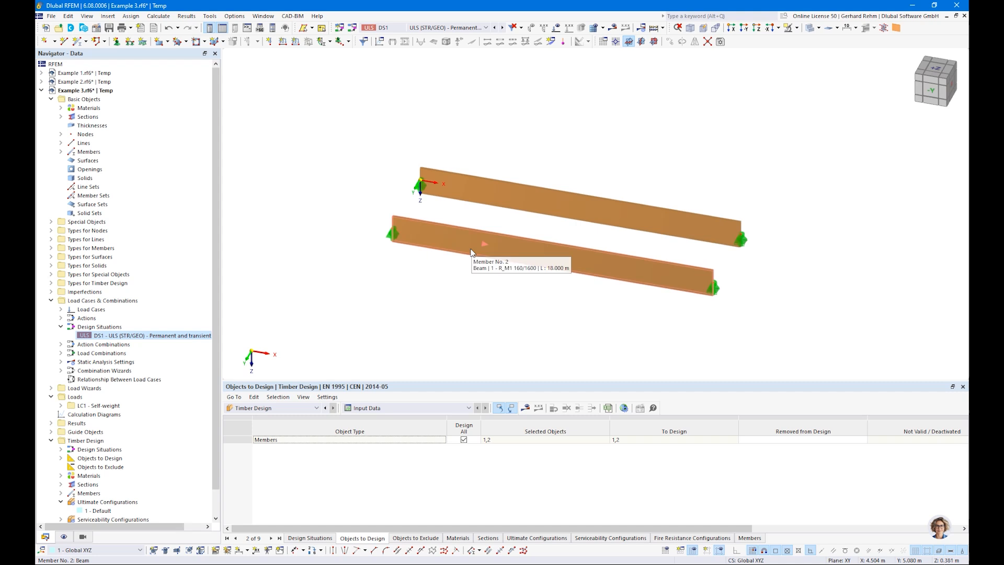
# Rerun the design and show ratio diagrams along the beams: 2.652 on member 1, 2.463 on member 2
pyautogui.click(524, 409)
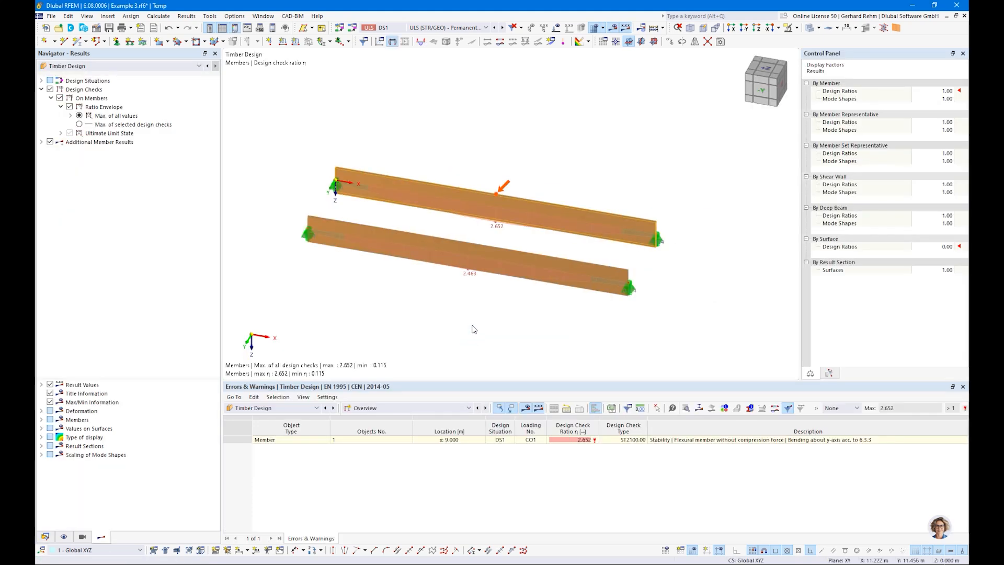
pyautogui.click(810, 28)
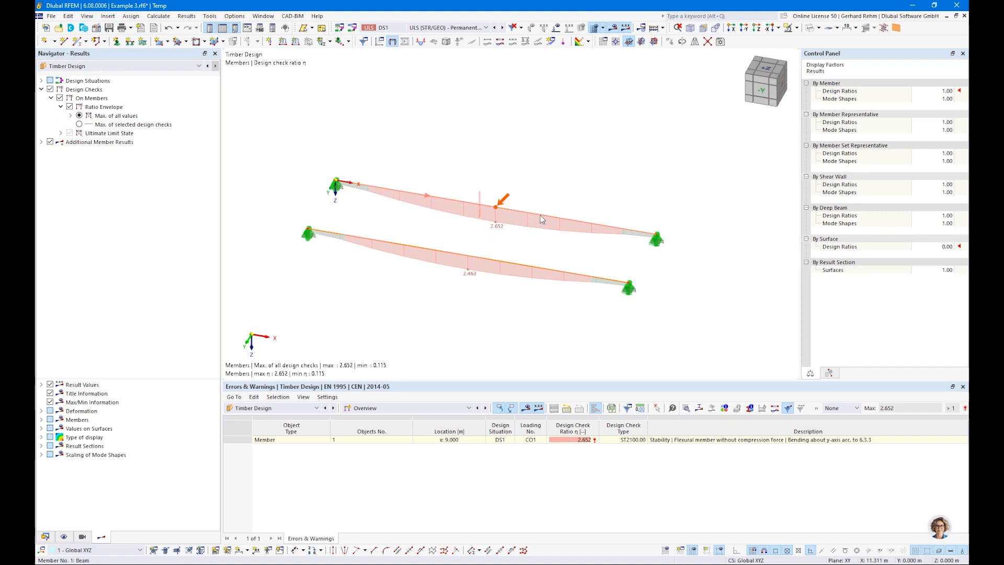
pyautogui.moveTo(544, 215)
pyautogui.moveTo(486, 208)
pyautogui.click(45, 537)
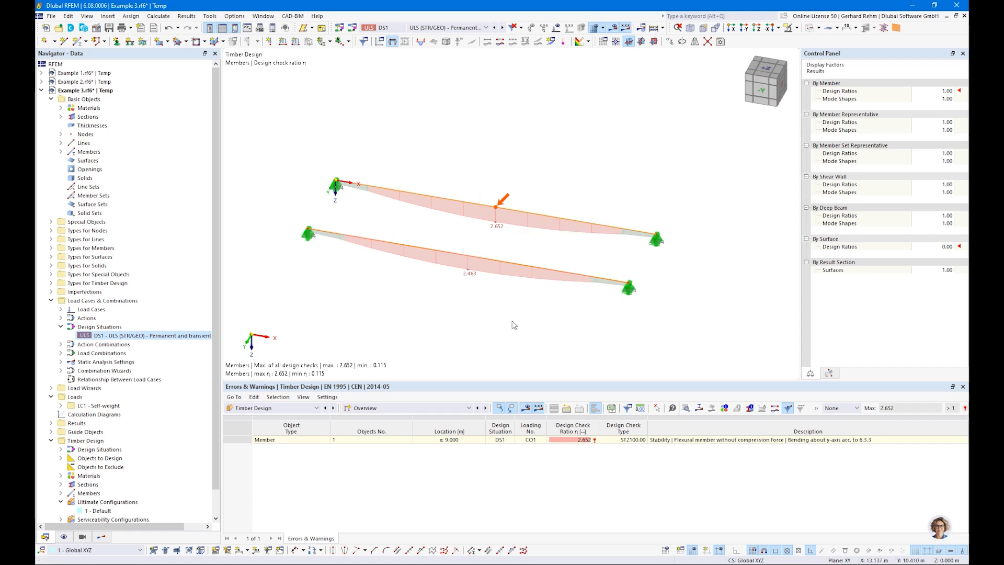
# Divide both beams with n=2 intermediate 'On Member' nodes, without splitting the members
pyautogui.rightClick(459, 201)
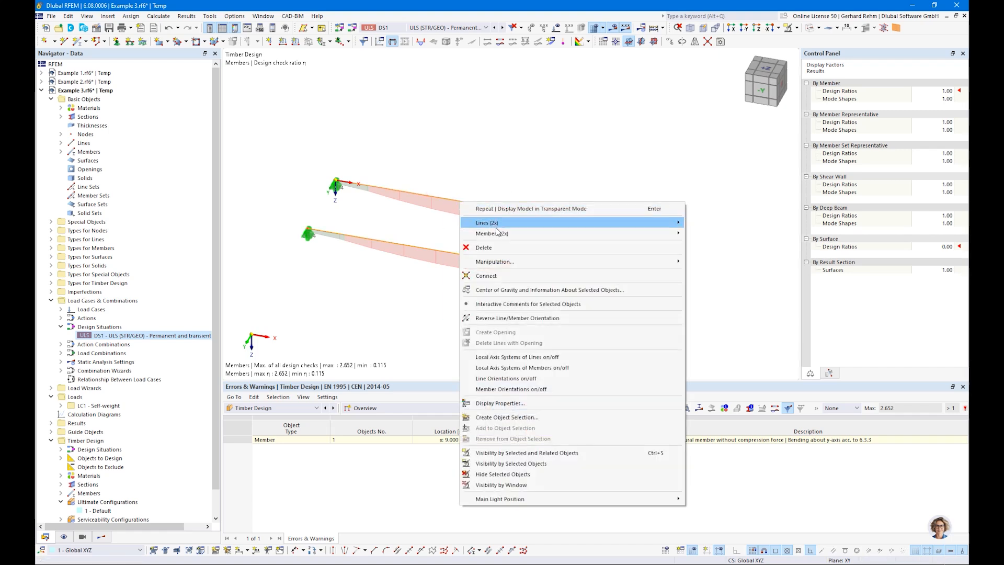
pyautogui.moveTo(496, 232)
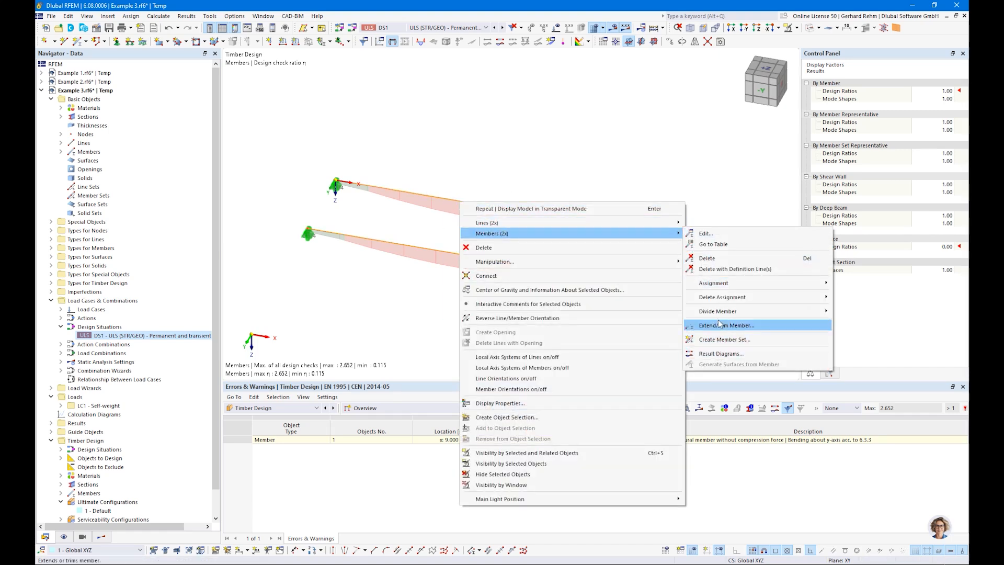
pyautogui.moveTo(722, 311)
pyautogui.click(852, 320)
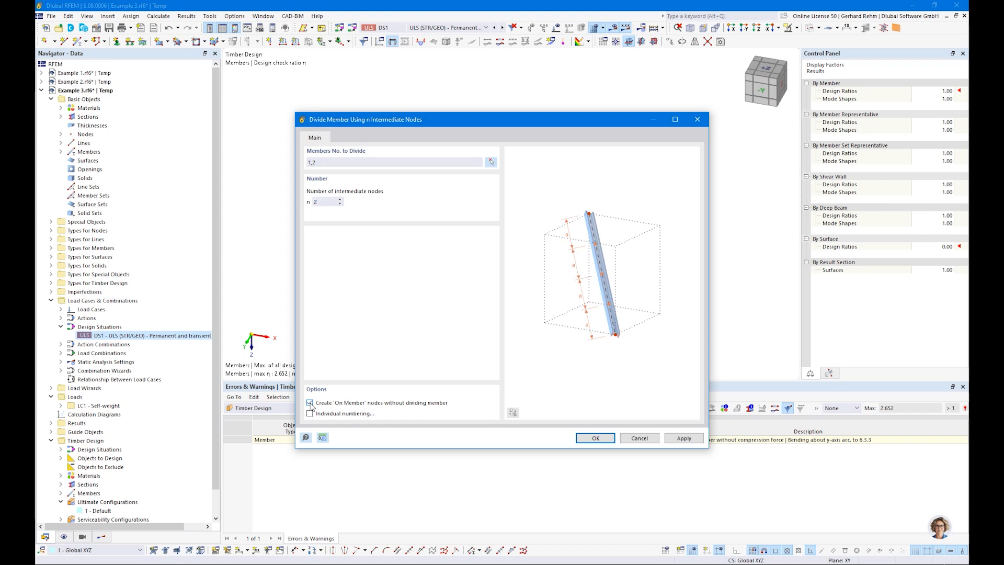
pyautogui.click(596, 438)
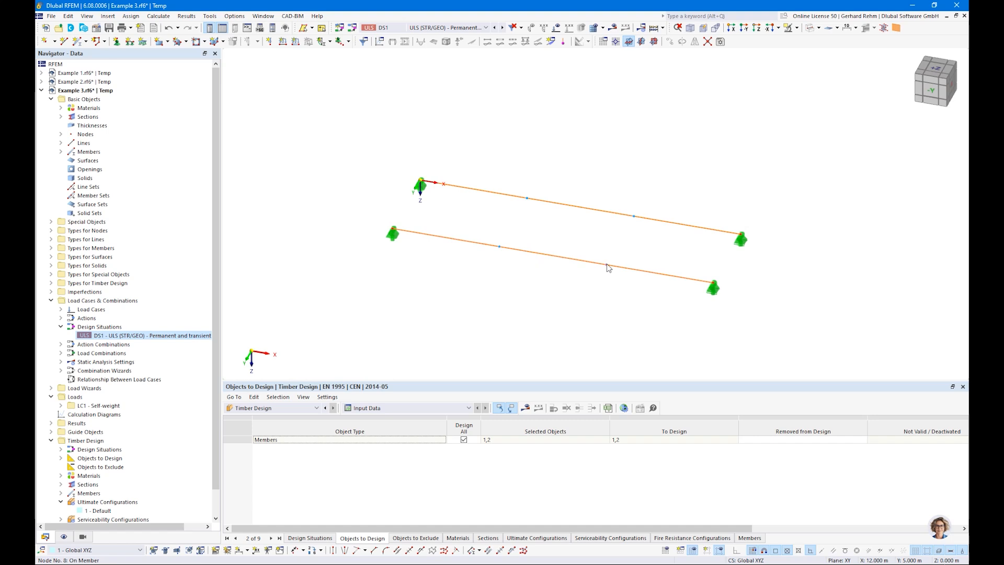
# Inspect node 7's properties, leave its type as On Member, and close without changes
pyautogui.doubleClick(500, 250)
pyautogui.click(248, 149)
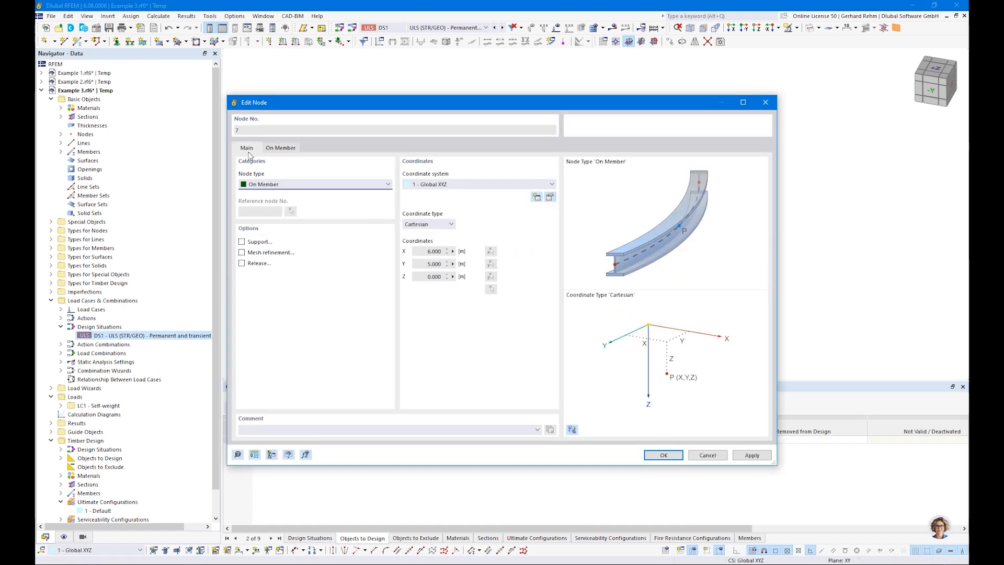
pyautogui.click(257, 187)
pyautogui.click(256, 187)
pyautogui.press('Escape')
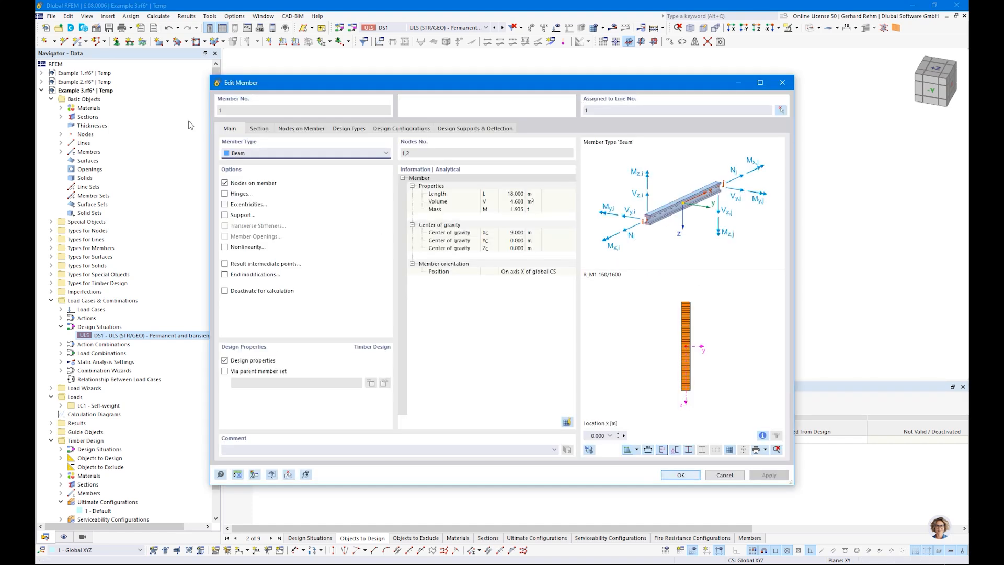
# Give member 1's effective length two intermediate nodes restrained in y/u, with segment kLT 1.00
pyautogui.click(300, 130)
pyautogui.click(337, 131)
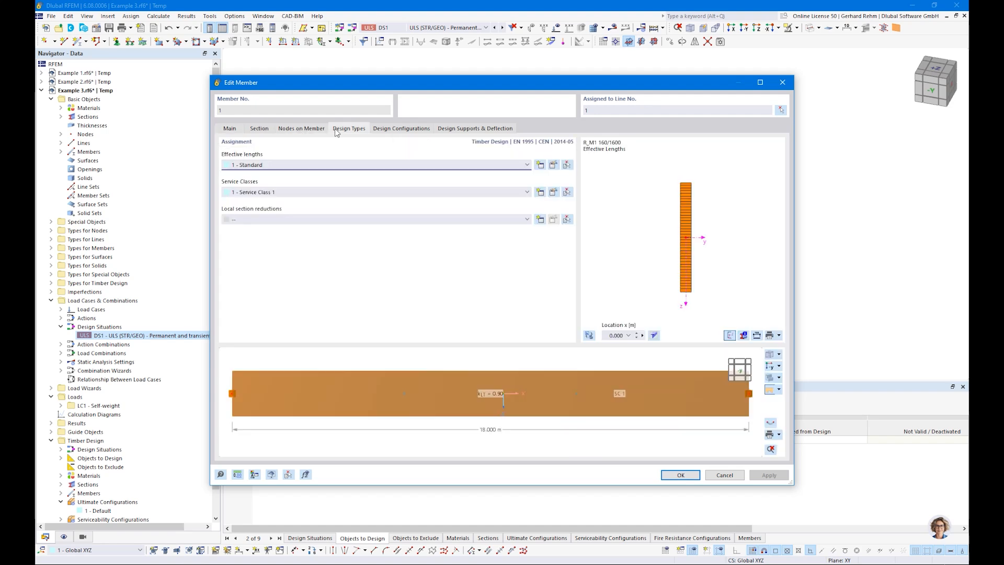
pyautogui.click(553, 165)
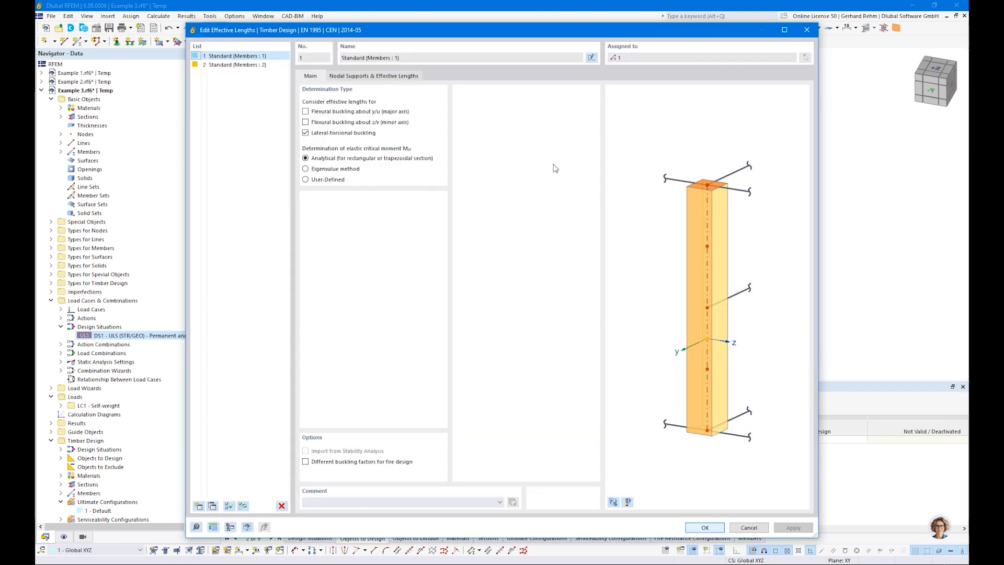
pyautogui.click(338, 77)
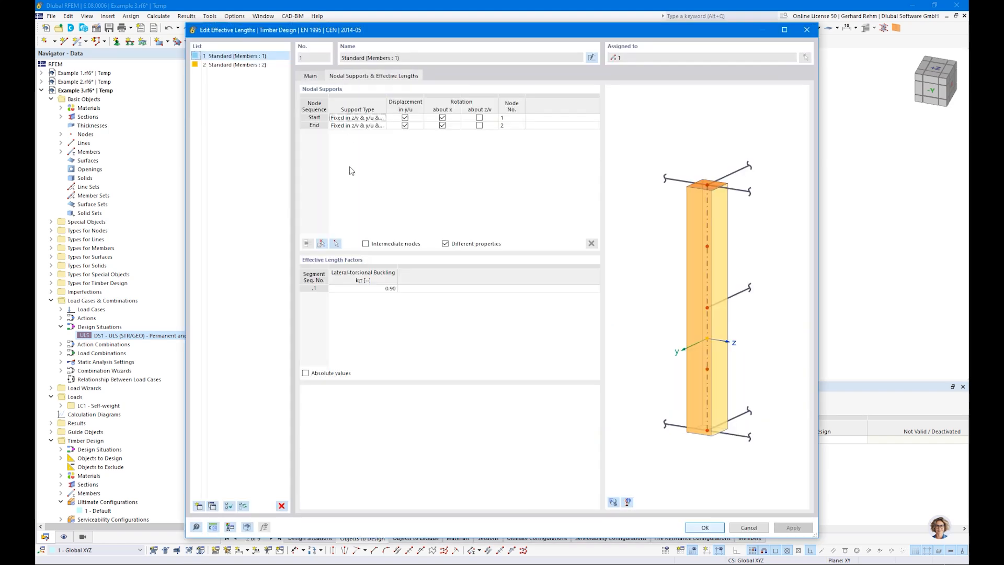
pyautogui.click(373, 245)
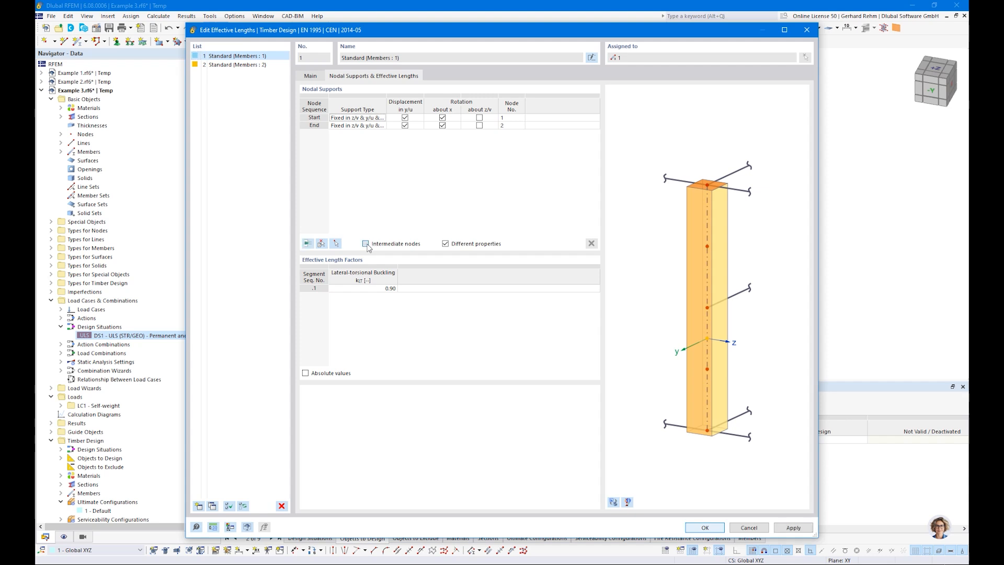
pyautogui.click(308, 243)
pyautogui.click(308, 244)
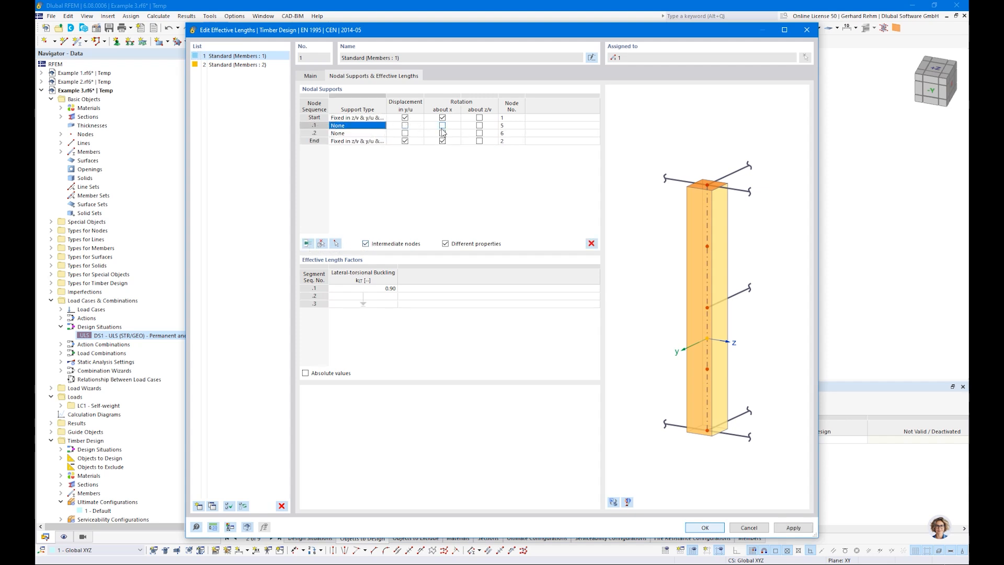
pyautogui.click(405, 126)
pyautogui.click(405, 134)
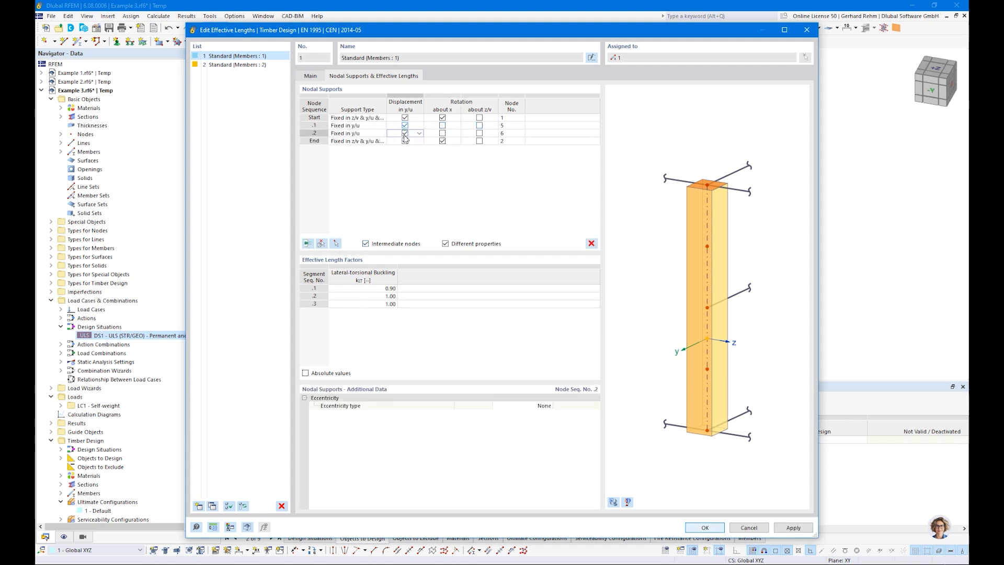
pyautogui.click(346, 289)
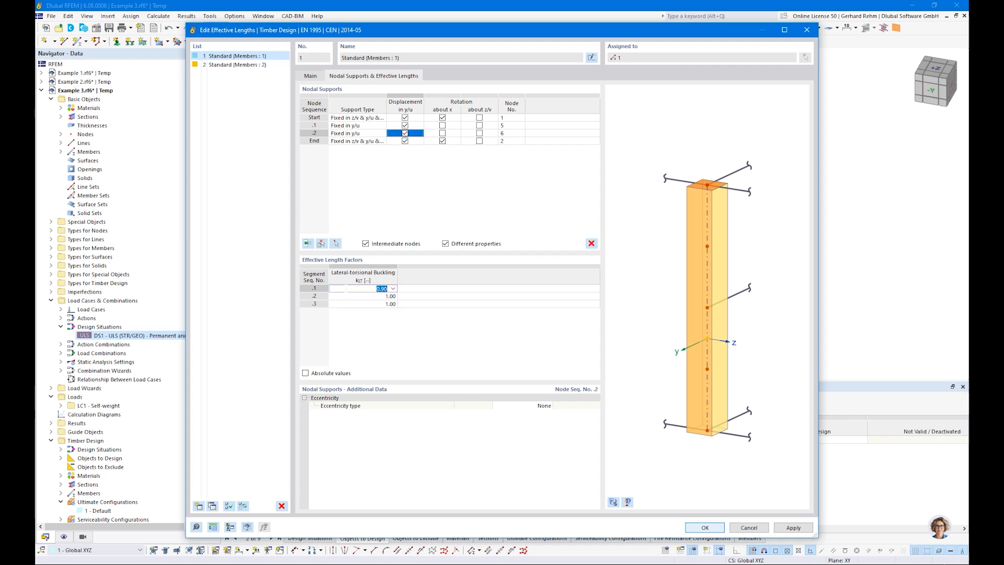
pyautogui.press('Return')
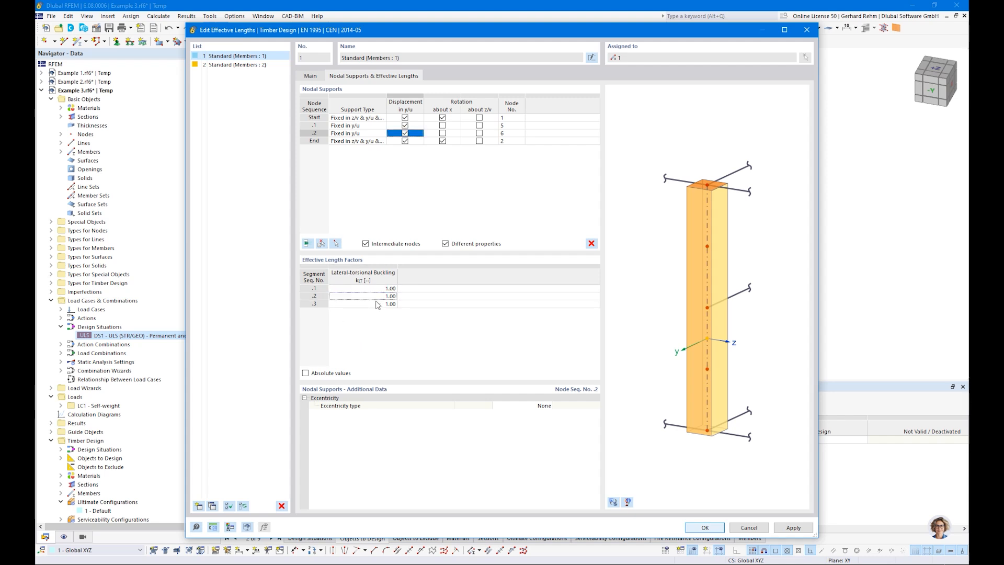
# Rearrange the editor windows and select effective length 2 for member 2
pyautogui.moveTo(443, 35); pyautogui.dragTo(410, 341)
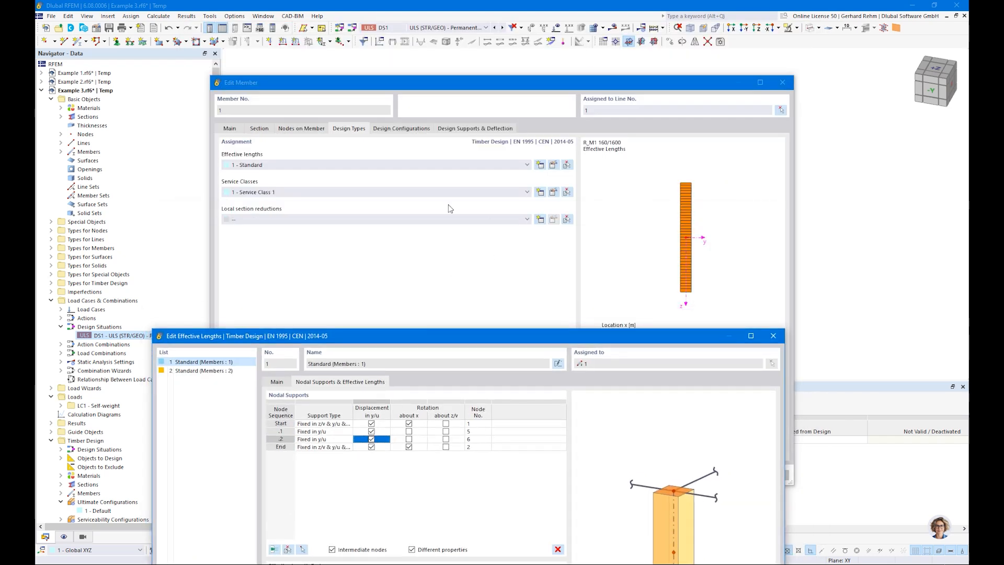
pyautogui.moveTo(513, 340); pyautogui.dragTo(576, 122)
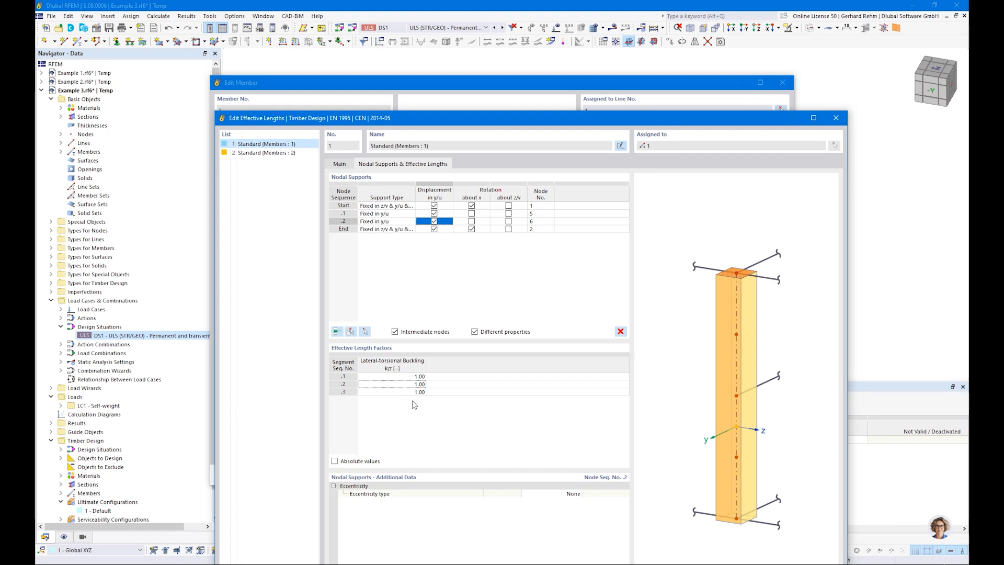
pyautogui.click(256, 153)
pyautogui.click(250, 144)
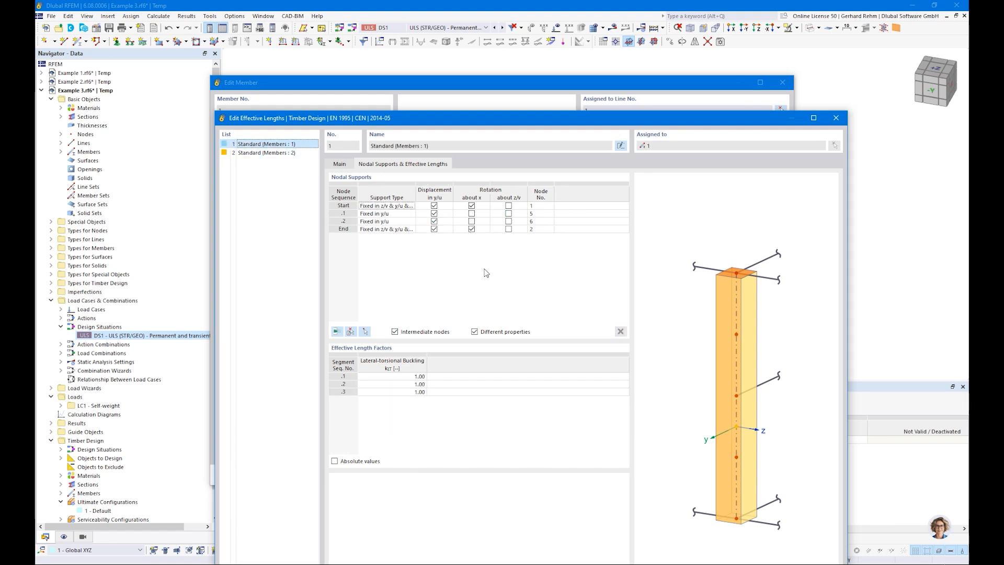
pyautogui.click(248, 155)
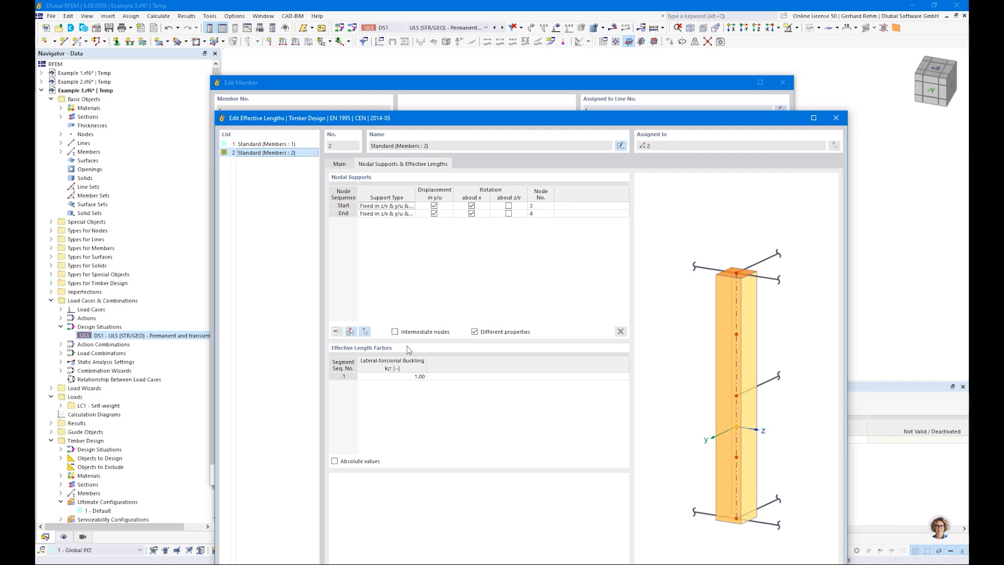
# Add intermediate nodes 7 and 8 to effective length 2 and restrain both in y/u
pyautogui.click(395, 332)
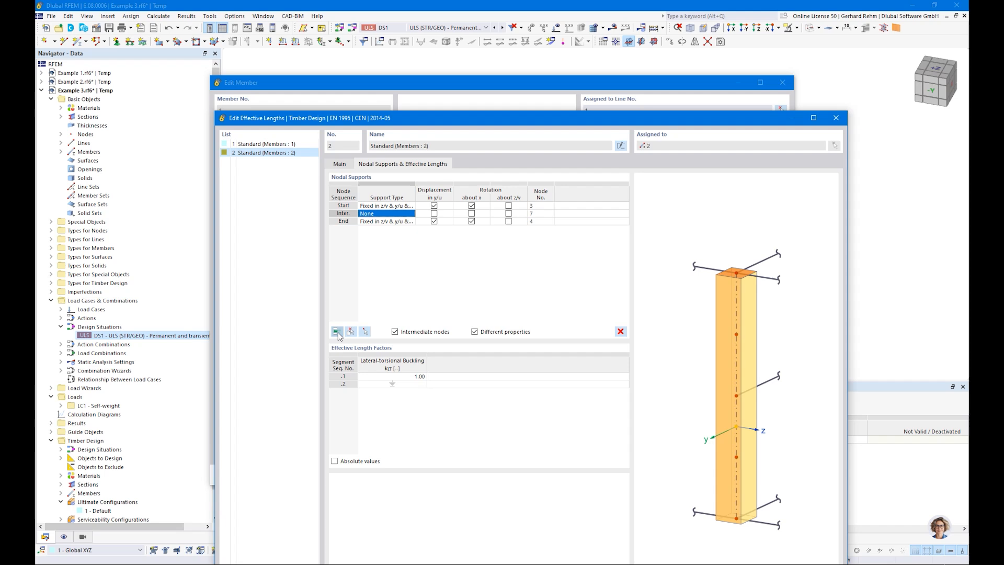
pyautogui.click(434, 213)
pyautogui.click(435, 221)
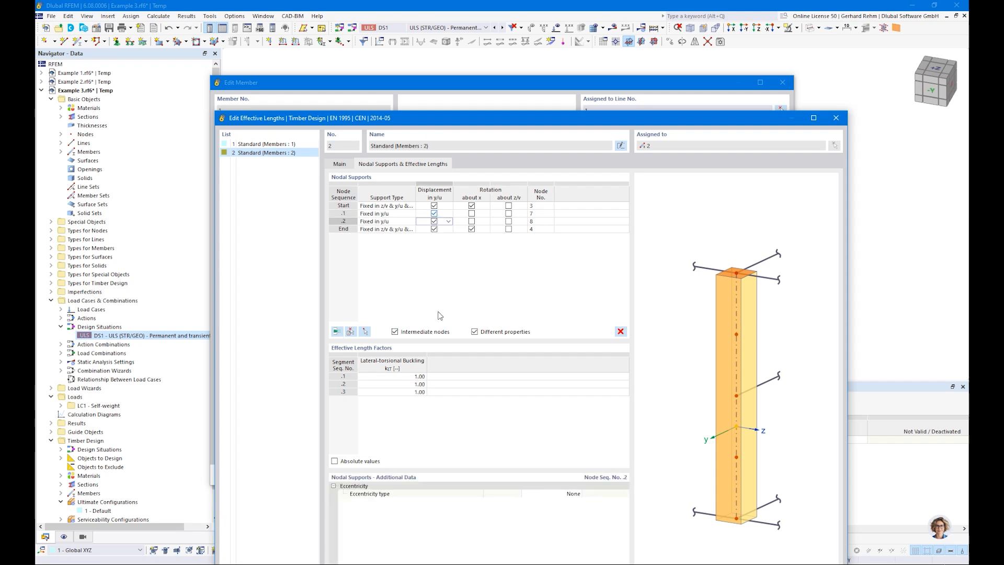
pyautogui.doubleClick(444, 126)
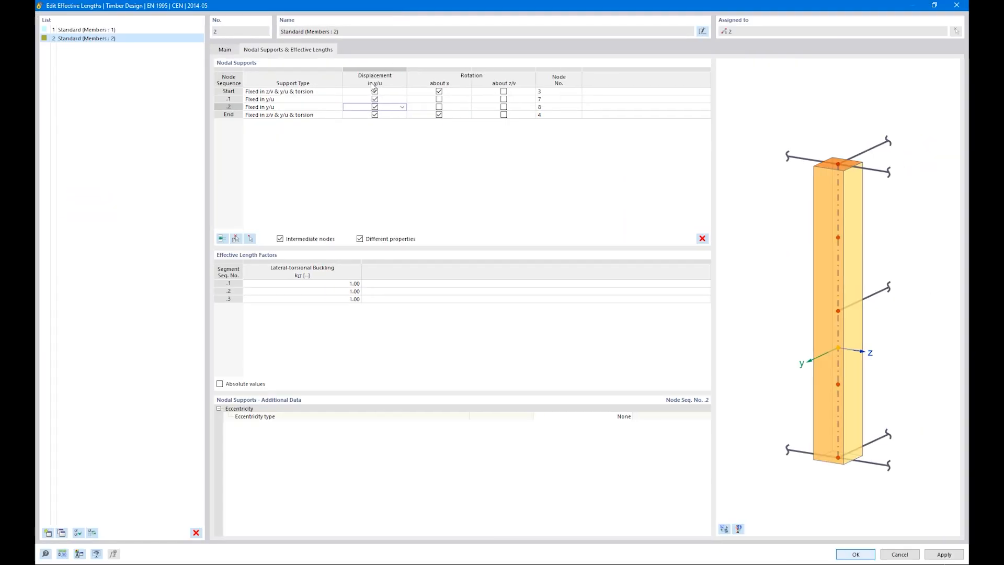
pyautogui.click(325, 100)
pyautogui.keyDown('shift'); pyautogui.click(319, 107); pyautogui.keyUp('shift')
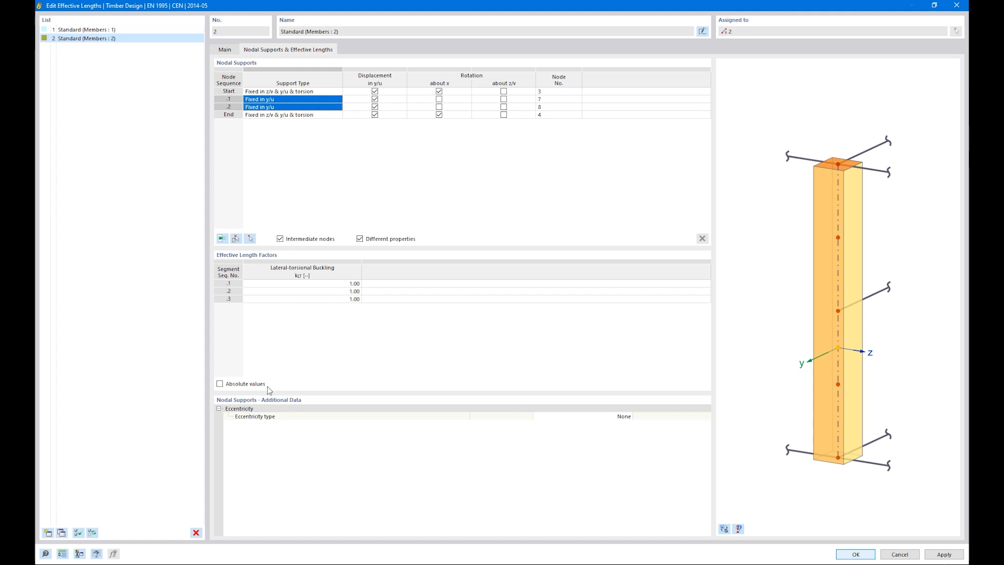
# Review the eccentricity type options and rotate the 3D preview to inspect the supports
pyautogui.click(627, 416)
pyautogui.click(629, 416)
pyautogui.click(757, 460)
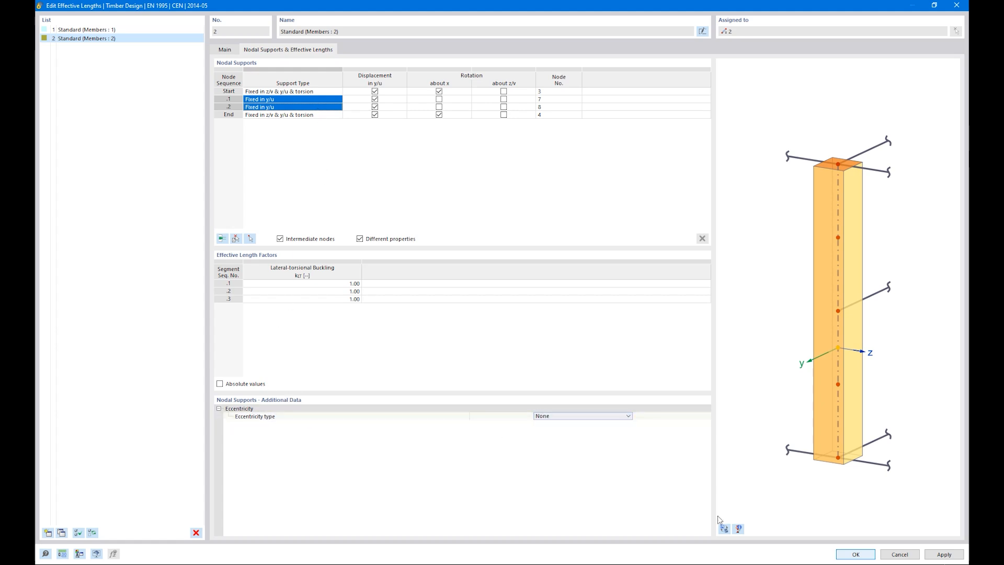
pyautogui.click(813, 303)
pyautogui.keyDown('ctrl'); pyautogui.moveTo(853, 326); pyautogui.dragTo(697, 296, button='middle'); pyautogui.keyUp('ctrl')
pyautogui.rightClick(697, 296)
pyautogui.click(845, 313)
pyautogui.scroll(6, 846, 309)
pyautogui.keyDown('ctrl'); pyautogui.moveTo(846, 321); pyautogui.dragTo(847, 302, button='middle'); pyautogui.keyUp('ctrl')
pyautogui.moveTo(848, 301)
pyautogui.mouseDown(button='right')
pyautogui.moveTo(852, 284)
pyautogui.moveTo(847, 294)
pyautogui.mouseUp(button='right')
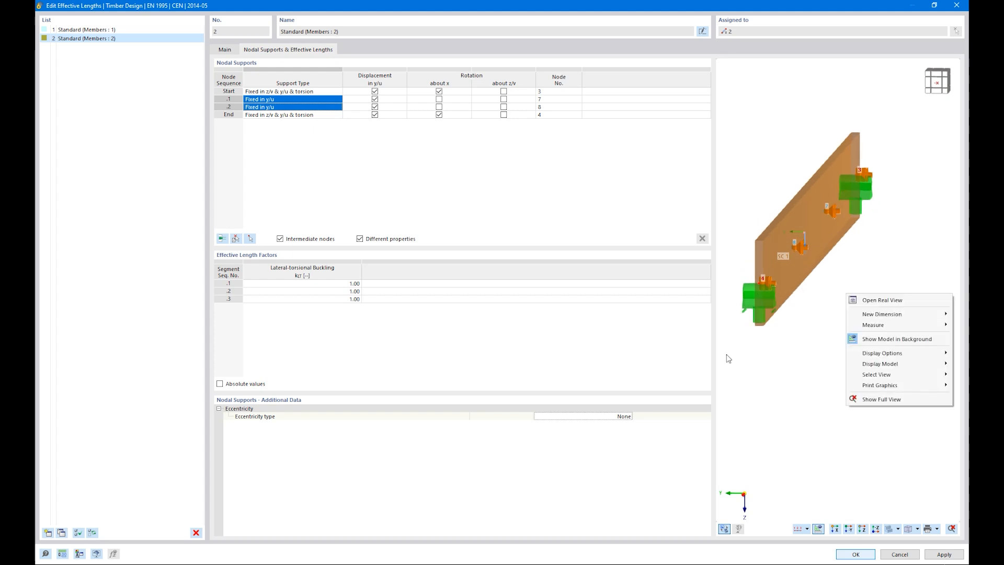
# Set the intermediate supports' eccentricity to At upper flange and apply the effective length settings
pyautogui.click(611, 417)
pyautogui.click(628, 416)
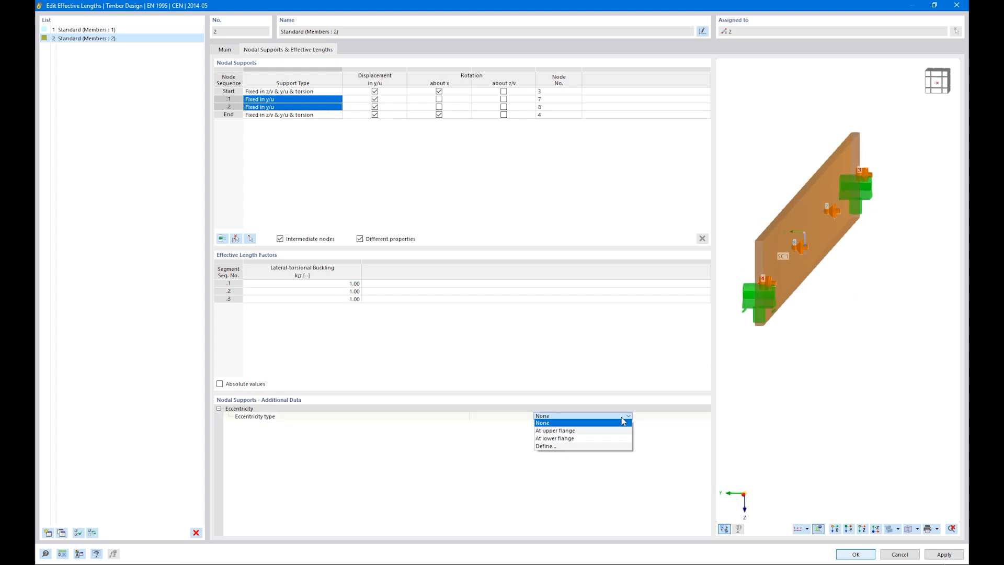
pyautogui.click(598, 431)
pyautogui.keyDown('ctrl'); pyautogui.moveTo(836, 356); pyautogui.dragTo(858, 402, button='middle'); pyautogui.keyUp('ctrl')
pyautogui.scroll(-3, 846, 343)
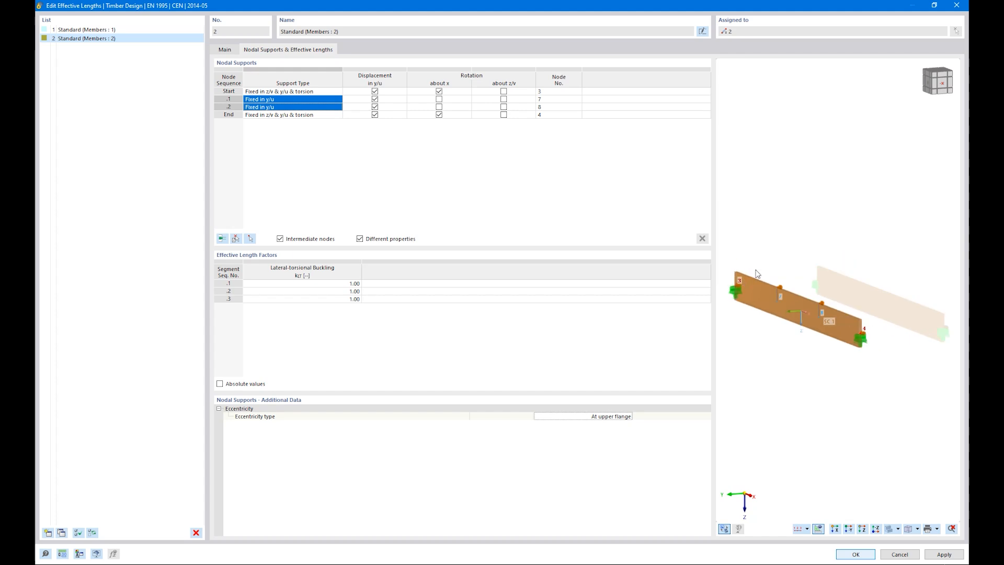
pyautogui.click(858, 555)
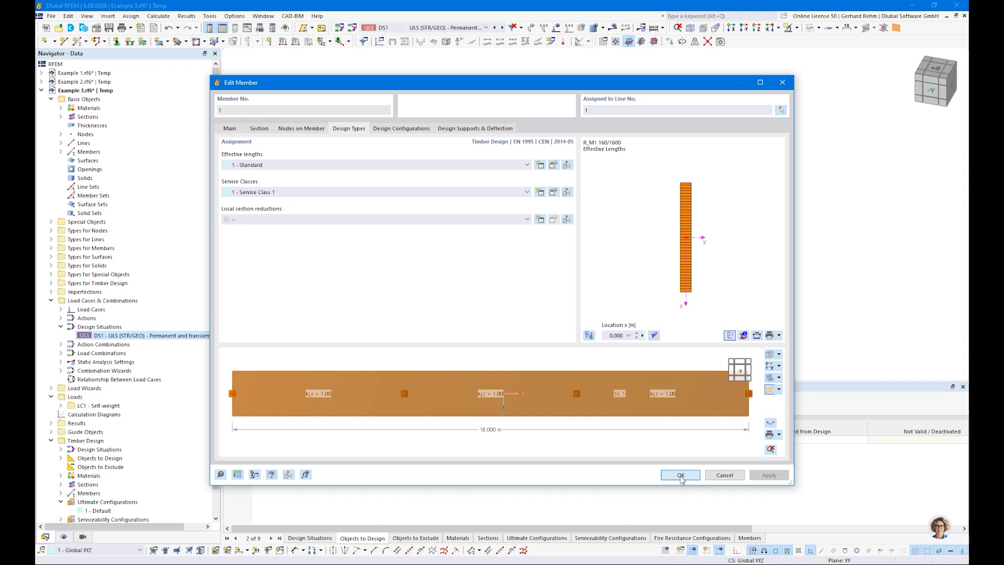
# Confirm the member settings and rerun the timber design, reaching a maximum ratio of 1.258
pyautogui.click(681, 475)
pyautogui.click(527, 408)
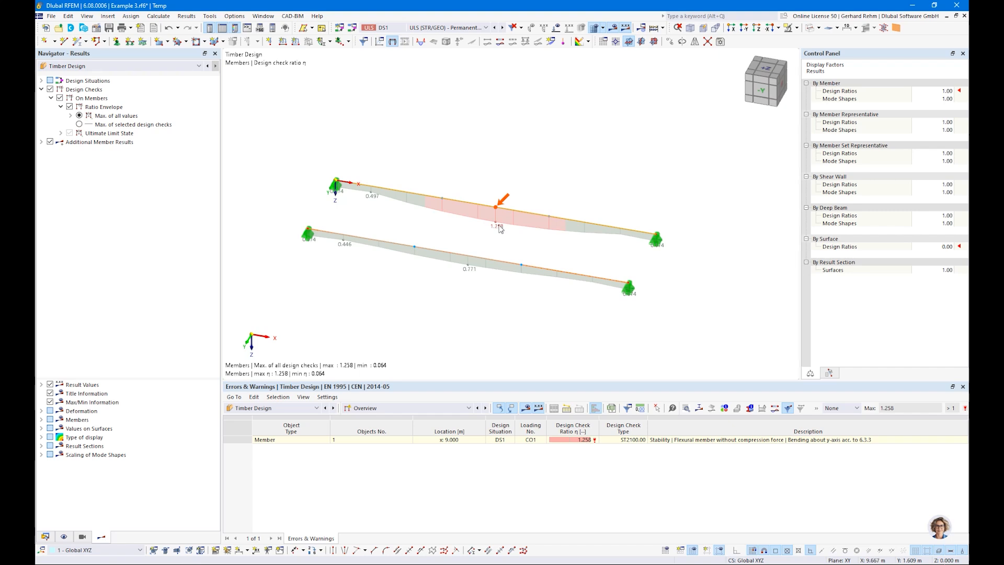
# List Design Ratios on Members and review the 1.258 ST2100 check details (slenderness 1.41, kcrit 0.50)
pyautogui.click(419, 407)
pyautogui.click(371, 430)
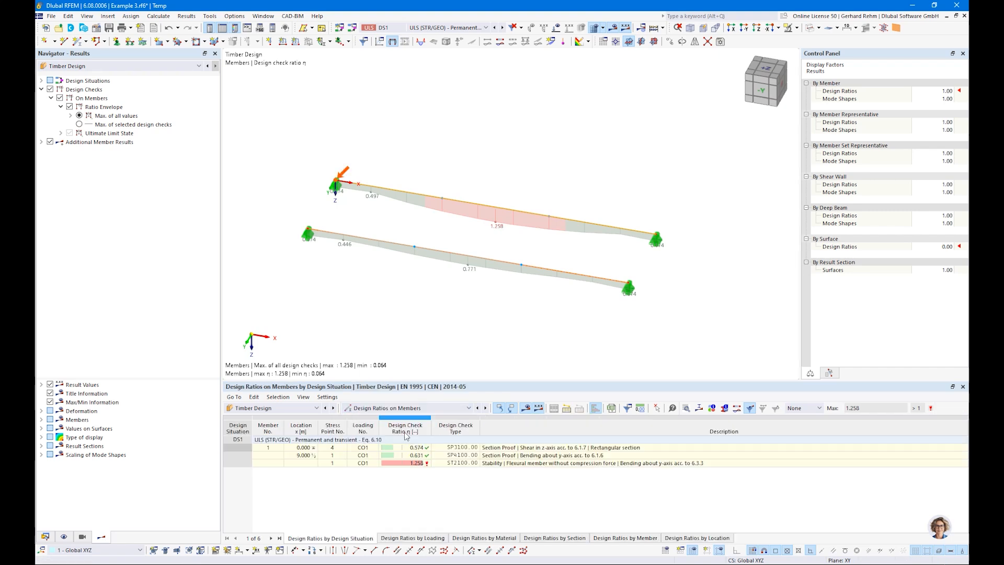
pyautogui.click(511, 464)
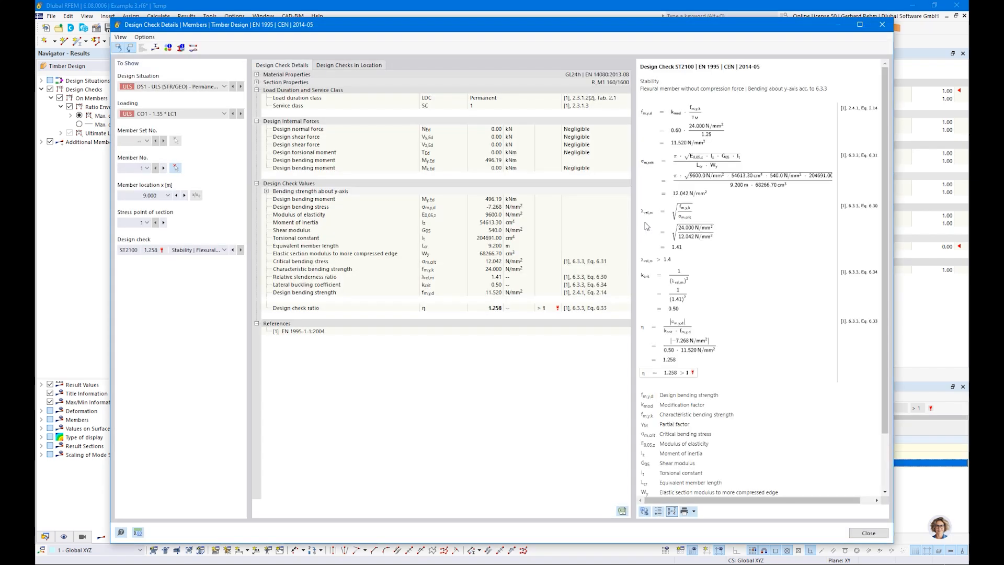
pyautogui.click(740, 189)
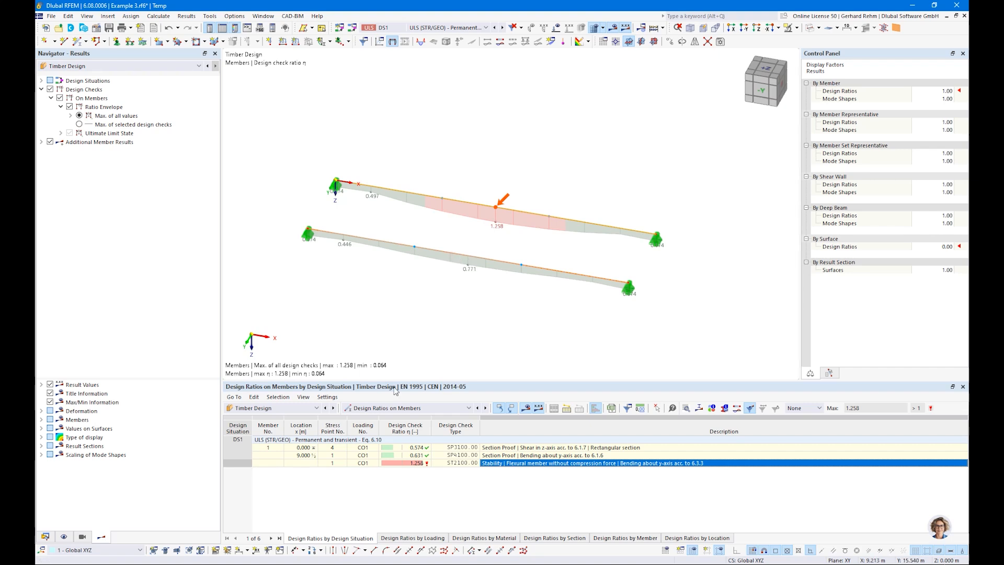
# Group ratios by member and review member 2's ST2100 check: slenderness 0.99, kcrit 0.82, ratio 0.771
pyautogui.click(408, 408)
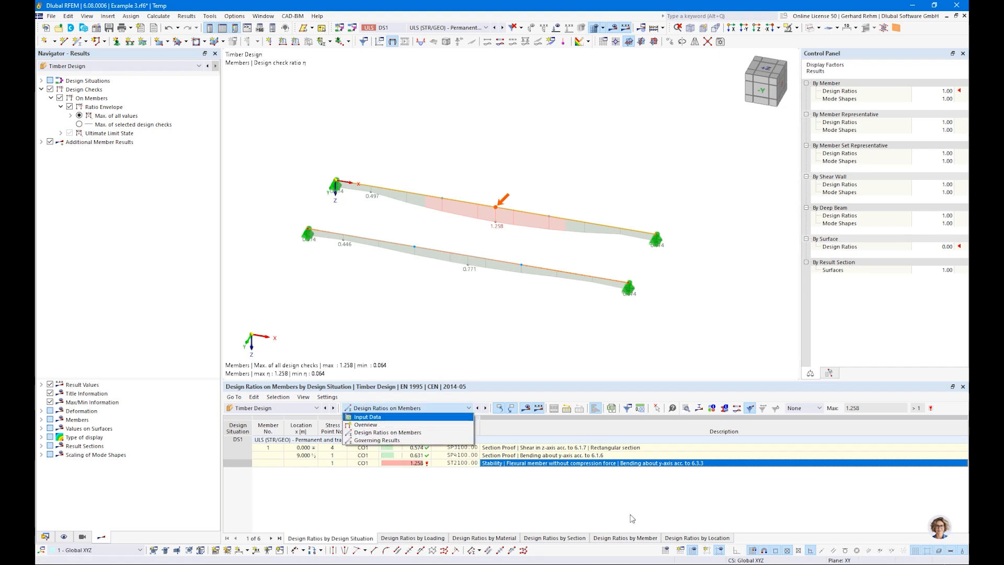
pyautogui.click(625, 538)
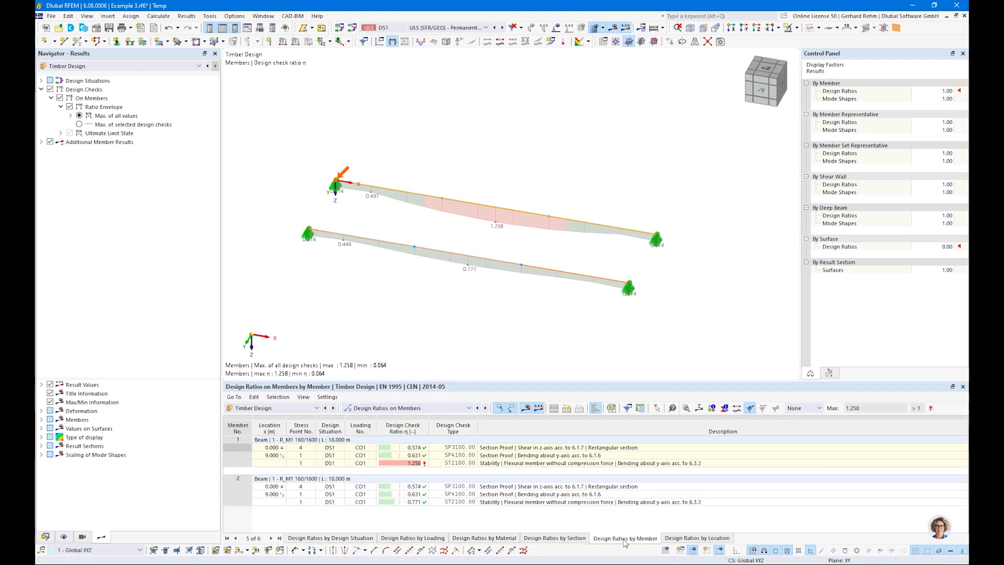
pyautogui.click(511, 503)
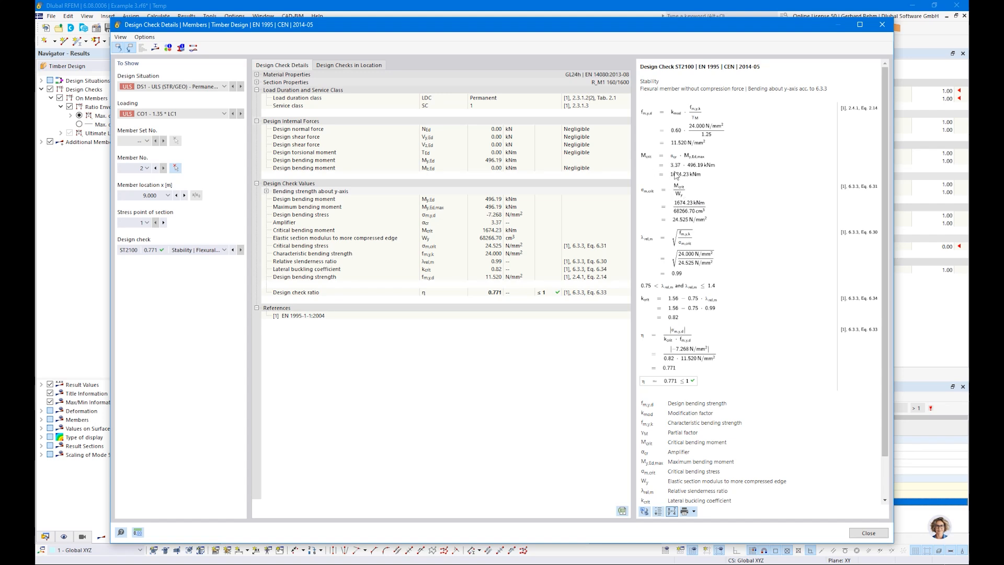
pyautogui.keyDown('ctrl'); pyautogui.scroll(3, 674, 171); pyautogui.keyUp('ctrl')
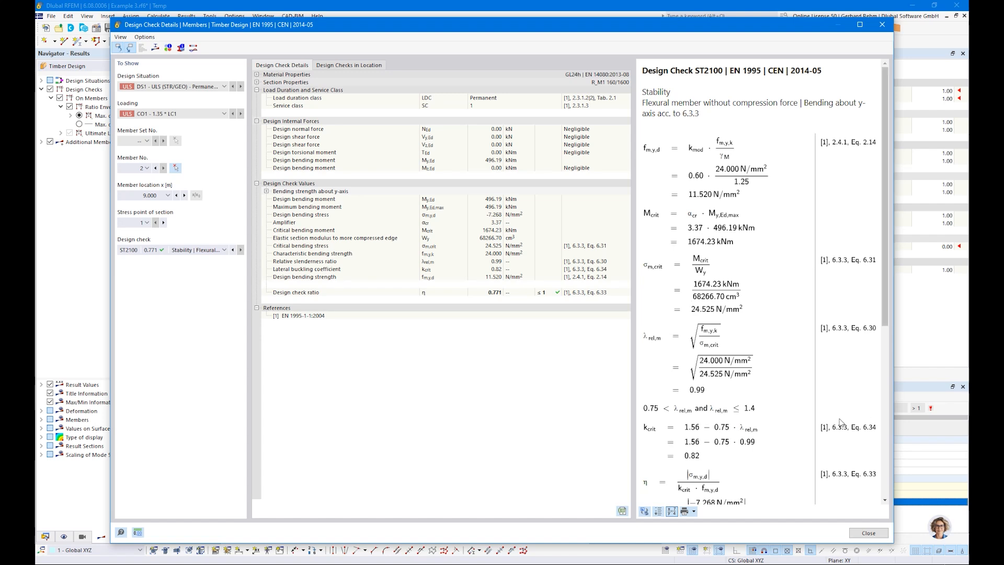
pyautogui.scroll(-3, 838, 418)
# Close the check details and show the ST2100 mode shape with member deformation as coloured sections
pyautogui.click(853, 533)
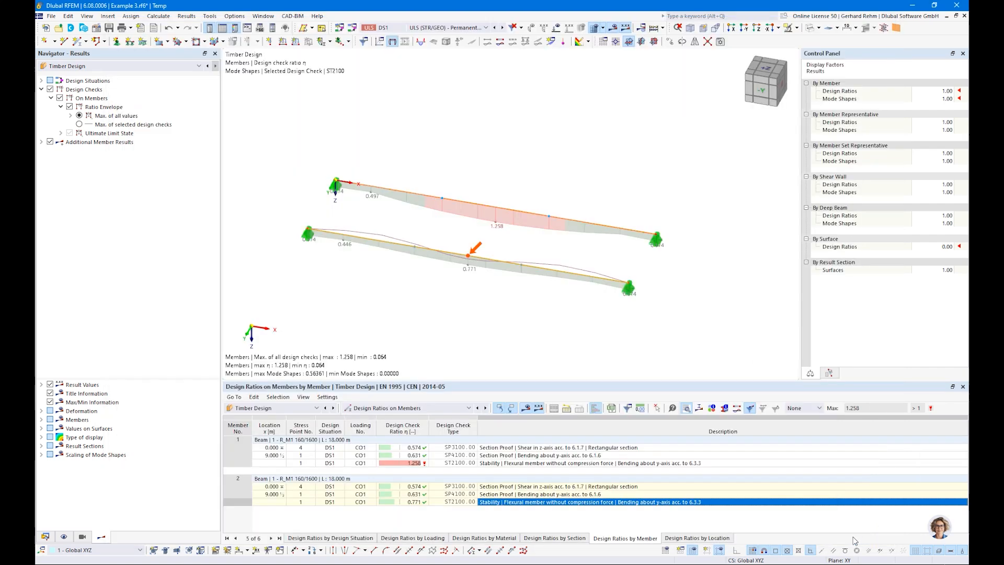
pyautogui.click(41, 141)
pyautogui.click(51, 150)
pyautogui.keyDown('ctrl'); pyautogui.moveTo(550, 327); pyautogui.dragTo(453, 251, button='middle'); pyautogui.keyUp('ctrl')
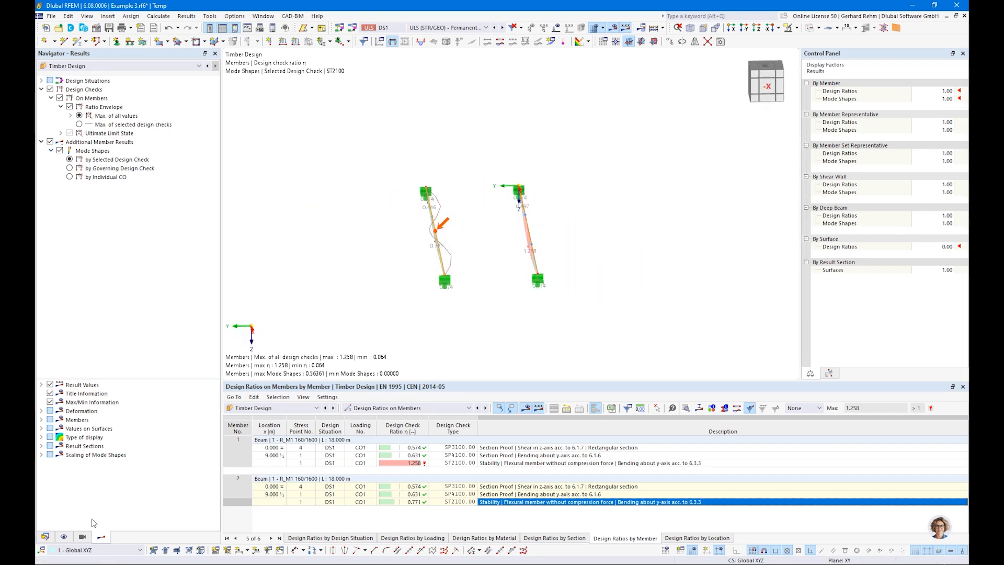
pyautogui.click(42, 411)
pyautogui.click(51, 420)
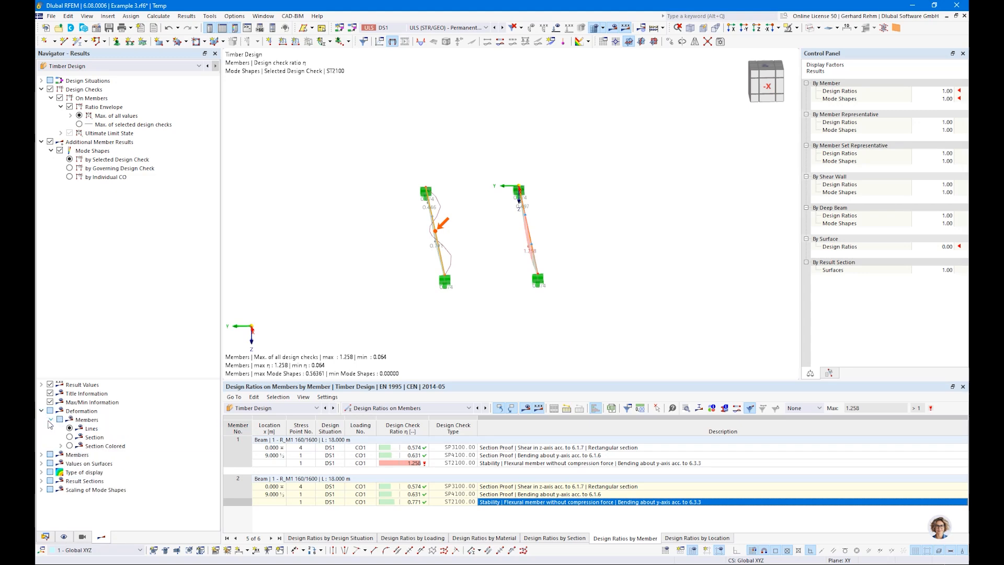
pyautogui.click(69, 446)
# Orbit and zoom the model to inspect member 2's buckling mode shape from several angles
pyautogui.moveTo(425, 306)
pyautogui.keyDown('ctrl'); pyautogui.mouseDown(button='middle')
pyautogui.moveTo(415, 282)
pyautogui.moveTo(527, 307)
pyautogui.moveTo(433, 287)
pyautogui.moveTo(478, 278)
pyautogui.moveTo(435, 292)
pyautogui.mouseUp(button='middle'); pyautogui.keyUp('ctrl')
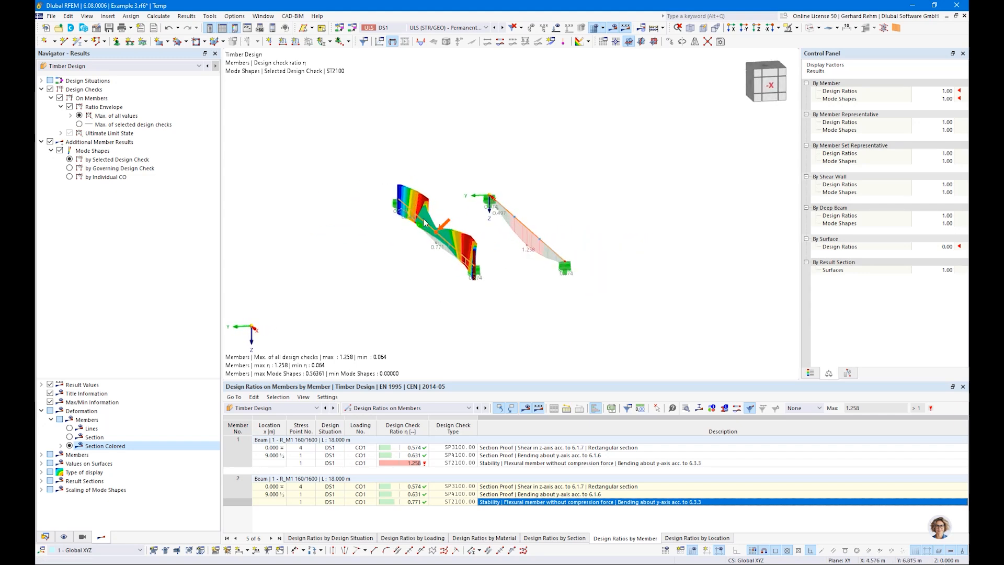
pyautogui.keyDown('ctrl'); pyautogui.moveTo(425, 280); pyautogui.dragTo(495, 344, button='middle'); pyautogui.keyUp('ctrl')
pyautogui.scroll(5, 405, 228)
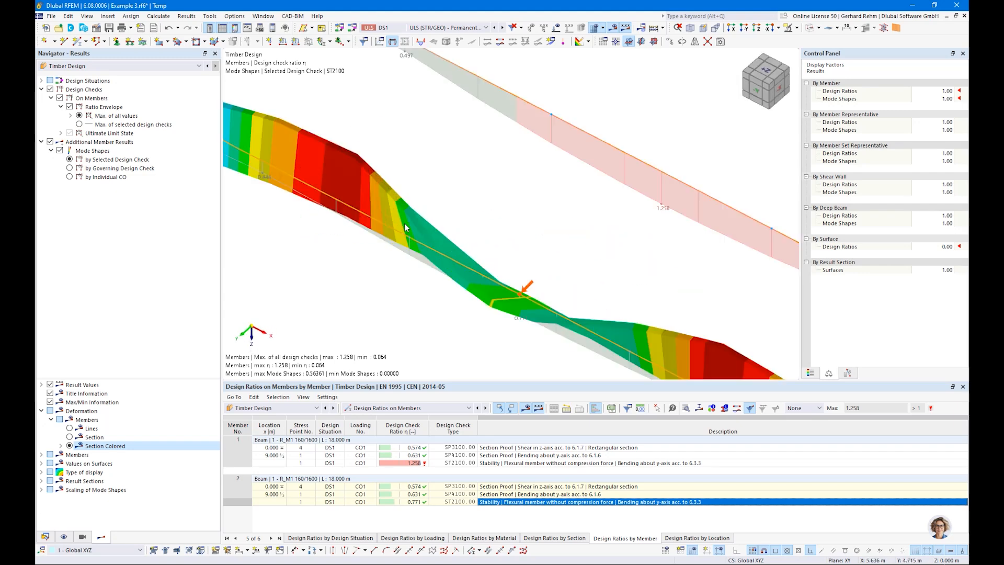
pyautogui.scroll(-1, 405, 228)
pyautogui.scroll(-2, 409, 203)
pyautogui.keyDown('ctrl'); pyautogui.moveTo(554, 298); pyautogui.dragTo(395, 229, button='middle'); pyautogui.keyUp('ctrl')
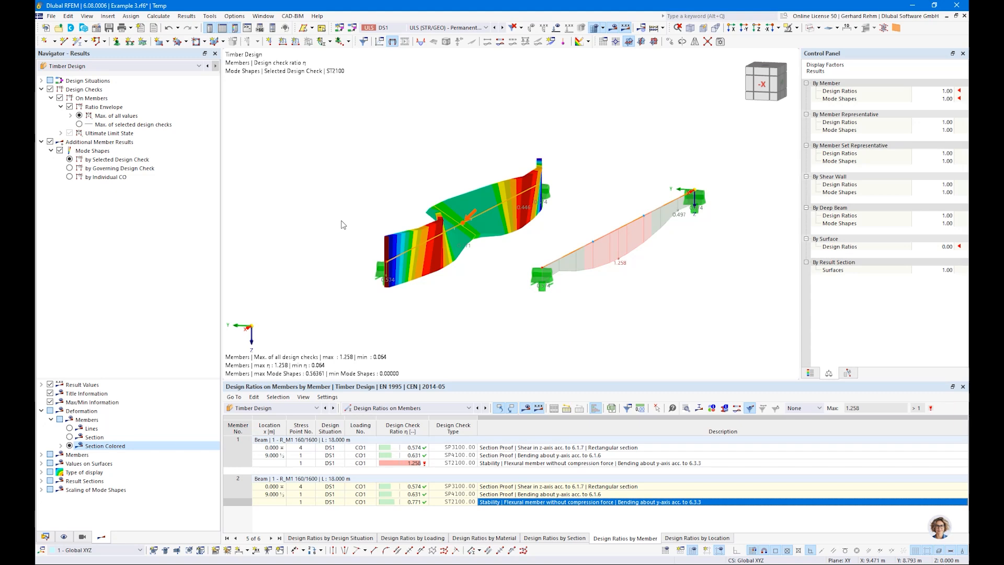
pyautogui.keyDown('ctrl'); pyautogui.moveTo(341, 221); pyautogui.dragTo(491, 259, button='middle'); pyautogui.keyUp('ctrl')
pyautogui.scroll(-3, 491, 259)
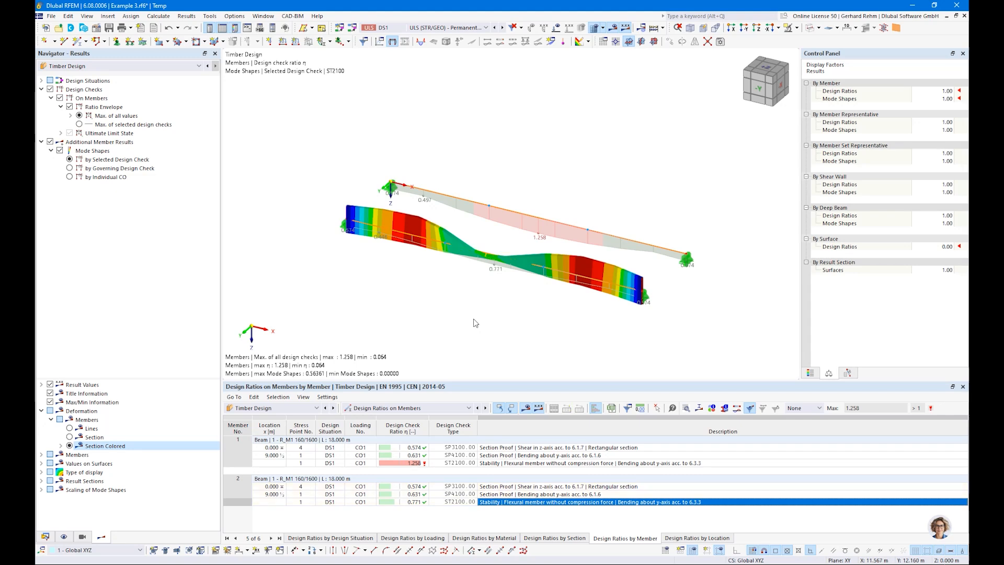
pyautogui.hotkey('alt', 'Tab')
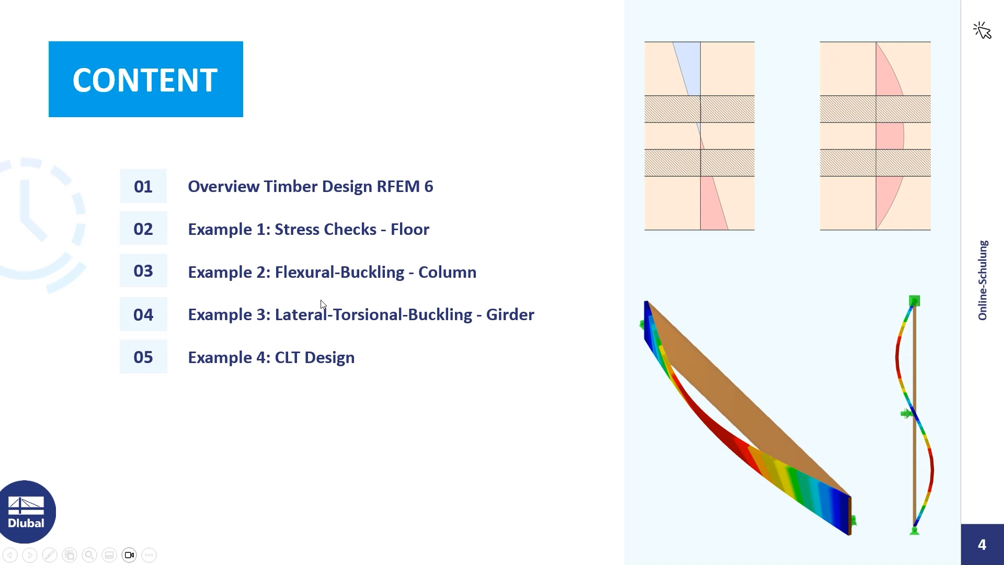
# Return from the CLT Design agenda slide to the RFEM model window
pyautogui.hotkey('alt', 'Tab')
pyautogui.hotkey('alt', 'Tab')
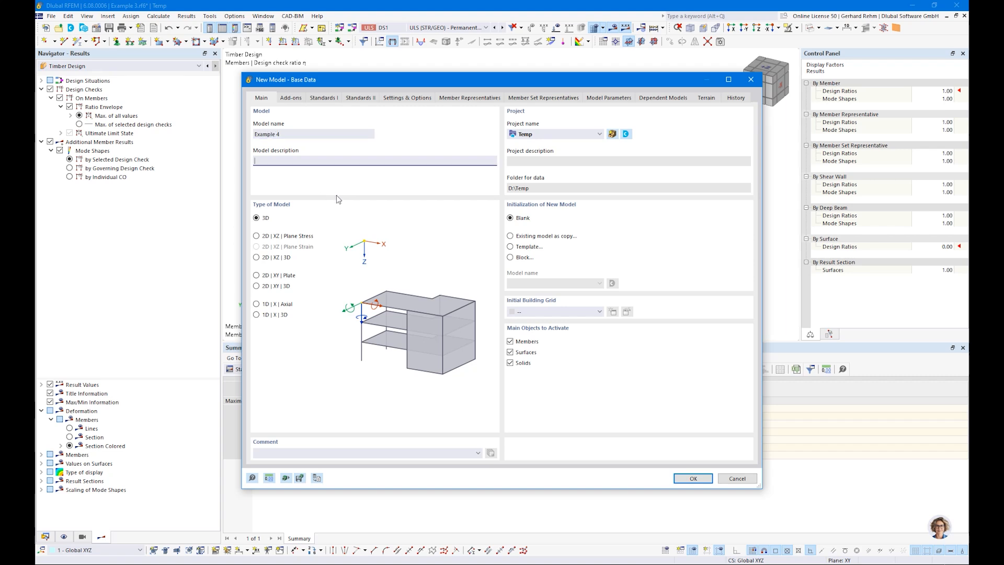
# Create Example 4 with load wizards off and EN 1995 timber standards, overwriting the existing model
pyautogui.click(290, 99)
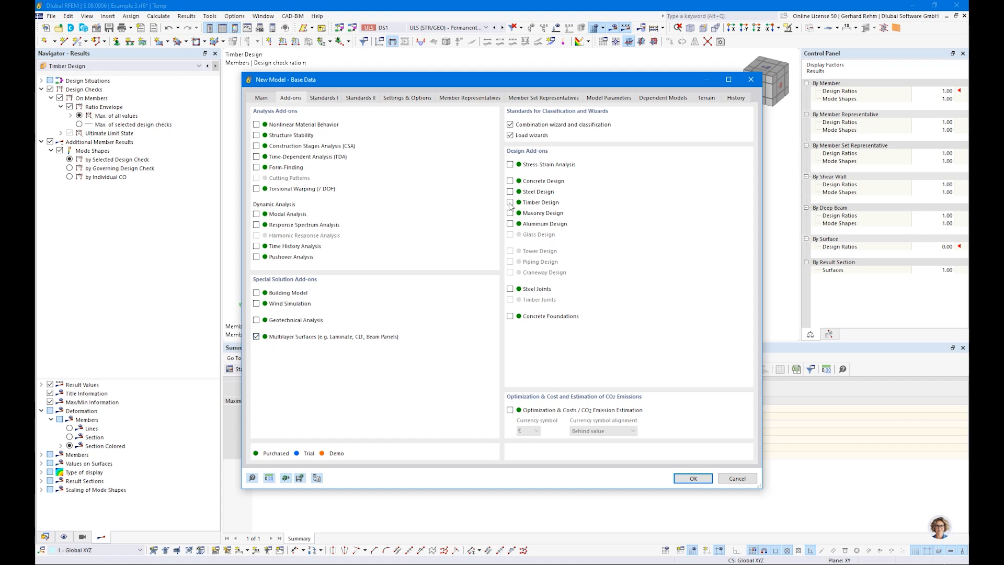
pyautogui.click(509, 135)
pyautogui.click(324, 99)
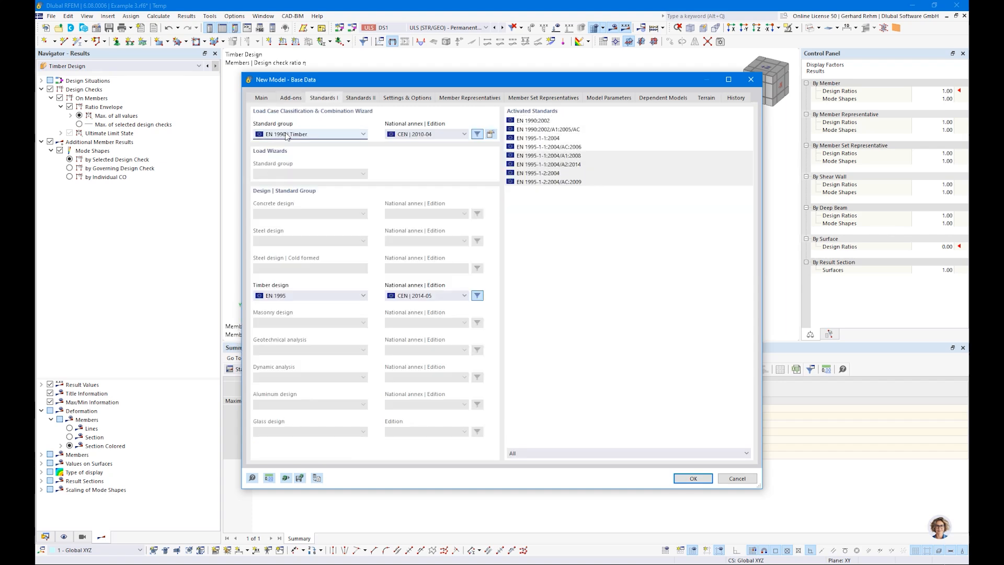
pyautogui.click(677, 478)
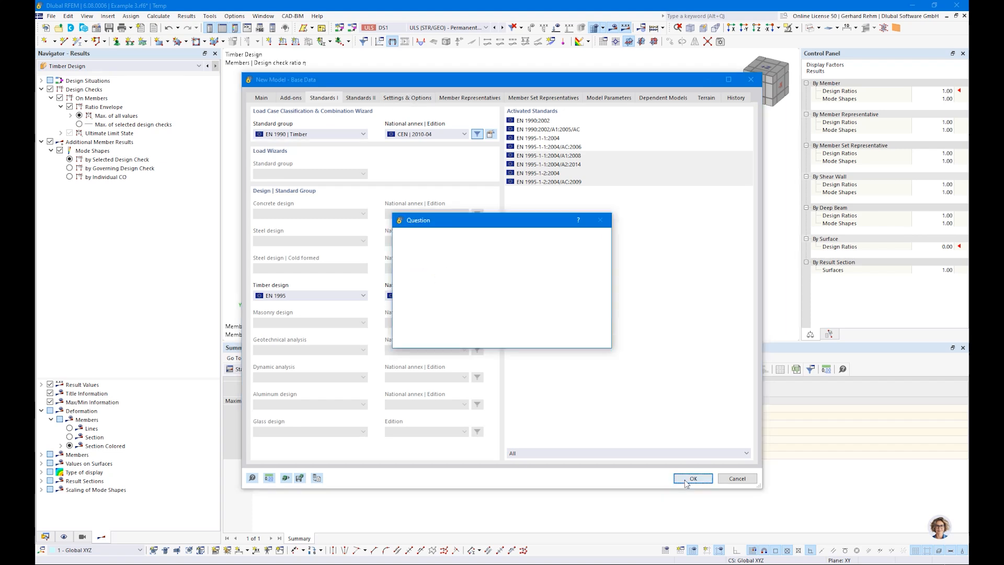
pyautogui.click(542, 339)
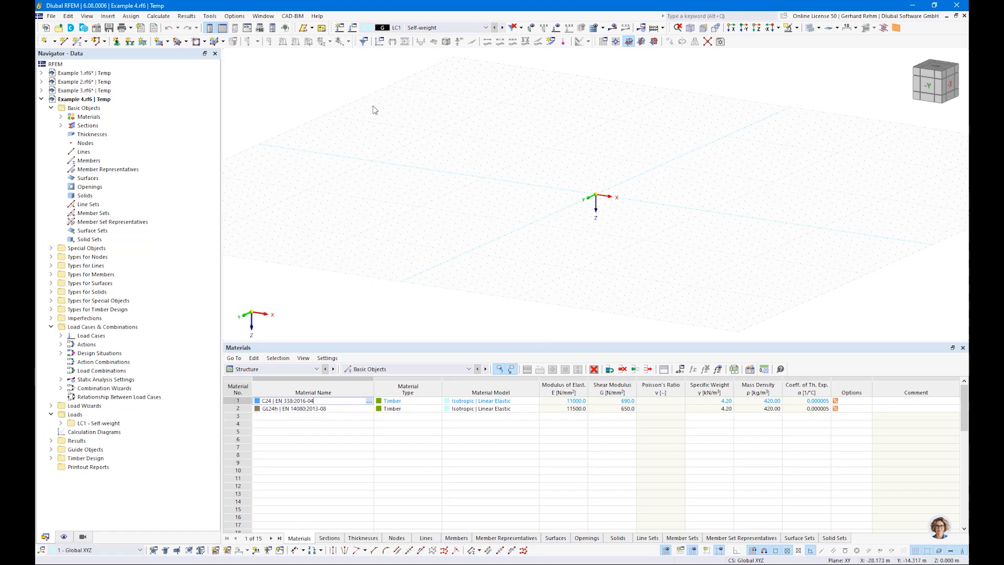
# Start a new rectangular surface and create a new thickness of type Layers
pyautogui.click(159, 43)
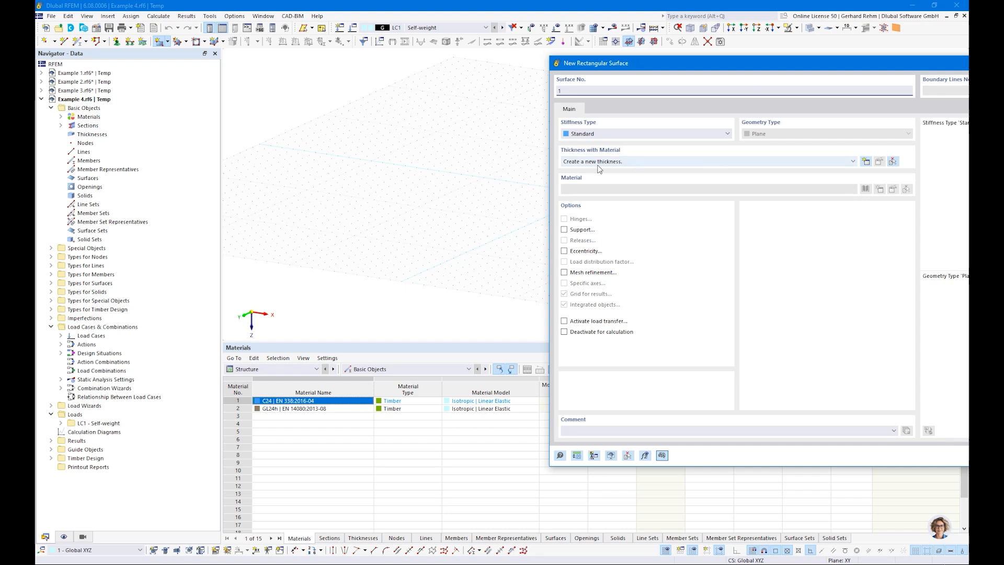
pyautogui.click(867, 166)
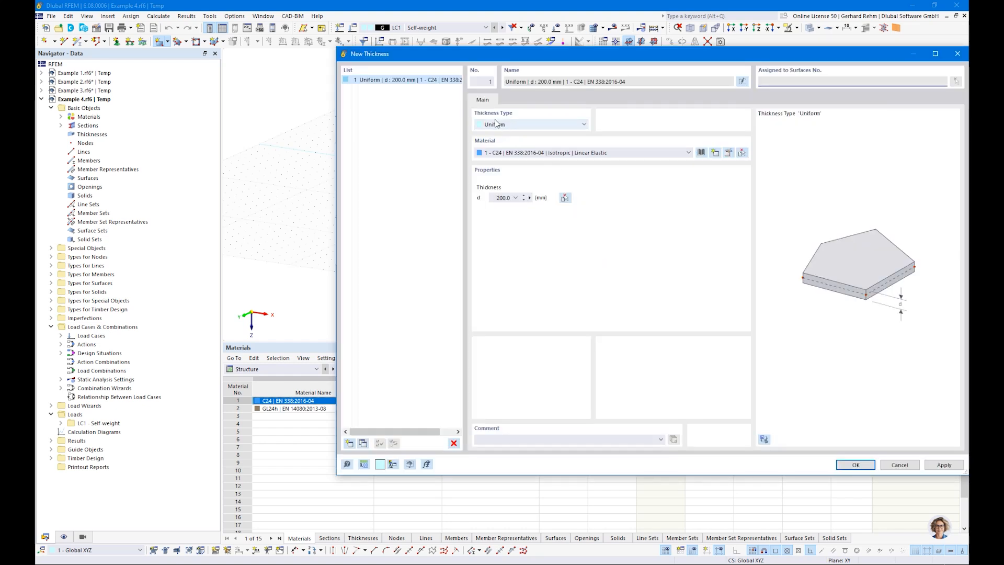
pyautogui.click(496, 124)
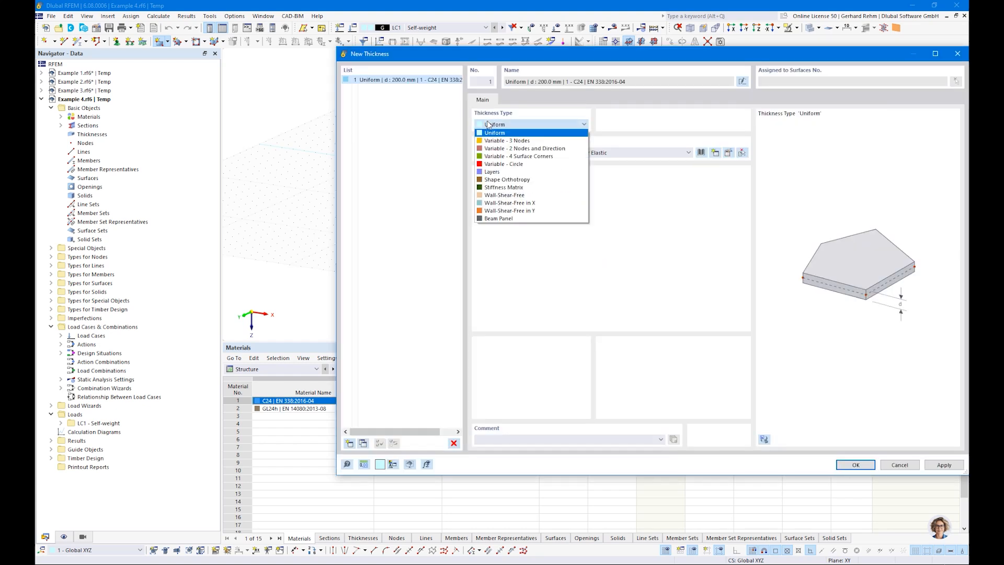
pyautogui.click(493, 172)
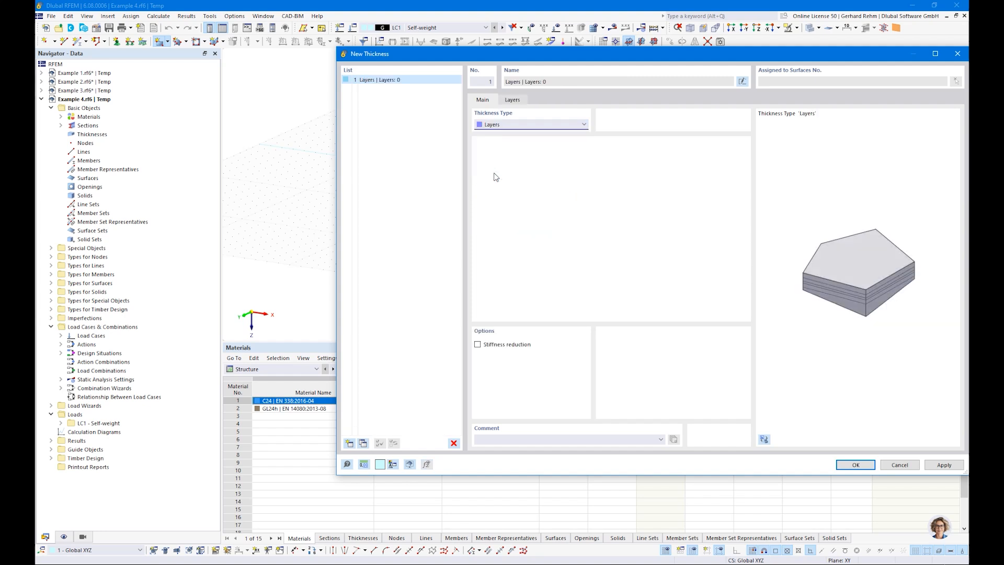
pyautogui.click(516, 101)
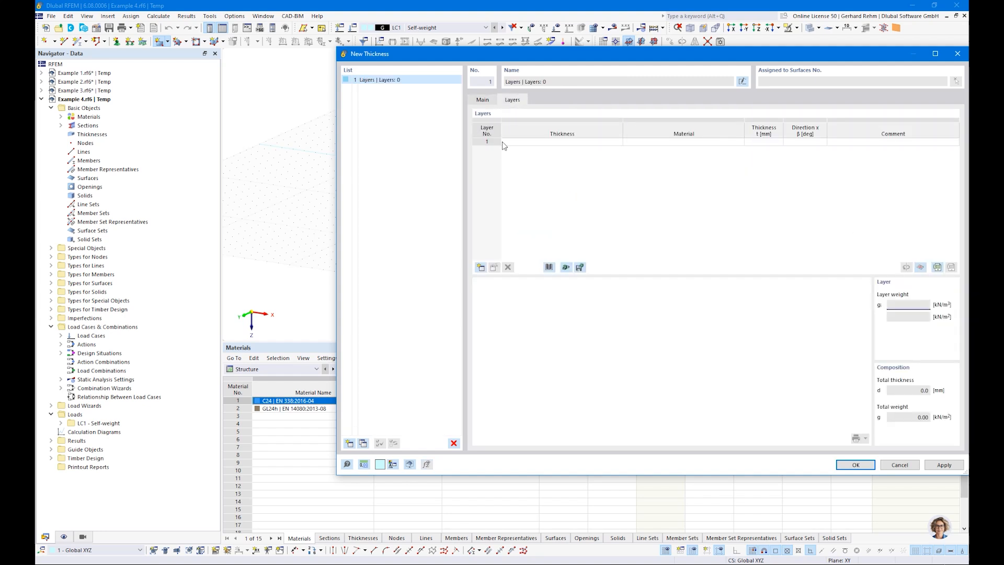
pyautogui.moveTo(559, 65); pyautogui.dragTo(418, 77)
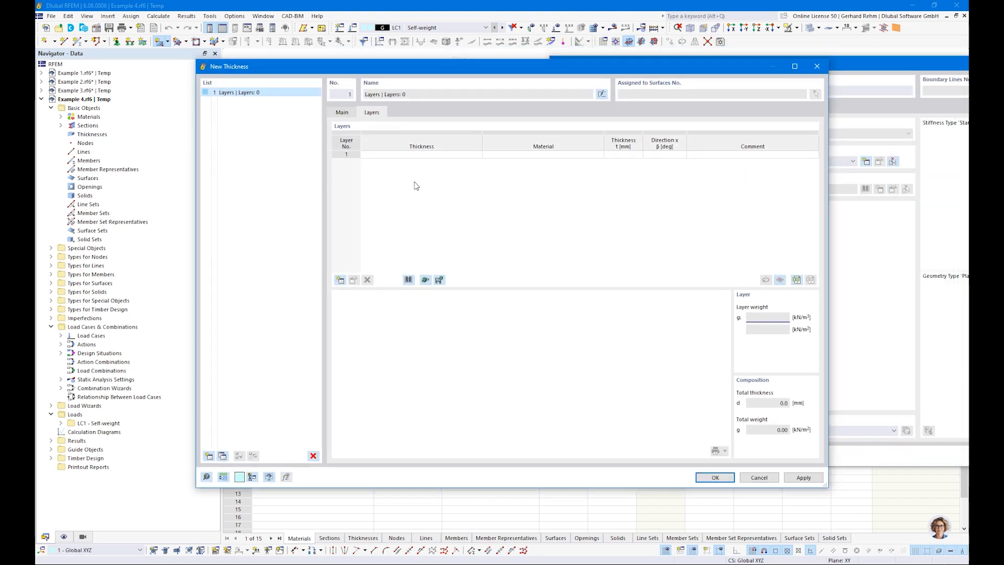
# Import the Binderholz (EU) BBS SYS 140-5s five-layer composition from the European Union library
pyautogui.click(408, 281)
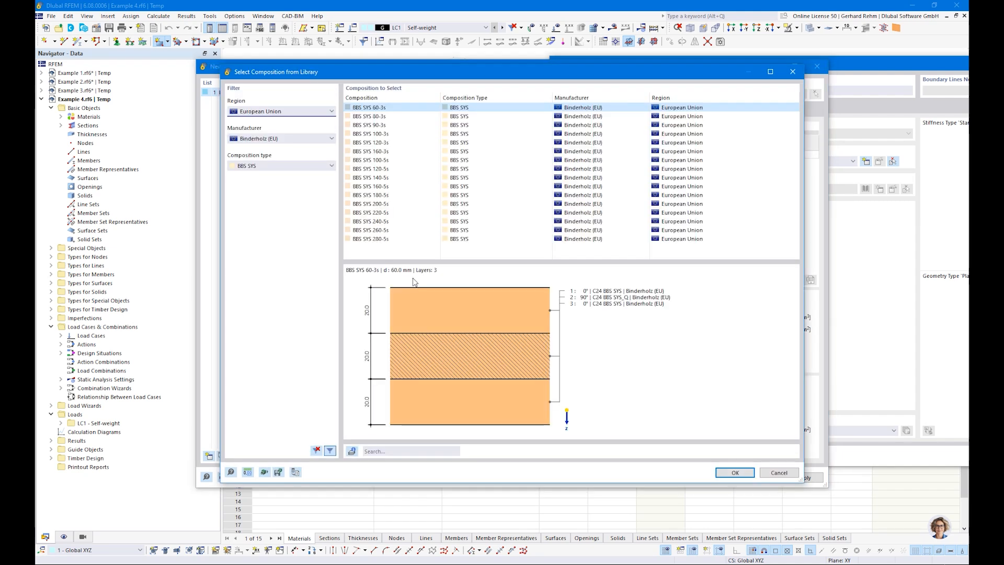
pyautogui.click(244, 111)
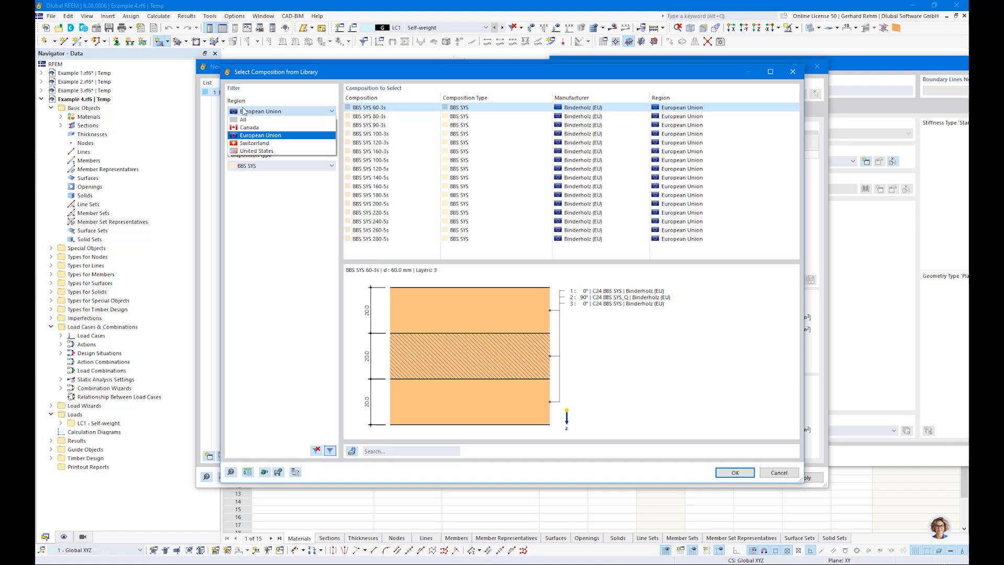
pyautogui.click(243, 111)
pyautogui.click(250, 111)
pyautogui.click(251, 113)
pyautogui.click(256, 139)
pyautogui.click(254, 141)
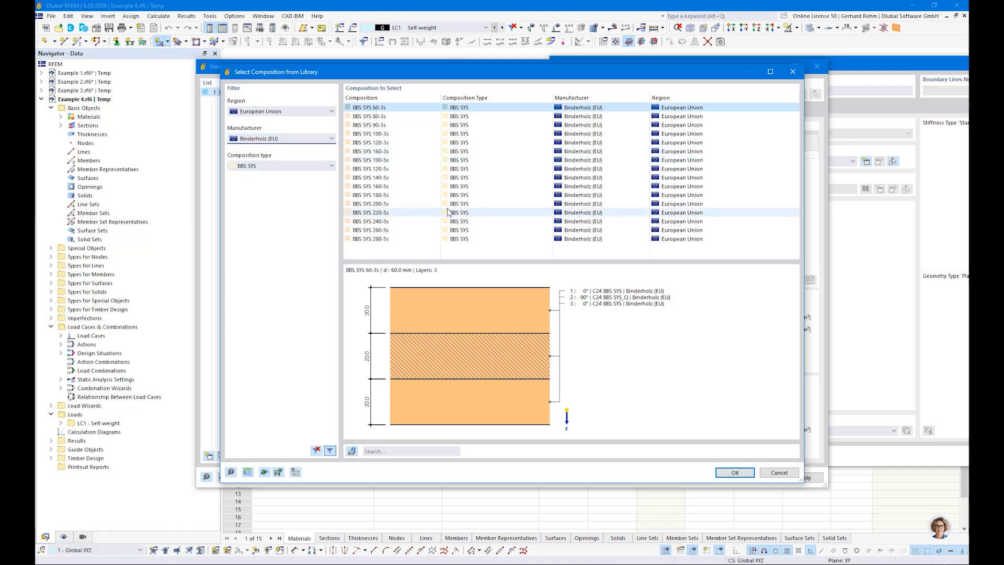
pyautogui.click(374, 177)
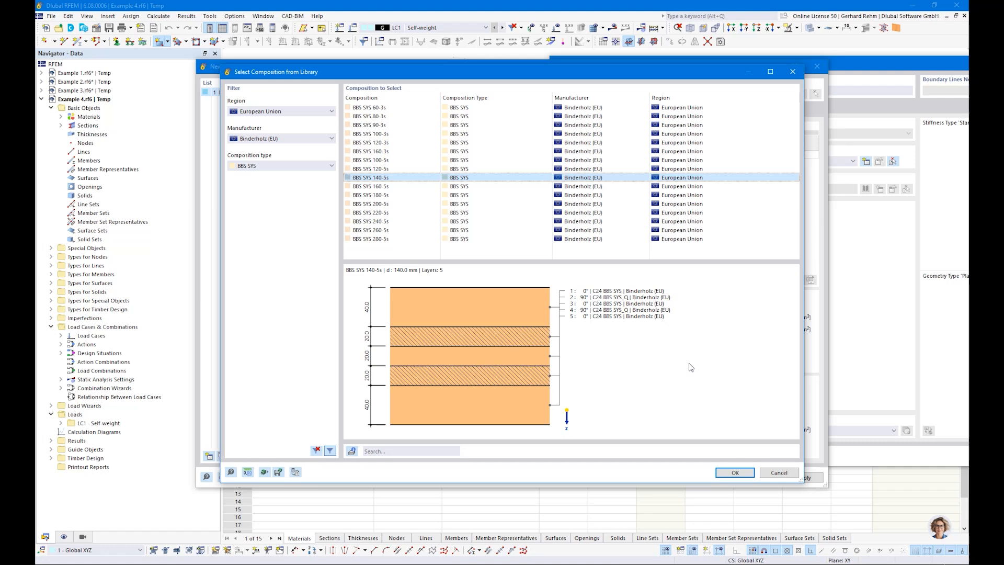
pyautogui.click(730, 472)
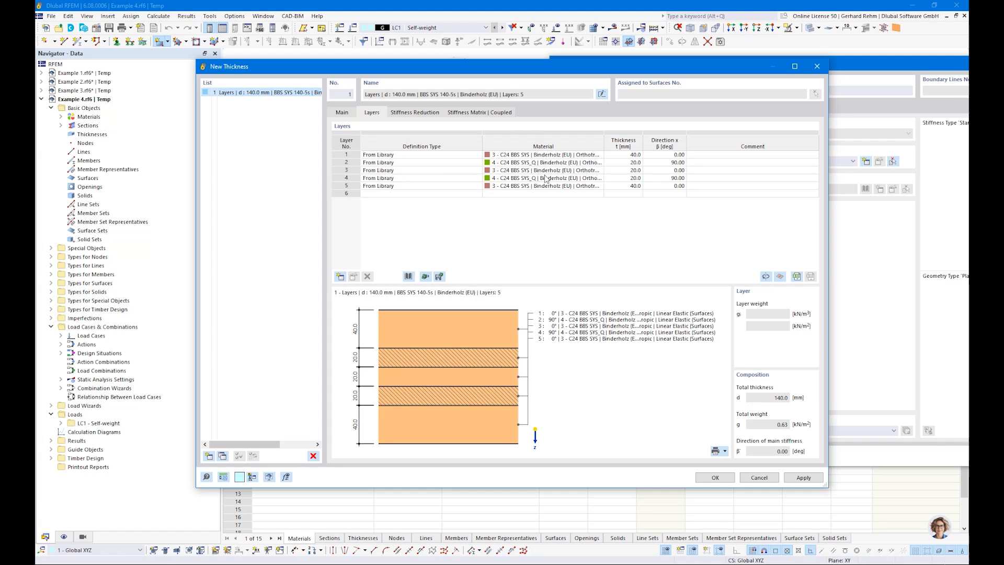
# Check the layer thicknesses (40 mm) and directions (0°, 90°), then accept the 140 mm thickness
pyautogui.click(622, 155)
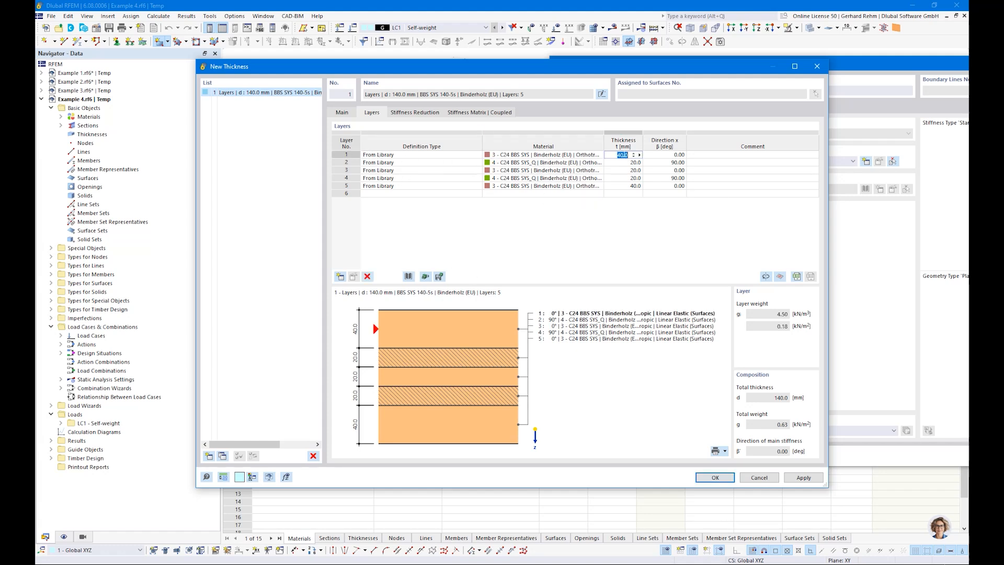
pyautogui.press('Down')
pyautogui.press('Down')
pyautogui.click(679, 156)
pyautogui.press('Down')
pyautogui.press('Down')
pyautogui.press('Down')
pyautogui.press('Down')
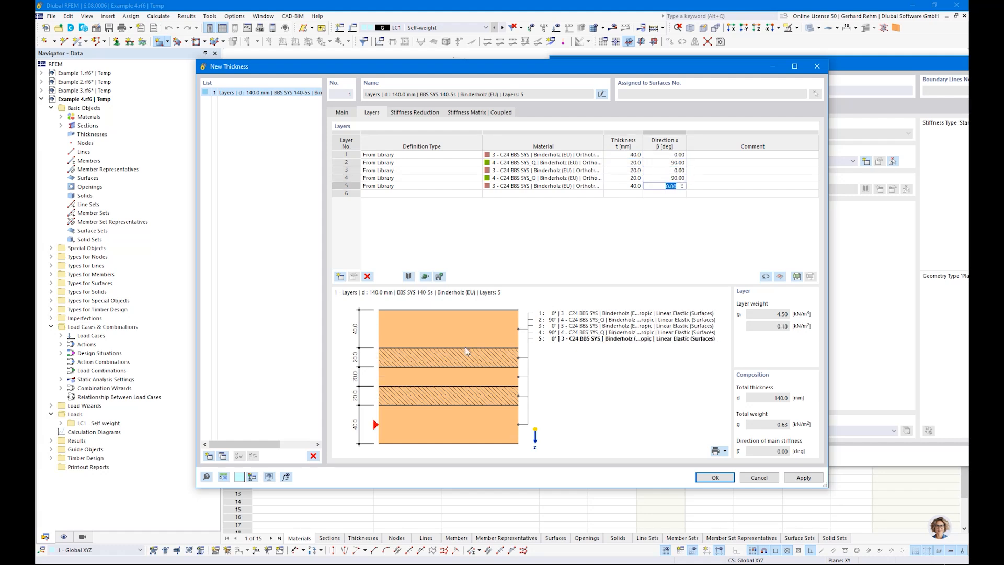
pyautogui.click(670, 155)
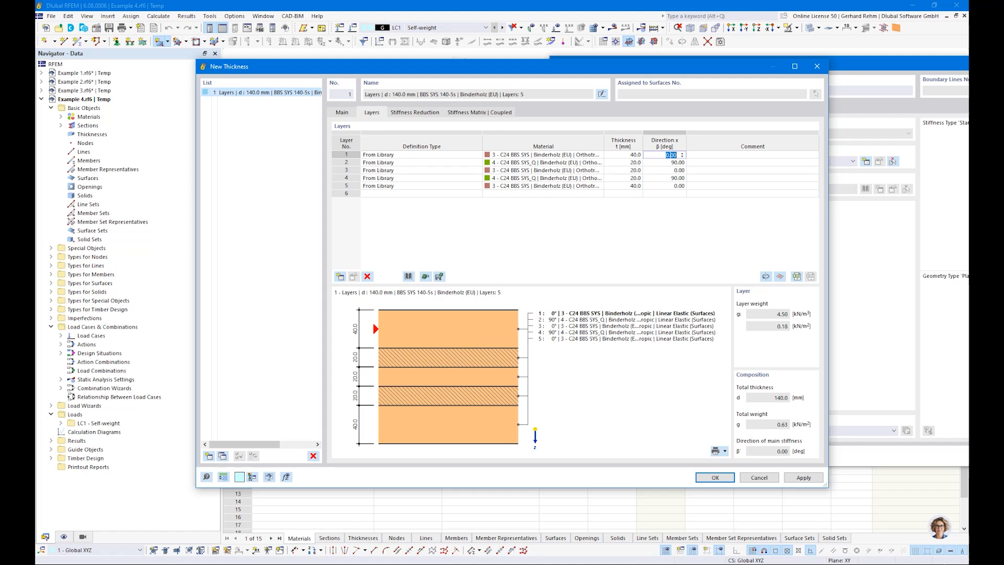
pyautogui.click(667, 163)
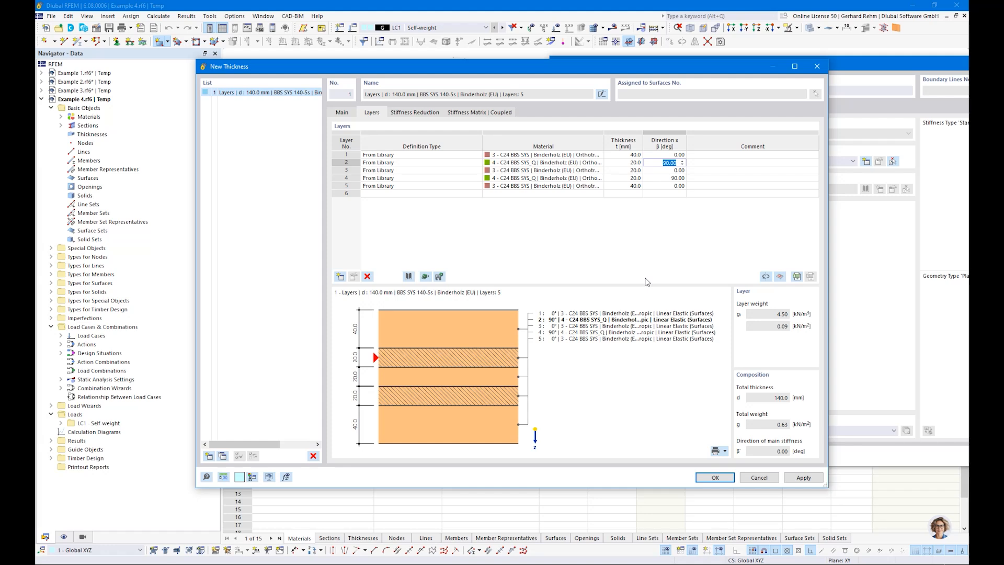
pyautogui.click(715, 478)
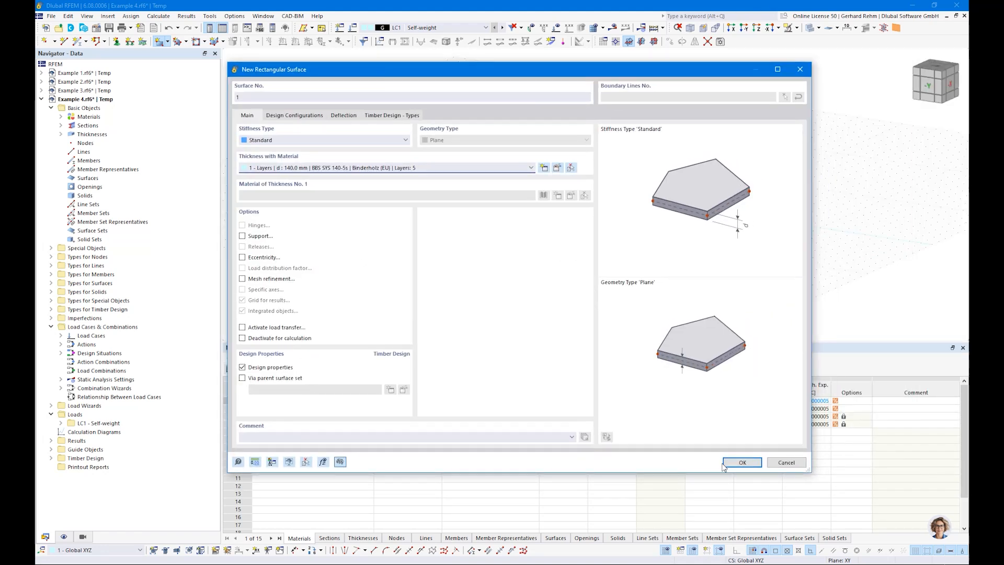
# Draw the rectangular CLT slab from the origin to its opposite corner
pyautogui.click(725, 465)
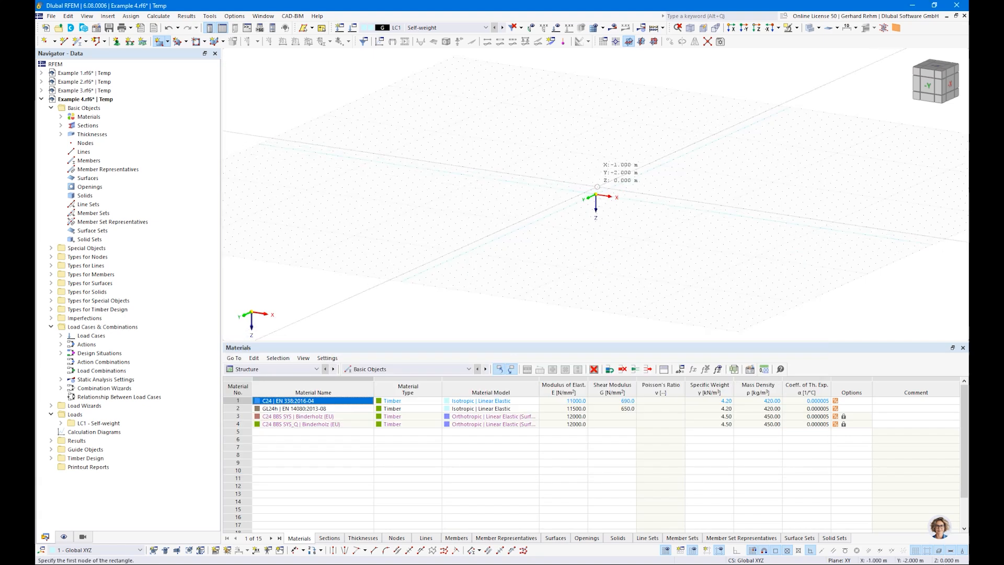
pyautogui.click(596, 194)
pyautogui.scroll(3, 658, 197)
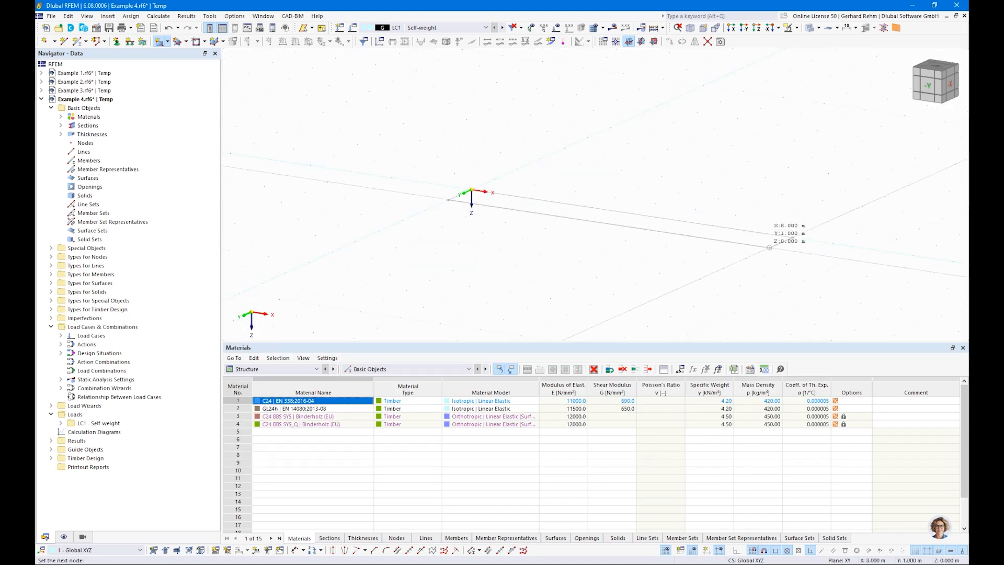
pyautogui.click(769, 248)
pyautogui.press('Escape')
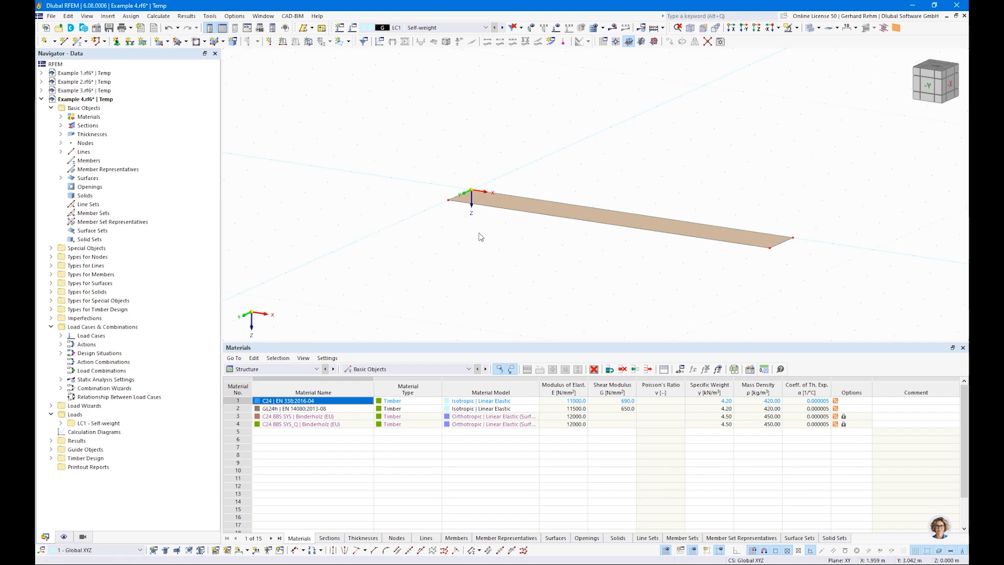
# Display the slab's local axis system and view it from above
pyautogui.rightClick(629, 225)
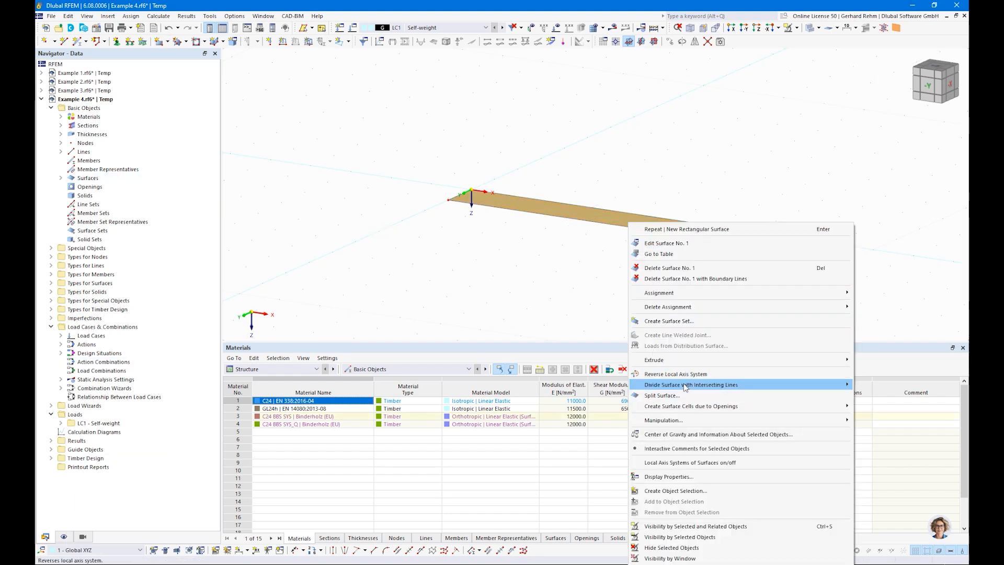
pyautogui.click(680, 462)
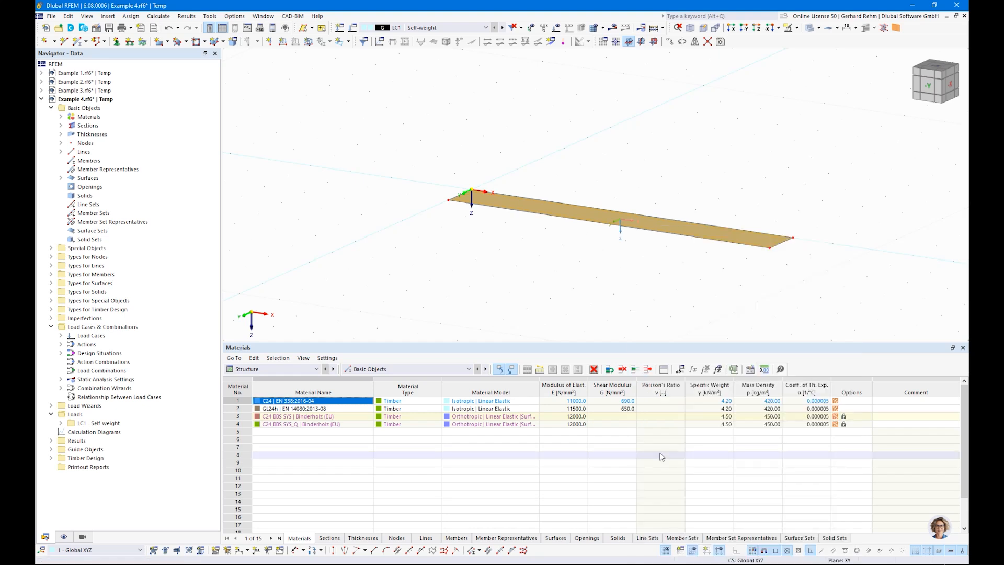
pyautogui.moveTo(578, 204); pyautogui.dragTo(611, 282, button='right')
pyautogui.click(563, 283)
pyautogui.scroll(3, 626, 224)
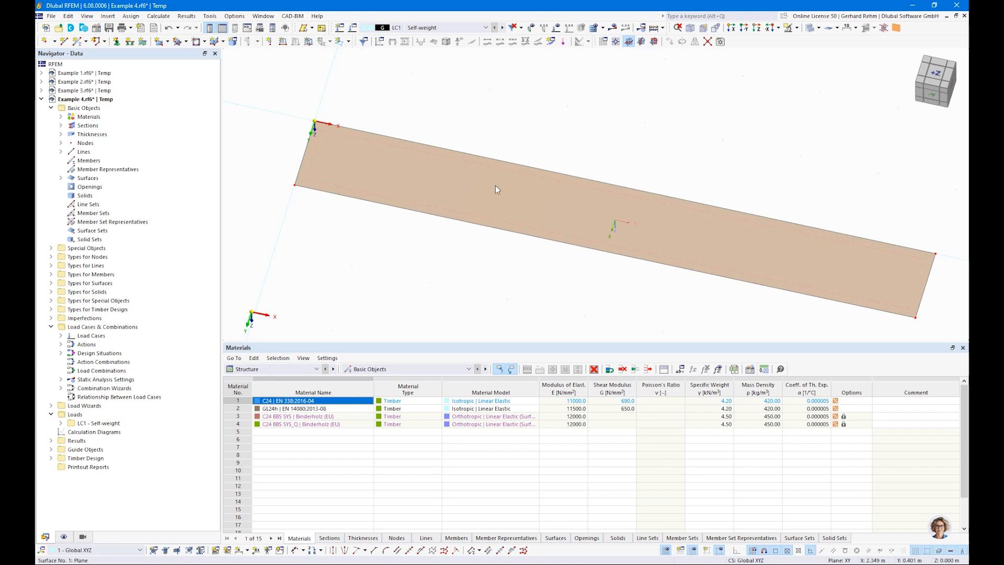
# Show the layer directions on the slab, labelled with layer indices
pyautogui.click(63, 537)
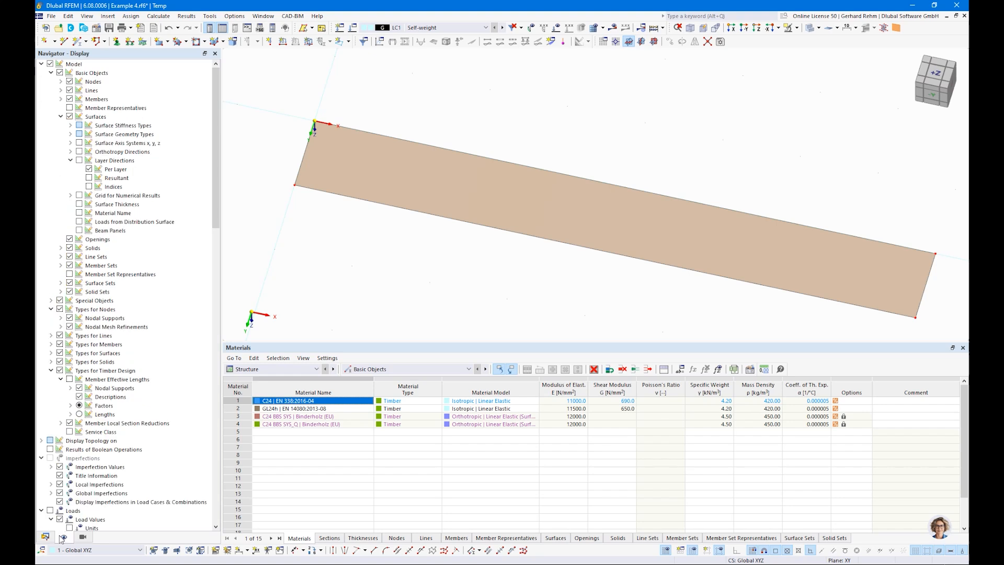
pyautogui.click(79, 161)
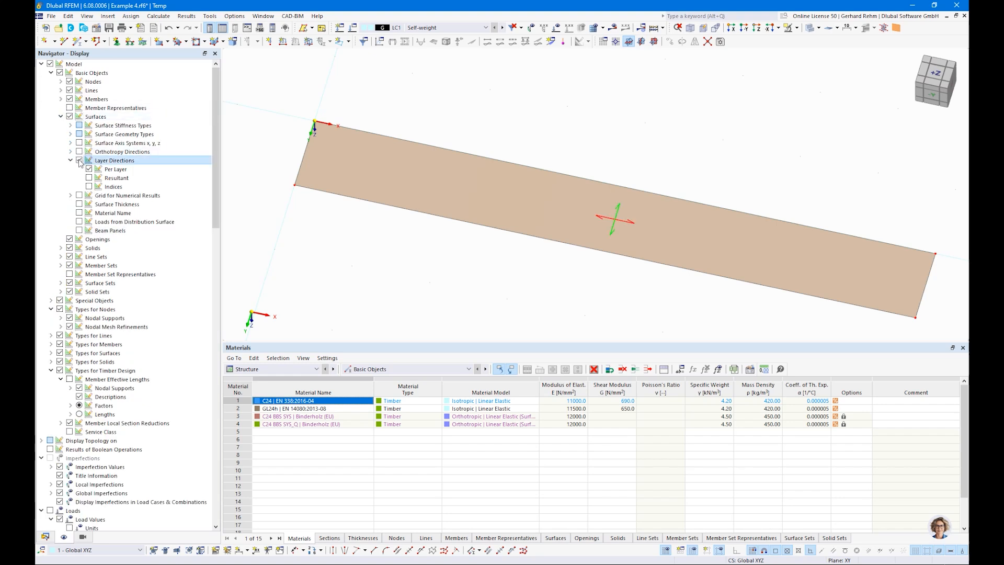
pyautogui.click(89, 186)
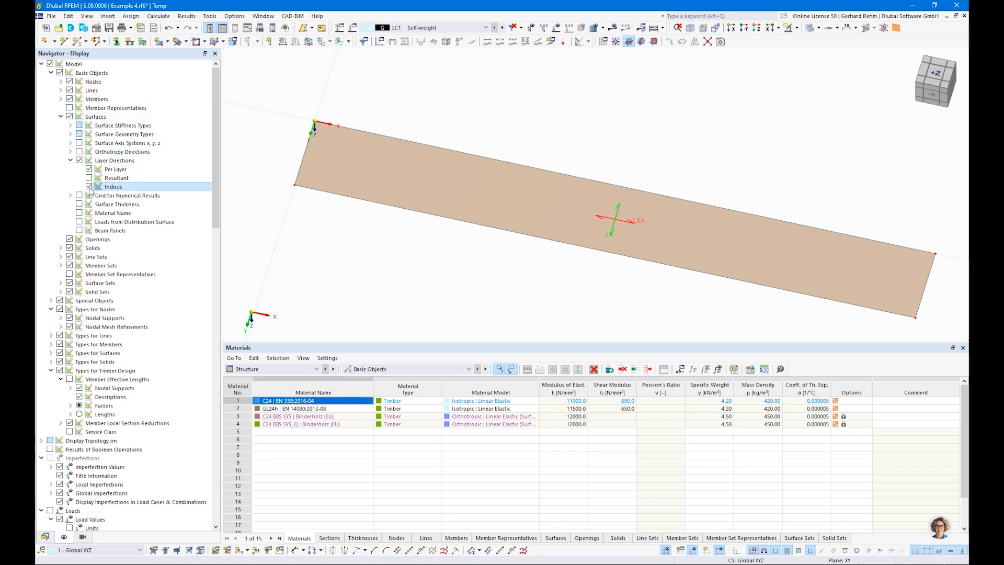
pyautogui.scroll(4, 654, 230)
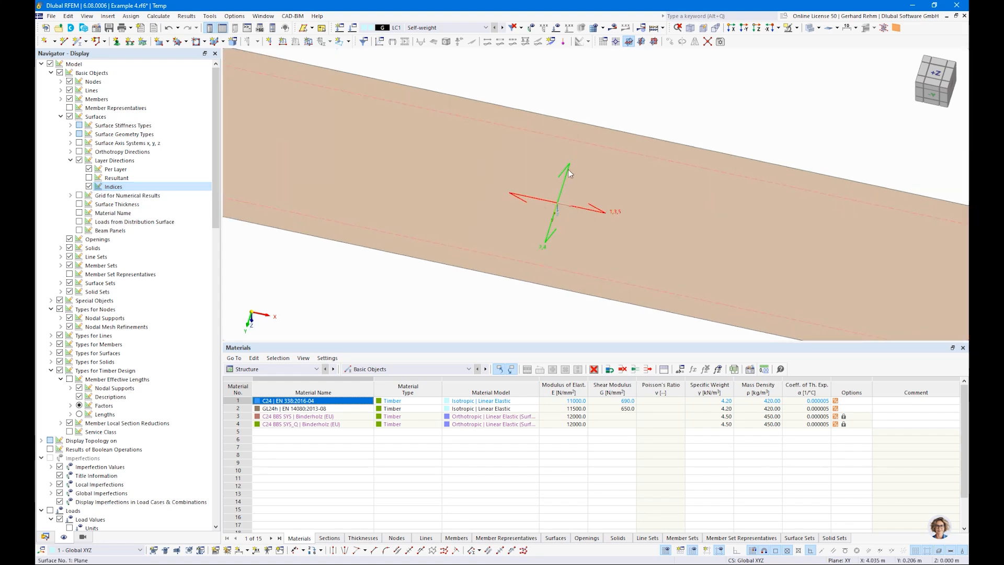
# Show only the resultant layer direction, hiding per-layer arrows and indices, and zoom out
pyautogui.click(89, 178)
pyautogui.click(89, 169)
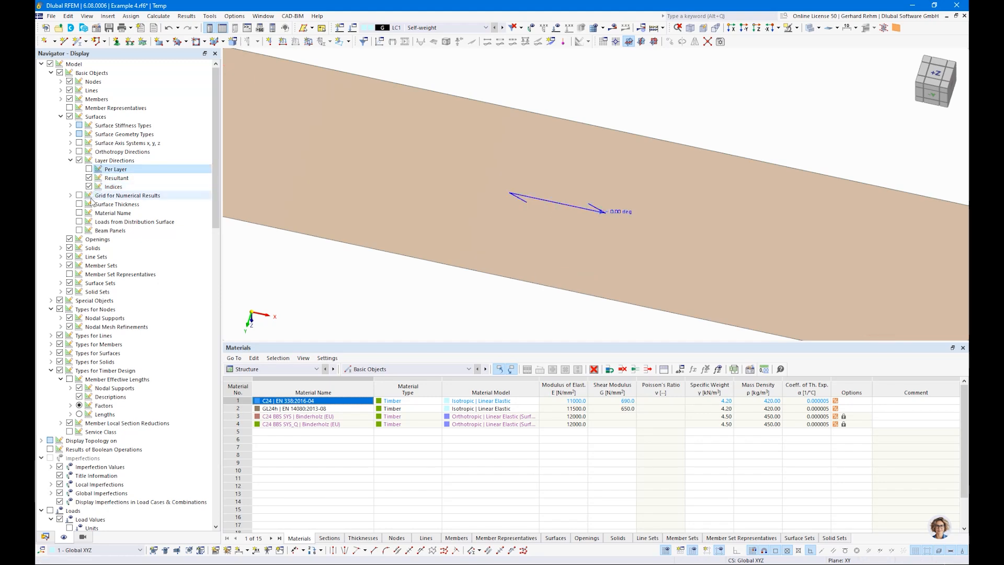
pyautogui.click(88, 186)
pyautogui.scroll(-3, 555, 184)
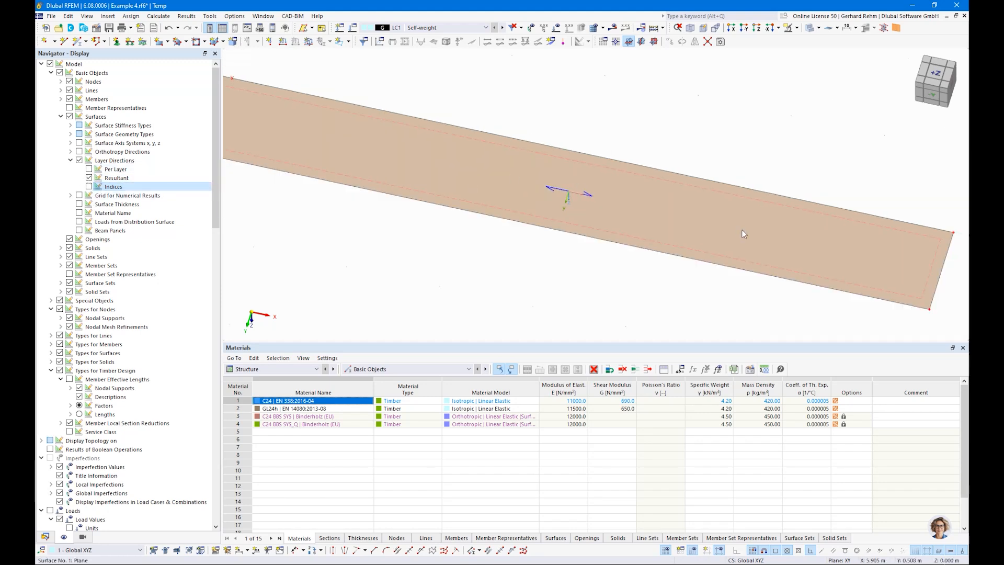
pyautogui.scroll(-2, 742, 233)
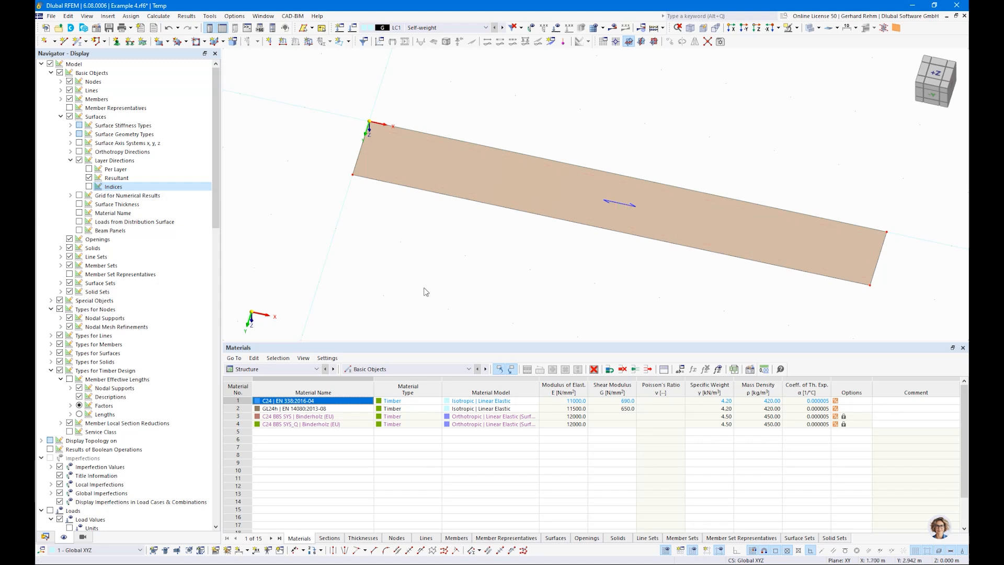
pyautogui.scroll(-3, 433, 312)
# Draw a second rectangular surface with the same CLT thickness by two corner points
pyautogui.click(160, 41)
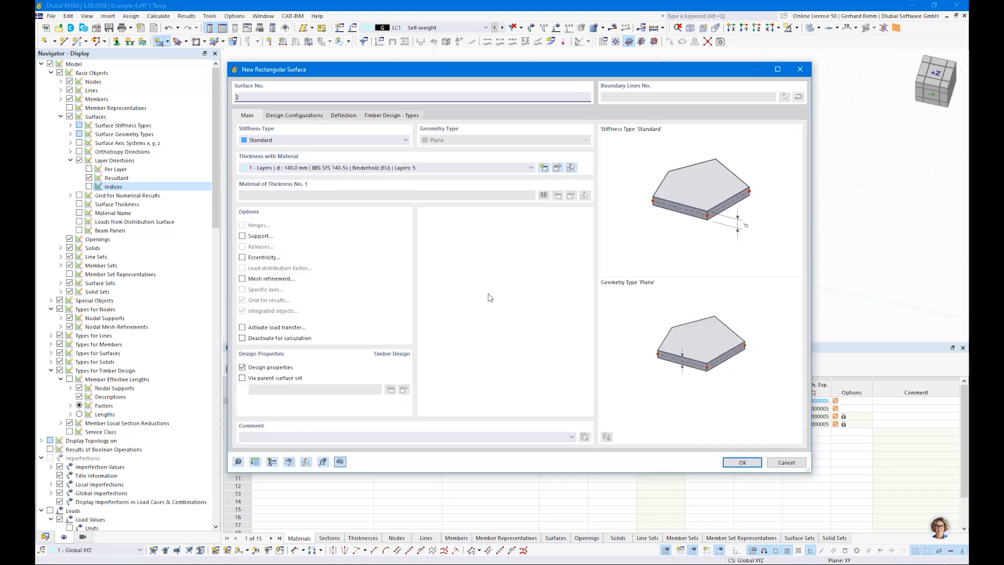
pyautogui.click(743, 463)
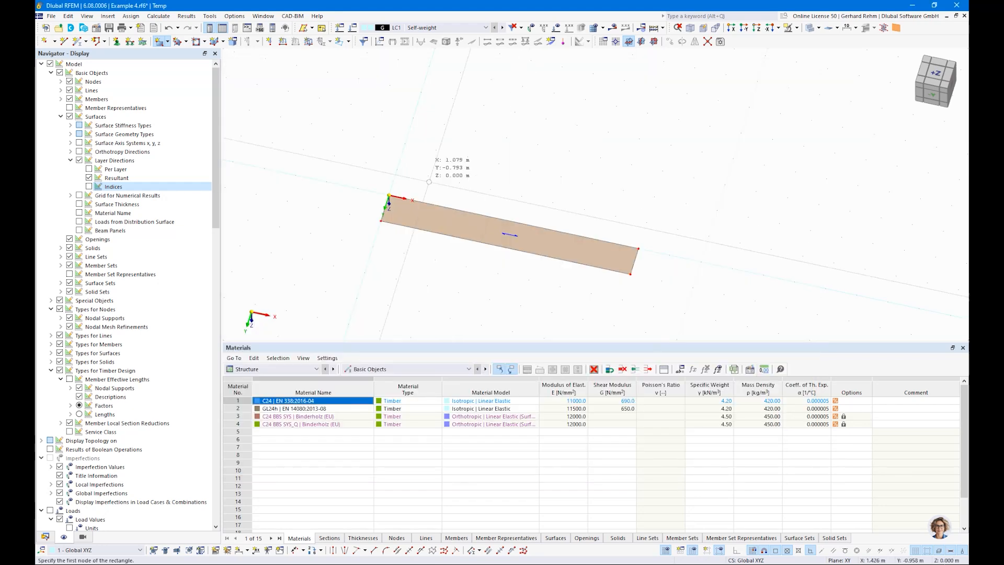
pyautogui.click(397, 169)
pyautogui.scroll(-3, 462, 144)
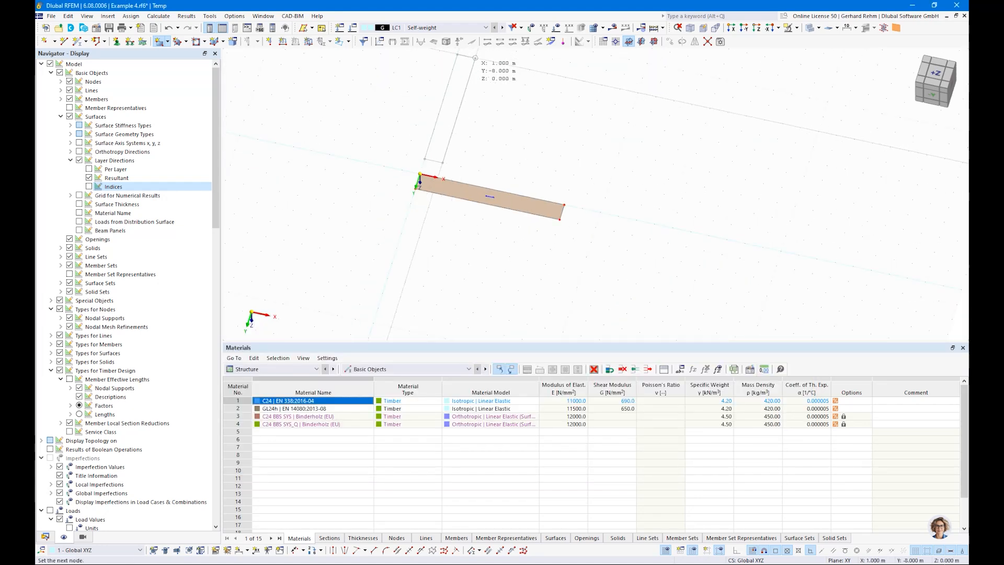
pyautogui.click(475, 58)
pyautogui.press('Escape')
pyautogui.scroll(4, 451, 112)
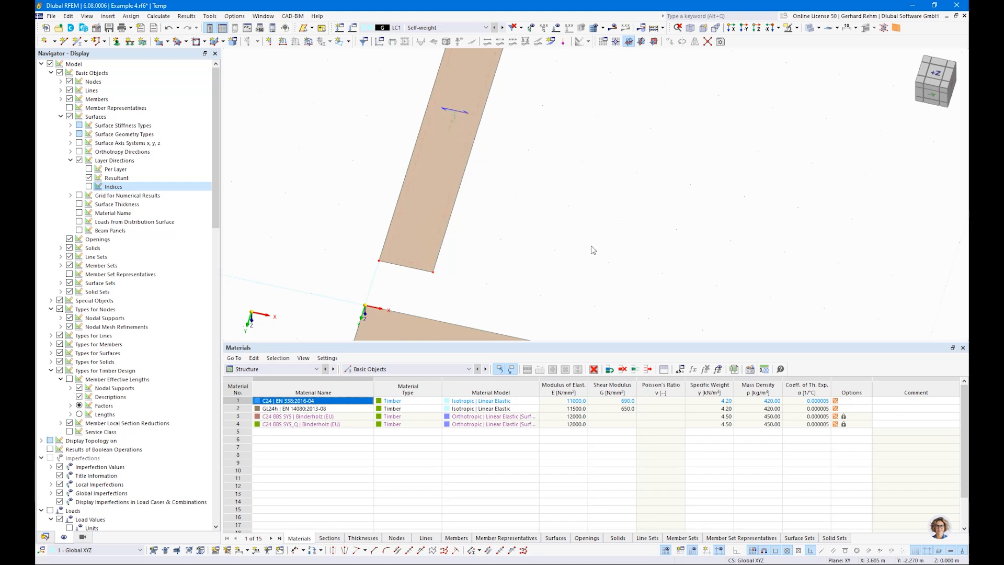
pyautogui.scroll(-1, 556, 199)
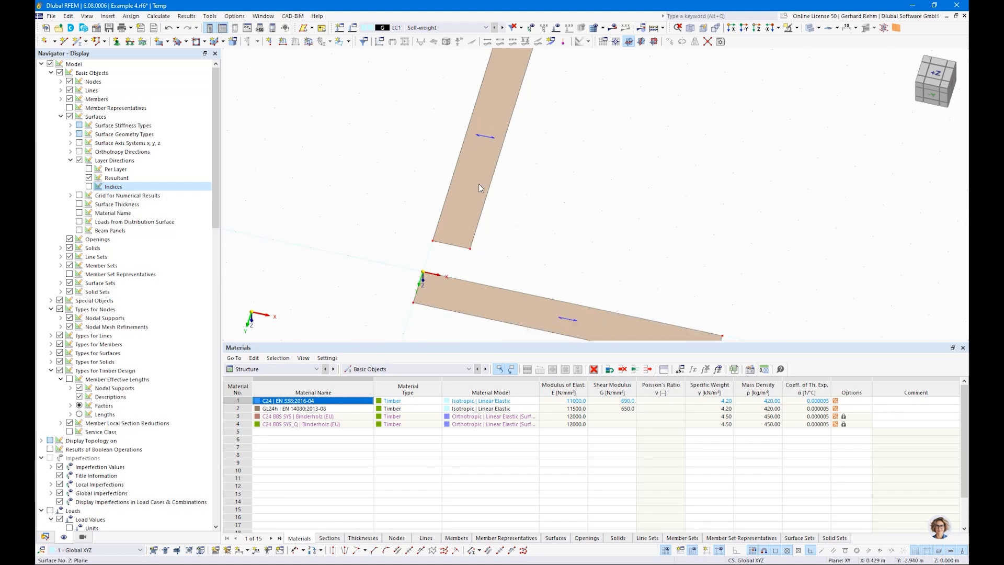
# Copy surface 2's layered thickness and set its layer 1 direction to 90°
pyautogui.moveTo(482, 188)
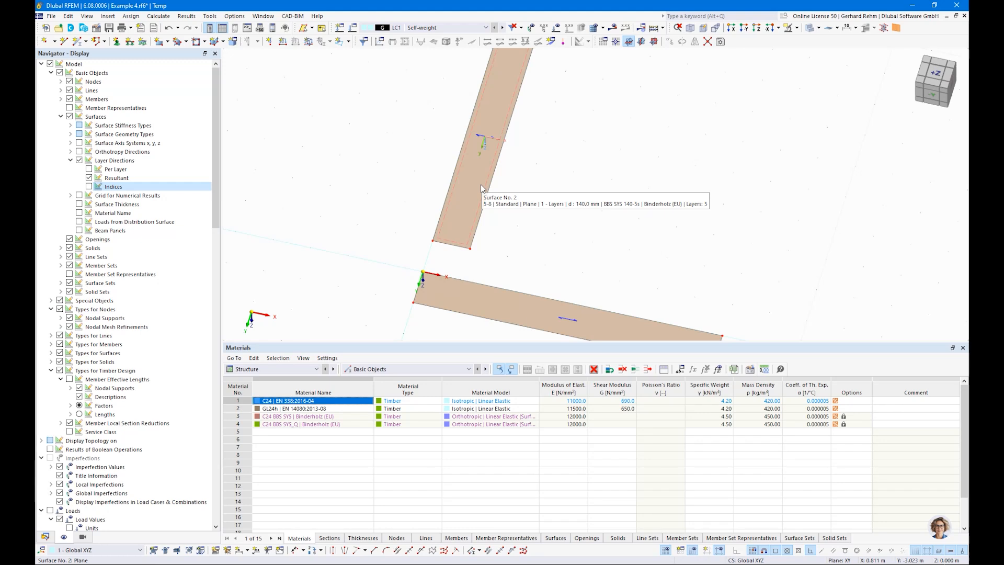
pyautogui.doubleClick(481, 188)
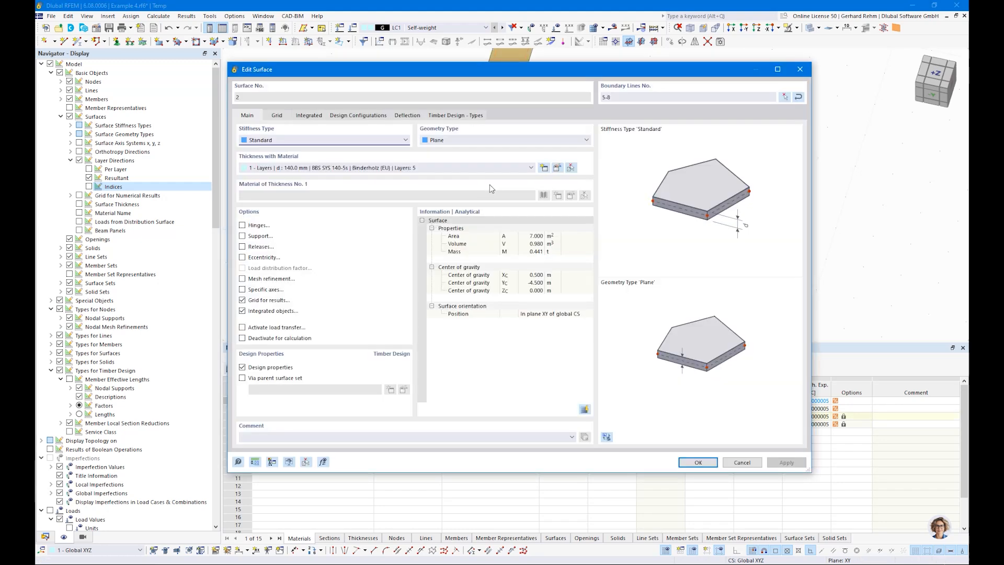
pyautogui.click(556, 168)
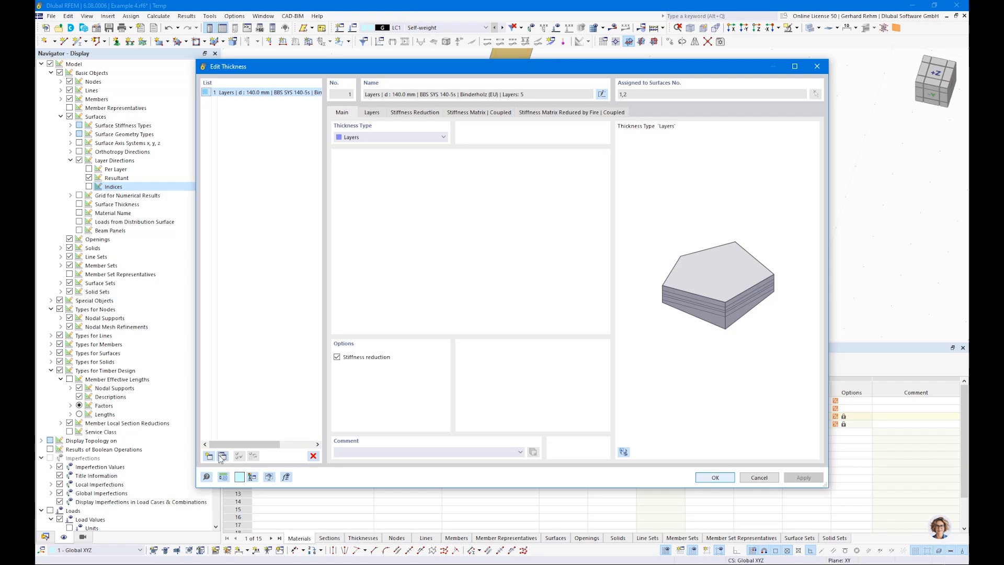
pyautogui.click(222, 456)
pyautogui.click(372, 113)
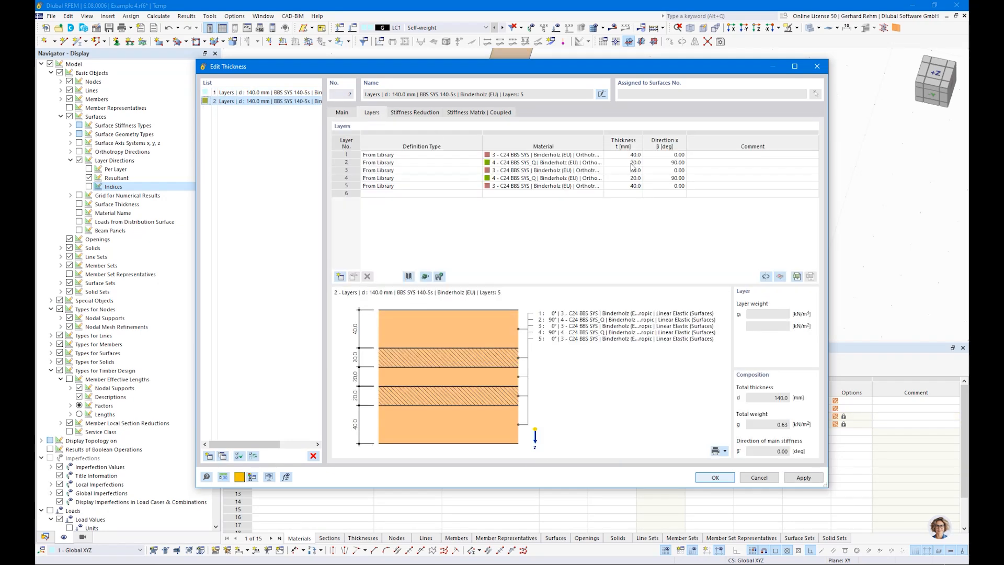
pyautogui.click(664, 154)
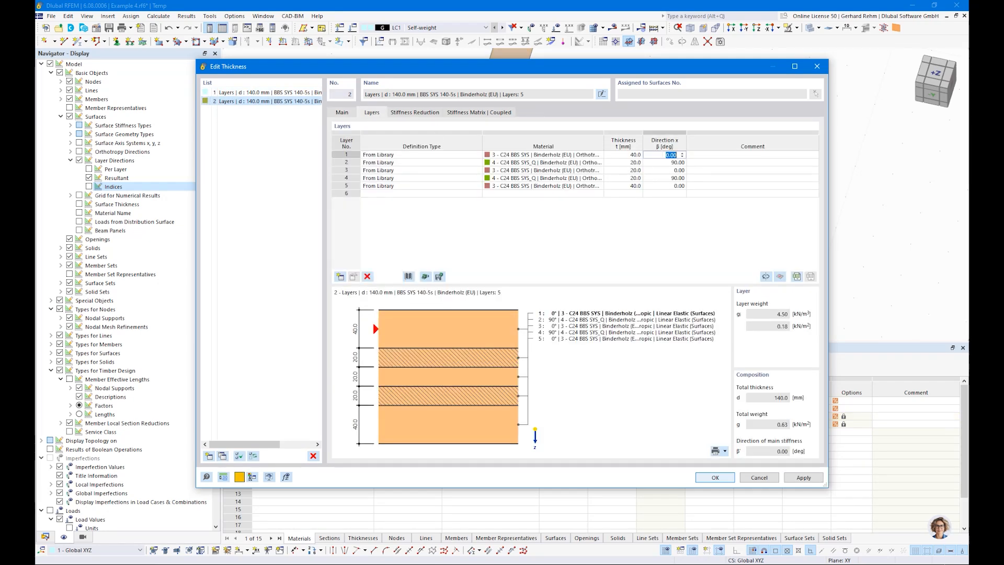
pyautogui.write('90')
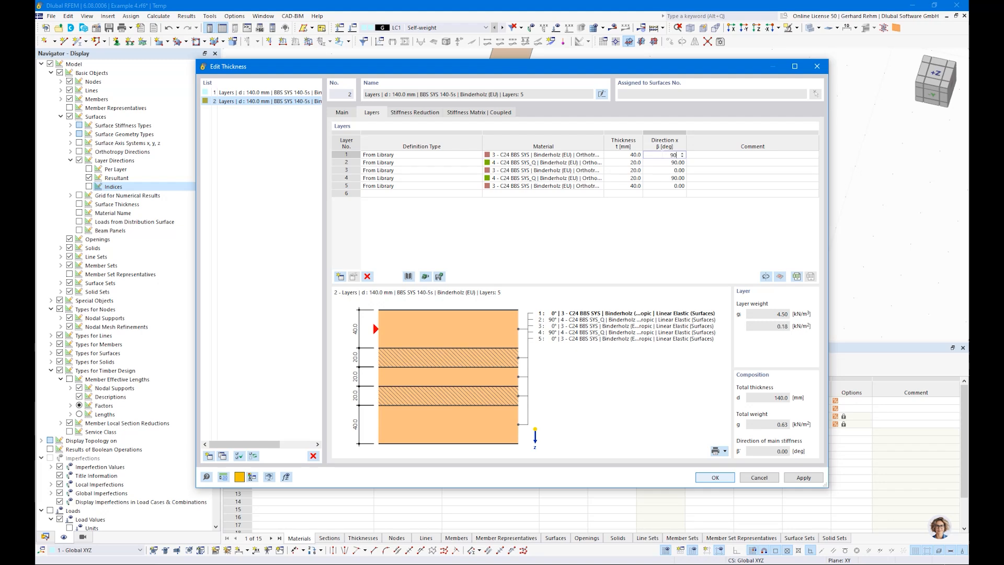
pyautogui.press('Return')
pyautogui.press('Return')
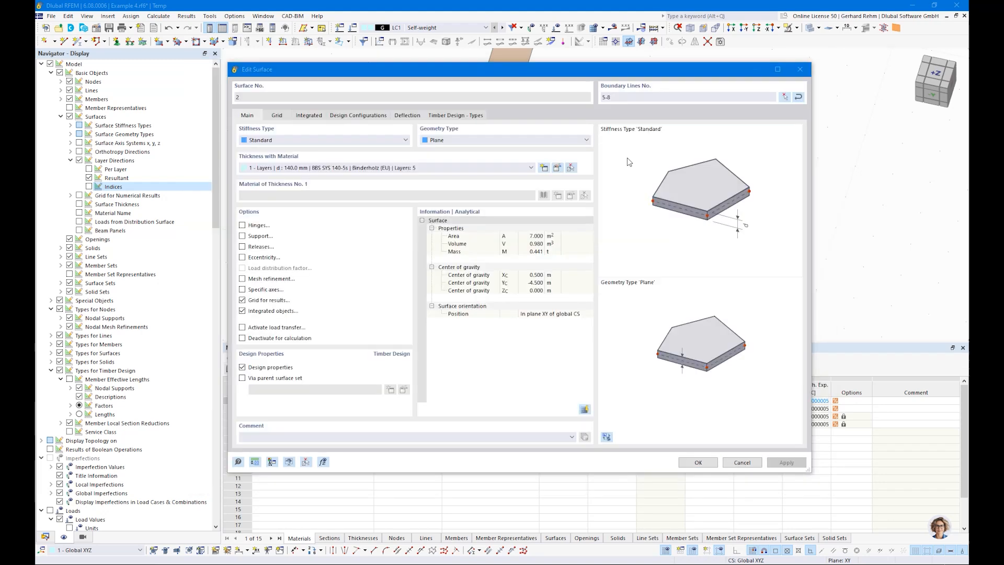
pyautogui.press('Return')
pyautogui.scroll(-2, 389, 159)
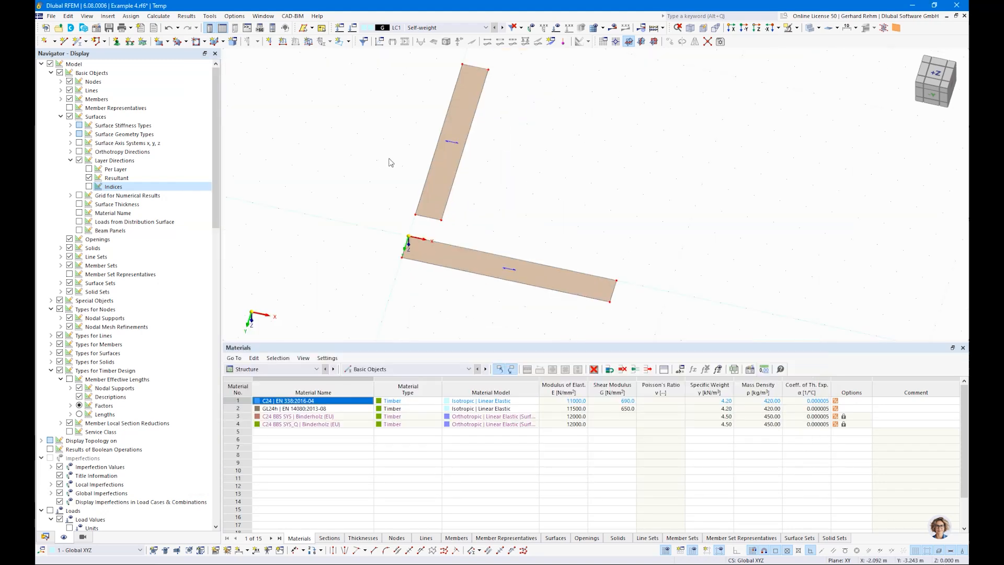
# Enable specific axes on surface 2 with a 90° input-axis rotation, then select it
pyautogui.doubleClick(441, 174)
pyautogui.moveTo(401, 73); pyautogui.dragTo(700, 84)
pyautogui.click(542, 302)
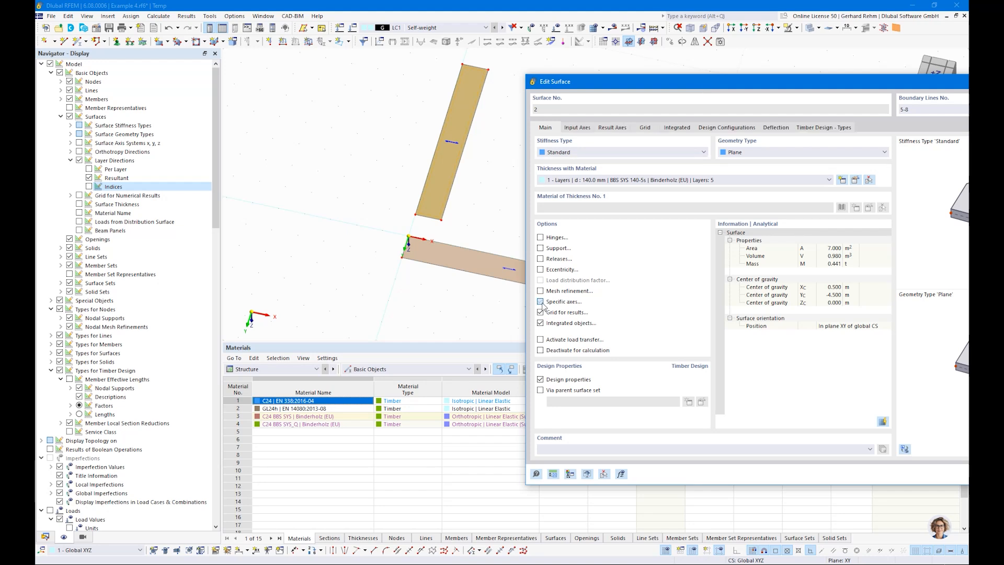
pyautogui.click(577, 128)
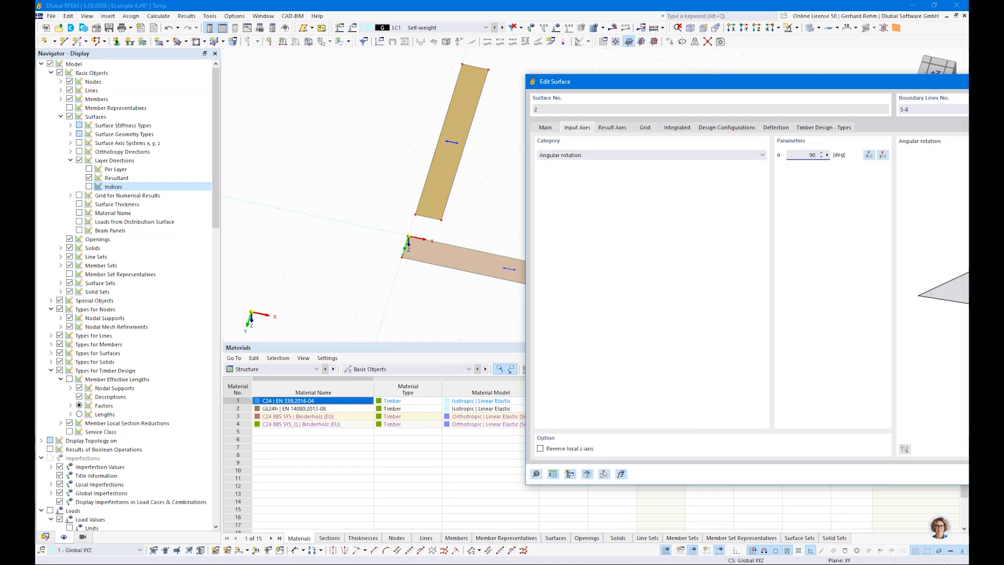
pyautogui.press('Return')
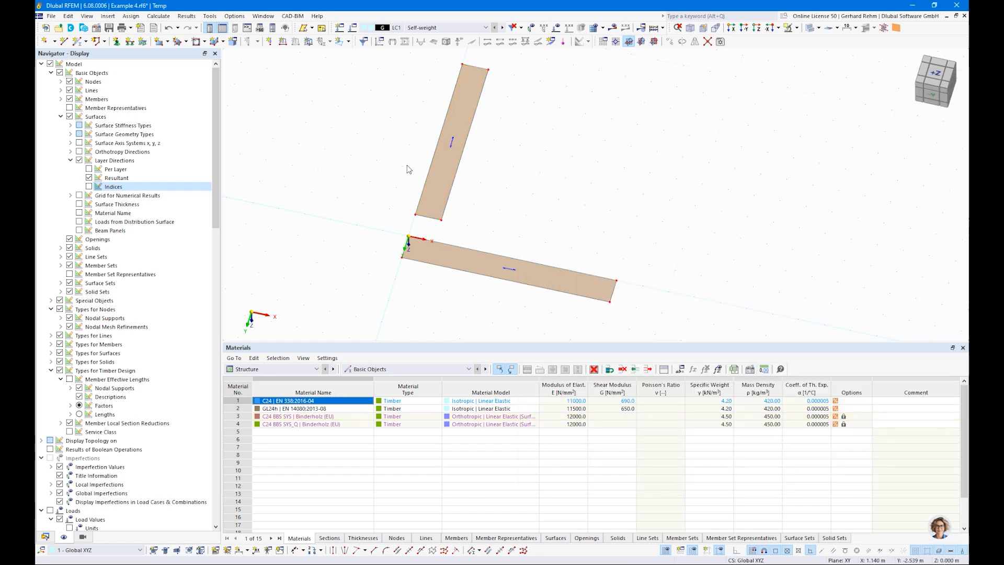
pyautogui.keyDown('ctrl'); pyautogui.moveTo(367, 221); pyautogui.dragTo(385, 236, button='middle'); pyautogui.keyUp('ctrl')
pyautogui.moveTo(471, 253); pyautogui.dragTo(377, 62)
# Delete the upright surface and draw a line across the slab at mid-span
pyautogui.press('Delete')
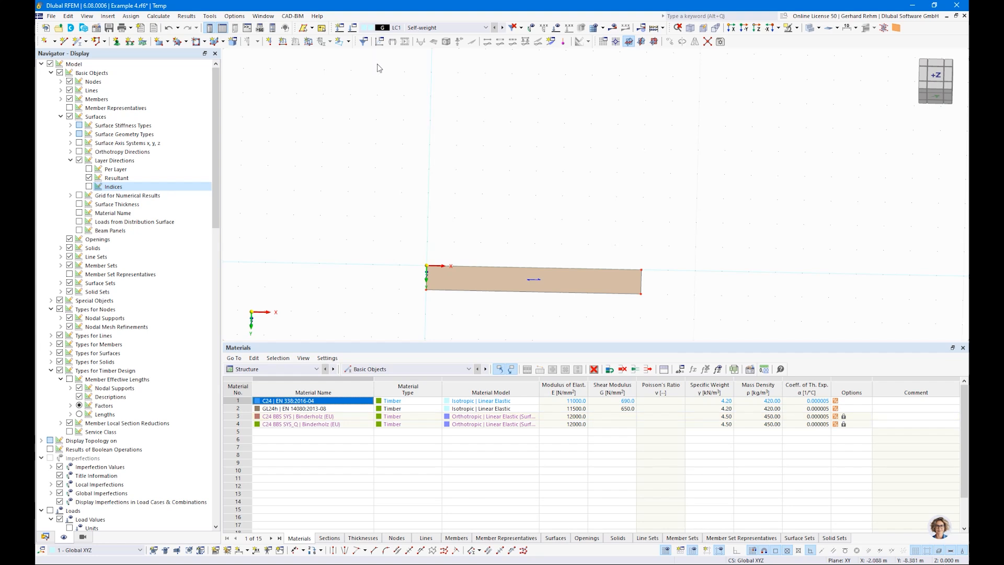
pyautogui.click(65, 41)
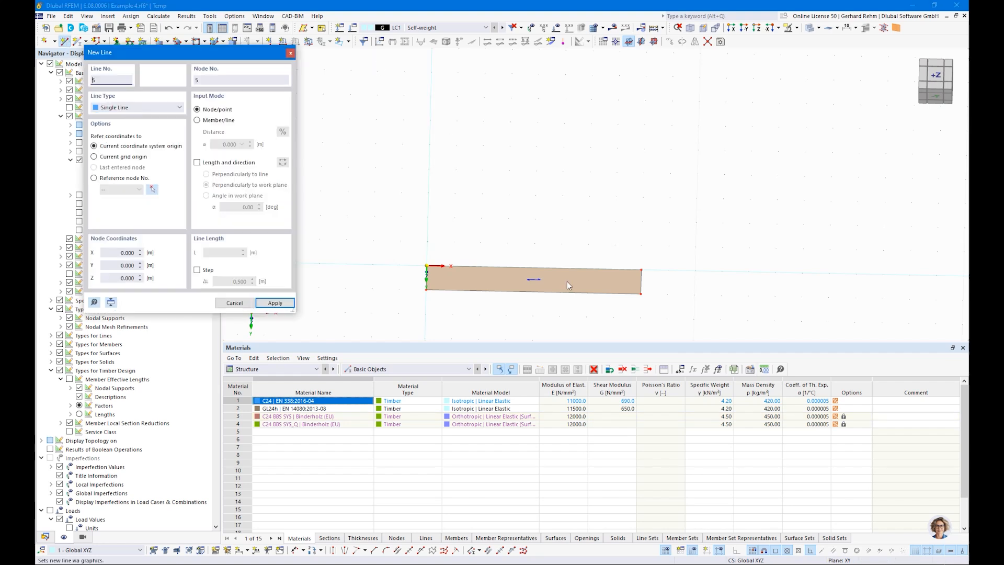
pyautogui.click(533, 292)
pyautogui.click(534, 268)
pyautogui.rightClick(647, 184)
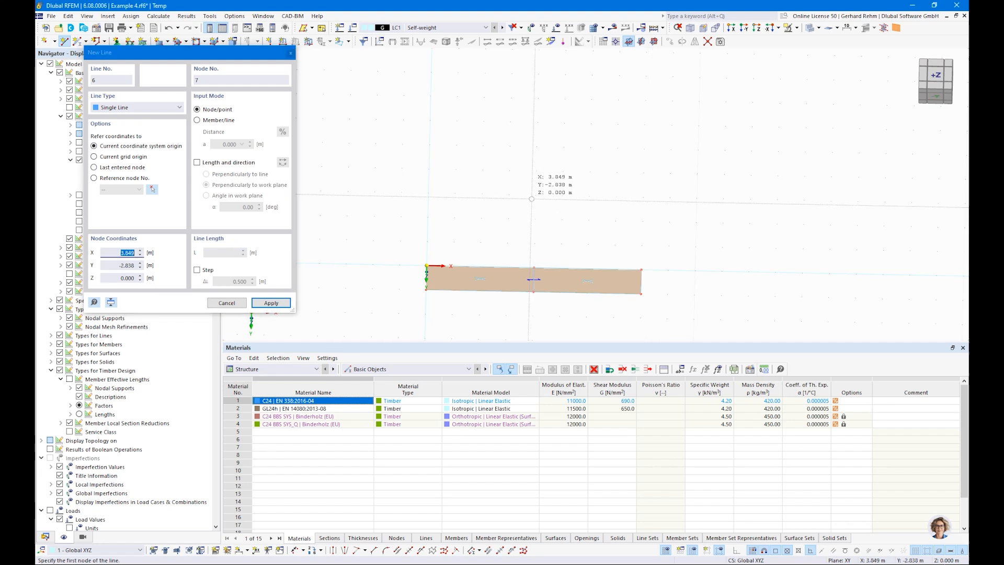
pyautogui.press('Escape')
# Assign line supports to the slab's left edge, middle line and right edge
pyautogui.click(130, 41)
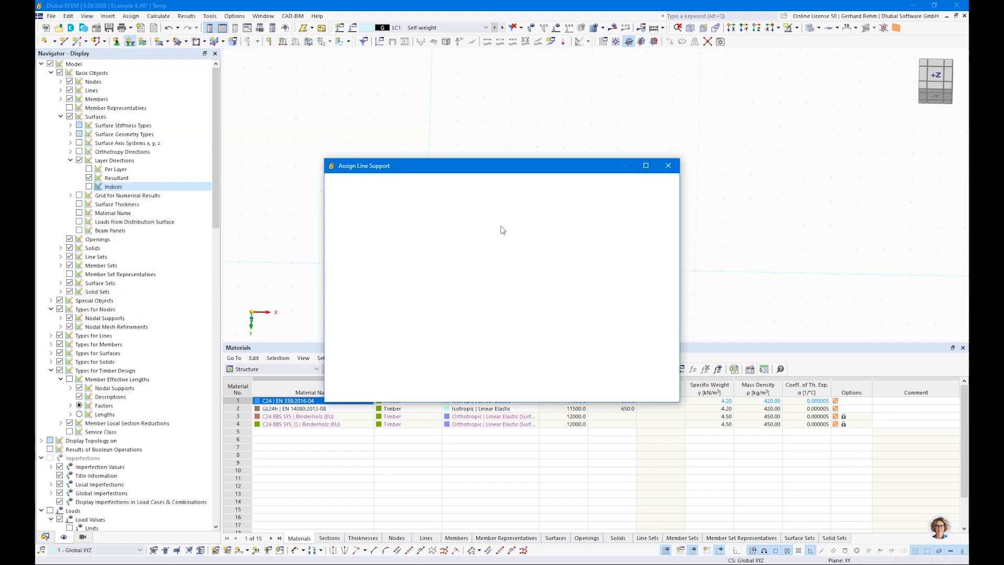
pyautogui.click(564, 392)
pyautogui.click(427, 280)
pyautogui.click(533, 282)
pyautogui.click(642, 282)
pyautogui.press('Escape')
# Enlarge the line support symbols and view the supported slab isometrically
pyautogui.rightClick(642, 284)
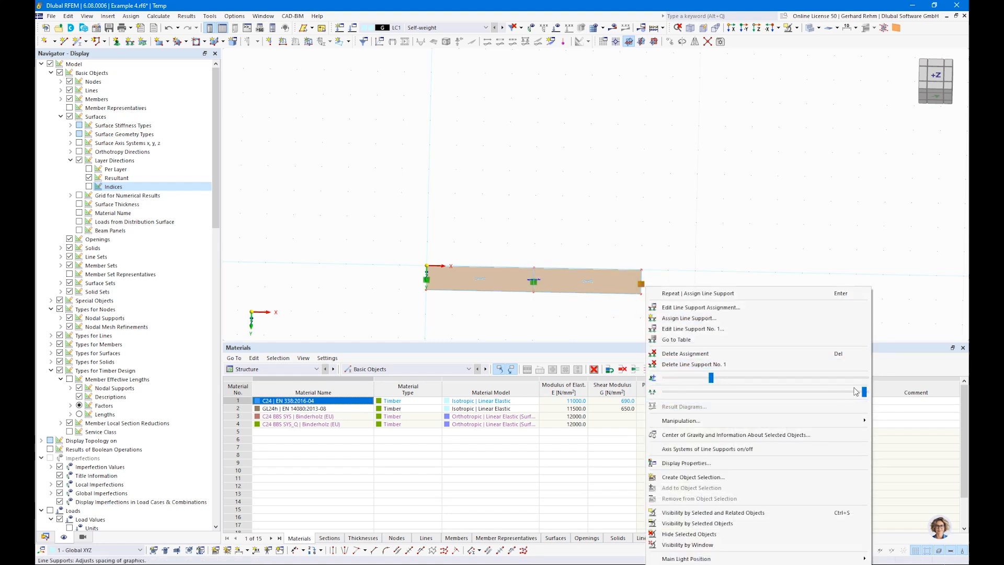
pyautogui.moveTo(864, 391); pyautogui.dragTo(741, 392)
pyautogui.click(515, 310)
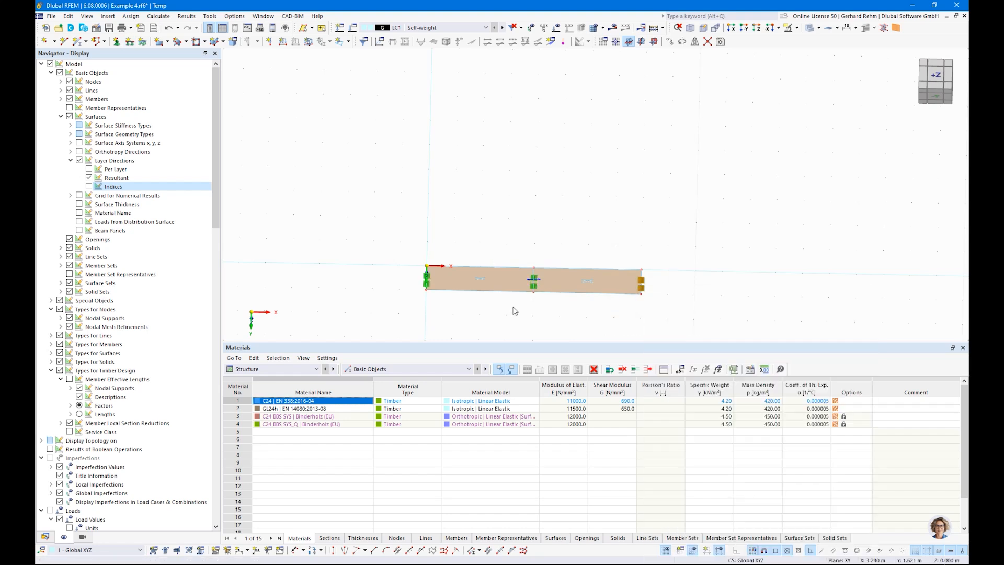
pyautogui.keyDown('ctrl'); pyautogui.moveTo(409, 307); pyautogui.dragTo(460, 253, button='middle'); pyautogui.keyUp('ctrl')
pyautogui.scroll(6, 434, 313)
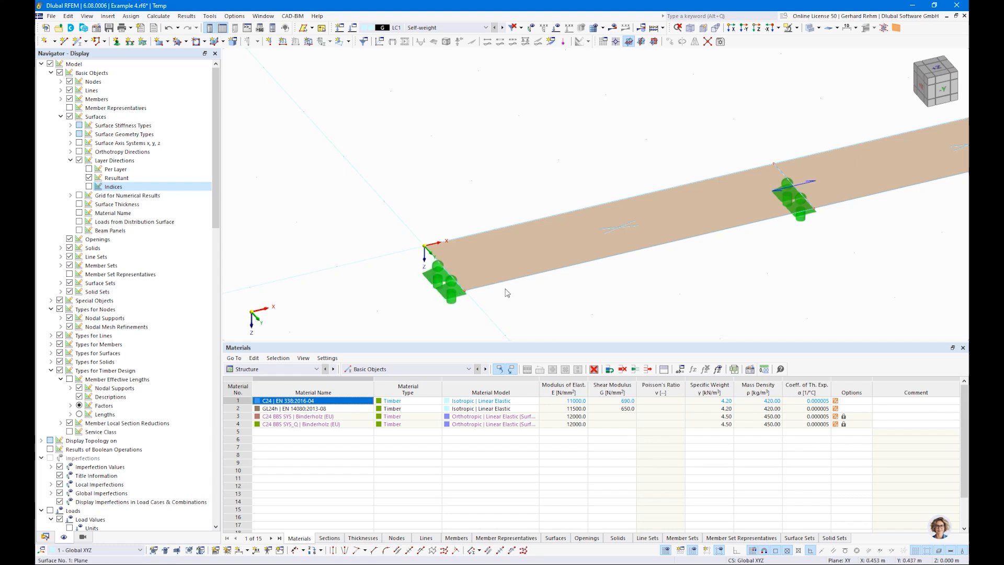
pyautogui.scroll(-3, 491, 278)
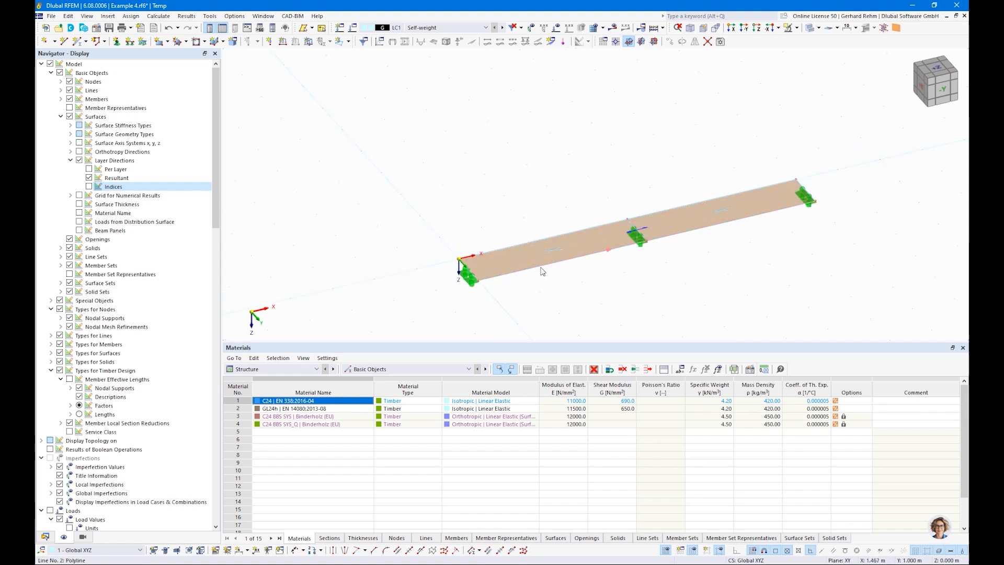
pyautogui.keyDown('ctrl'); pyautogui.moveTo(664, 287); pyautogui.dragTo(582, 296, button='middle'); pyautogui.keyUp('ctrl')
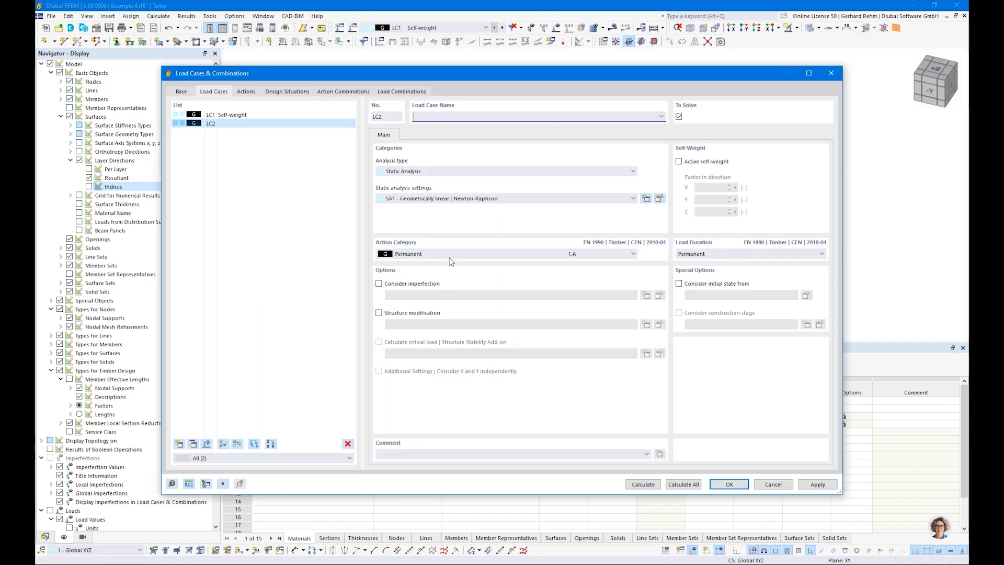
# Name LC2 'Imposed Load 1' with action category A, residential imposed load
pyautogui.click(662, 117)
pyautogui.click(434, 135)
pyautogui.click(457, 260)
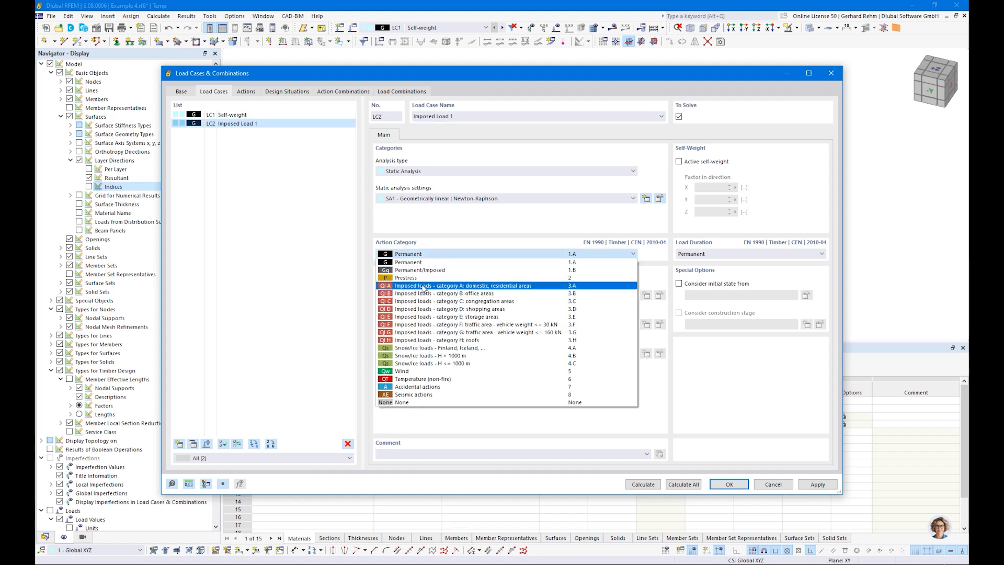
pyautogui.click(424, 287)
# Duplicate it as LC3 'Imposed Load 2', close the dialog, and make LC1 Self-weight active
pyautogui.click(193, 444)
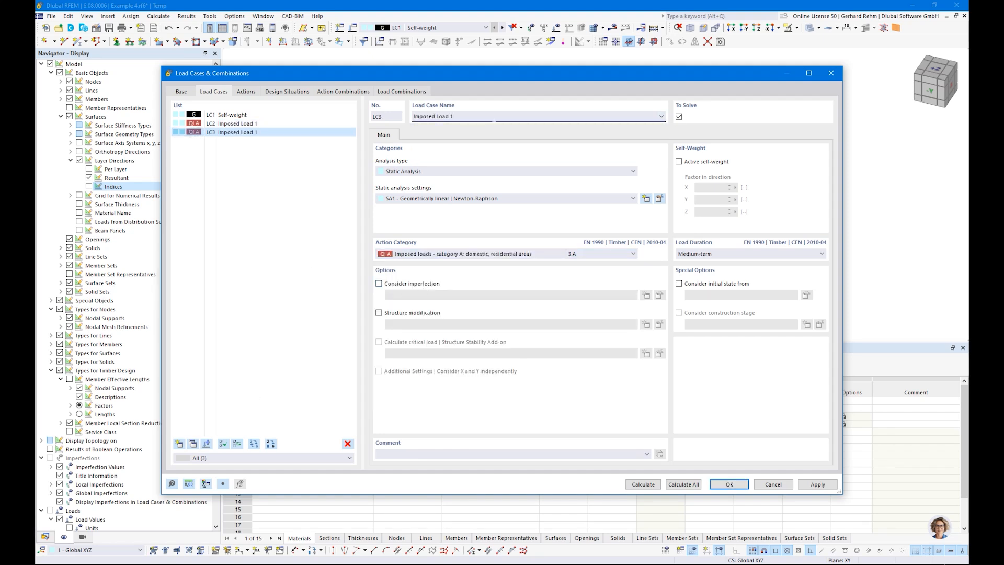
pyautogui.press('BackSpace')
pyautogui.write('2')
pyautogui.press('Tab')
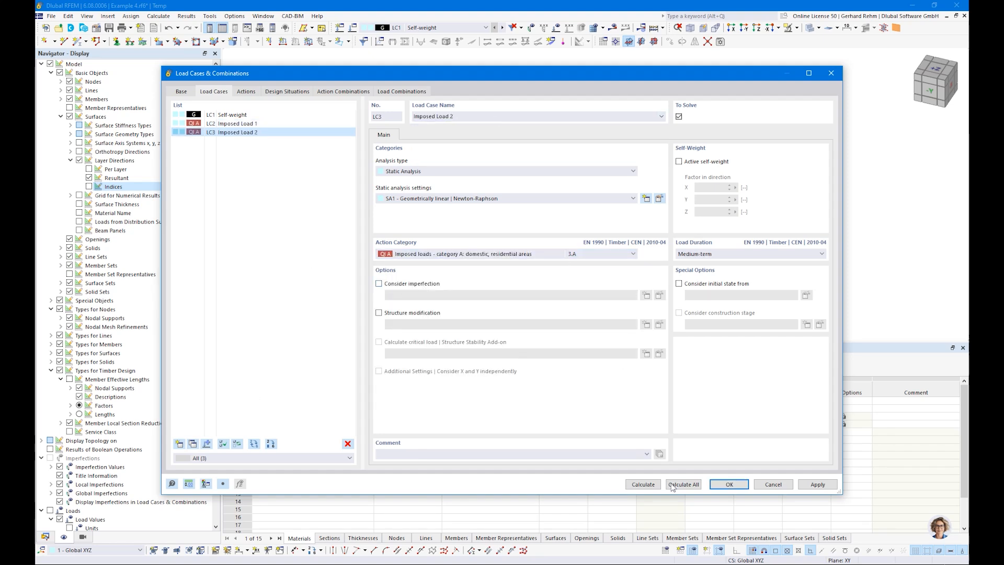
pyautogui.click(728, 485)
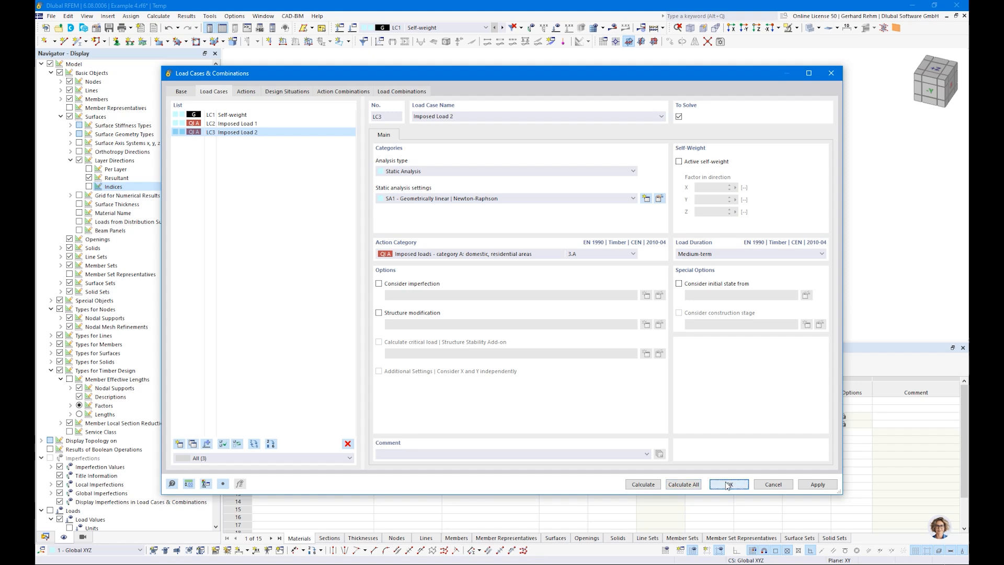
pyautogui.click(436, 30)
pyautogui.click(417, 35)
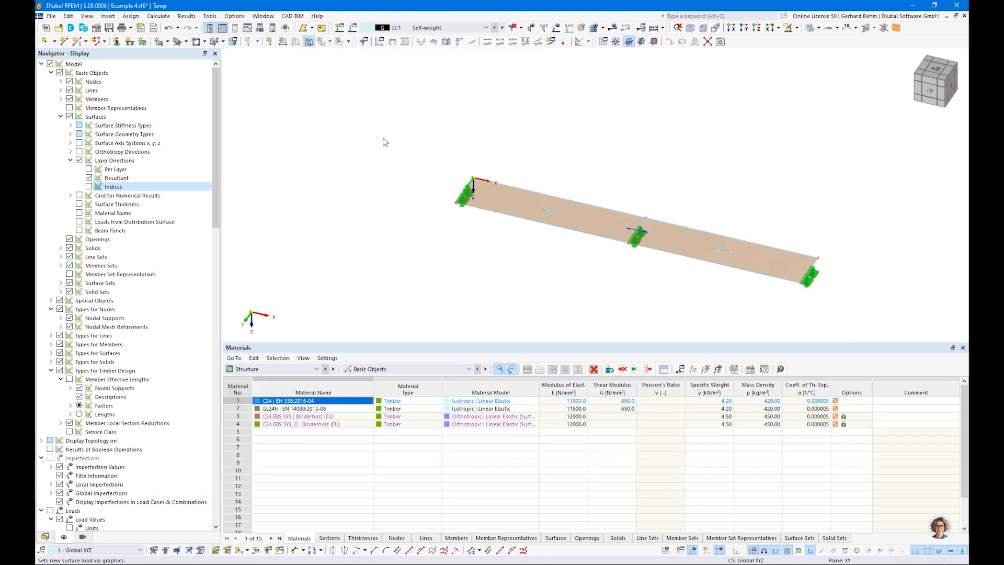
# Assign a uniform 2.50 kN/m² surface load to the CLT slab in LC1, then switch to LC2
pyautogui.click(400, 182)
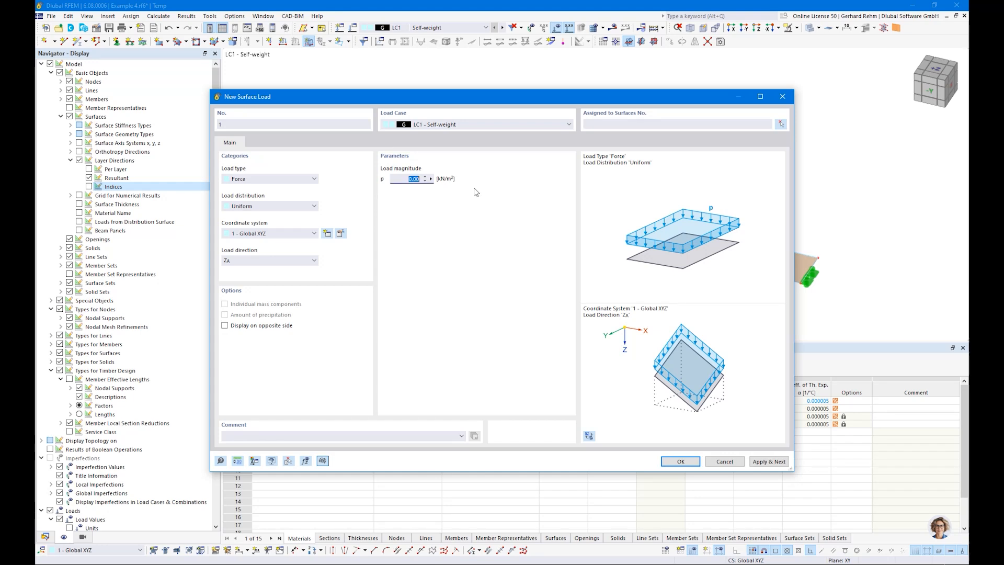
pyautogui.click(681, 462)
pyautogui.click(180, 152)
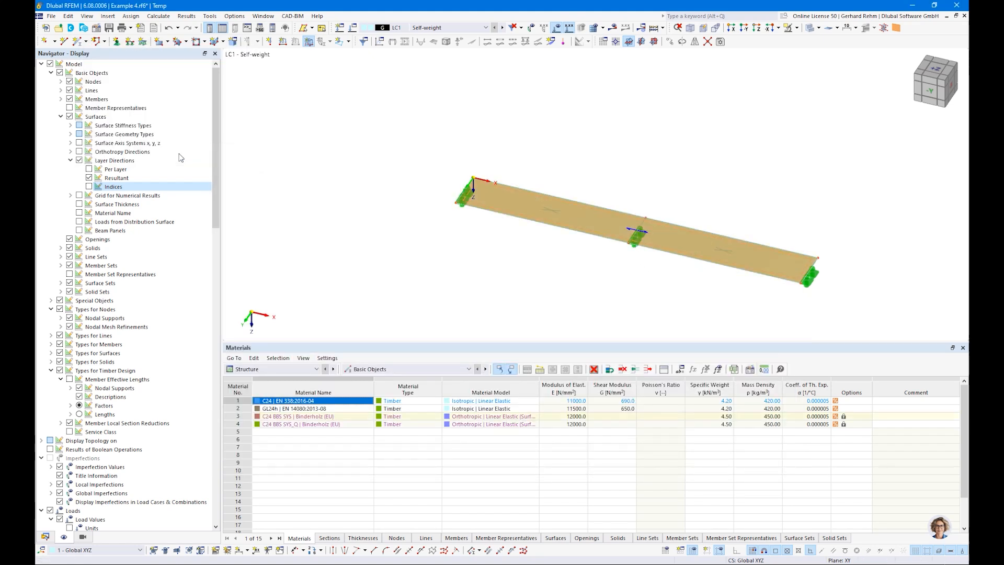
pyautogui.click(501, 28)
pyautogui.scroll(2, 545, 253)
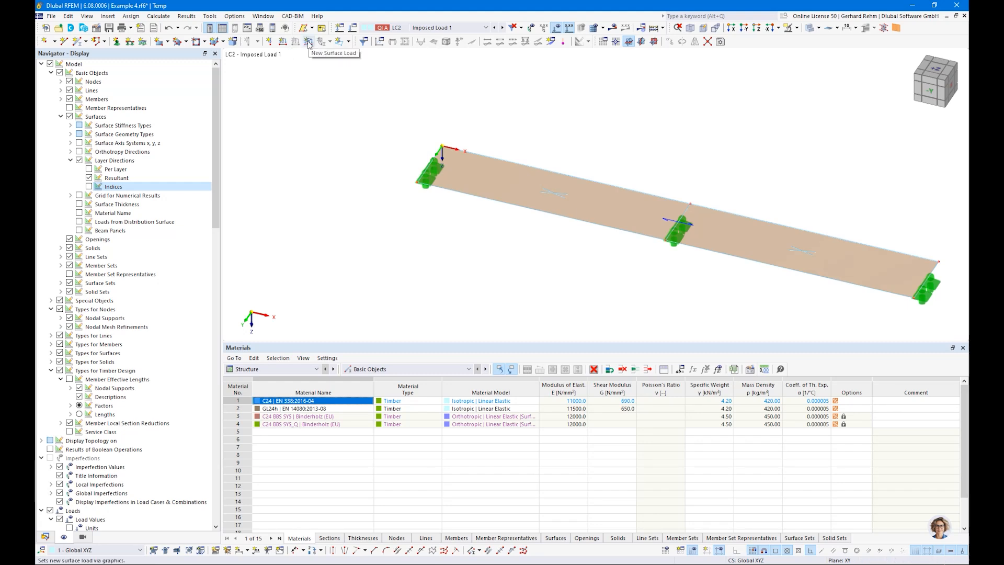
# Create a 2.80 kN/m² free rectangular load on surface 1 from corner (0,1) to (4,0)
pyautogui.click(348, 42)
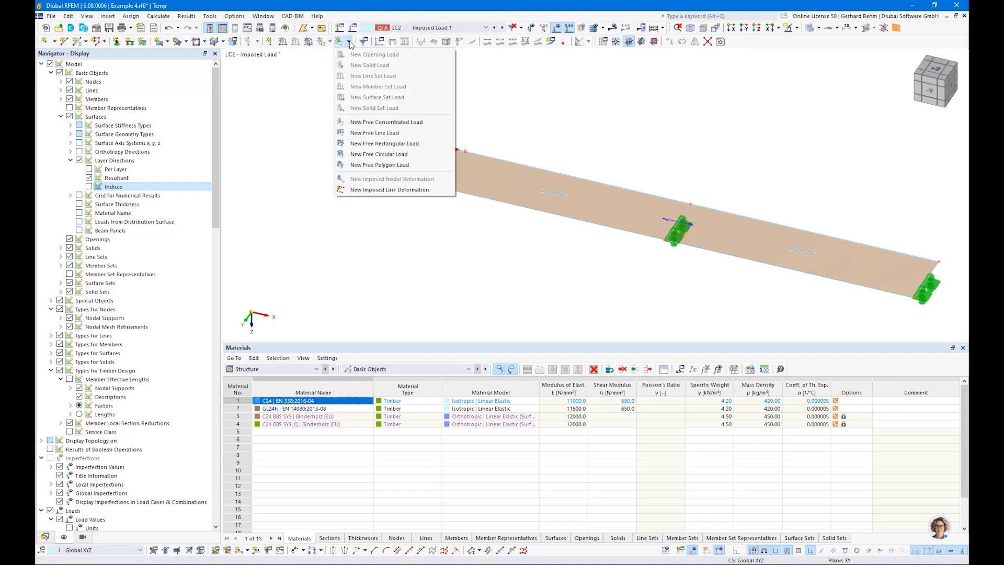
pyautogui.click(402, 145)
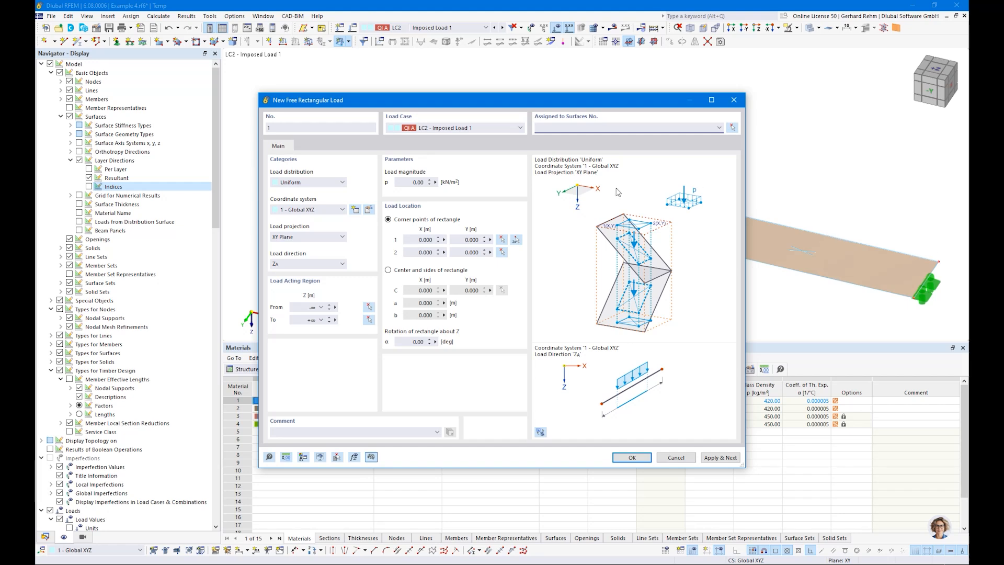
pyautogui.click(732, 128)
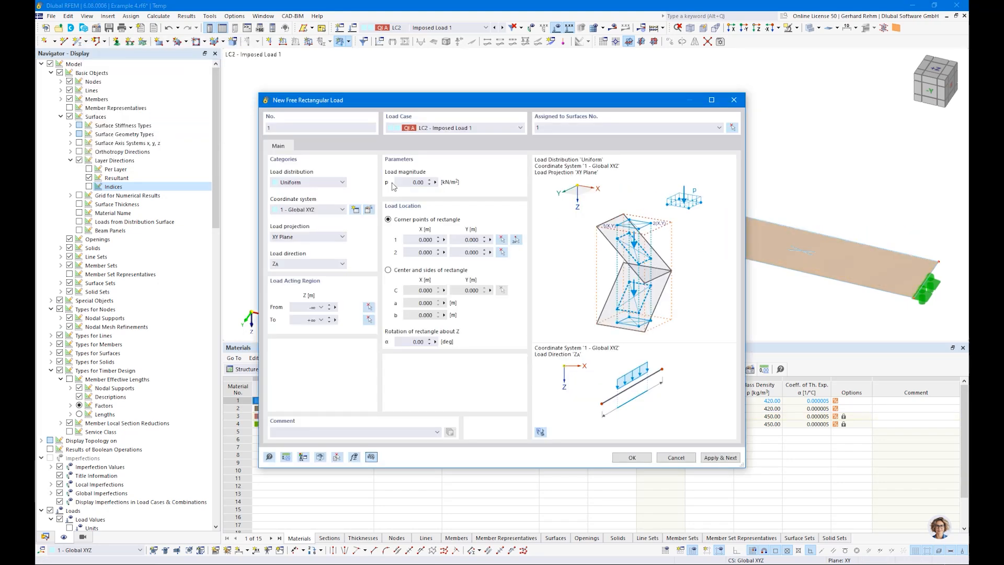
pyautogui.moveTo(405, 183); pyautogui.dragTo(558, 180)
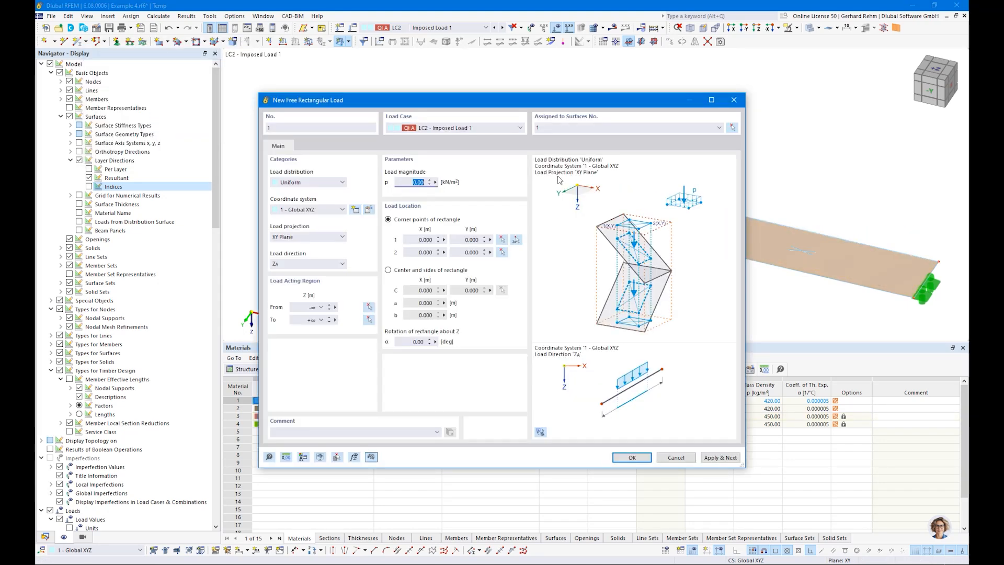
pyautogui.press('Tab')
pyautogui.click(516, 239)
pyautogui.click(418, 182)
pyautogui.click(690, 203)
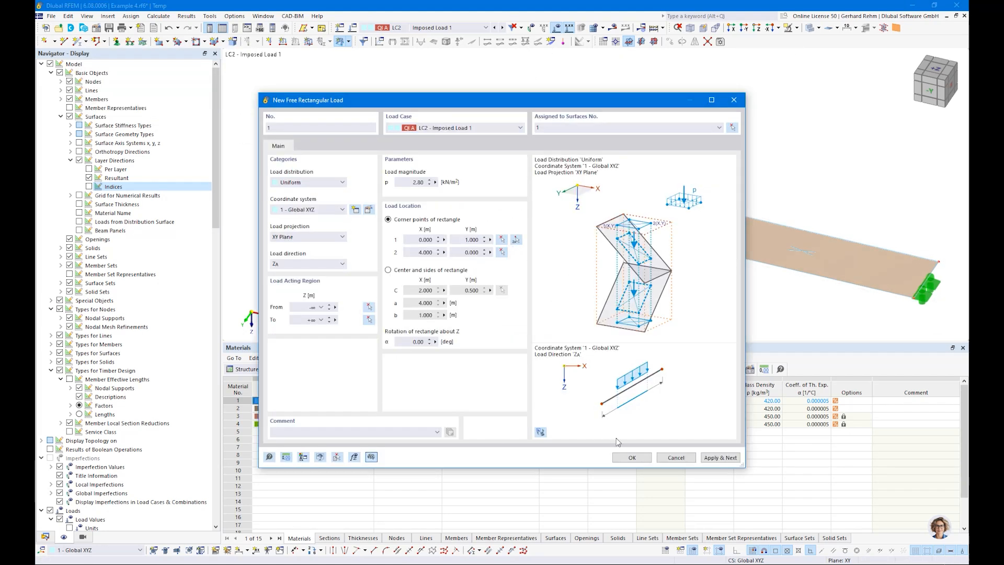
pyautogui.click(628, 457)
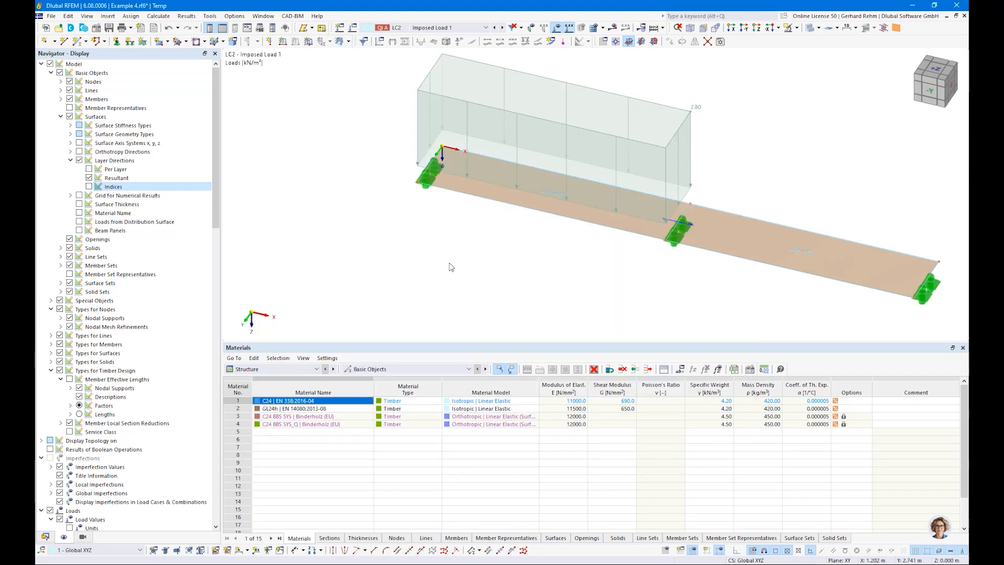
# Select the rectangular load, switch to LC3 Imposed Load 2 and paste it
pyautogui.scroll(-1, 449, 268)
pyautogui.keyDown('ctrl'); pyautogui.moveTo(449, 268); pyautogui.dragTo(507, 234, button='middle'); pyautogui.keyUp('ctrl')
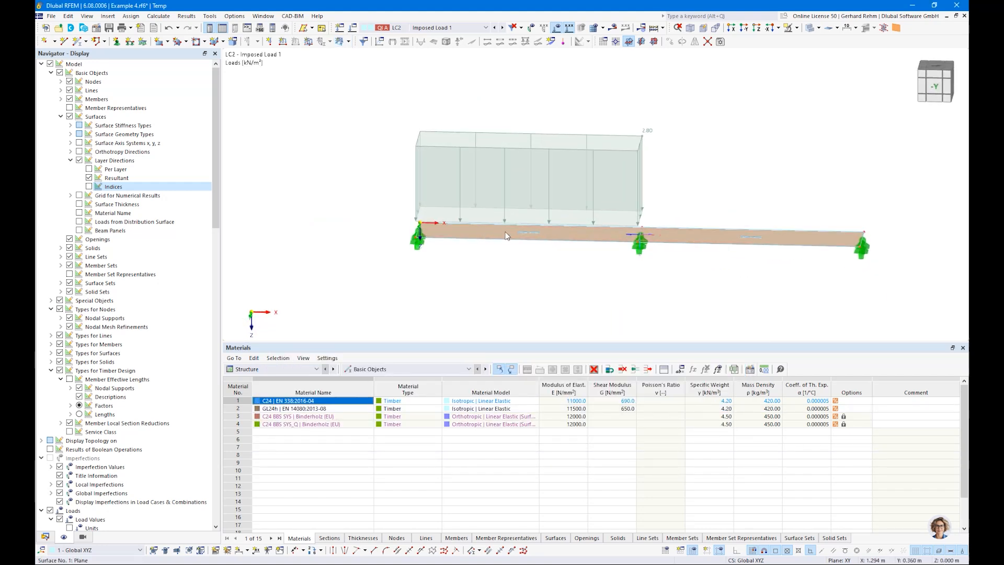
pyautogui.click(594, 151)
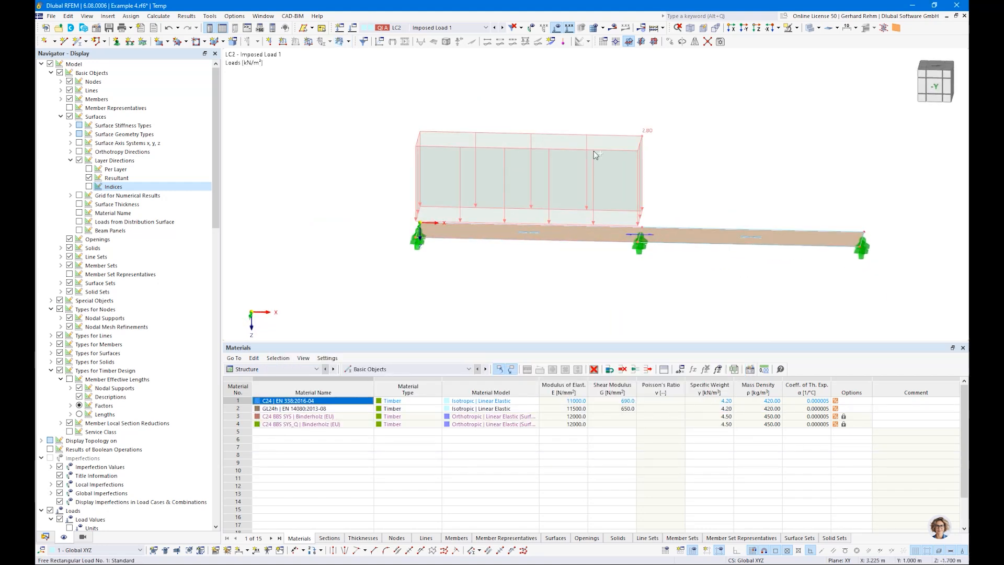
pyautogui.click(503, 29)
pyautogui.hotkey('ctrl', 'v')
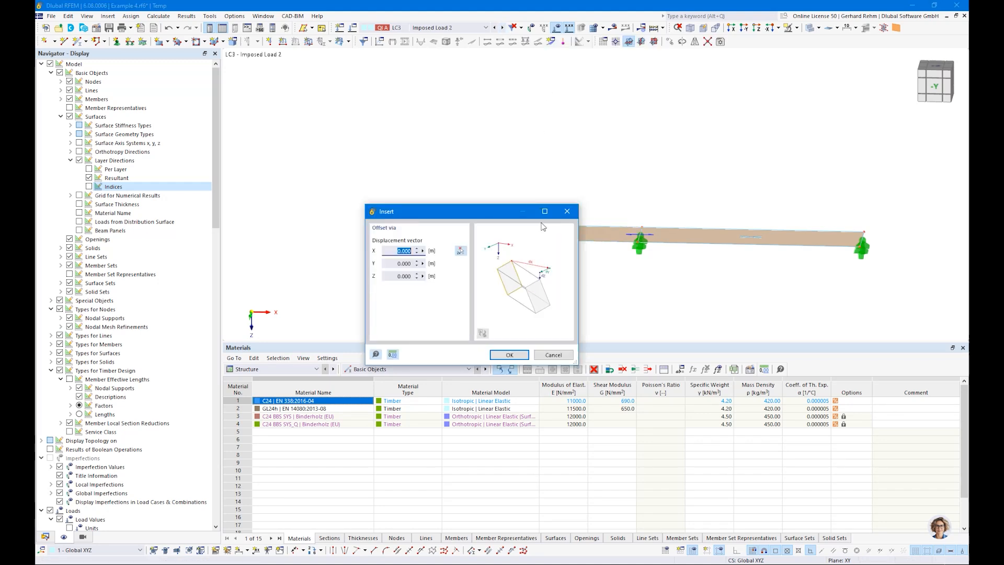
# Paste the load without offset, move it from the middle support to the right end, and save
pyautogui.click(509, 354)
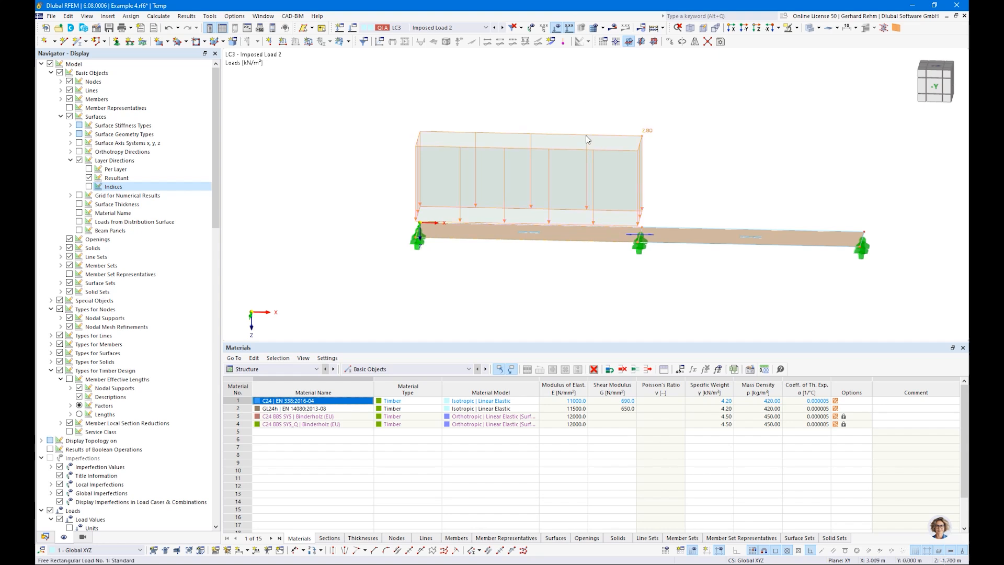
pyautogui.doubleClick(586, 140)
pyautogui.click(520, 241)
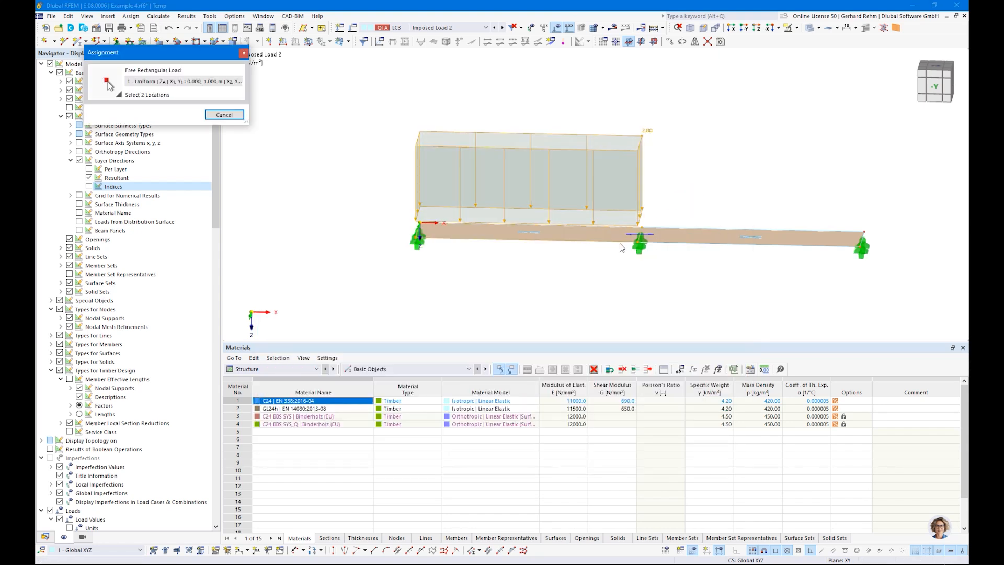
pyautogui.click(639, 235)
pyautogui.click(864, 232)
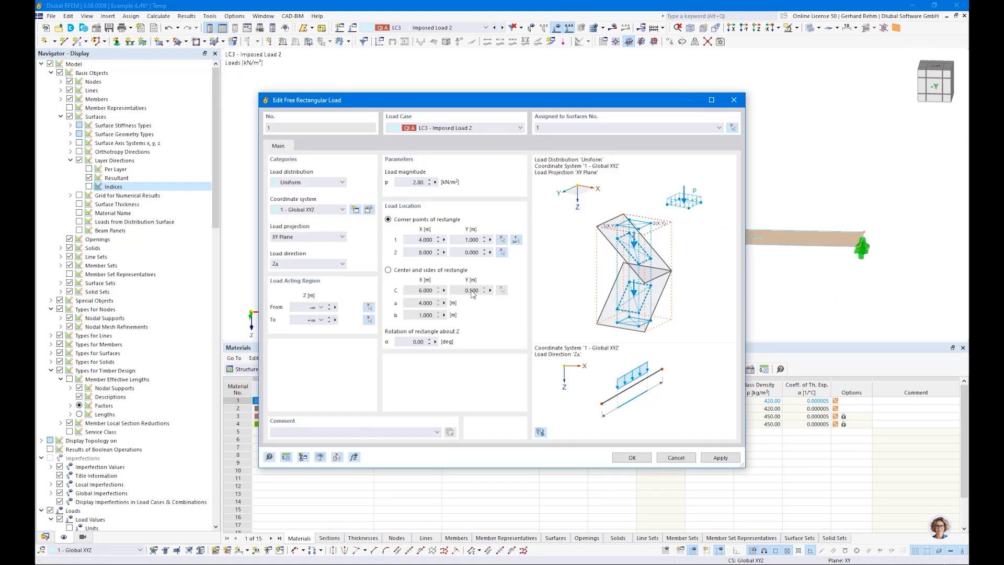
pyautogui.click(629, 458)
pyautogui.keyDown('ctrl'); pyautogui.moveTo(658, 310); pyautogui.dragTo(621, 322, button='middle'); pyautogui.keyUp('ctrl')
pyautogui.hotkey('ctrl', 's')
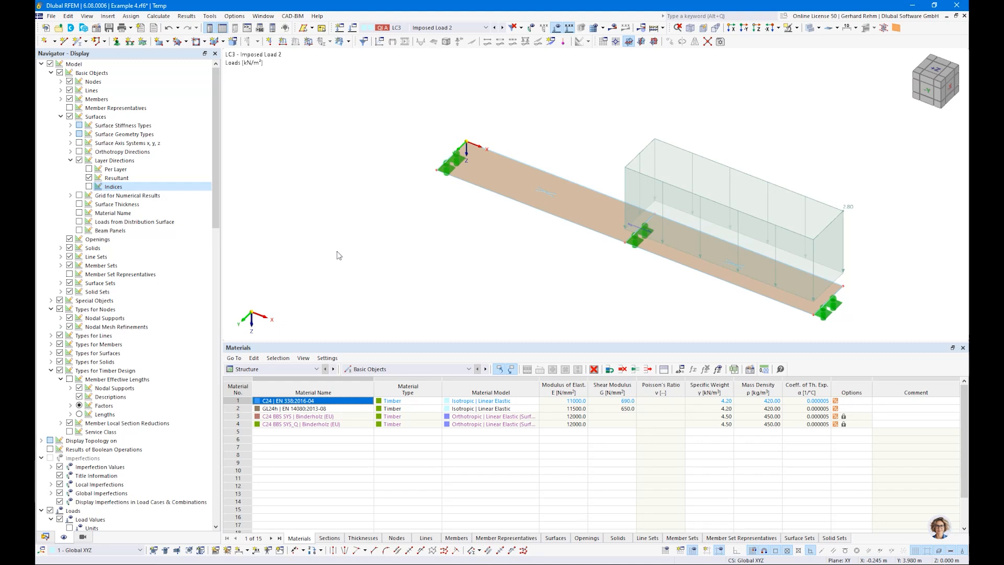
# Generate the finite element mesh on the CLT slab and open the Mesh Settings dialog
pyautogui.click(152, 16)
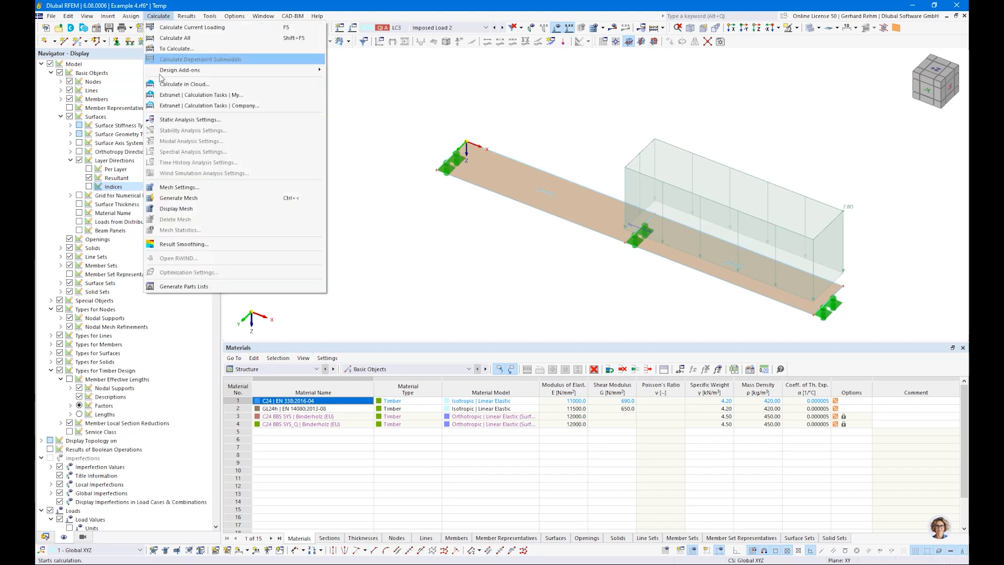
pyautogui.click(175, 200)
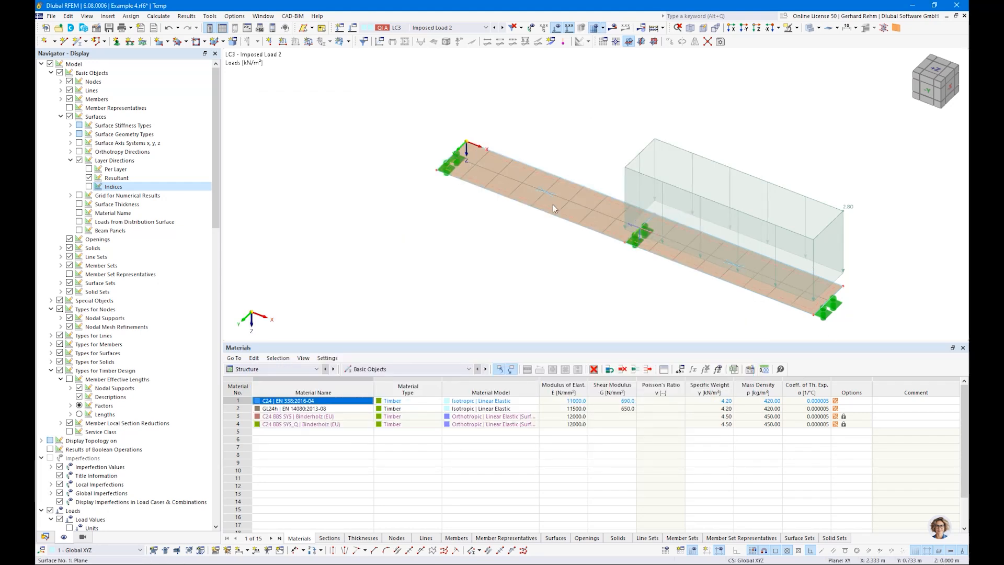
pyautogui.keyDown('ctrl'); pyautogui.moveTo(395, 200); pyautogui.dragTo(427, 236, button='middle'); pyautogui.keyUp('ctrl')
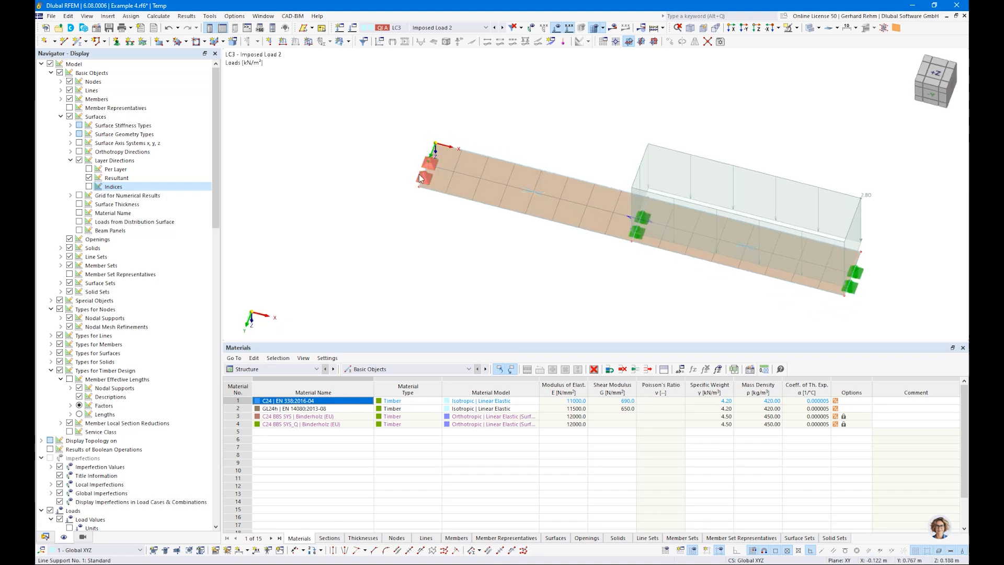
pyautogui.moveTo(443, 152)
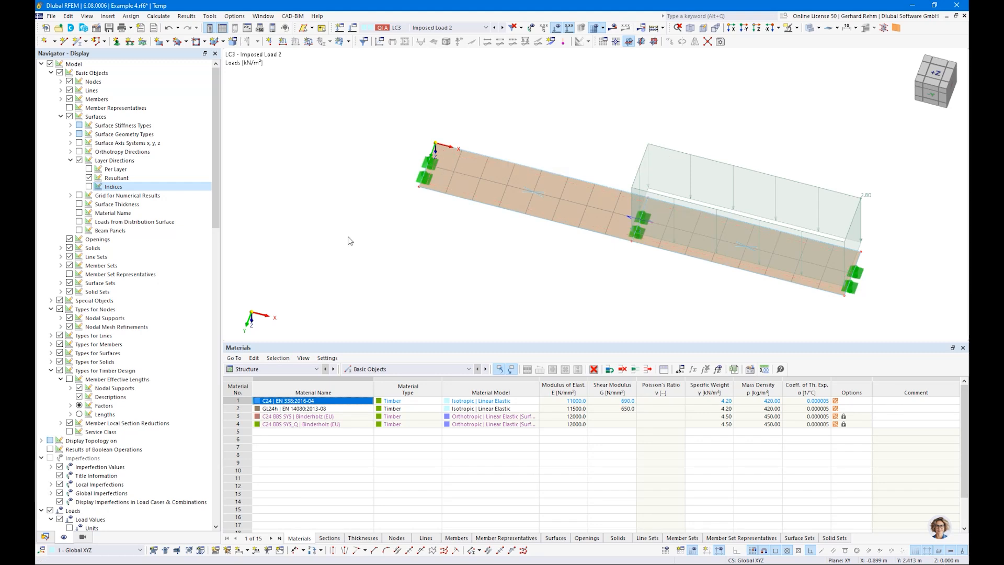
pyautogui.click(158, 16)
pyautogui.click(180, 193)
# Set the mesh element length to 0.2 m and regenerate the slab mesh
pyautogui.write('0,2')
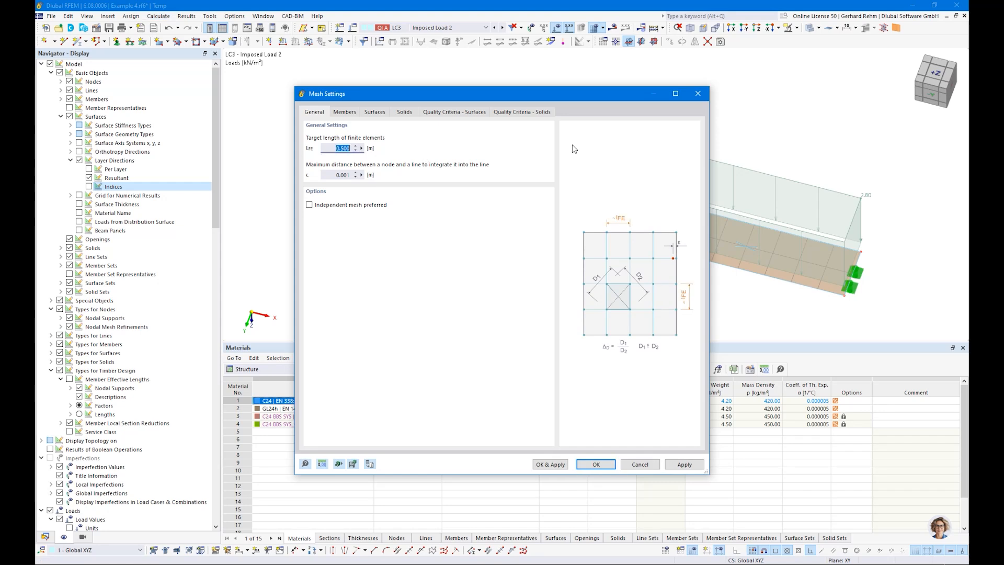
pyautogui.click(564, 466)
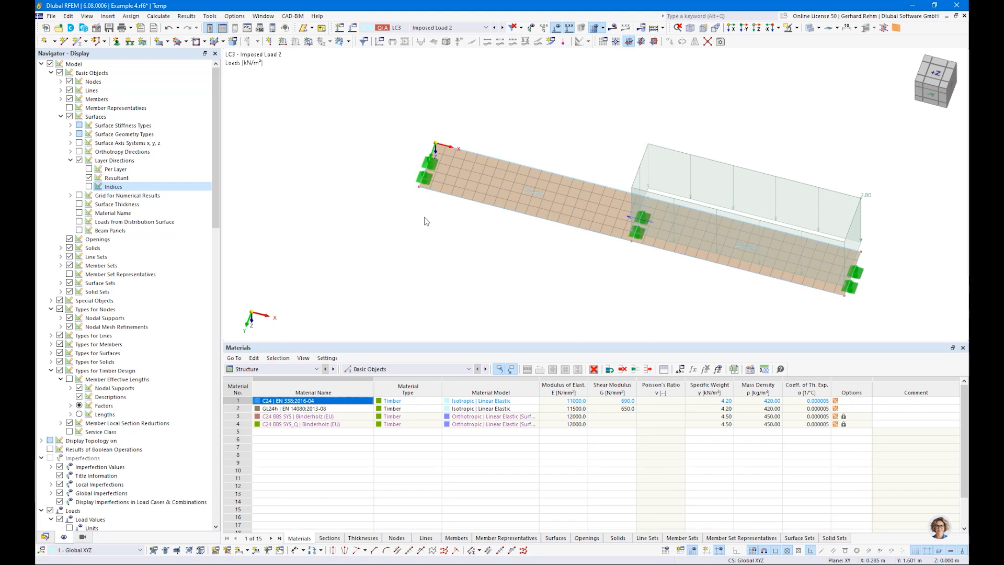
pyautogui.click(158, 16)
pyautogui.click(185, 188)
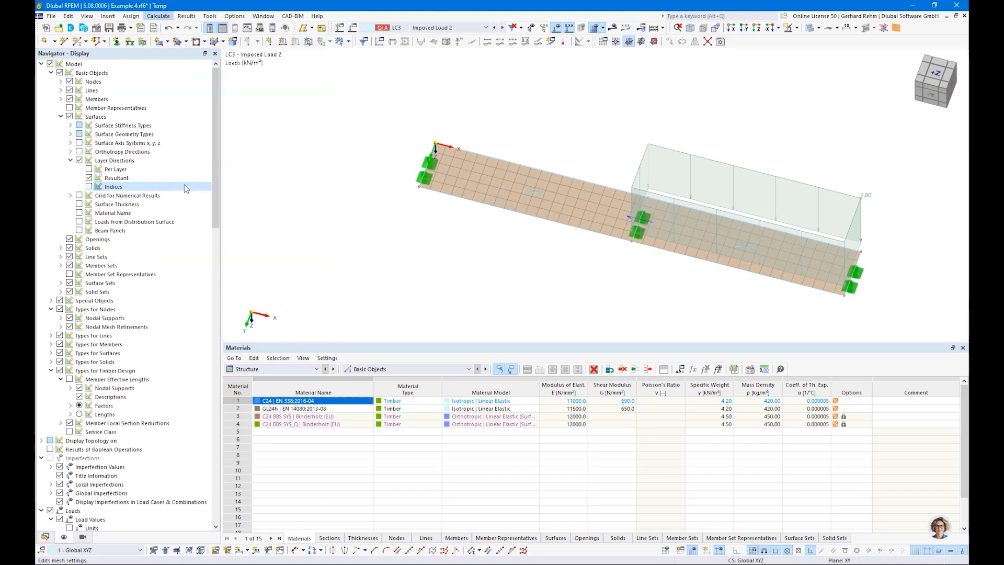
pyautogui.press('Escape')
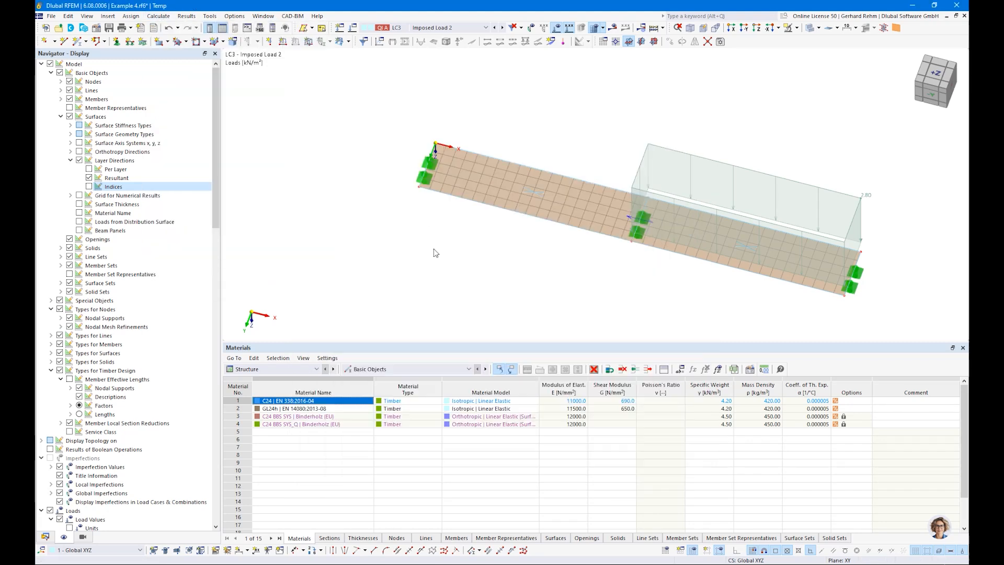
# Enable mesh refinement for the slab surface and review its refinement options
pyautogui.scroll(3, 476, 213)
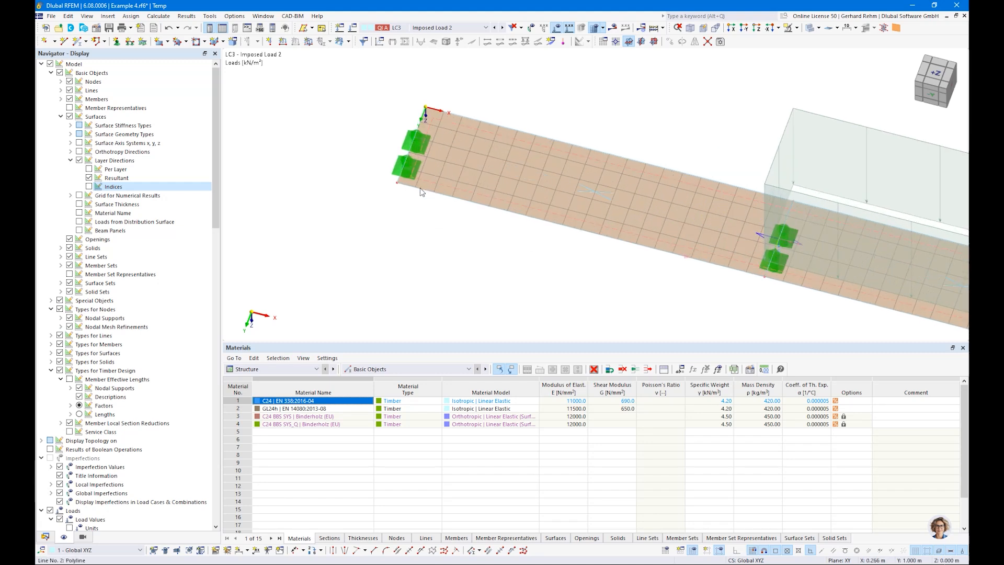
pyautogui.doubleClick(487, 174)
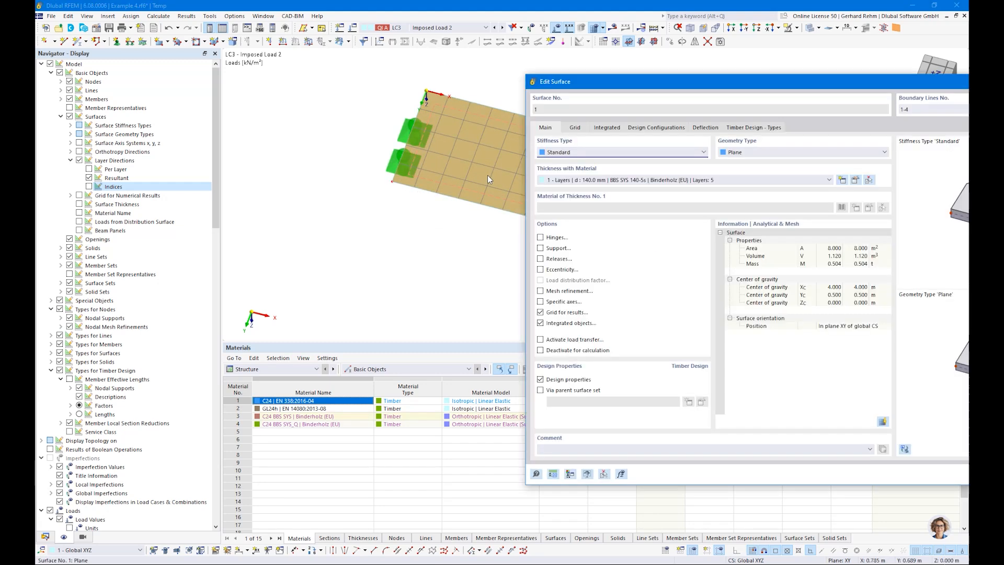
pyautogui.click(547, 293)
pyautogui.click(575, 129)
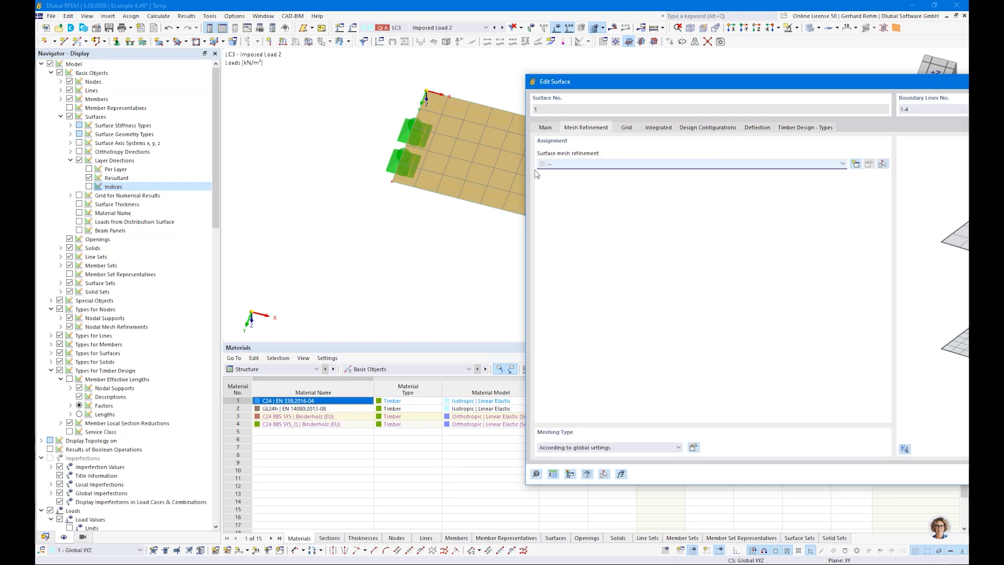
pyautogui.press('Escape')
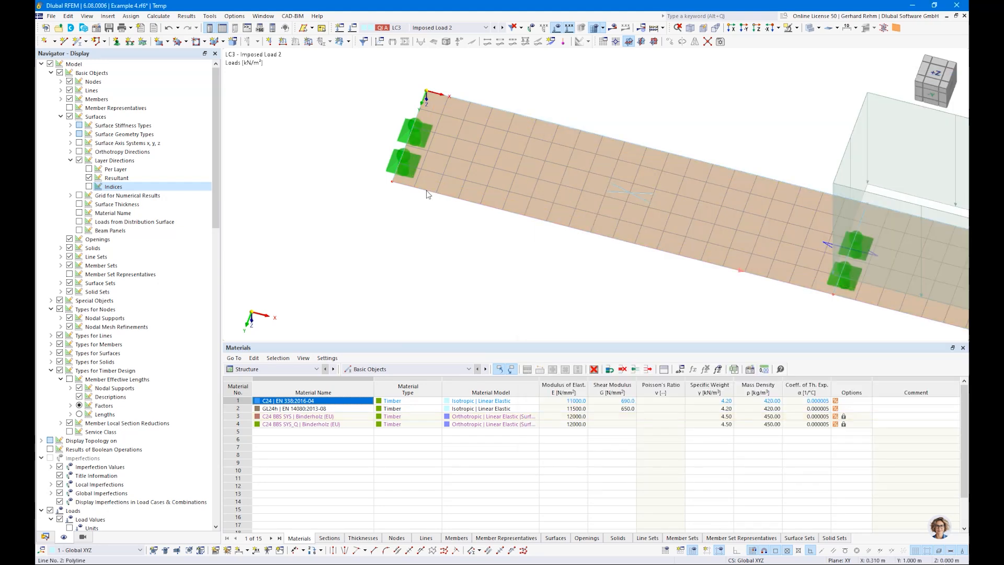
# Inspect the properties of line 2 and node 2, then zoom out to the full model
pyautogui.doubleClick(378, 252)
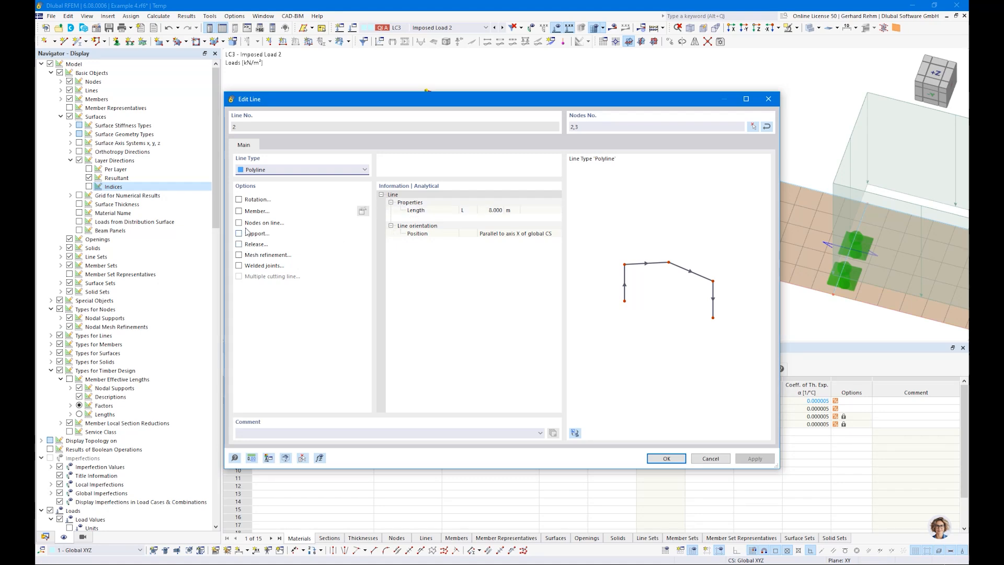
pyautogui.press('Escape')
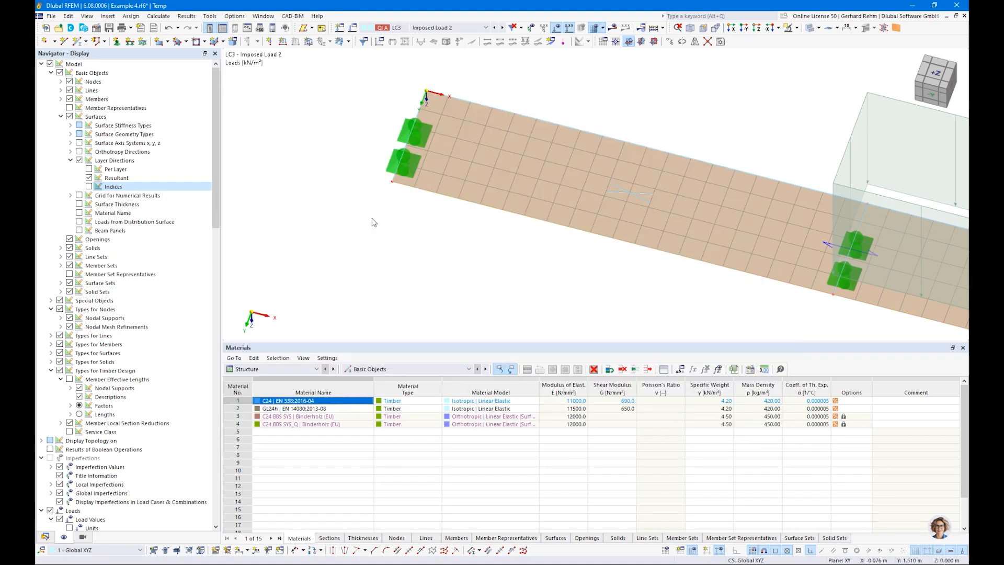
pyautogui.doubleClick(394, 189)
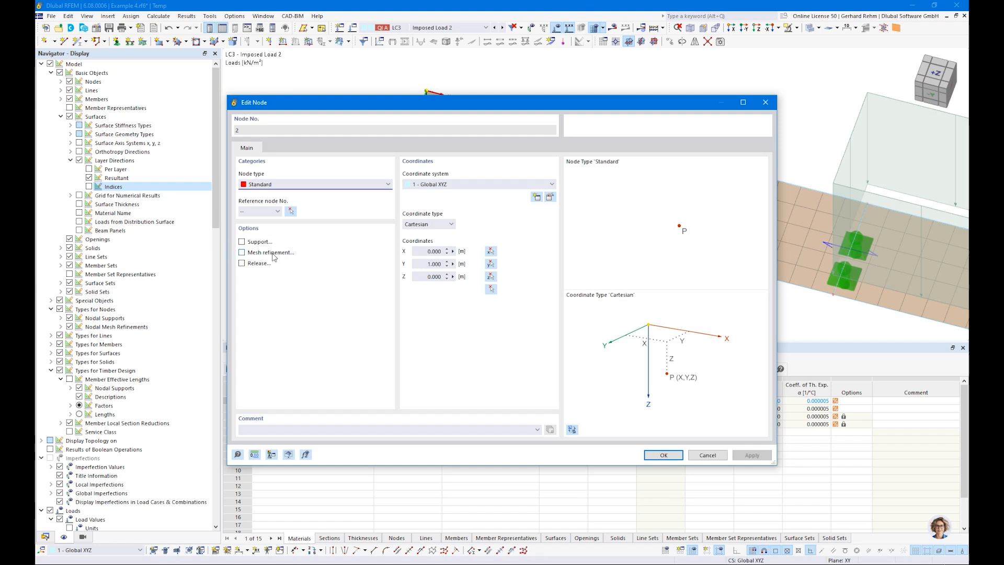
pyautogui.press('Escape')
pyautogui.scroll(-7, 434, 222)
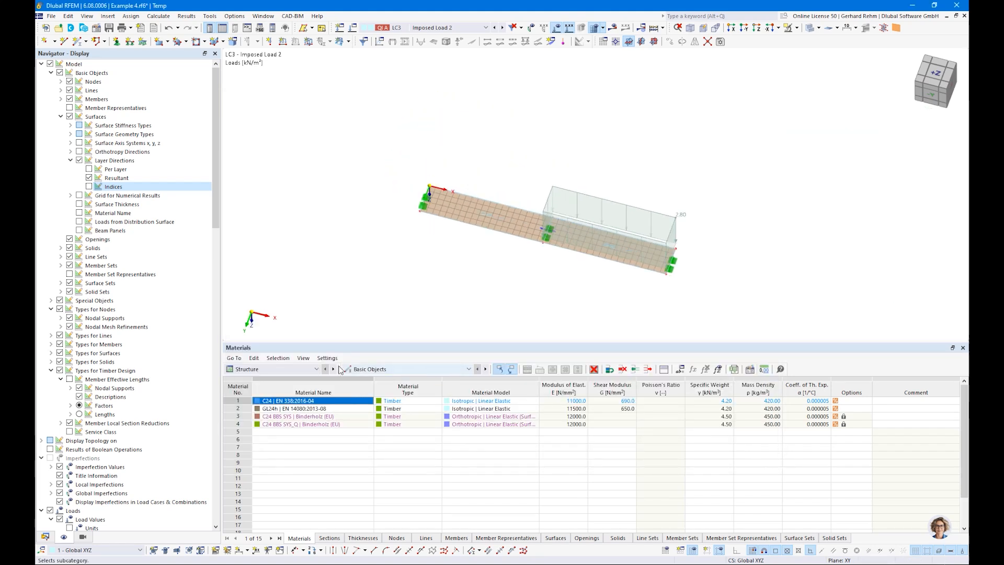
# Switch the tables to Timber Design and calculate the timber design
pyautogui.click(308, 370)
pyautogui.click(272, 424)
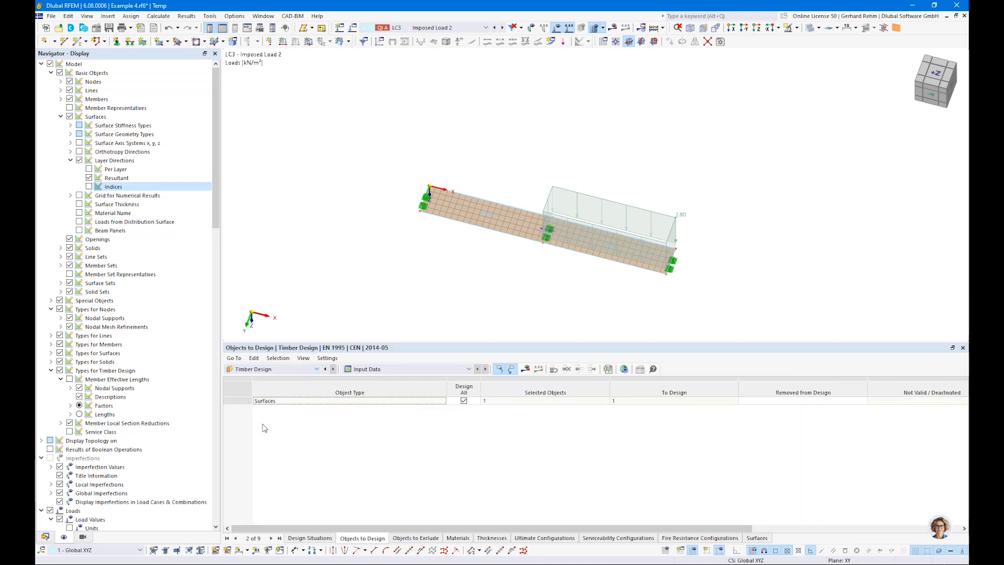
pyautogui.click(523, 370)
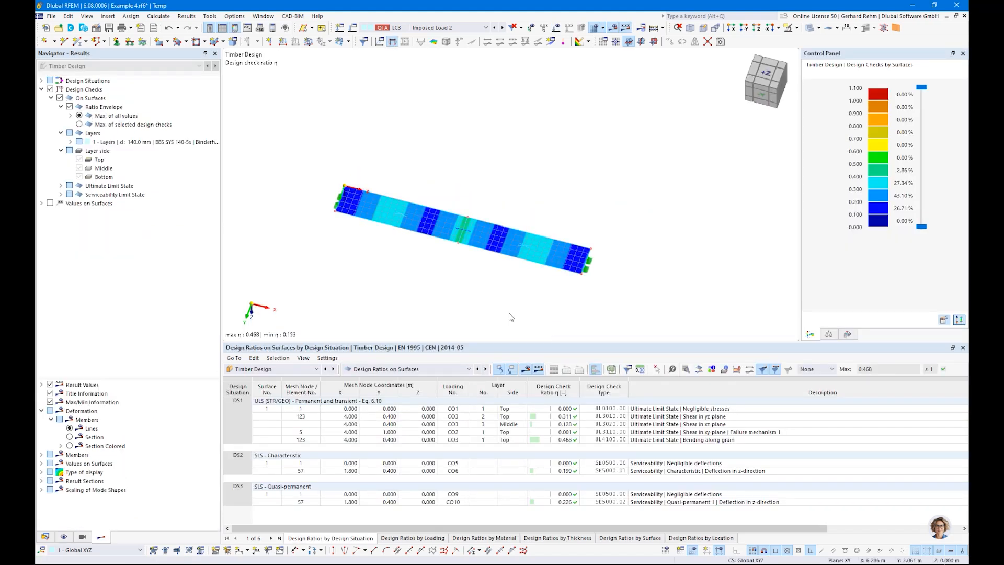
# View the slab from +Z and filter the ratio table to values above 0.010
pyautogui.hotkey('ctrl', '3')
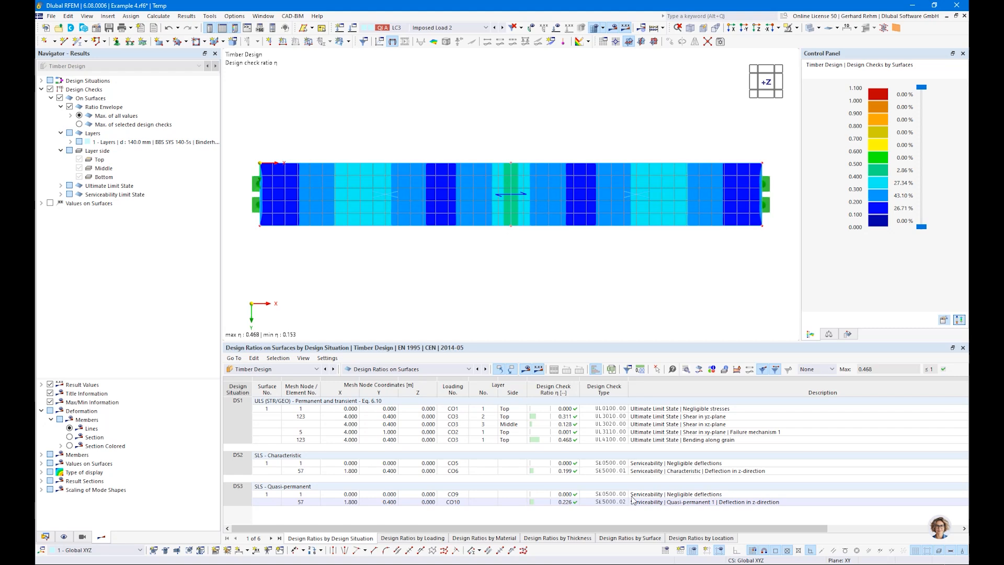
pyautogui.click(558, 410)
pyautogui.click(558, 433)
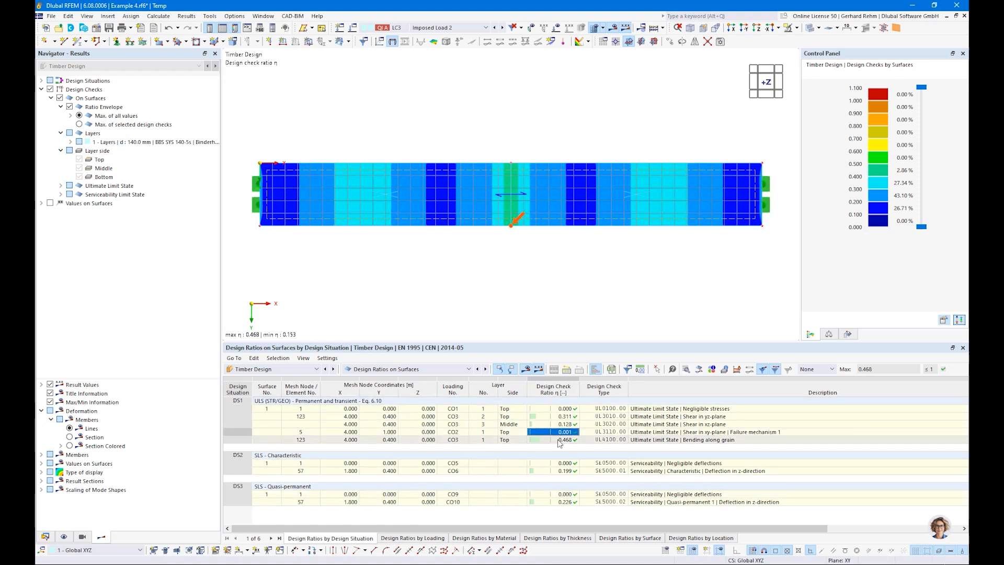
pyautogui.click(817, 370)
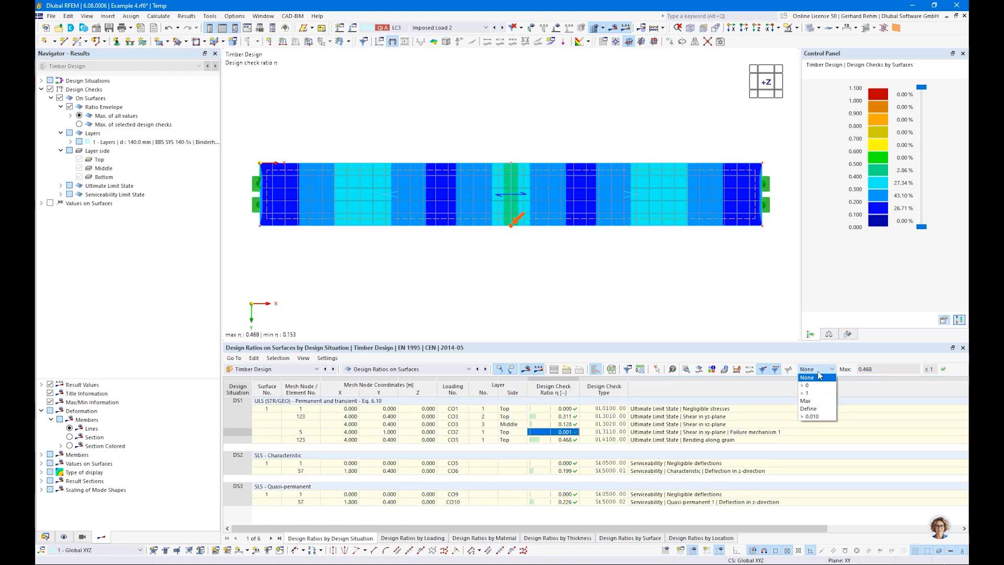
pyautogui.click(813, 411)
pyautogui.write('0,01')
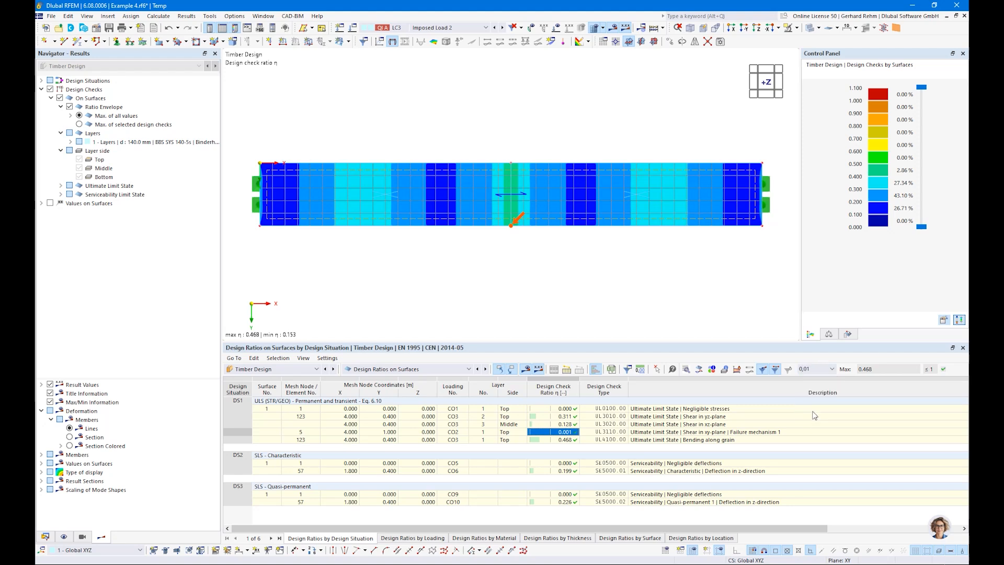
pyautogui.press('Return')
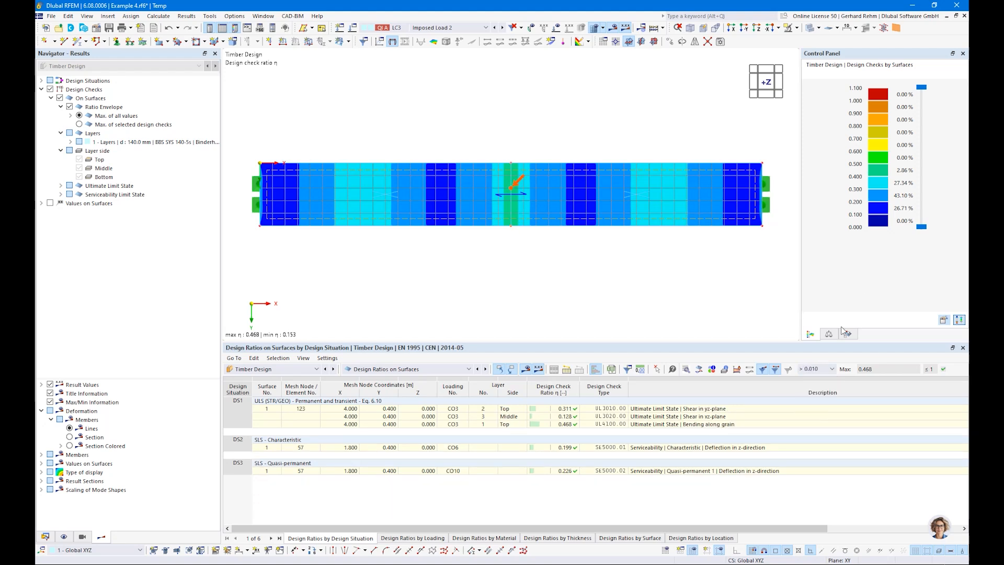
# Locate the shear yz, shear xz, bending along grain and deflection checks on the slab
pyautogui.click(662, 412)
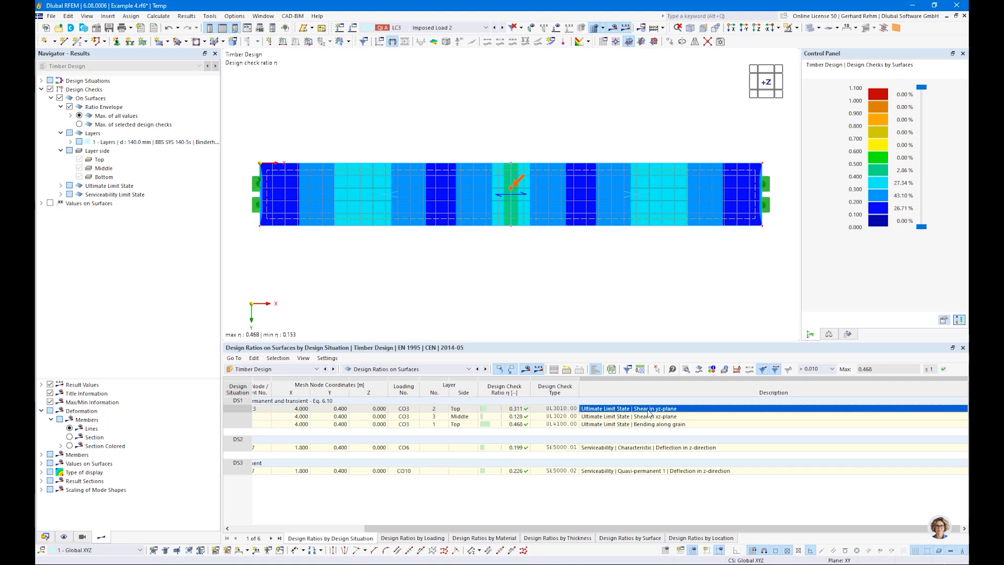
pyautogui.click(638, 416)
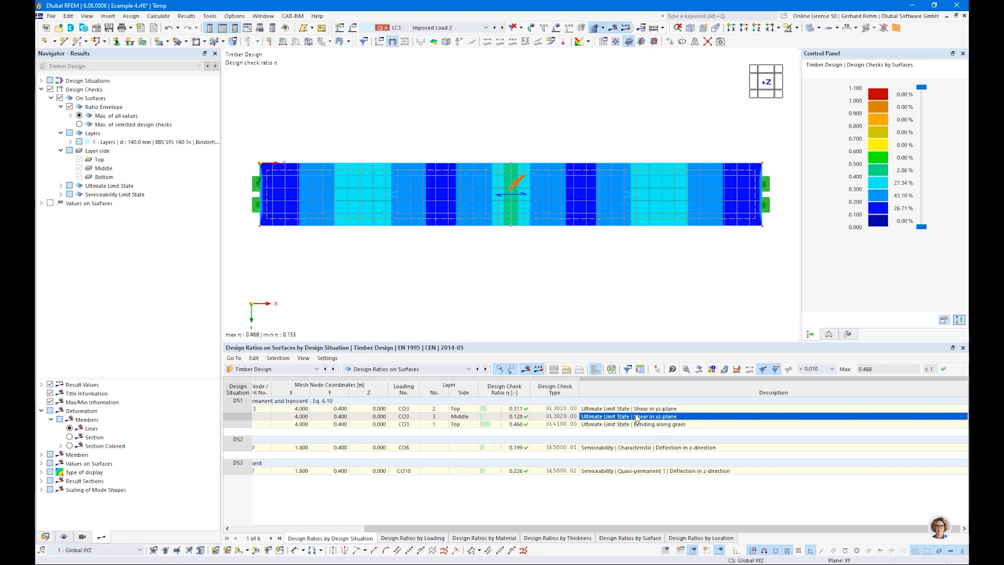
pyautogui.click(639, 424)
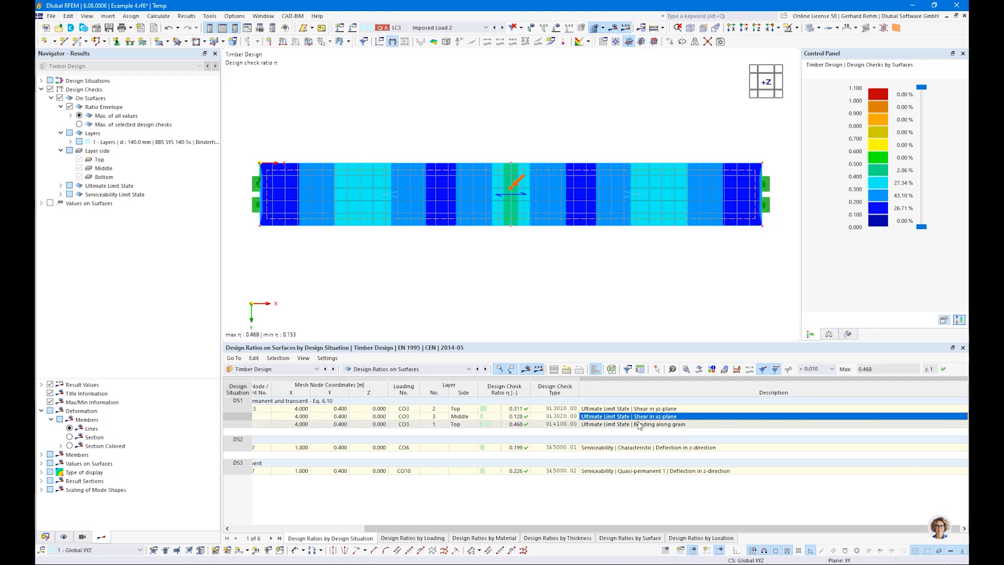
pyautogui.click(625, 448)
pyautogui.click(612, 472)
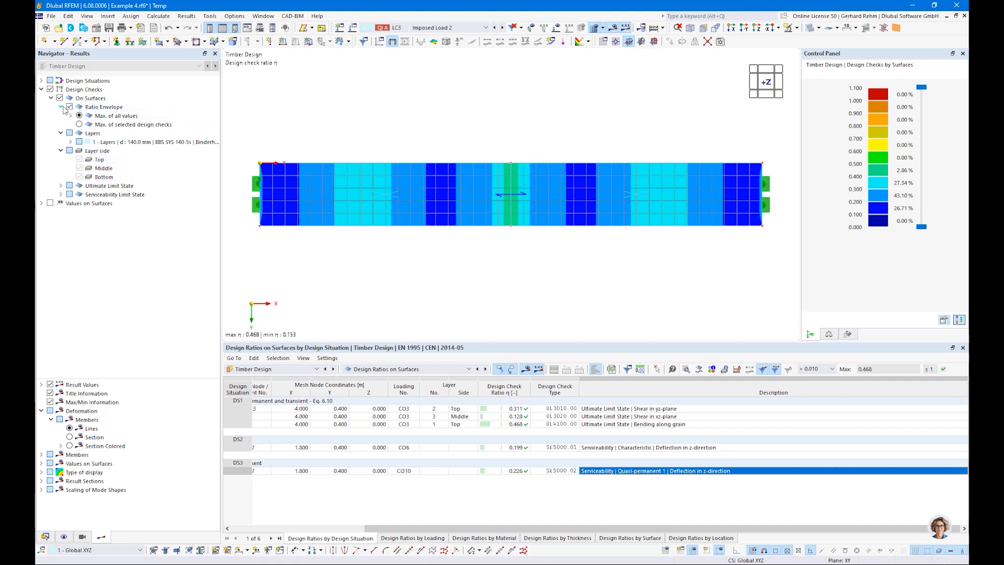
# Base the ratio envelope on selected design checks, toggling the SLS and ULS checks
pyautogui.click(79, 125)
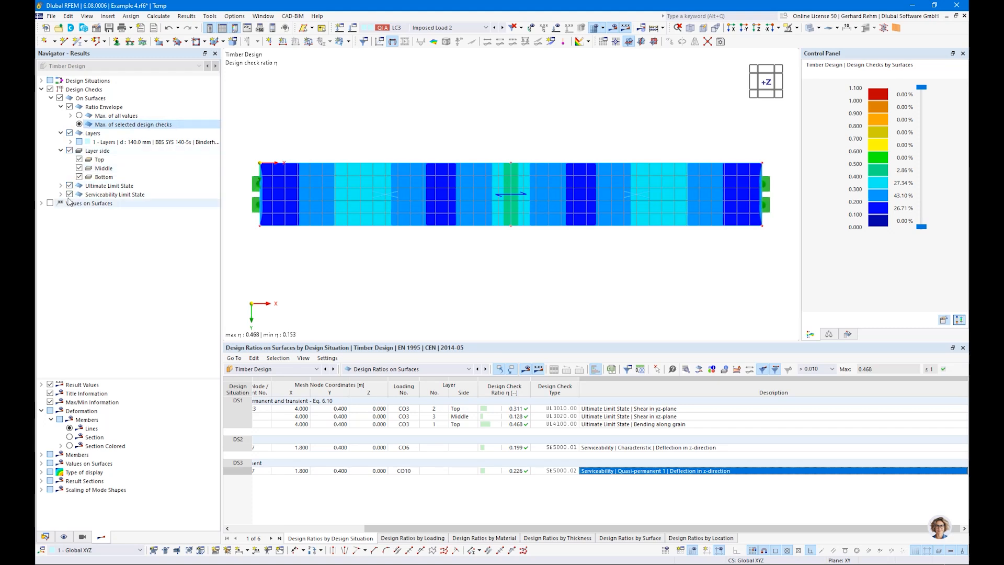
pyautogui.click(70, 194)
pyautogui.click(70, 186)
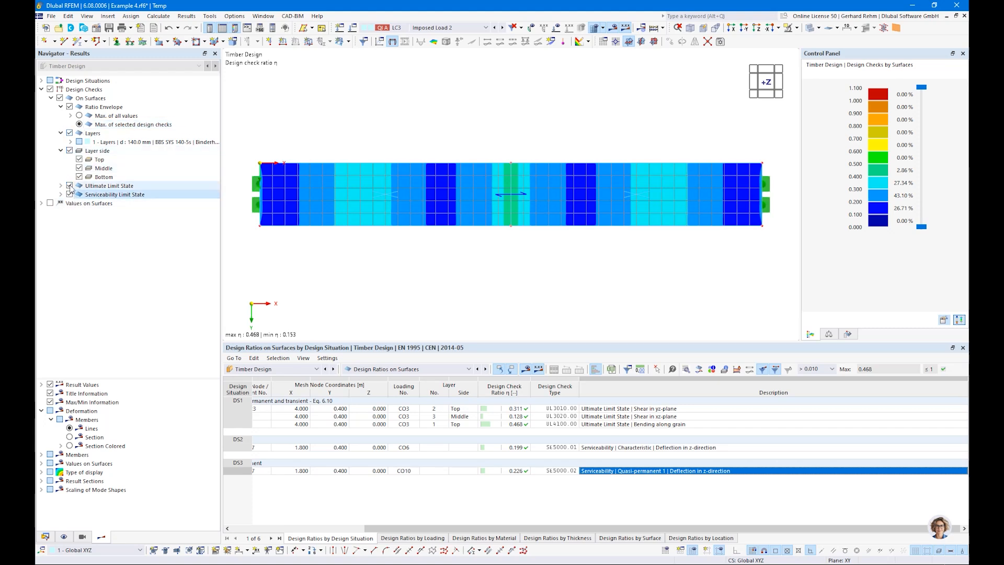
pyautogui.click(69, 186)
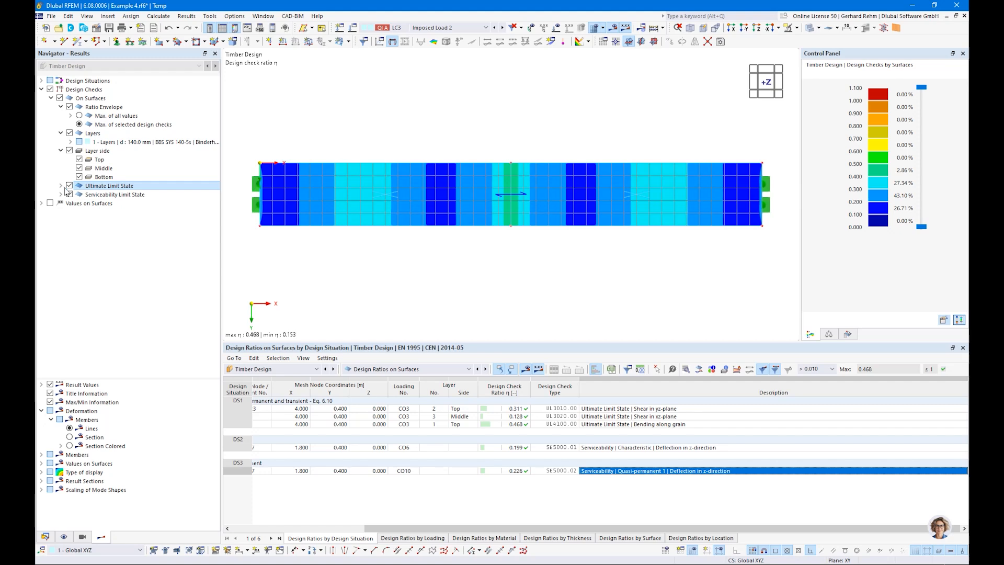
pyautogui.click(60, 186)
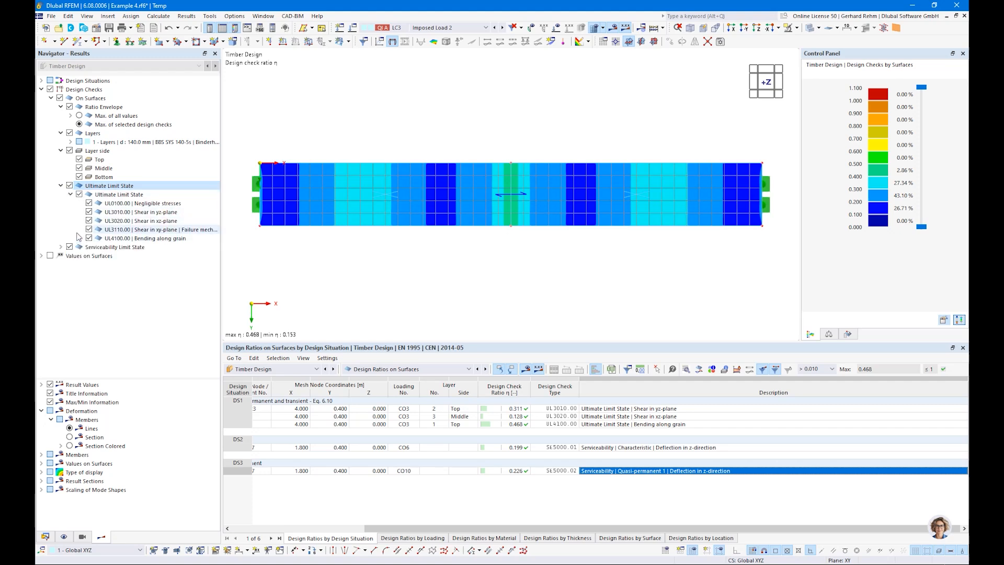
# Display layer 3's middle-side Shear in xz-plane ratios instead of the envelope
pyautogui.click(61, 186)
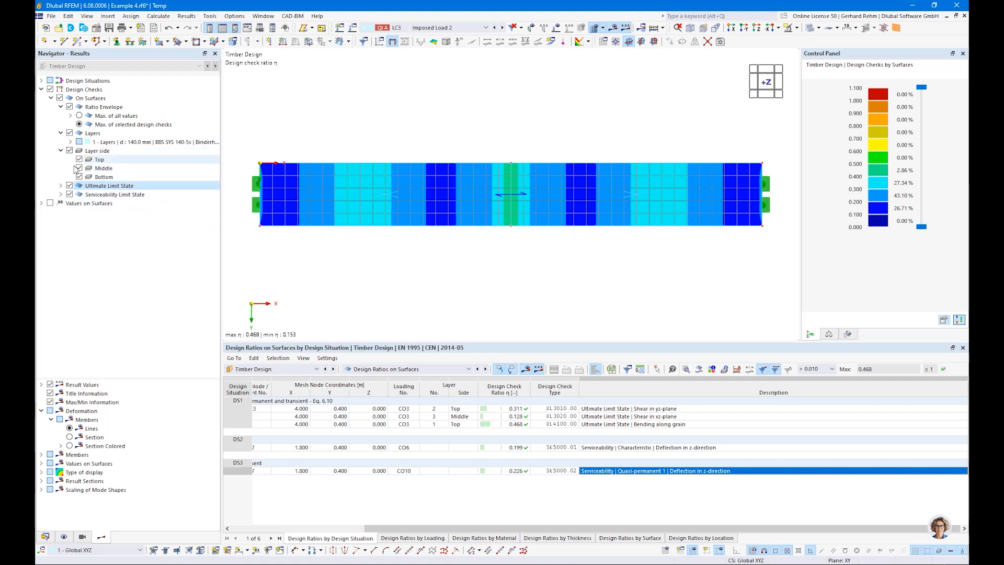
pyautogui.click(71, 142)
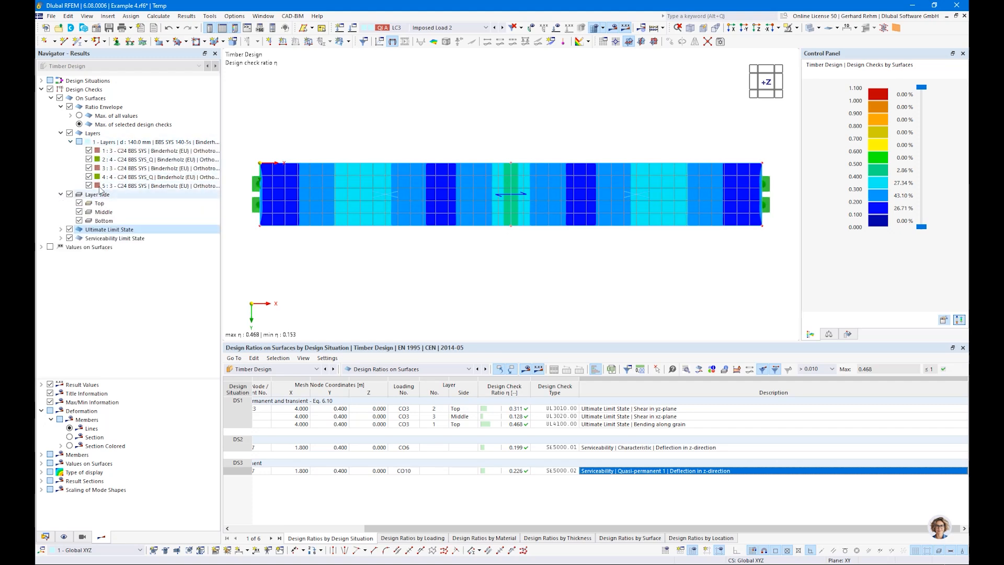
pyautogui.click(69, 108)
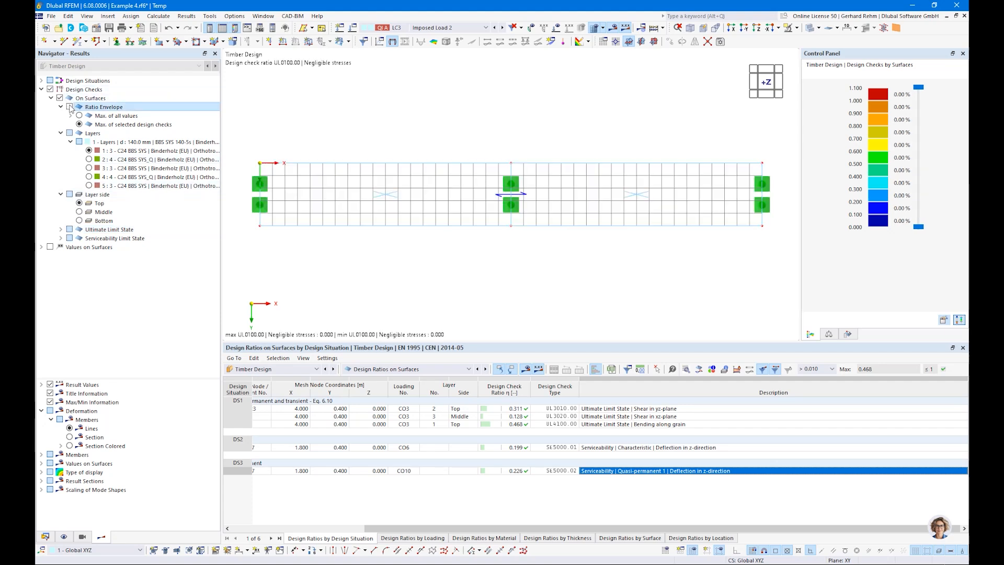
pyautogui.click(88, 168)
pyautogui.click(79, 212)
pyautogui.click(60, 230)
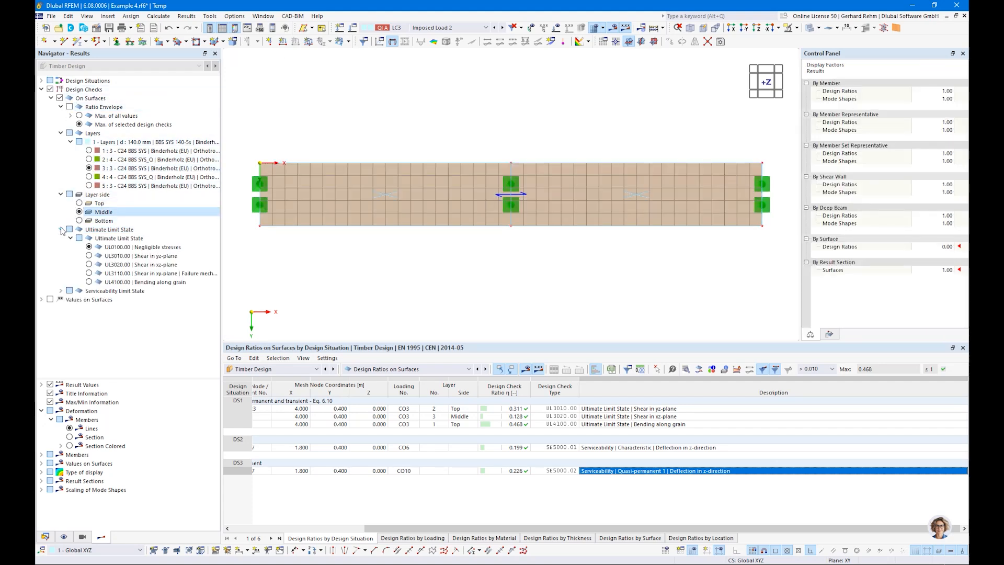
pyautogui.click(89, 265)
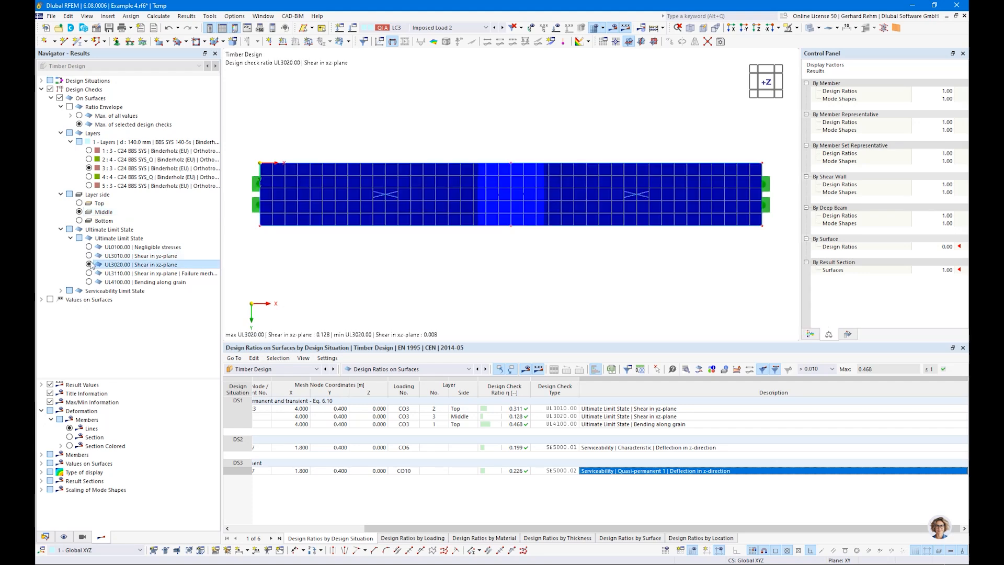
# Restore the Max. of all values envelope and locate the bending along grain check
pyautogui.click(70, 107)
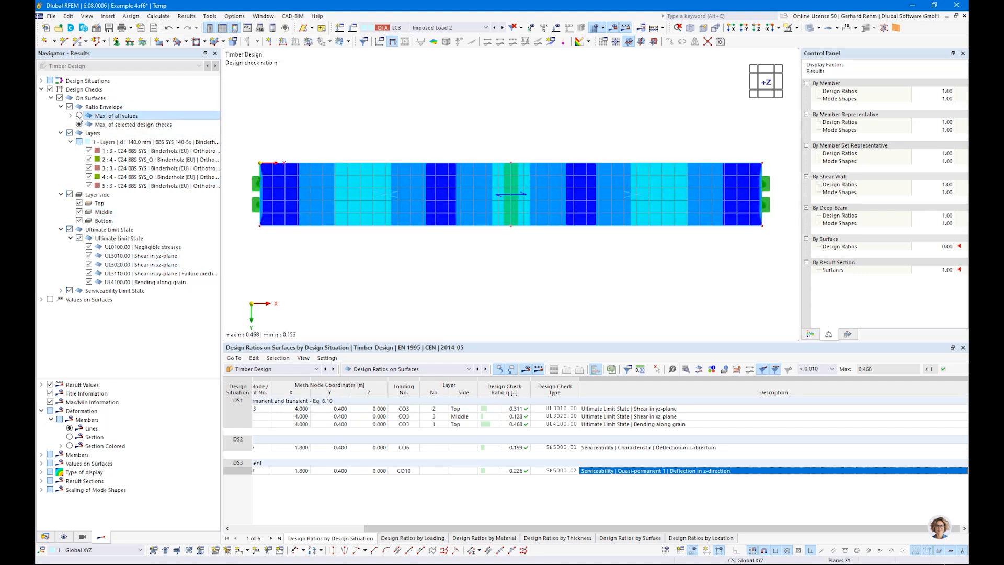
pyautogui.click(79, 116)
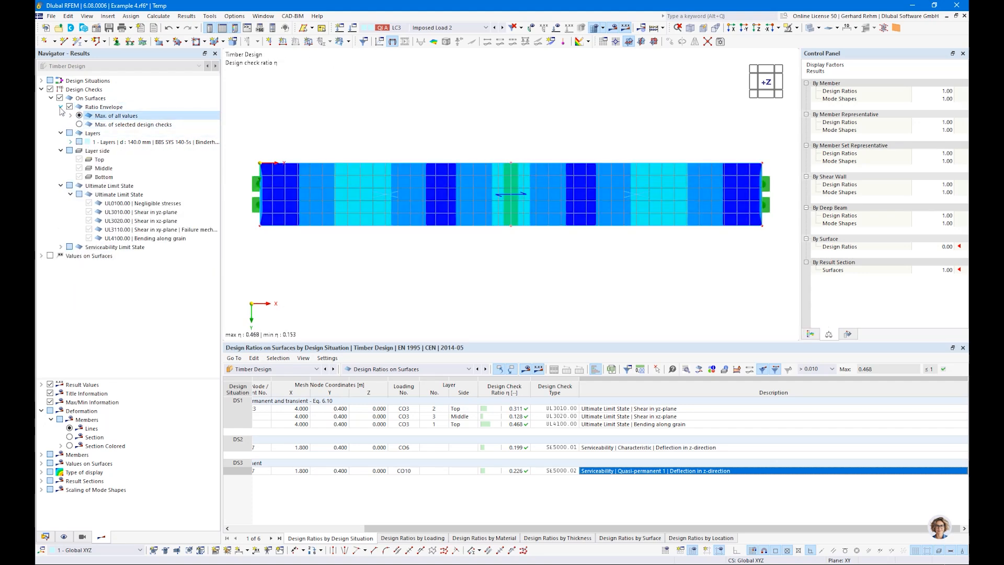
pyautogui.click(60, 107)
pyautogui.click(61, 133)
pyautogui.click(60, 142)
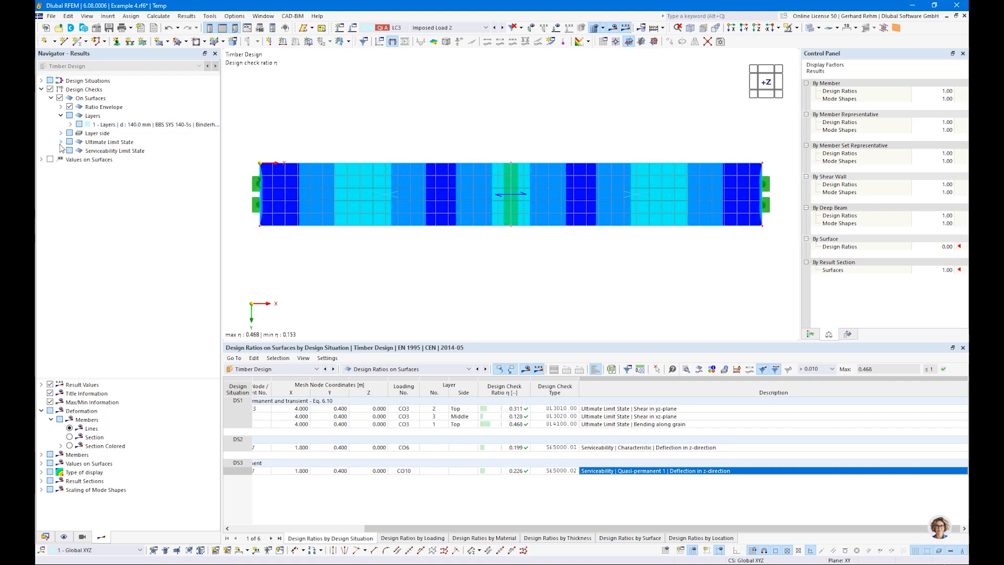
pyautogui.click(652, 428)
pyautogui.doubleClick(652, 428)
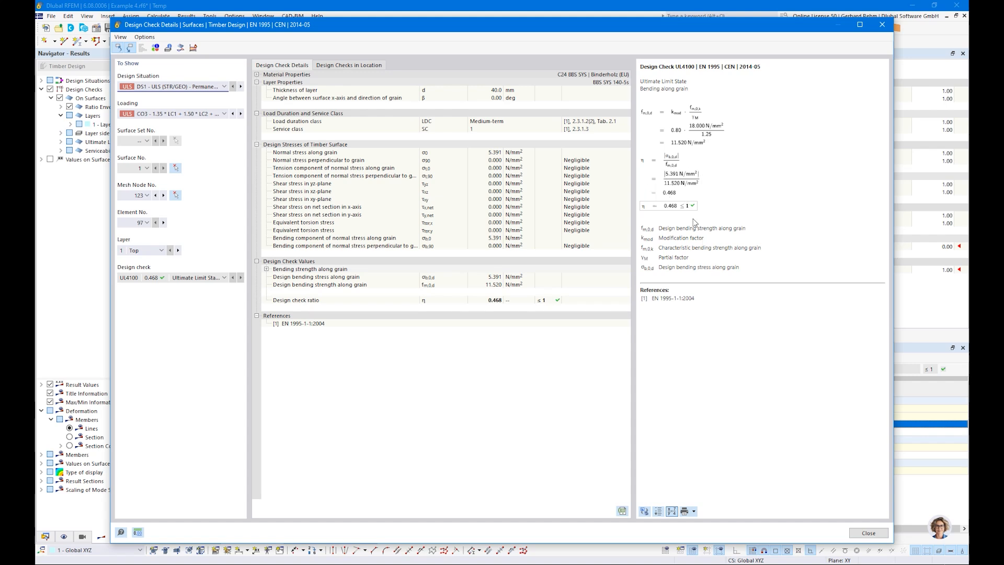
pyautogui.click(882, 26)
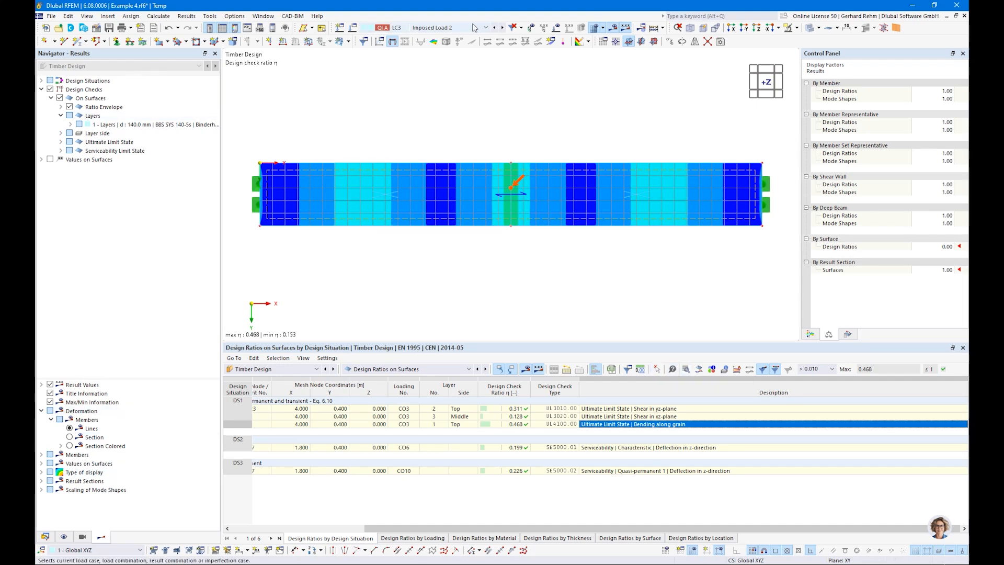
pyautogui.click(444, 28)
# Plot DS1 static σx,b bending stresses on the slab with their colour-scale legend
pyautogui.click(429, 60)
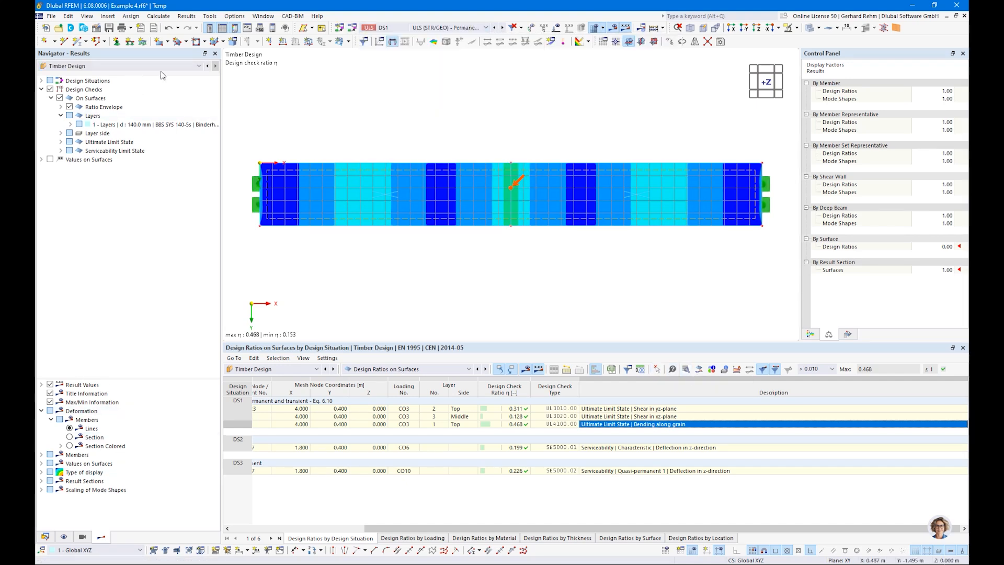
pyautogui.click(84, 66)
pyautogui.click(65, 77)
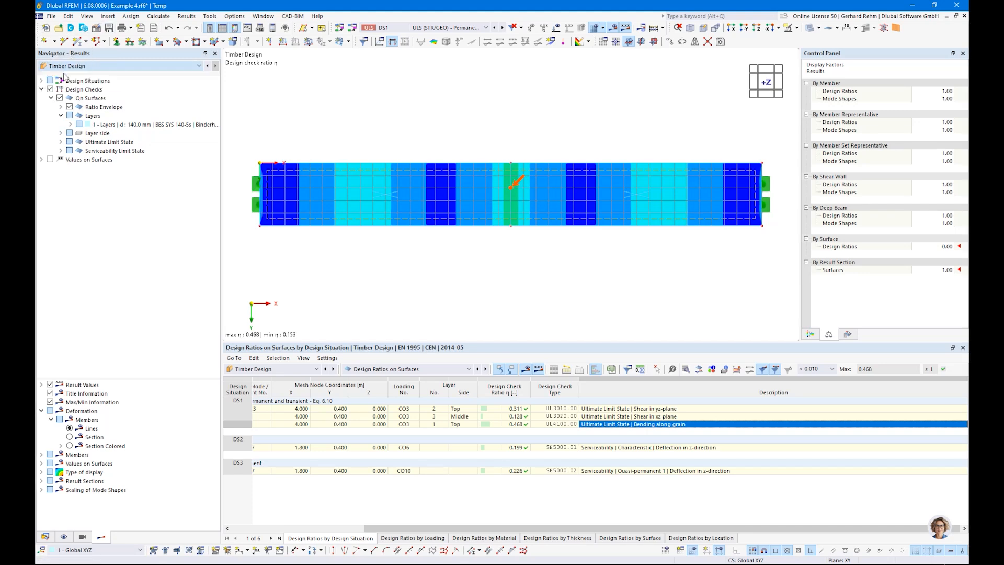
pyautogui.click(77, 152)
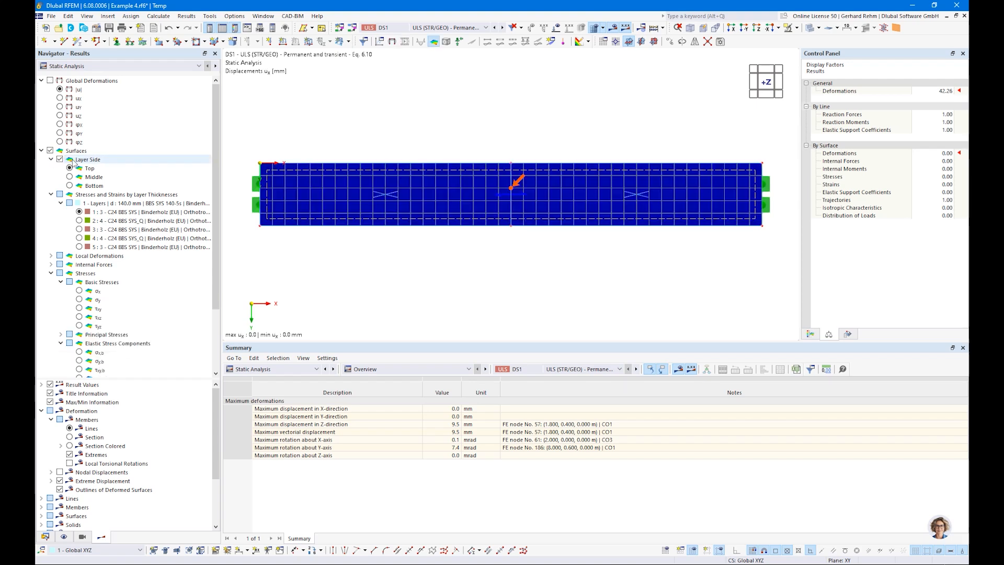
pyautogui.click(69, 168)
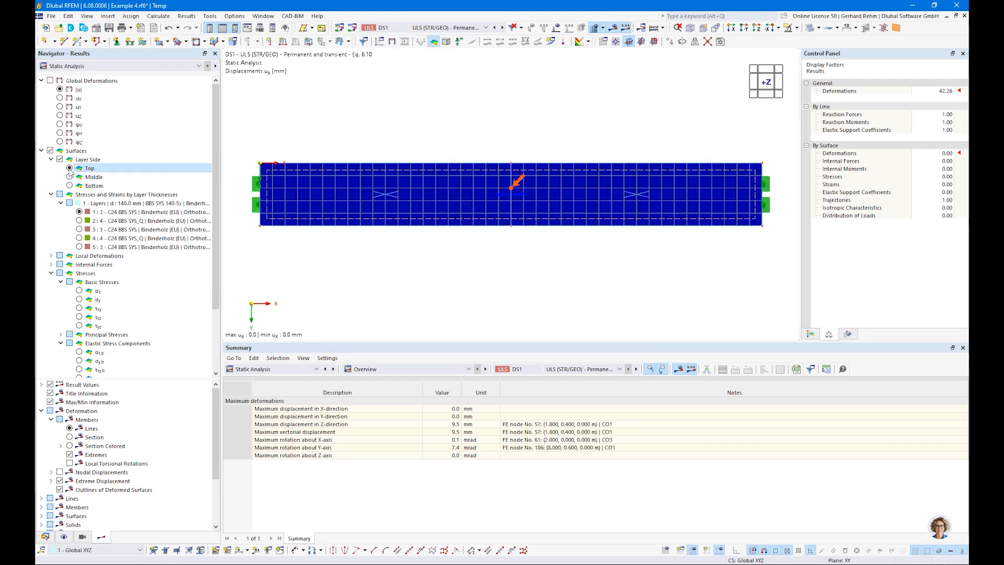
pyautogui.scroll(-2, 59, 305)
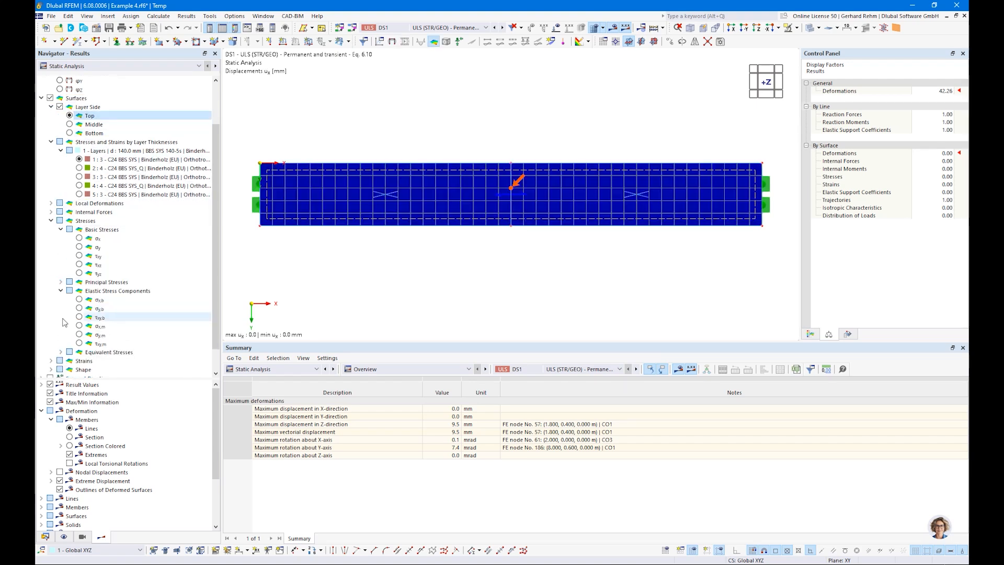
pyautogui.click(80, 300)
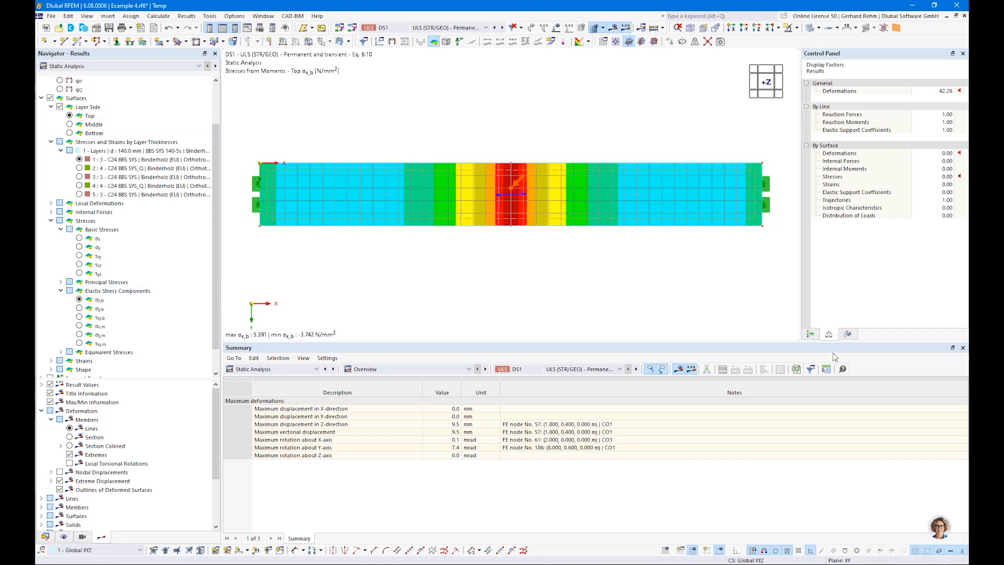
pyautogui.click(811, 335)
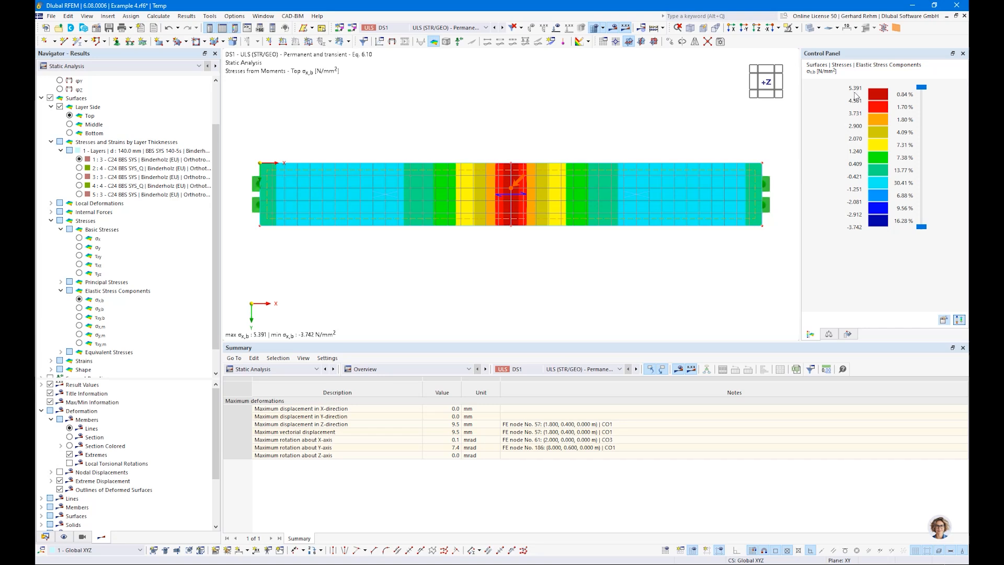
# Show the through-thickness design ratio diagram at slab point X 4.000, Y 0.400
pyautogui.keyDown('ctrl'); pyautogui.moveTo(422, 224); pyautogui.dragTo(465, 221, button='middle'); pyautogui.keyUp('ctrl')
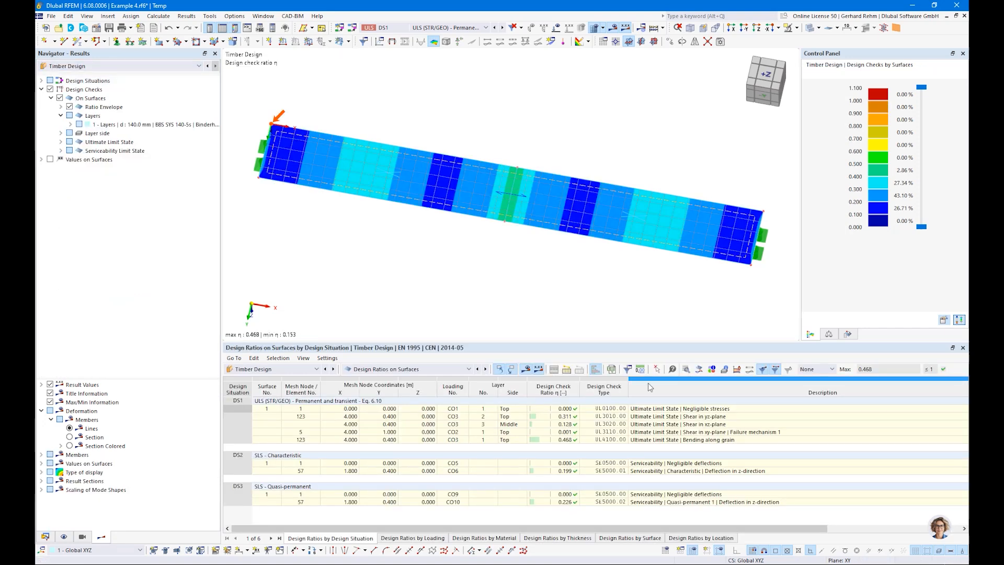
pyautogui.click(700, 370)
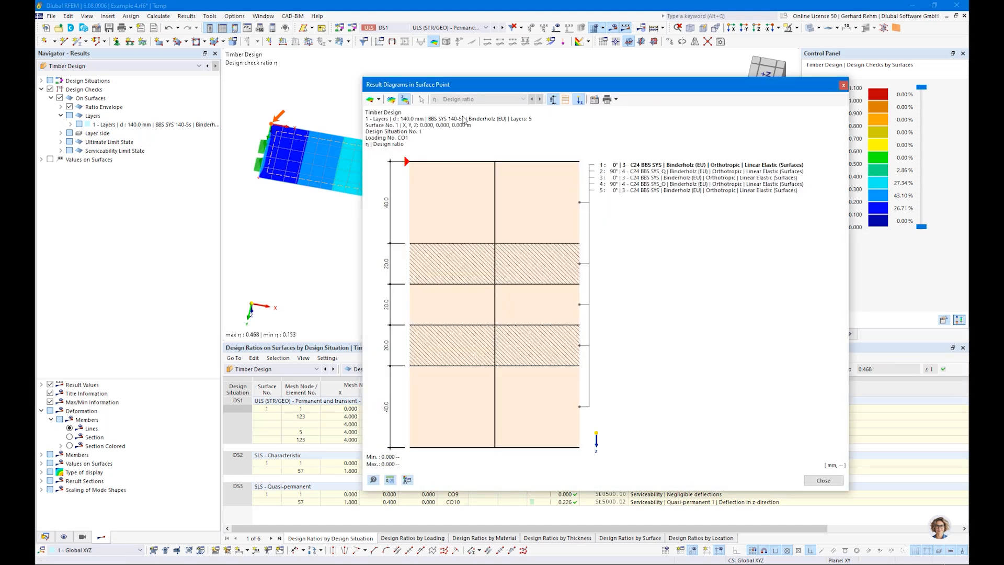
pyautogui.click(379, 100)
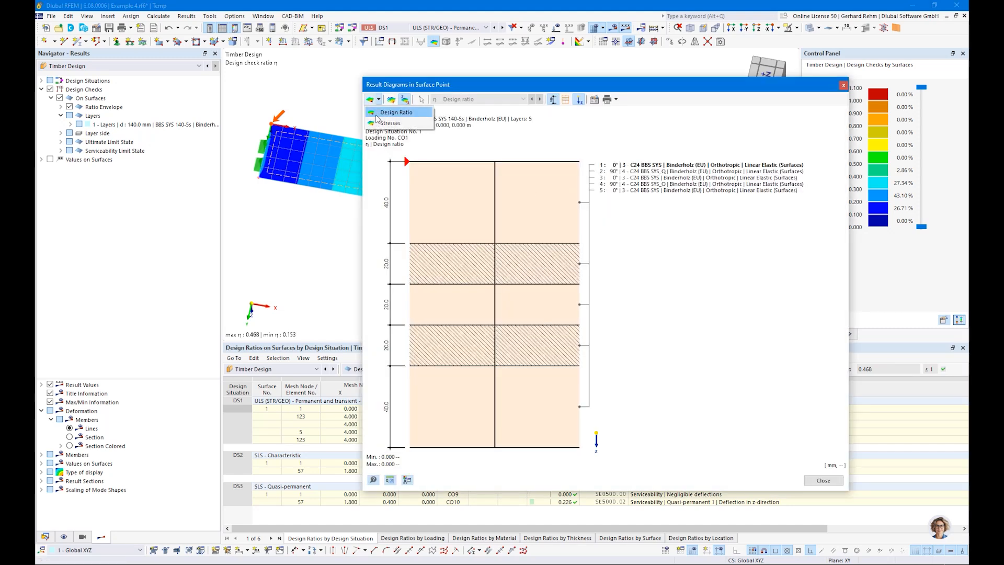
pyautogui.click(418, 112)
pyautogui.moveTo(437, 85); pyautogui.dragTo(696, 122)
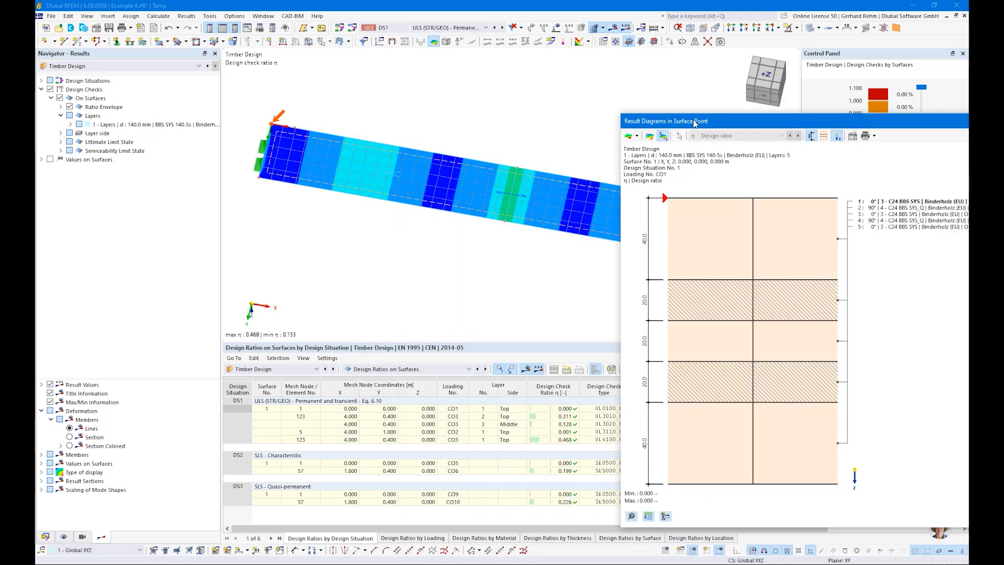
pyautogui.click(679, 136)
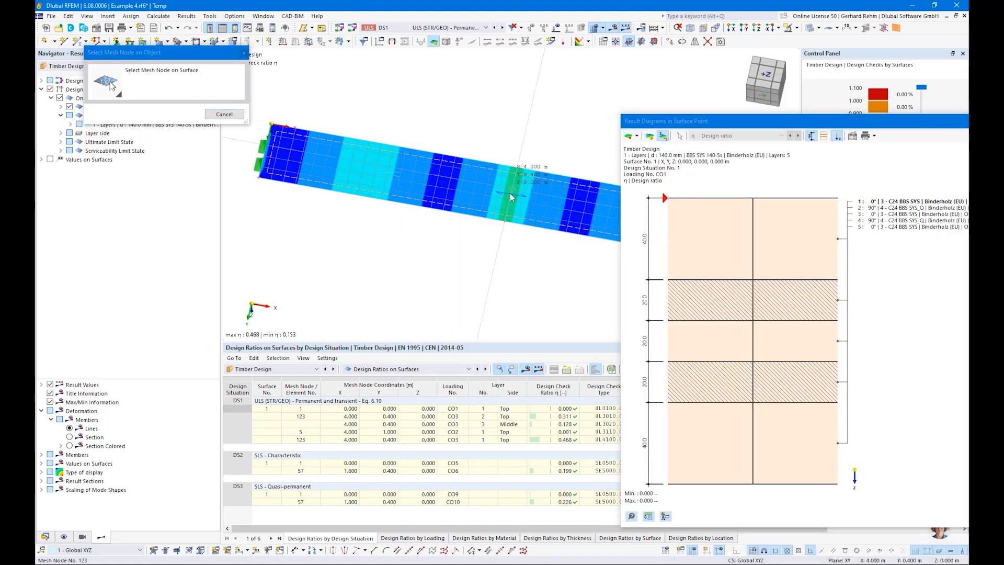
pyautogui.click(511, 194)
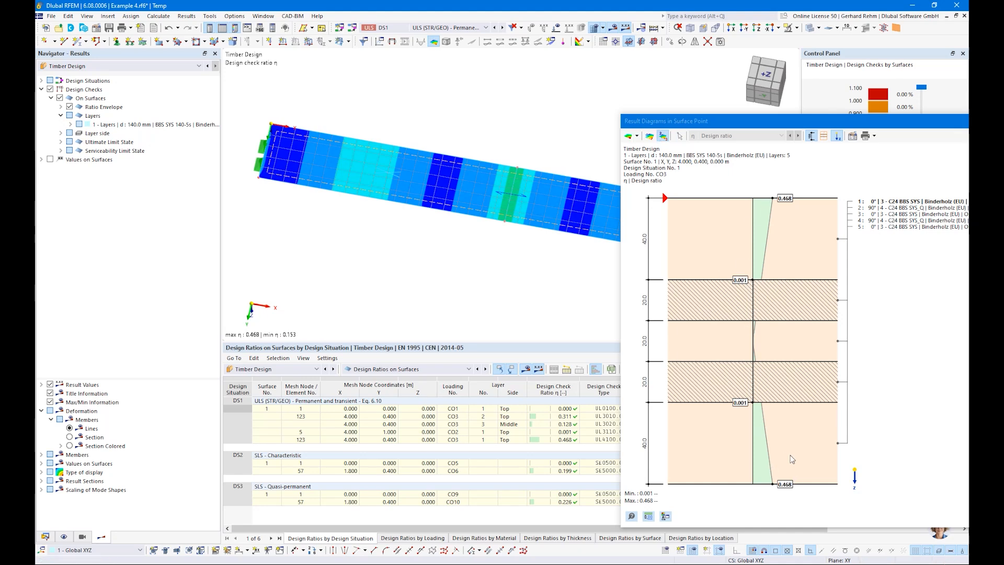
pyautogui.click(636, 136)
# Plot the σx,b, τxz and τyz stress distributions through the layers, then close the diagram
pyautogui.click(640, 159)
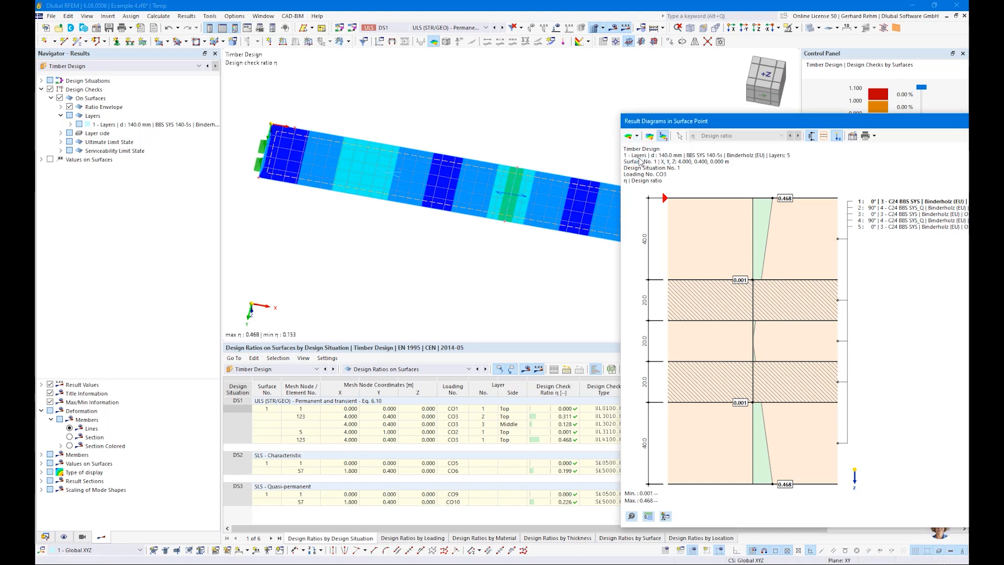
pyautogui.click(742, 135)
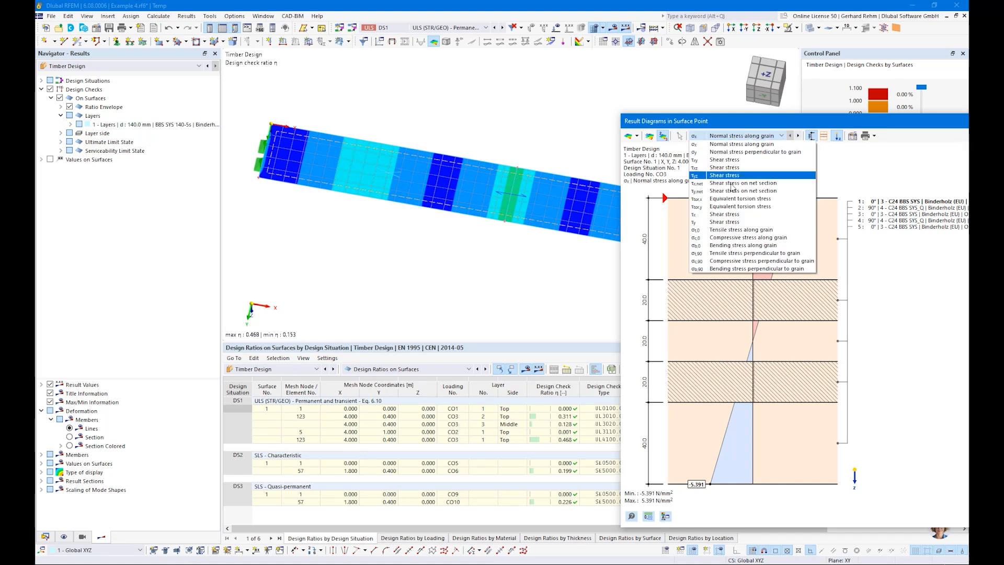
pyautogui.click(713, 246)
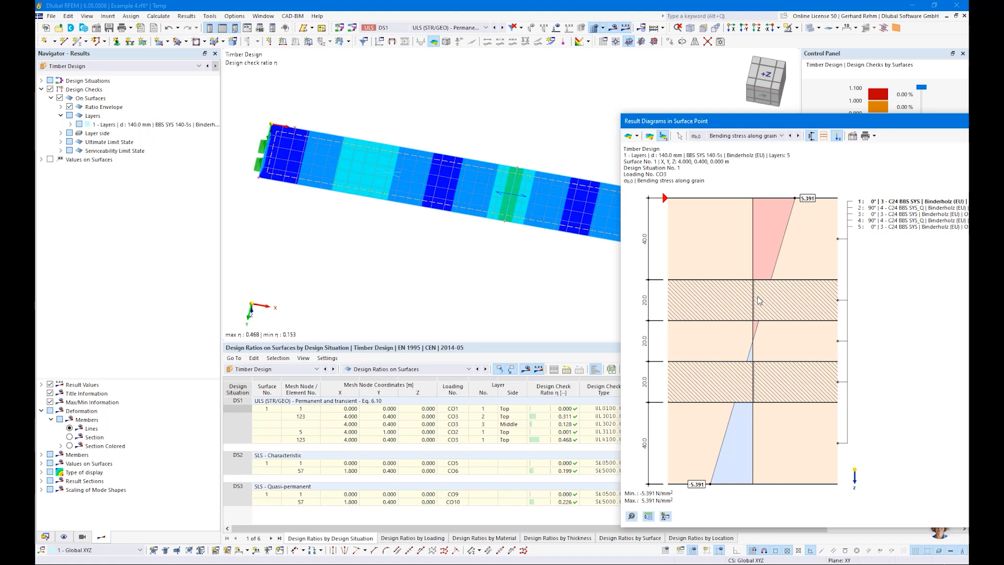
pyautogui.click(727, 137)
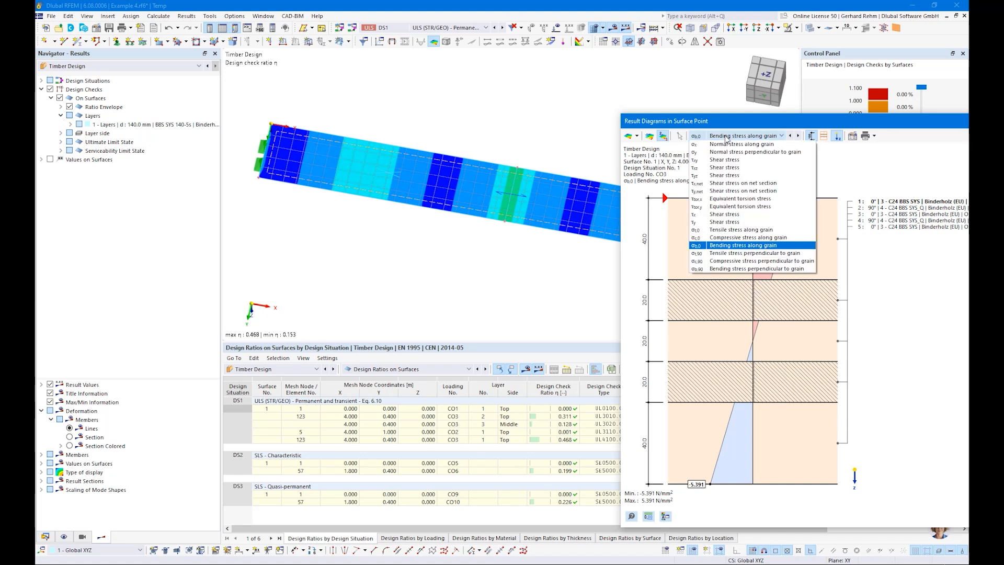
pyautogui.click(719, 167)
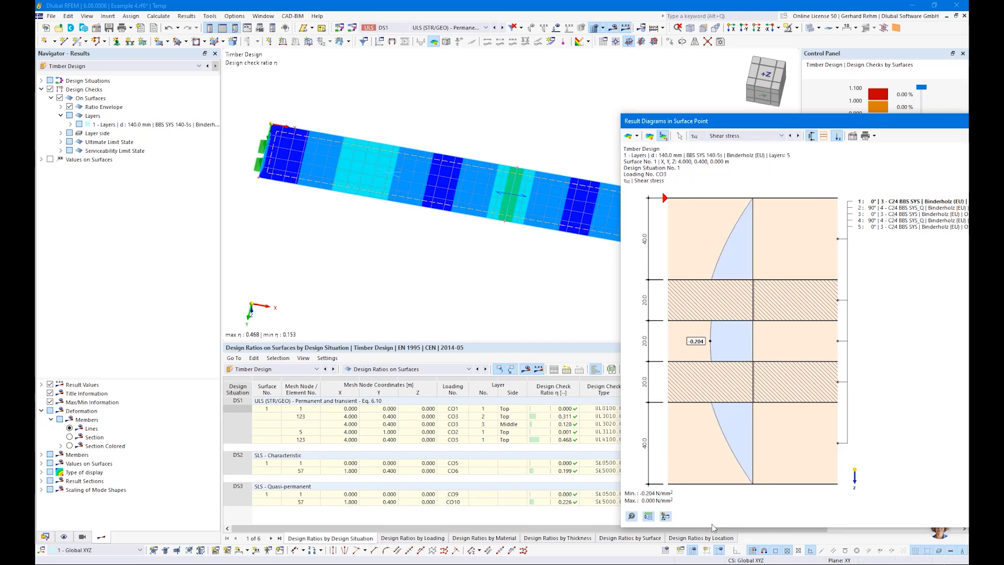
pyautogui.click(740, 137)
pyautogui.click(717, 176)
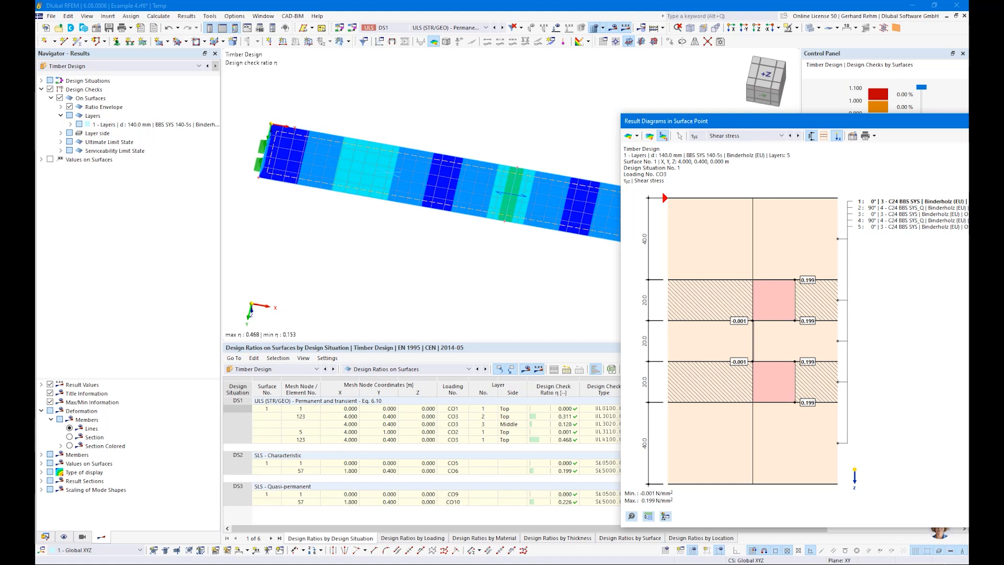
pyautogui.press('Escape')
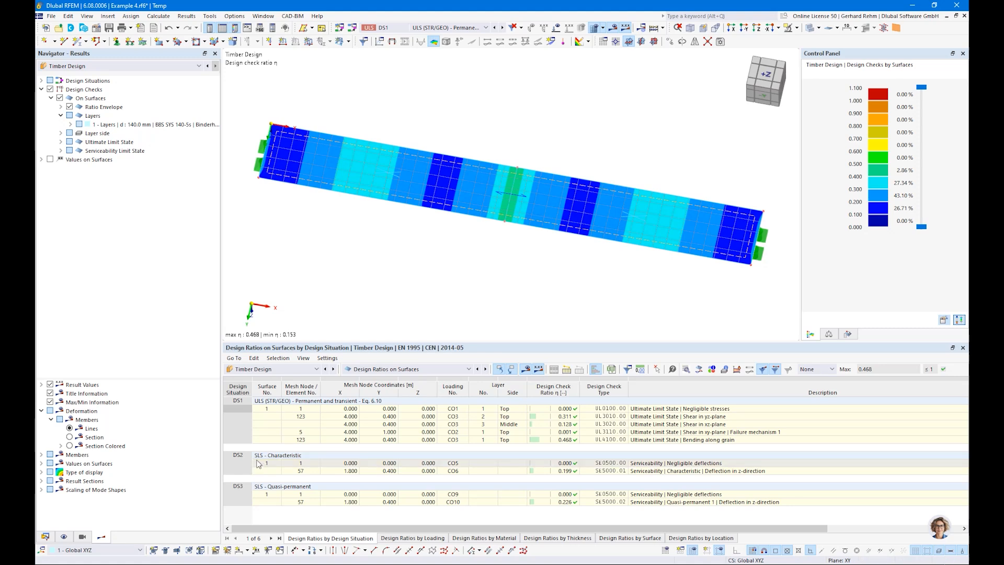
pyautogui.rightClick(142, 564)
# Open a maximized Chrome window, go to dlubal.com and open the Webinars page
pyautogui.click(139, 541)
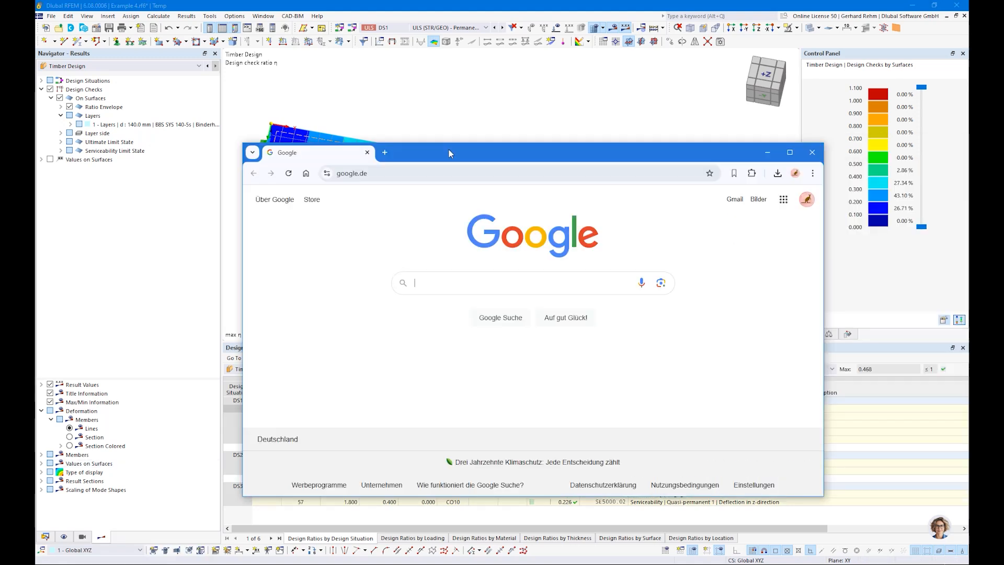
pyautogui.doubleClick(449, 150)
pyautogui.write('dluba')
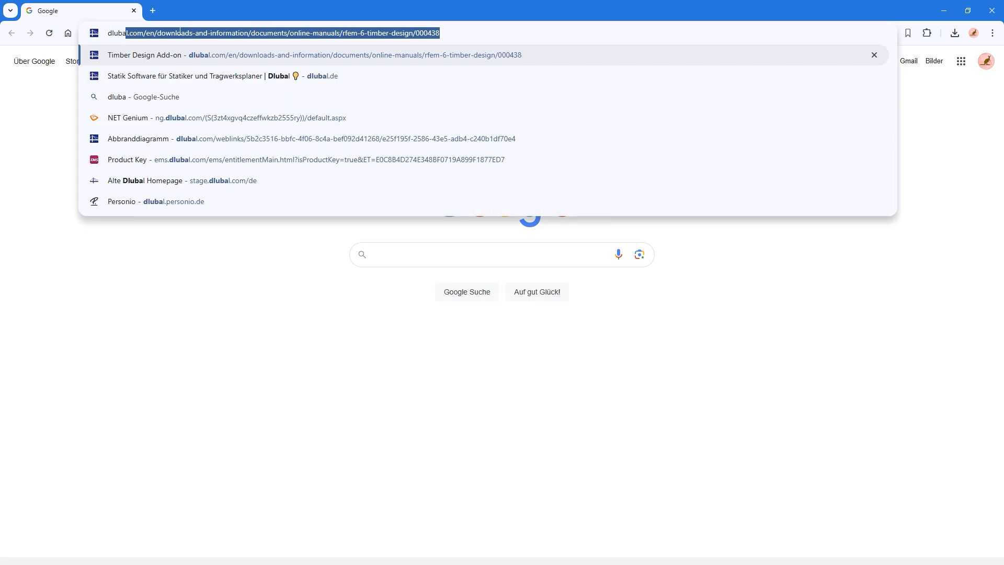
pyautogui.press('Return')
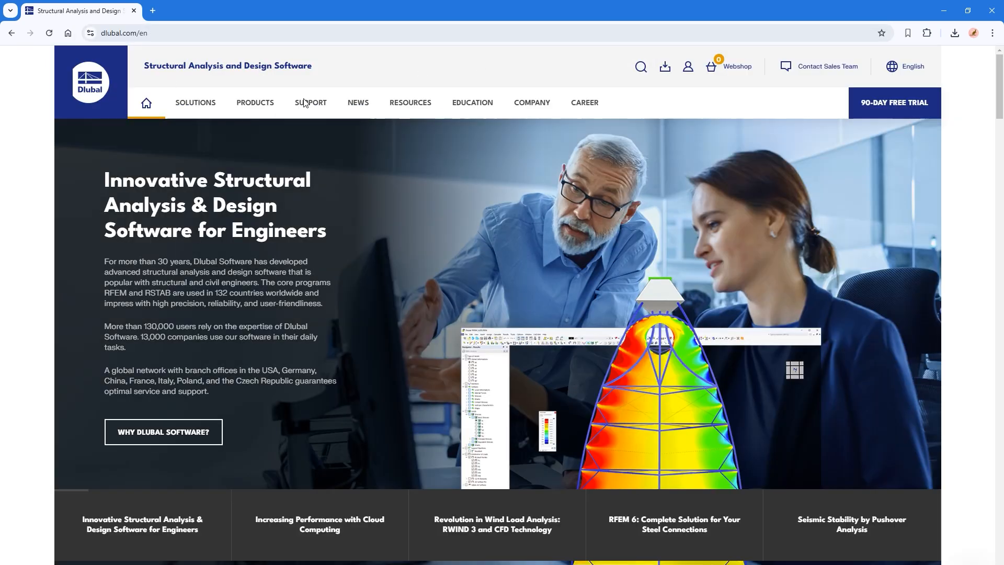
pyautogui.moveTo(303, 104)
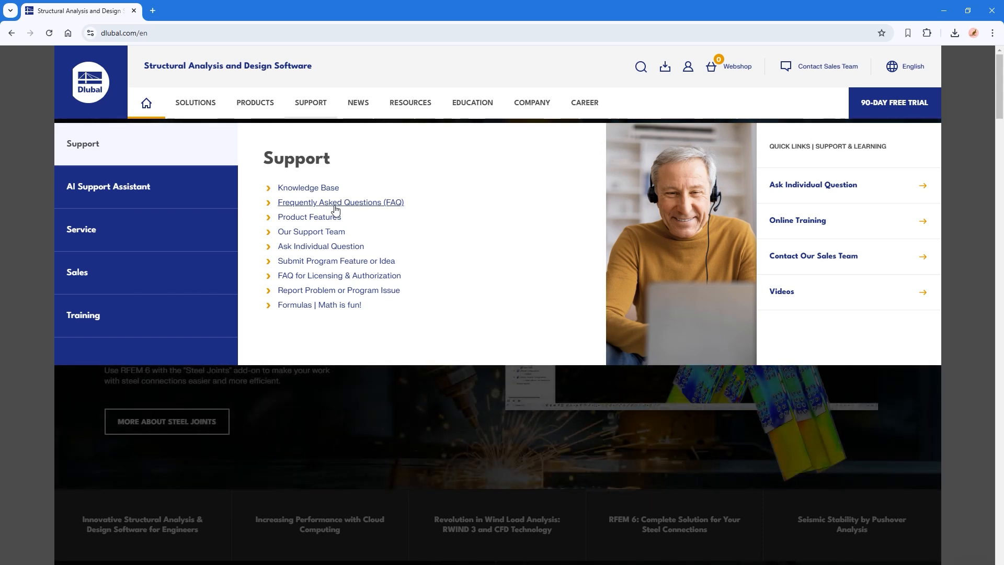
pyautogui.click(359, 103)
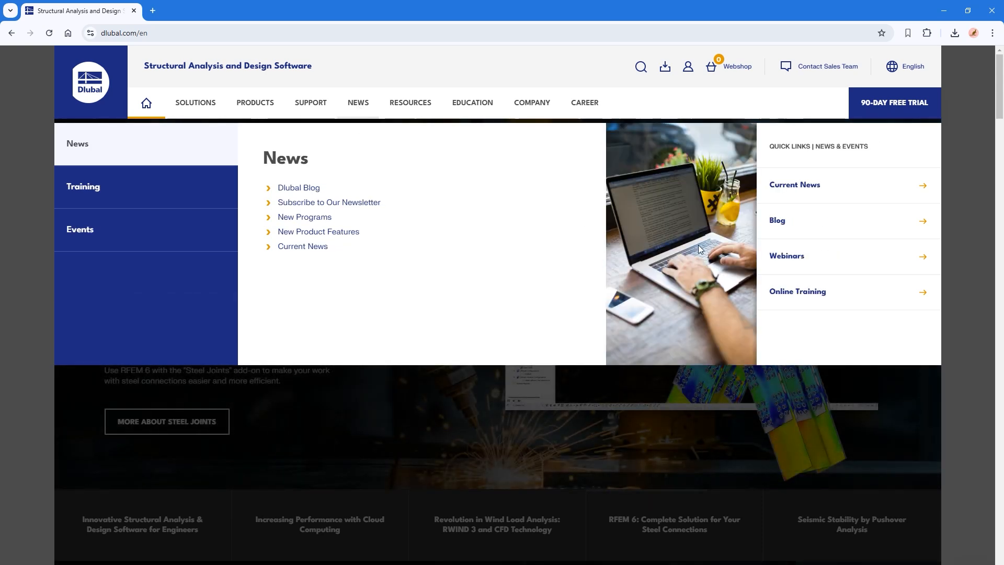
pyautogui.click(798, 257)
pyautogui.scroll(-2, 199, 314)
pyautogui.scroll(-2, 139, 307)
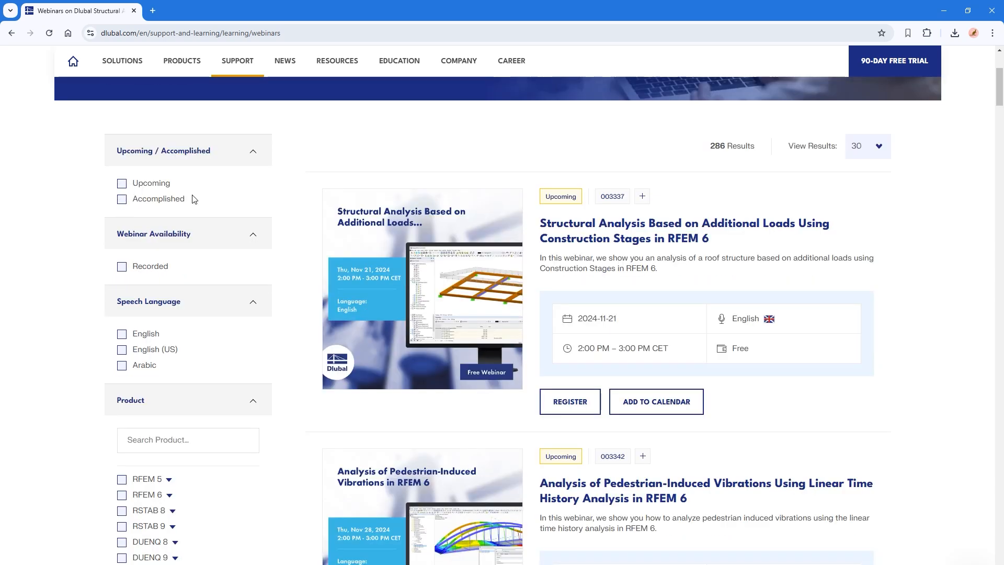
# Filter the webinars to English language and the Eurocode 5 standard
pyautogui.click(122, 335)
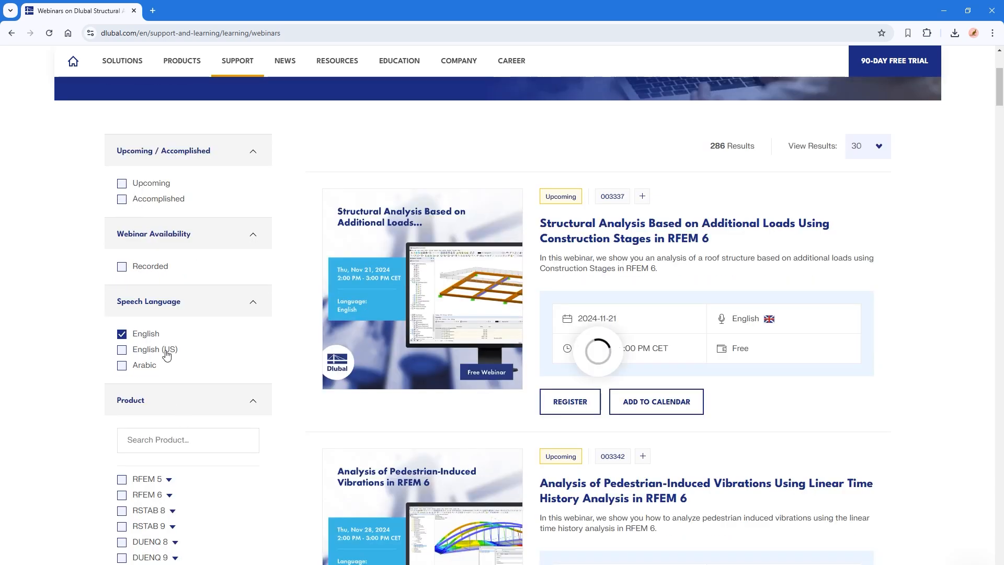
pyautogui.scroll(-8, 260, 416)
pyautogui.click(141, 319)
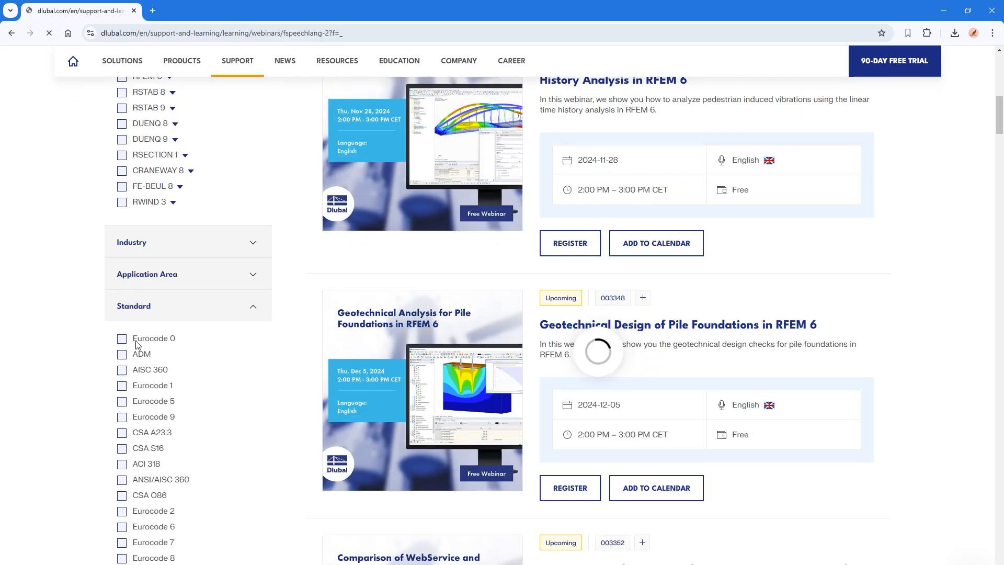
pyautogui.scroll(-15, 123, 446)
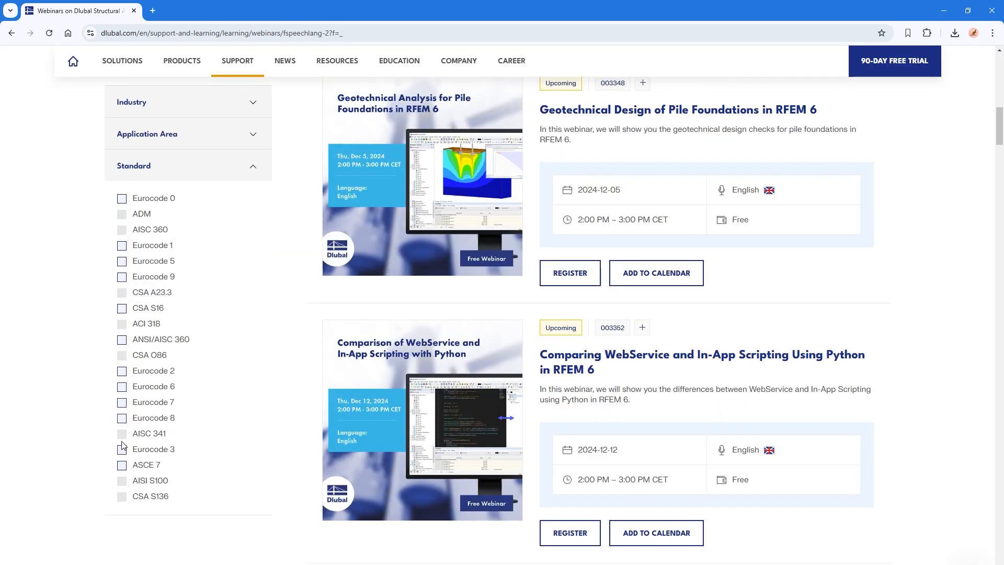
pyautogui.click(122, 262)
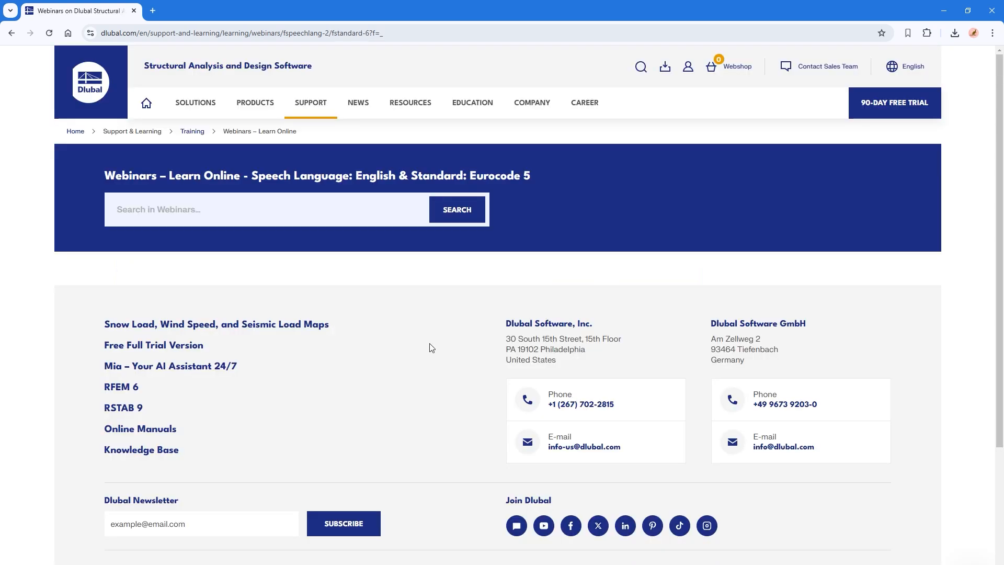
pyautogui.scroll(-10, 554, 445)
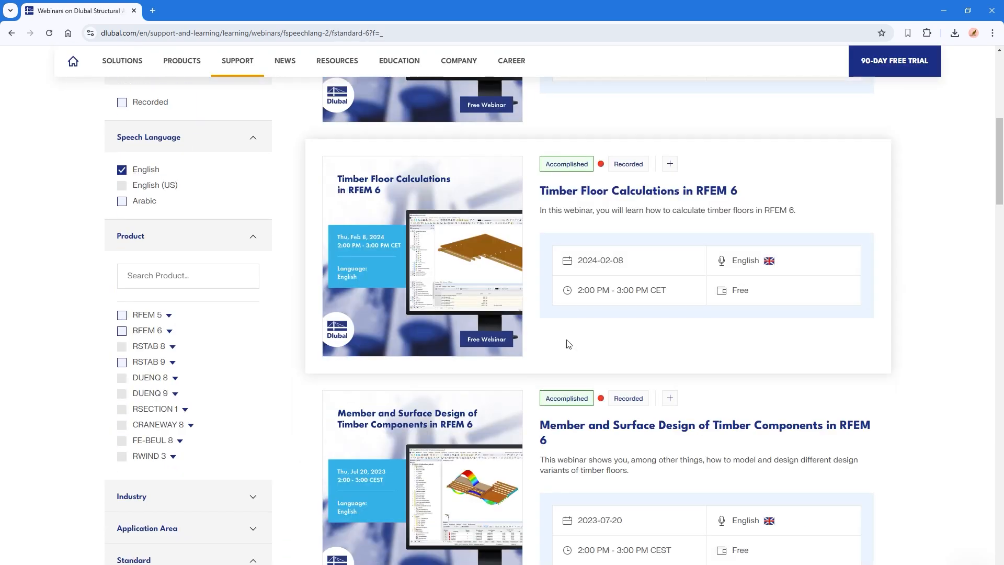
pyautogui.scroll(-2, 553, 443)
pyautogui.scroll(8, 549, 439)
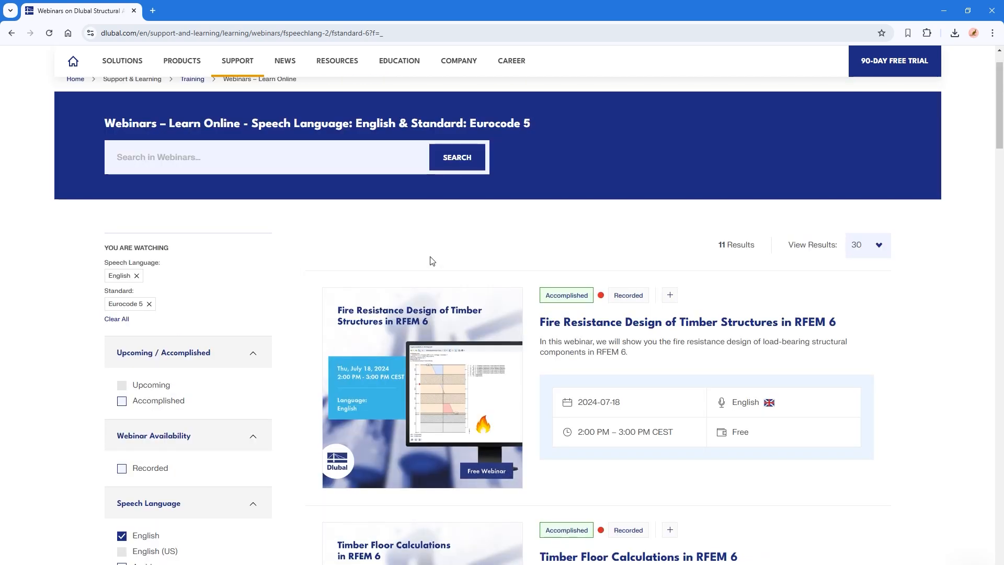
pyautogui.hotkey('alt', 'Tab')
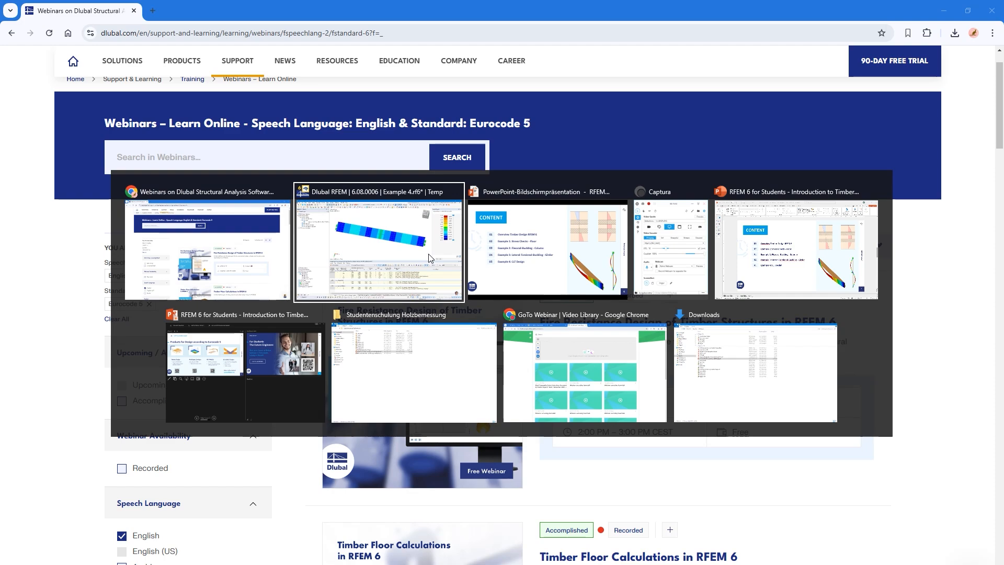
# Return to the PowerPoint slideshow and advance to the 'For Students – The Future Engineers' slide
pyautogui.click(493, 253)
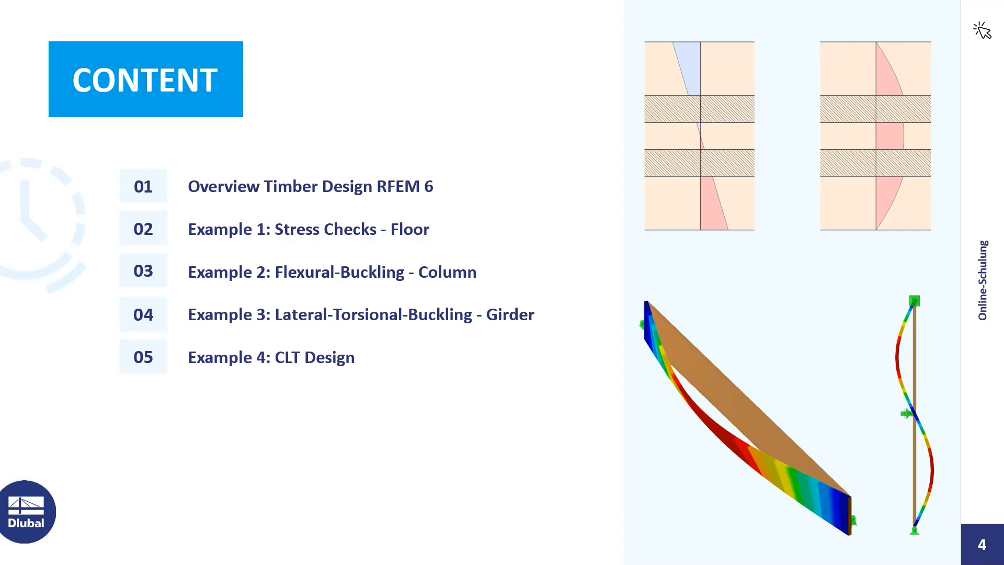
pyautogui.press('Right')
pyautogui.press('Right')
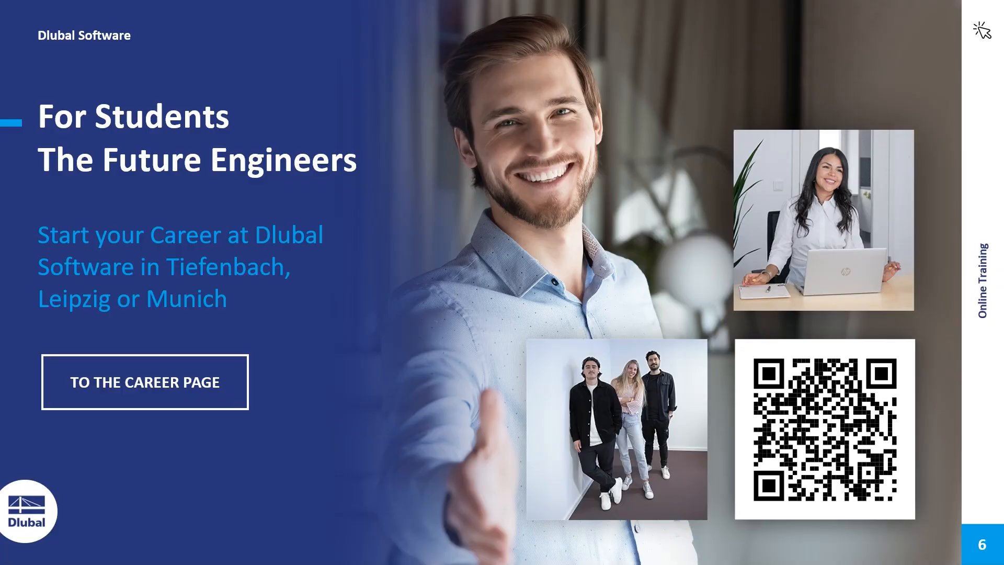